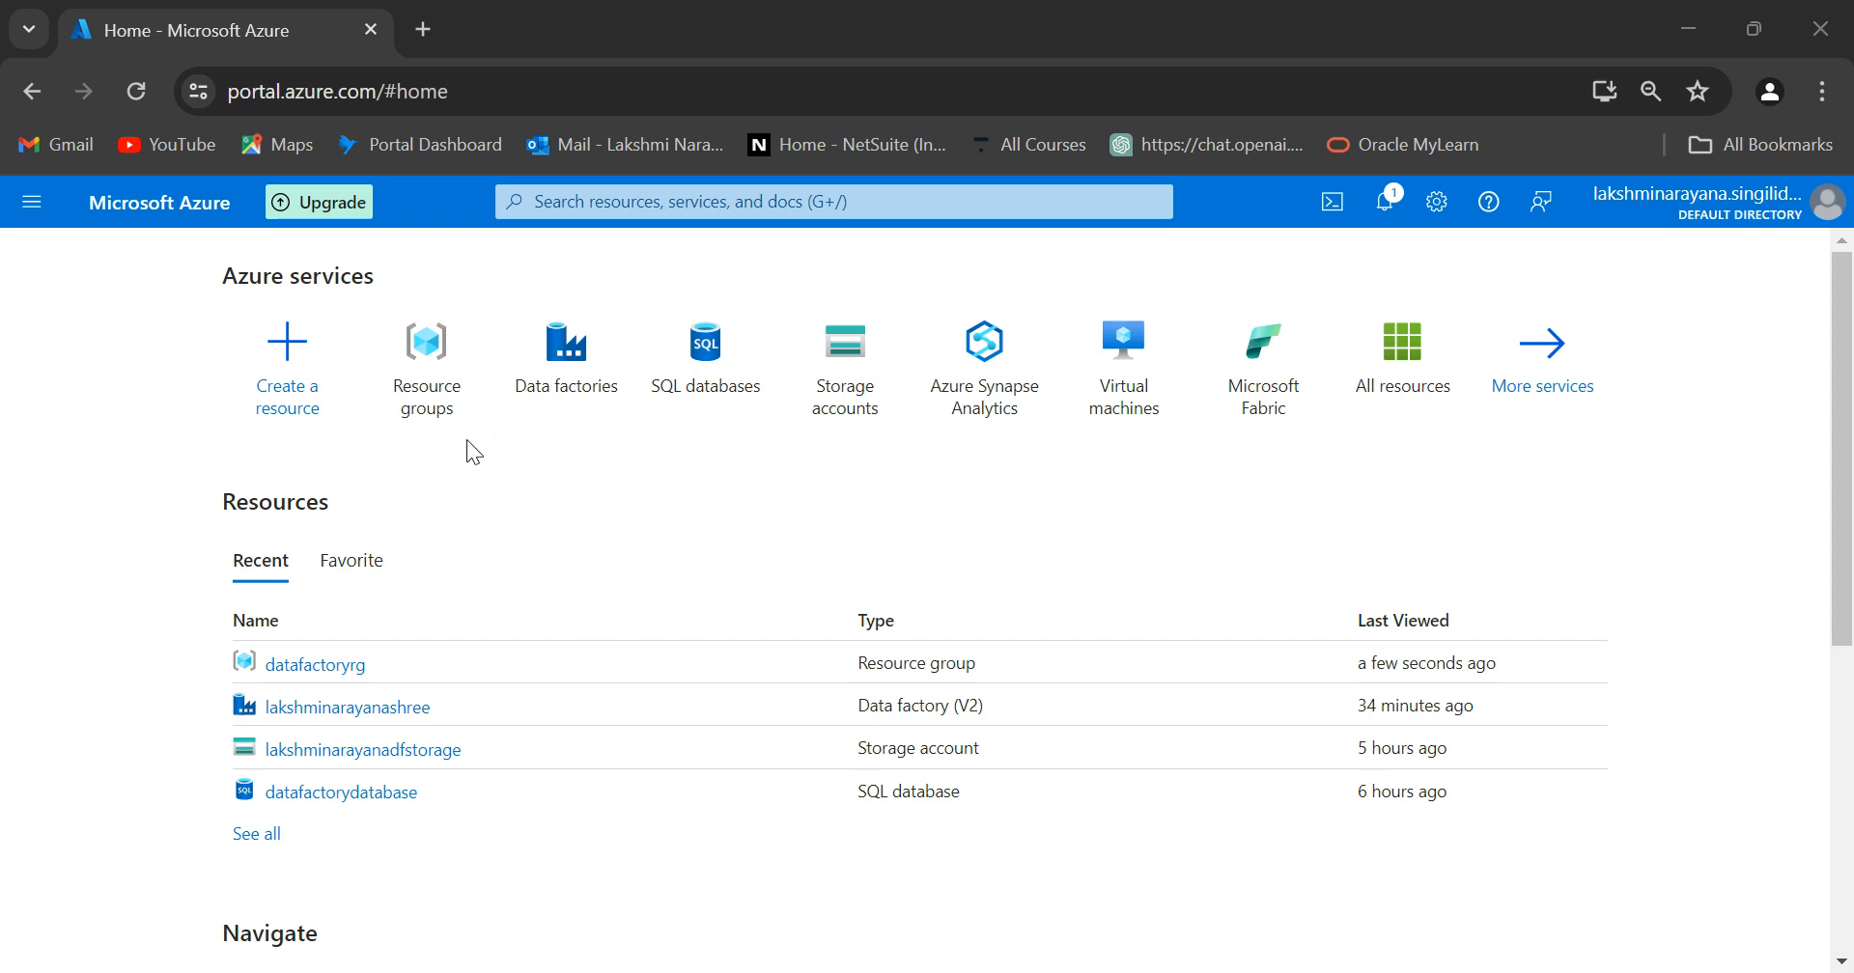
Step: Open the datafactoryrg resource group from the Resource groups list
left_click(439, 410)
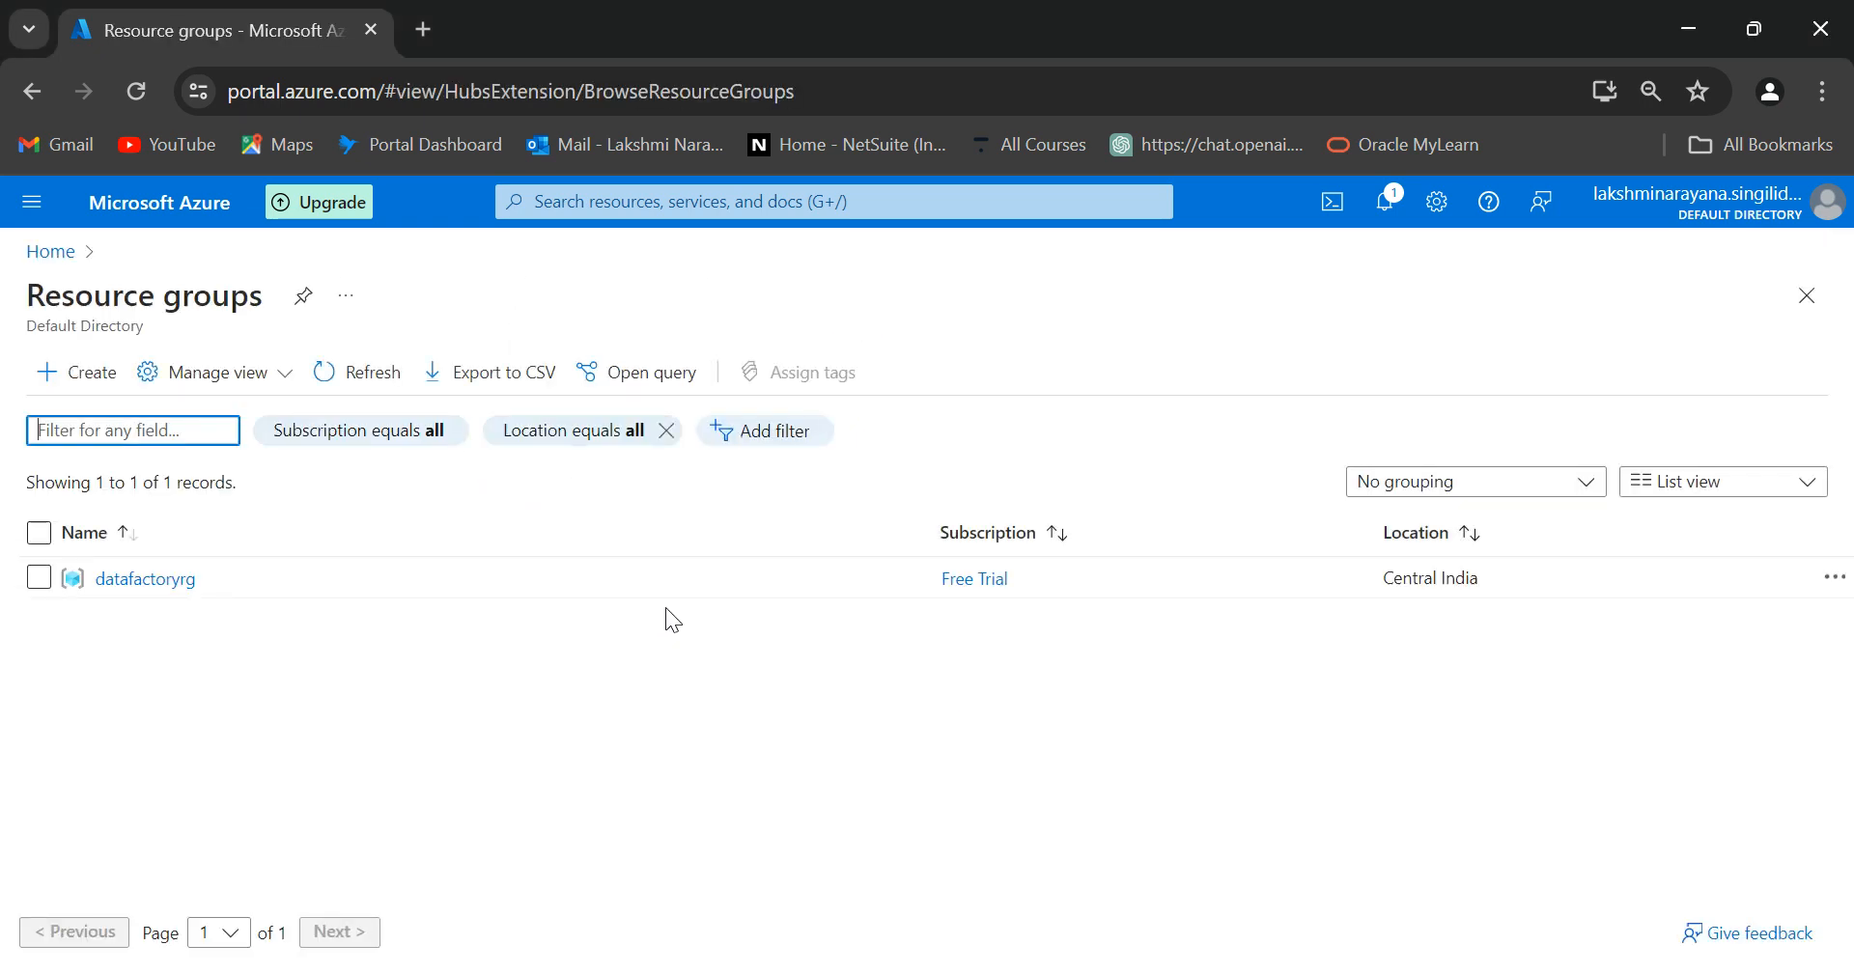
left_click(137, 585)
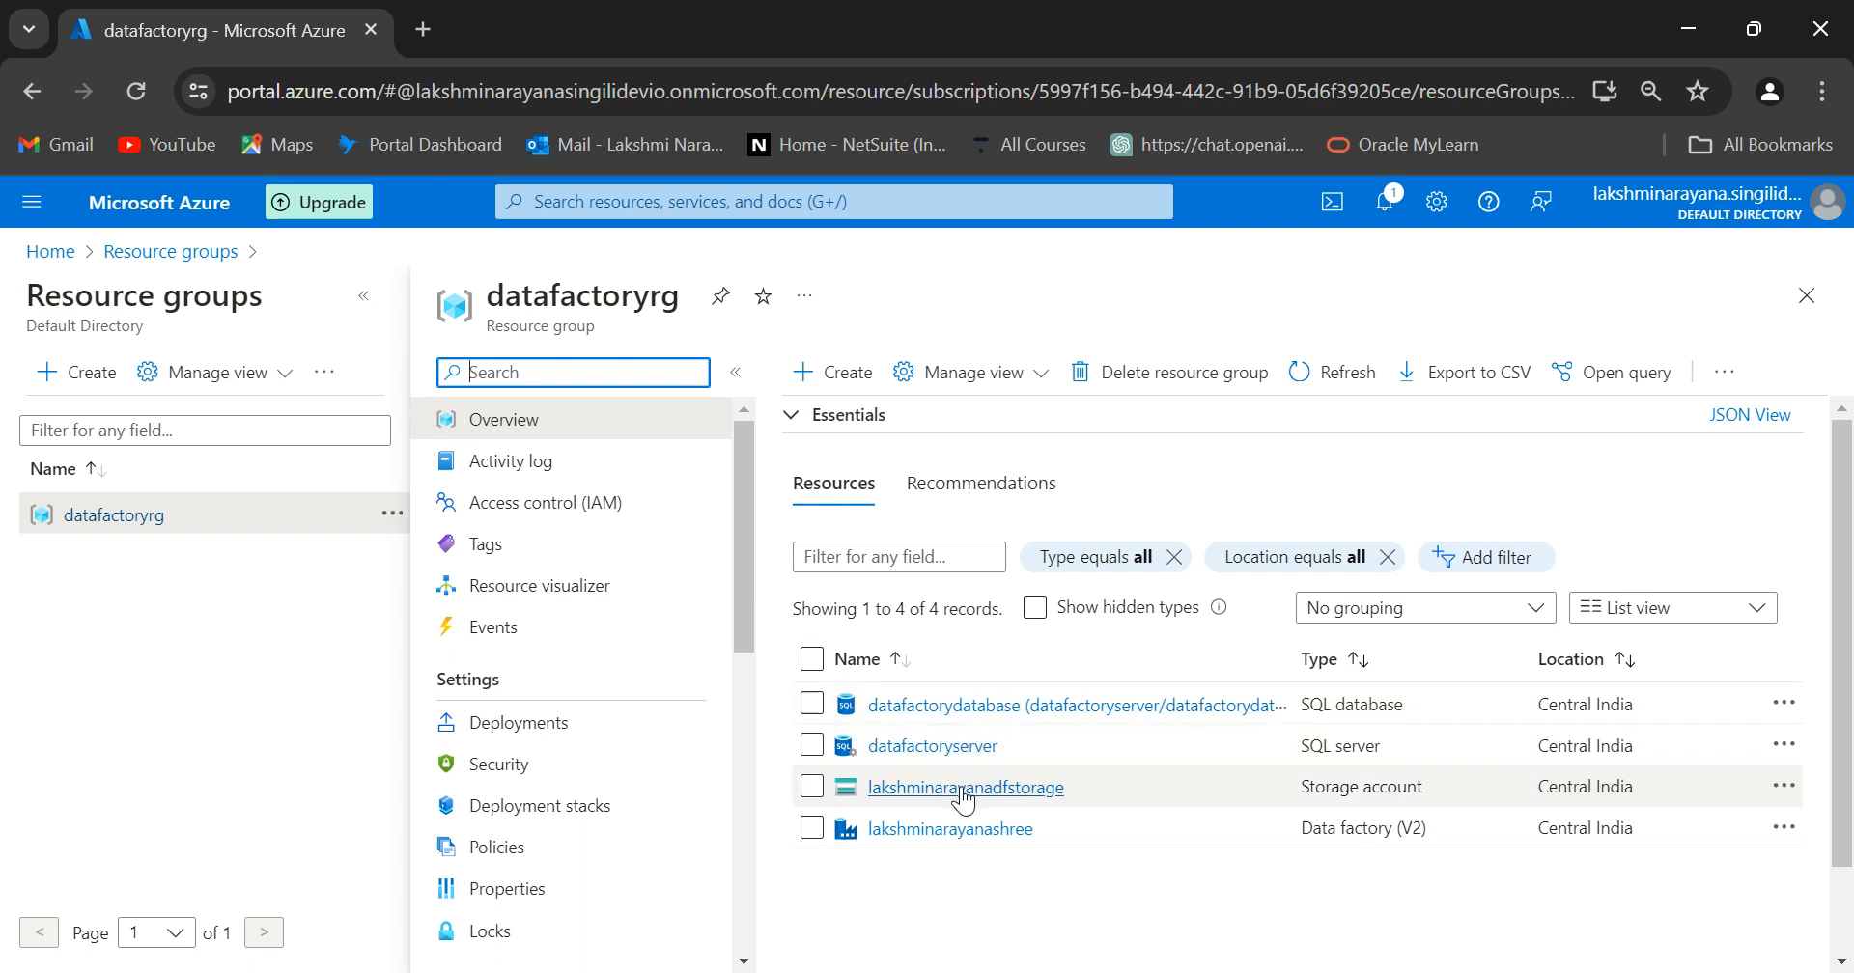
Step: Open datafactorydatabase and launch its Query editor (preview) in a separate tab
left_click(942, 706)
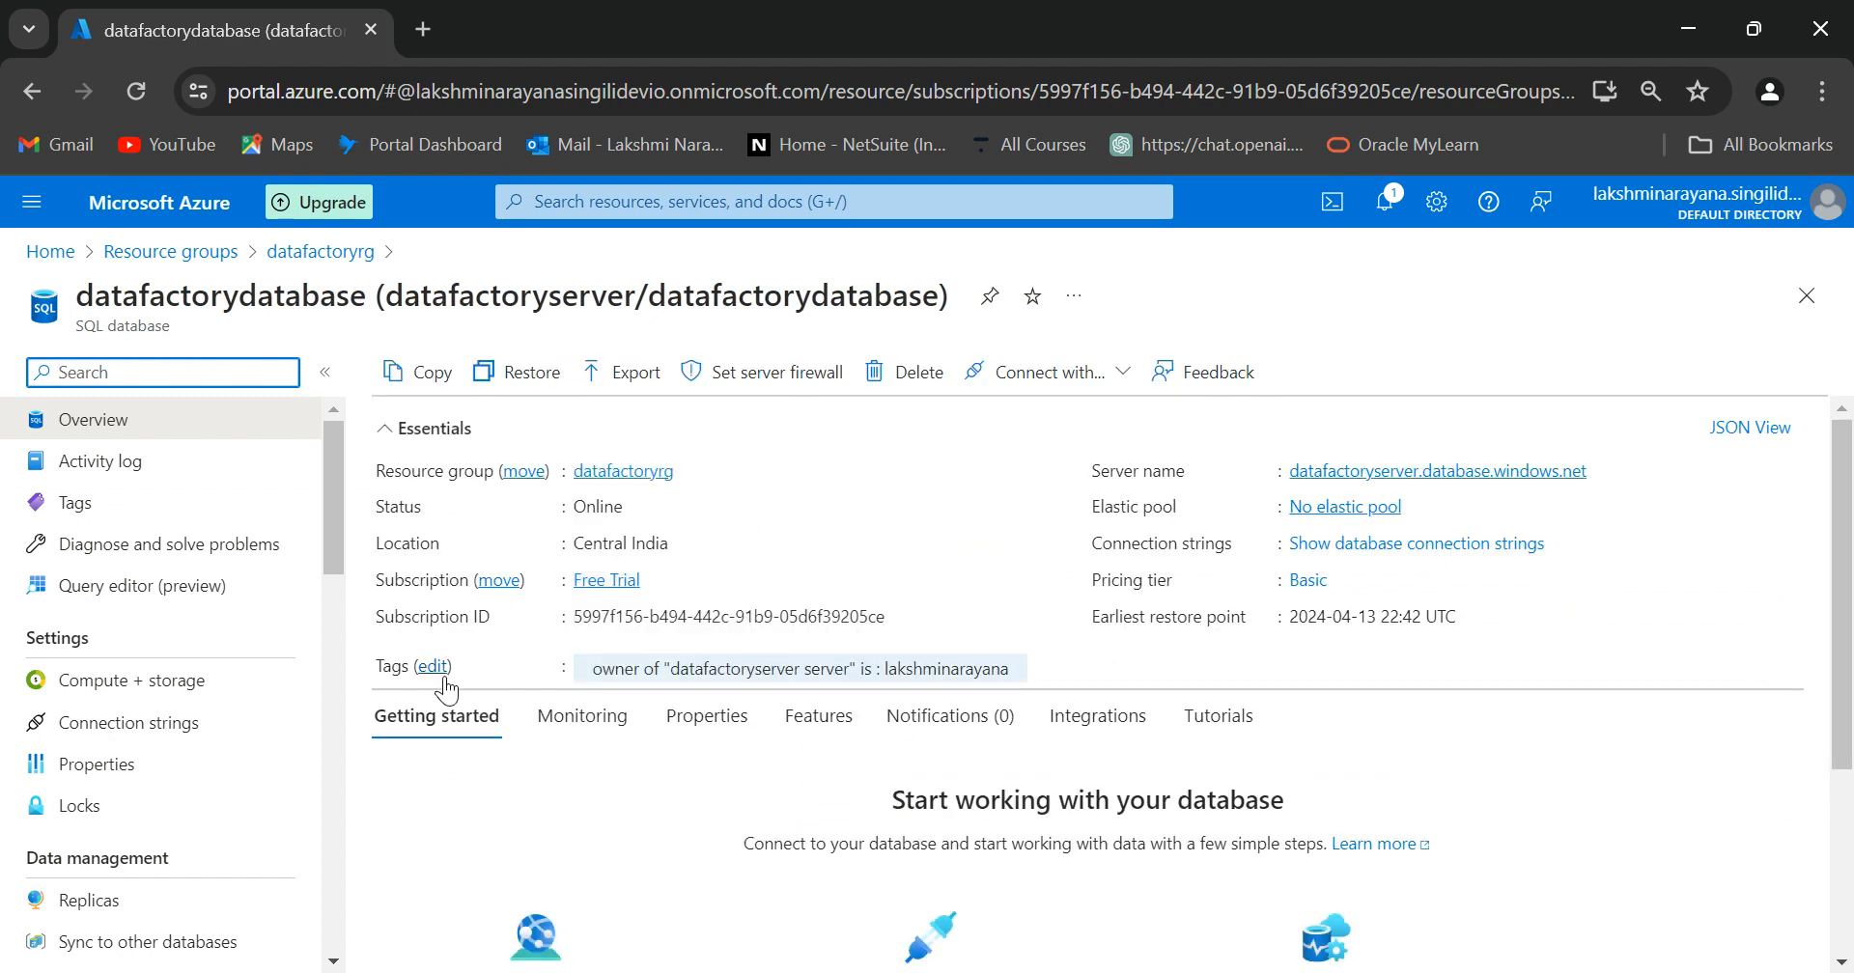
left_click(146, 596)
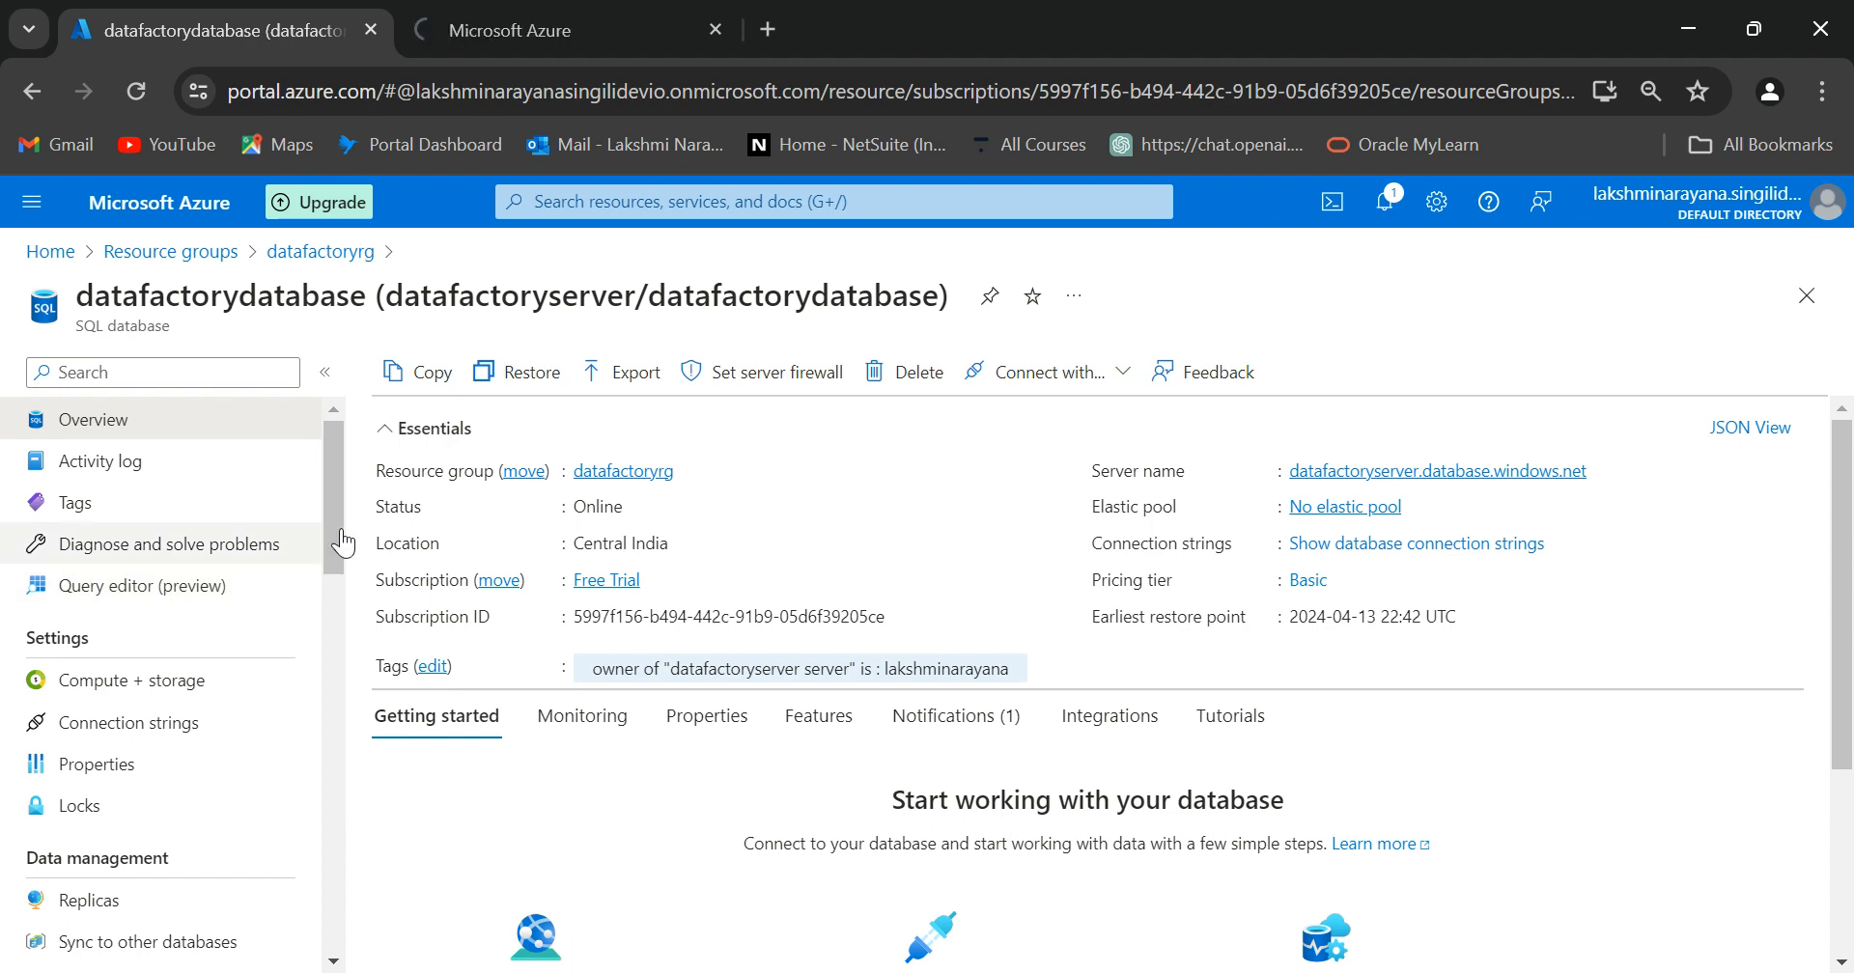
left_click(523, 41)
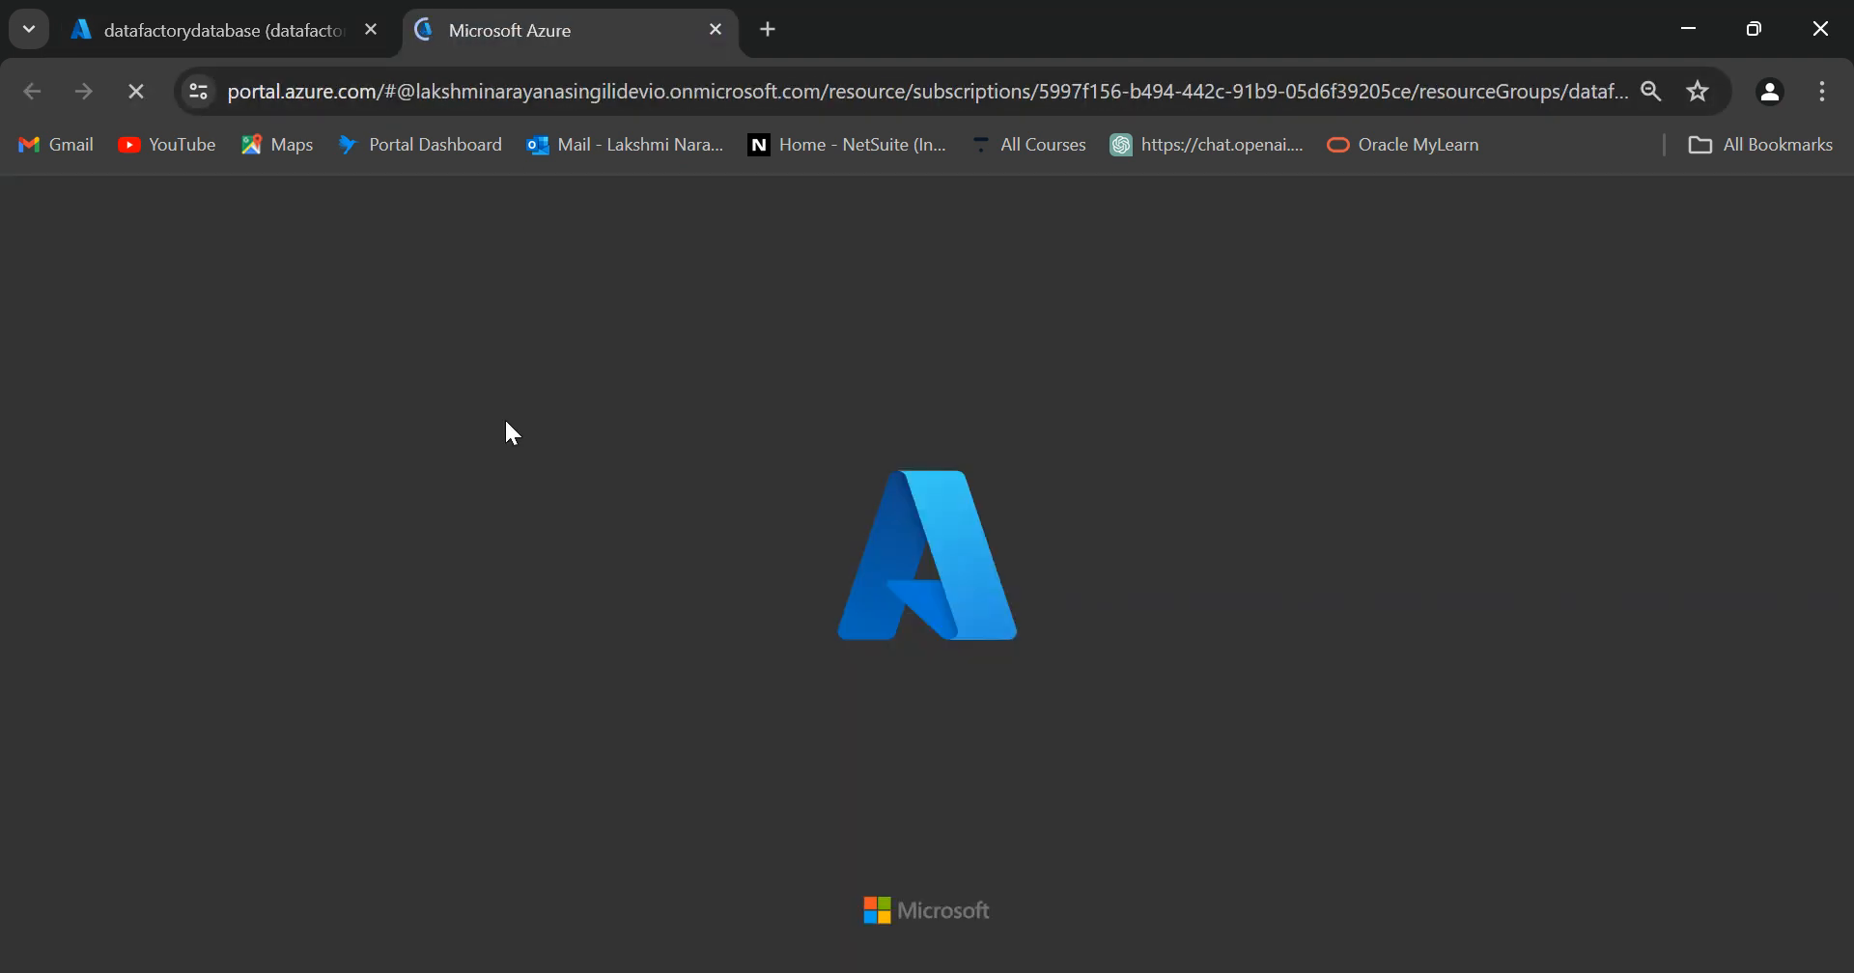
left_click(195, 13)
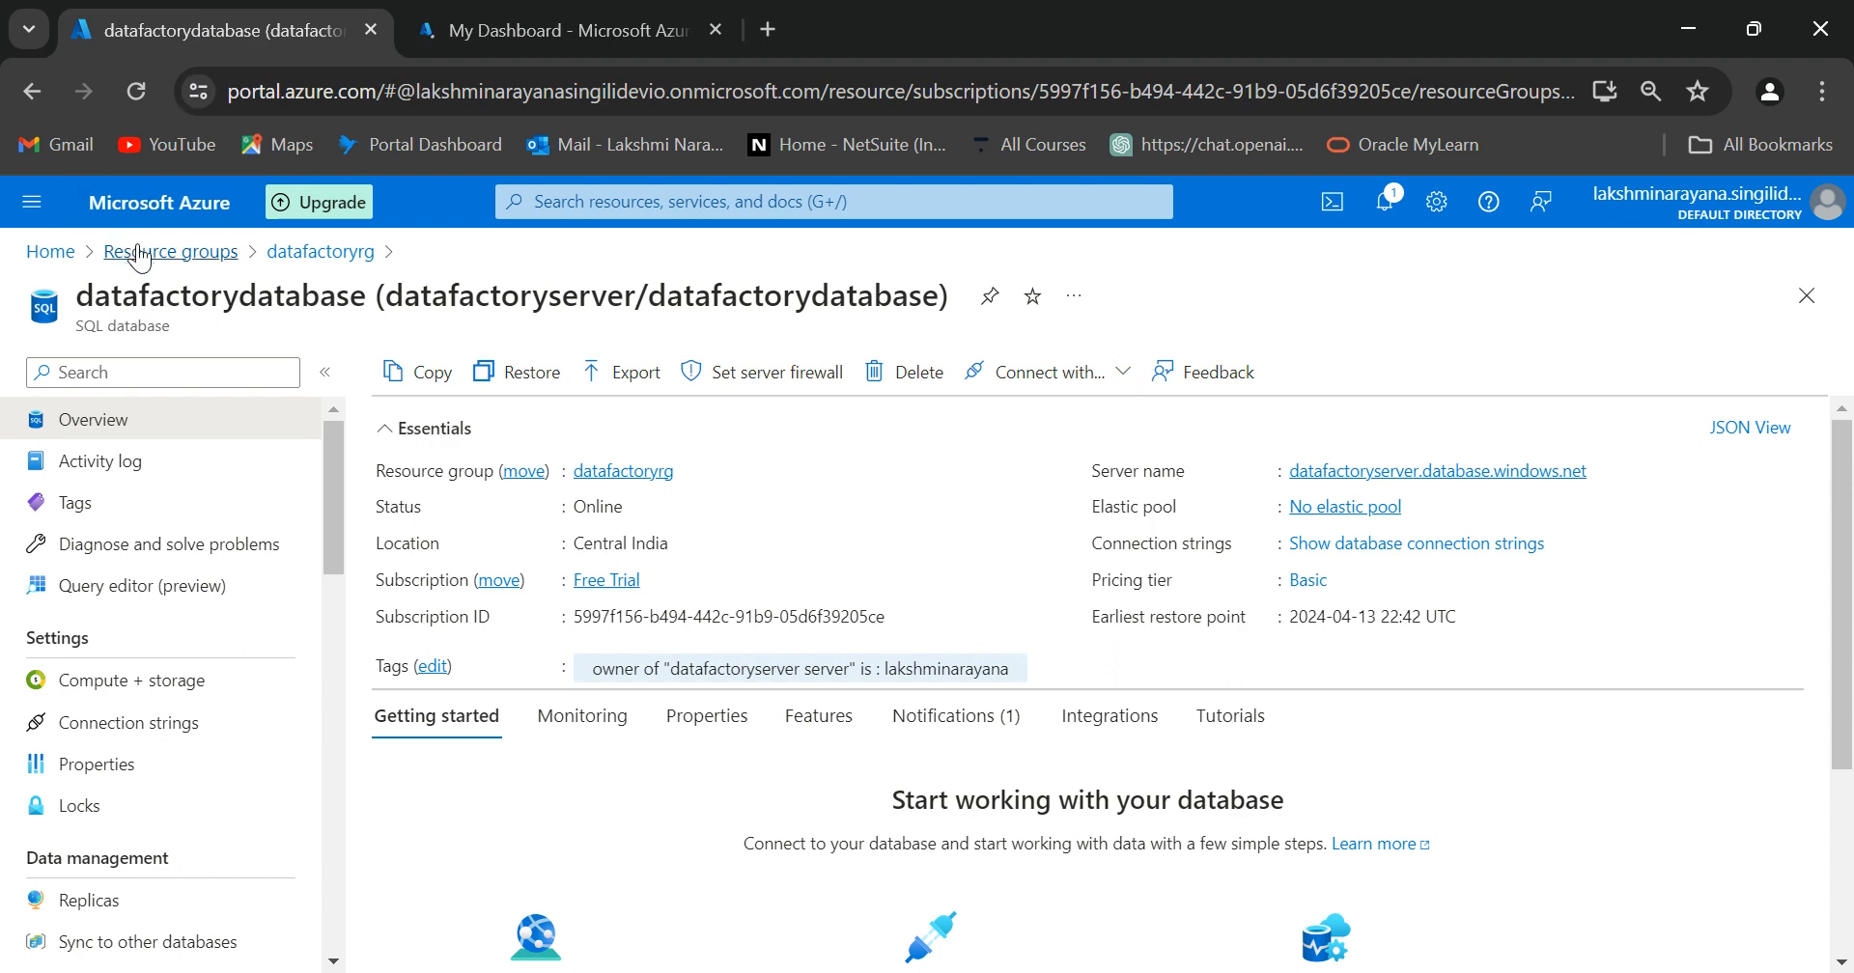
left_click(145, 251)
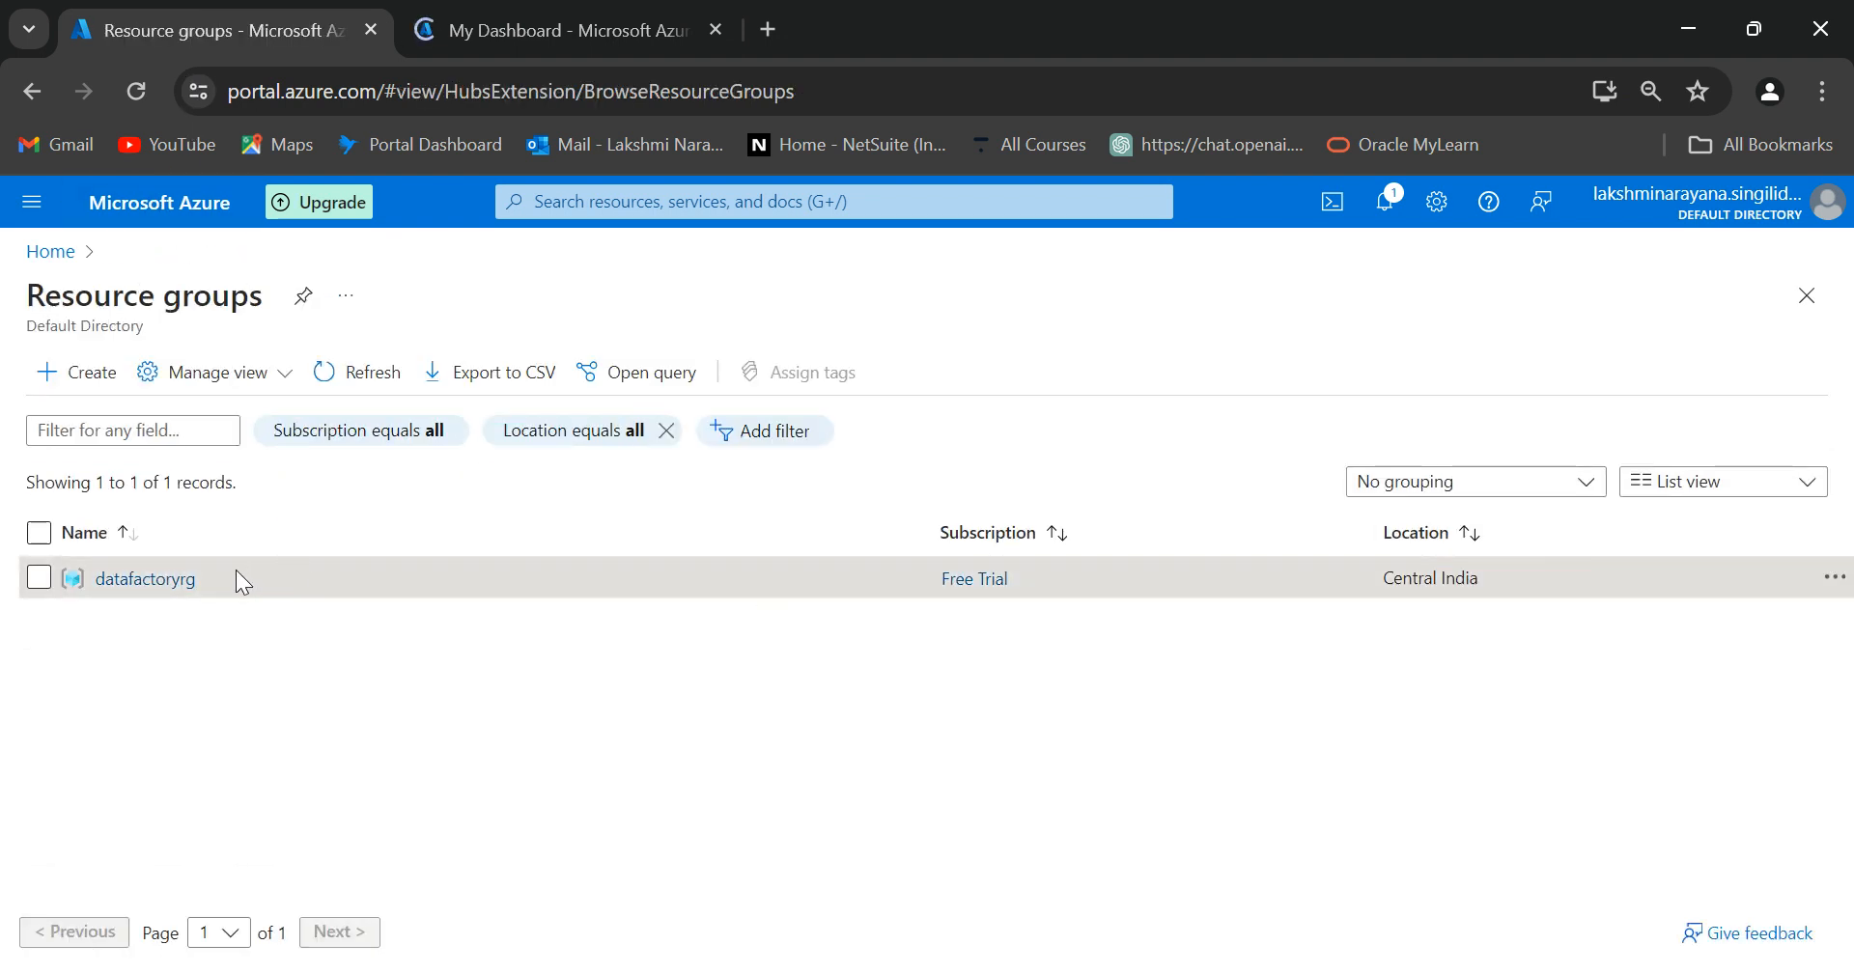
left_click(144, 578)
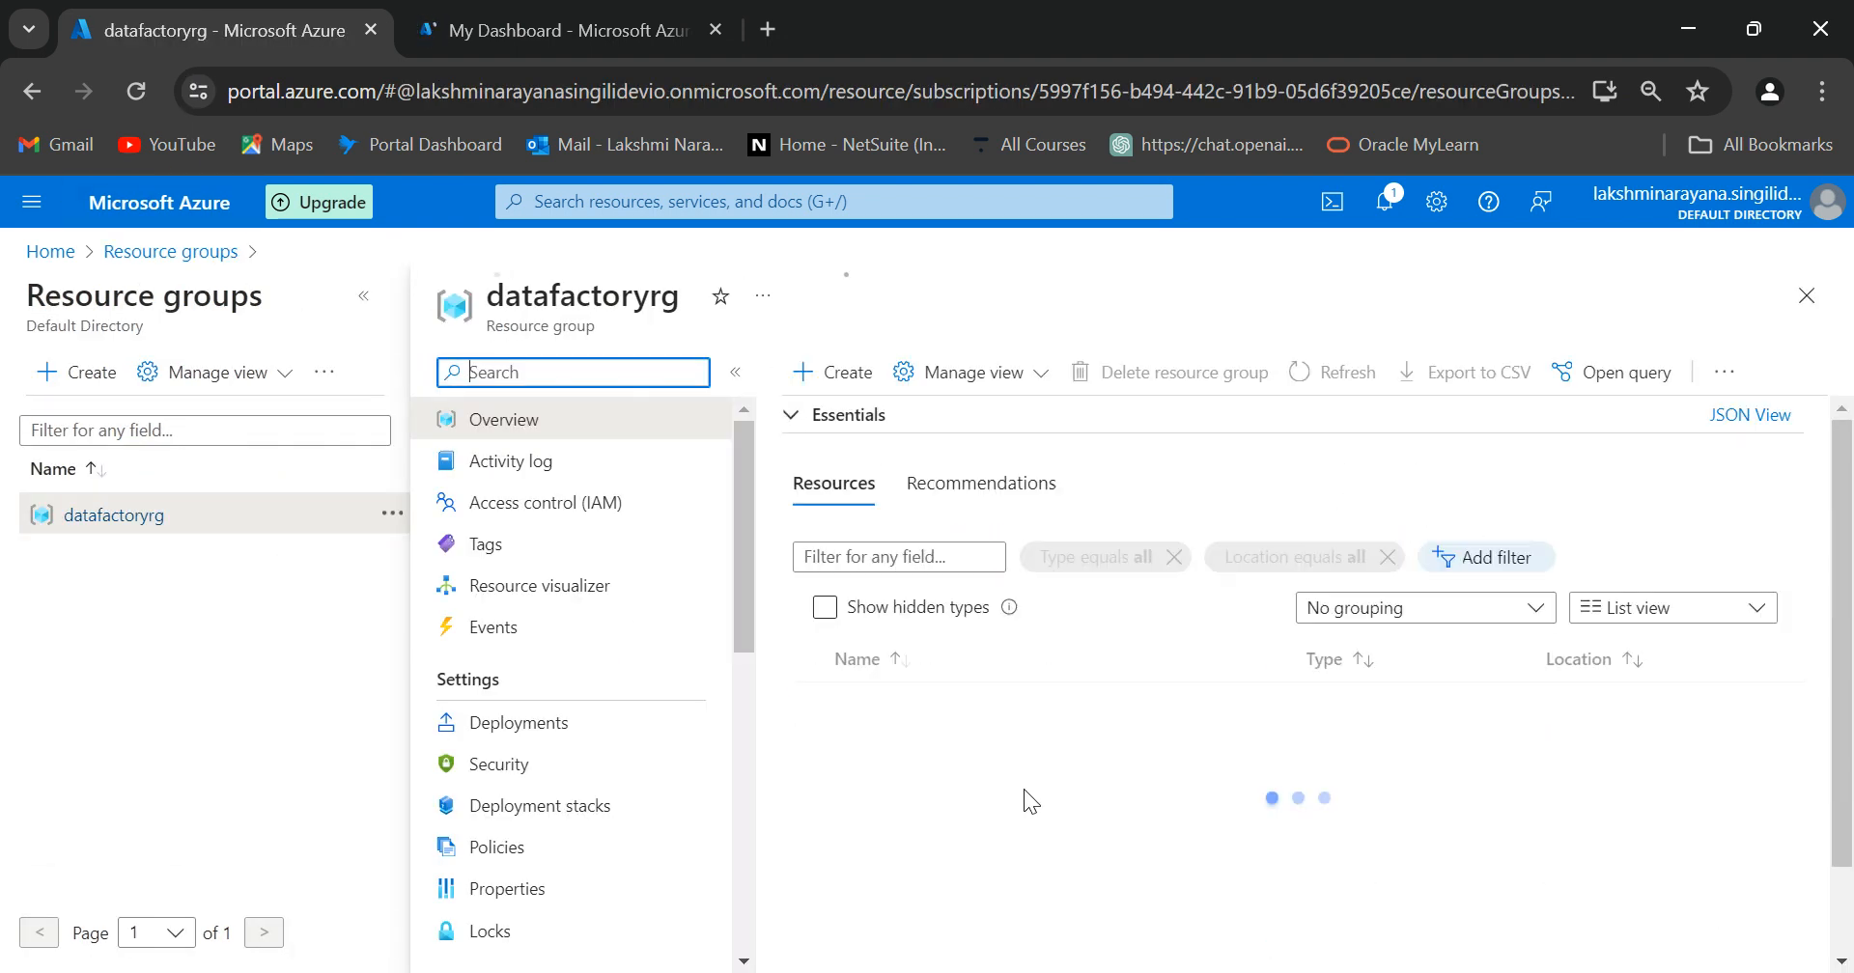
left_click(570, 9)
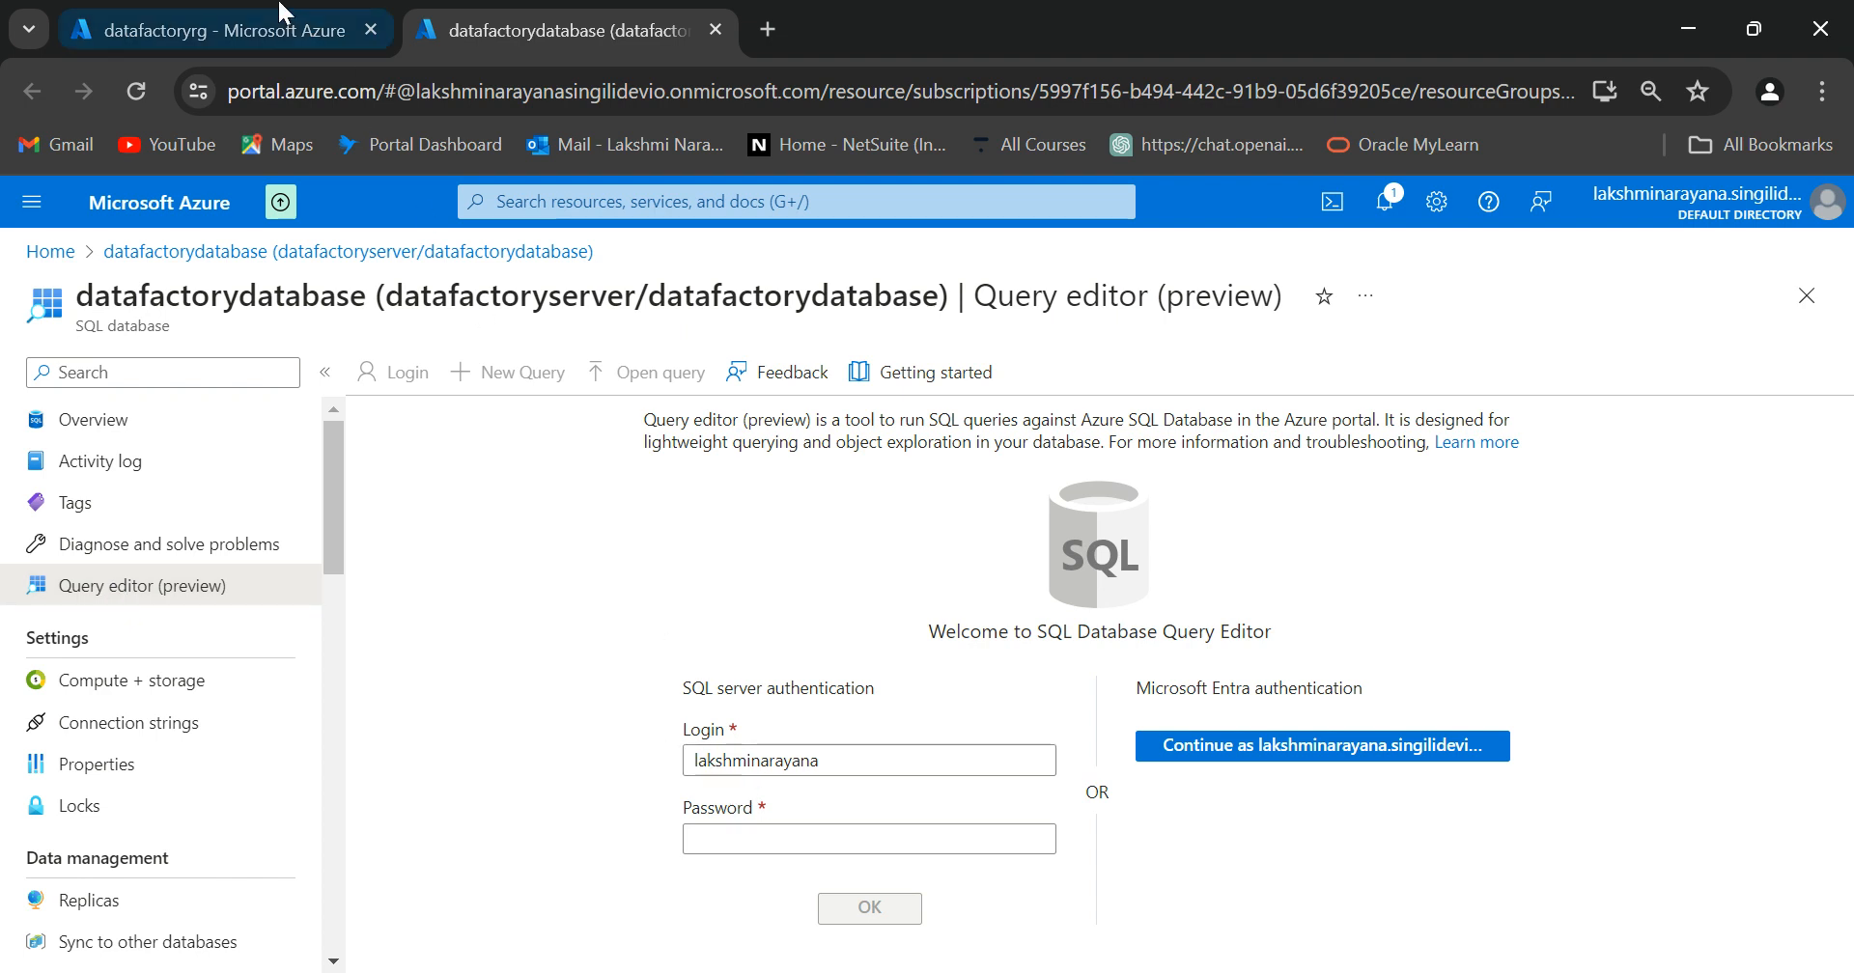
Step: Open the storage account and the data factory in separate tabs, ending on the Query editor sign-in
left_click(222, 30)
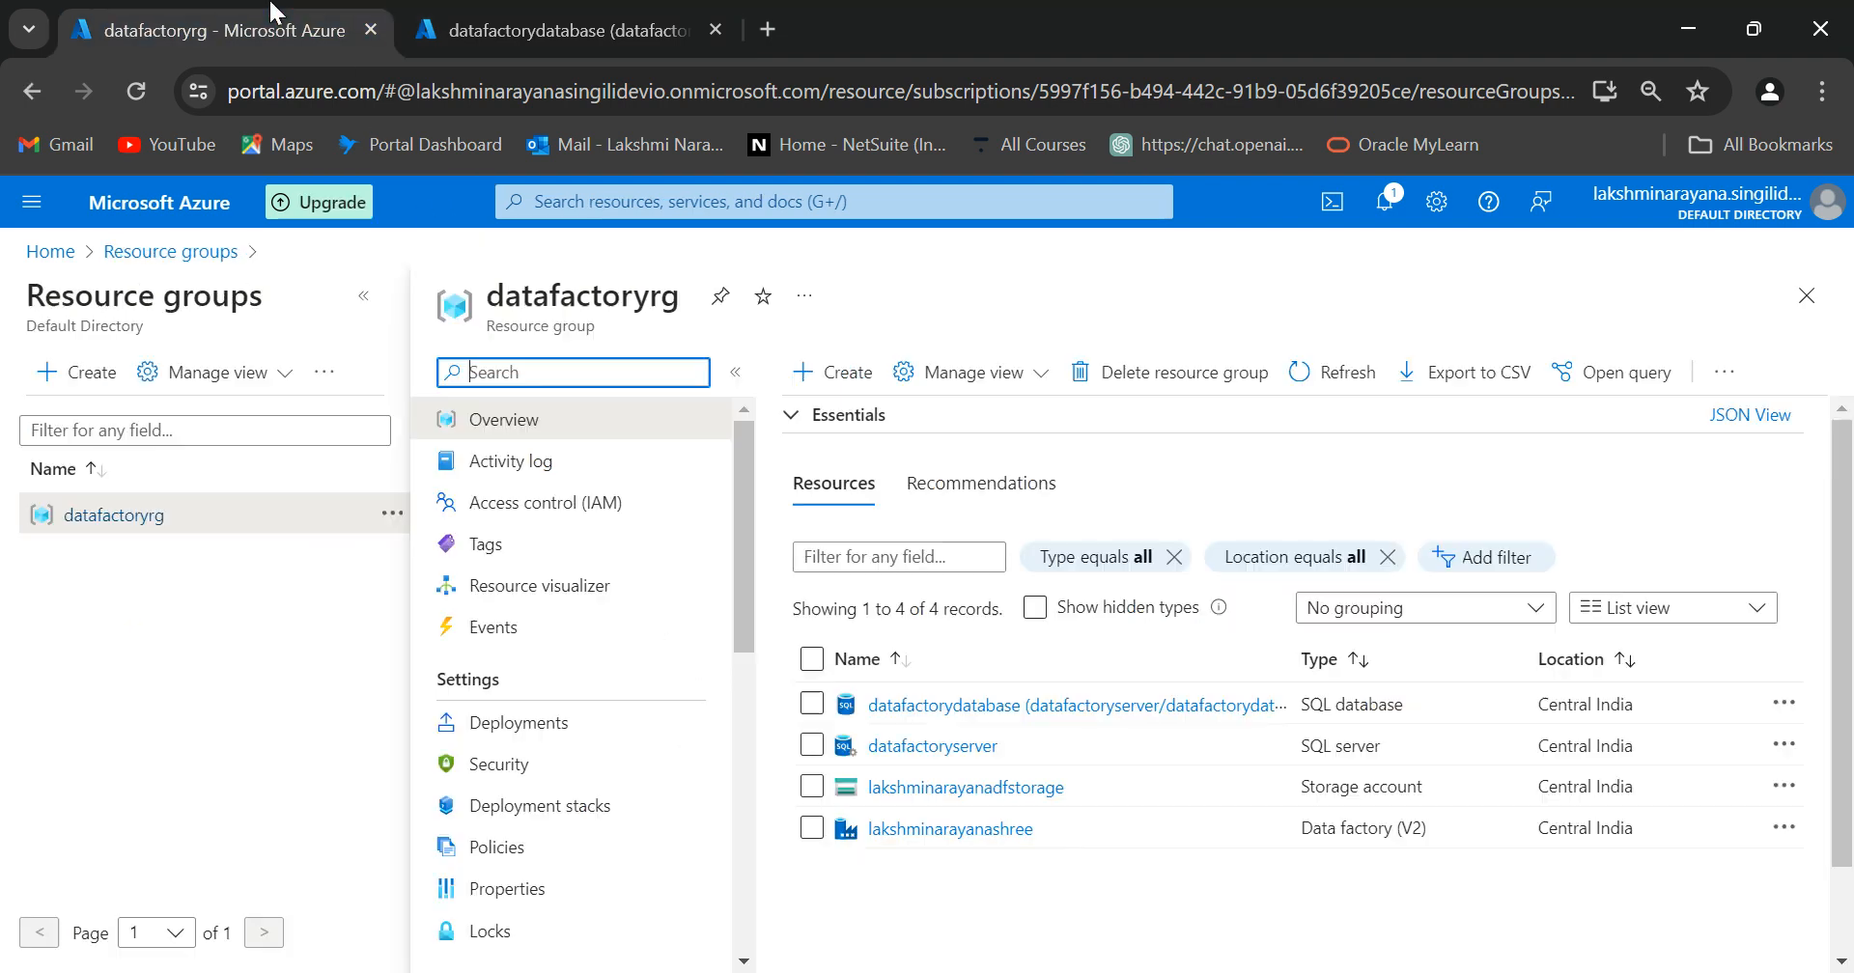
left_click(930, 790)
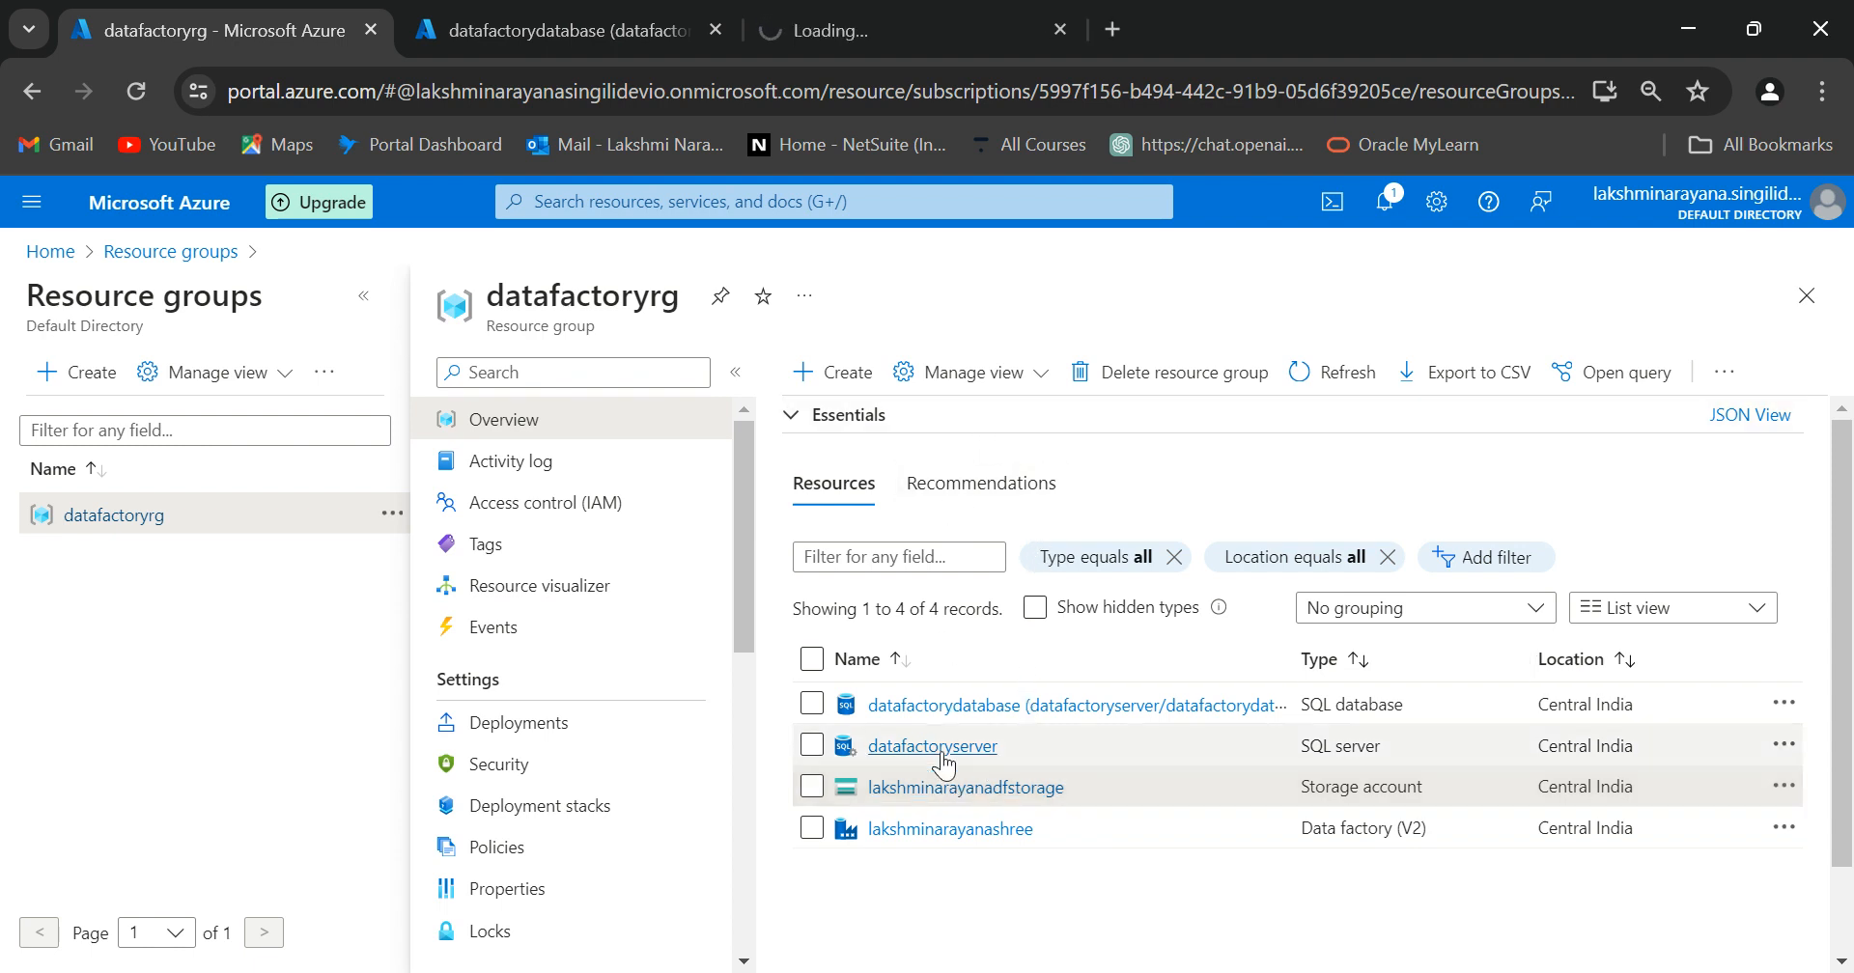
left_click(929, 830)
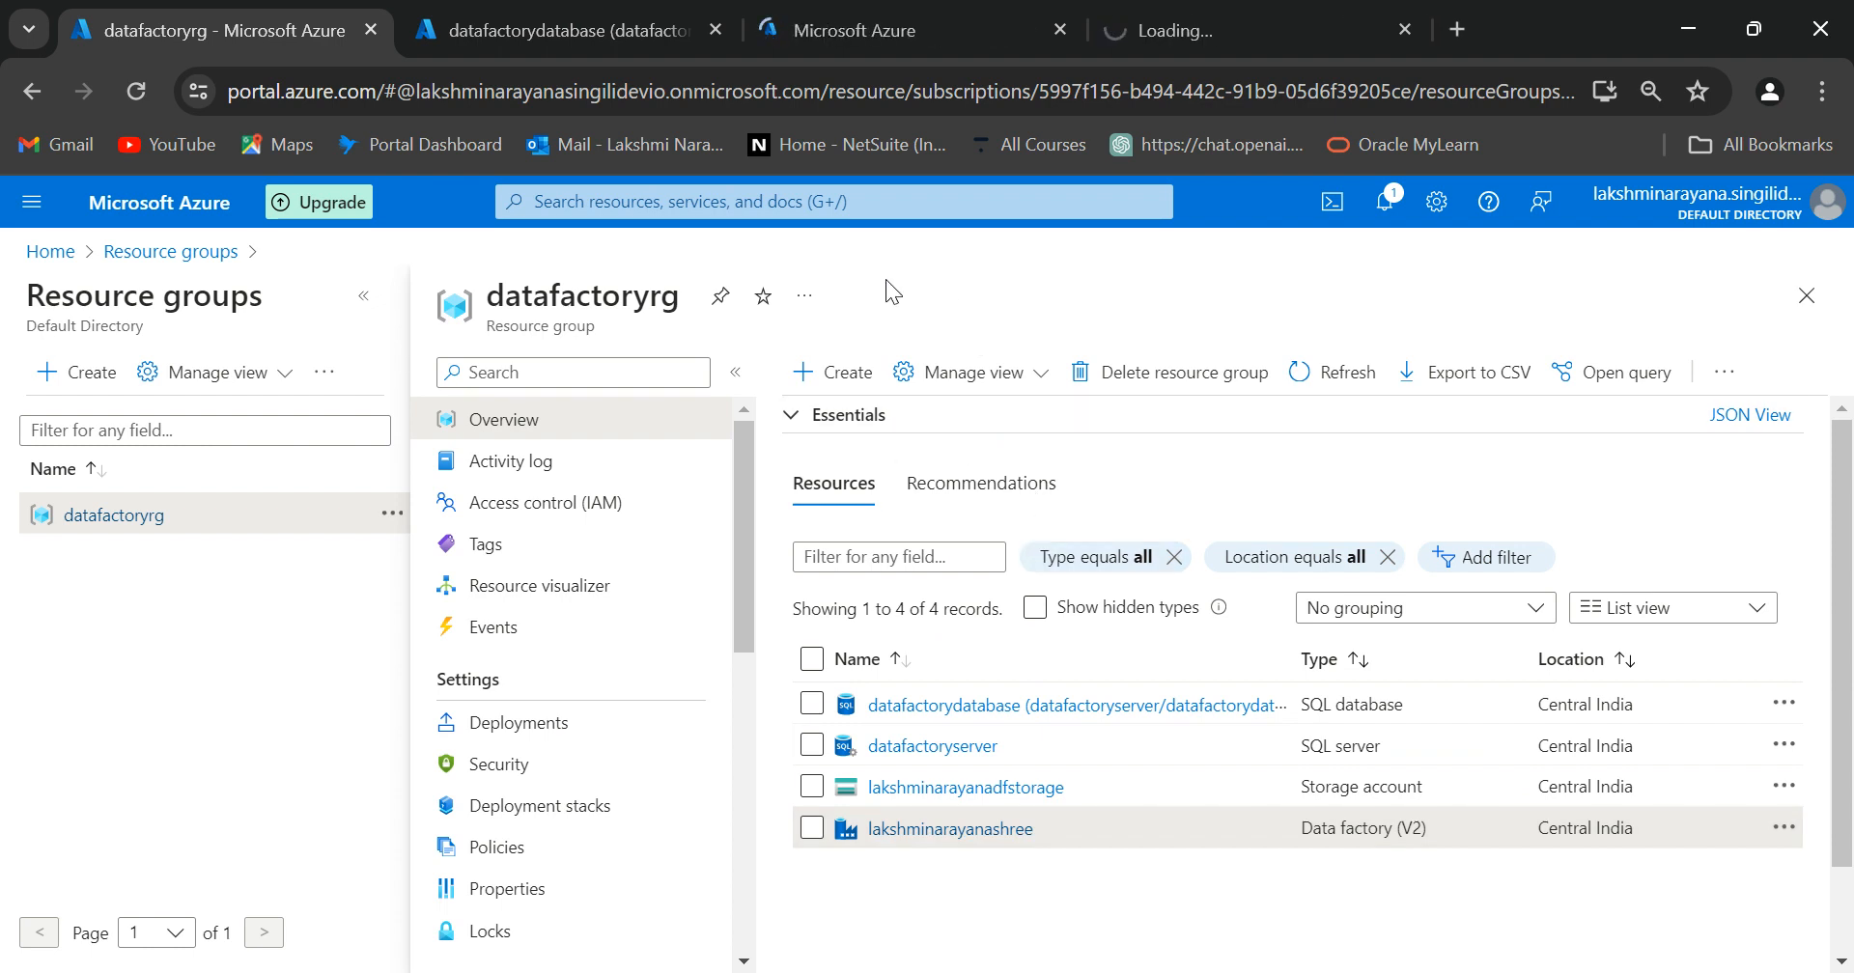
left_click(669, 16)
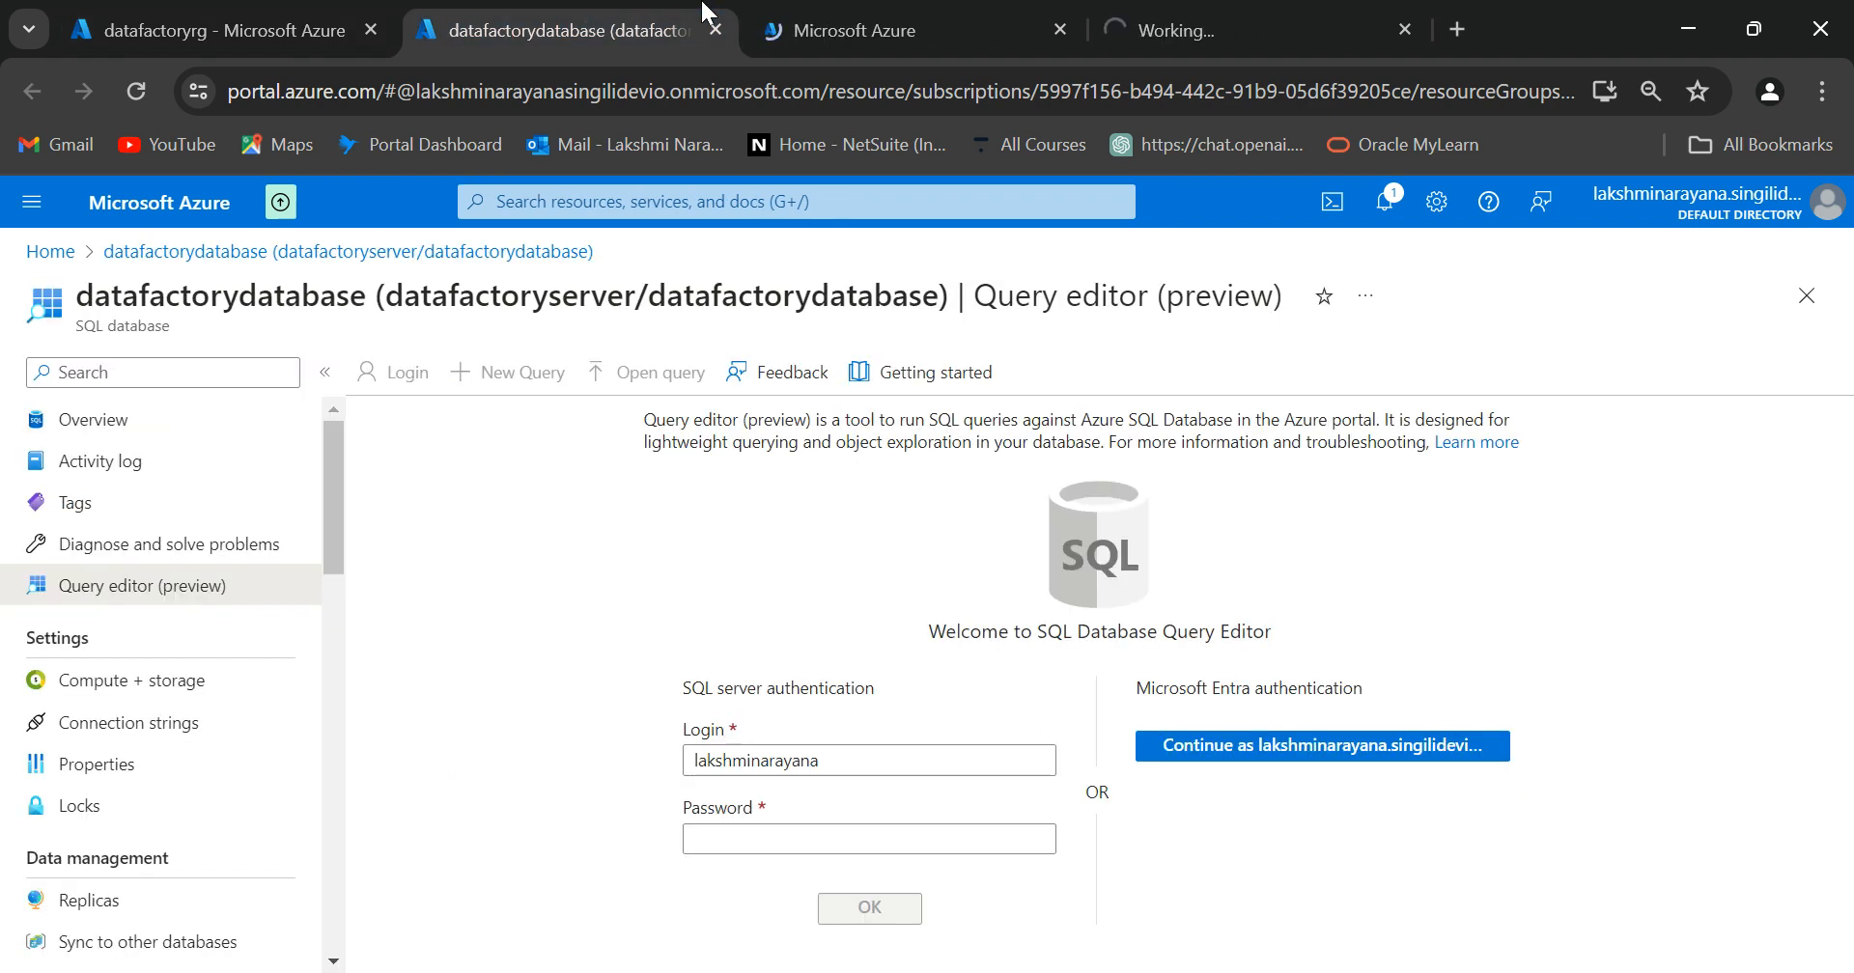
left_click(819, 15)
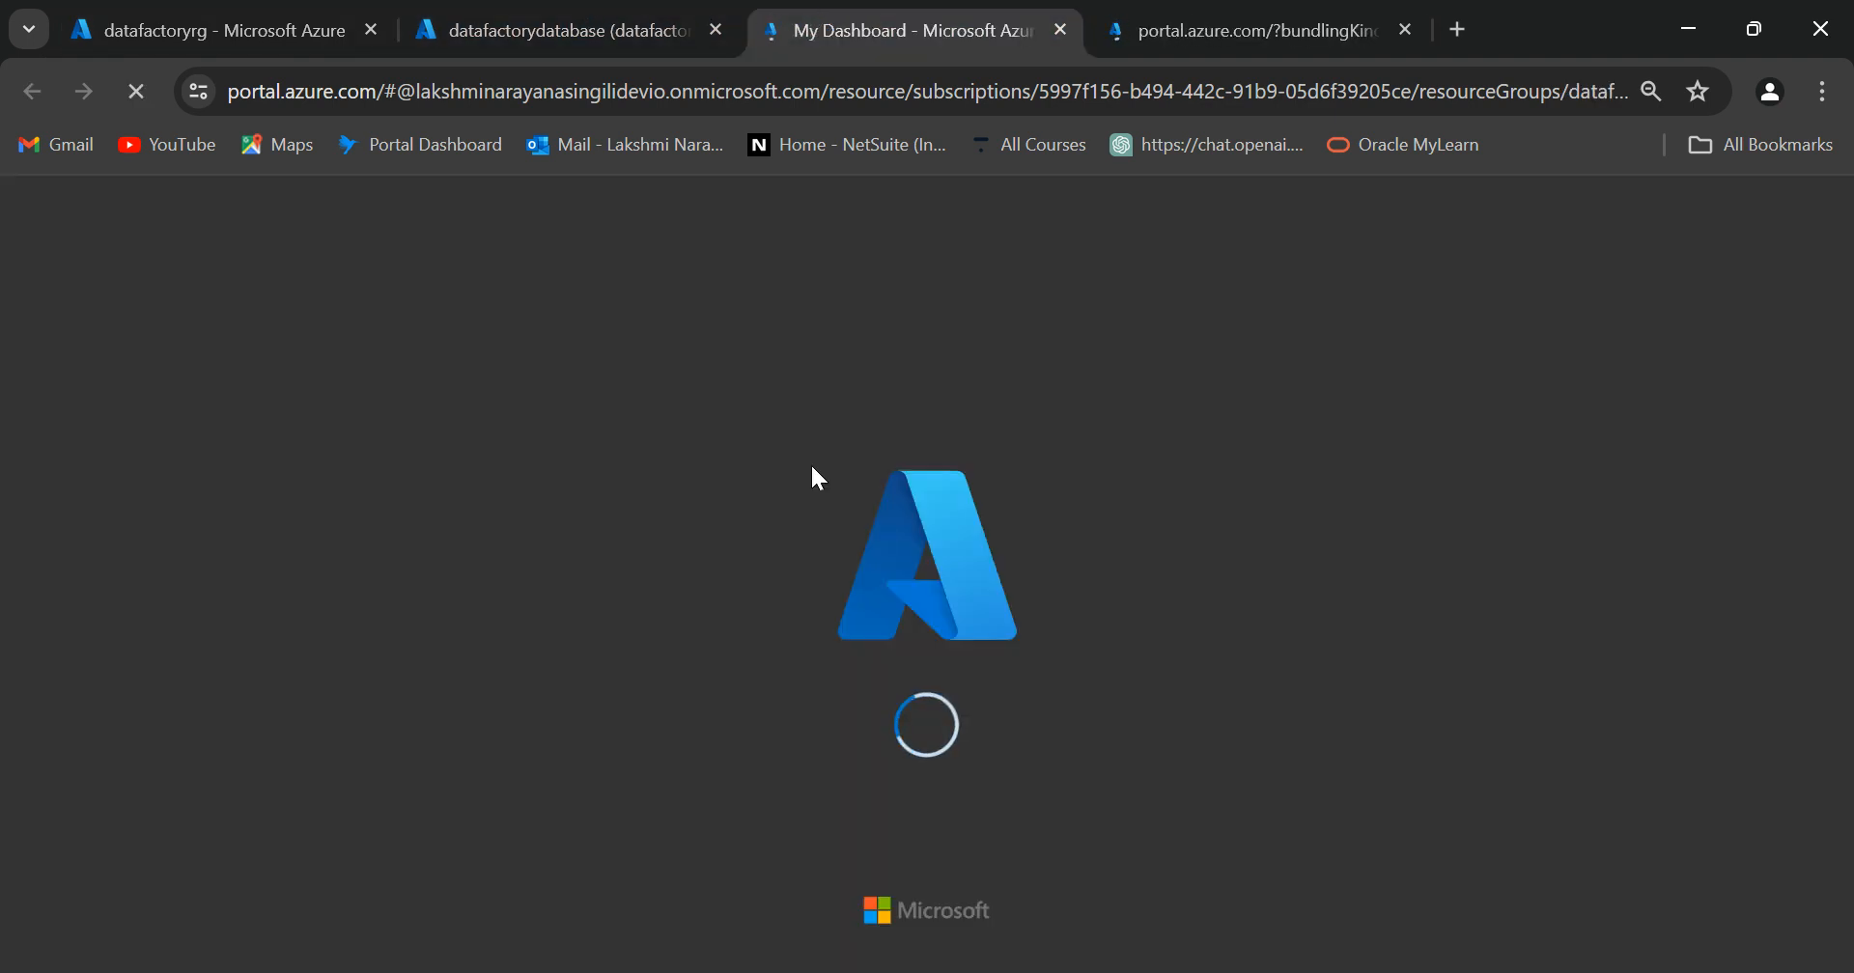
left_click(1164, 14)
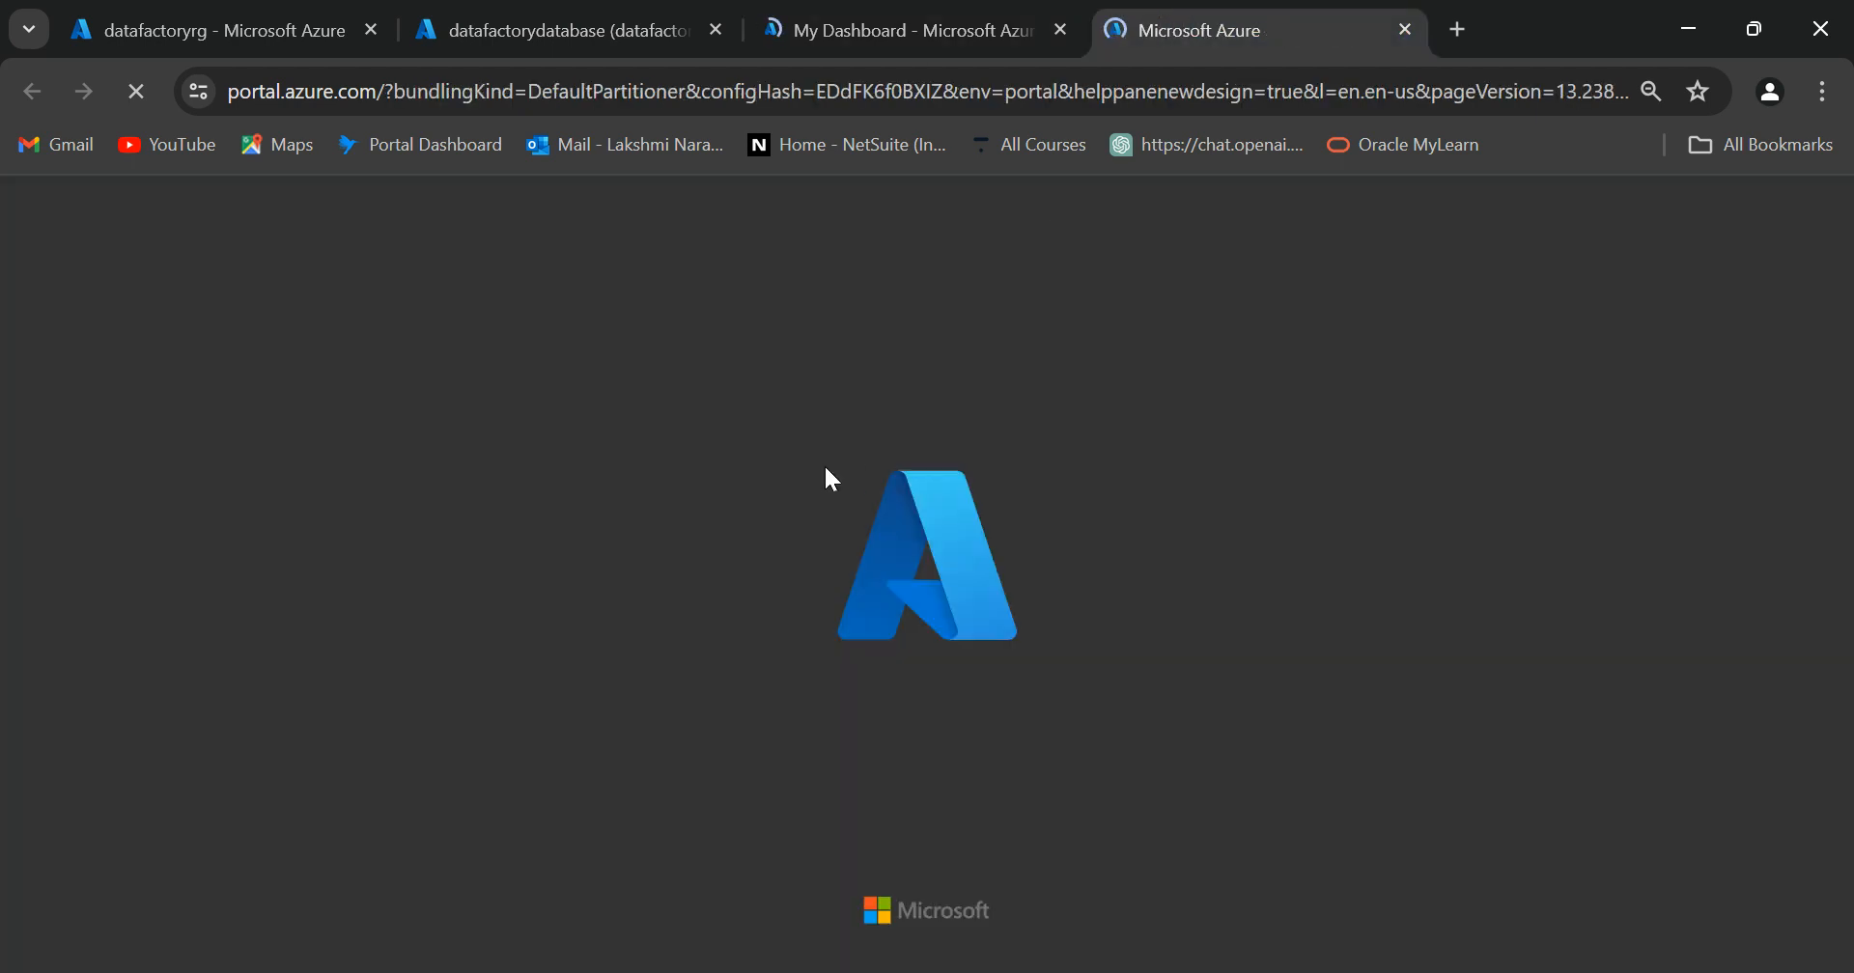
left_click(526, 16)
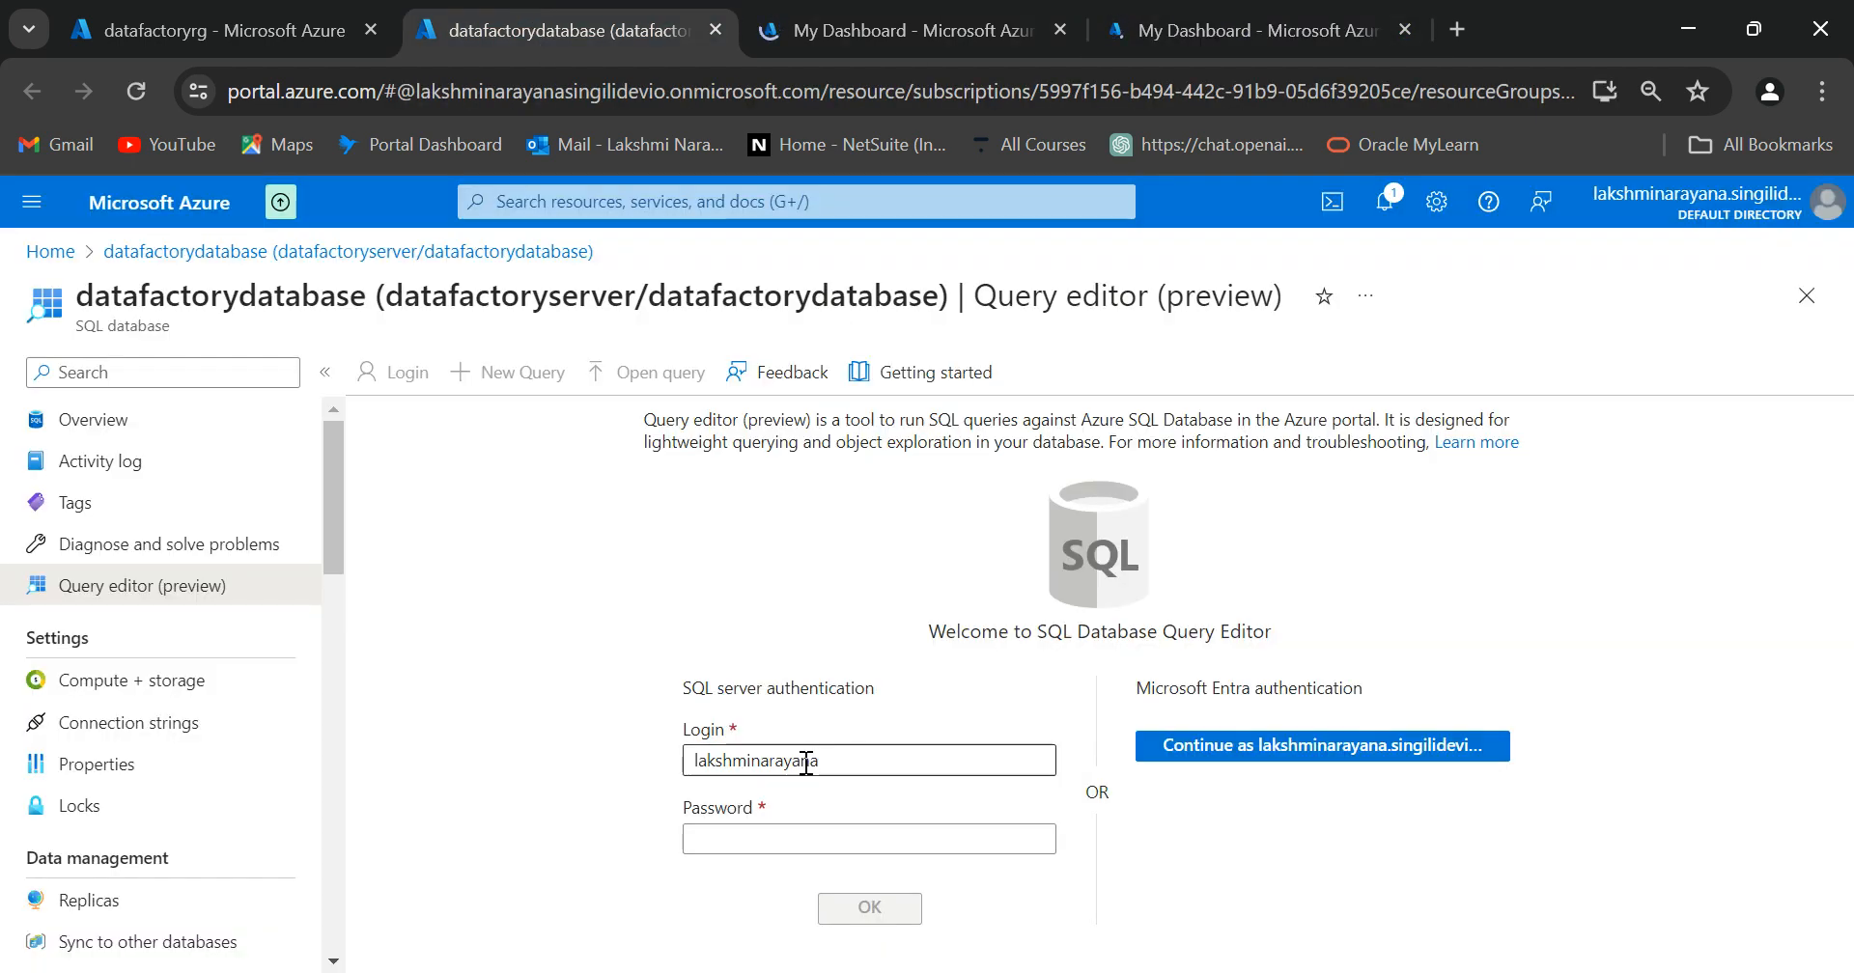
Step: Sign in to the datafactorydatabase query editor with the SQL password and collapse the resource menu
left_click(760, 846)
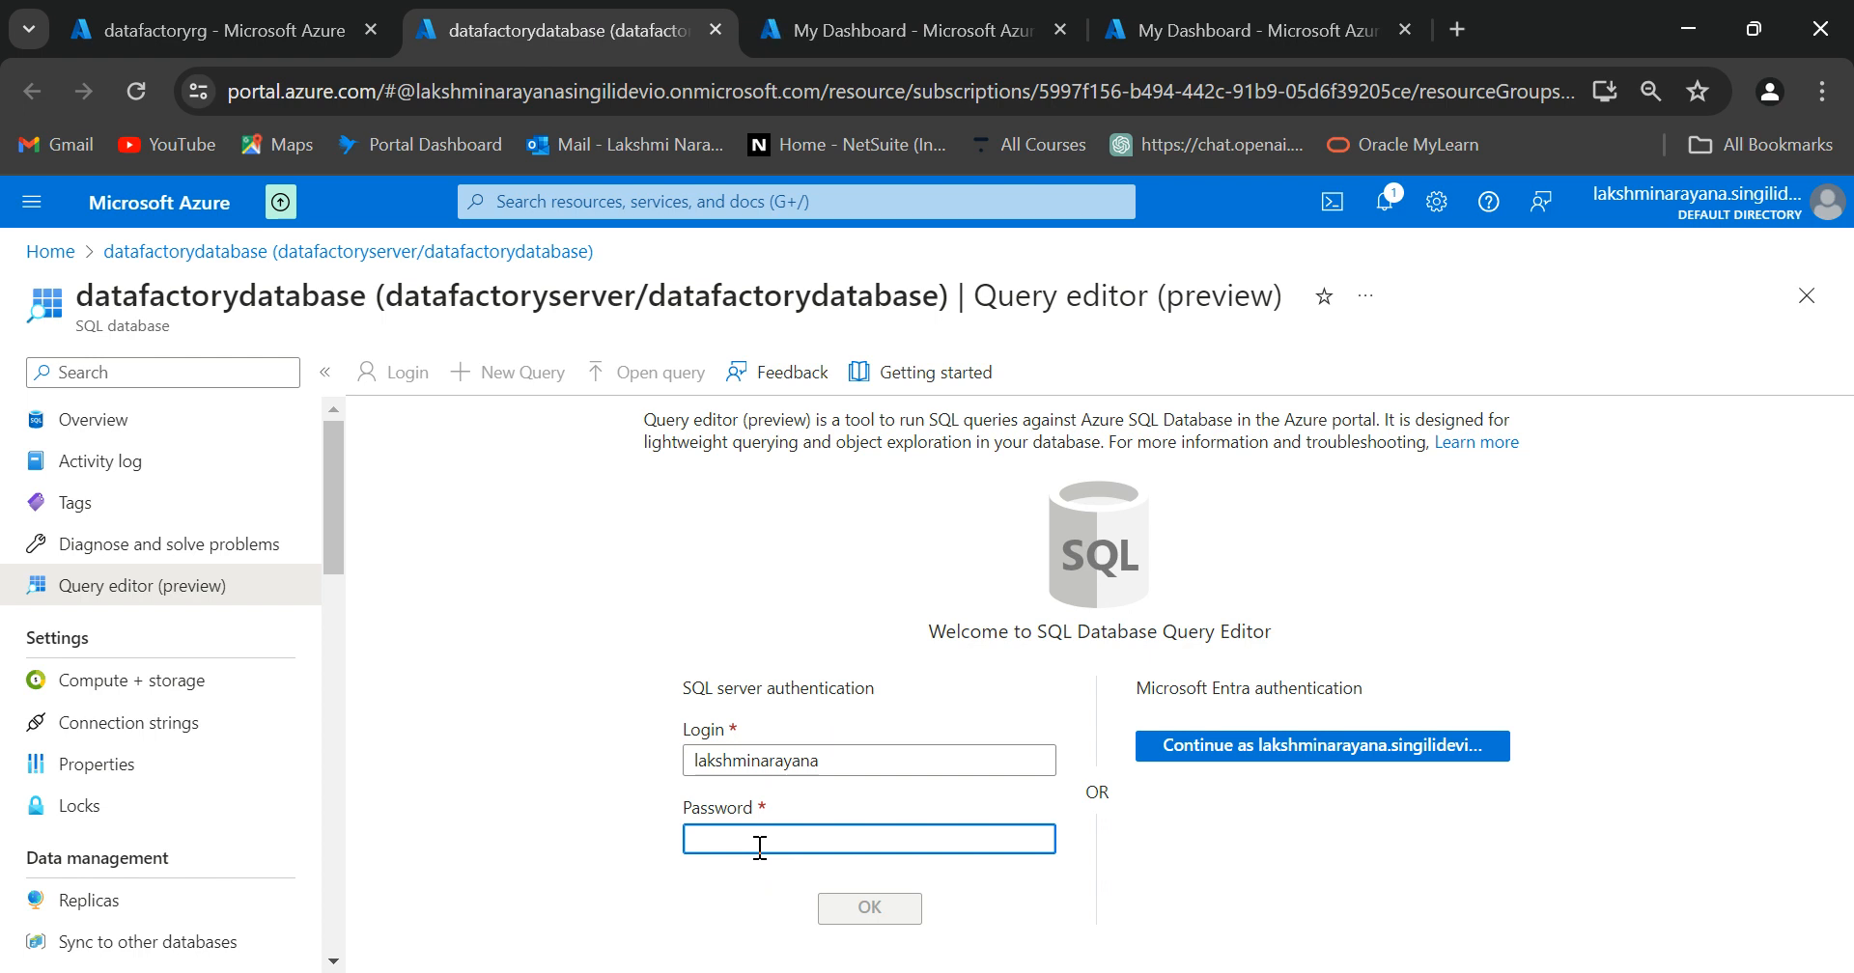
type("*****")
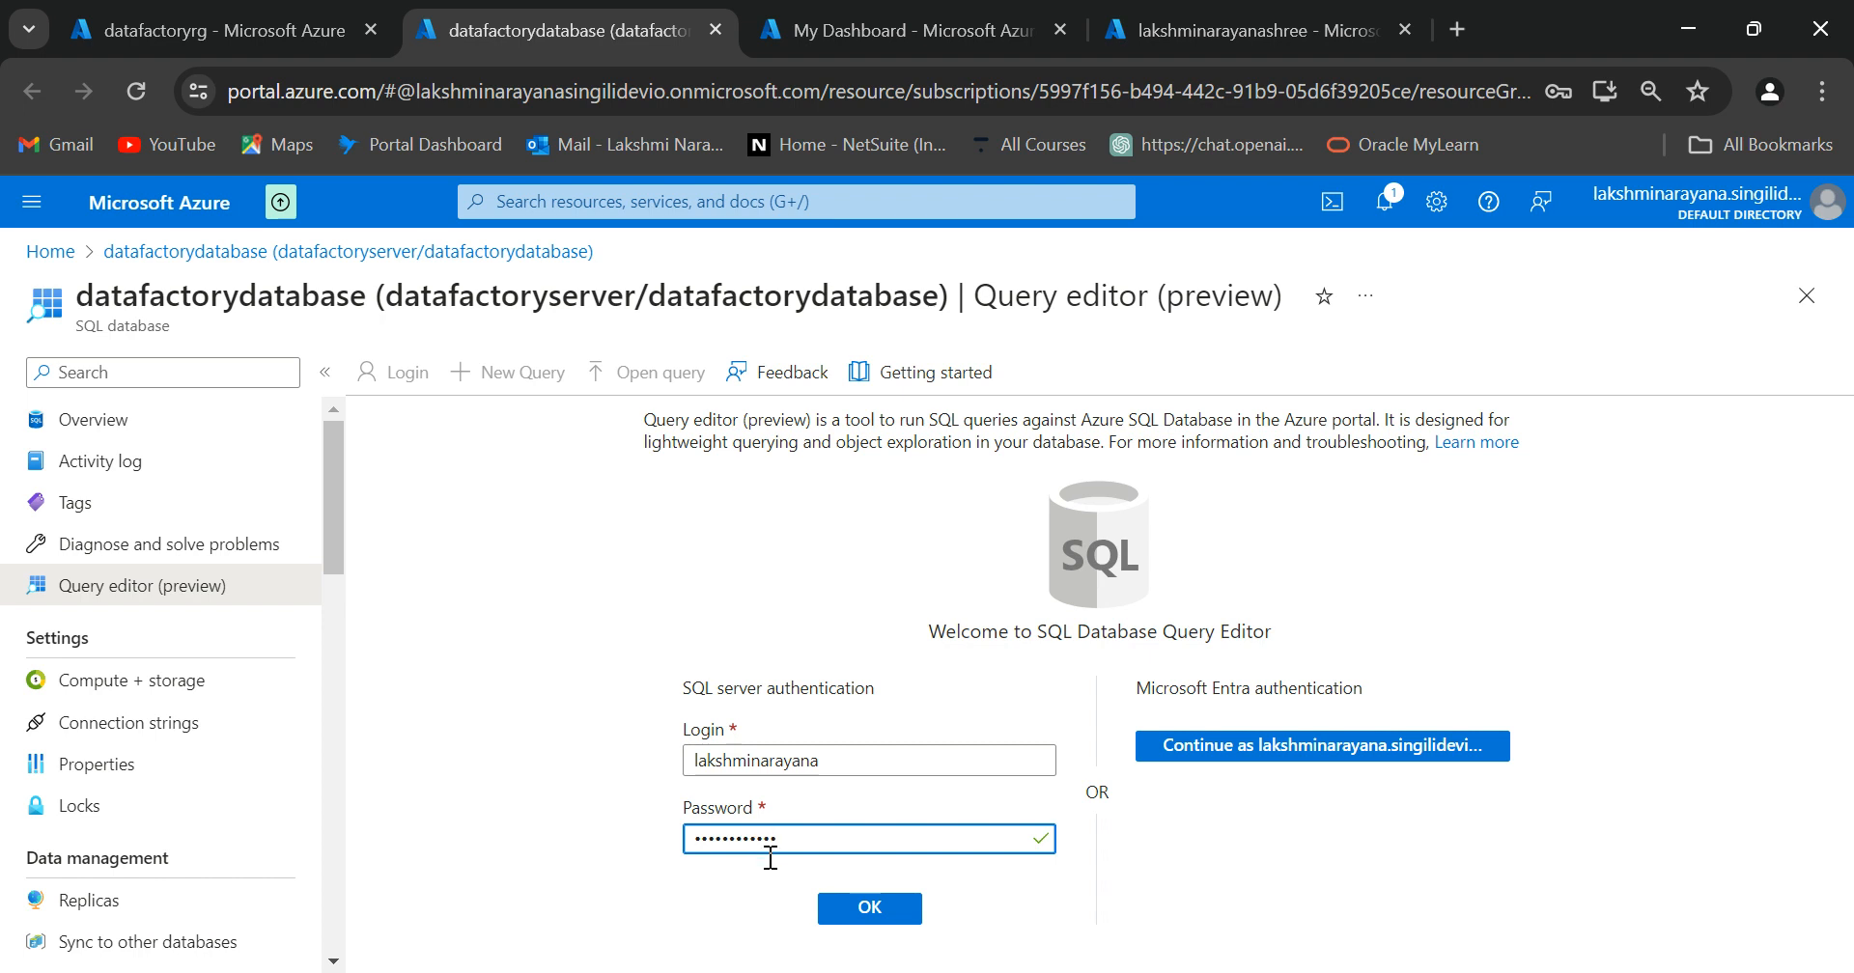
left_click(832, 908)
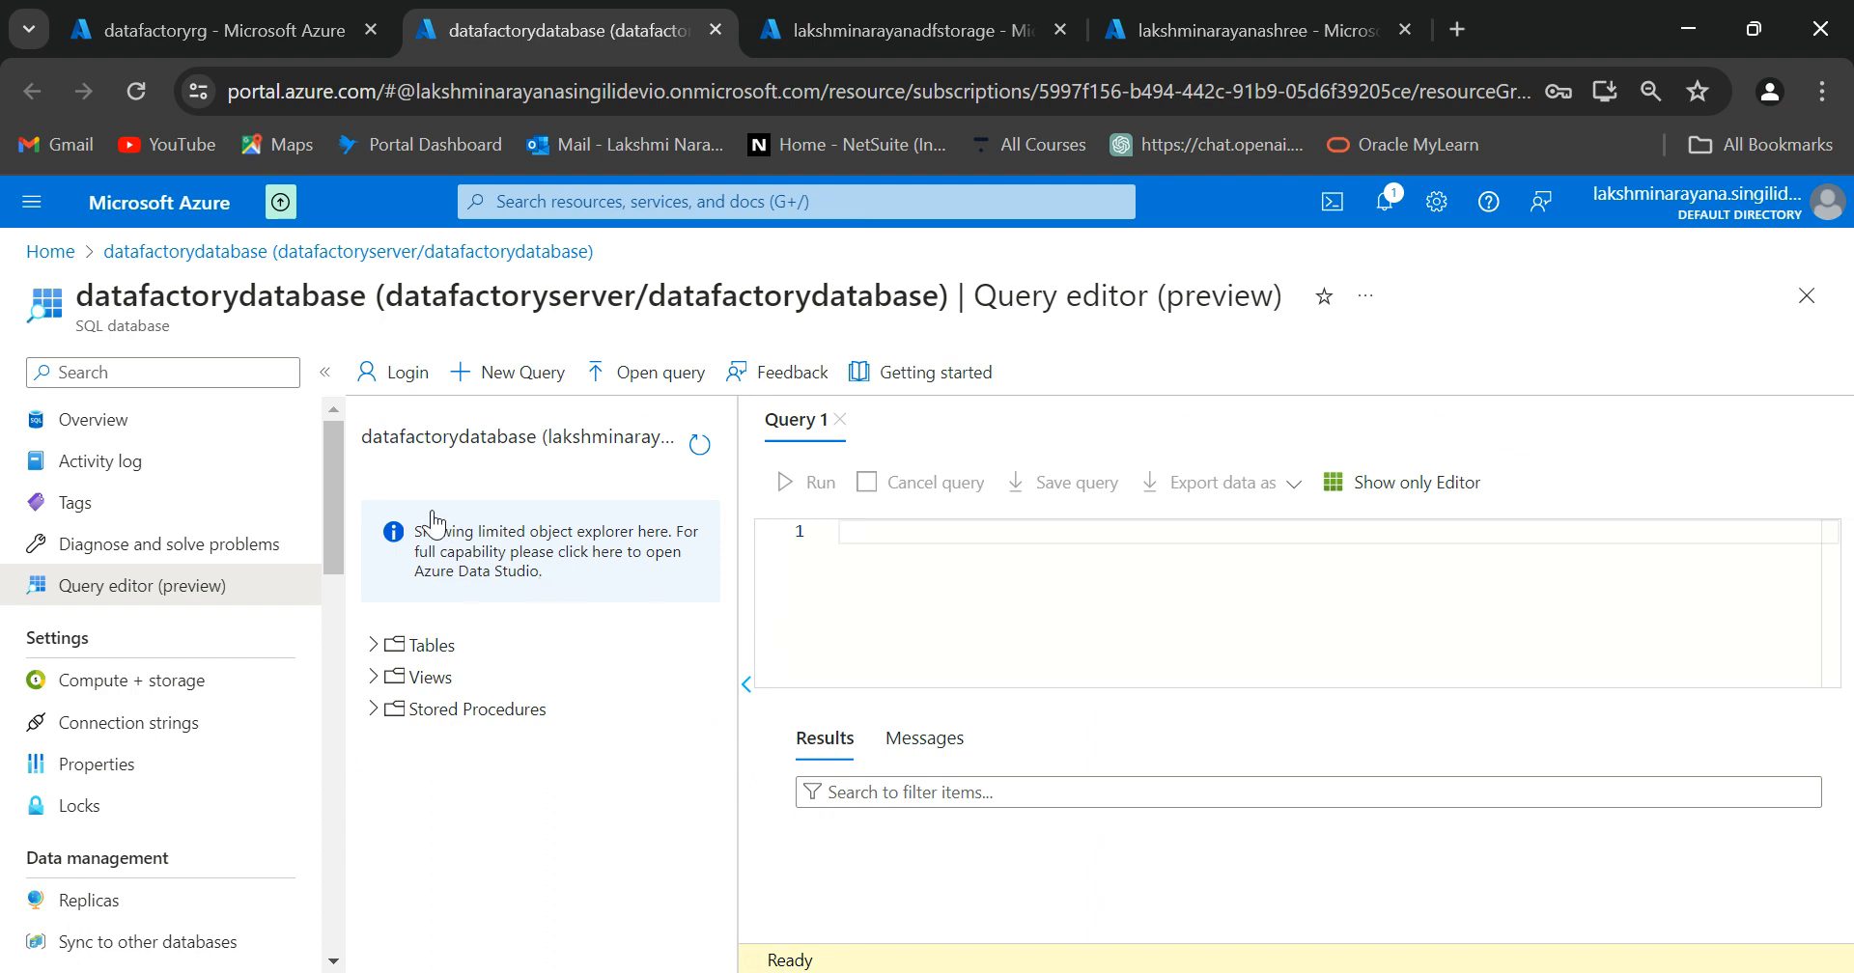
left_click(324, 372)
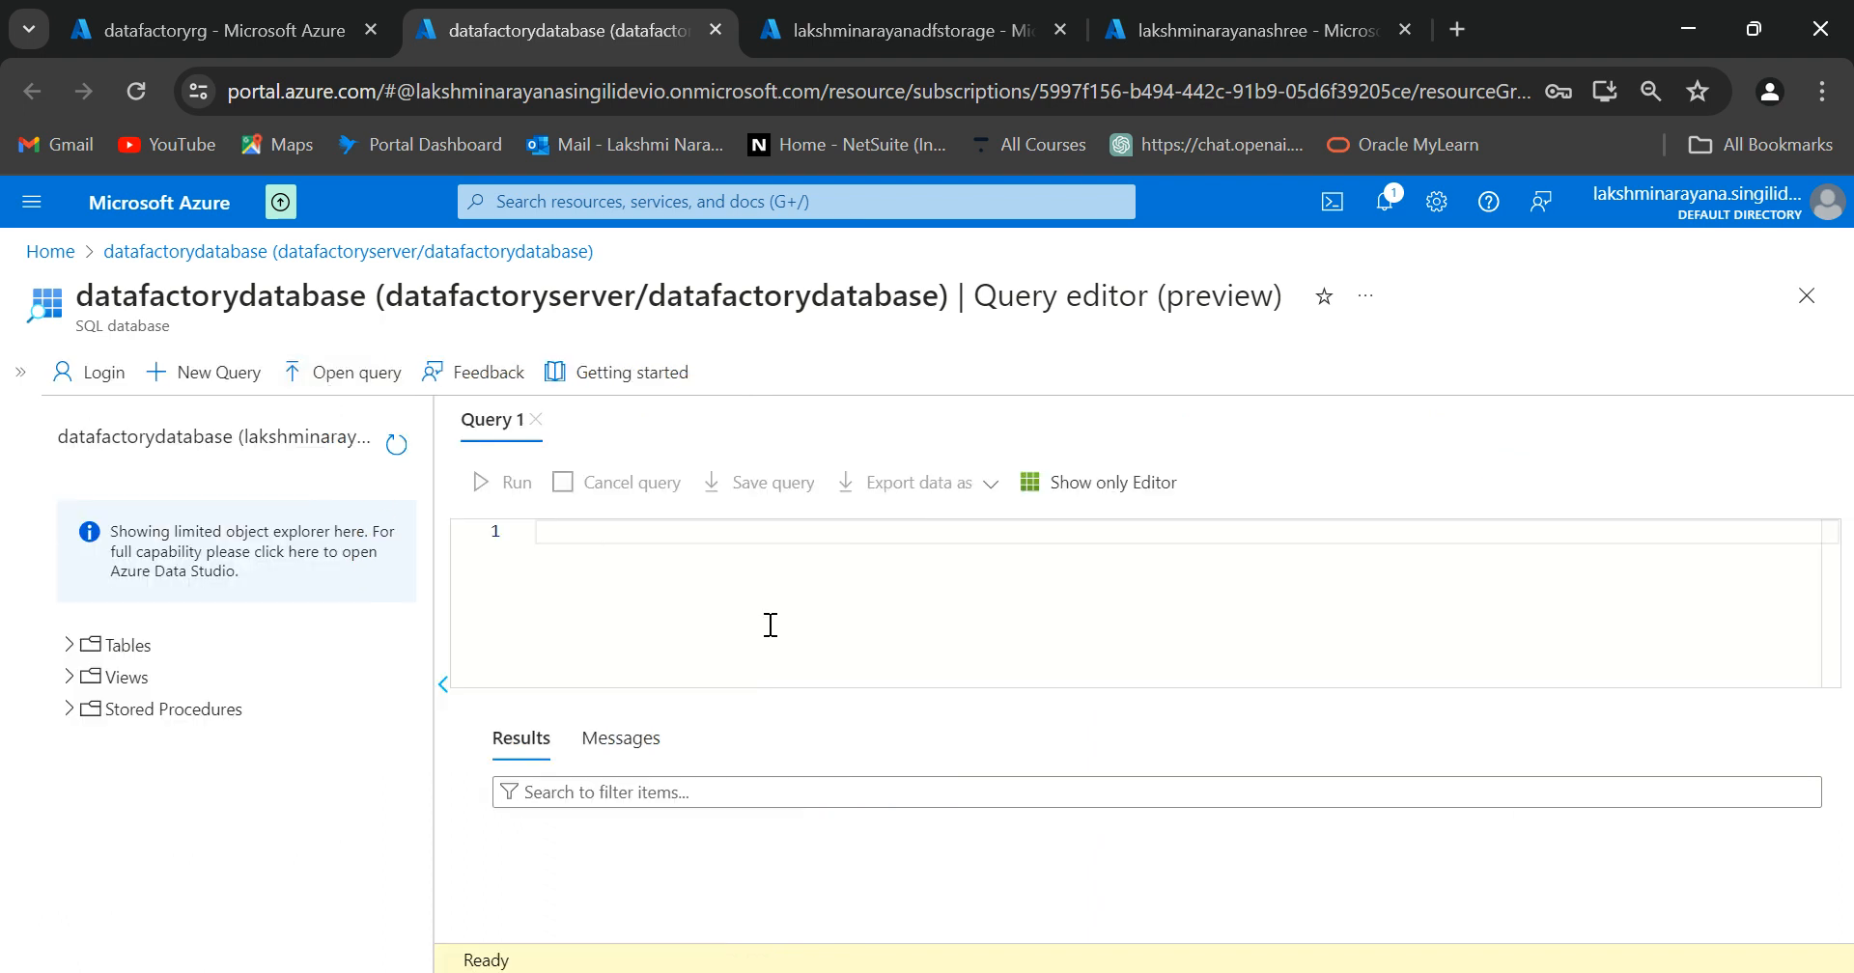
left_click(922, 30)
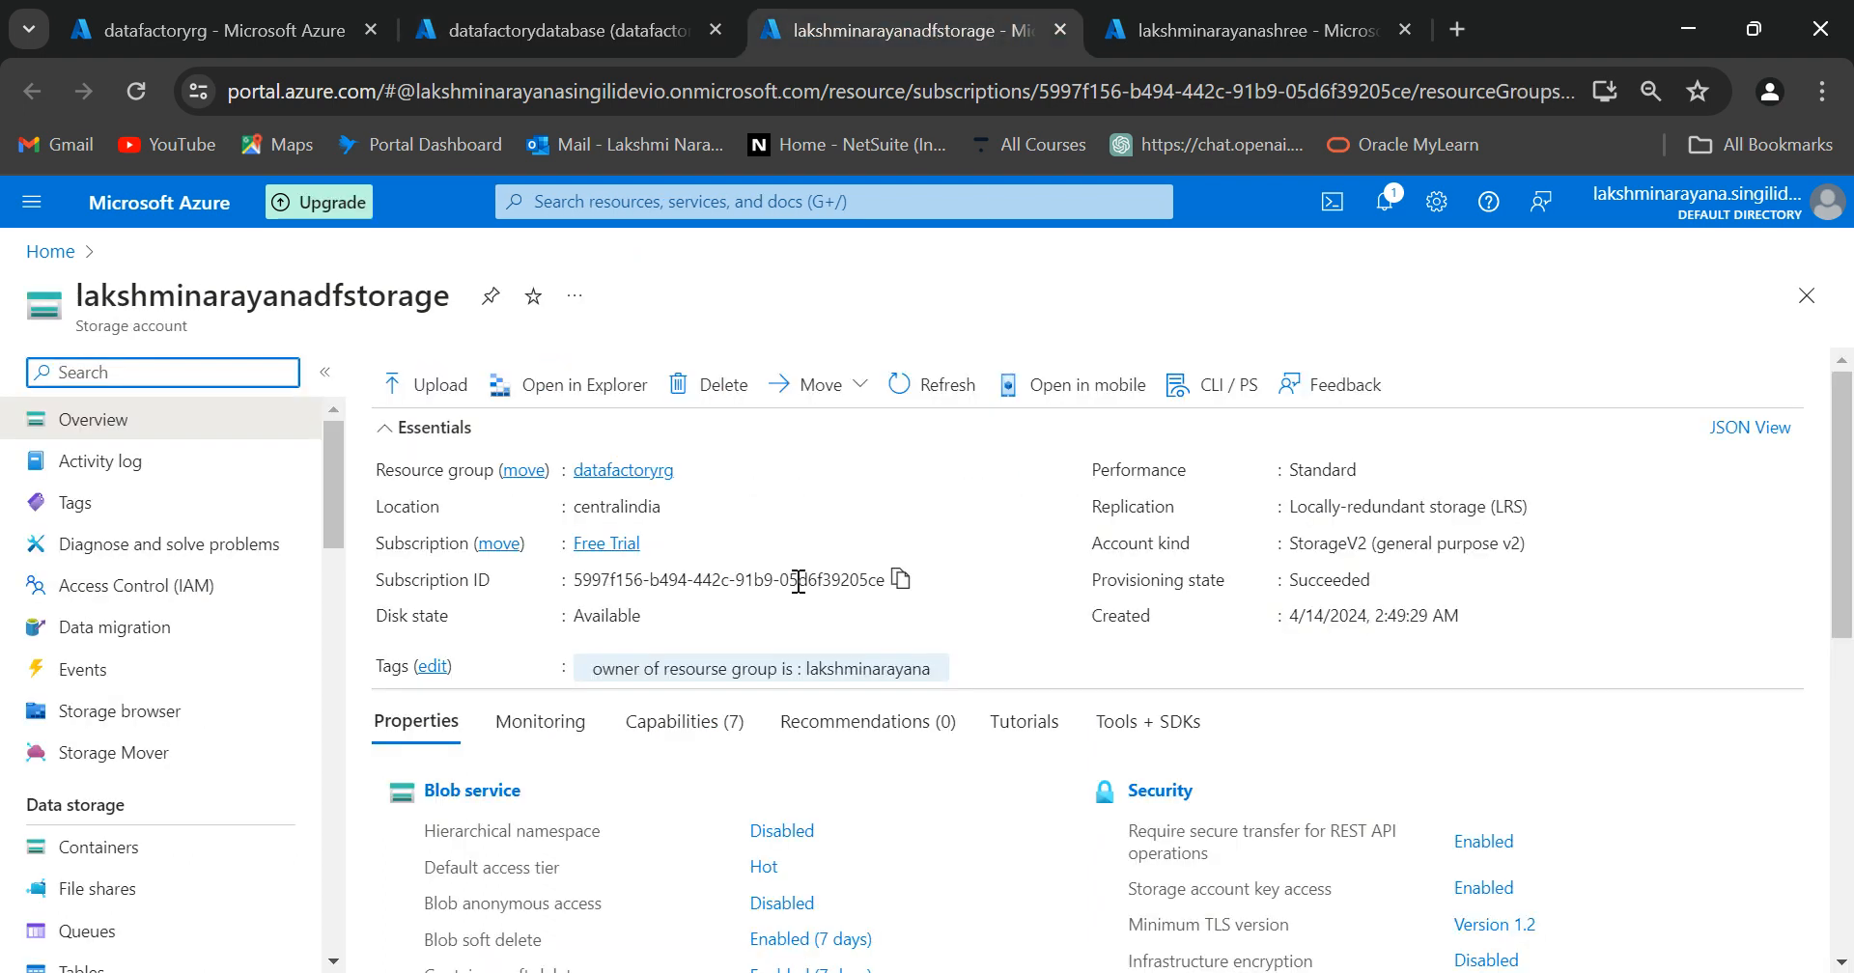
left_click(84, 850)
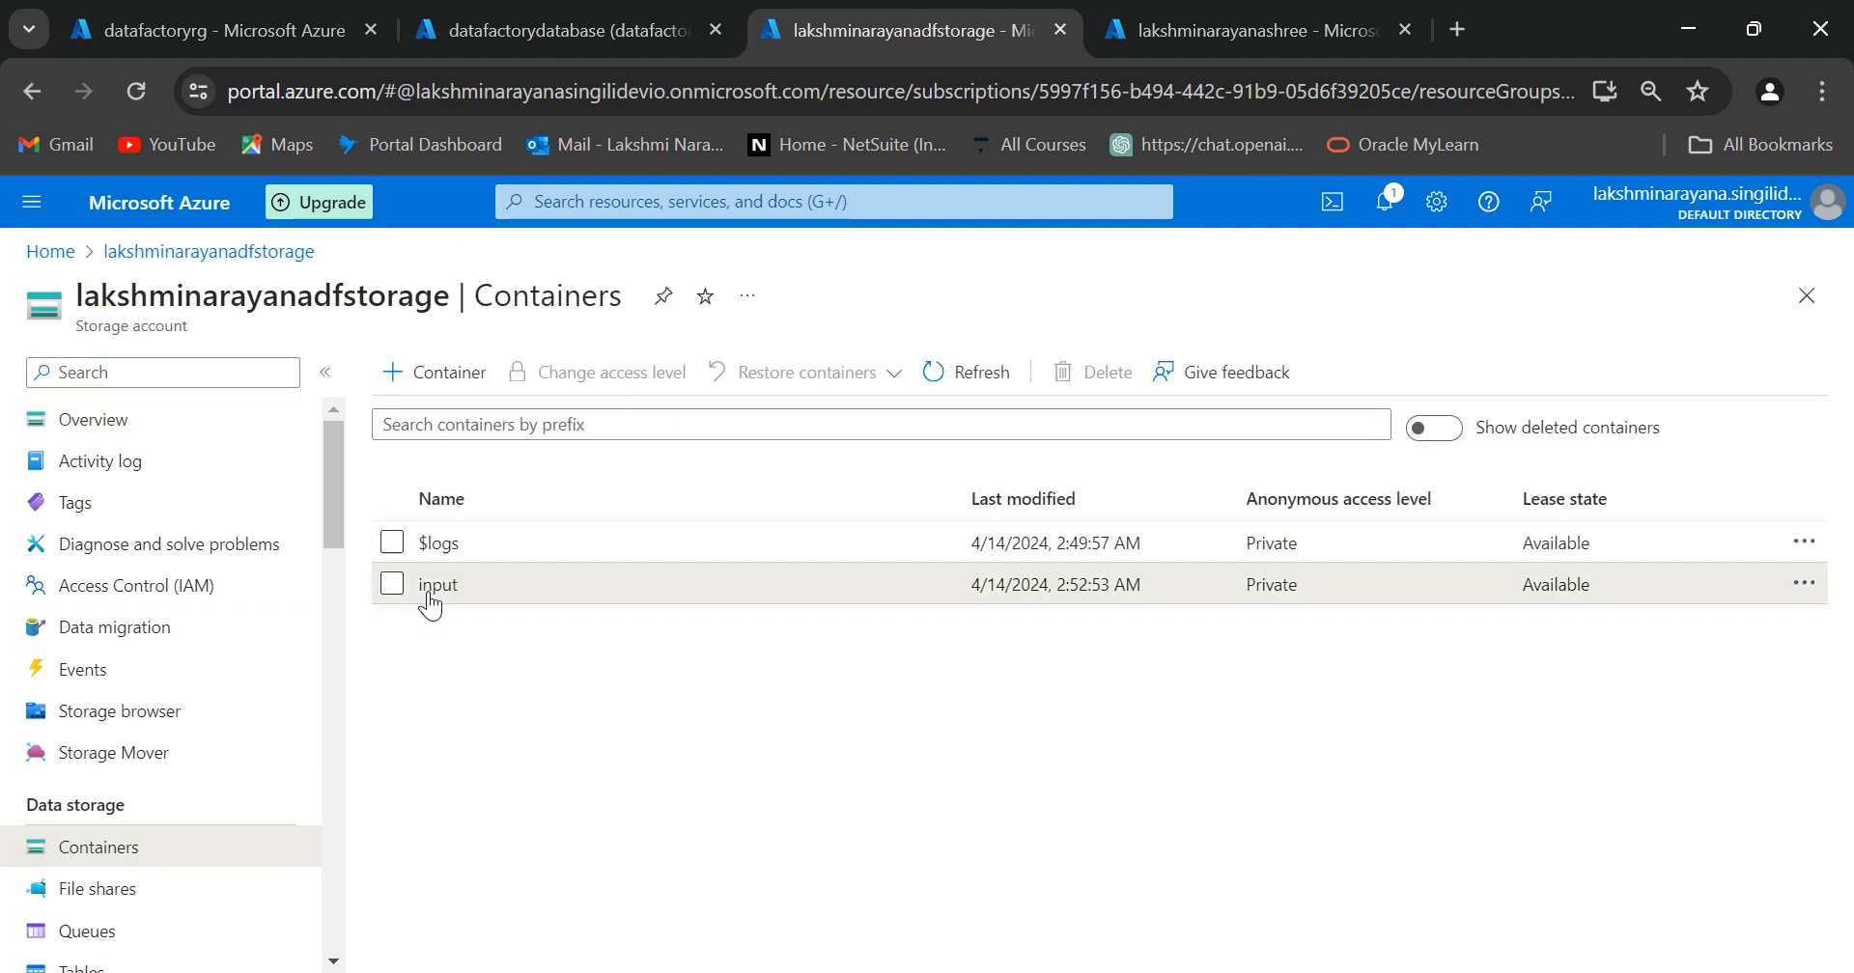
left_click(428, 586)
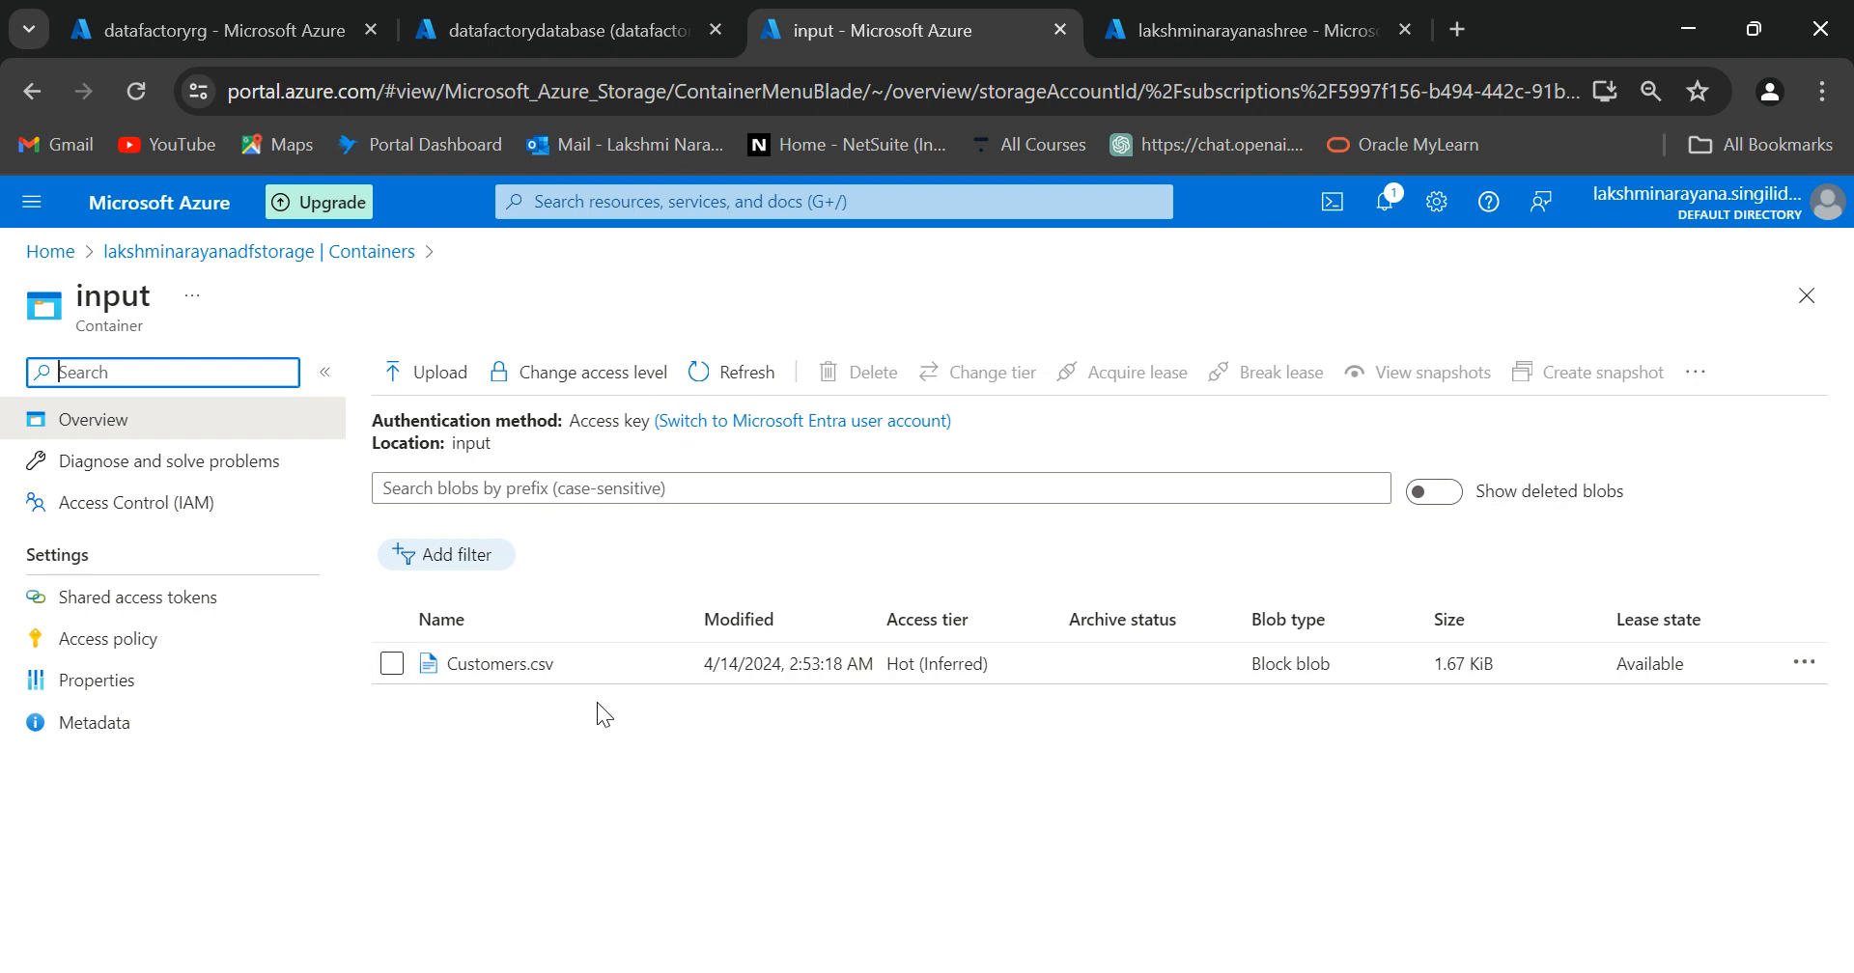
left_click(642, 13)
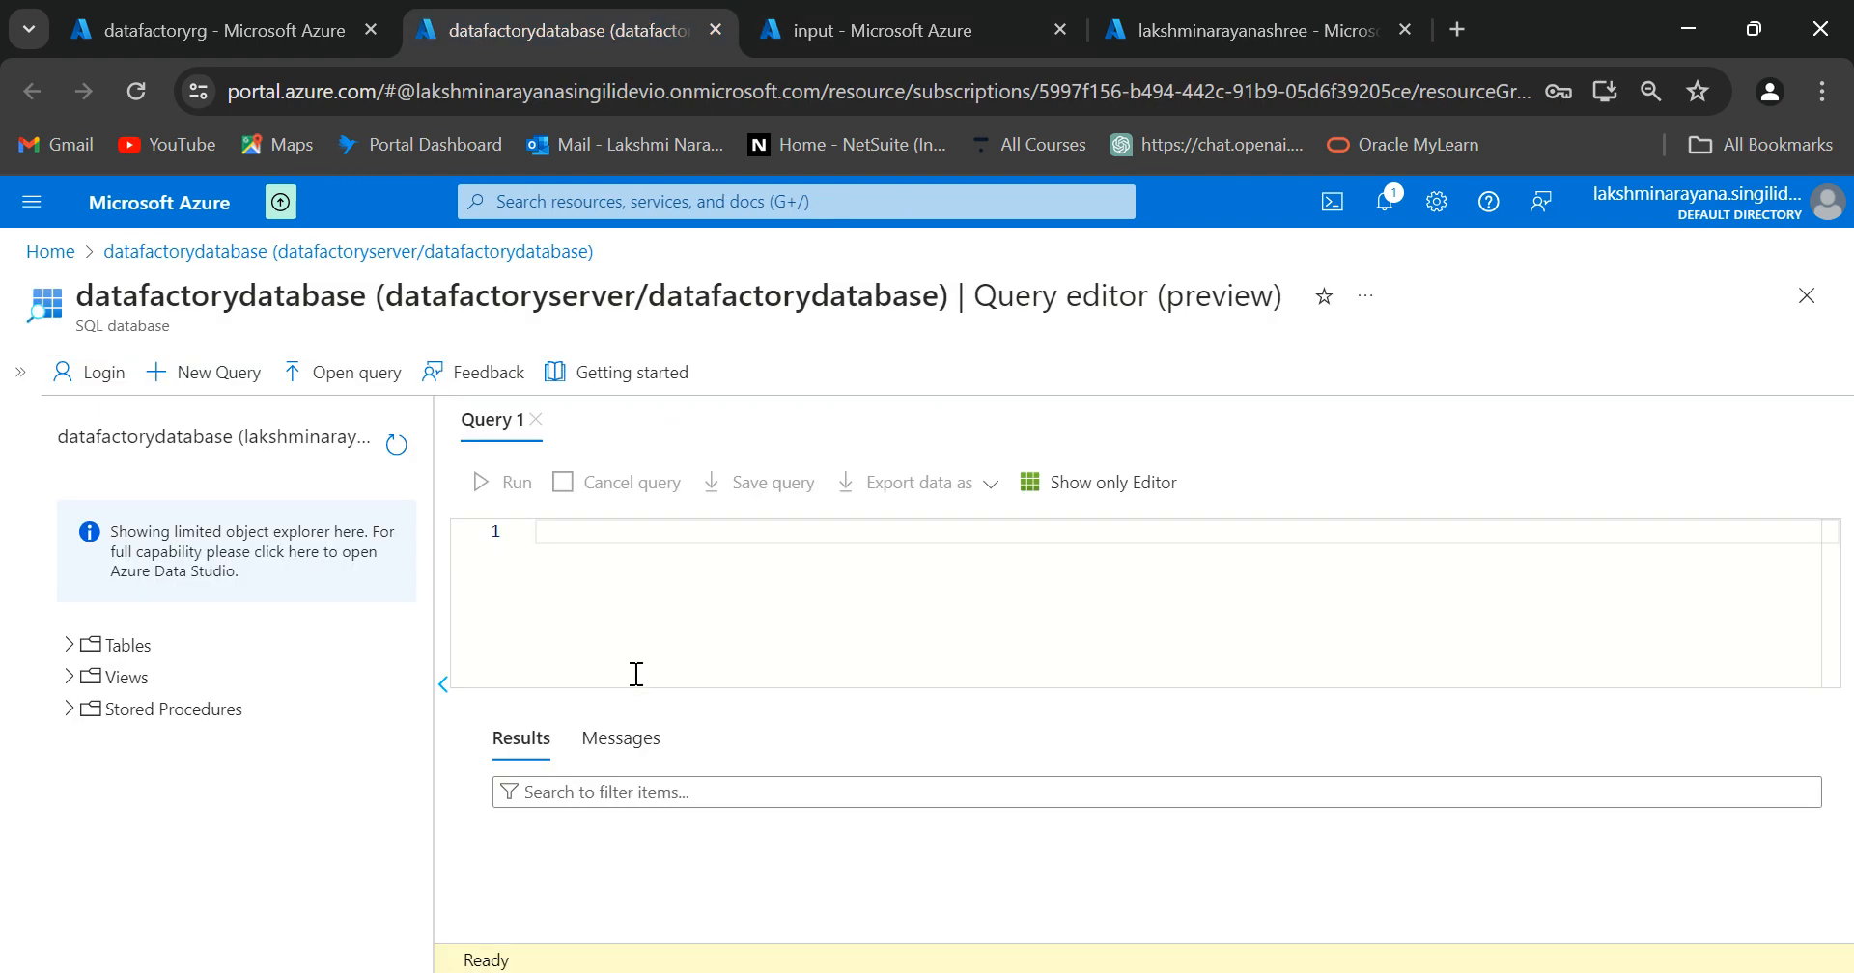
left_click(68, 646)
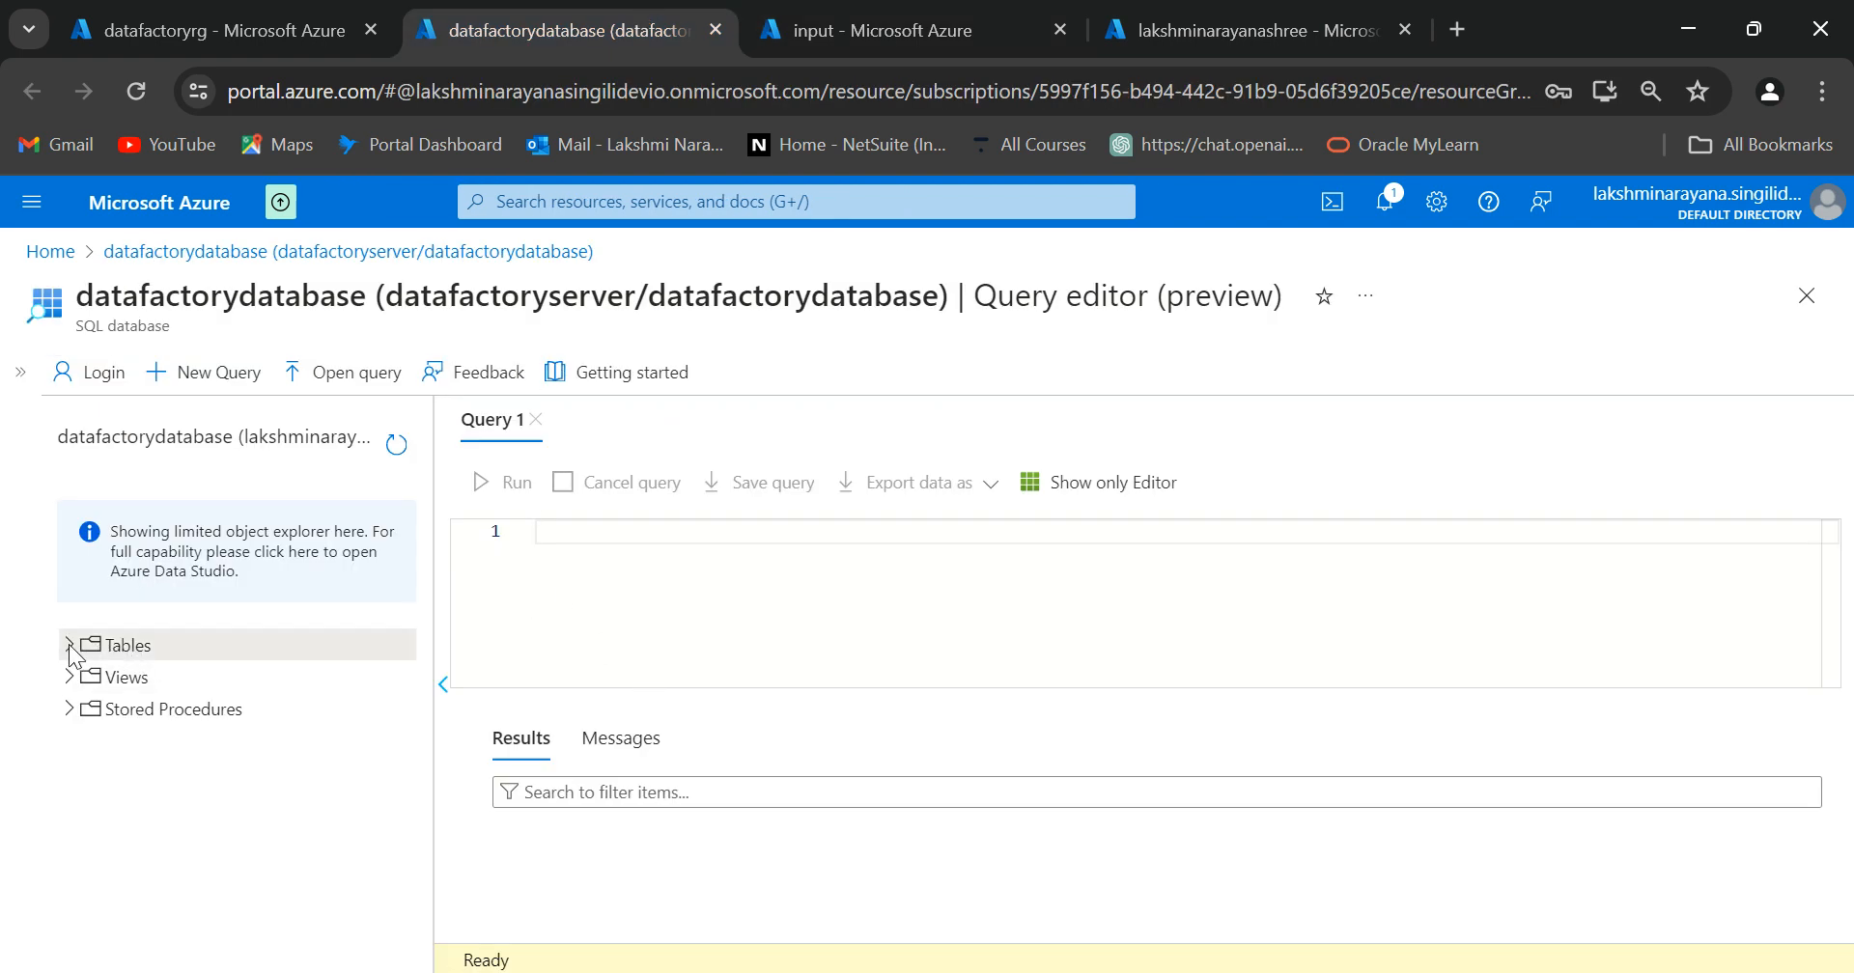
scroll(243, 787, "down", 1)
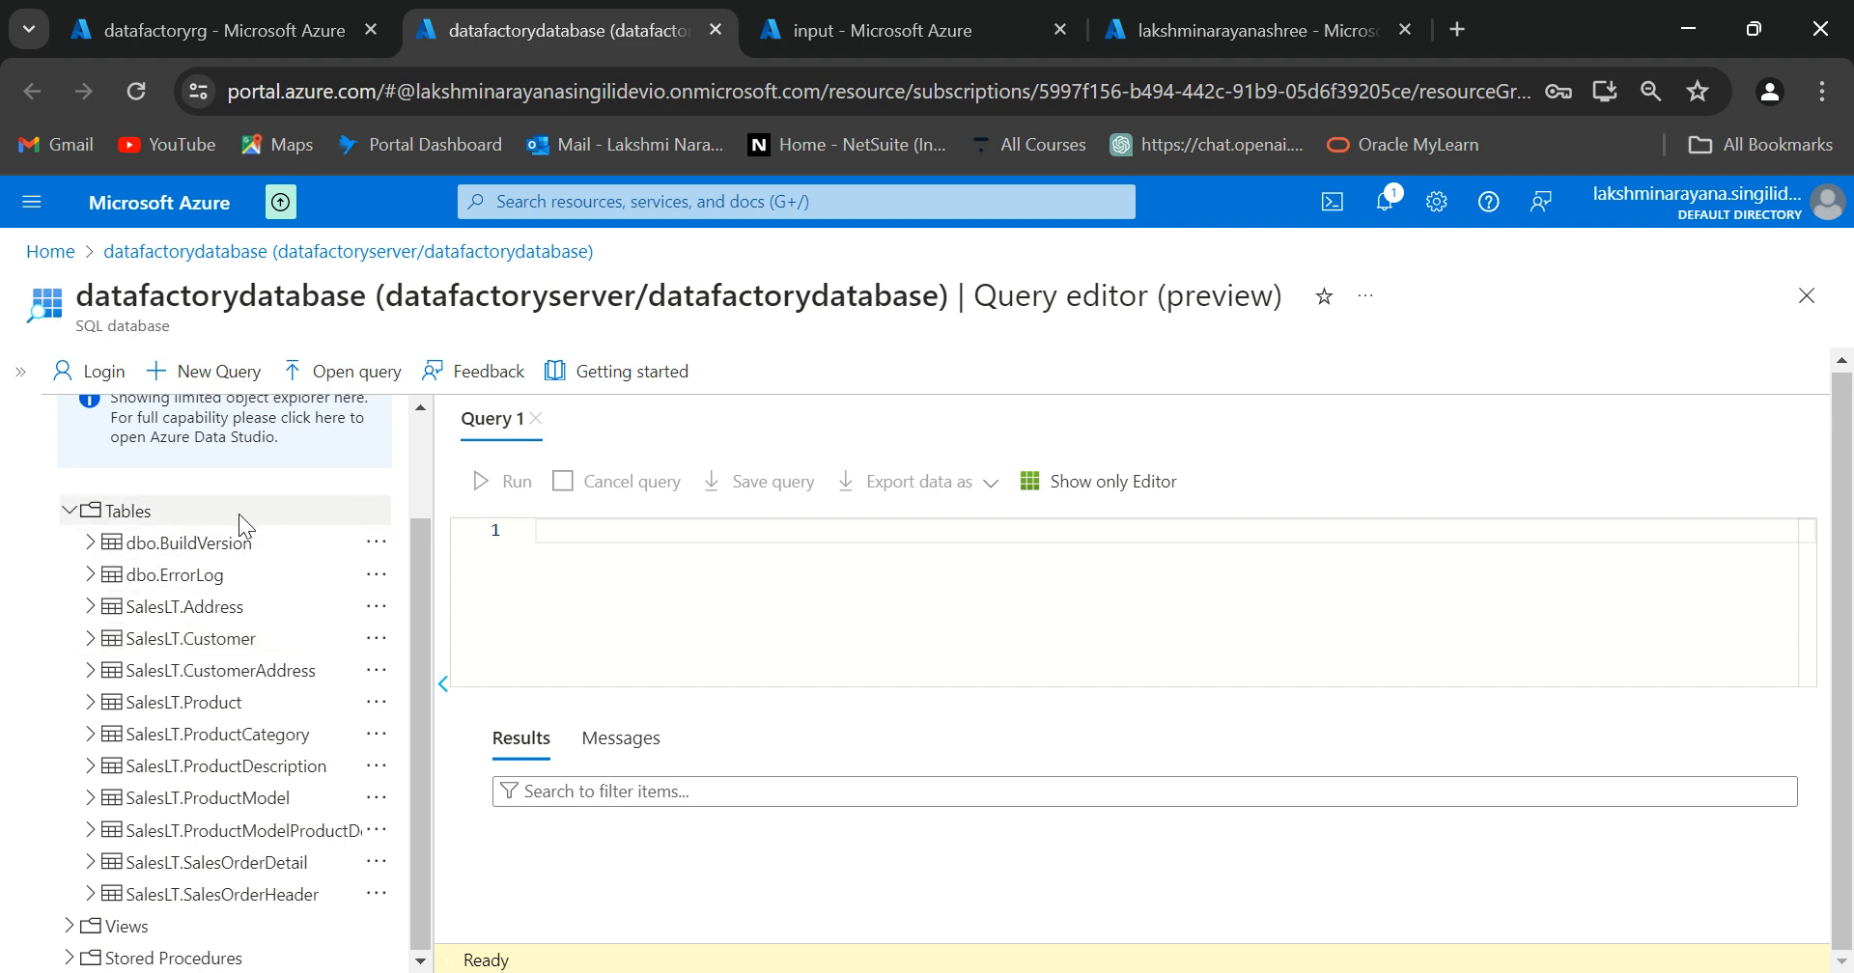
scroll(246, 507, "up", 1)
scroll(248, 518, "down", 1)
left_click(73, 511)
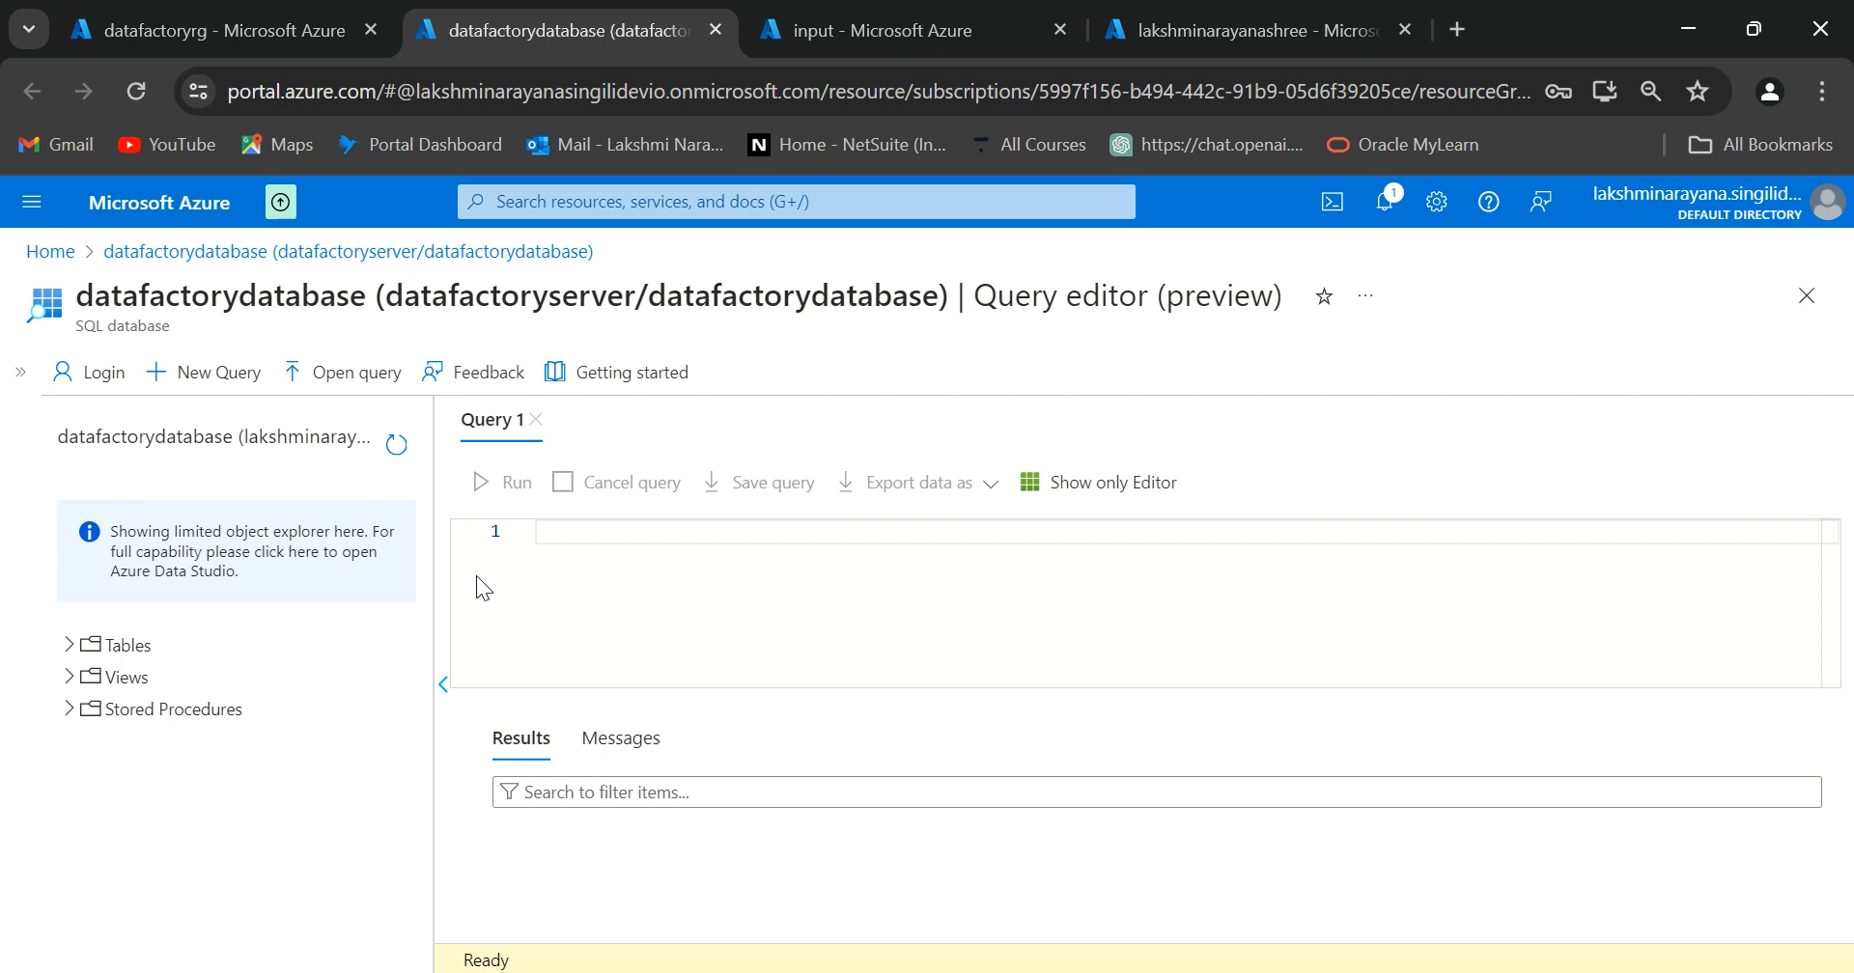
Step: Launch Azure Data Factory Studio from the factory overview, then view Customers.csv in the input container
left_click(820, 33)
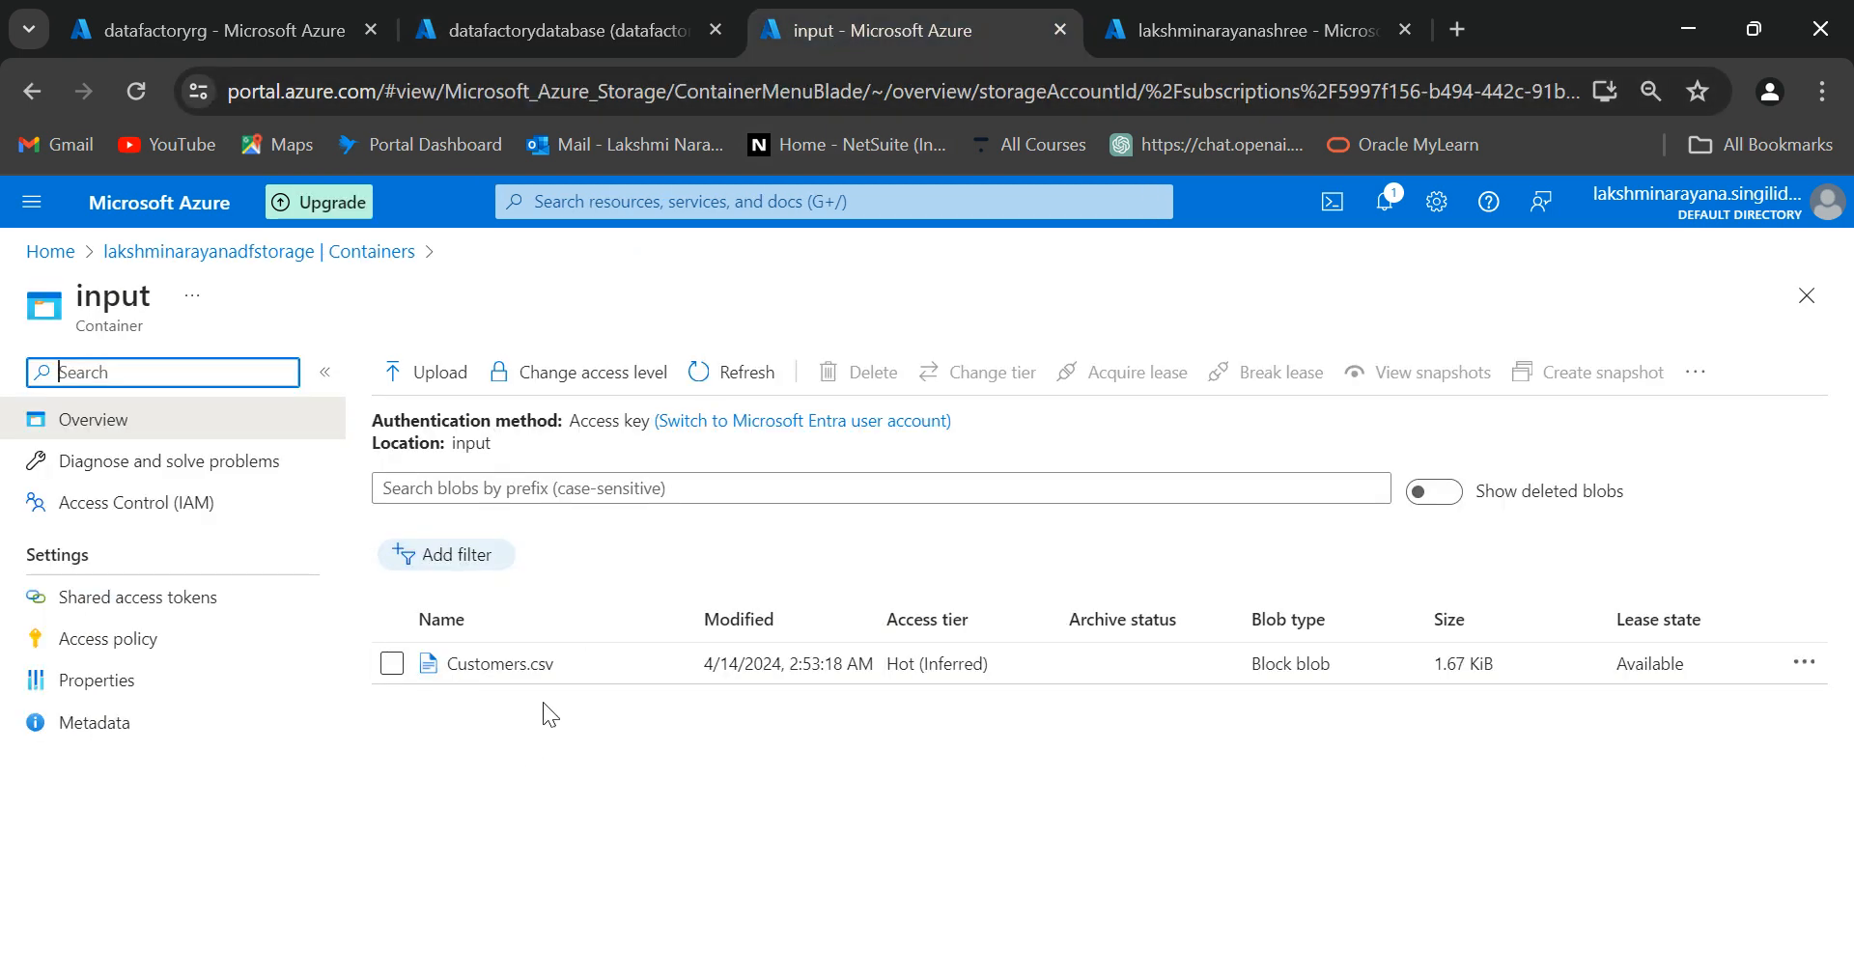
left_click(1199, 31)
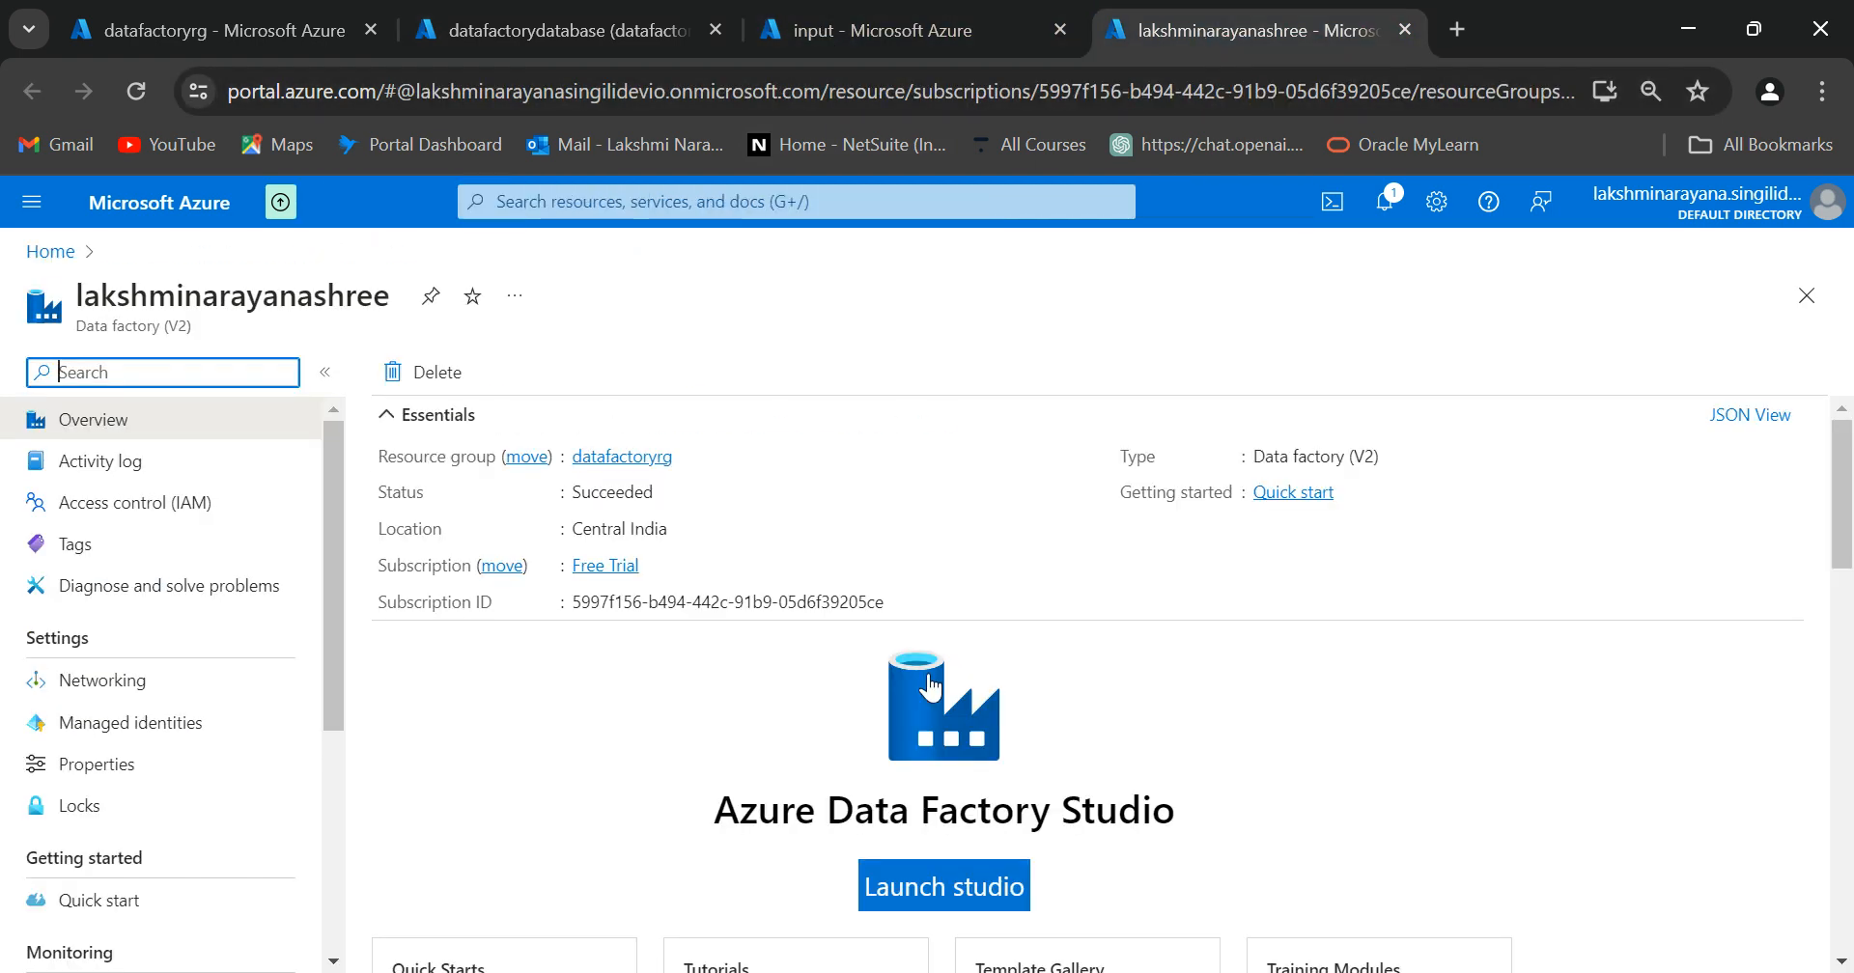
left_click(916, 881)
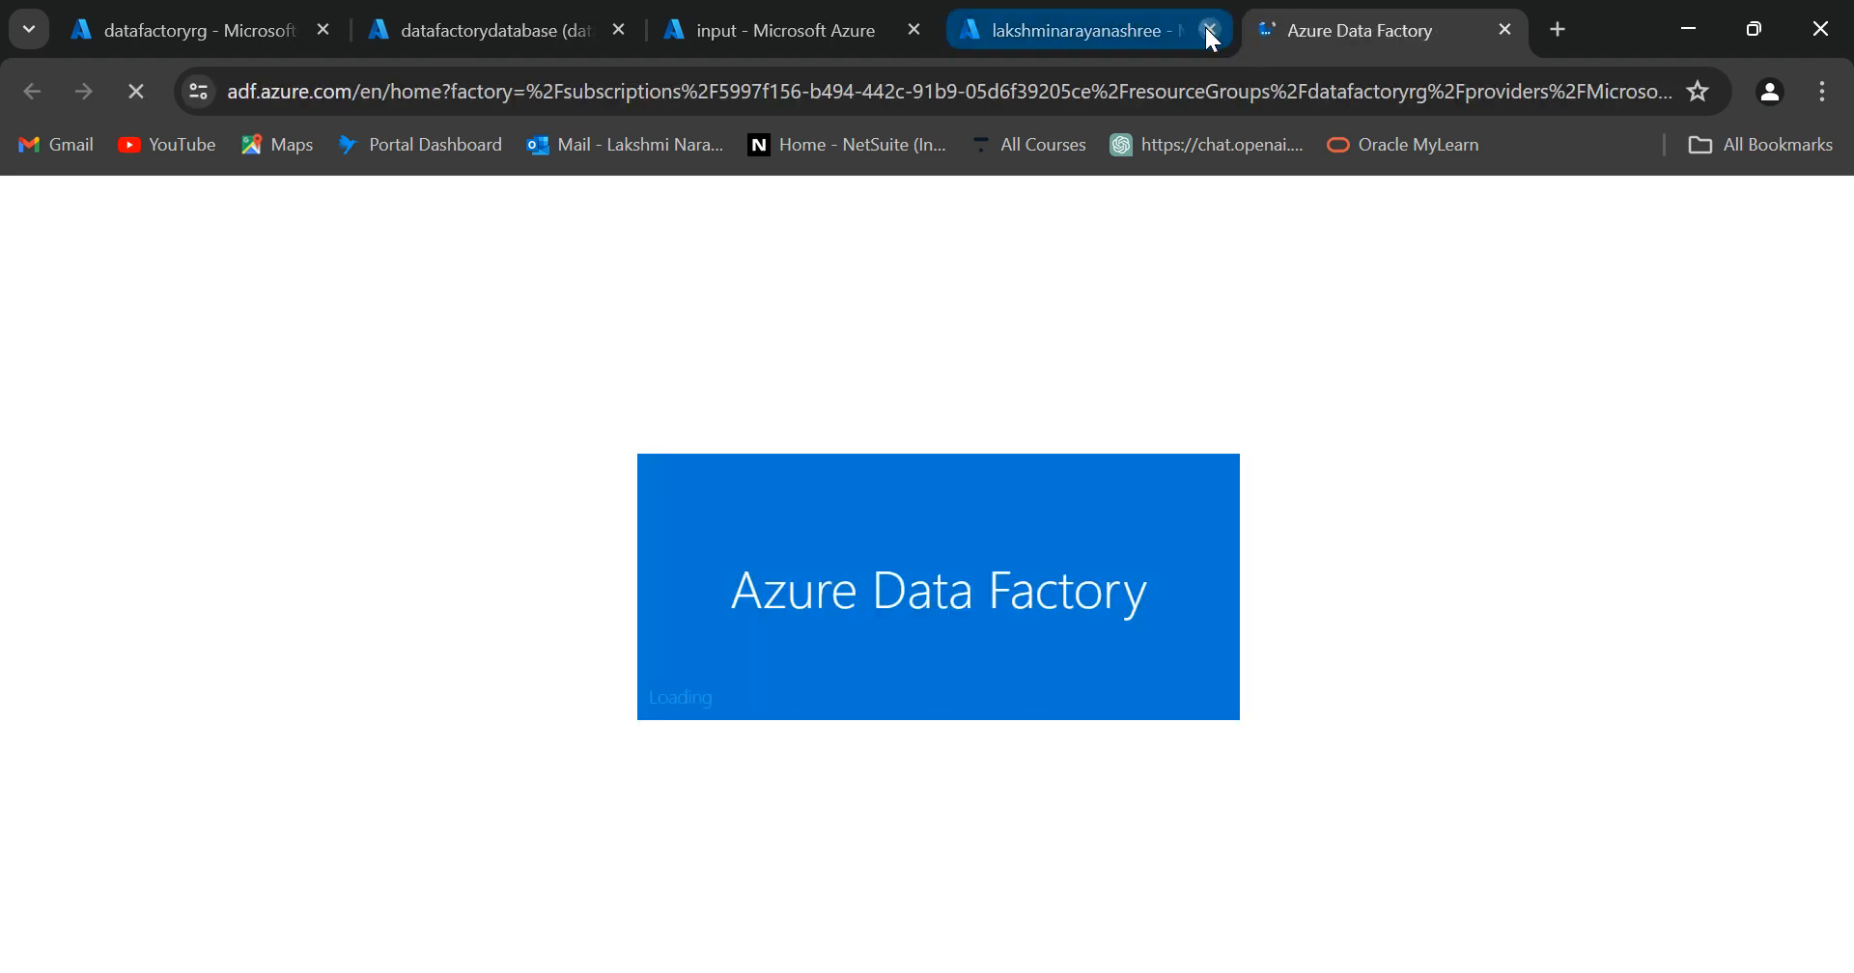
left_click(1209, 31)
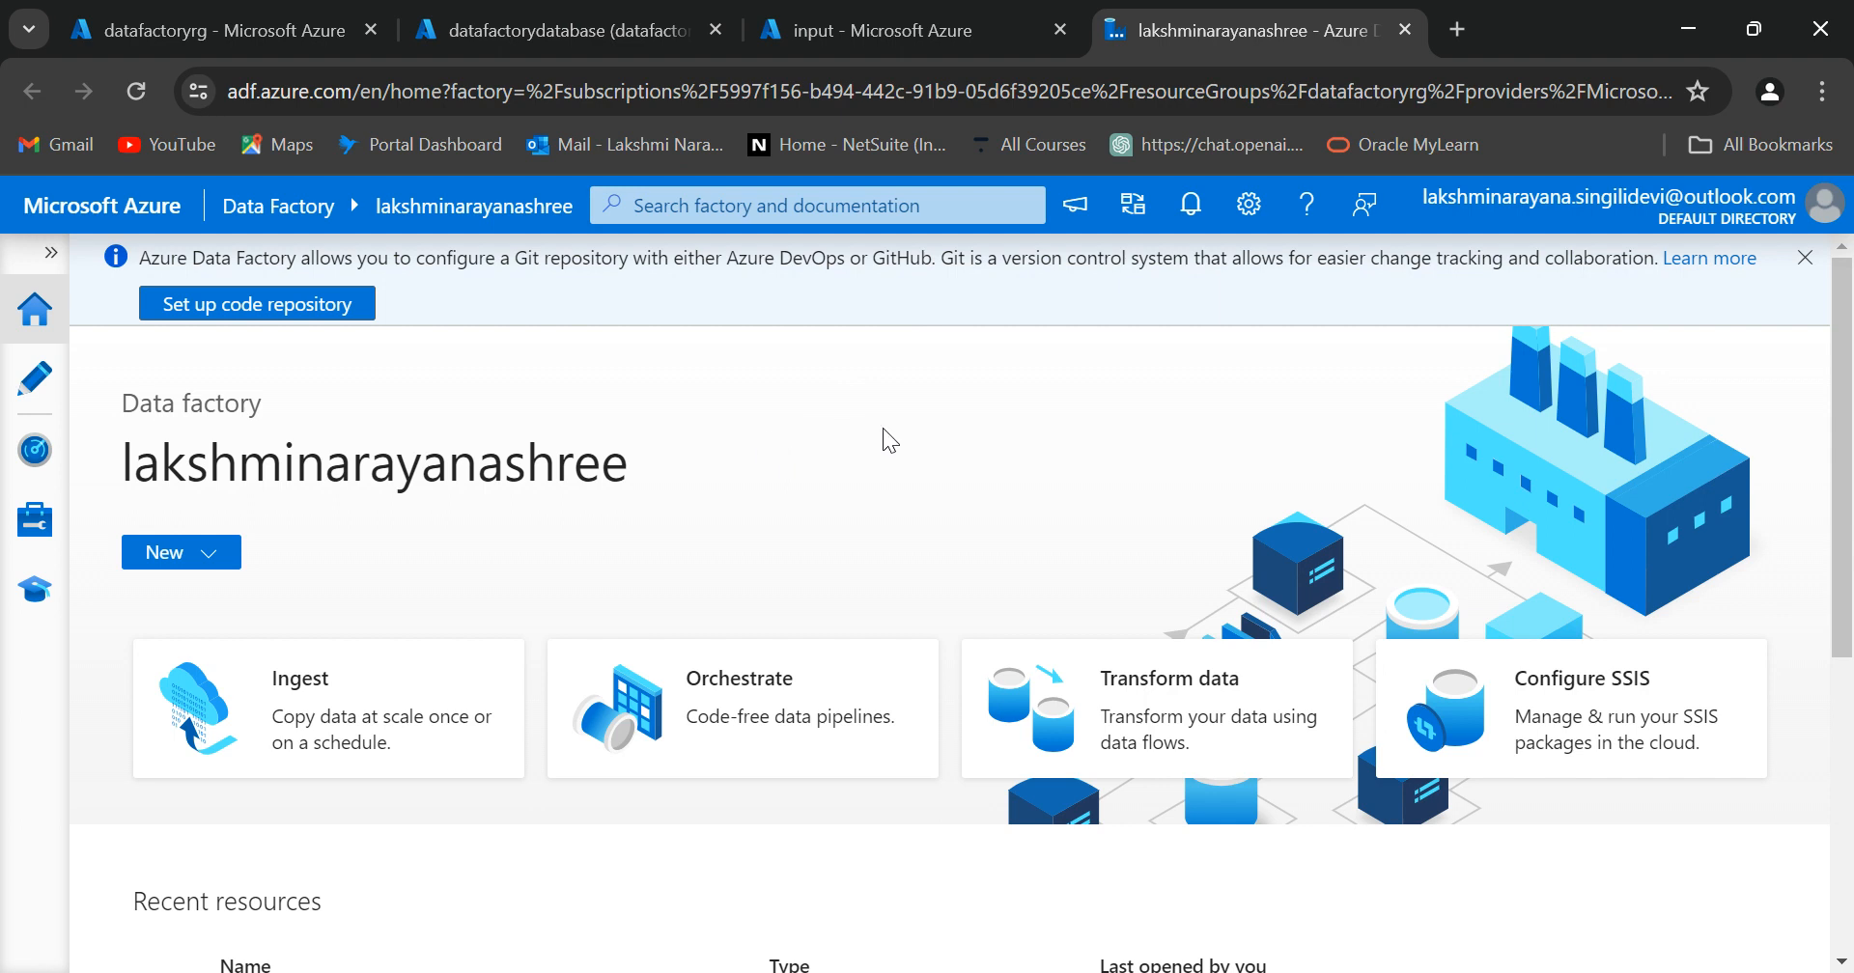
left_click(867, 20)
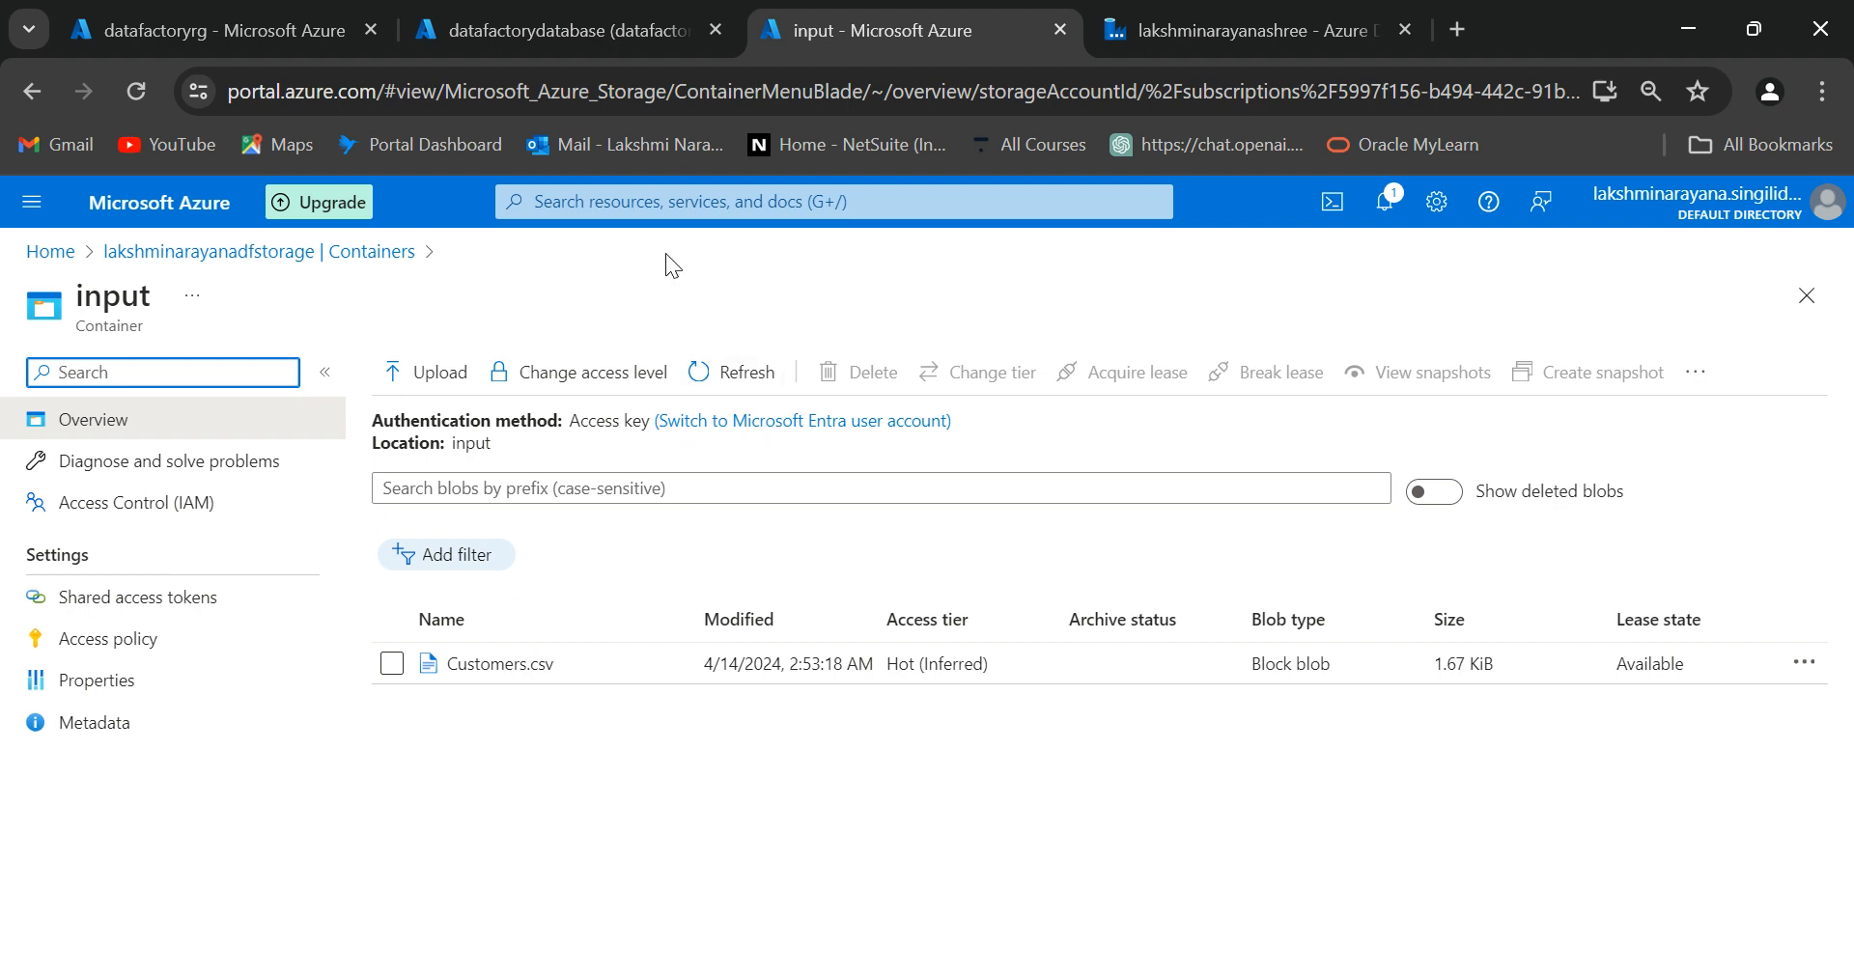
Step: Check the datafactorydatabase Tables list in the Query editor, then return to the Data Factory home page
left_click(577, 12)
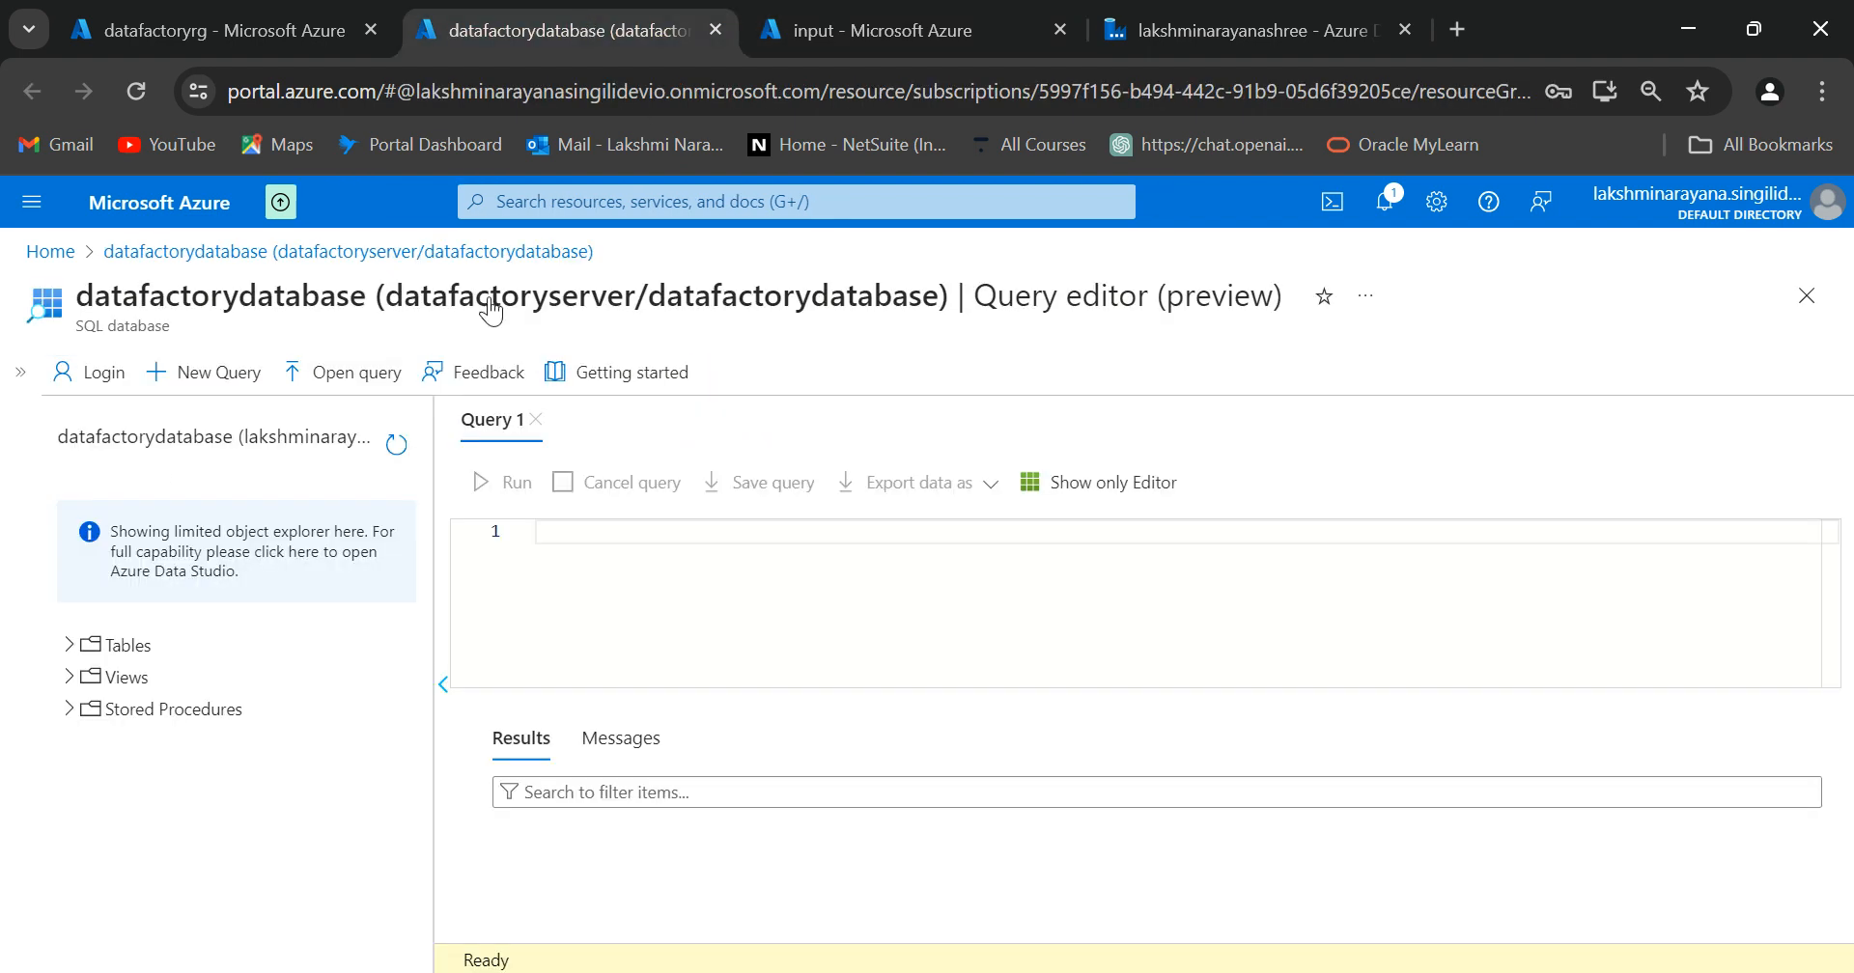
left_click(74, 645)
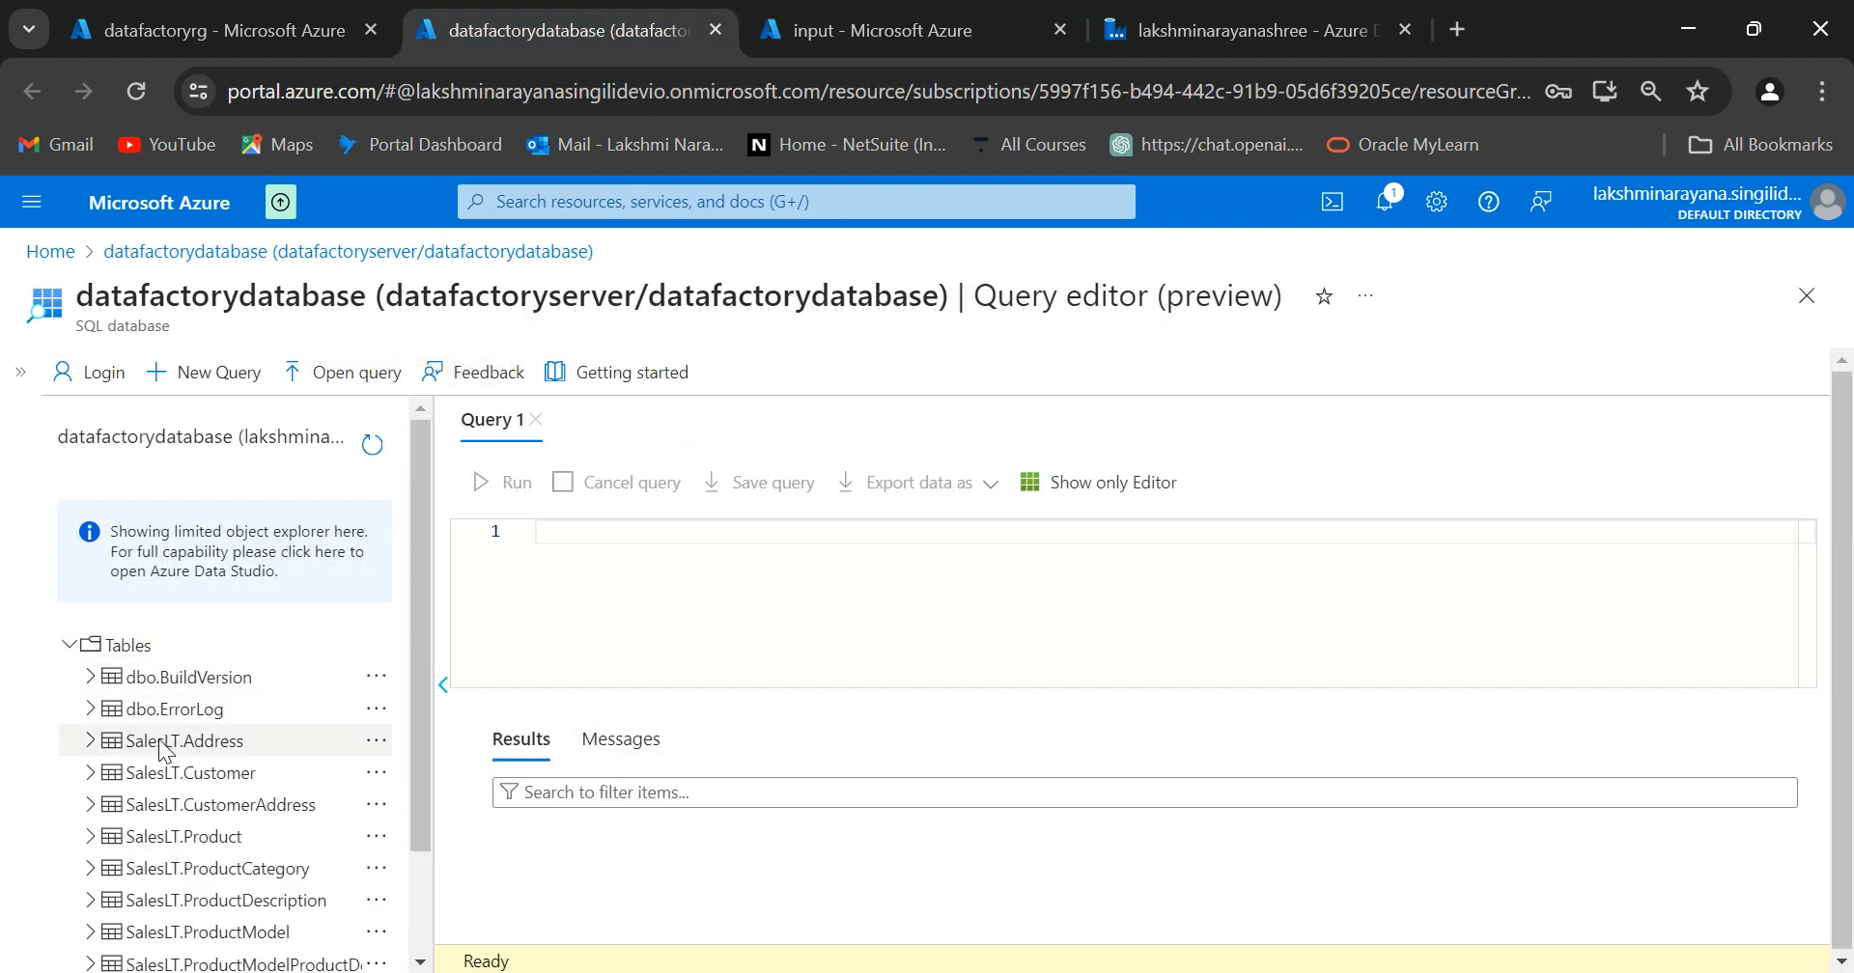
left_click(69, 647)
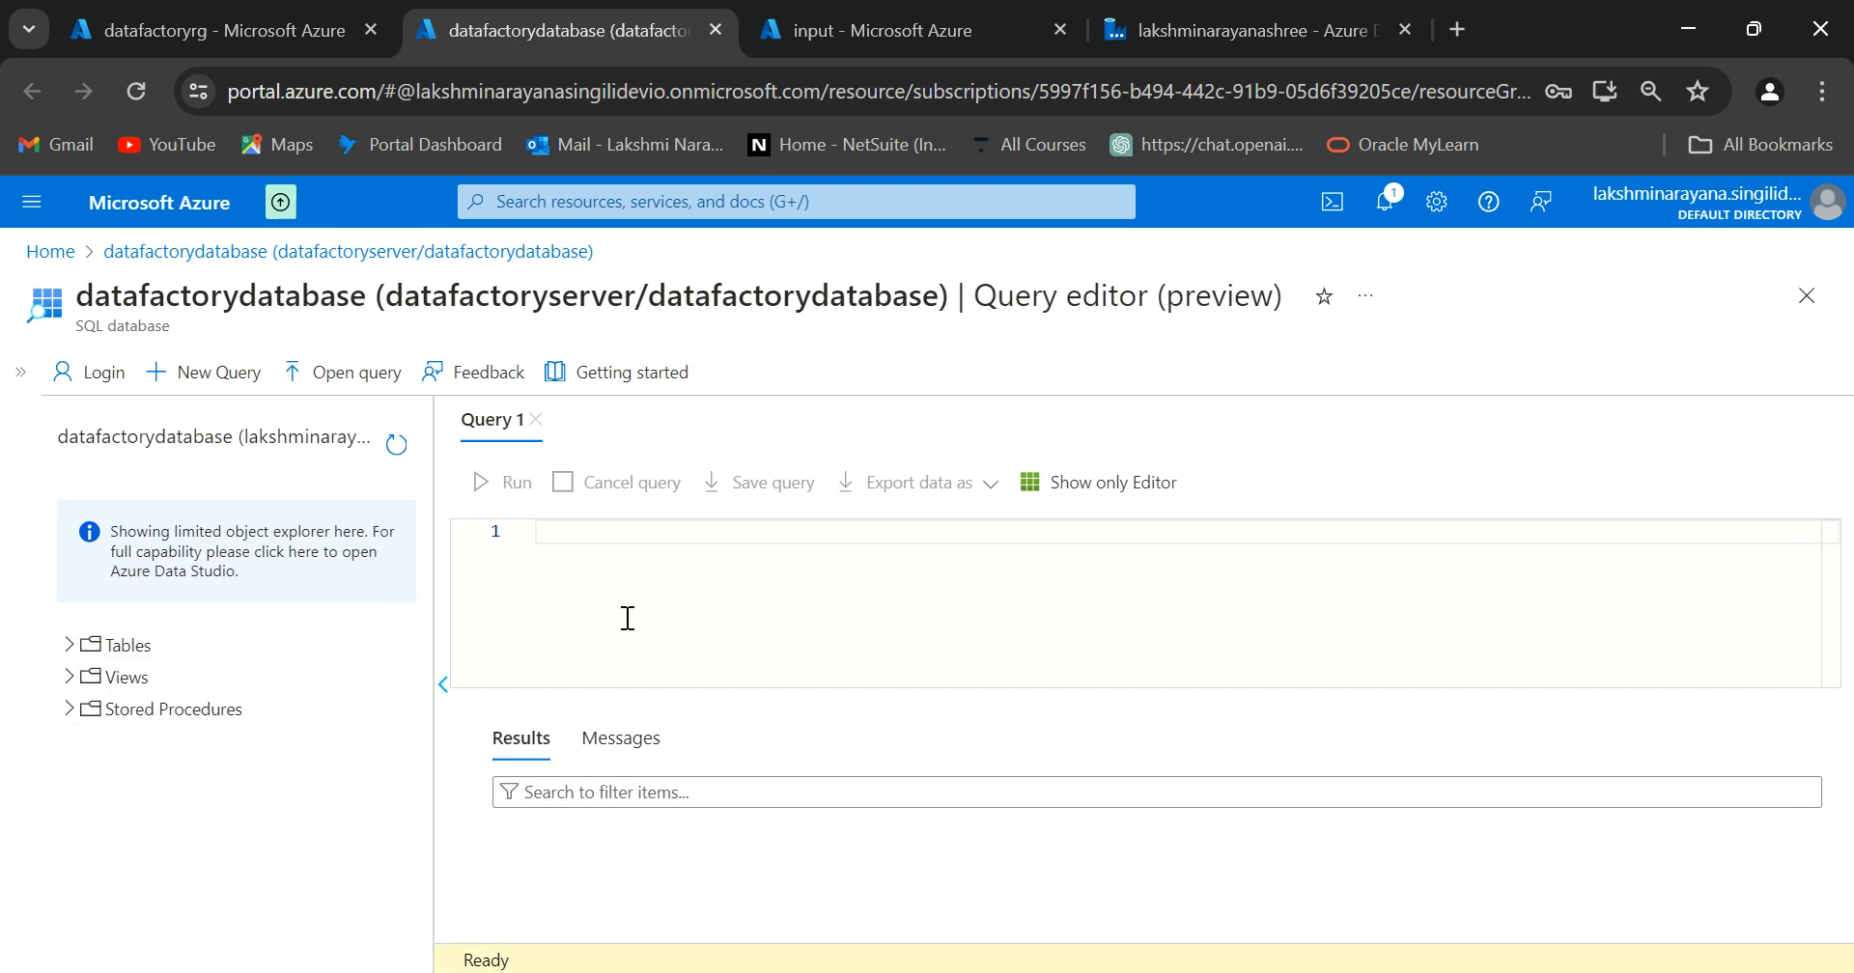
left_click(71, 645)
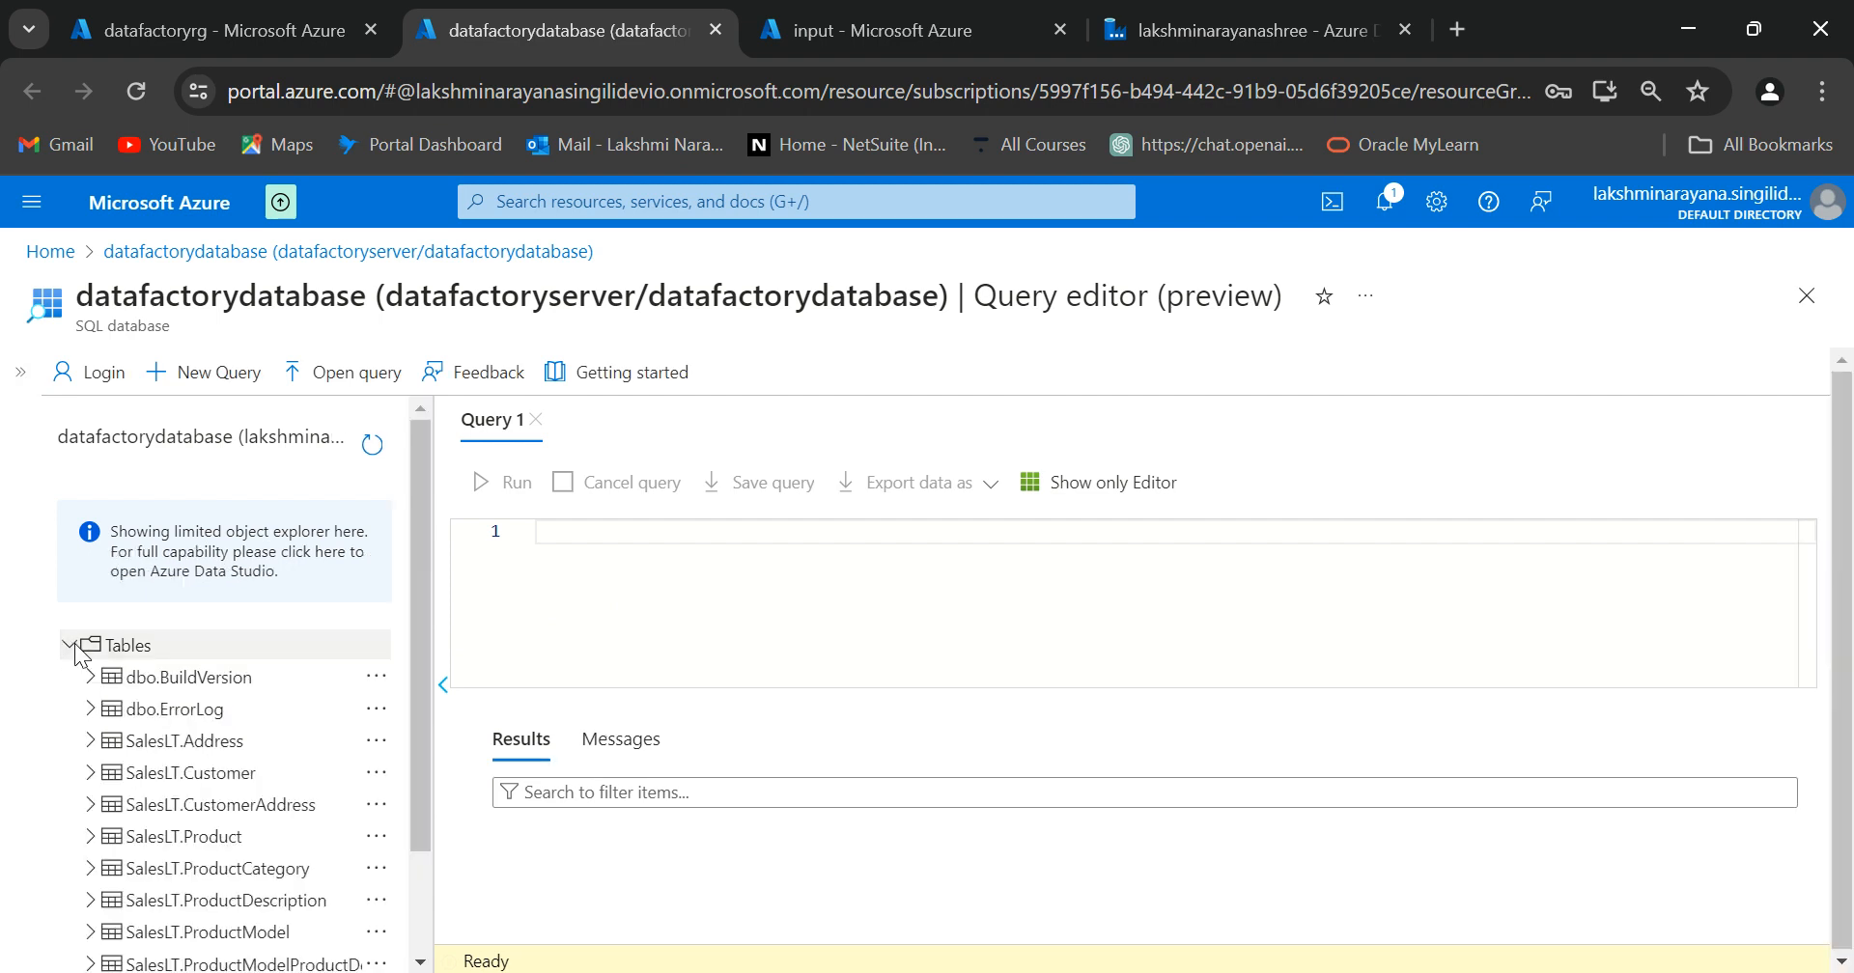
left_click(74, 649)
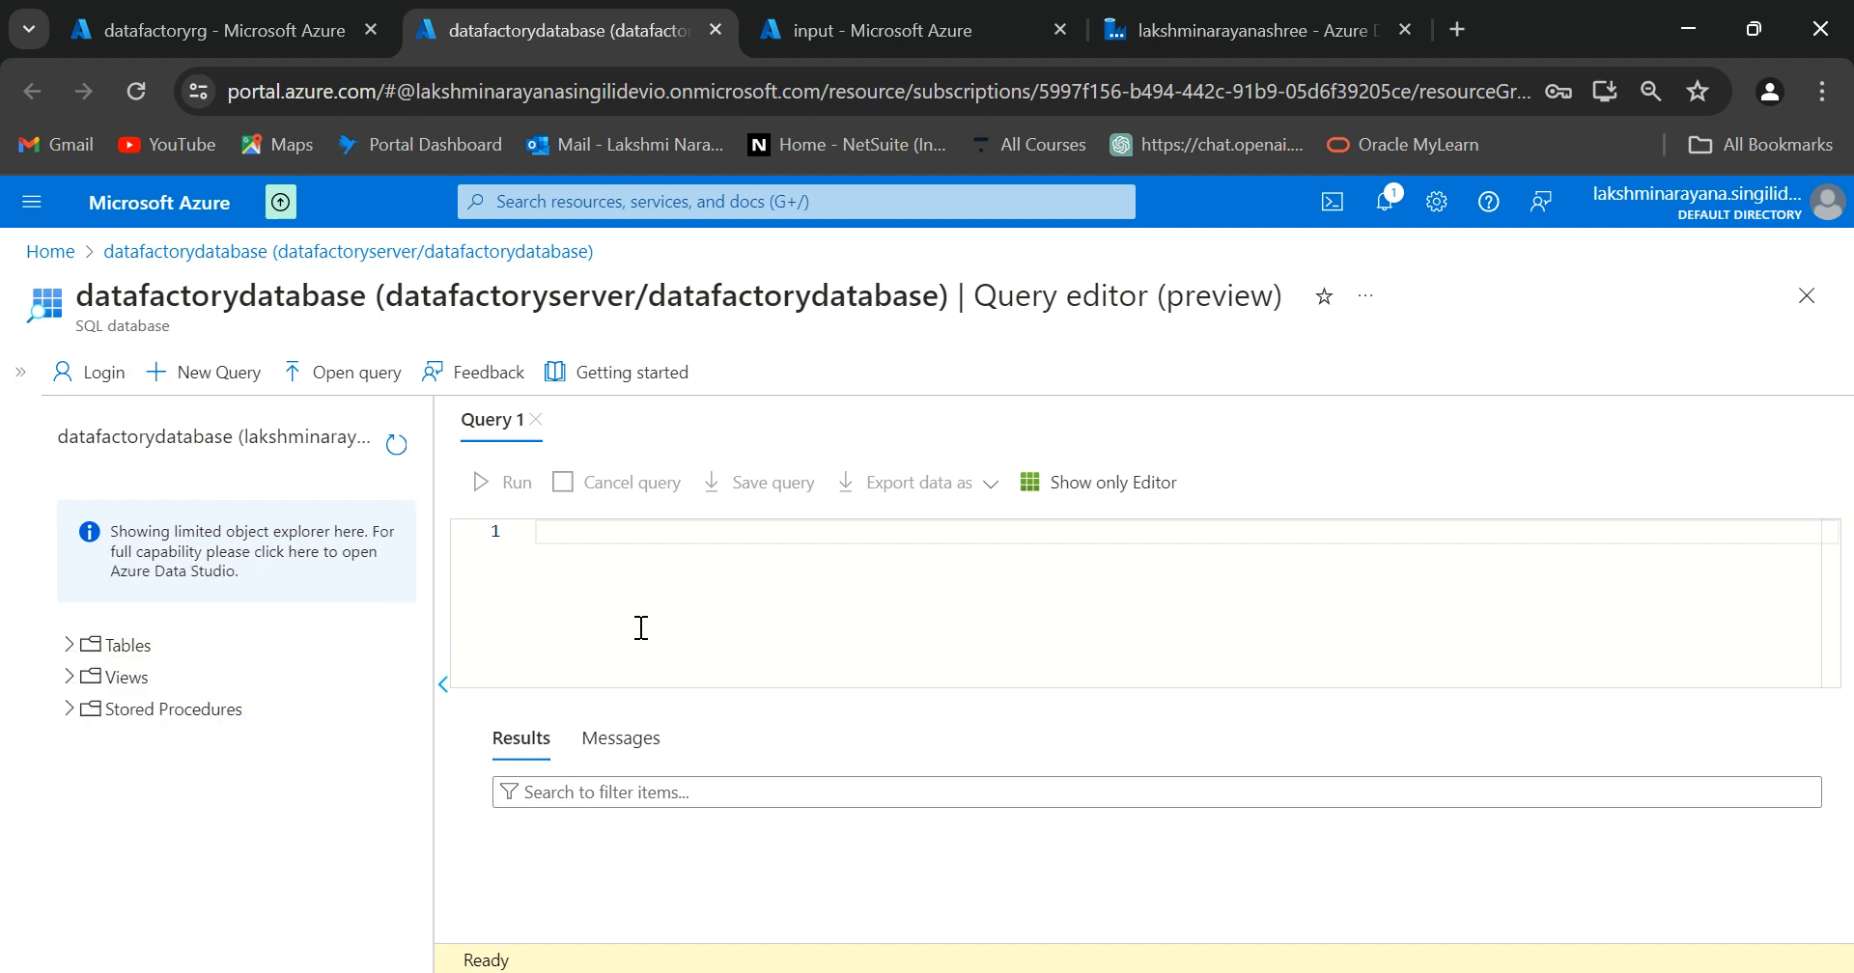
left_click(1166, 34)
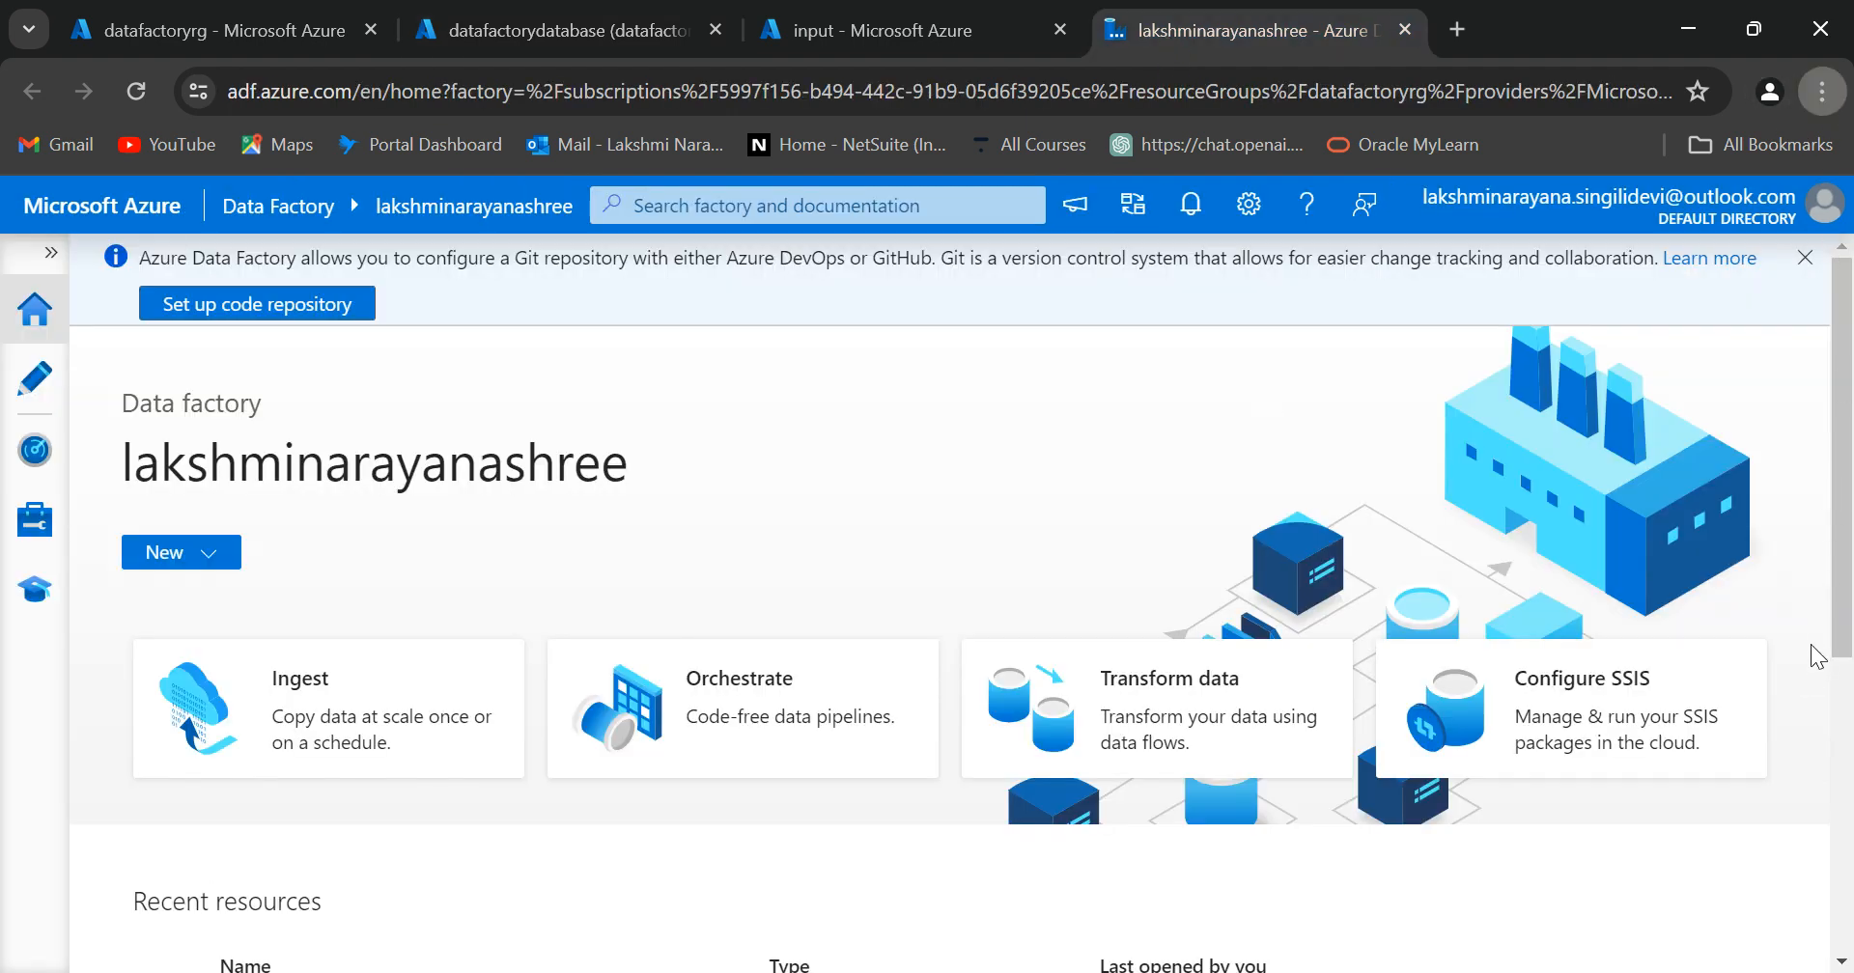
Step: Create a new pipeline under Author and drop a Copy data activity from Move and transform onto it
key("F11")
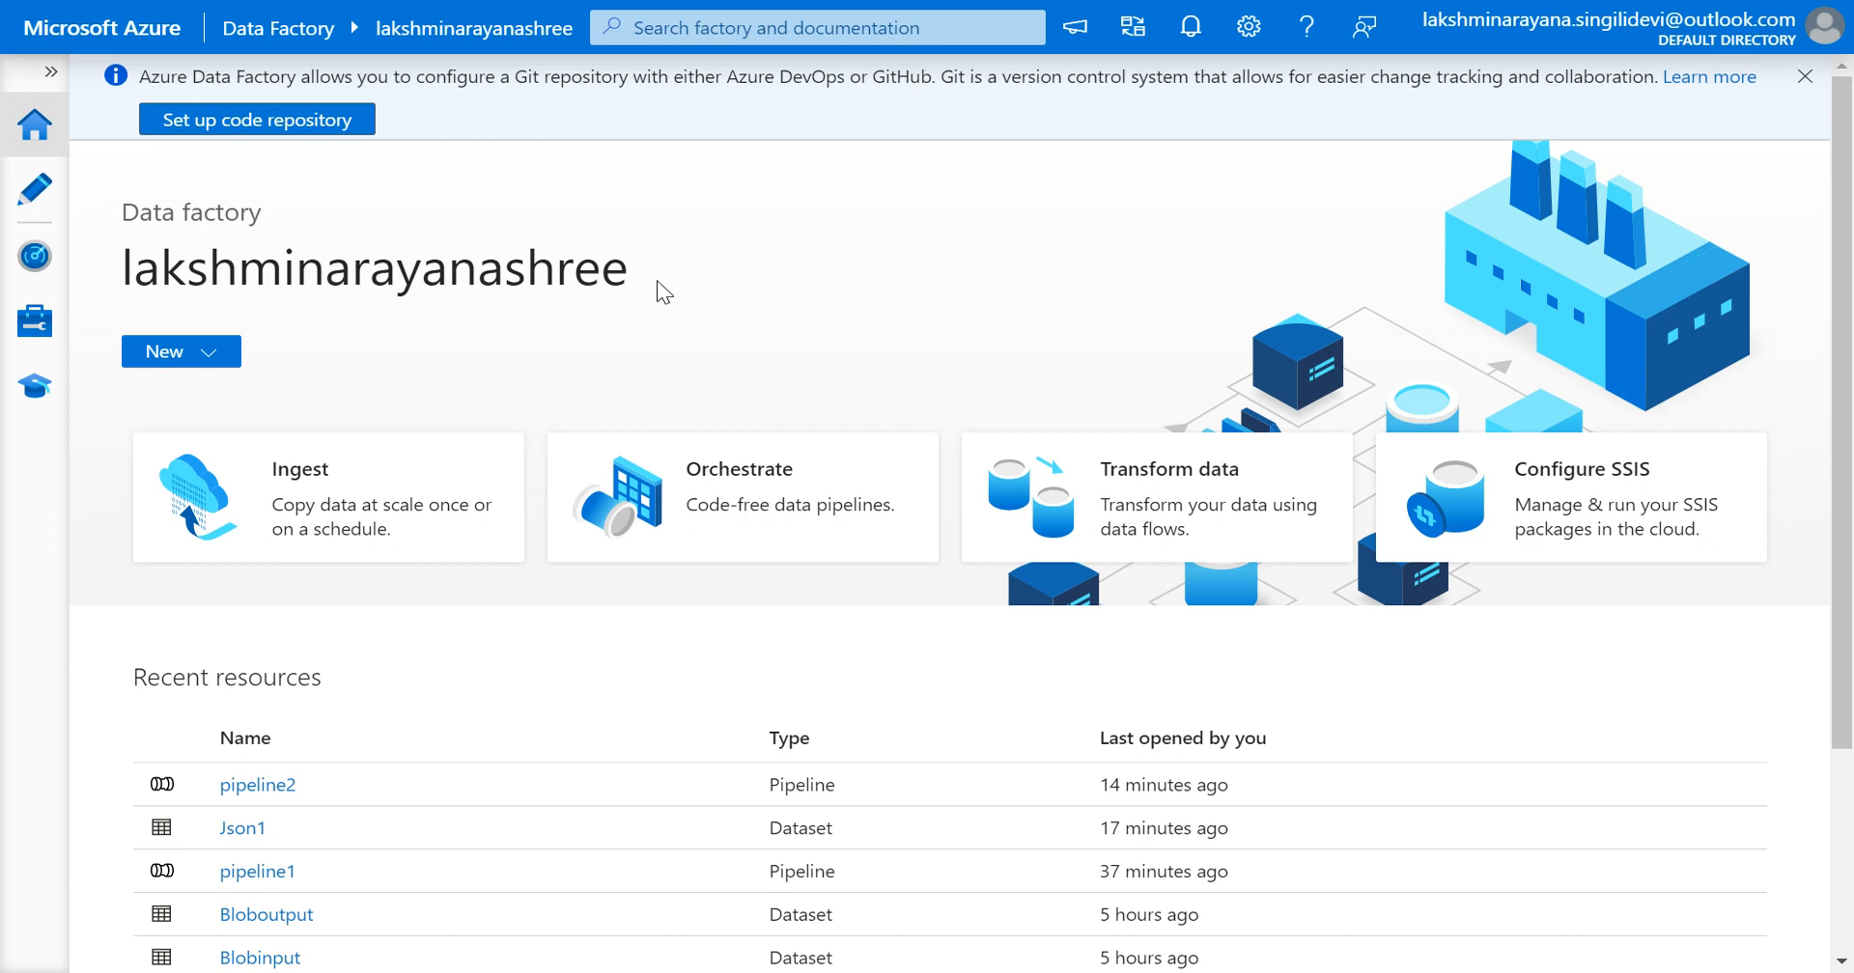
left_click(28, 201)
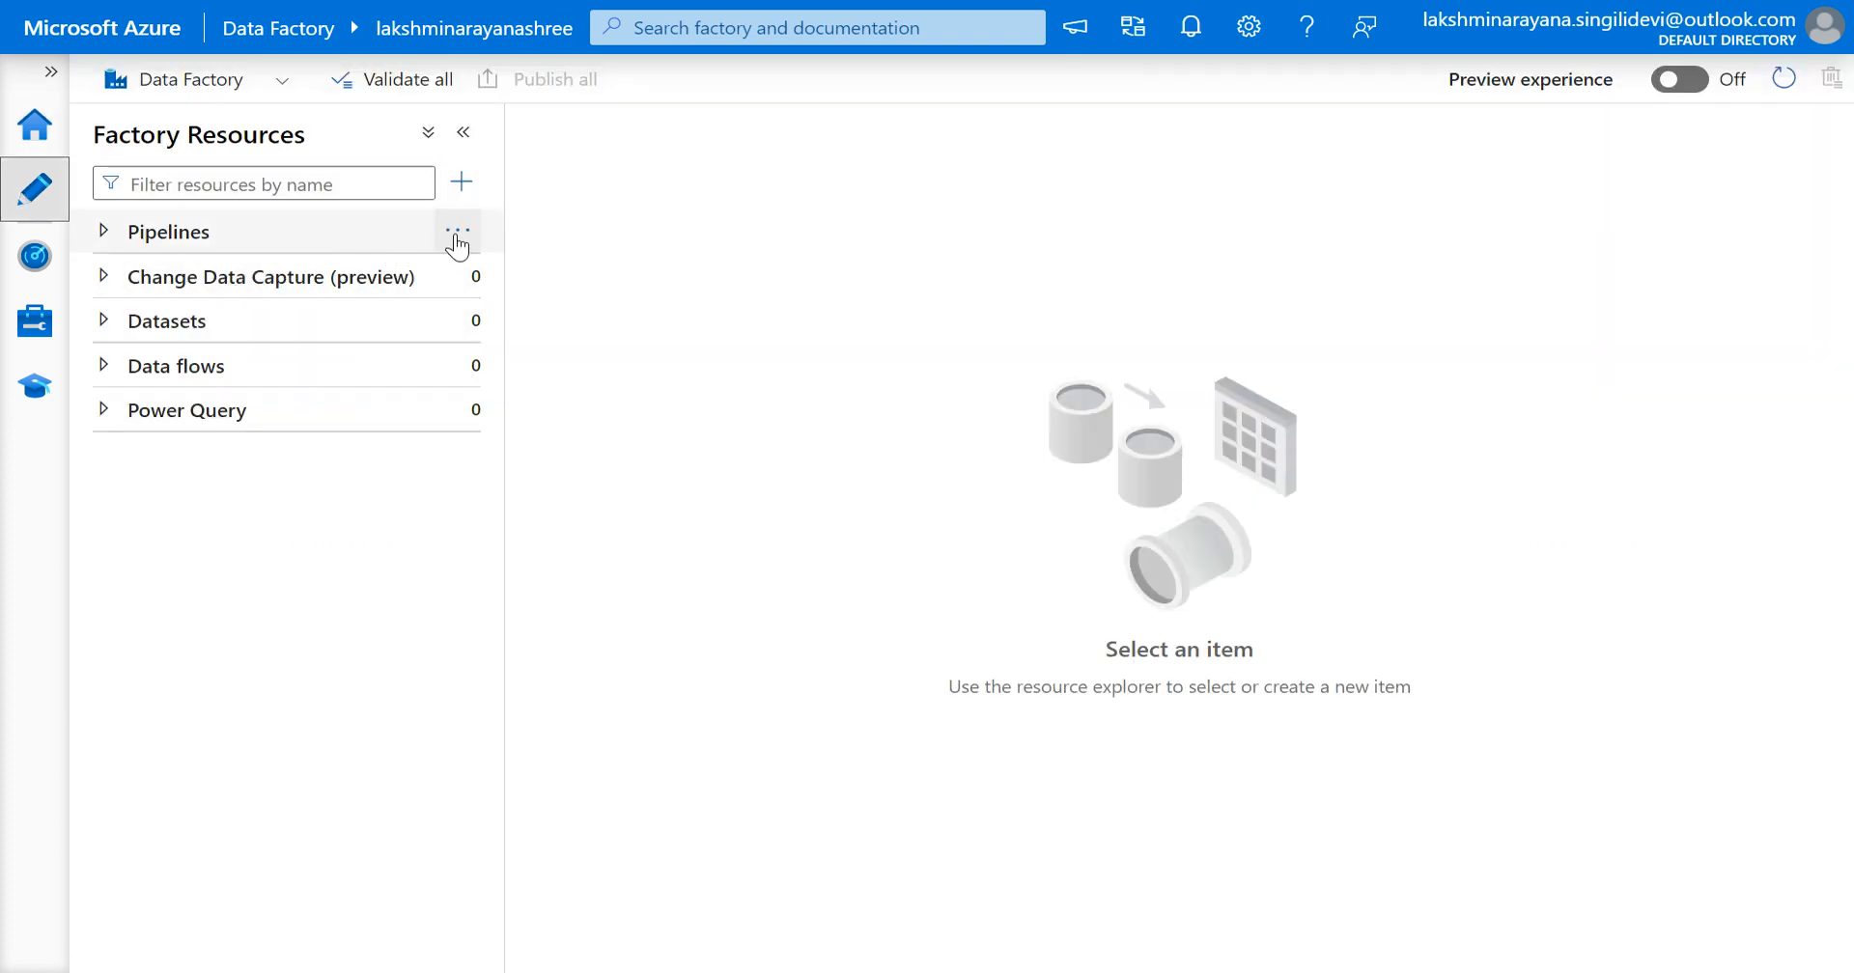
left_click(456, 241)
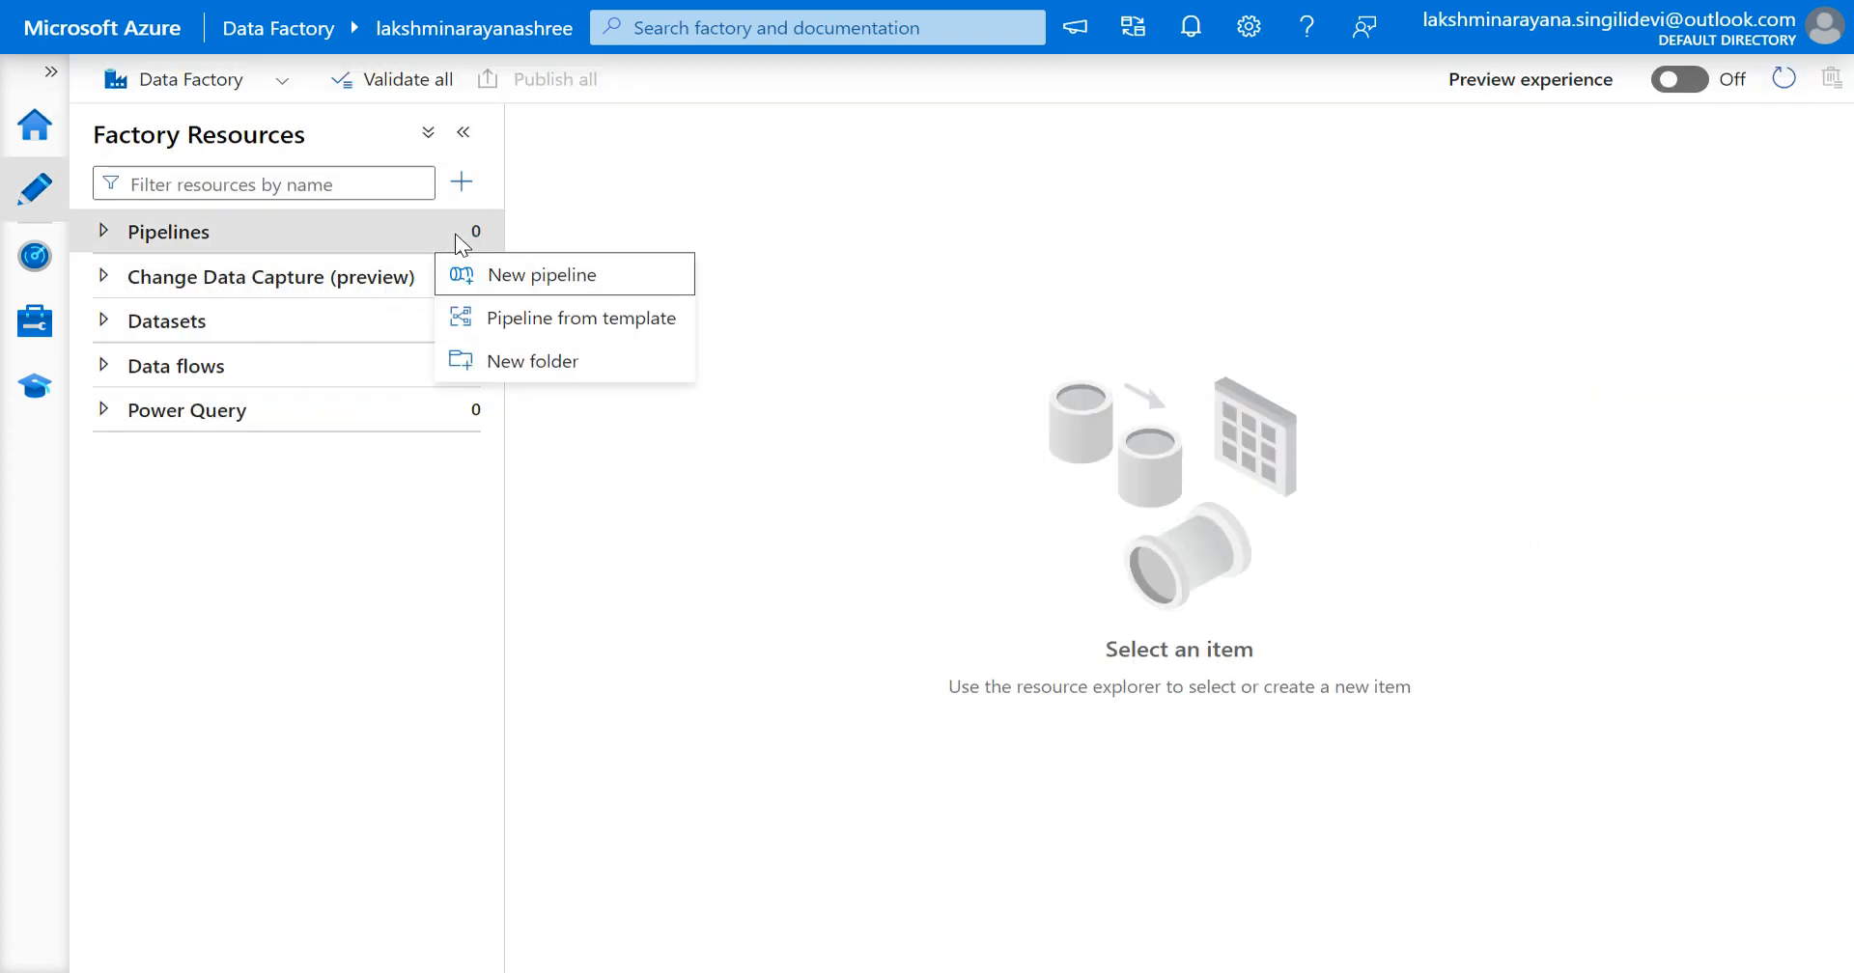
left_click(503, 282)
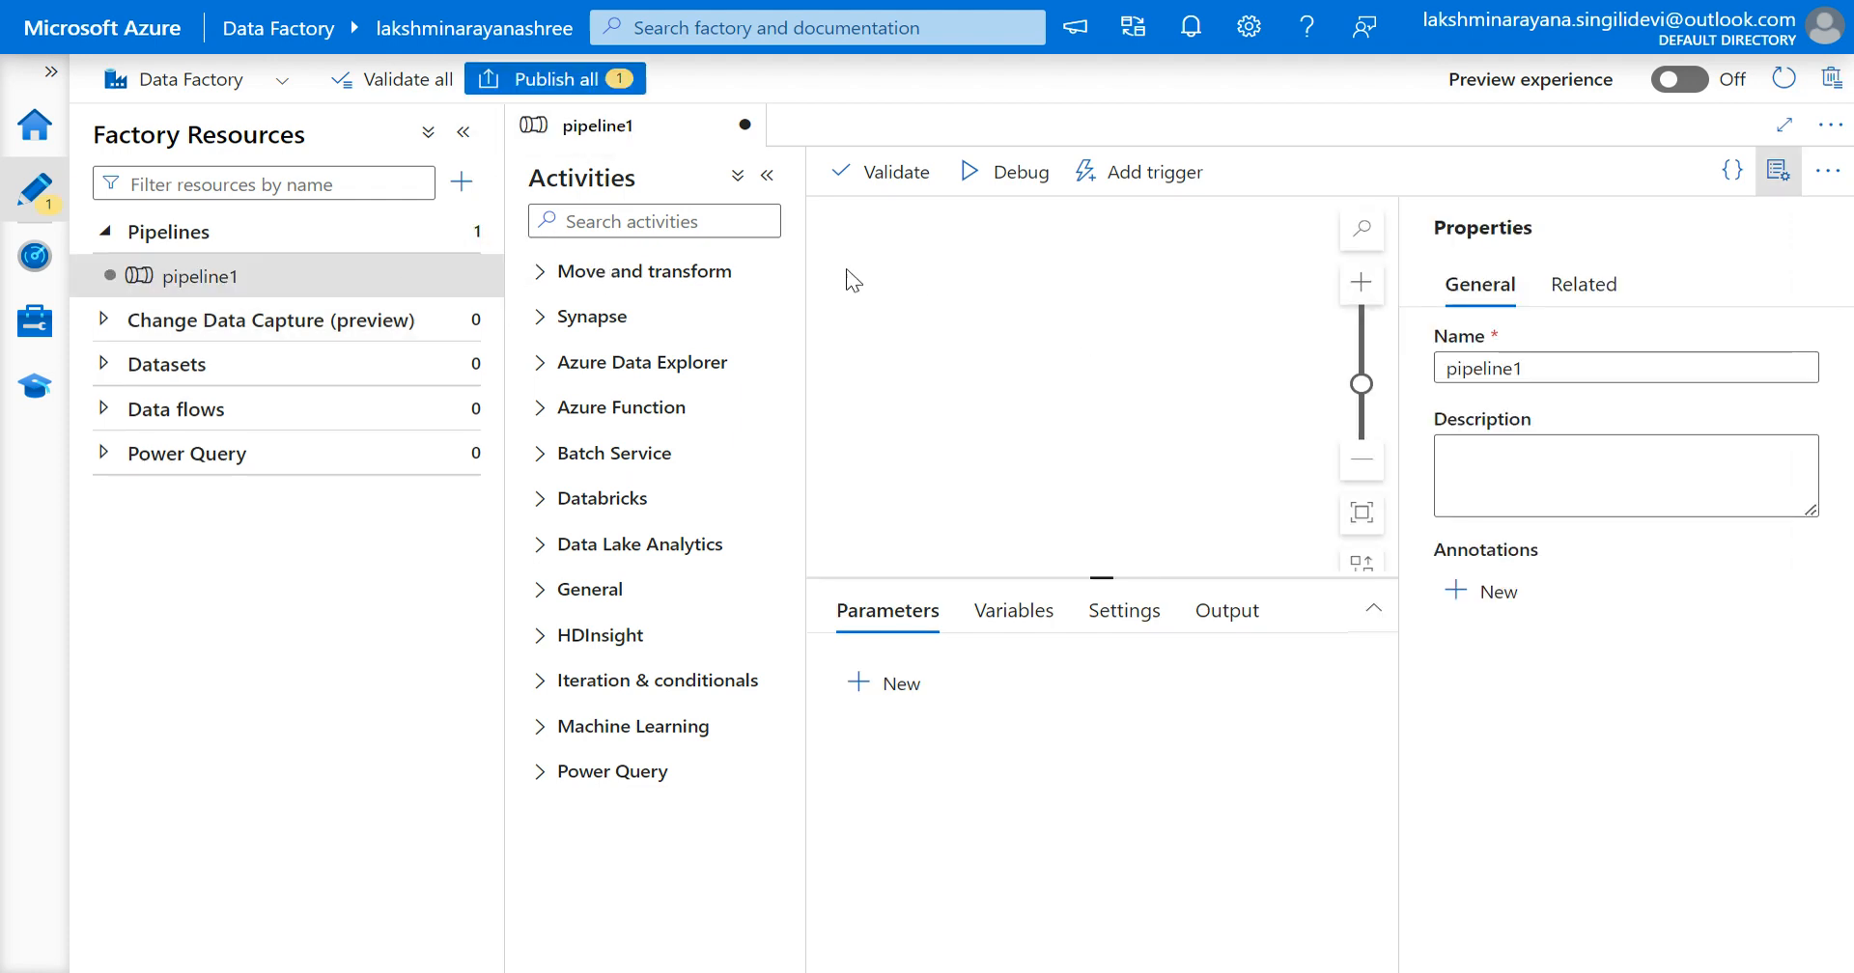
left_click(538, 271)
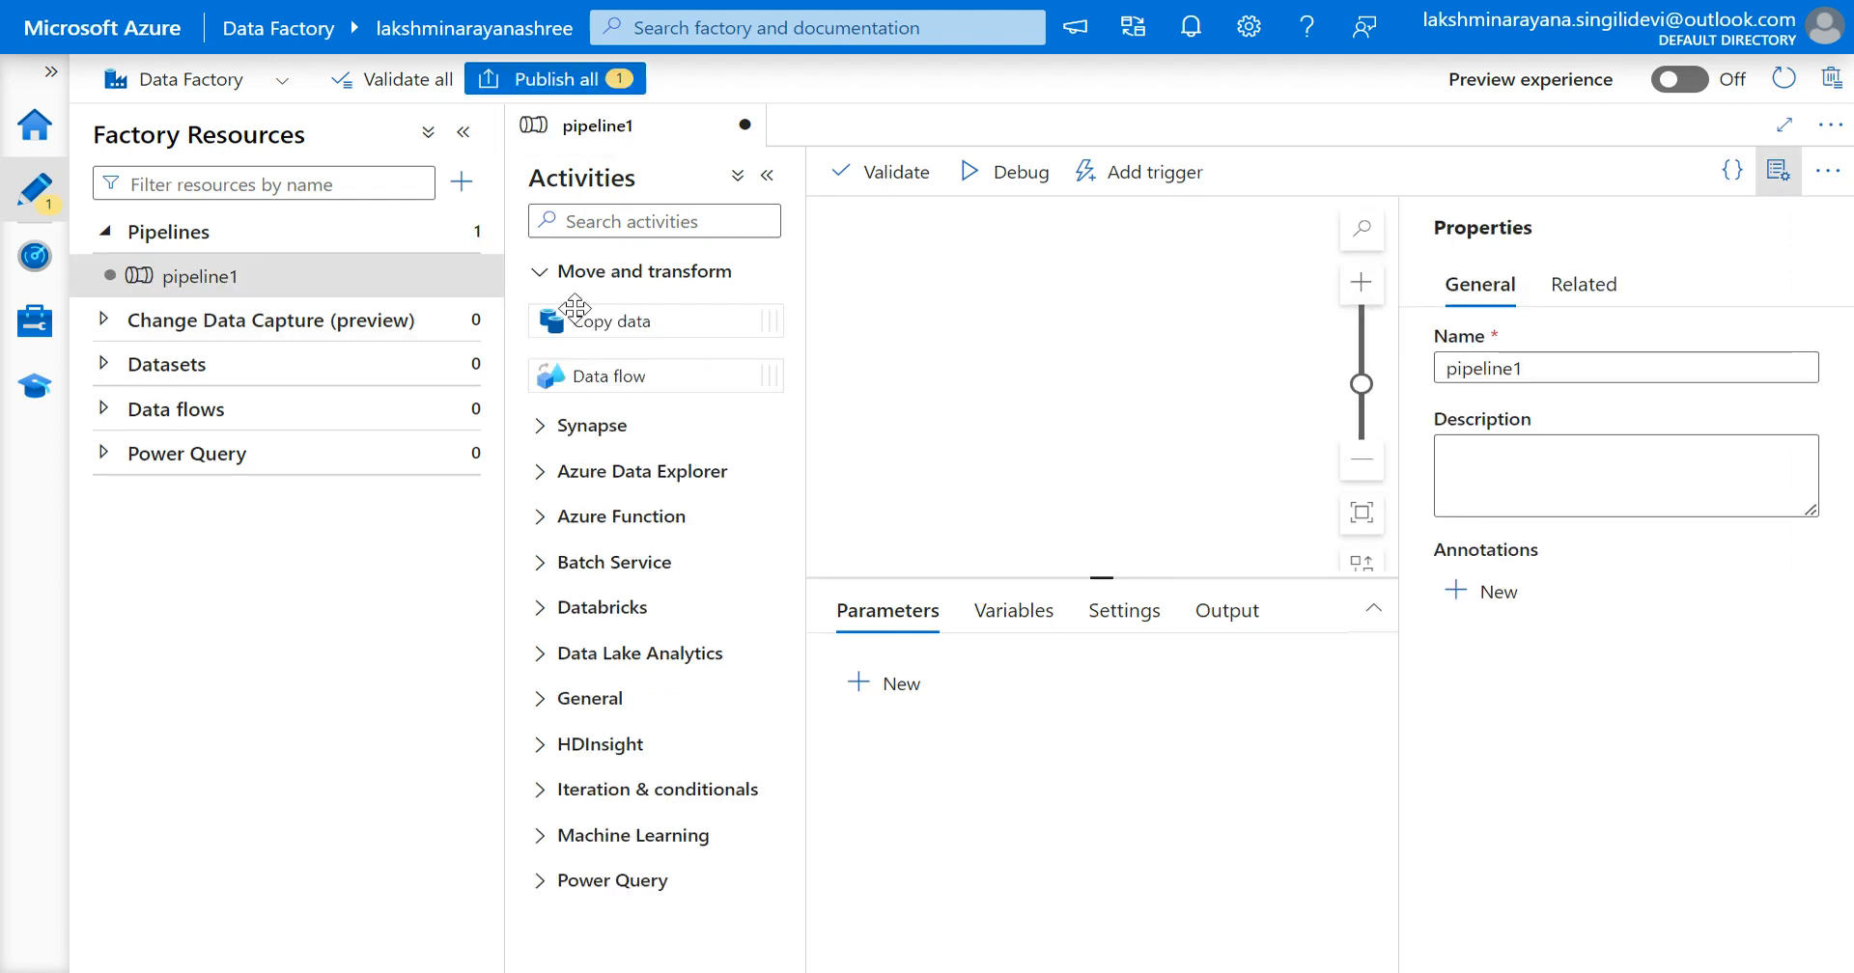
left_click_drag(582, 315, 1064, 326)
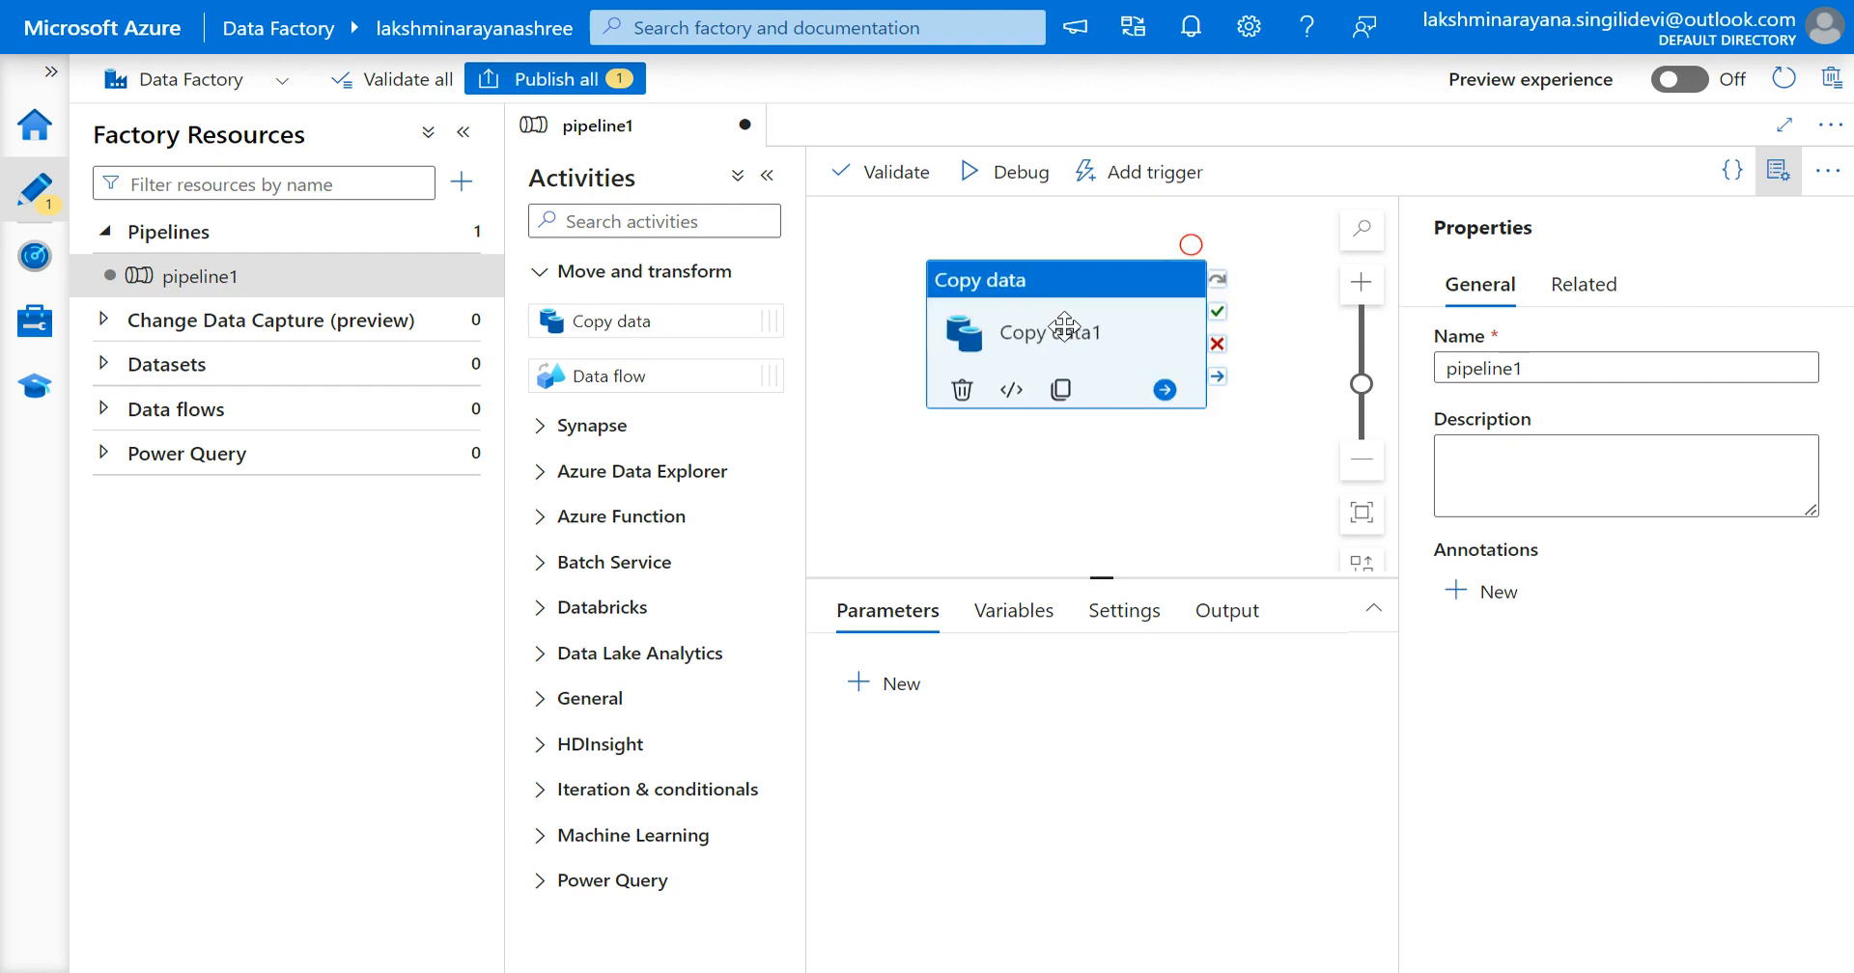
Step: Centre the Copy data1 activity on the canvas with the resources and properties panes hidden
left_click(1778, 191)
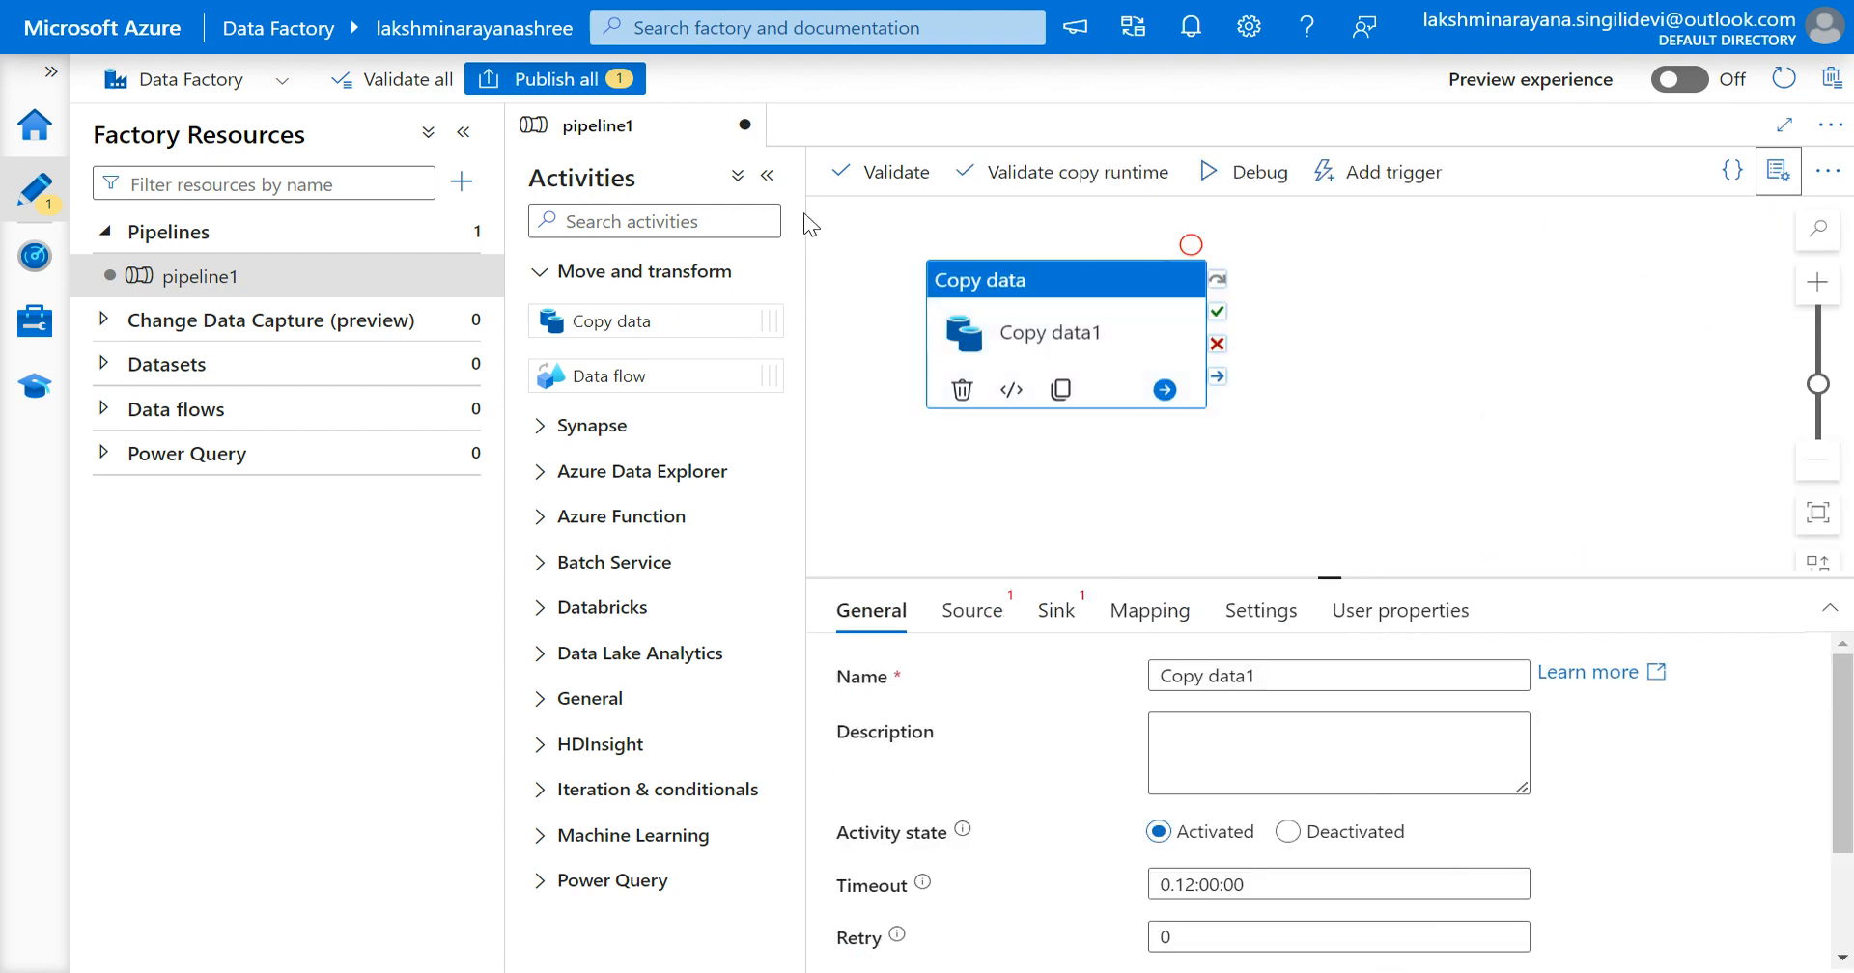
left_click(464, 132)
left_click_drag(666, 315, 1047, 337)
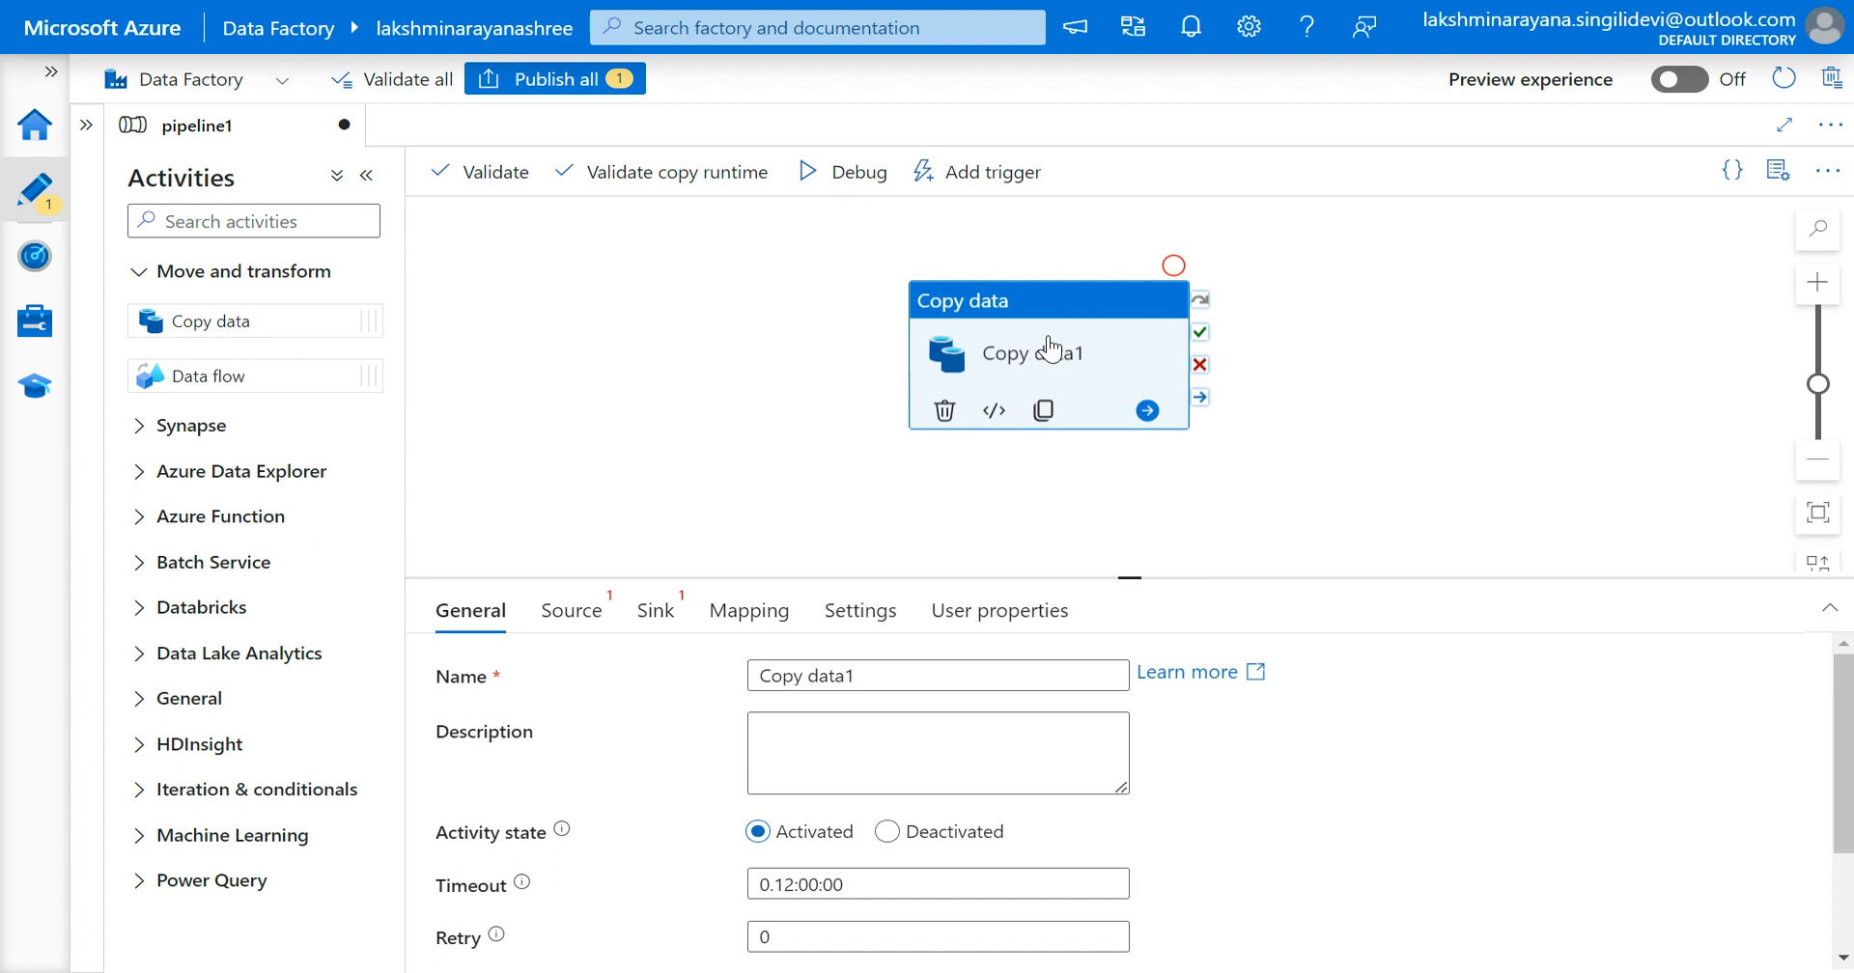
left_click_drag(1050, 348, 1006, 351)
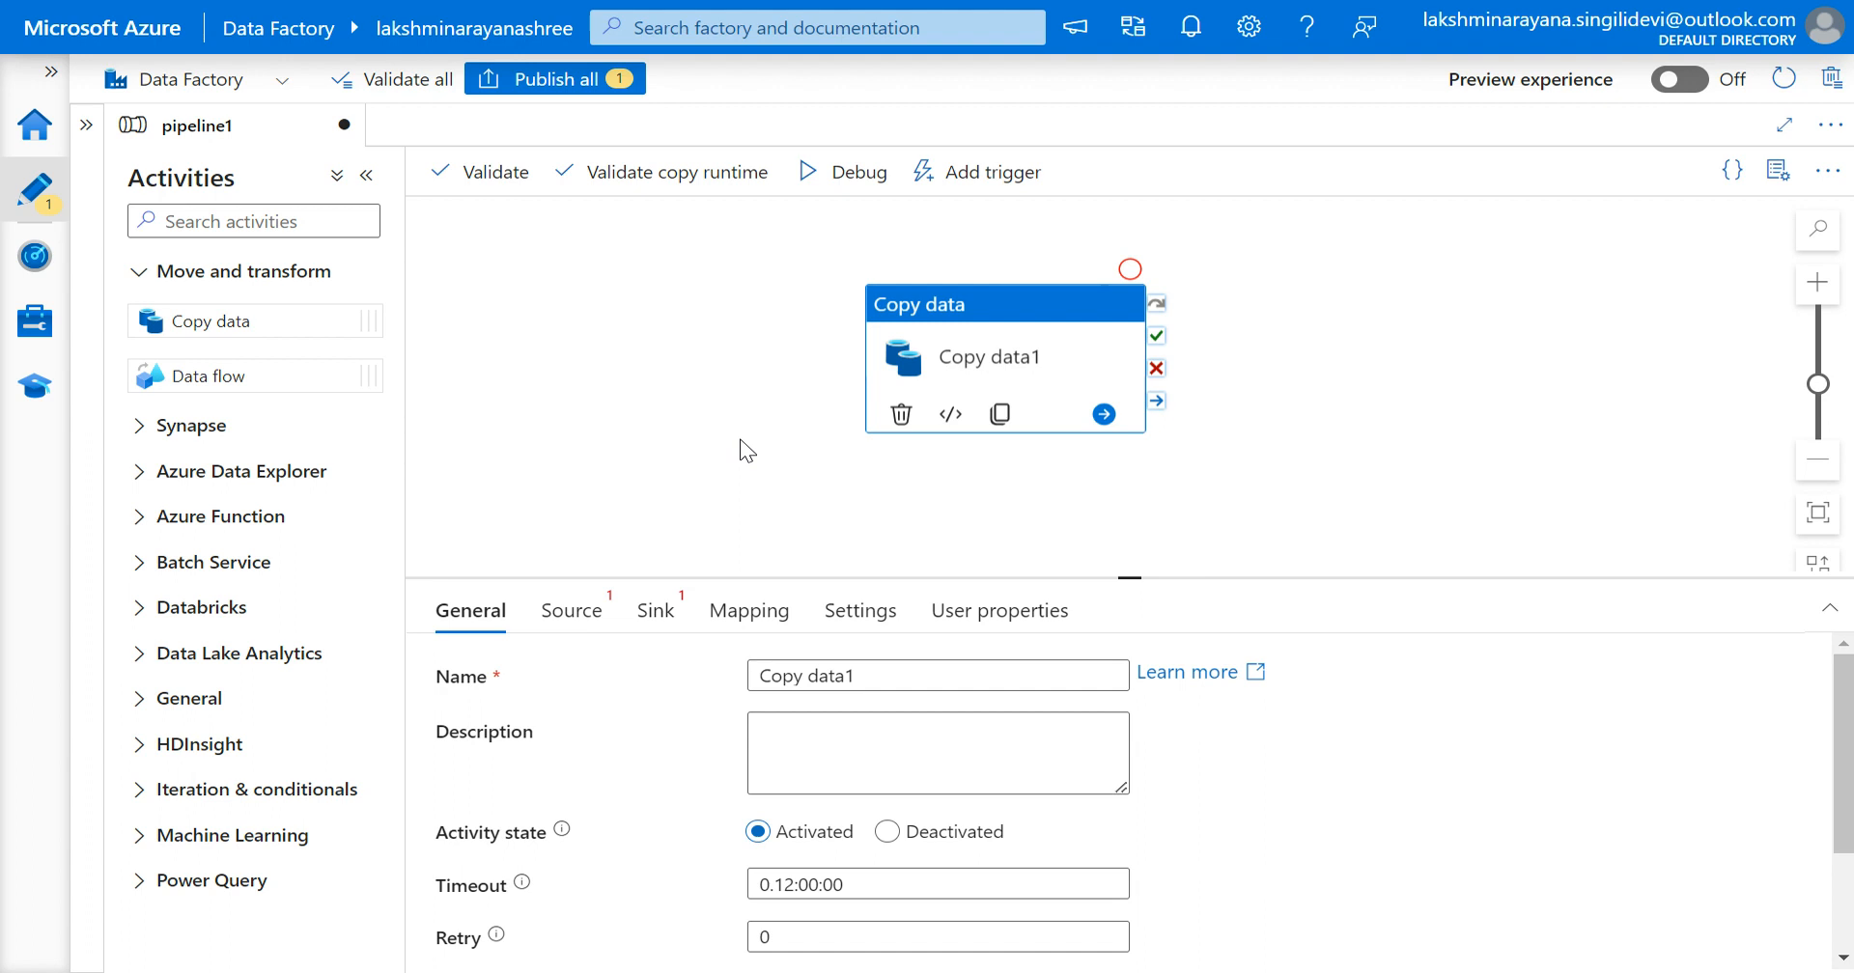
left_click(85, 124)
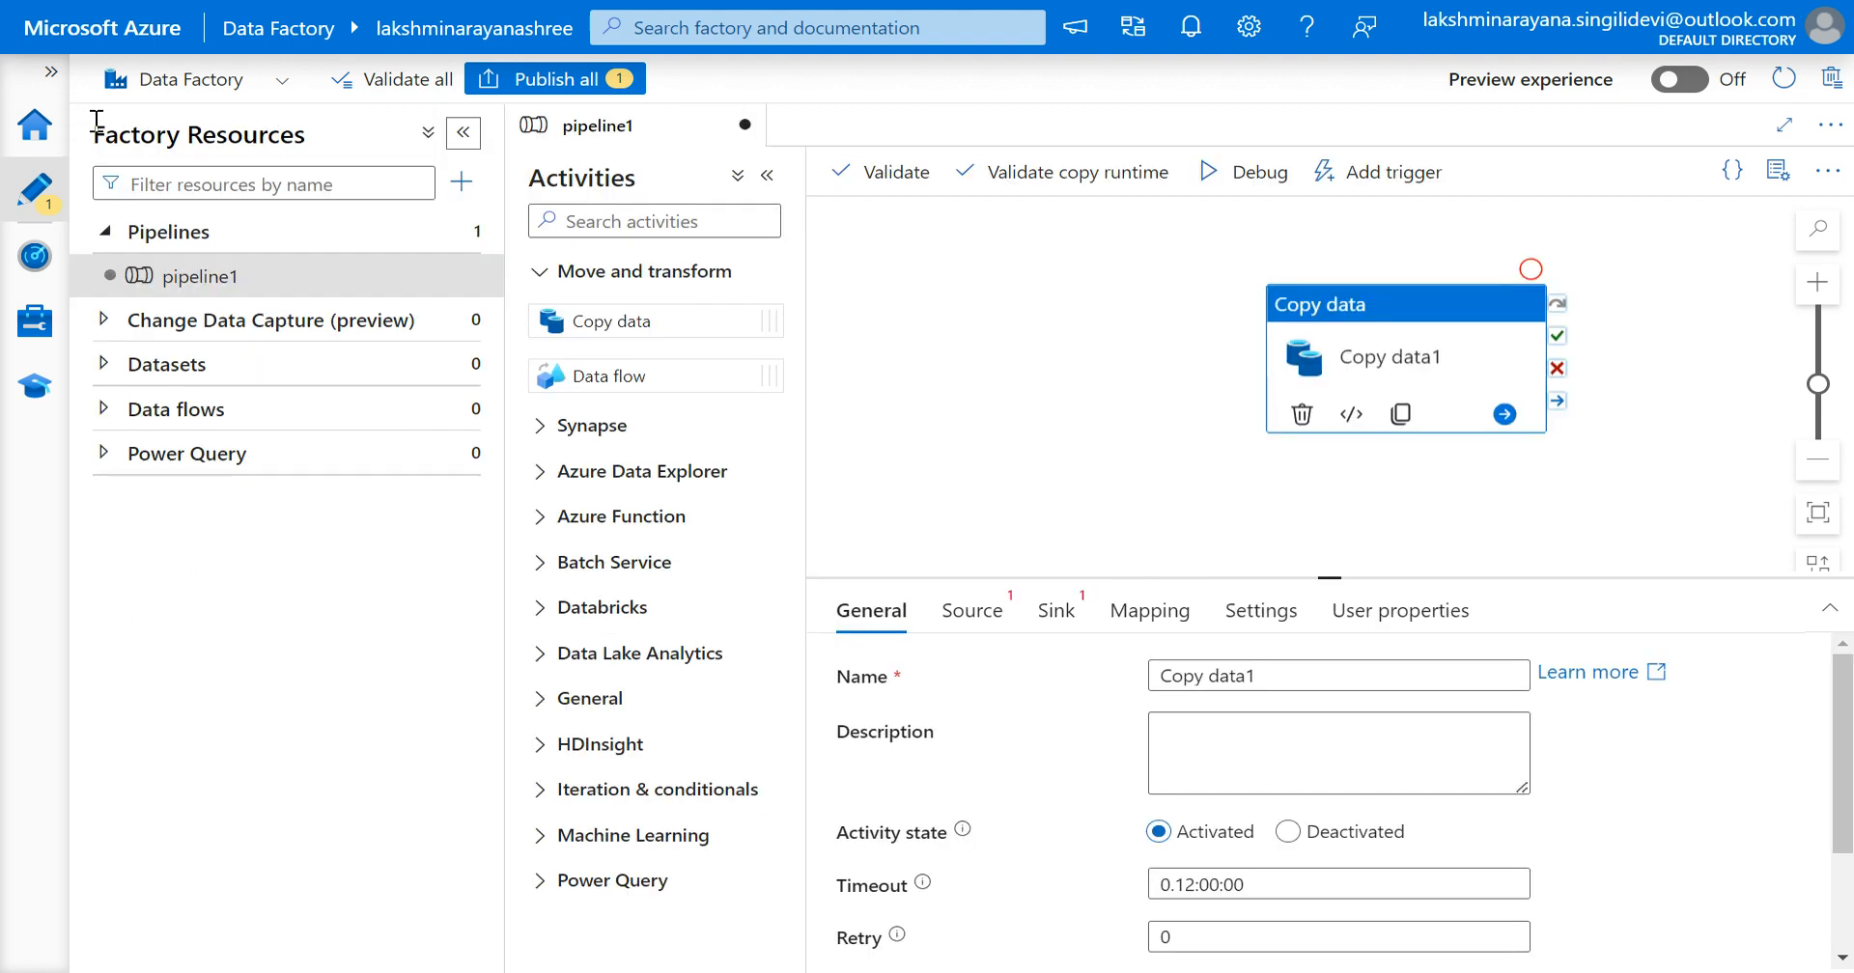
left_click(1778, 174)
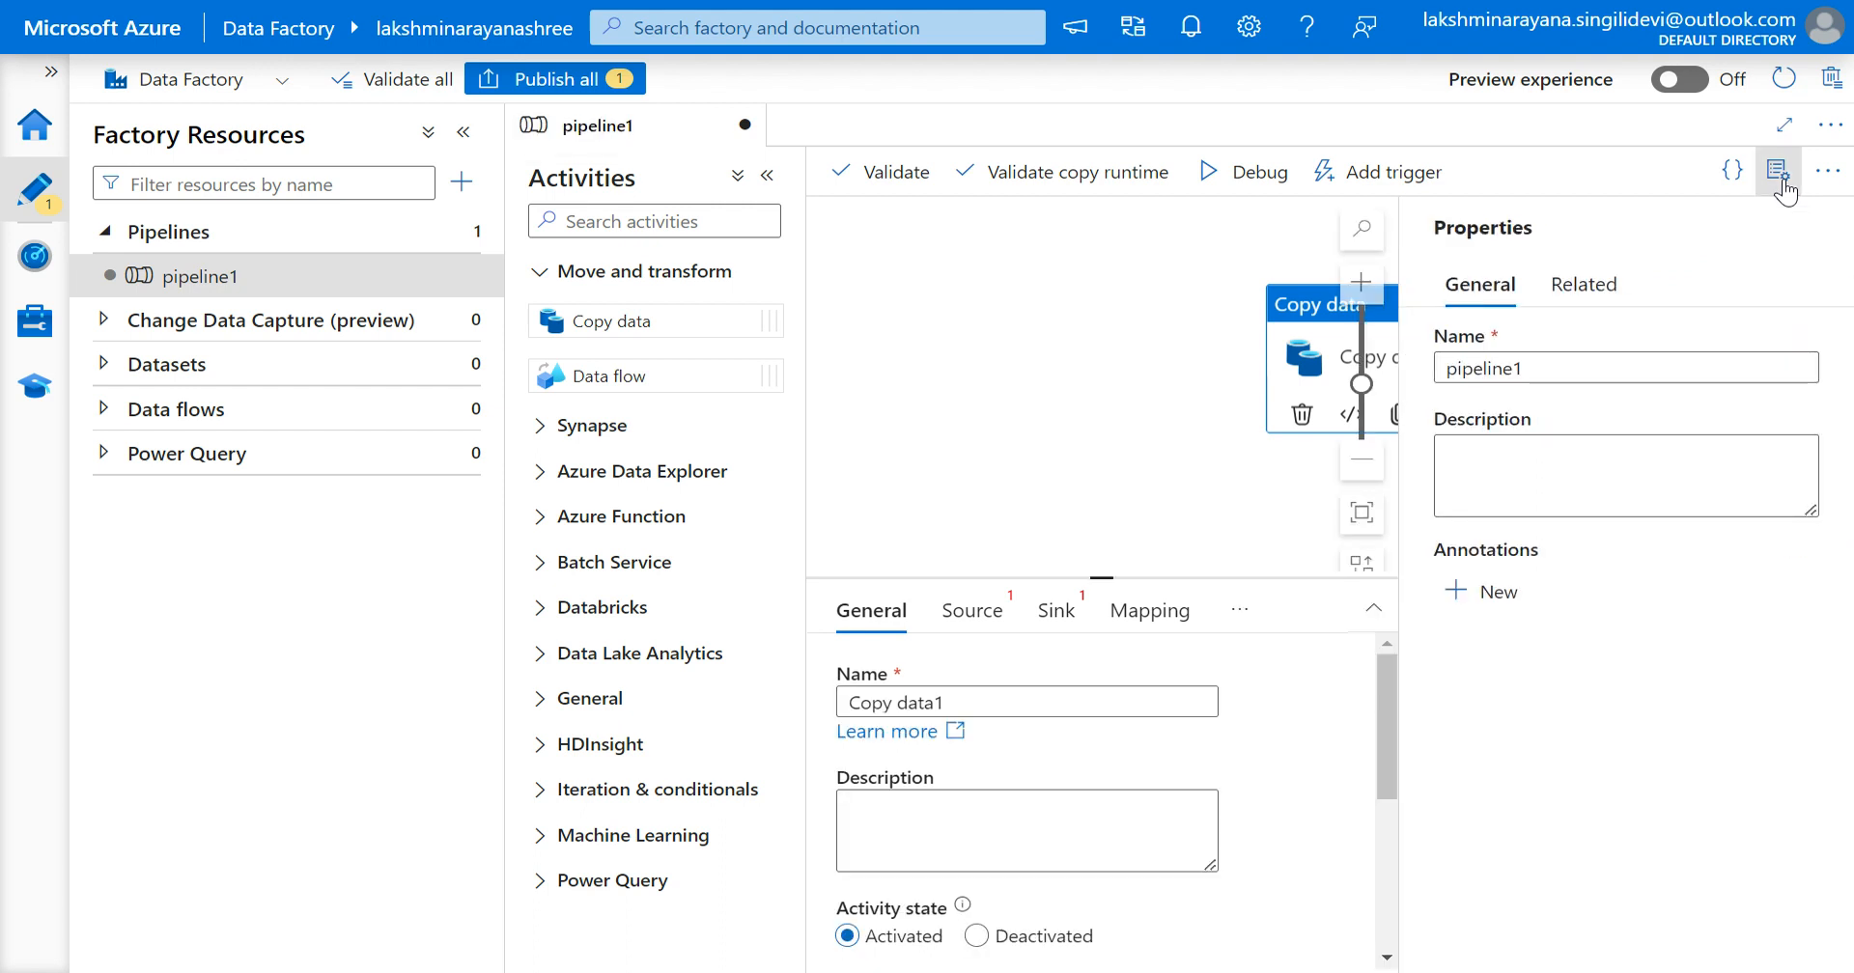
left_click(1783, 181)
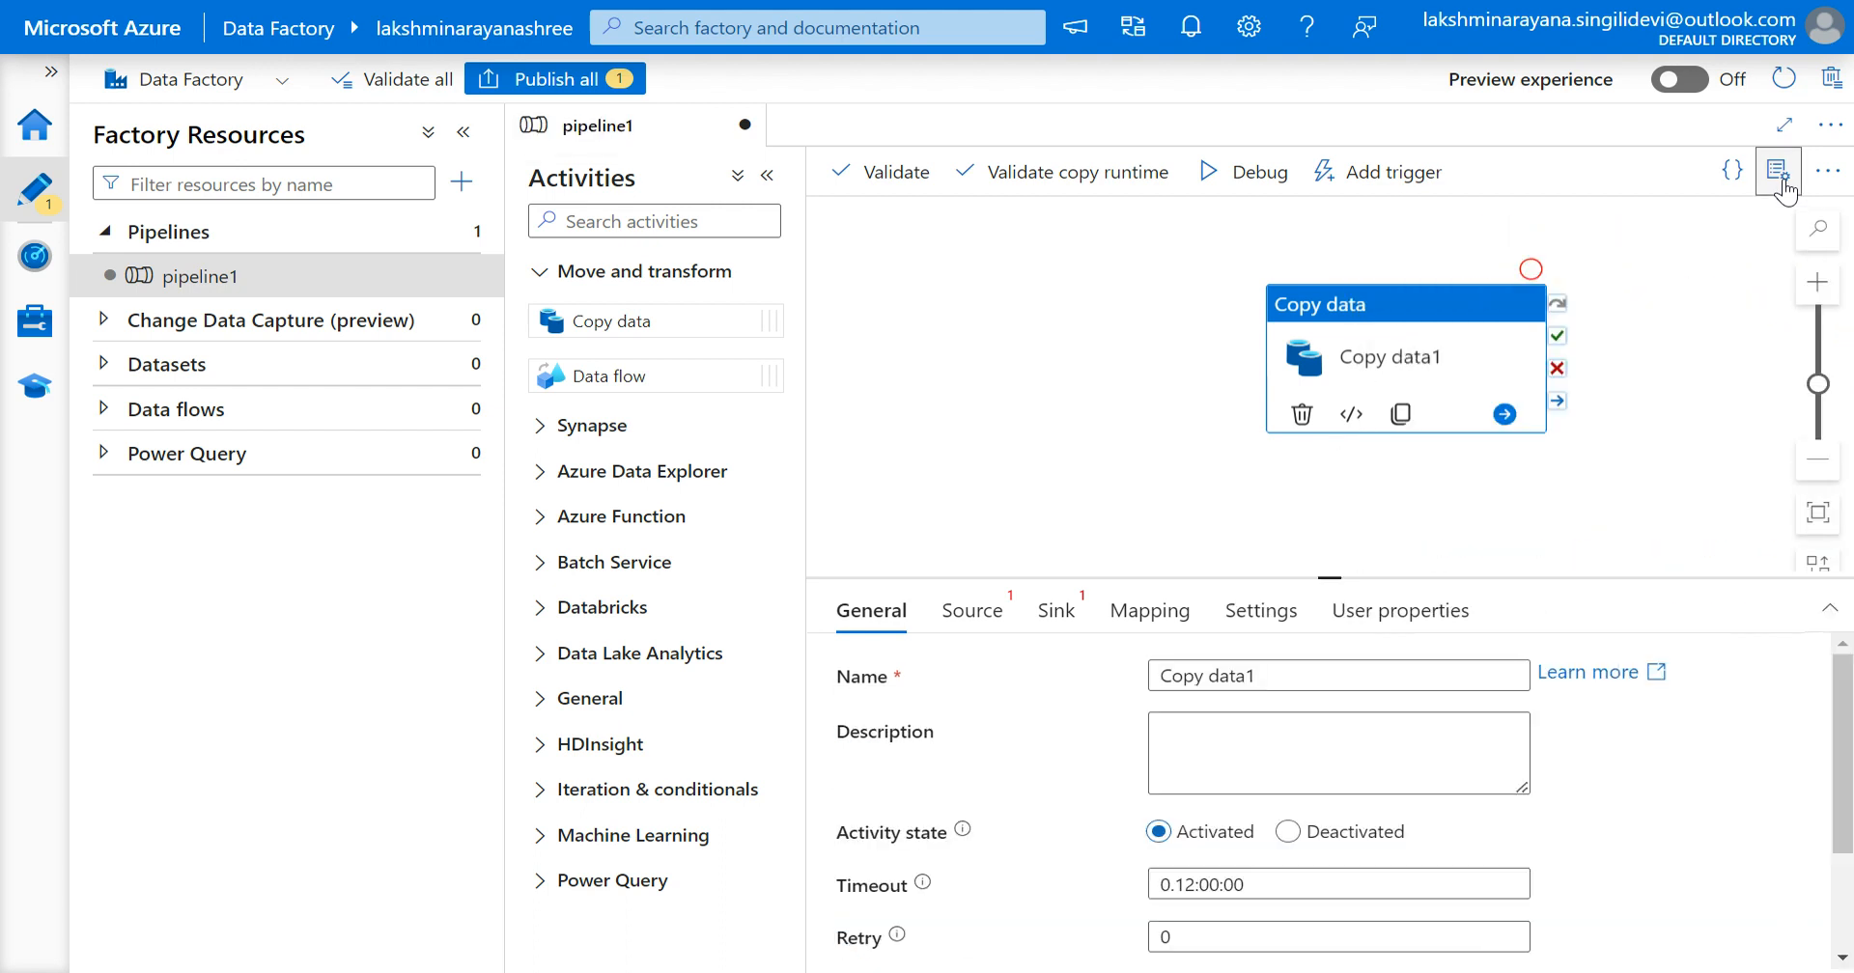
left_click(463, 132)
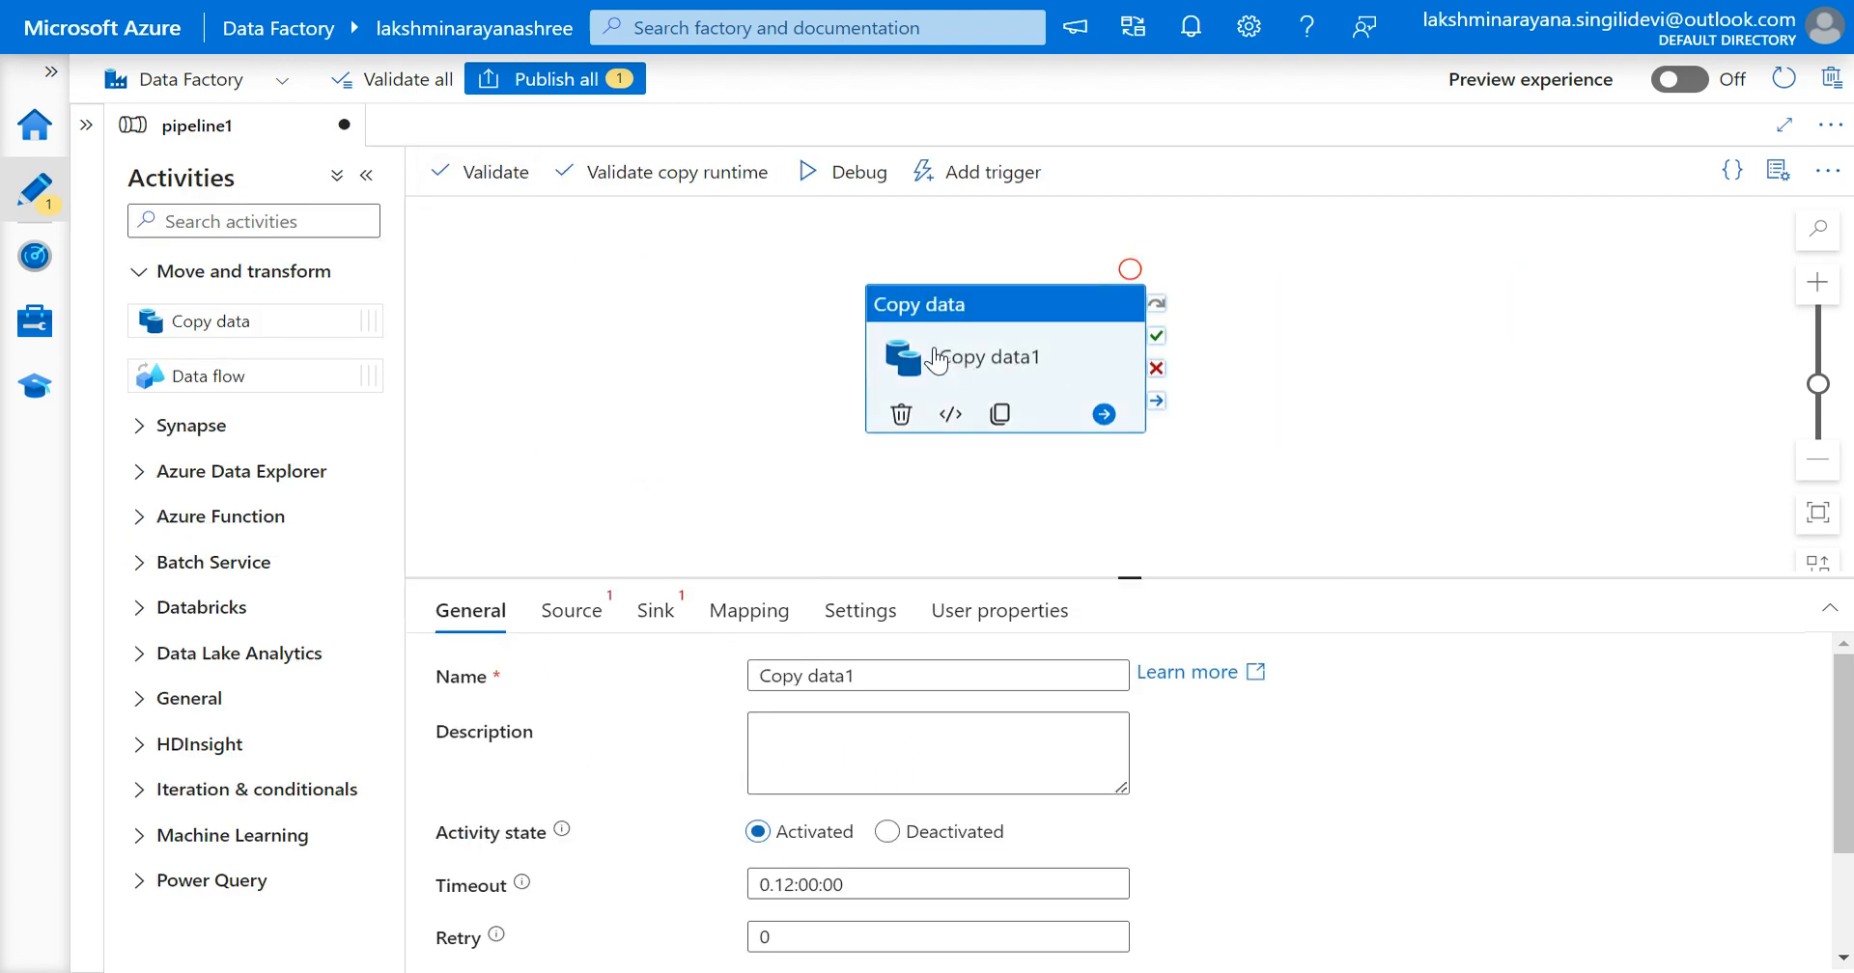
Step: Change the activity's General-tab Name to 'copy data from Blob to Sql database'
left_click_drag(869, 674, 773, 687)
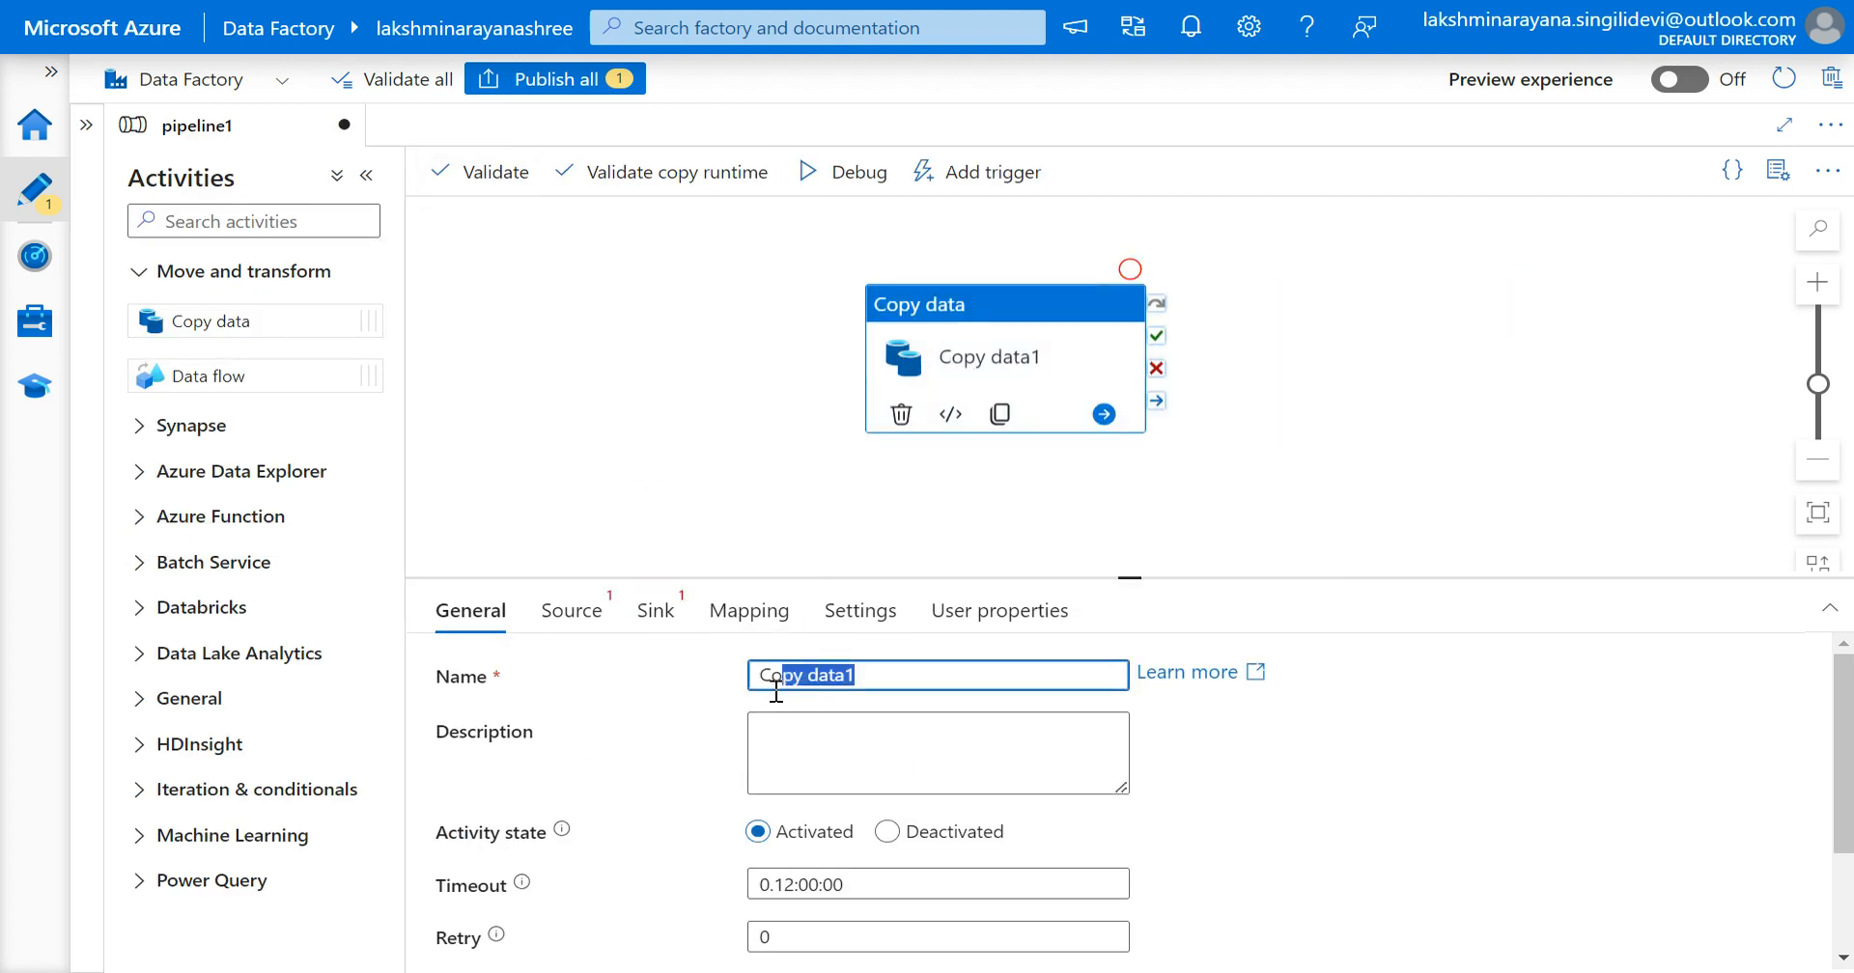
key("BackSpace")
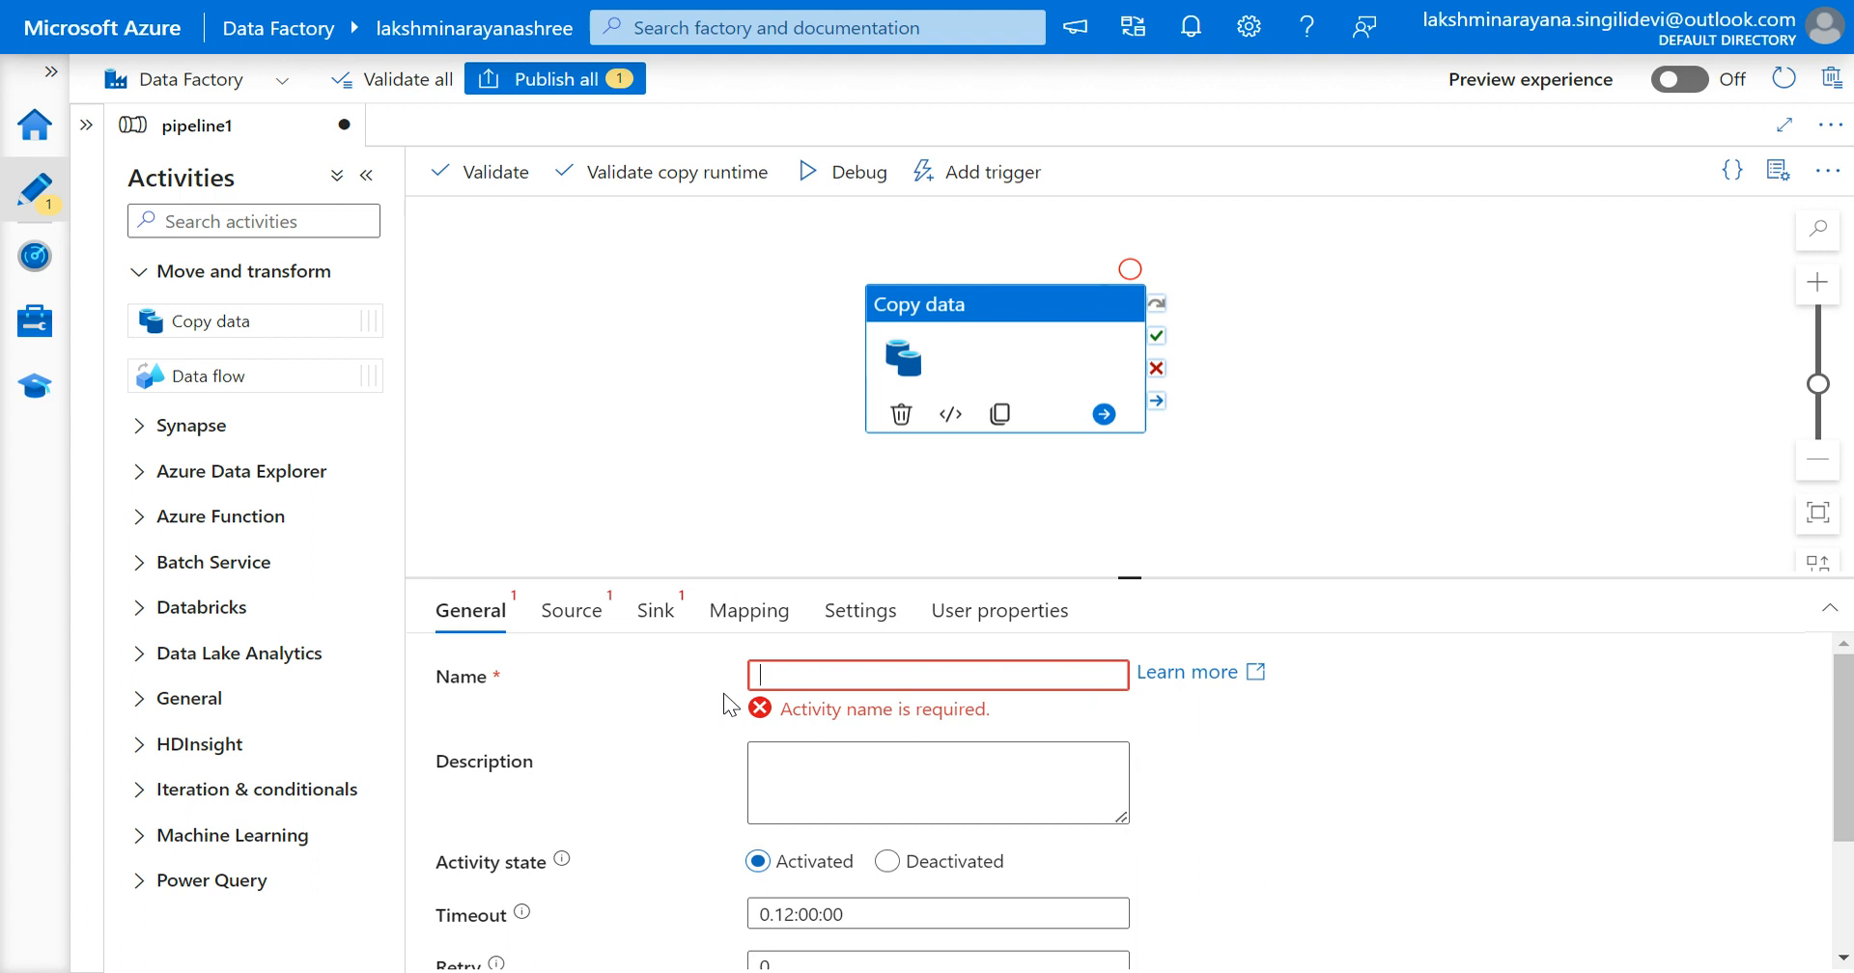
type("Blob t")
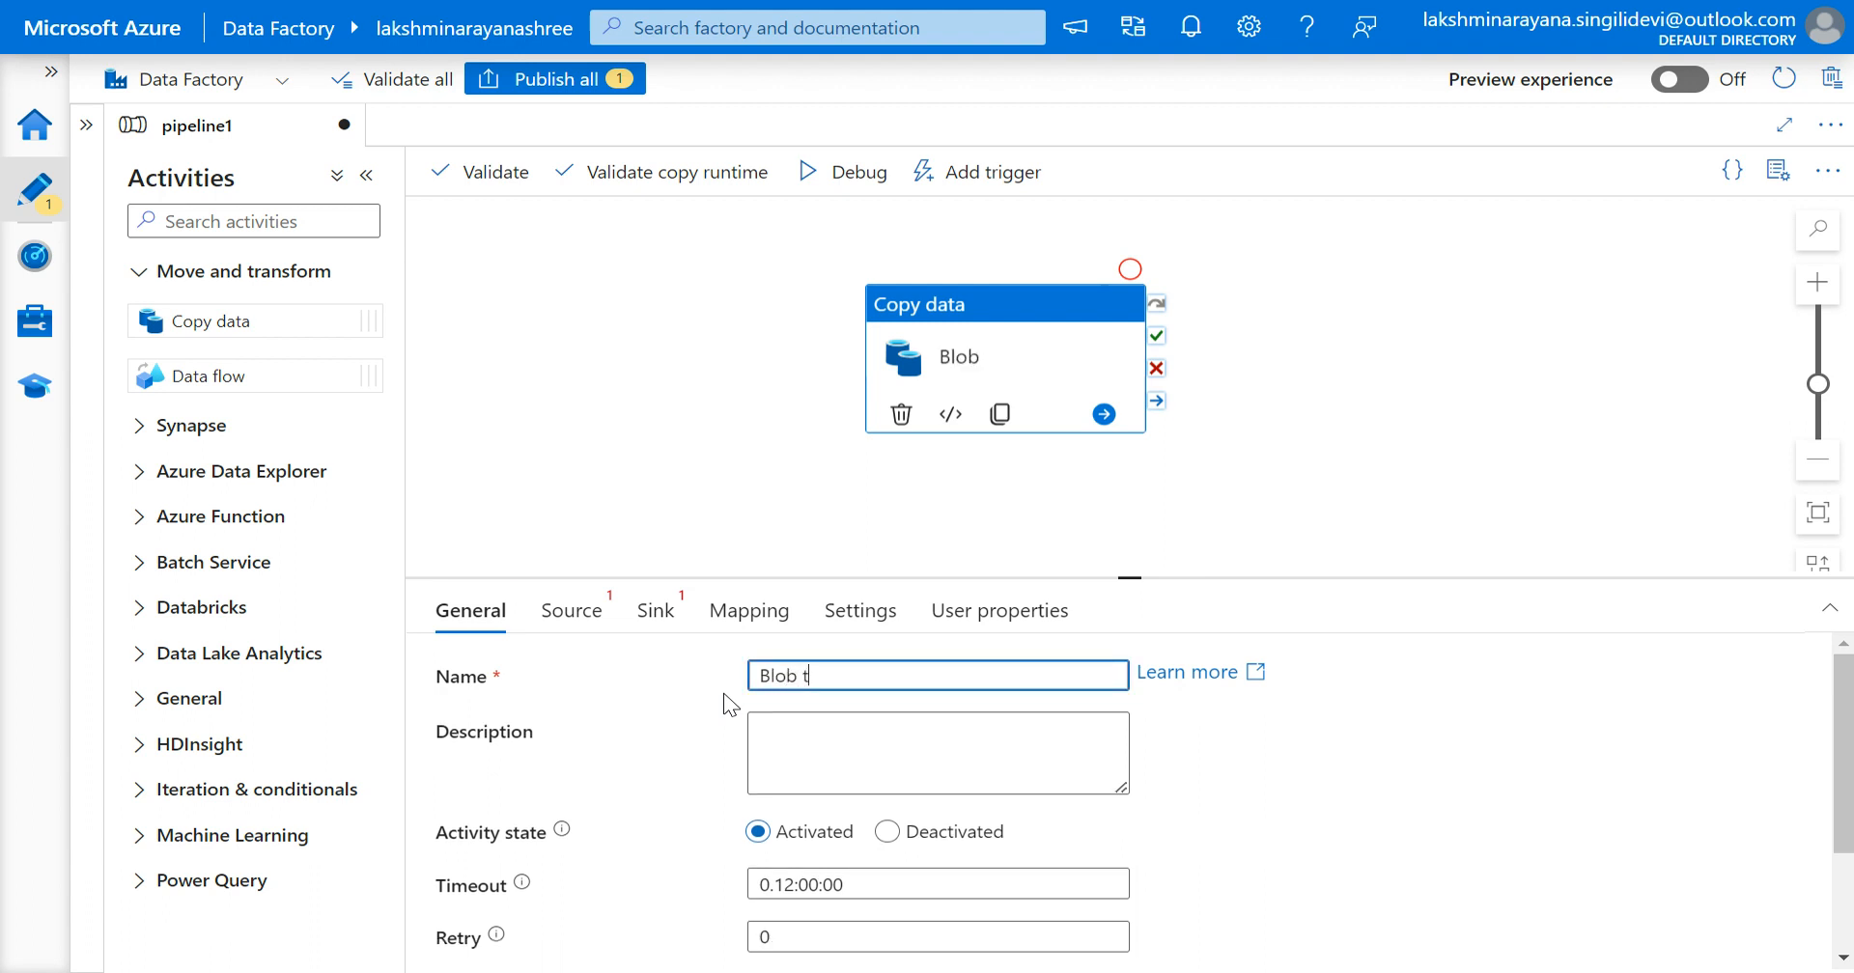
type("o Sql database")
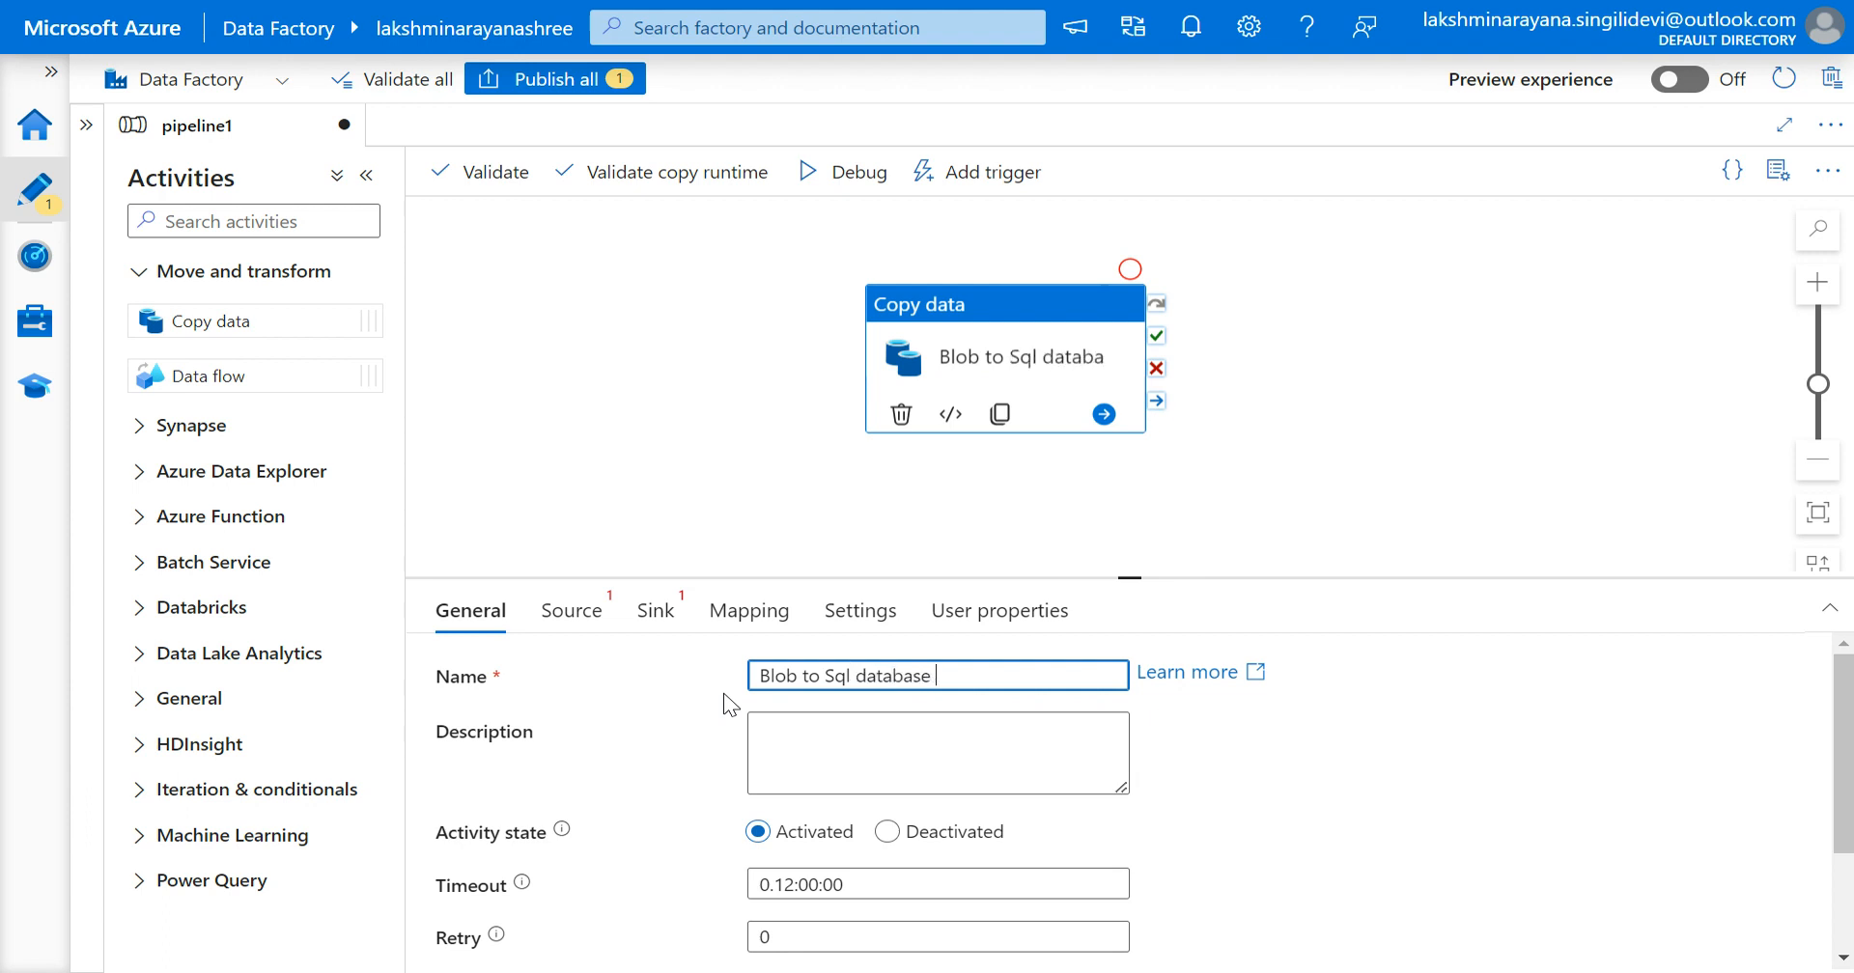
left_click(762, 684)
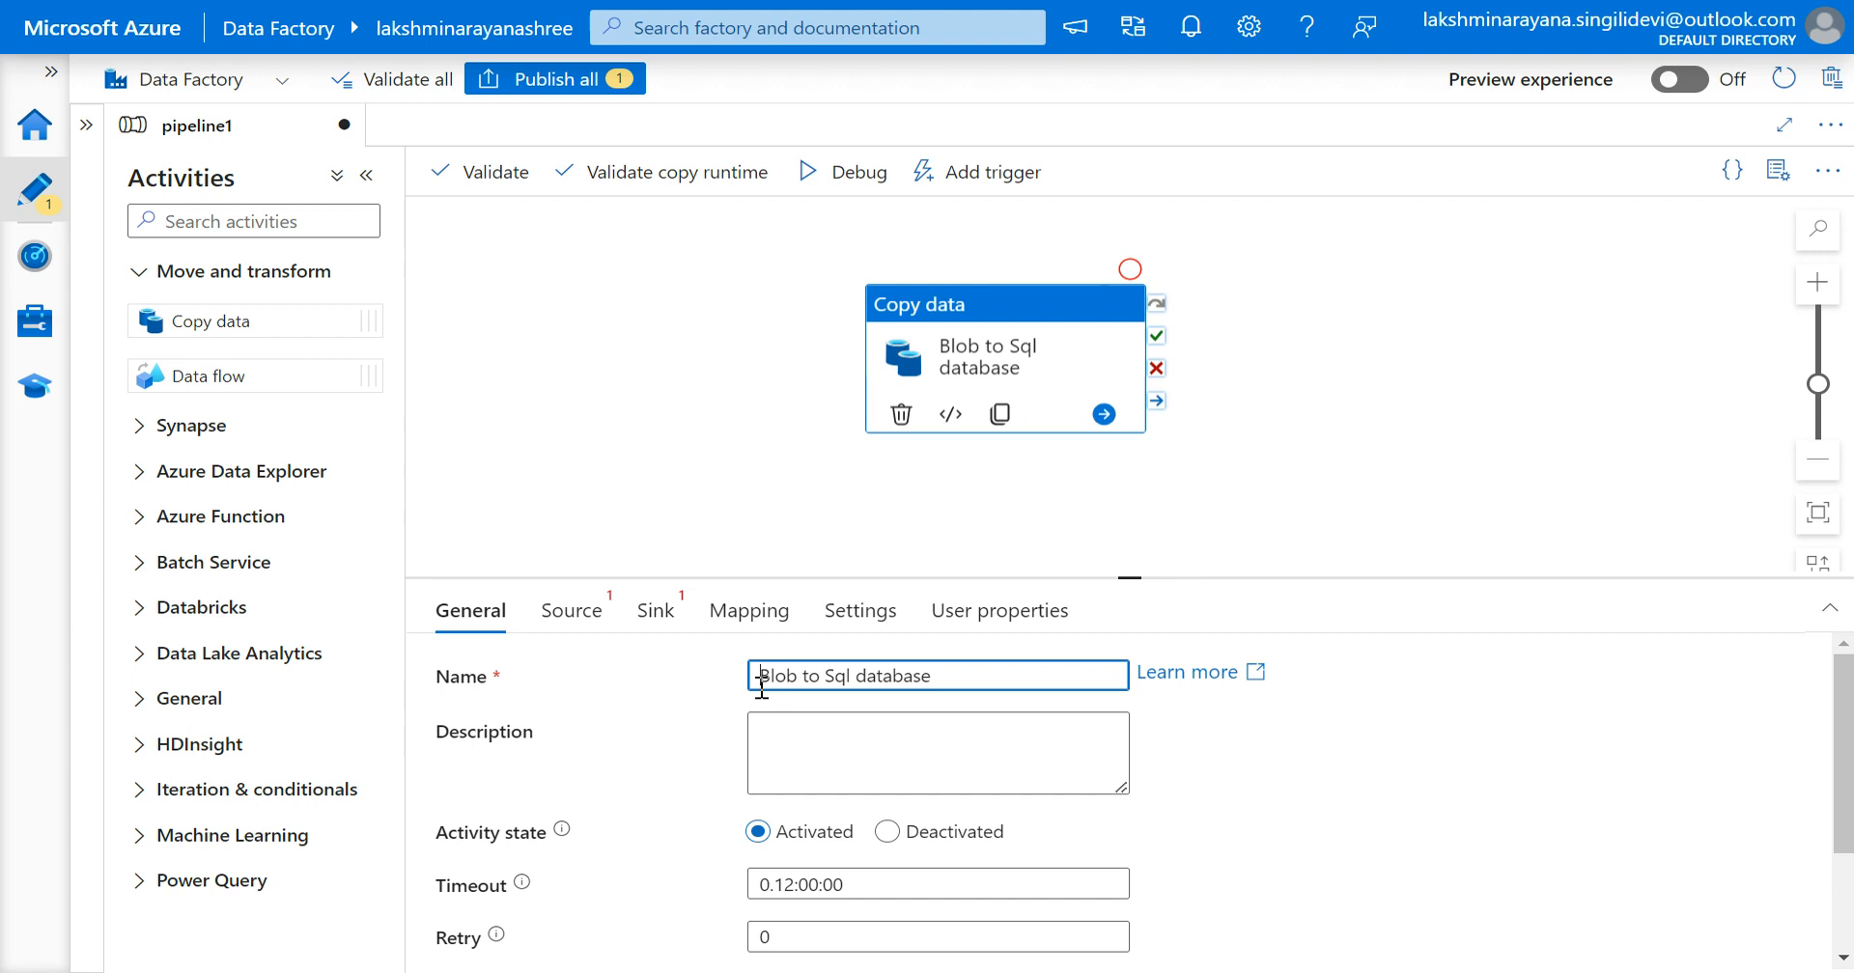
type("copy to")
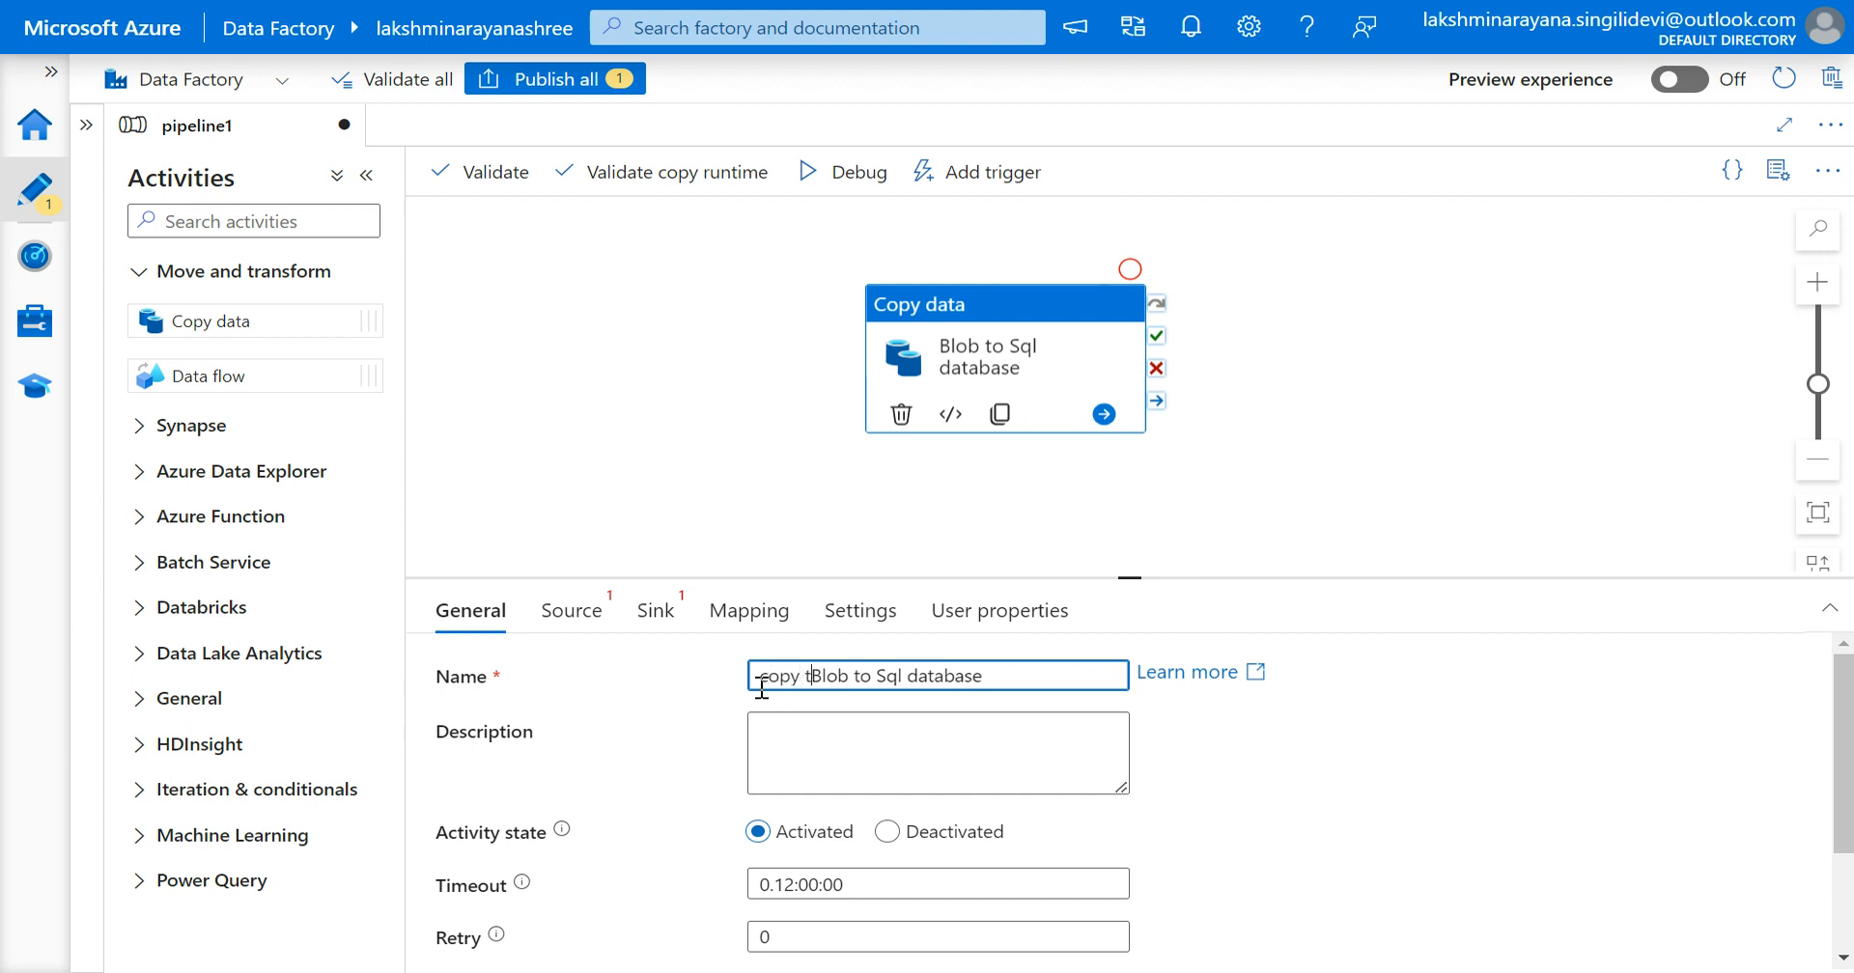
key("BackSpace")
key("BackSpace")
key("BackSpace")
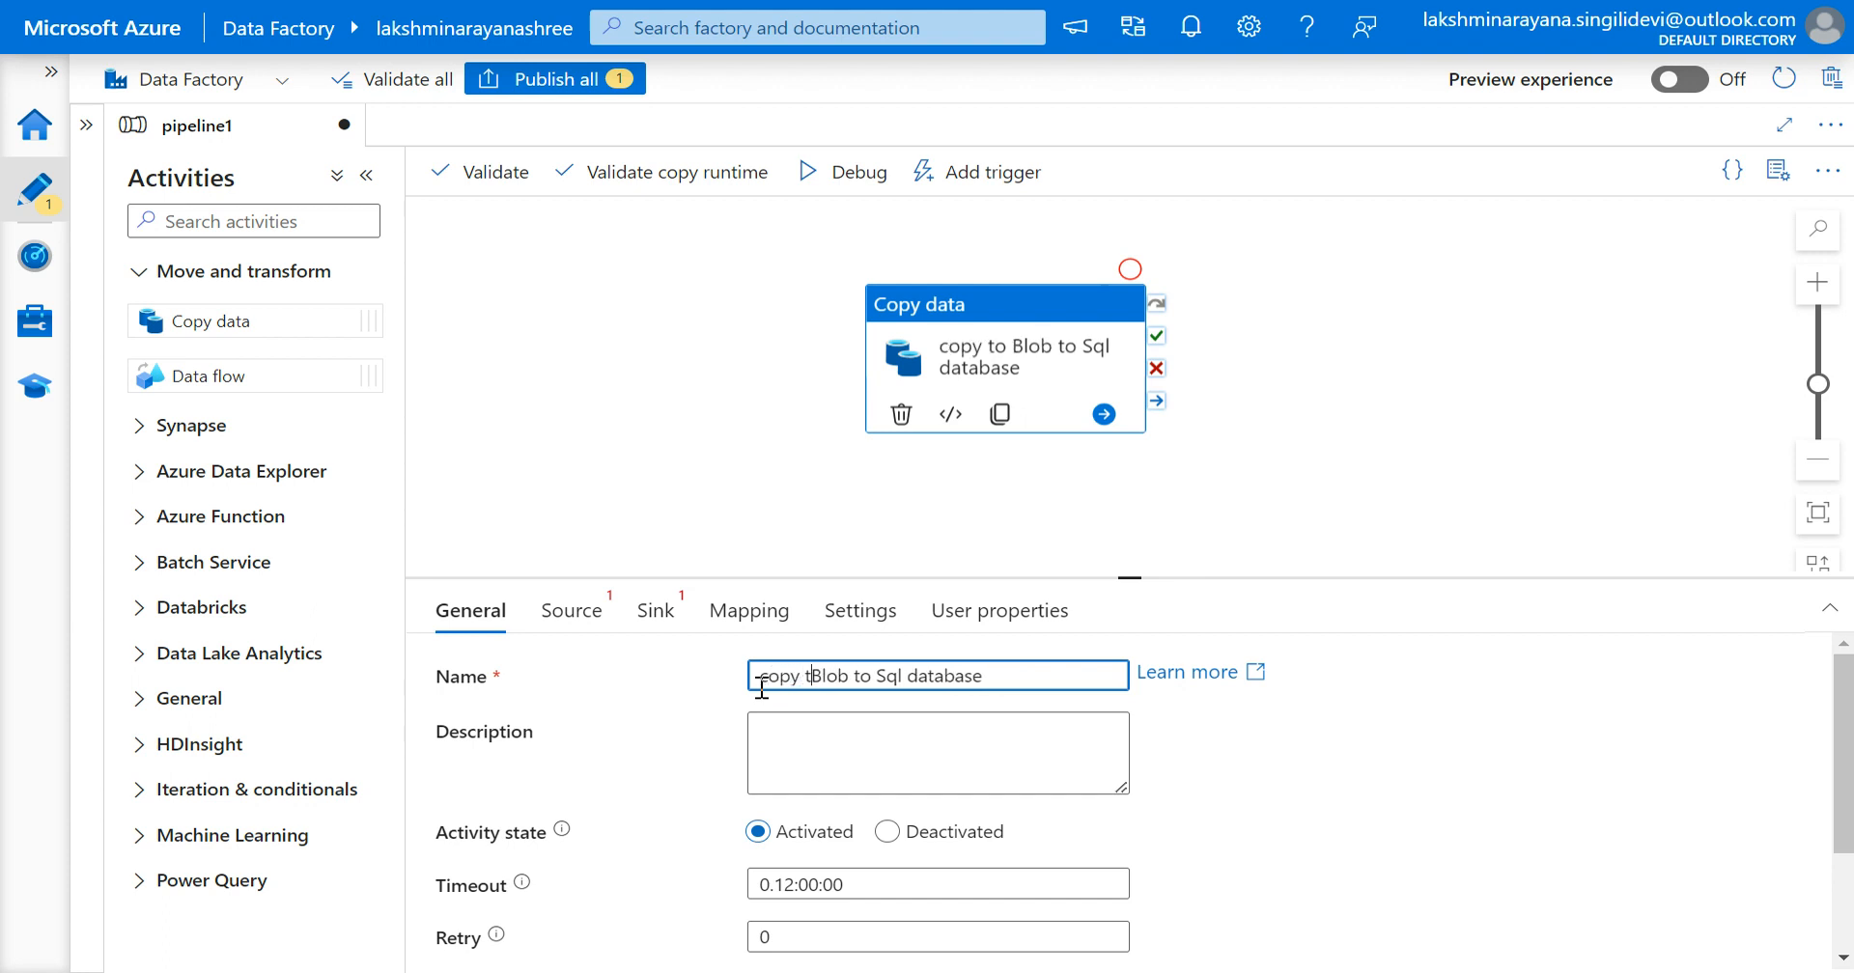
type("data from")
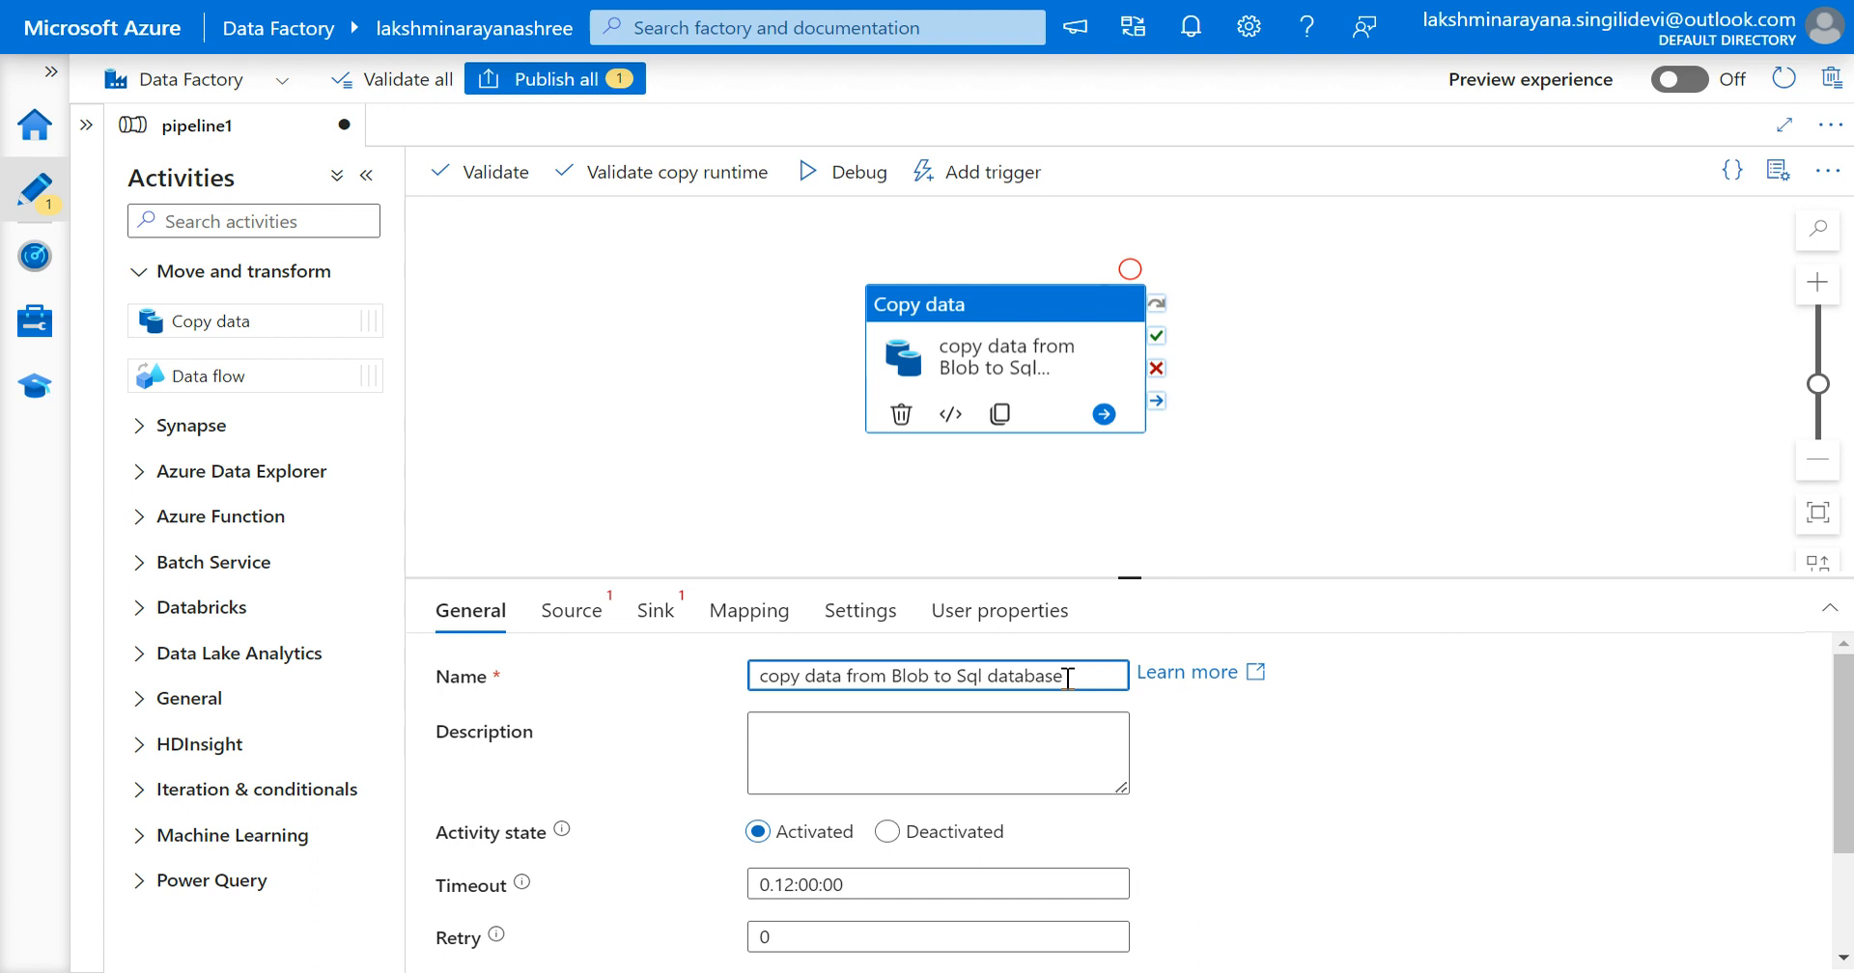
left_click(965, 391)
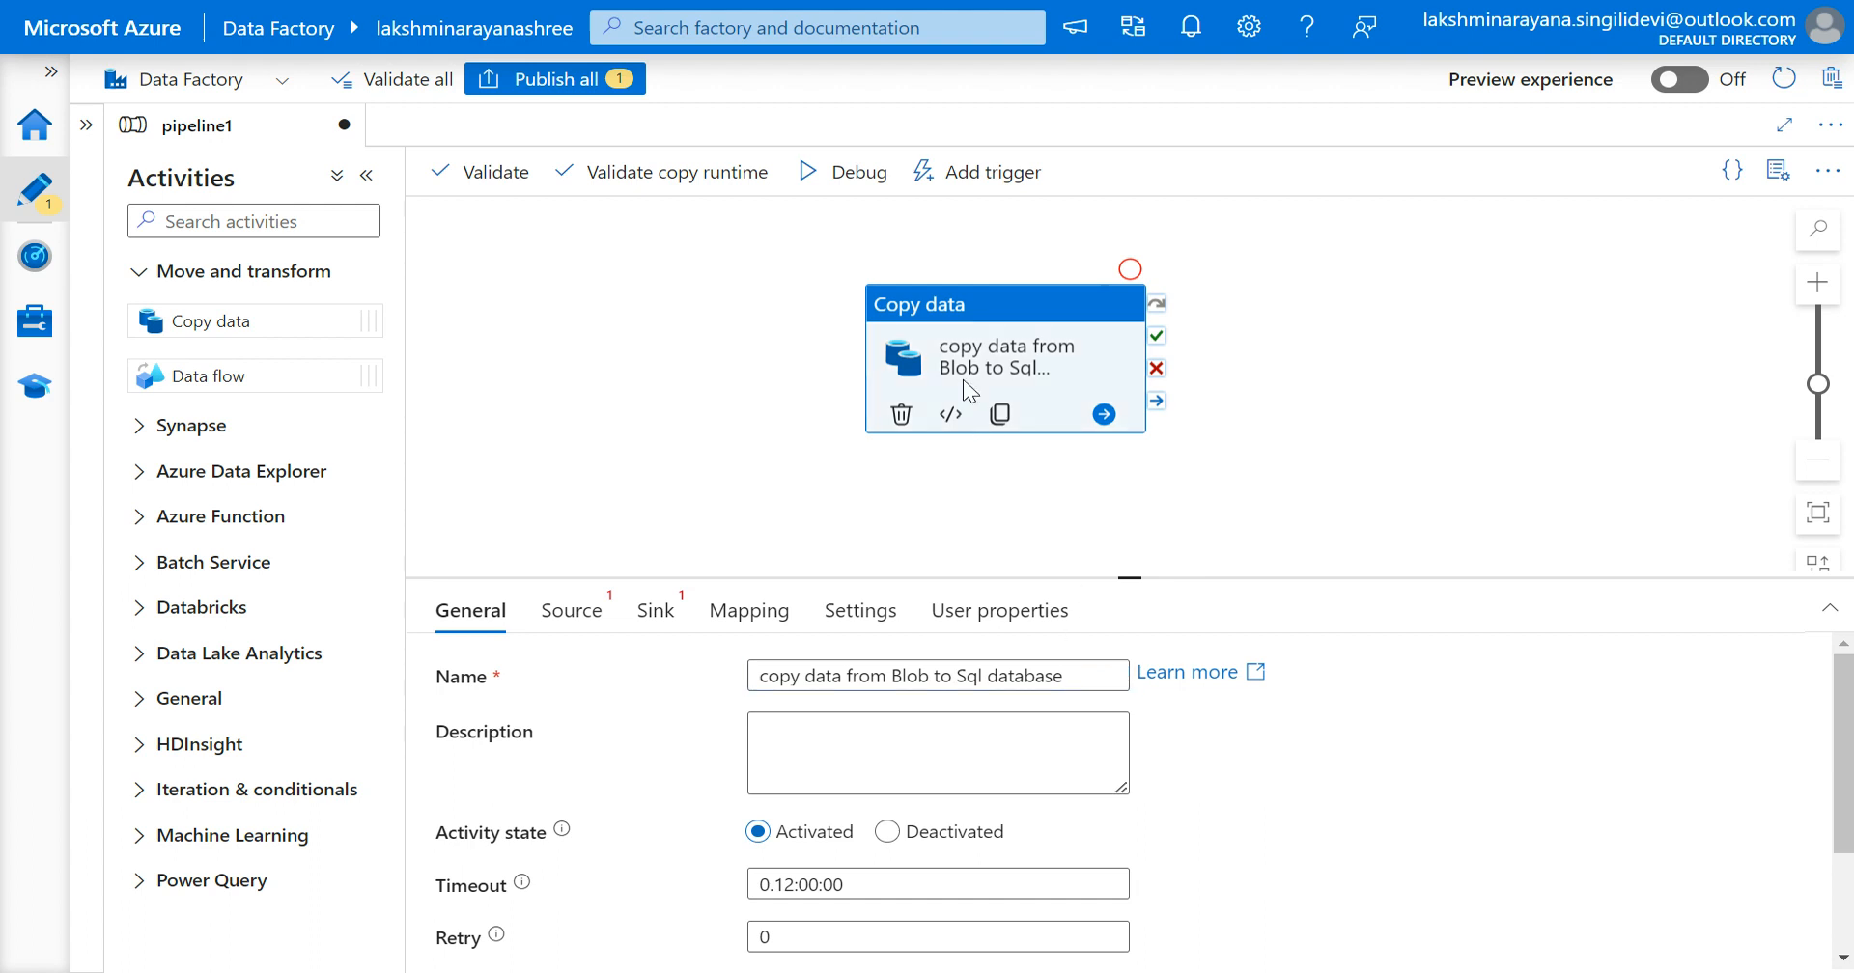
Step: Review the activity's Source and Sink settings and the empty source dataset list
left_click(578, 616)
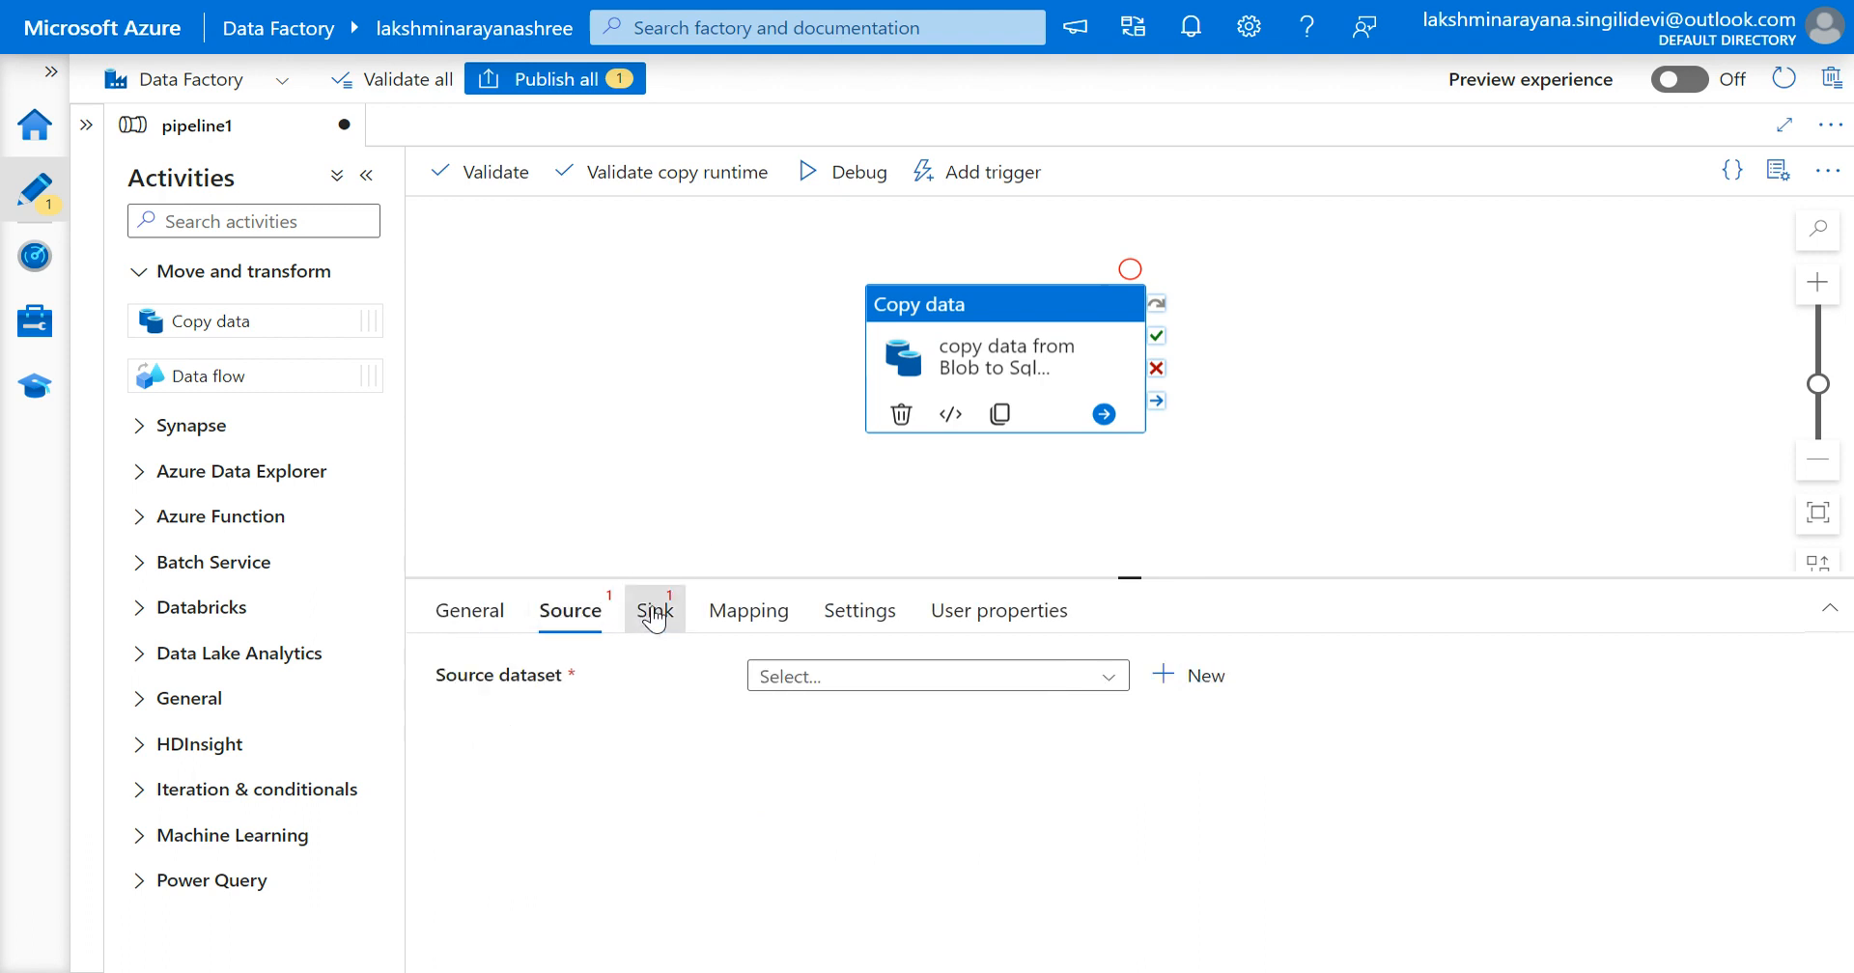
left_click(654, 618)
left_click(560, 629)
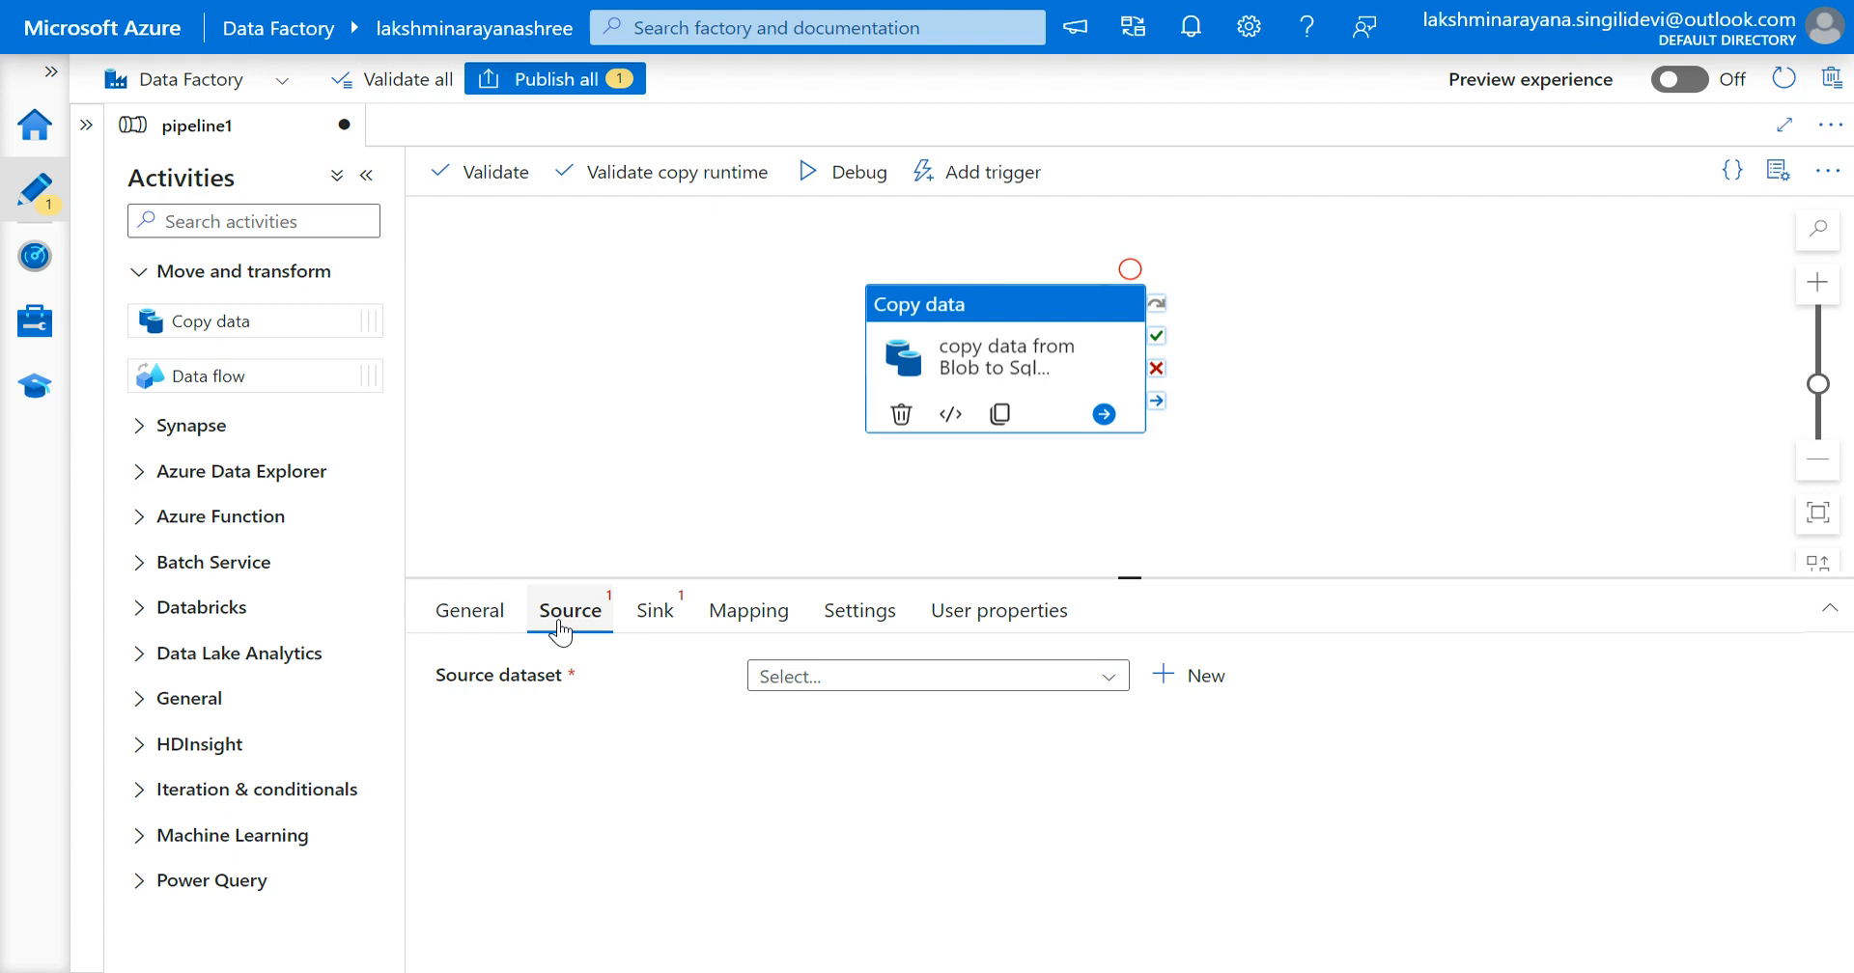
left_click(85, 126)
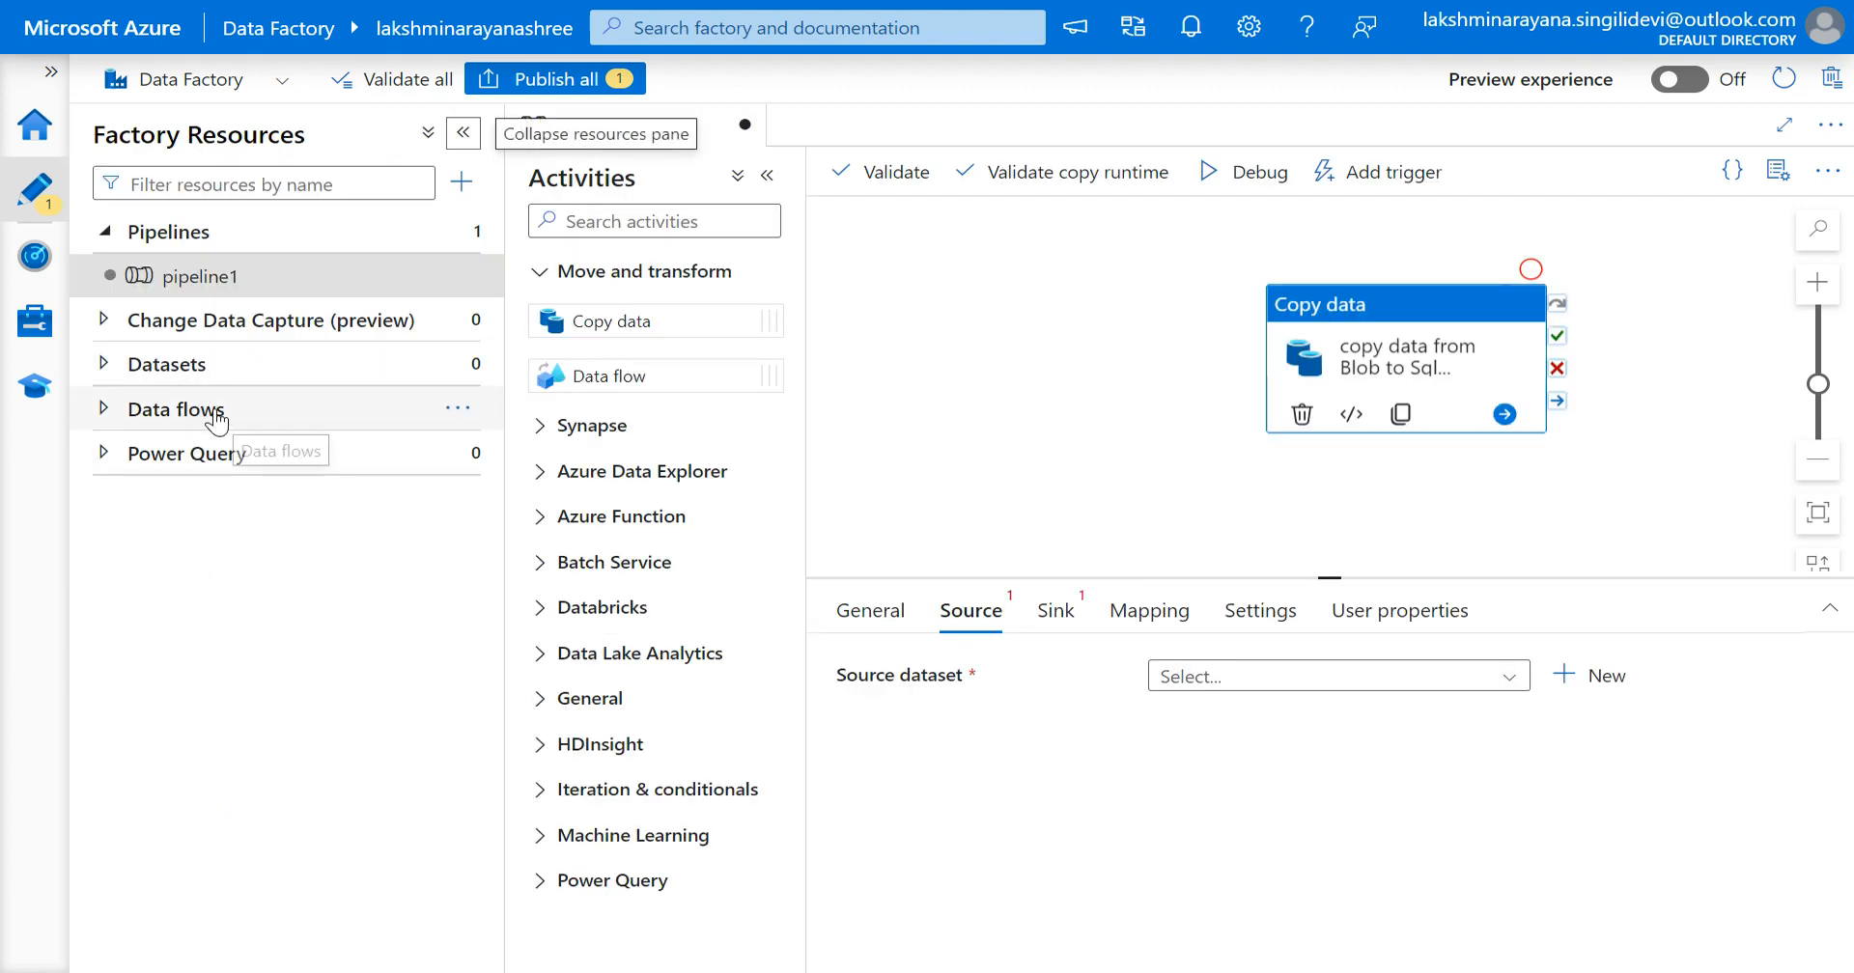
left_click(462, 132)
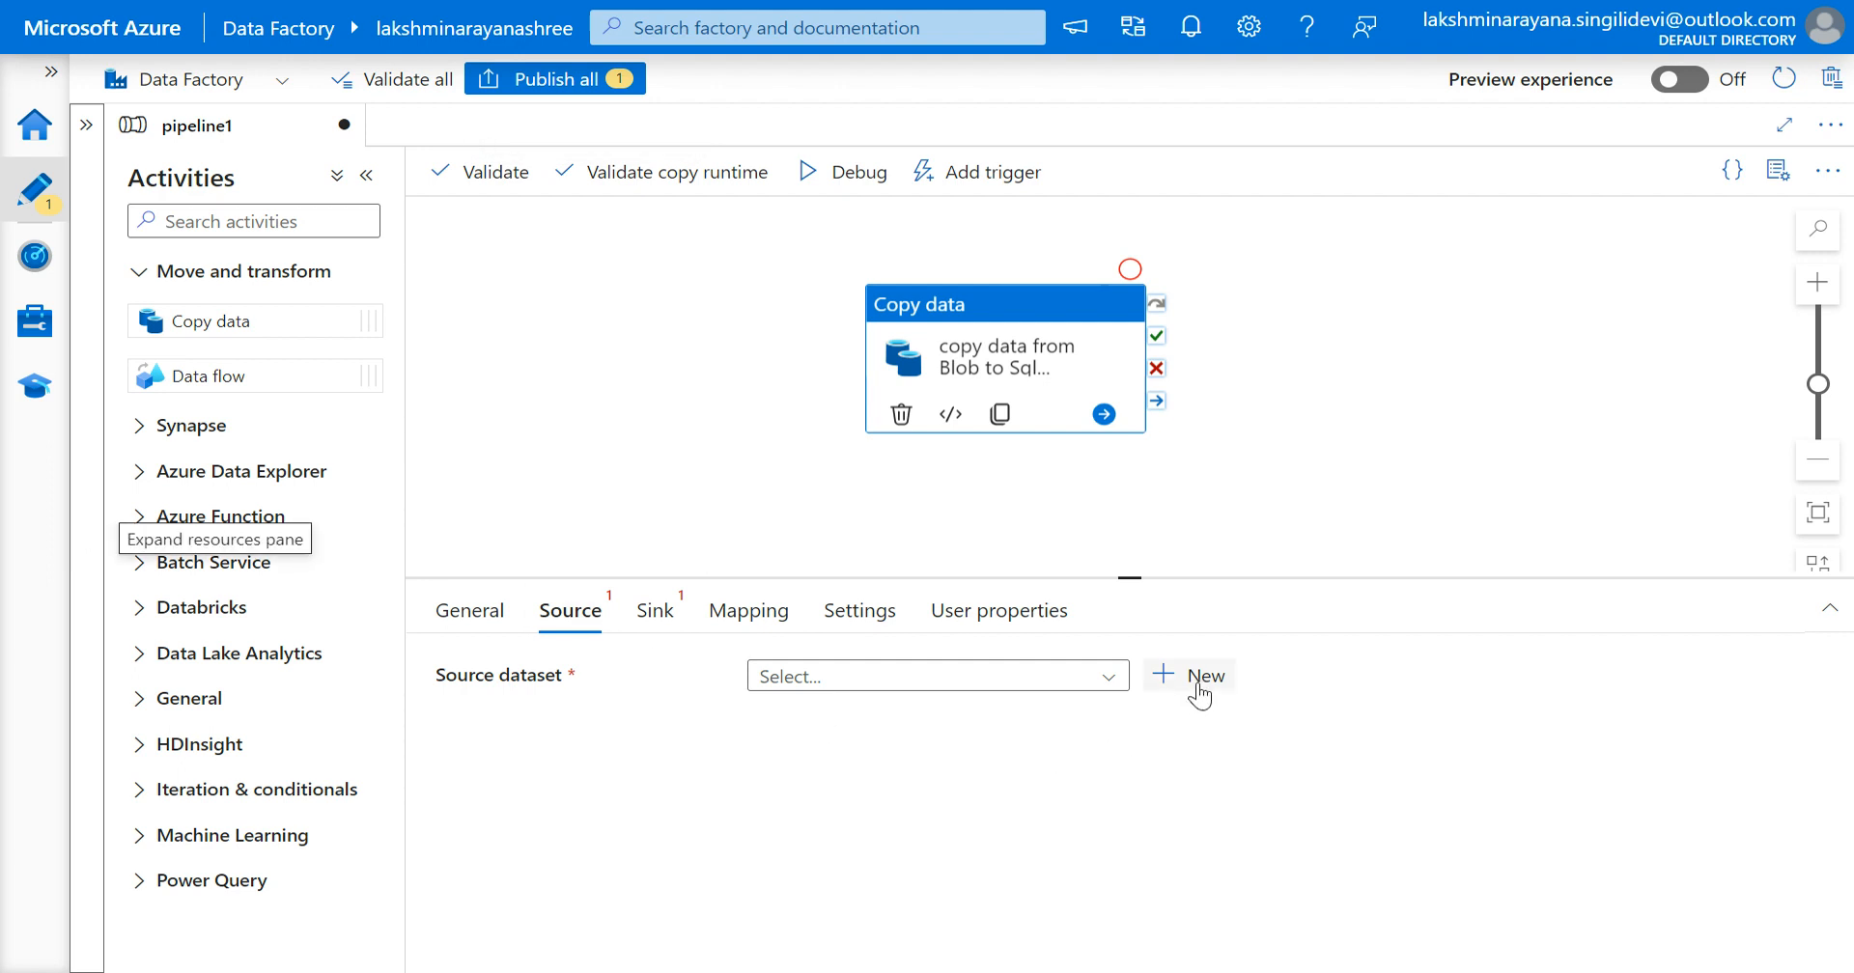
left_click(853, 688)
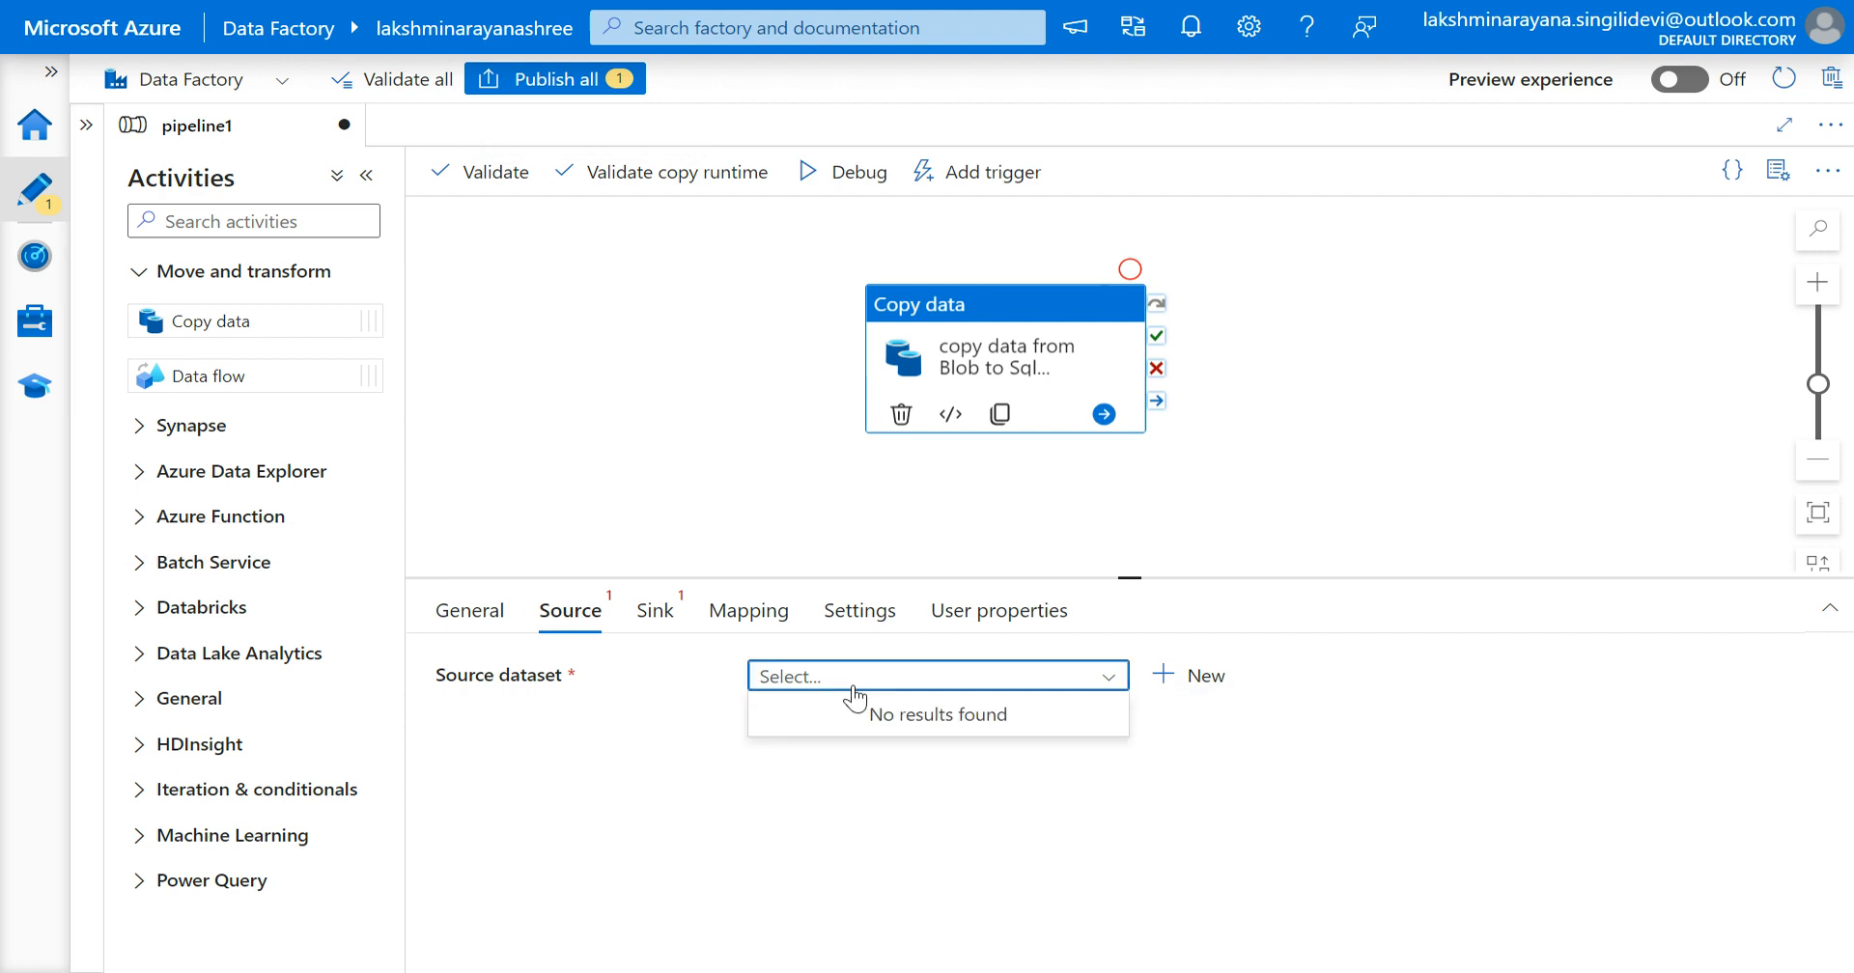
left_click(1175, 685)
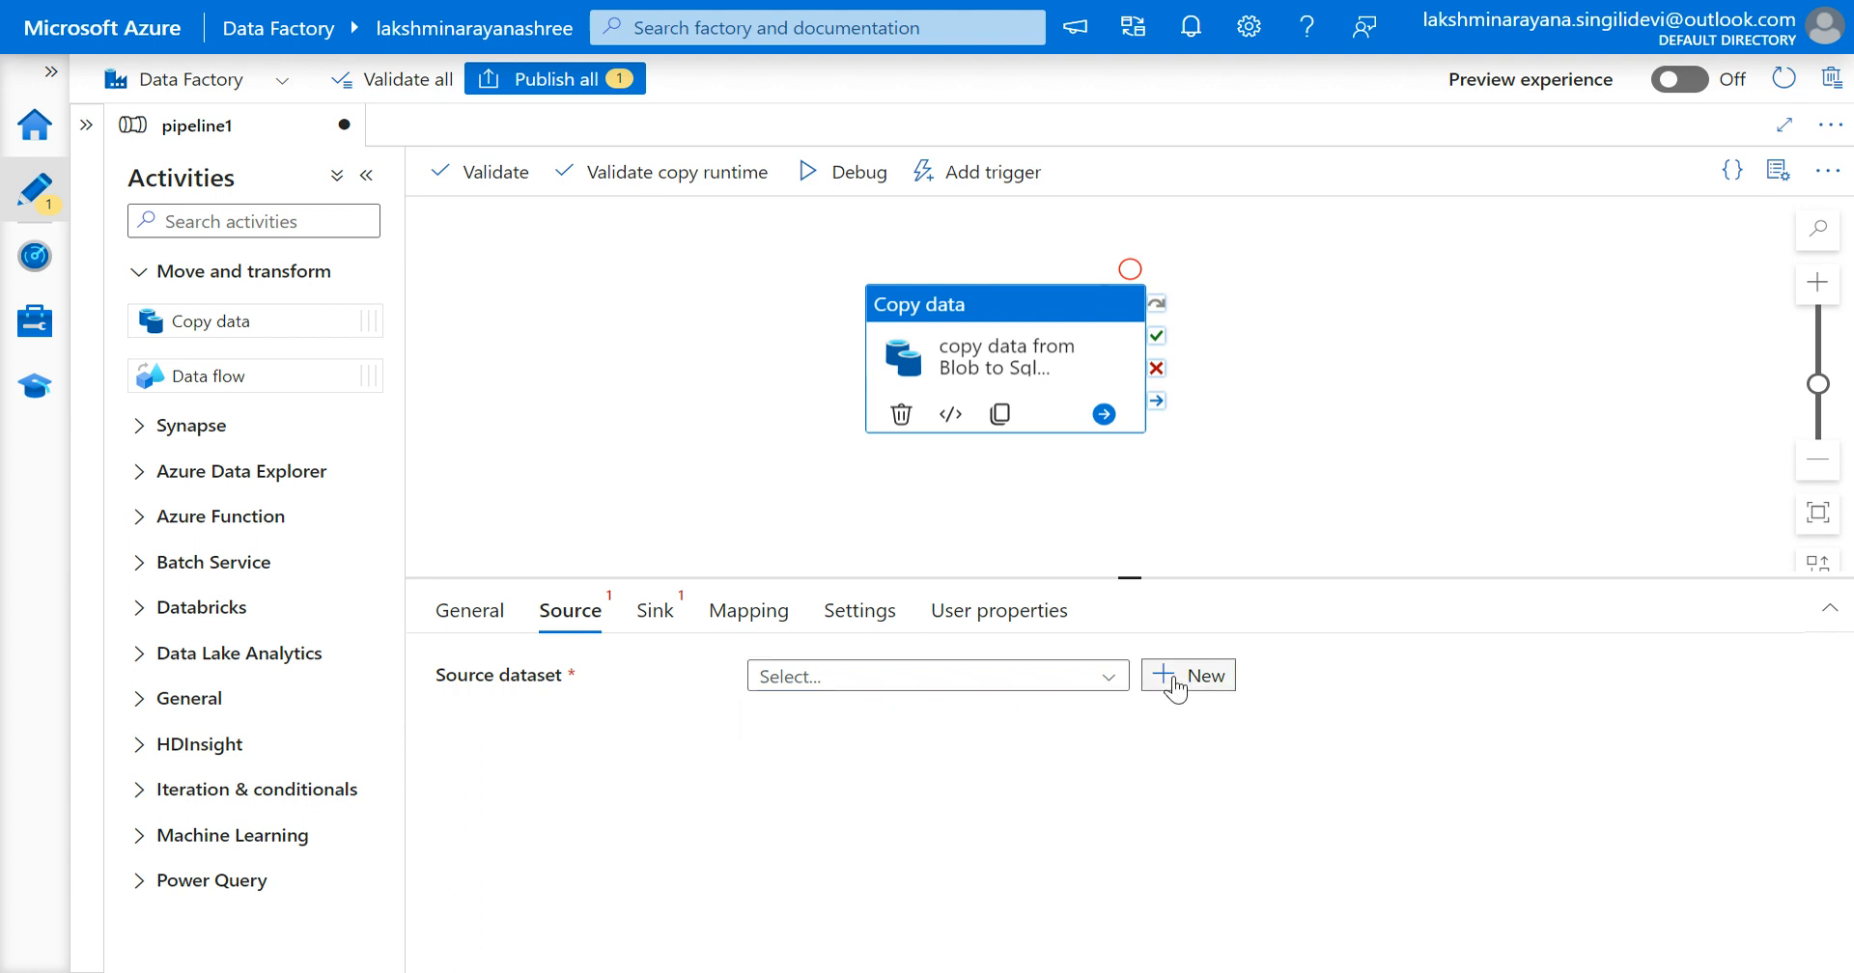
Step: Start a new source dataset on Azure Blob Storage in DelimitedText format
left_click(1175, 685)
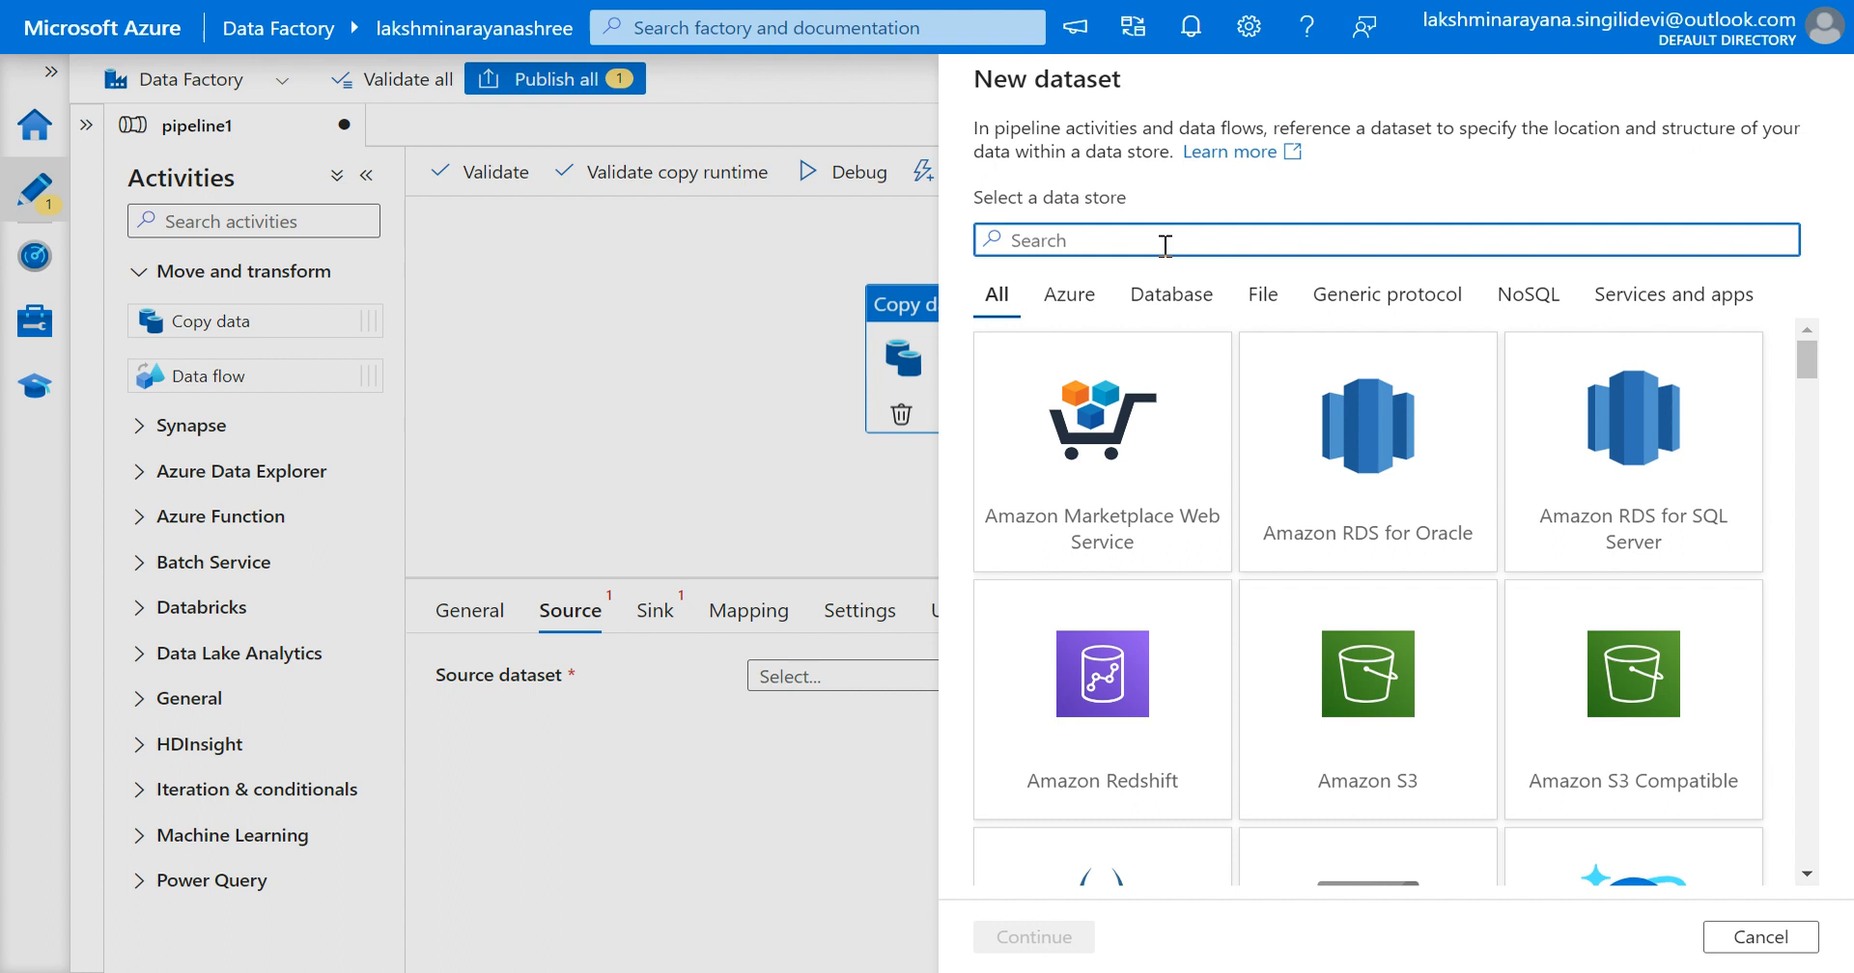
type("blob")
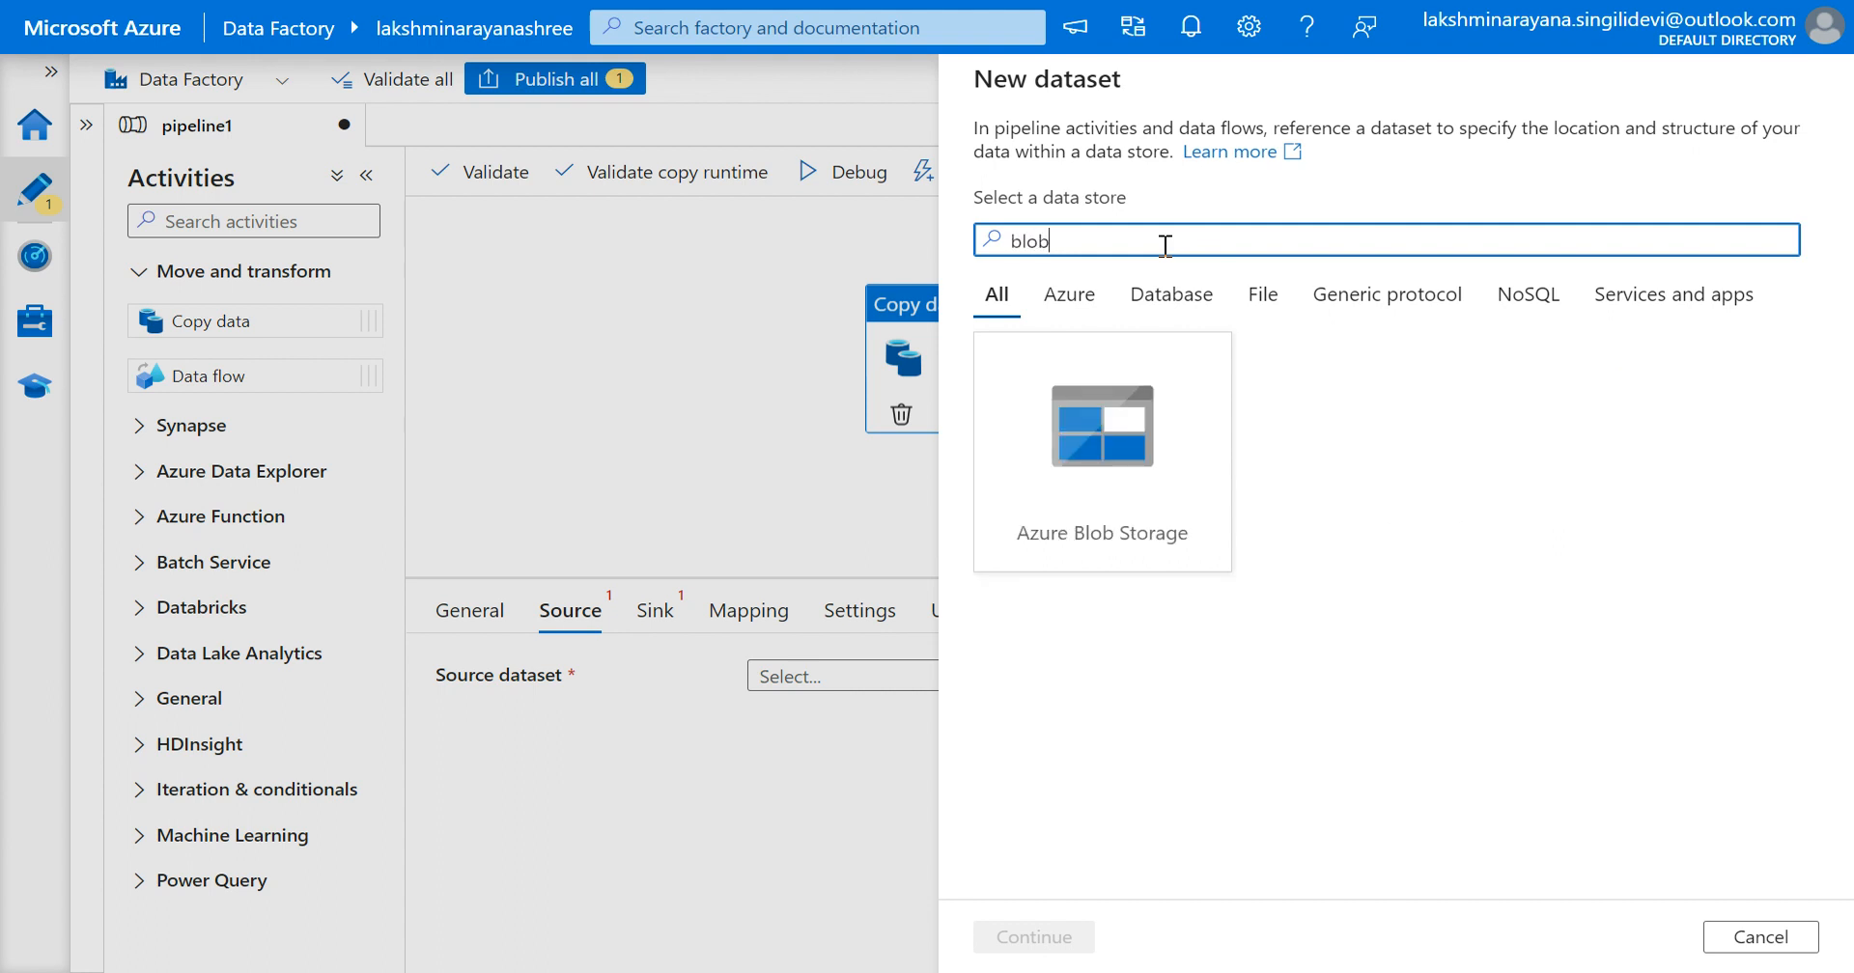
left_click(1120, 486)
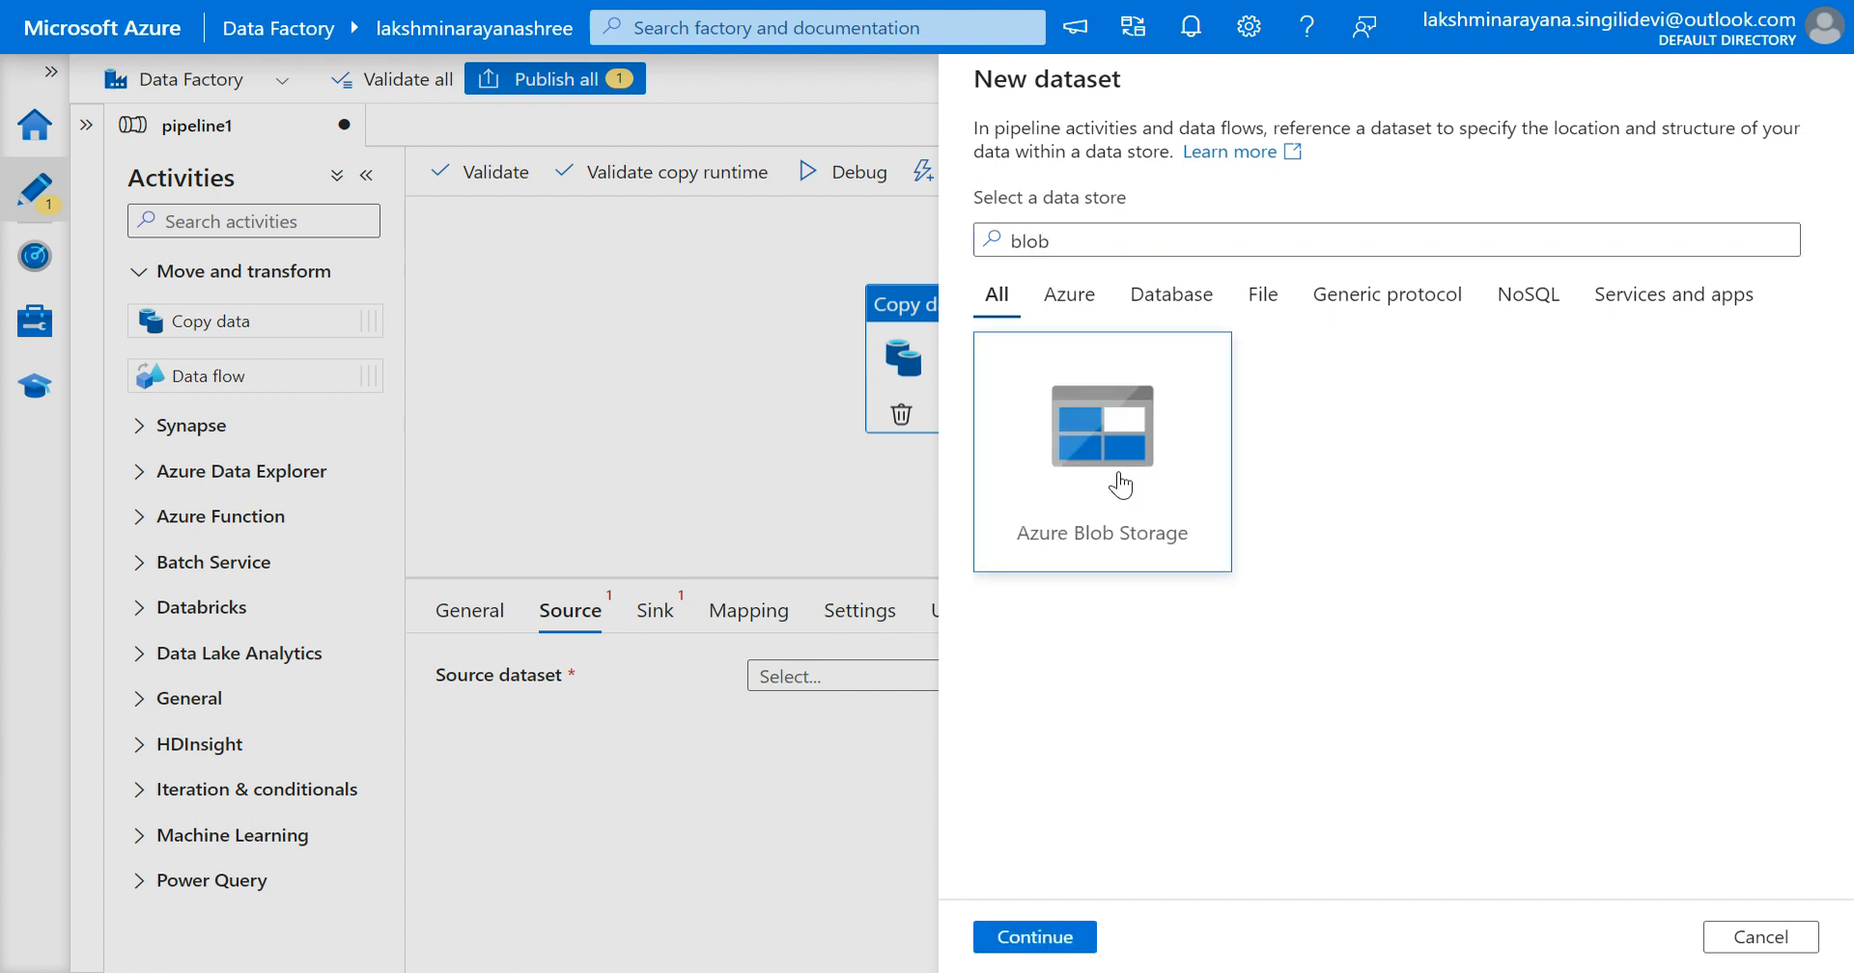
left_click(1021, 939)
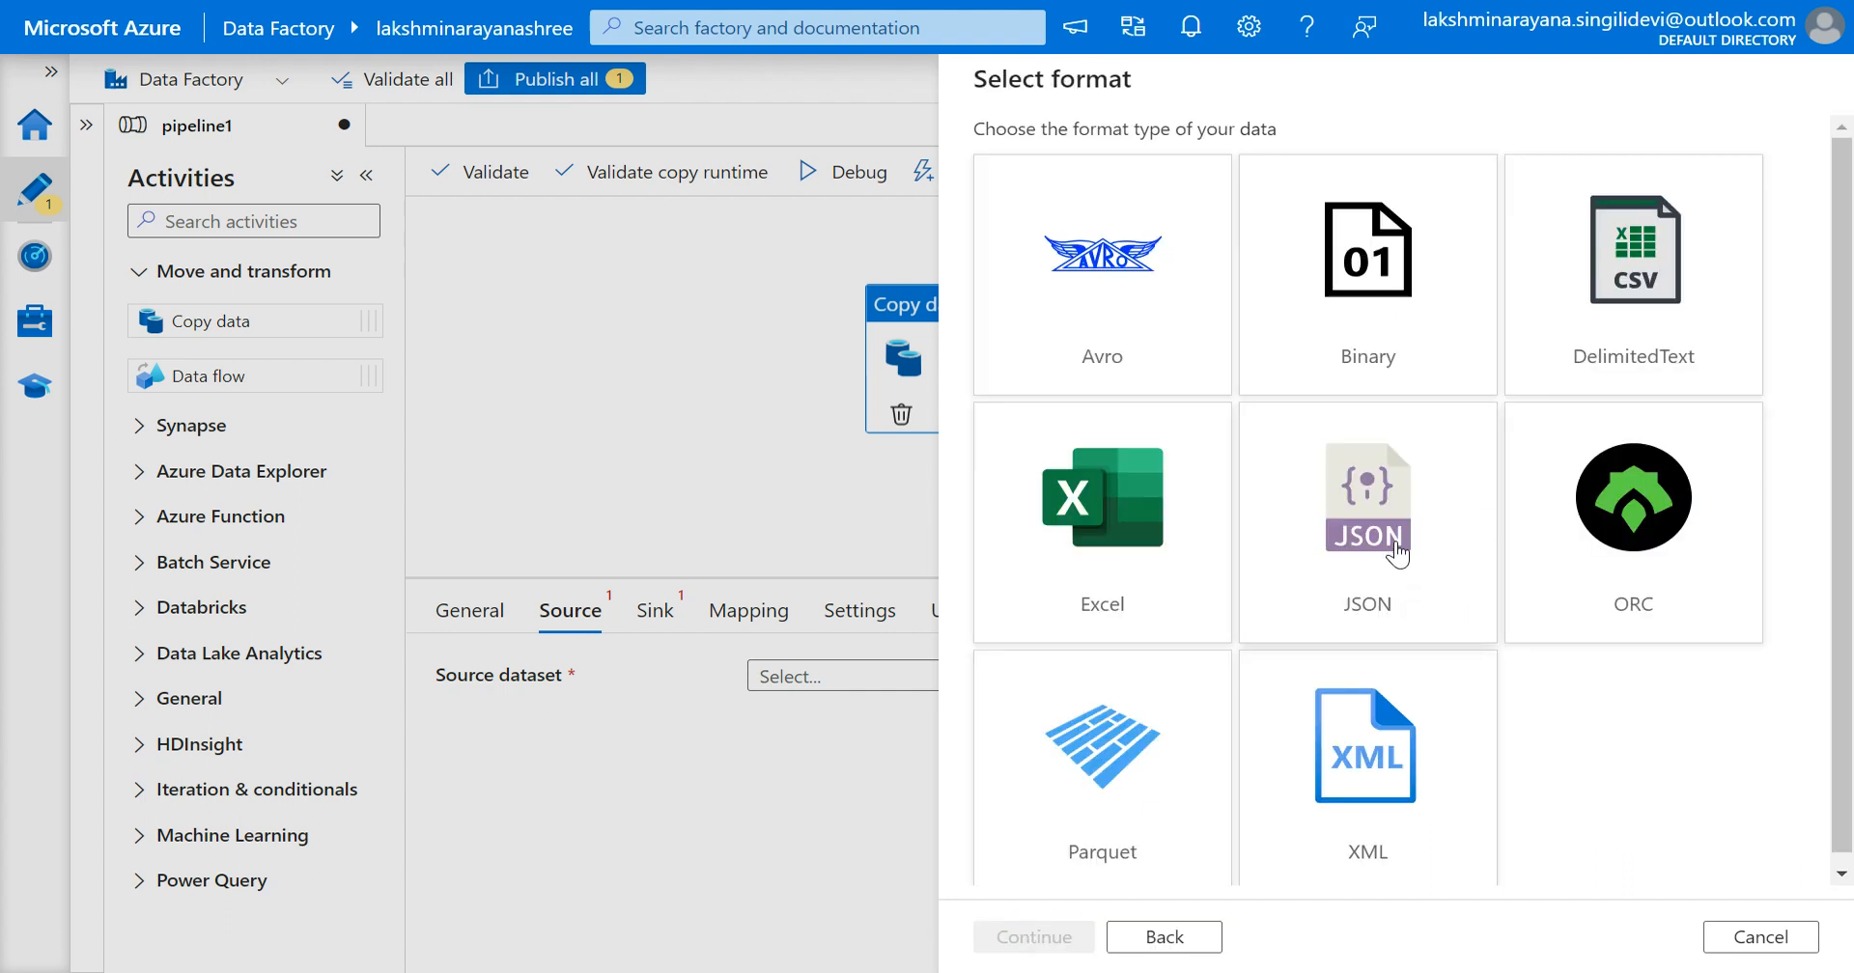
left_click(1591, 315)
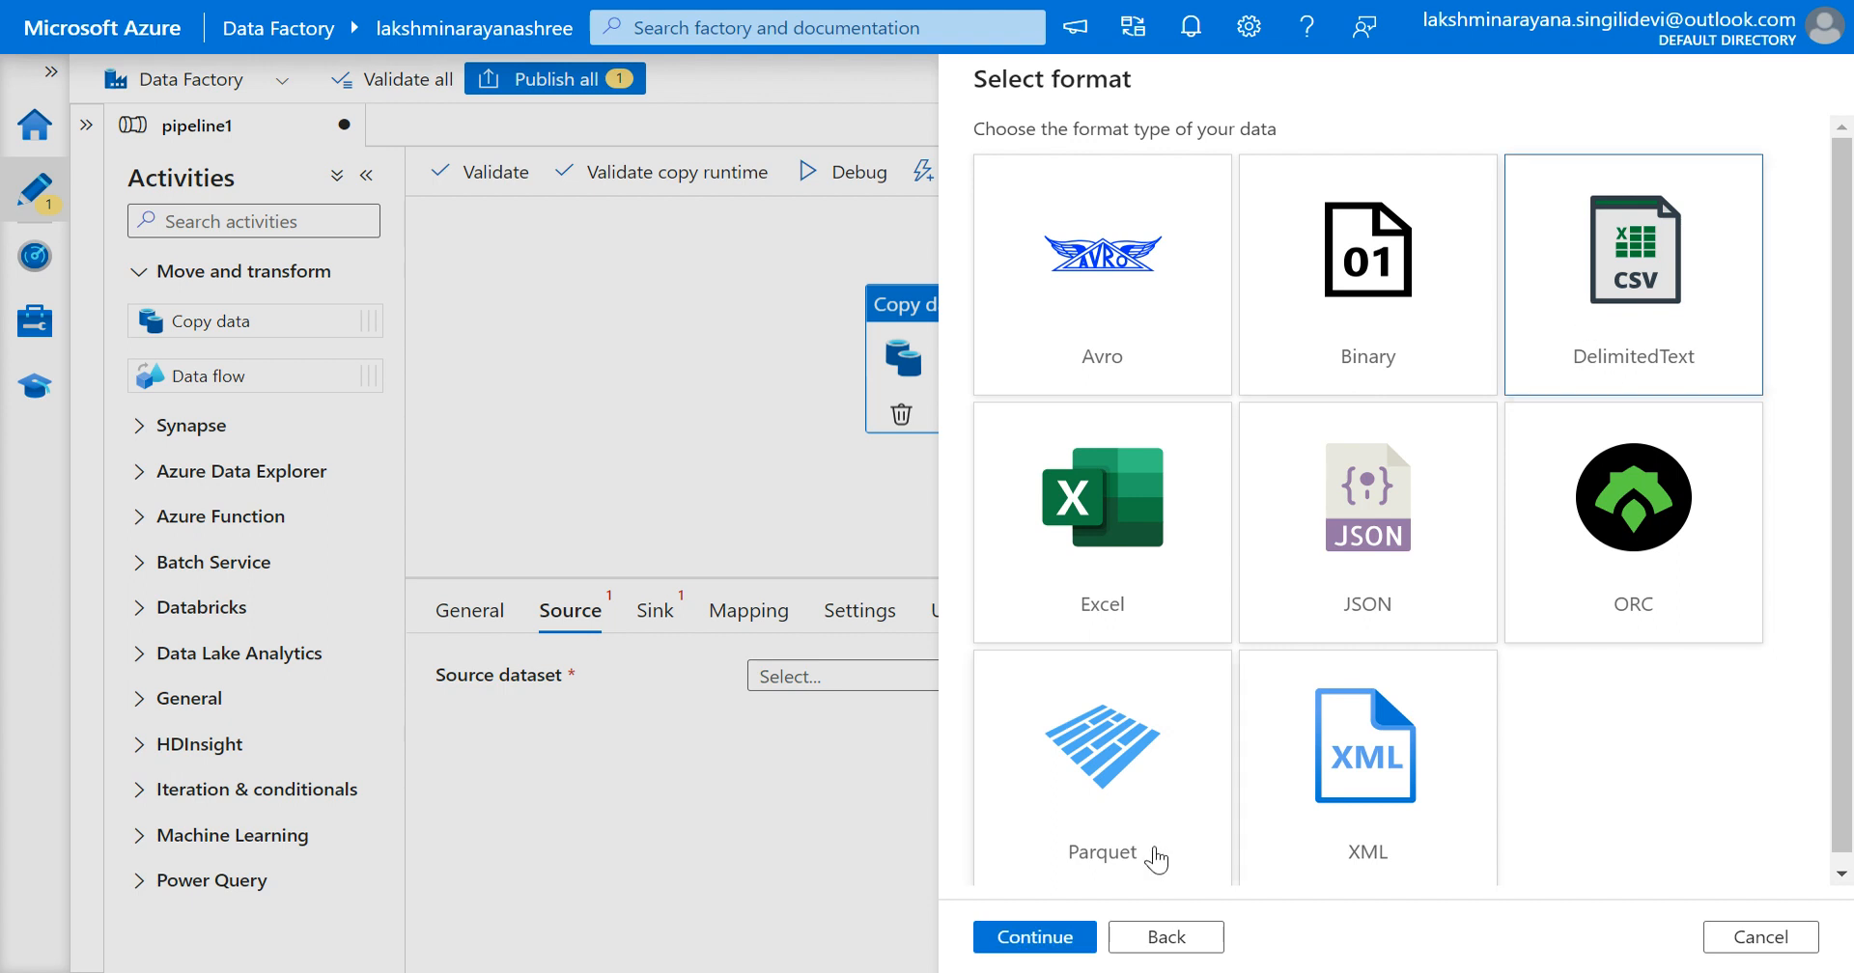
left_click(1035, 937)
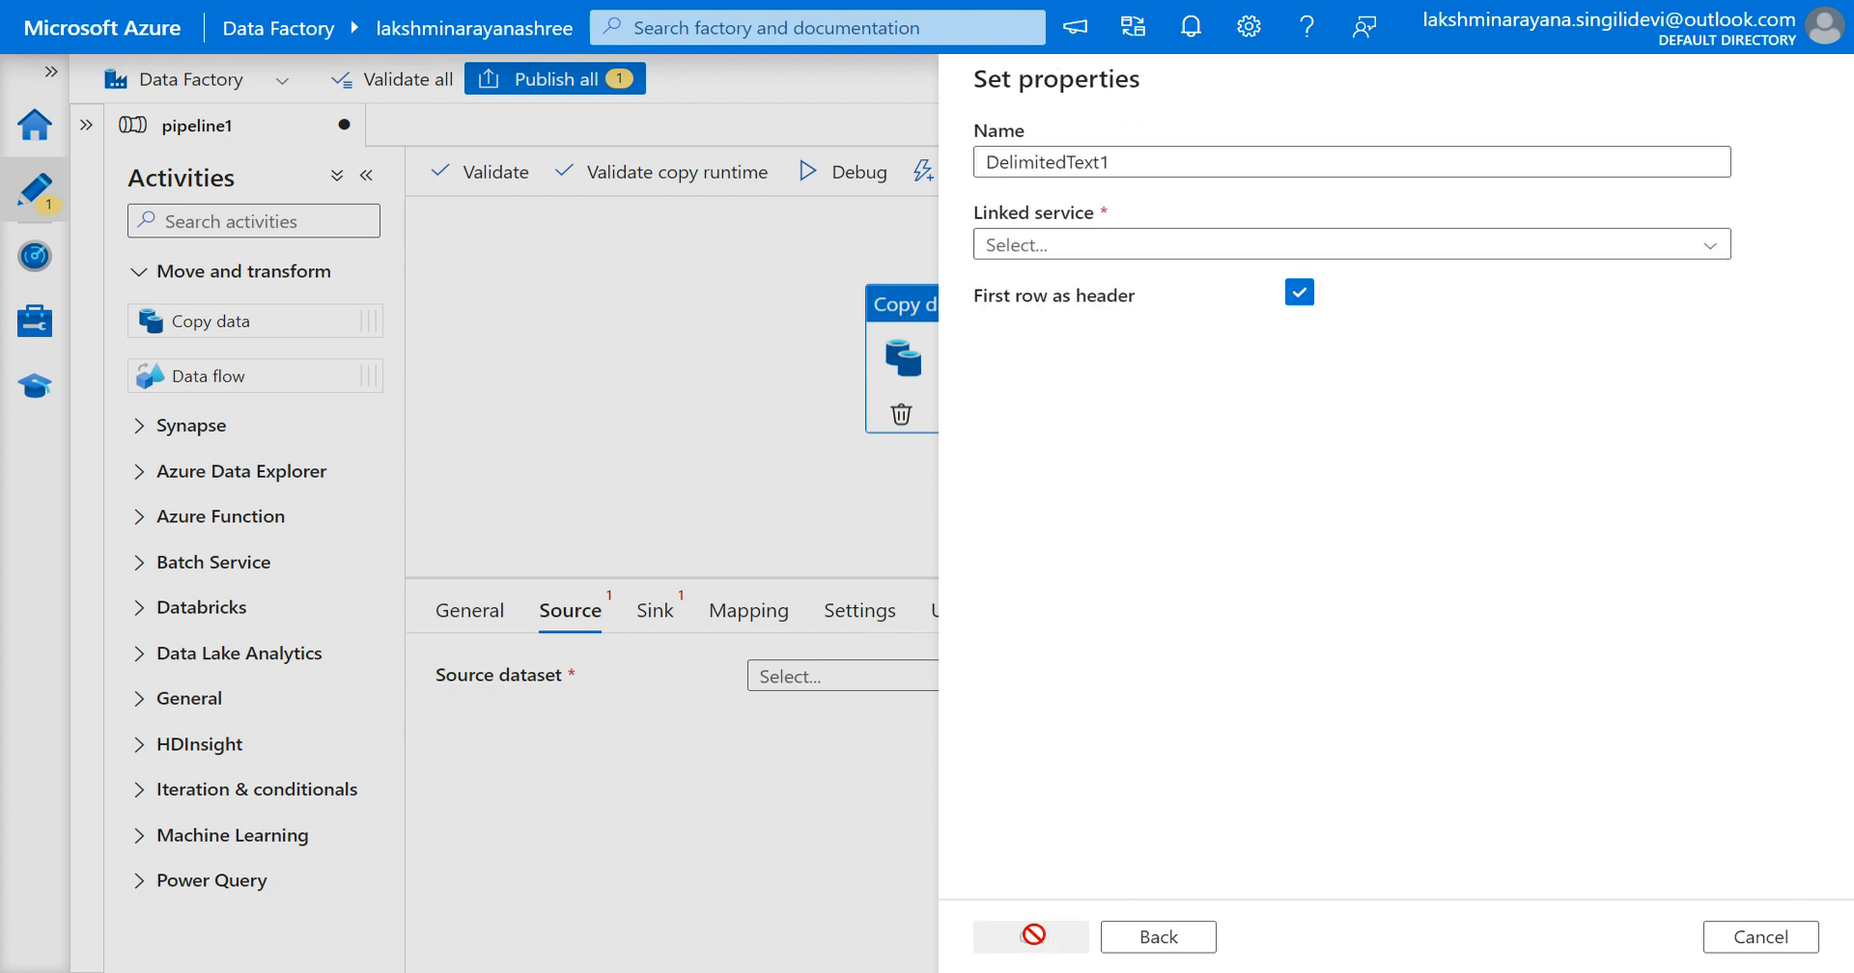
left_click(1158, 245)
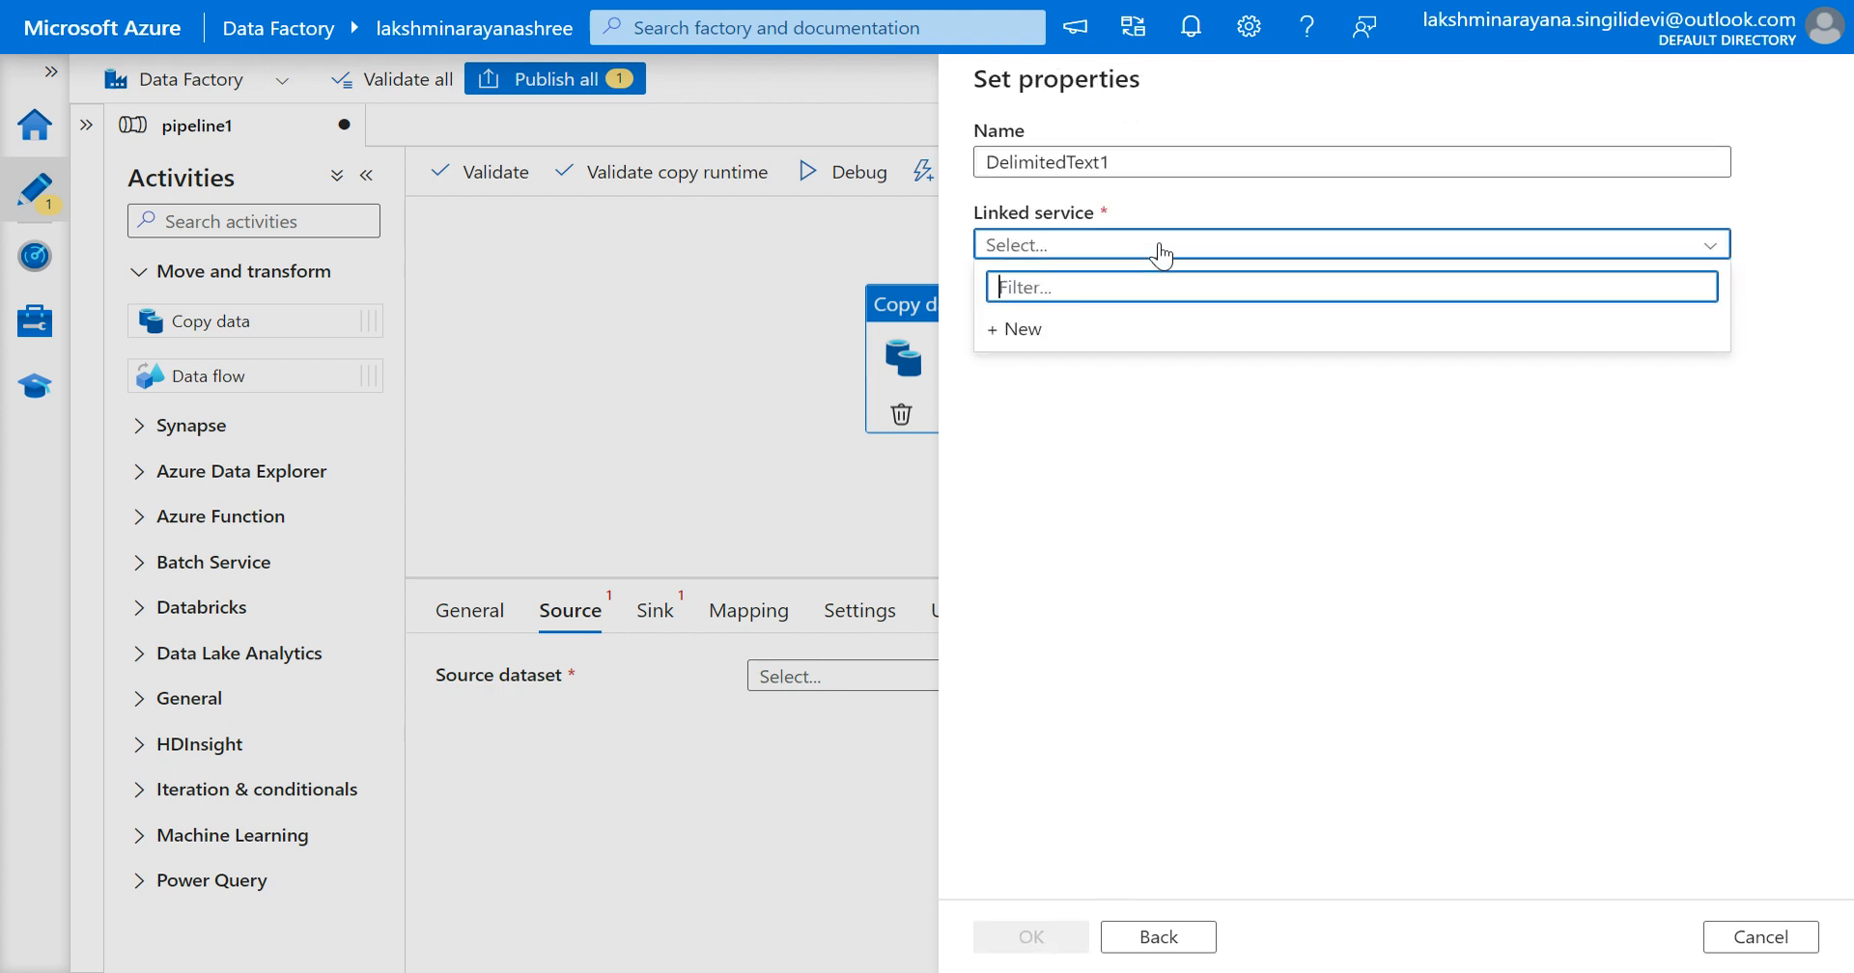
left_click(1007, 331)
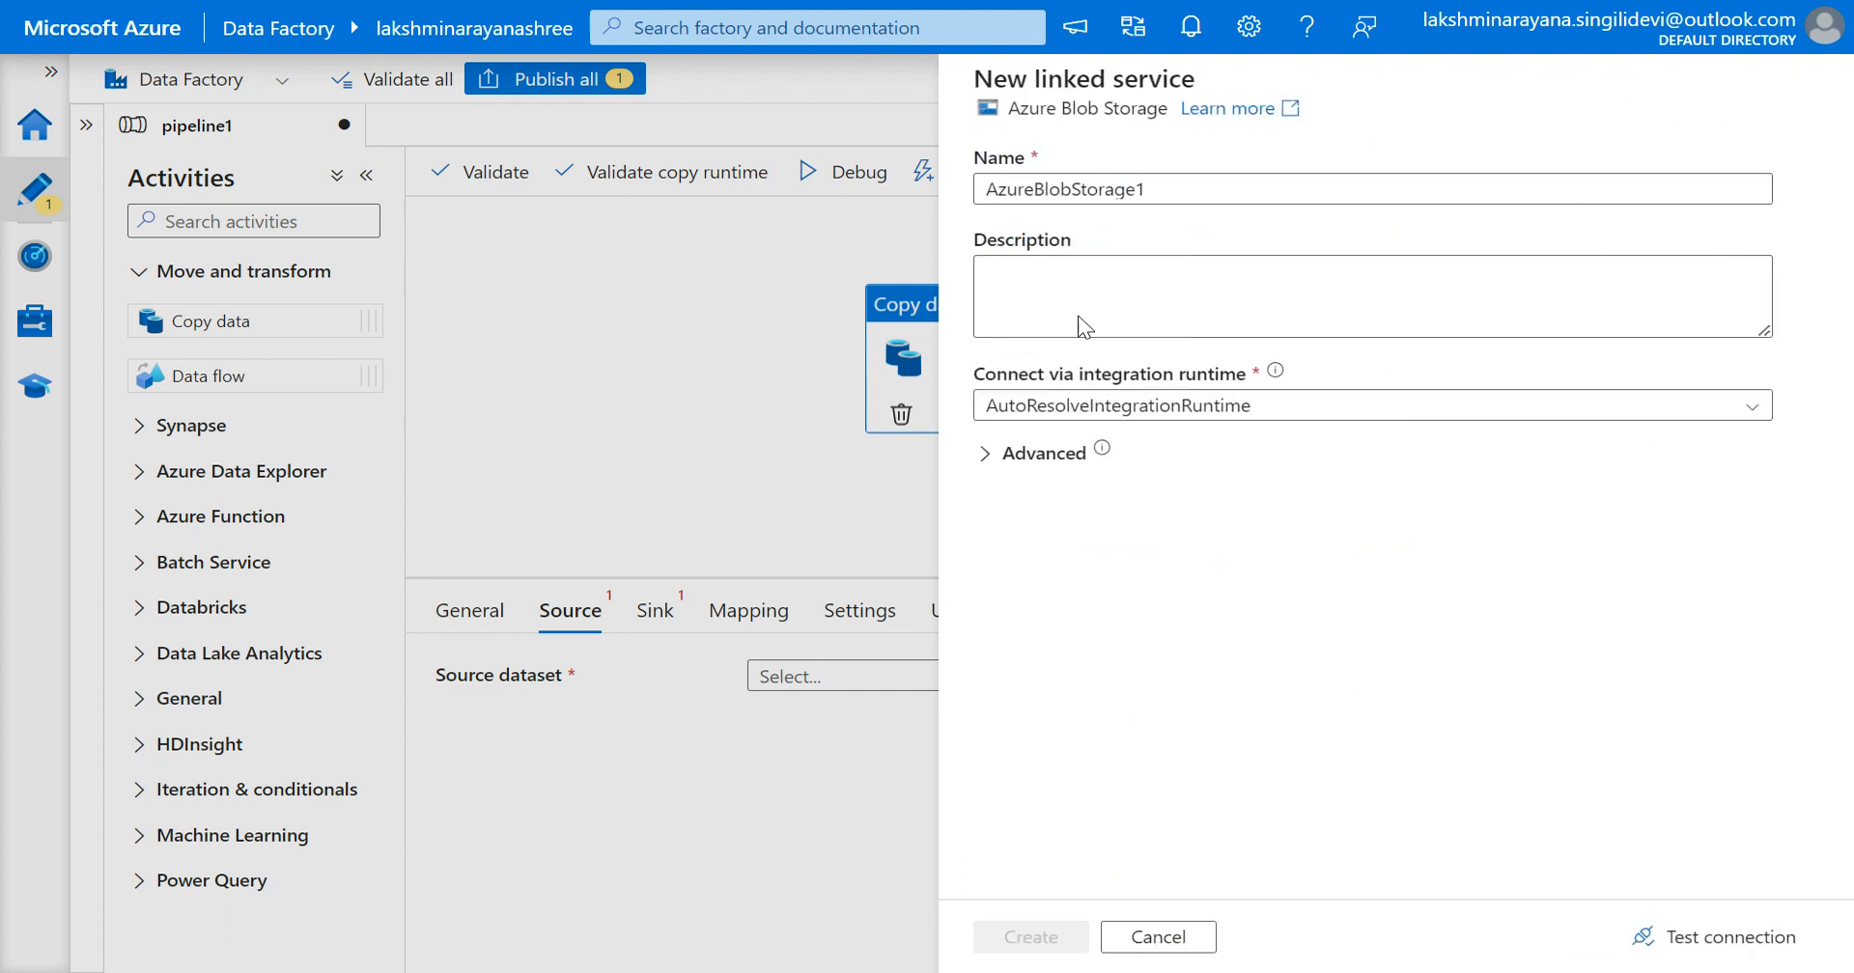
scroll(1192, 482, "down", 3)
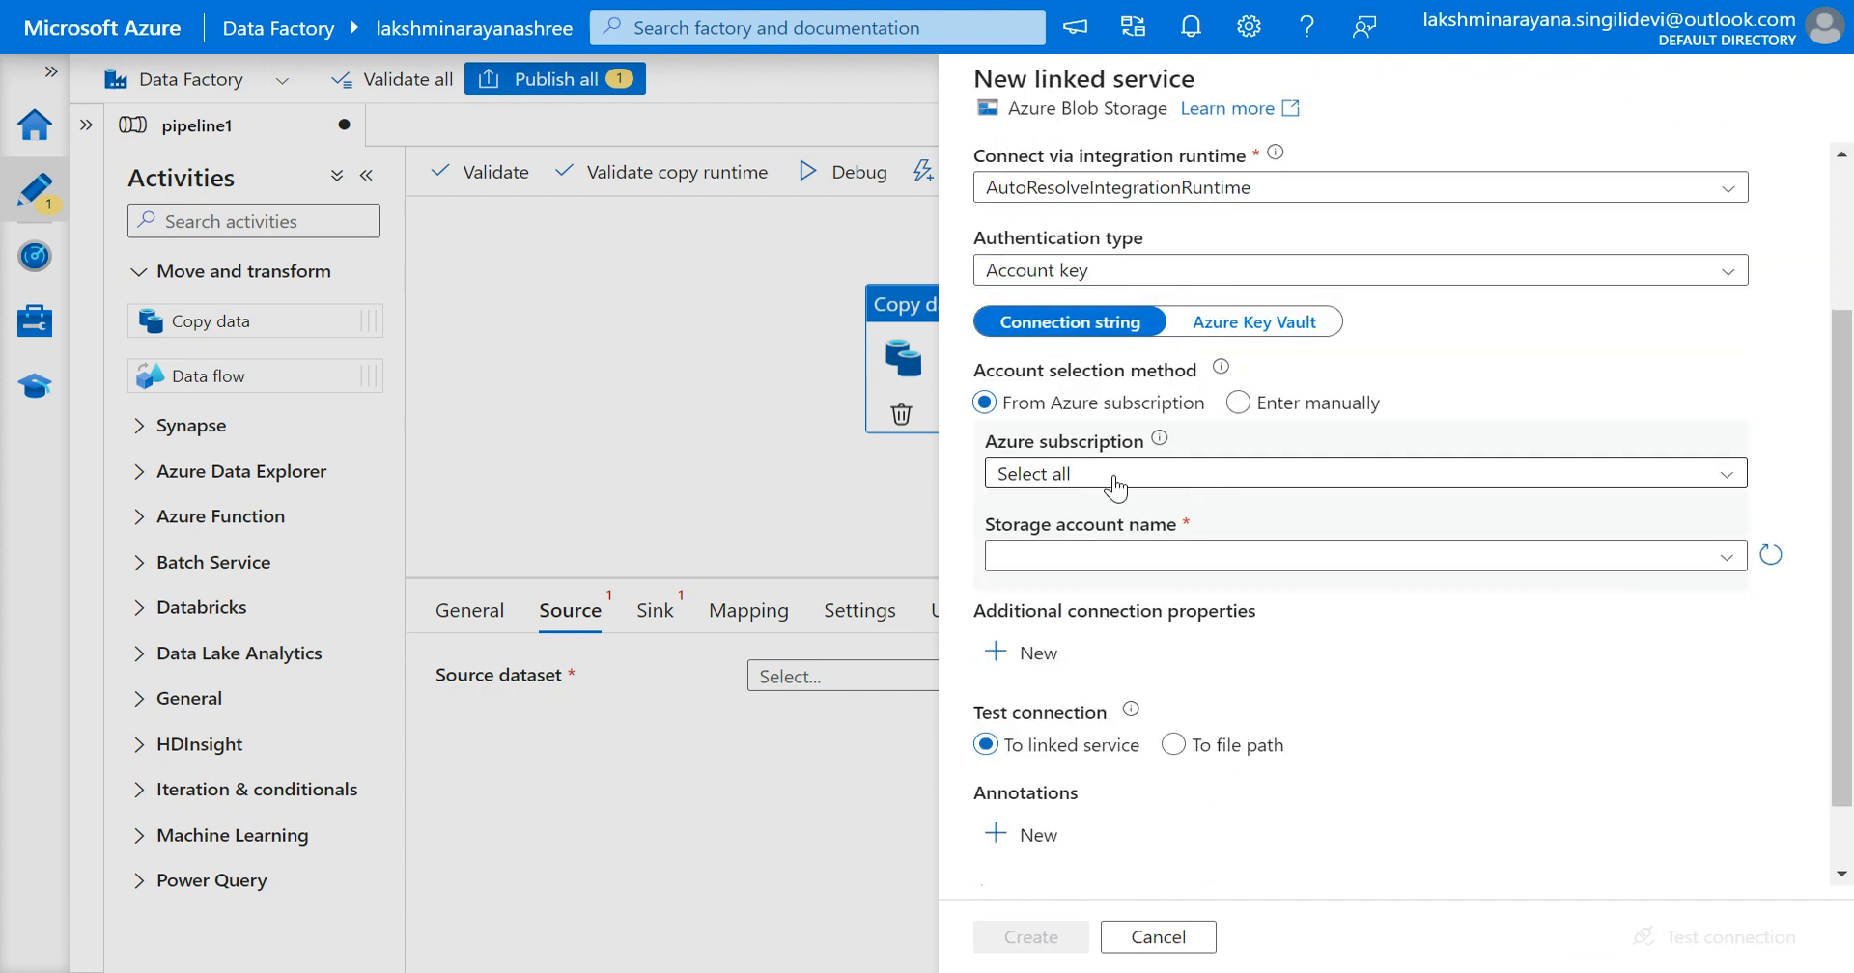
left_click(1112, 476)
left_click(1063, 551)
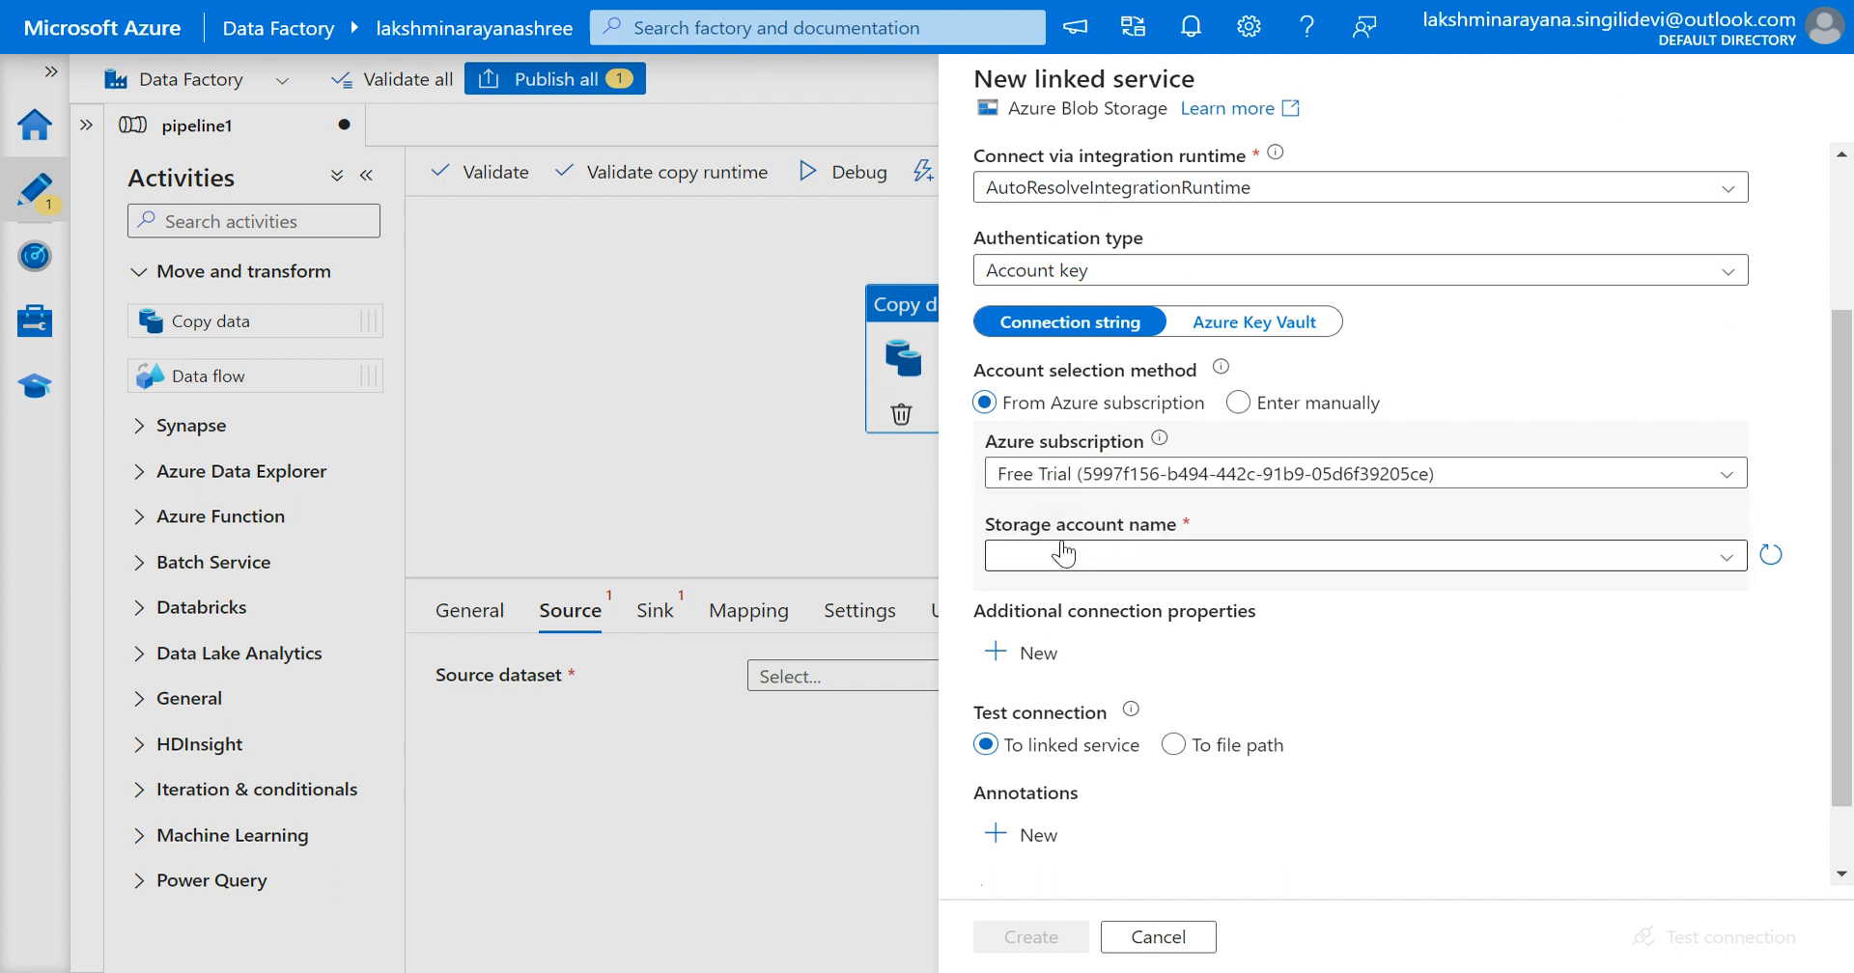
left_click(1063, 553)
left_click(1057, 589)
scroll(1056, 591, "down", 1)
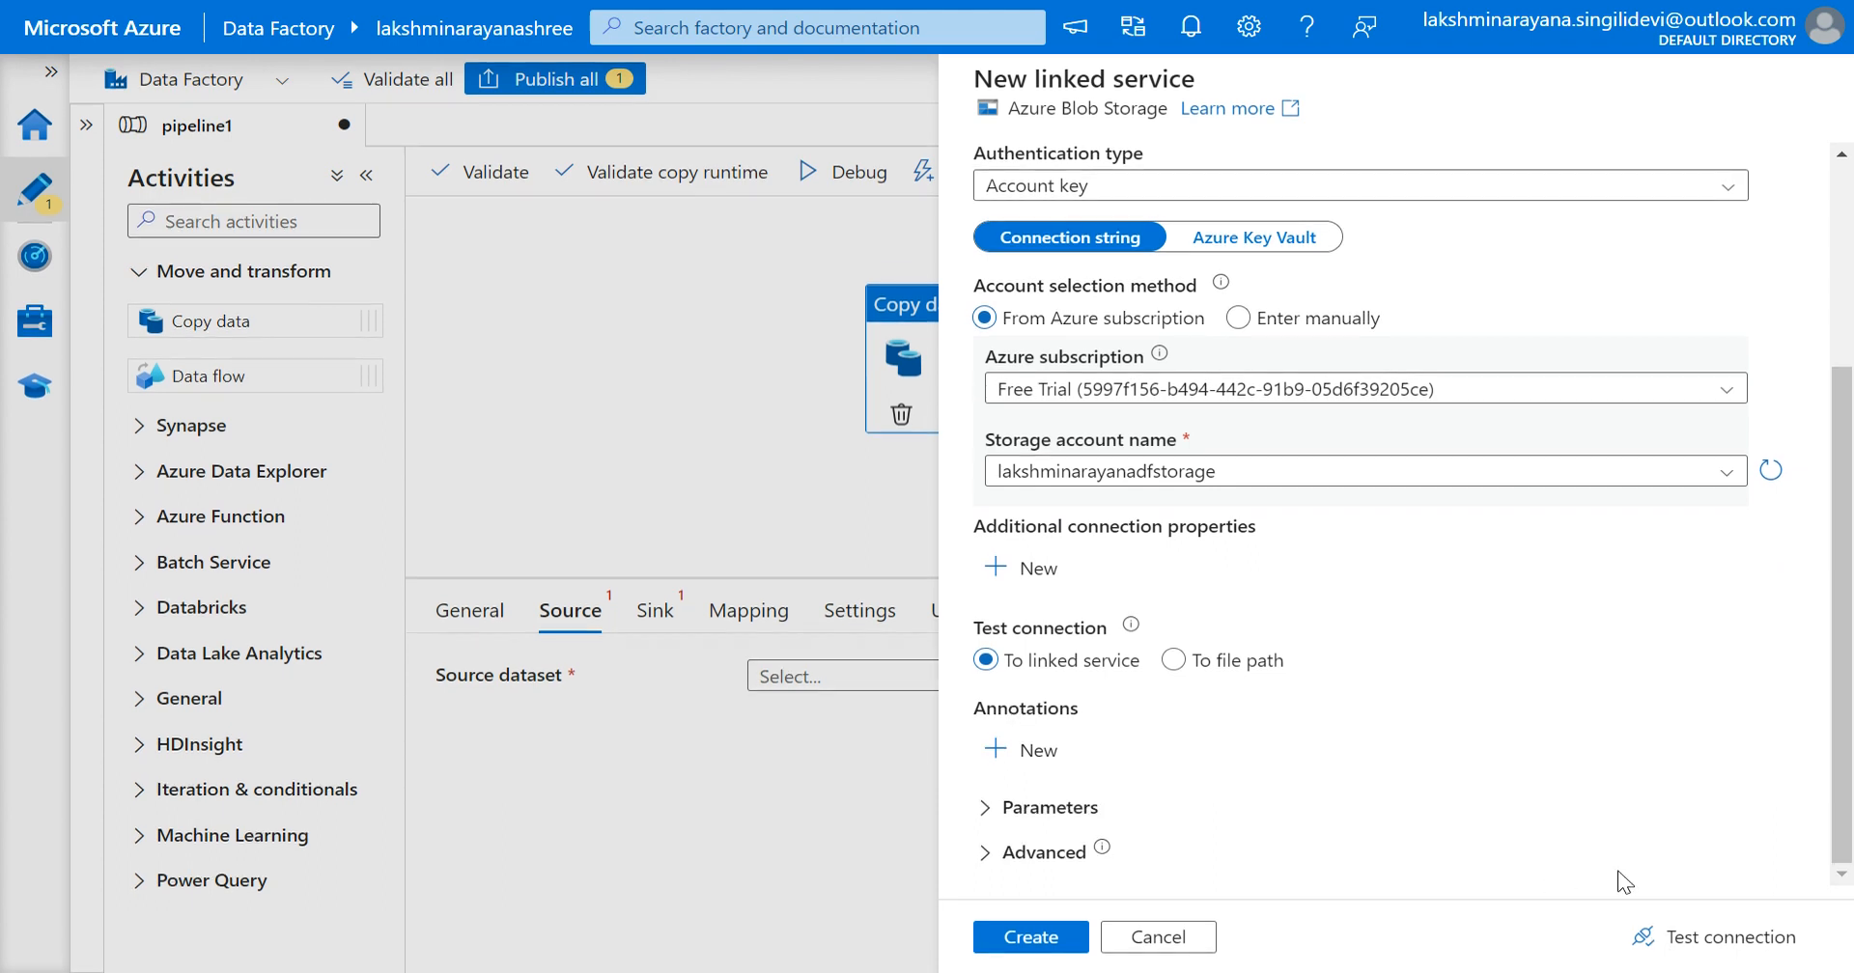
left_click(1650, 934)
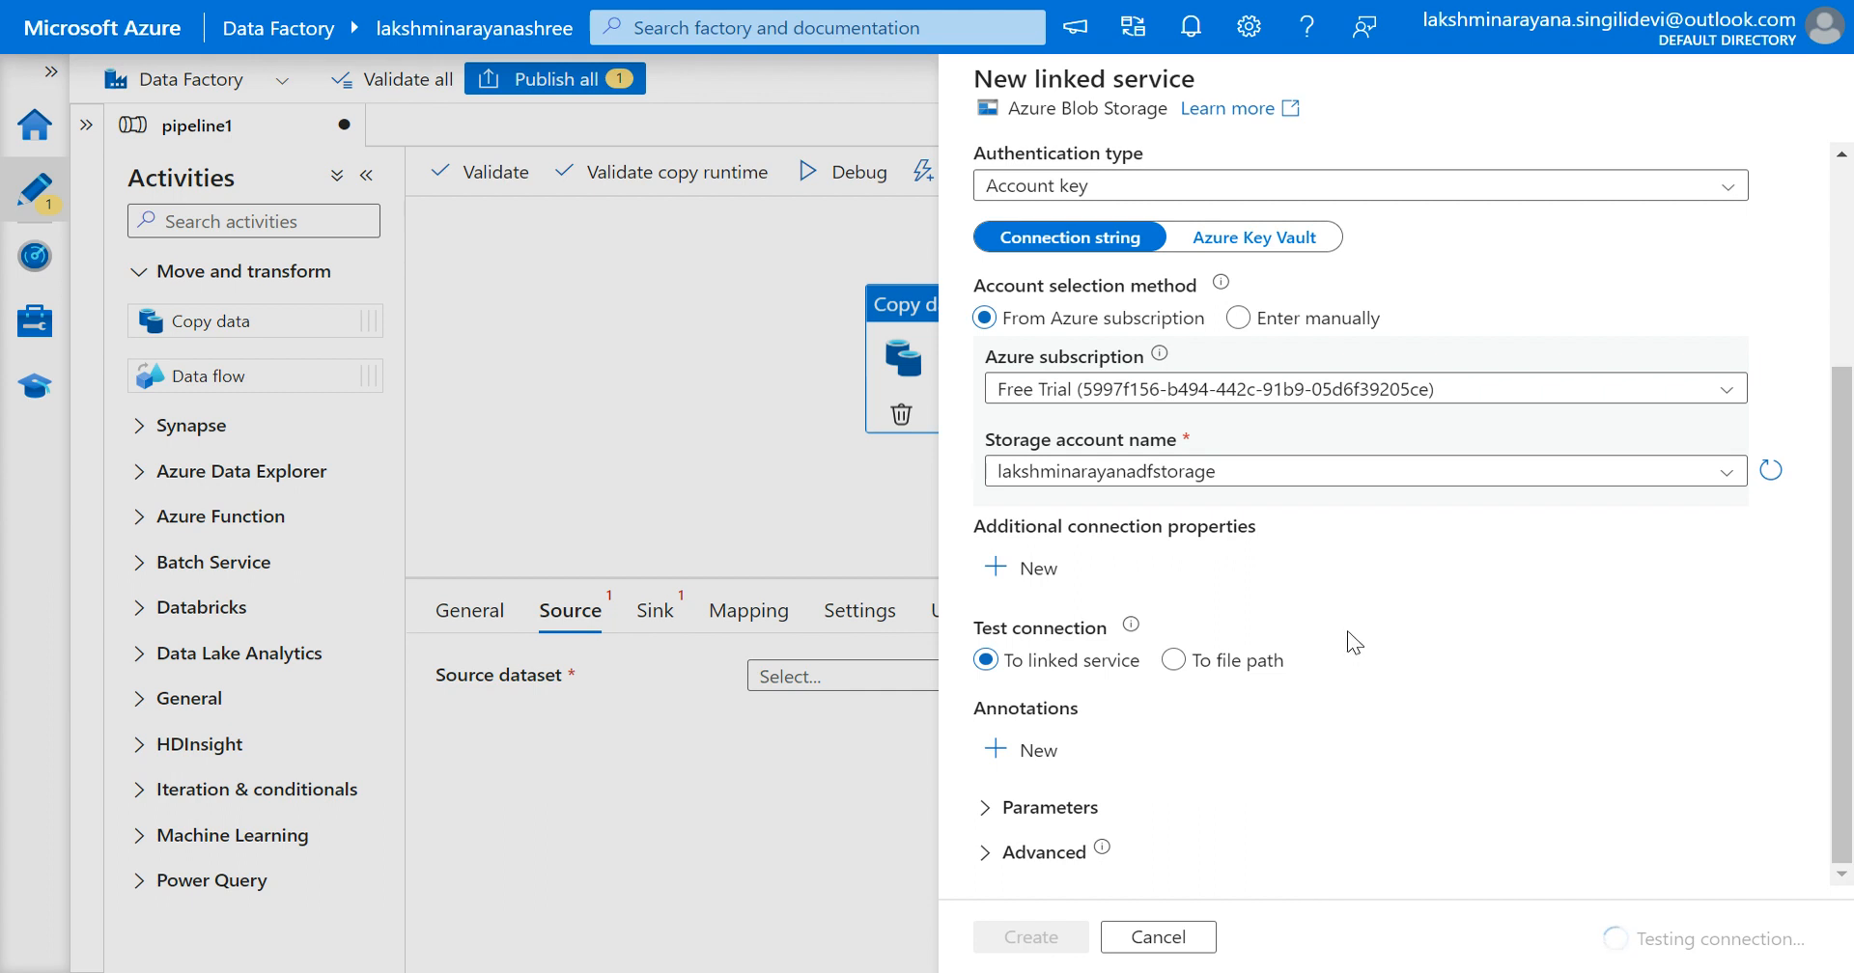
scroll(1354, 642, "up", 1)
scroll(1354, 642, "up", 4)
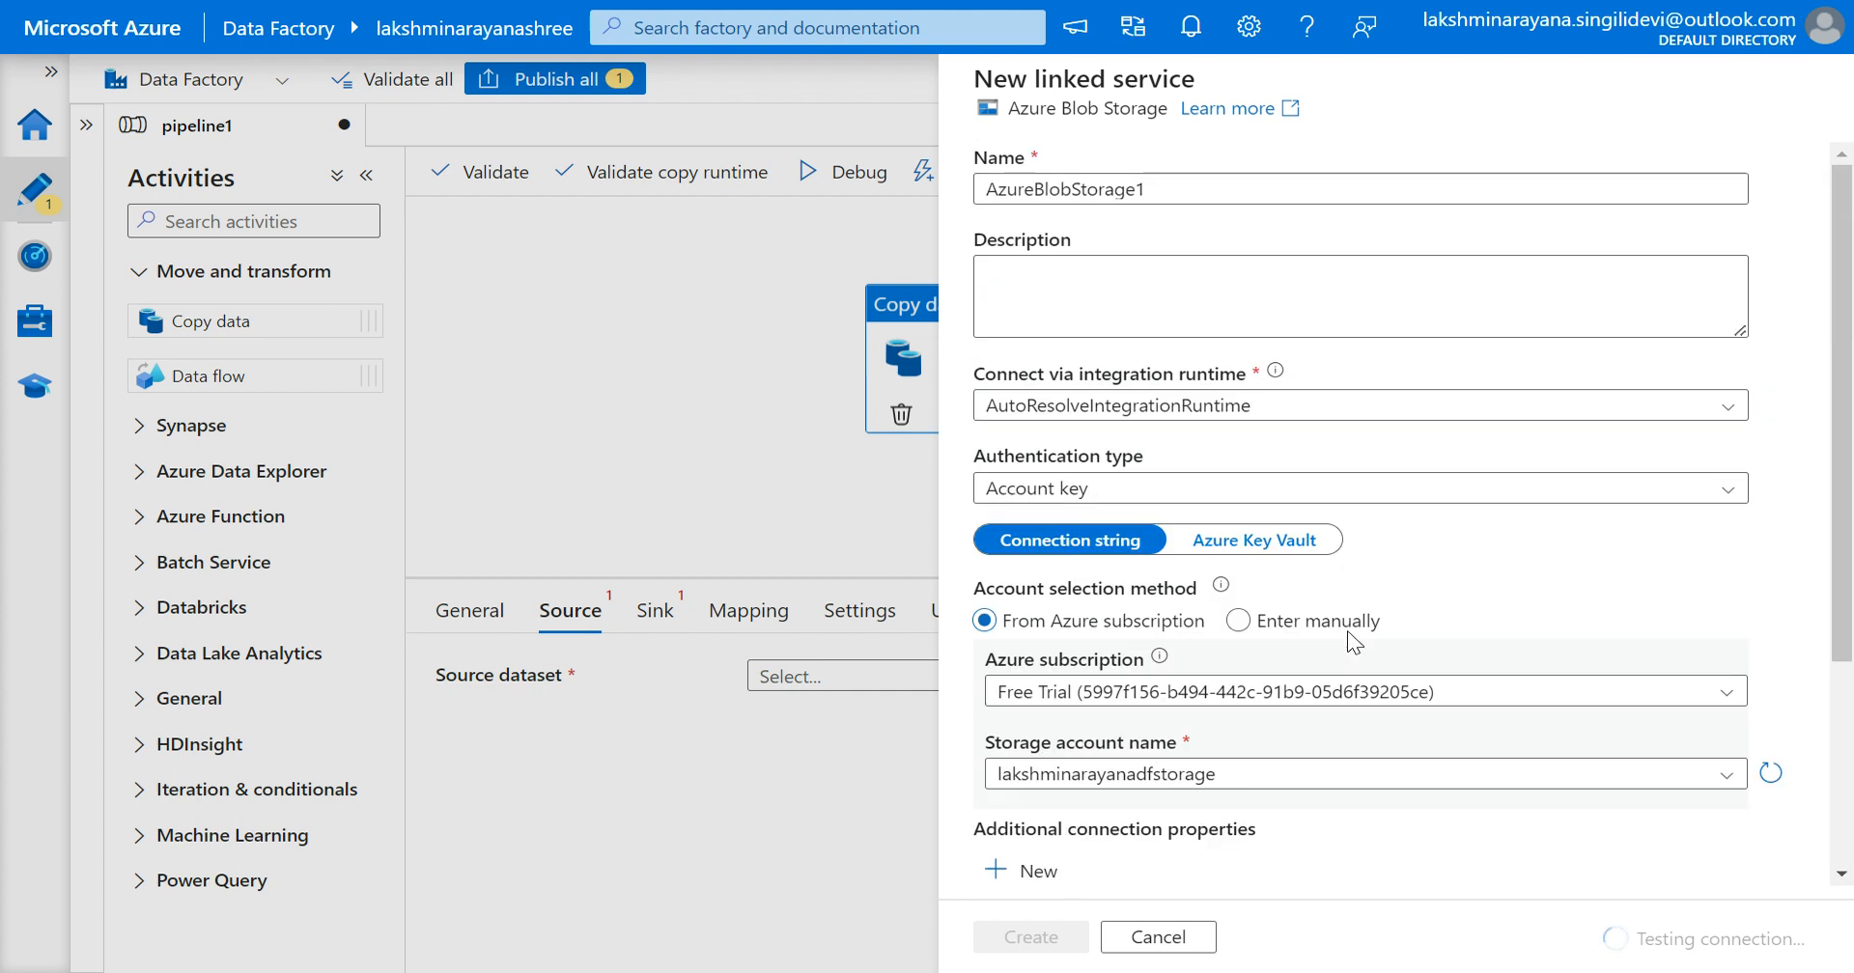
scroll(1238, 623, "down", 5)
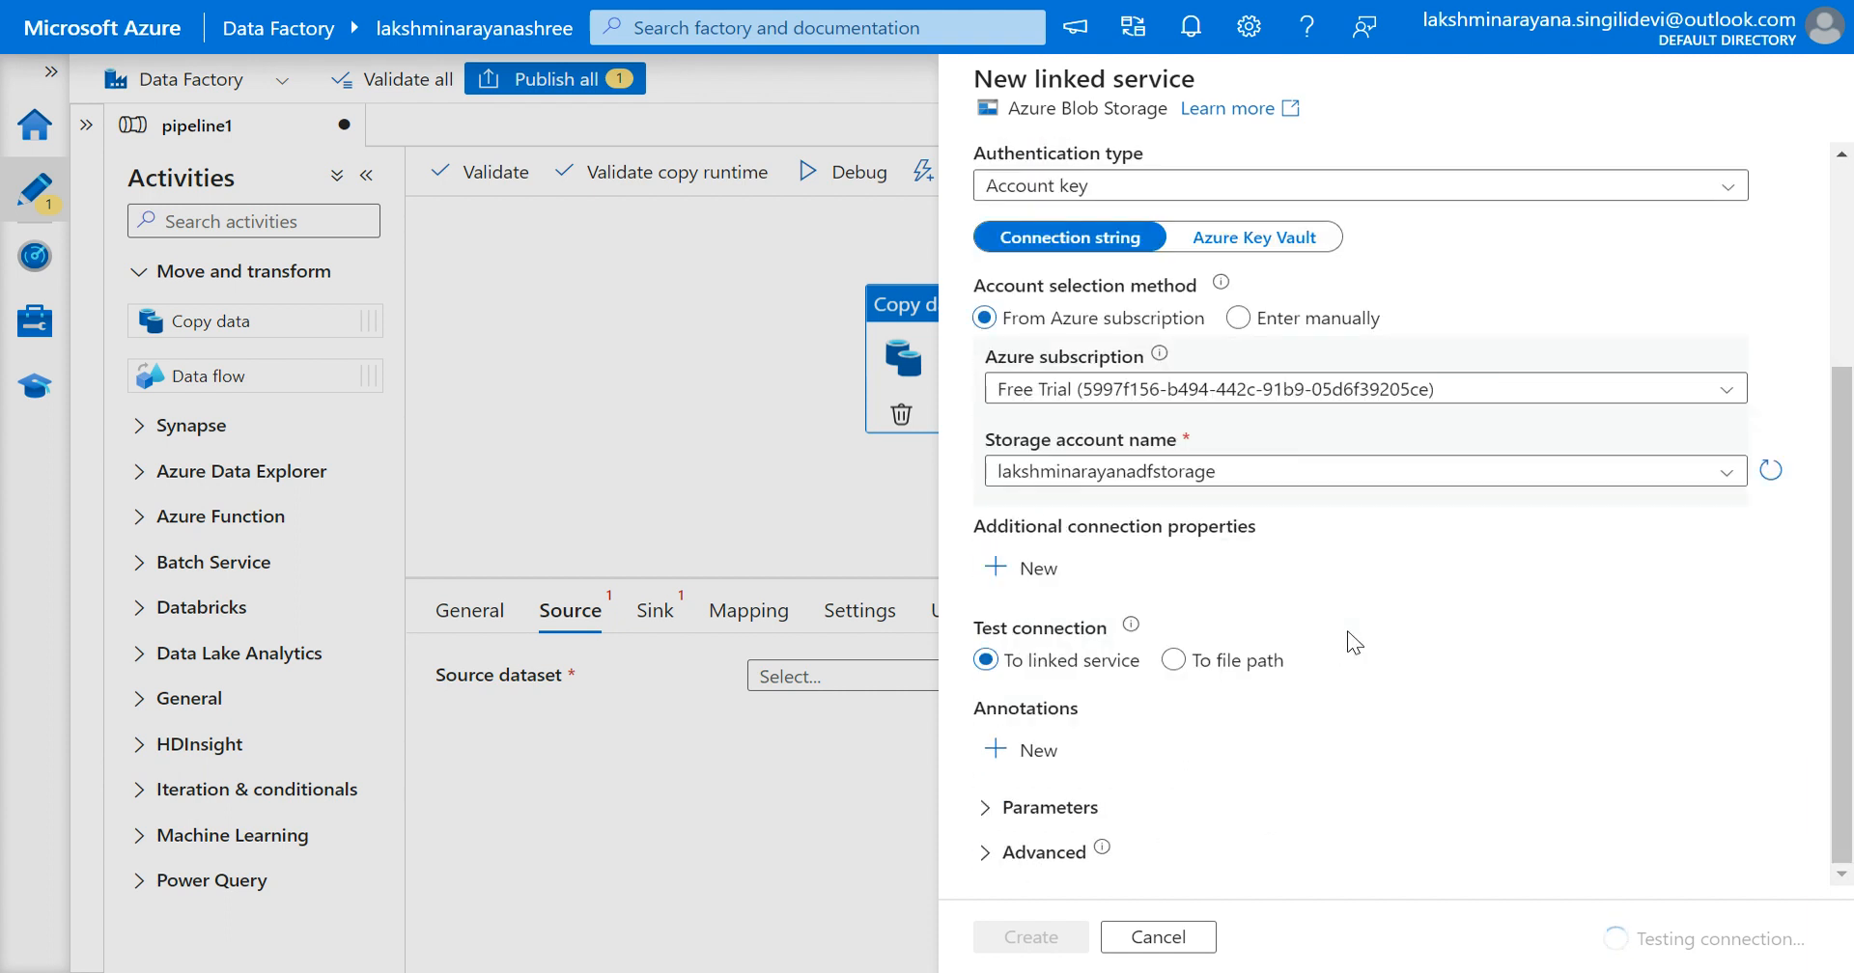
left_click(1142, 945)
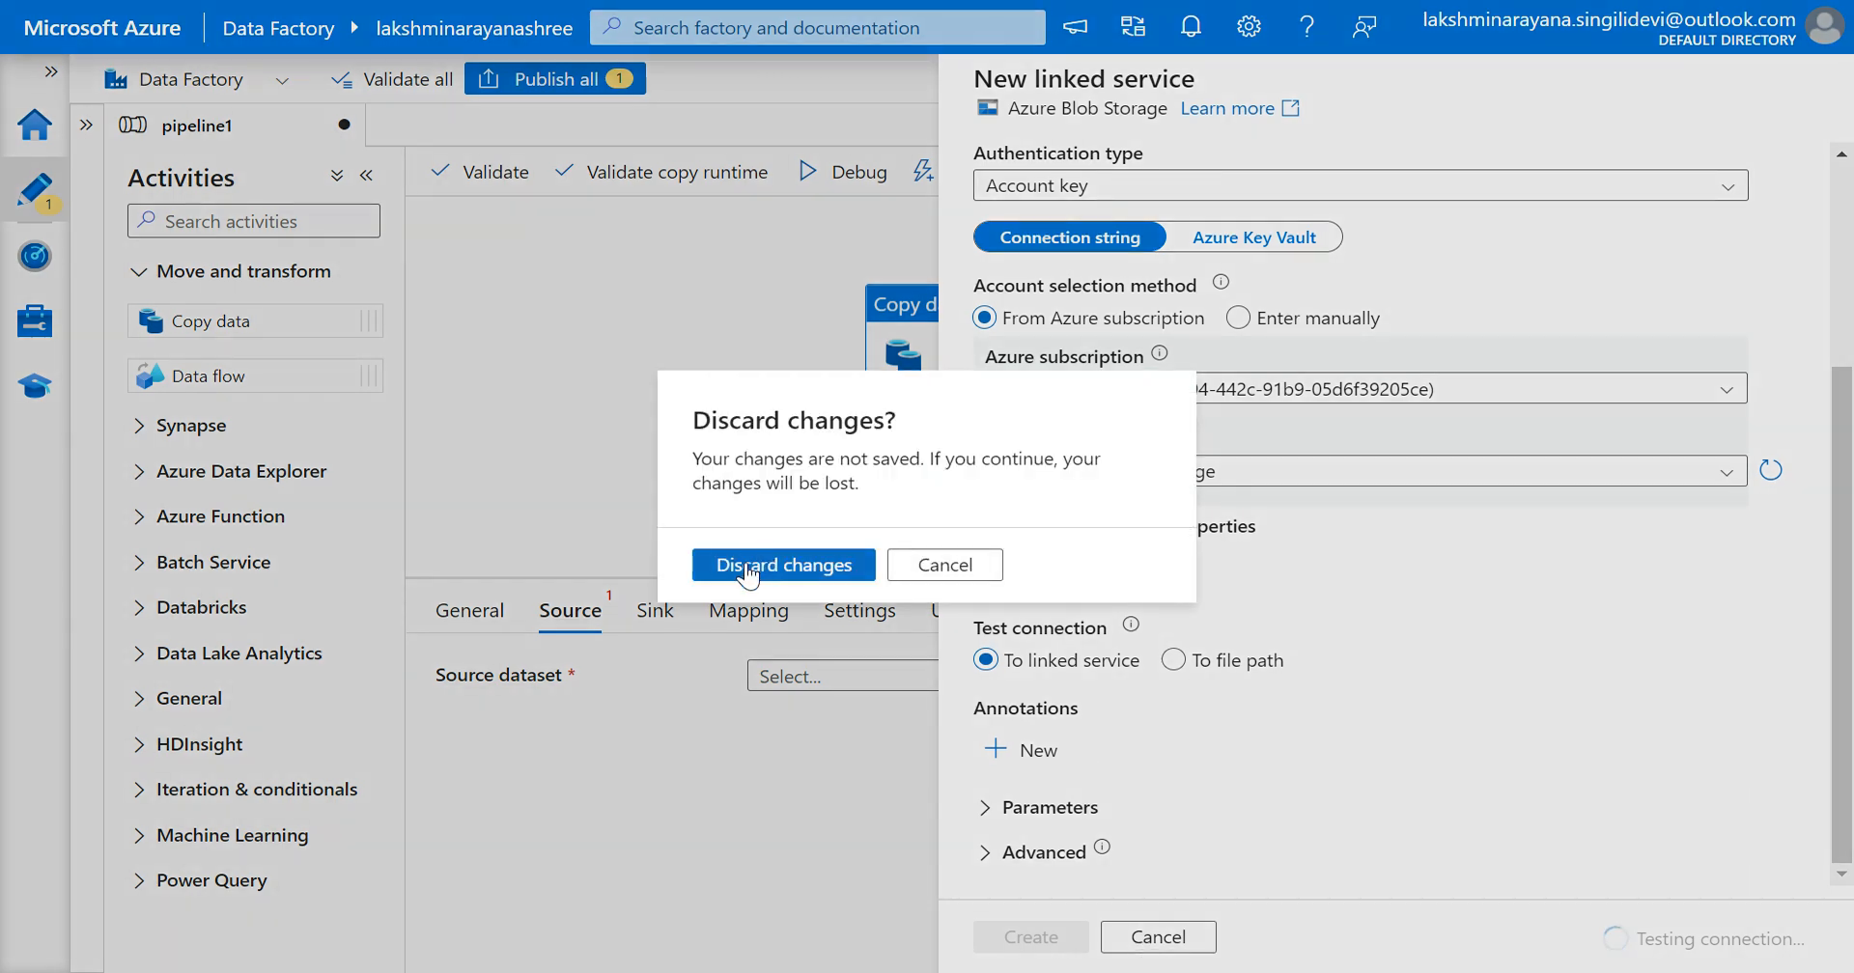
left_click(745, 562)
Step: Create linked service AzureBlobStorage1 for the Free Trial subscription's storage account after a successful connection test
left_click(1157, 253)
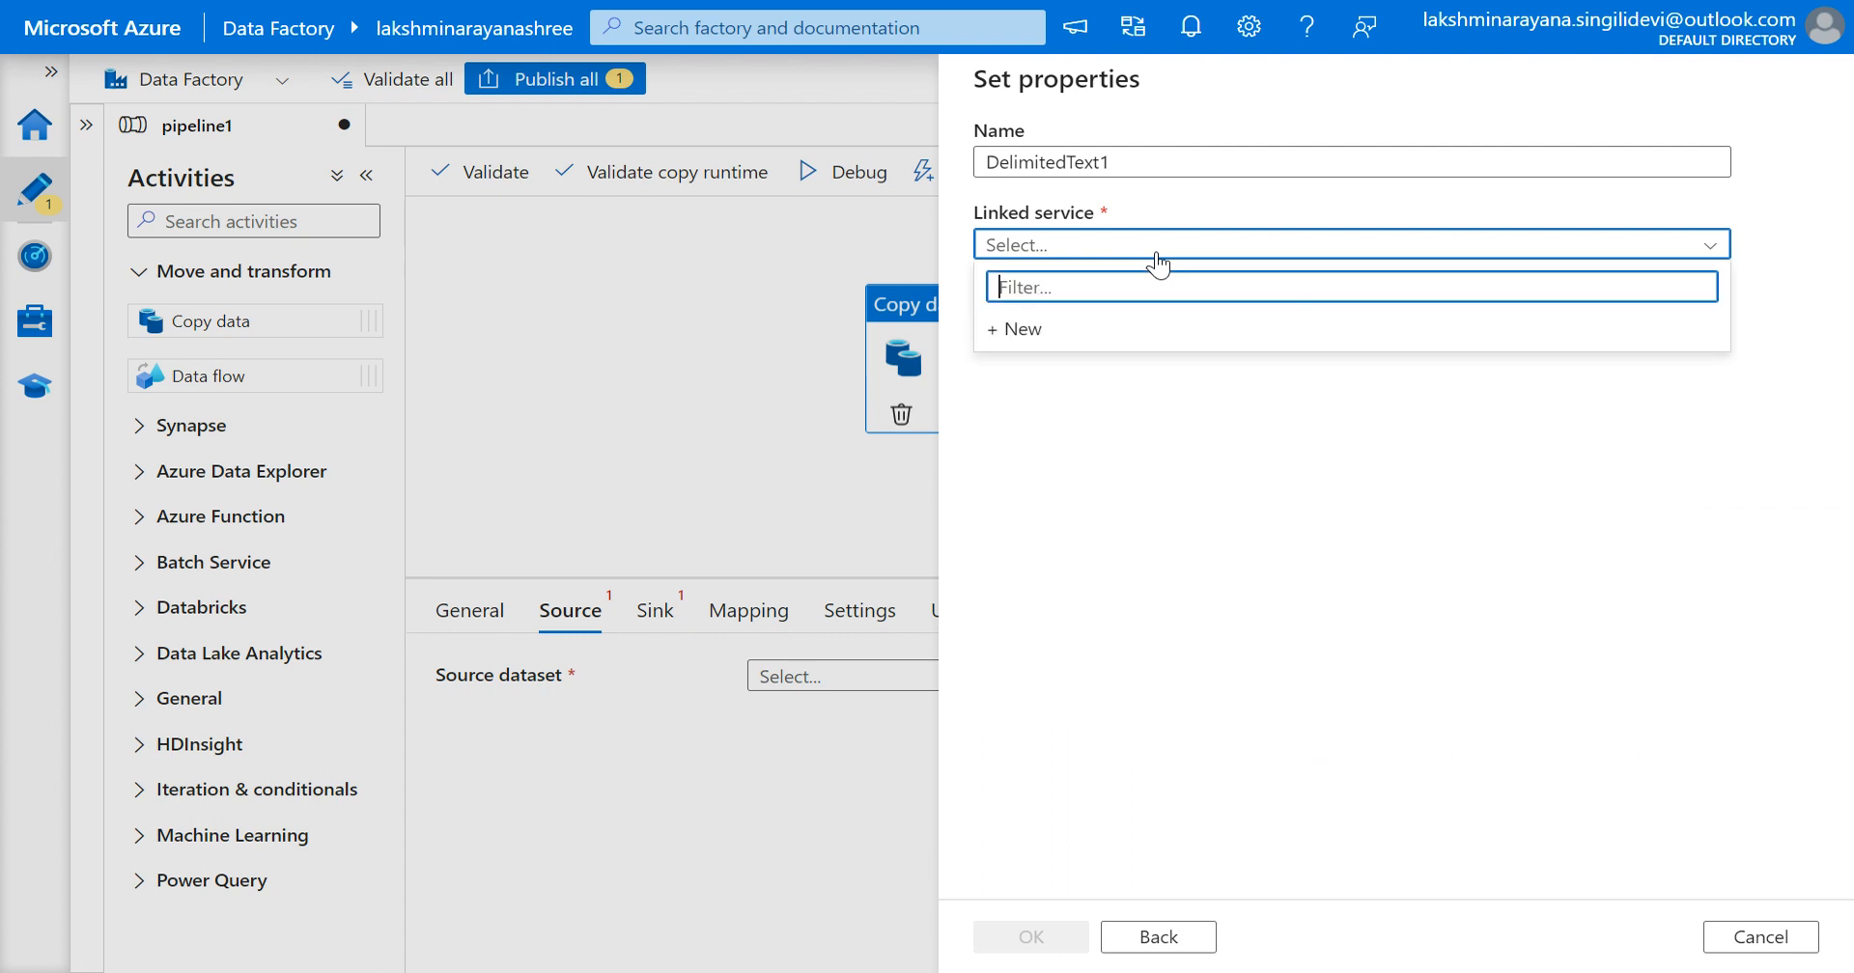
left_click(1009, 330)
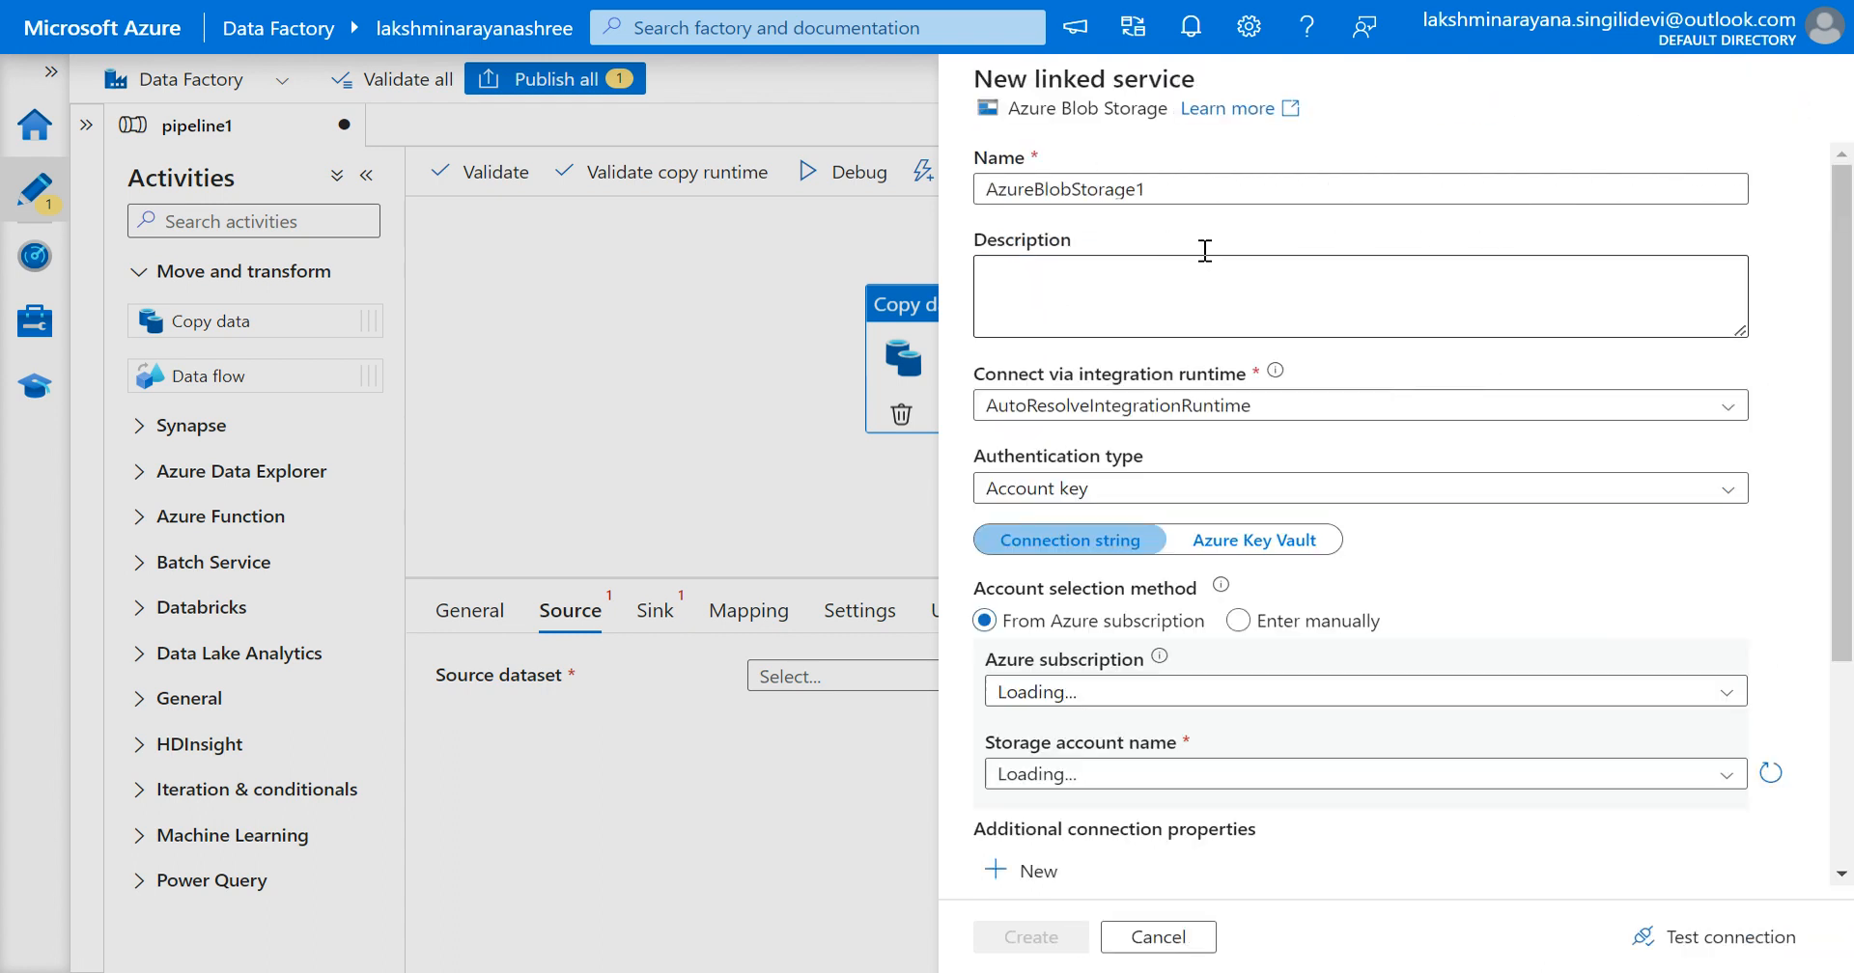
scroll(1091, 627, "down", 2)
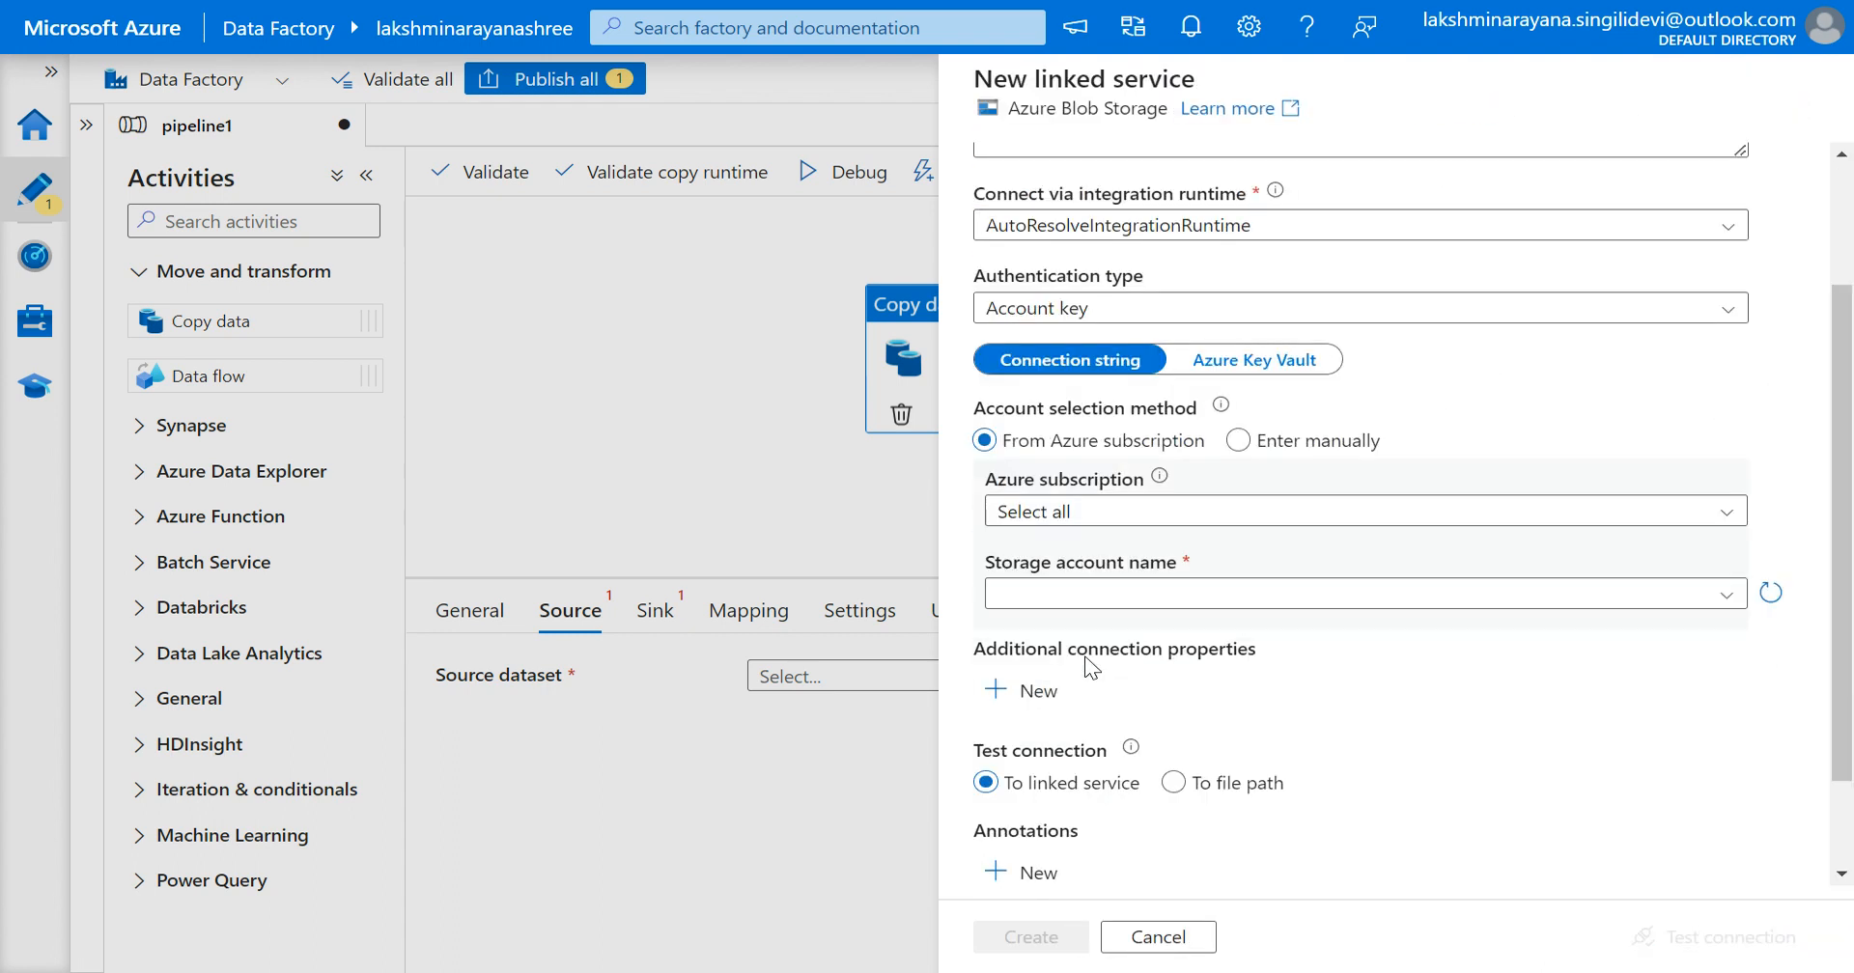
left_click(1066, 517)
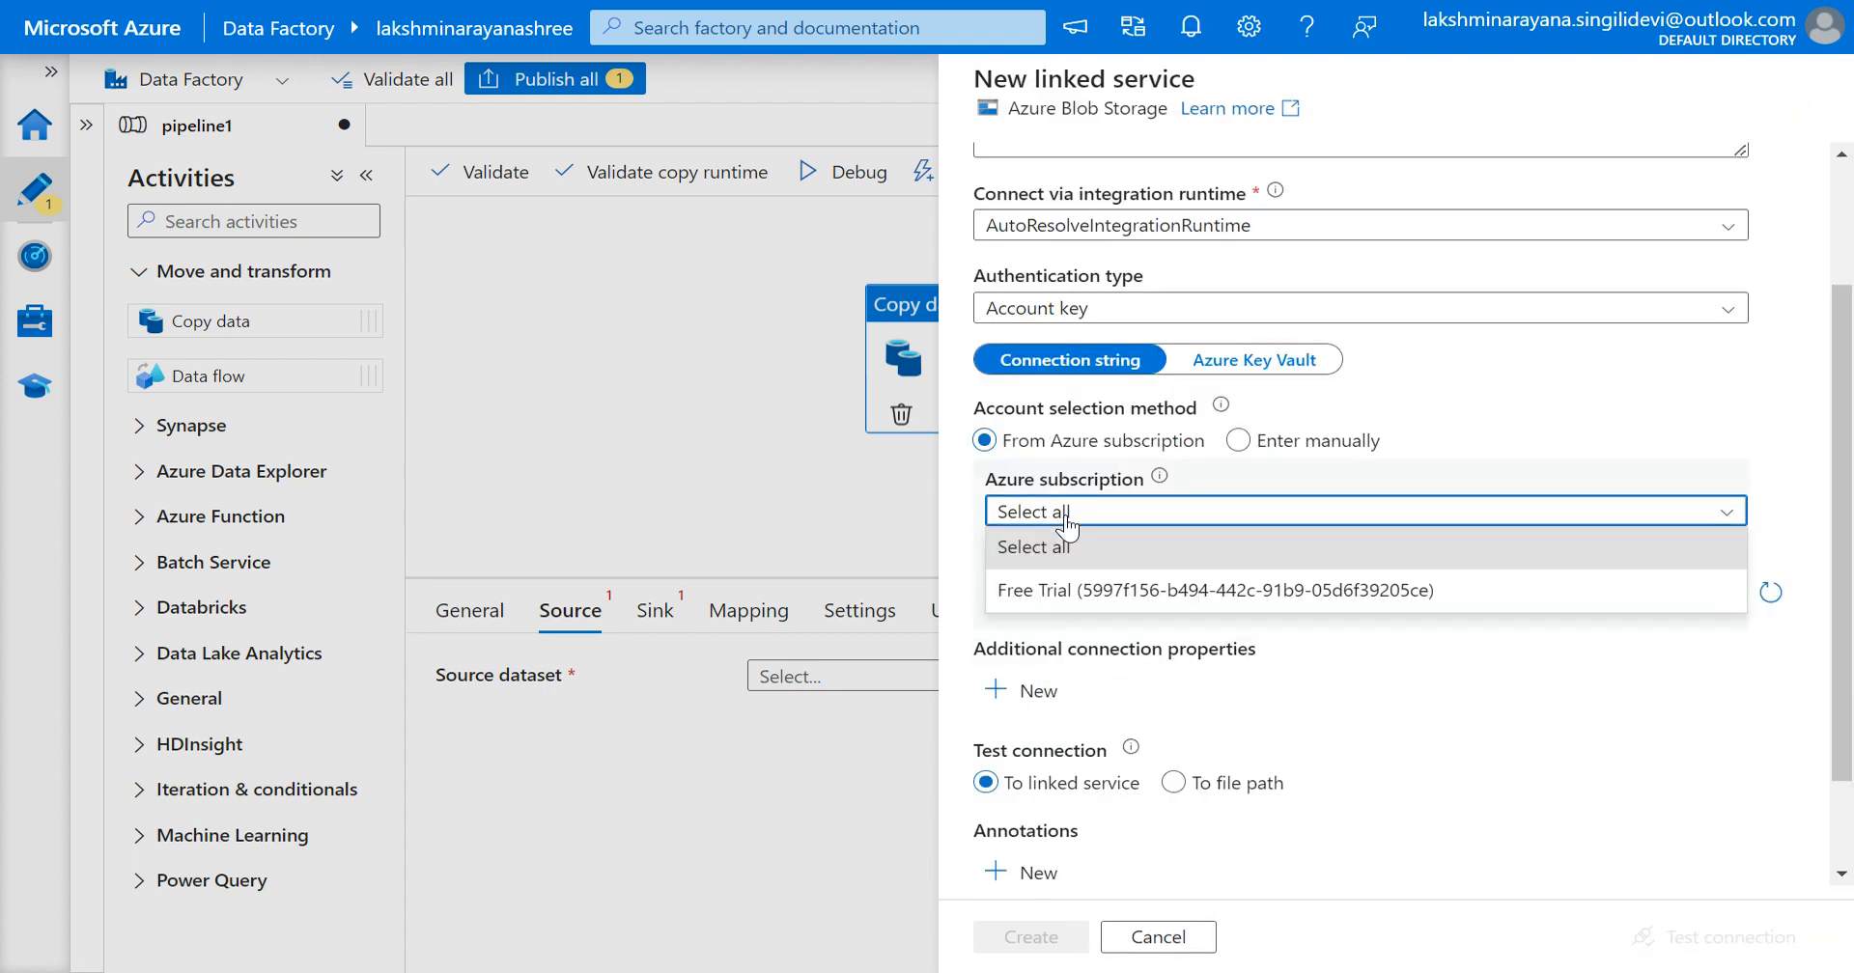
left_click(1062, 605)
left_click(1062, 605)
left_click(1064, 637)
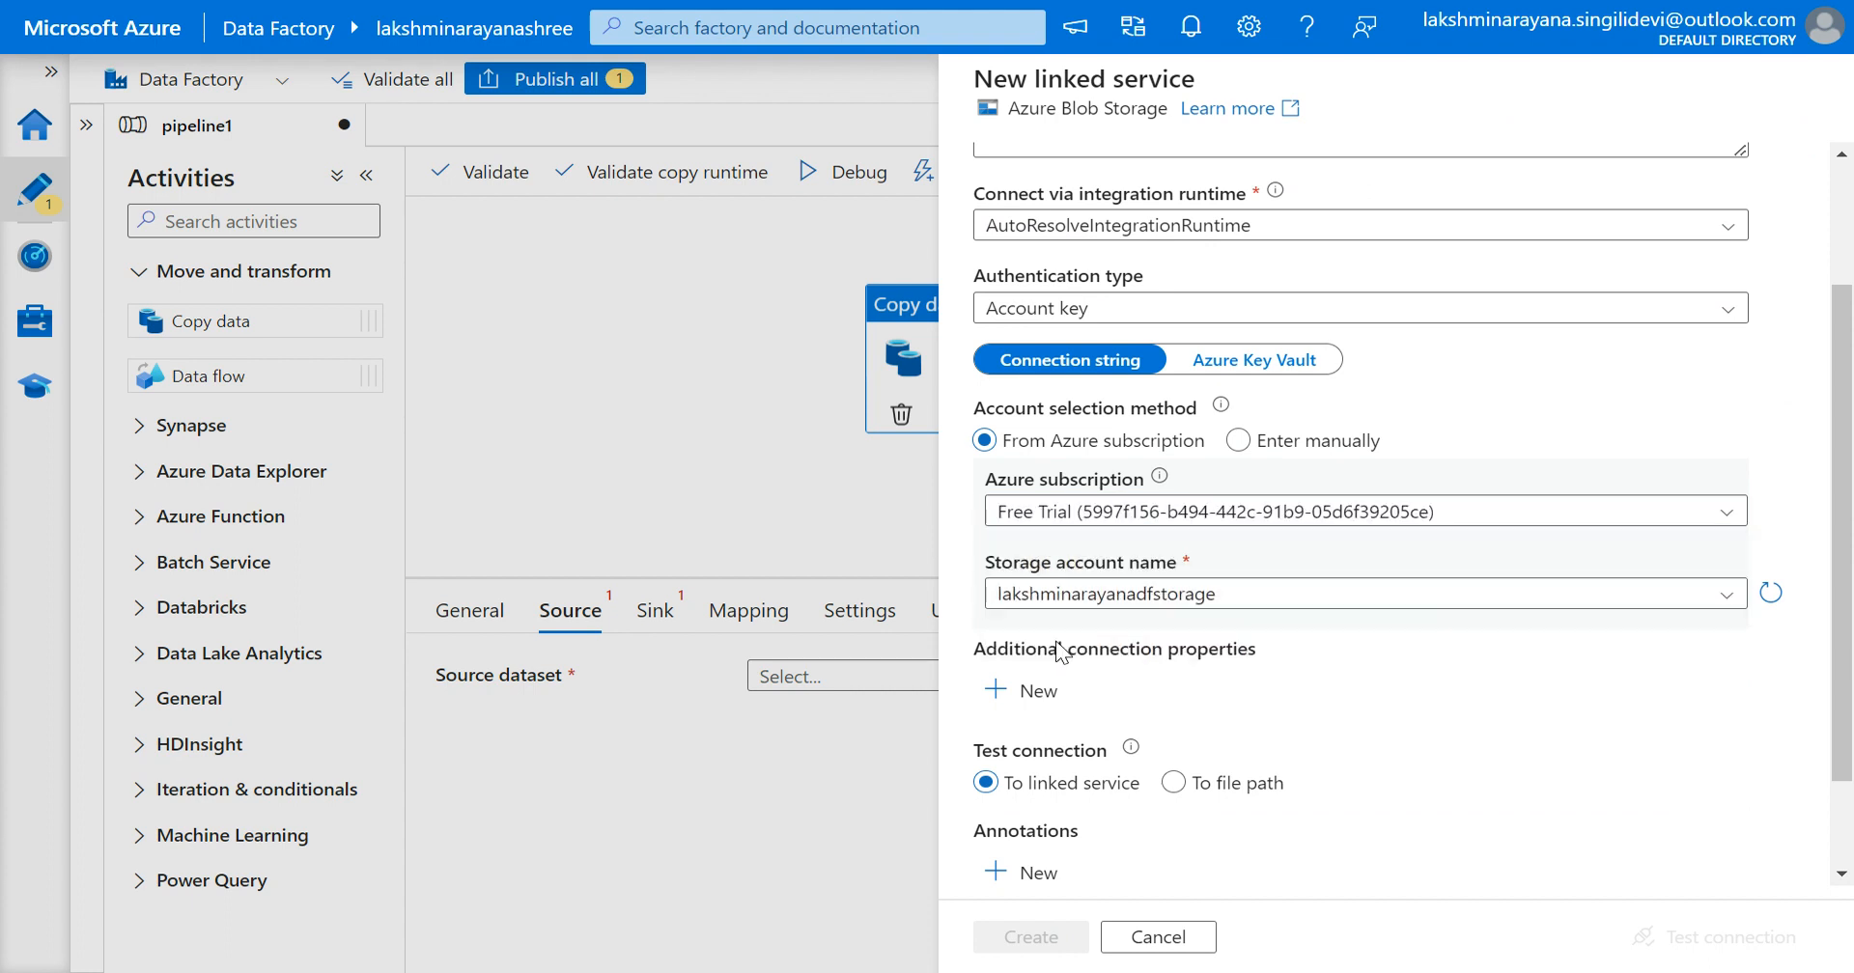
scroll(1153, 790, "down", 1)
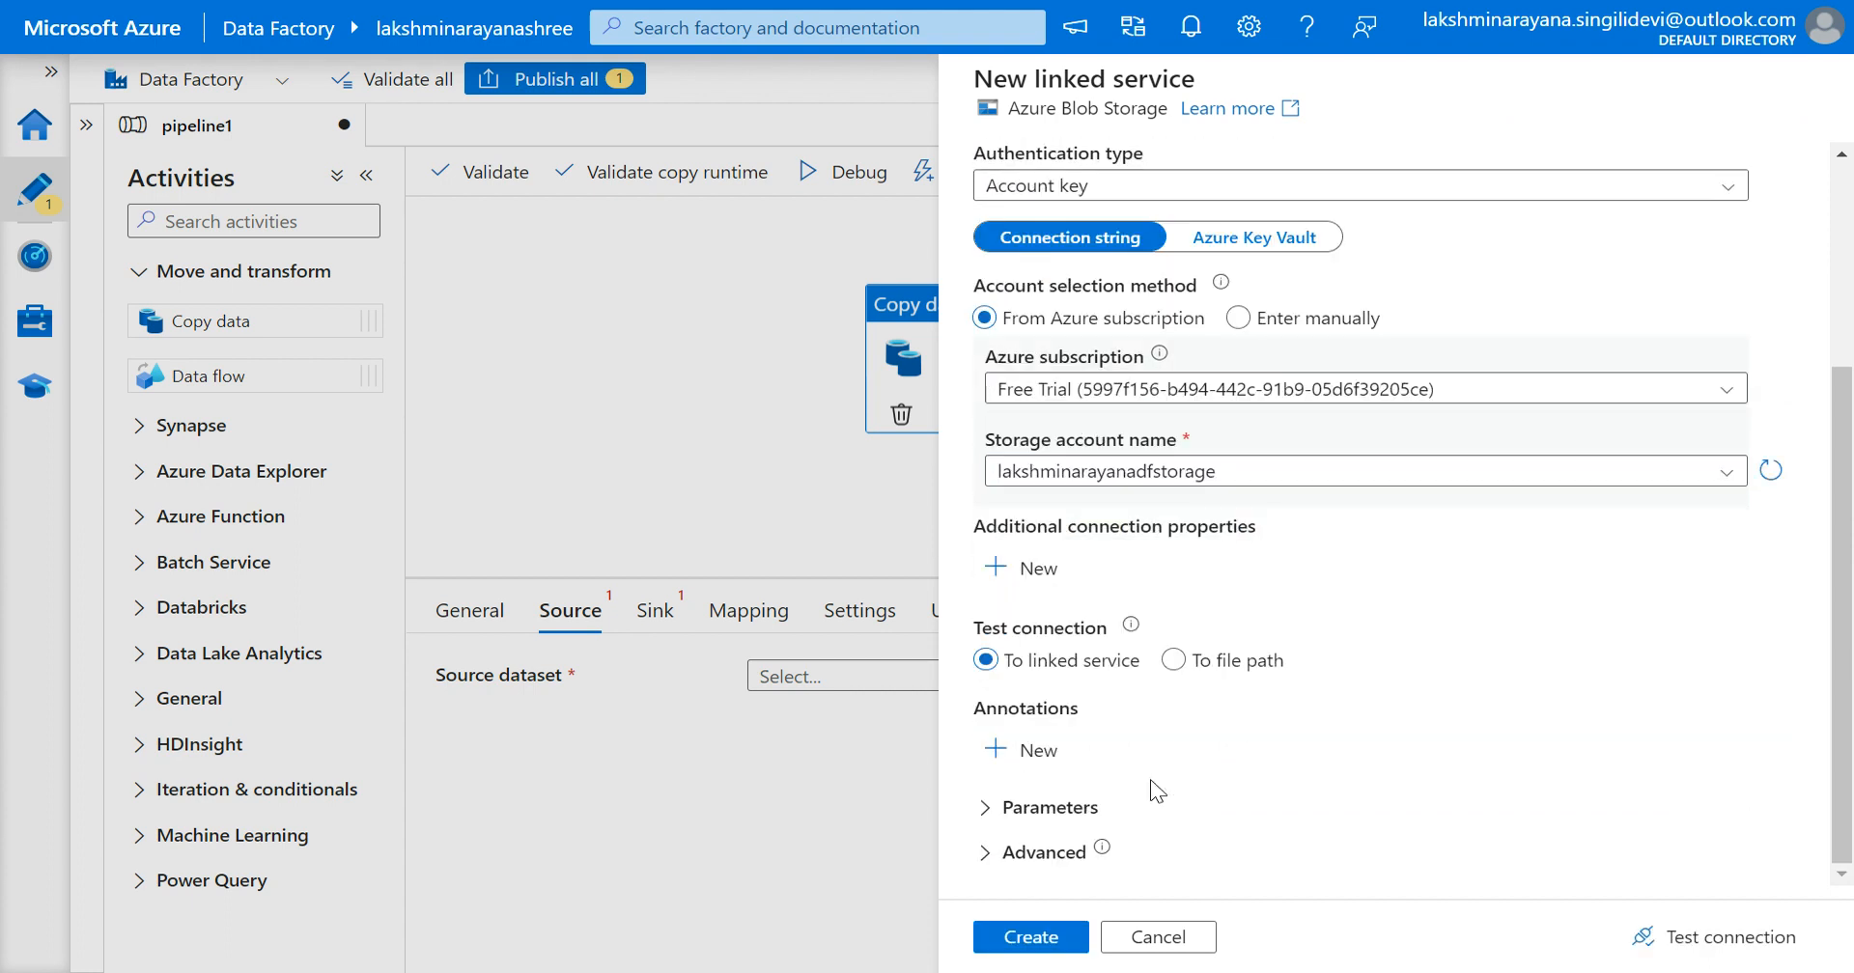
left_click(1633, 942)
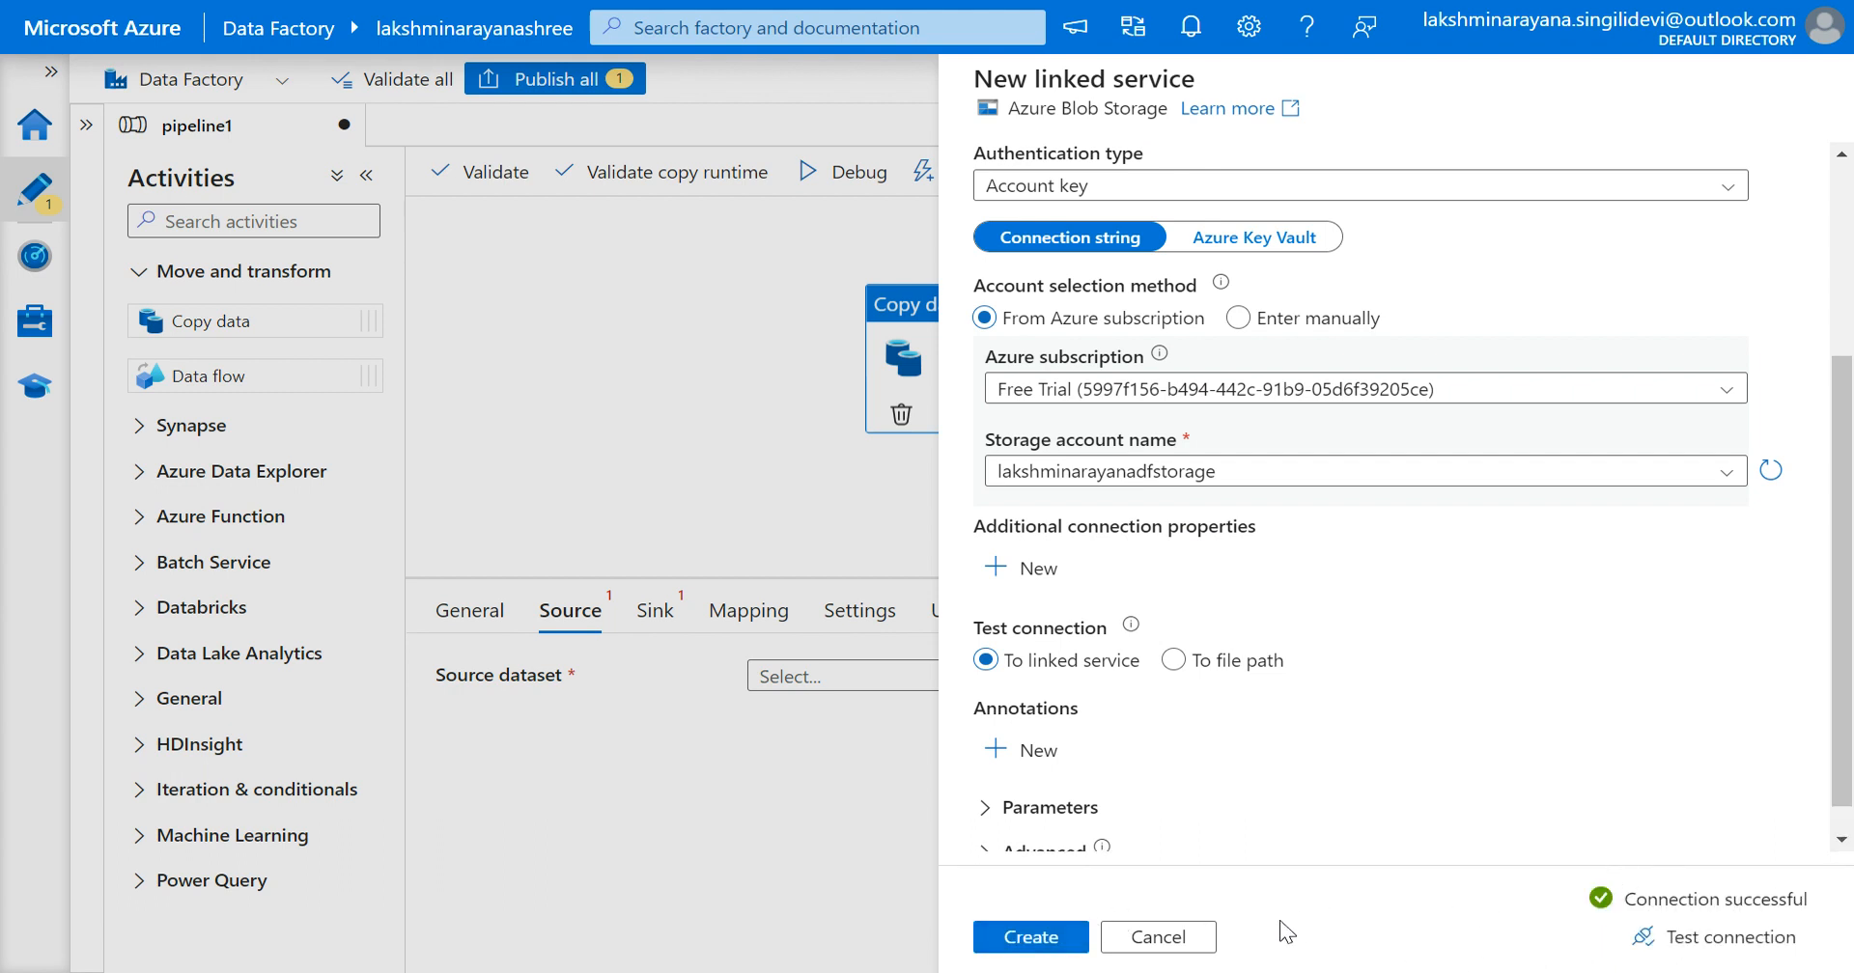
left_click(1026, 939)
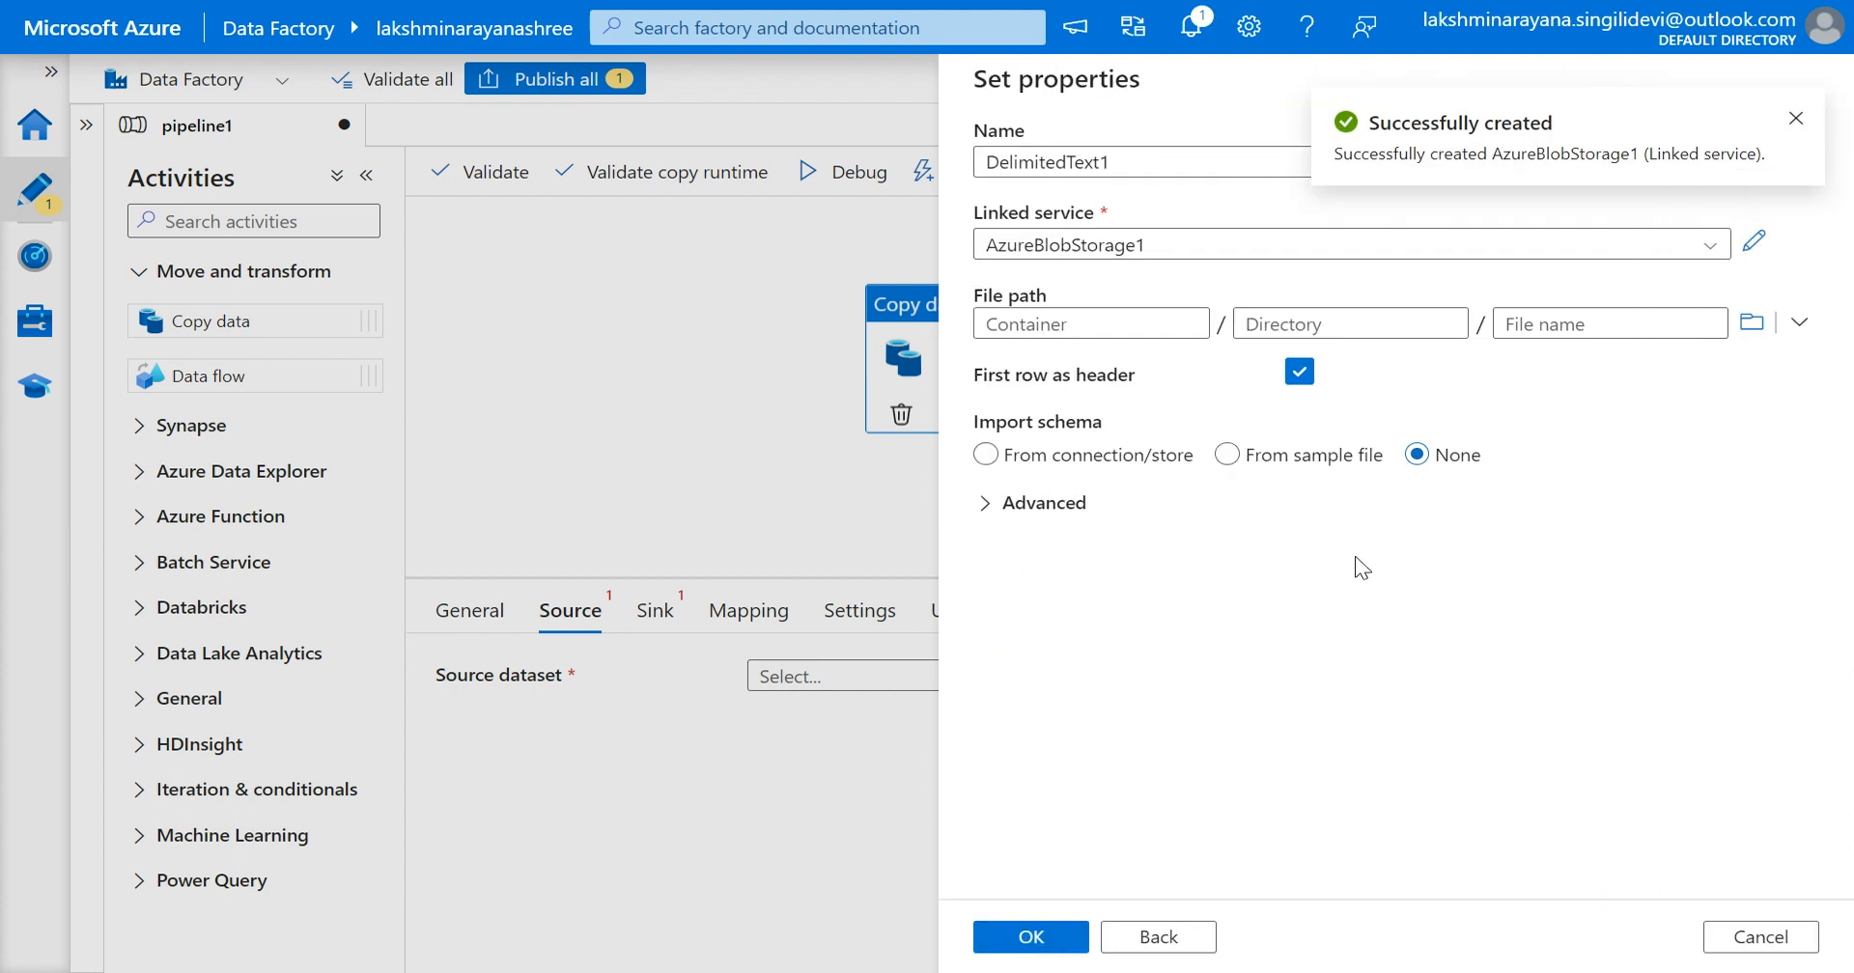
Step: Set DelimitedText1's file path to input/Customers.csv and save the dataset settings
left_click(1752, 322)
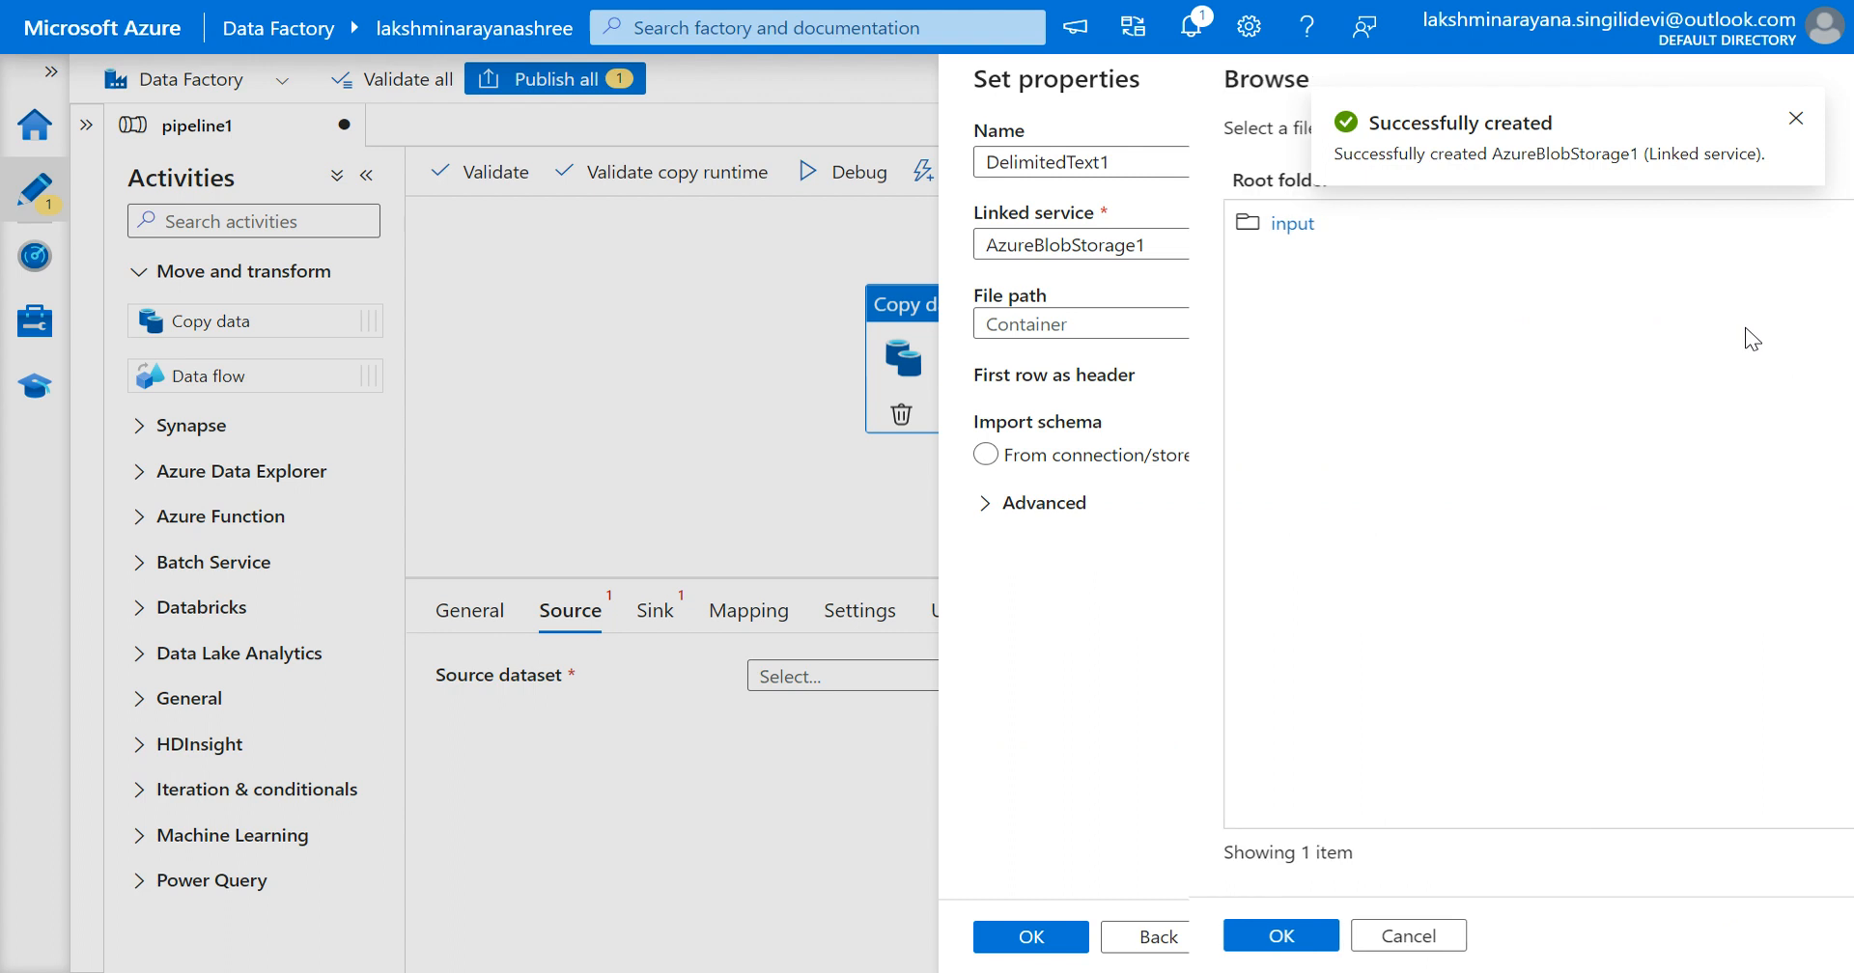
left_click(1039, 224)
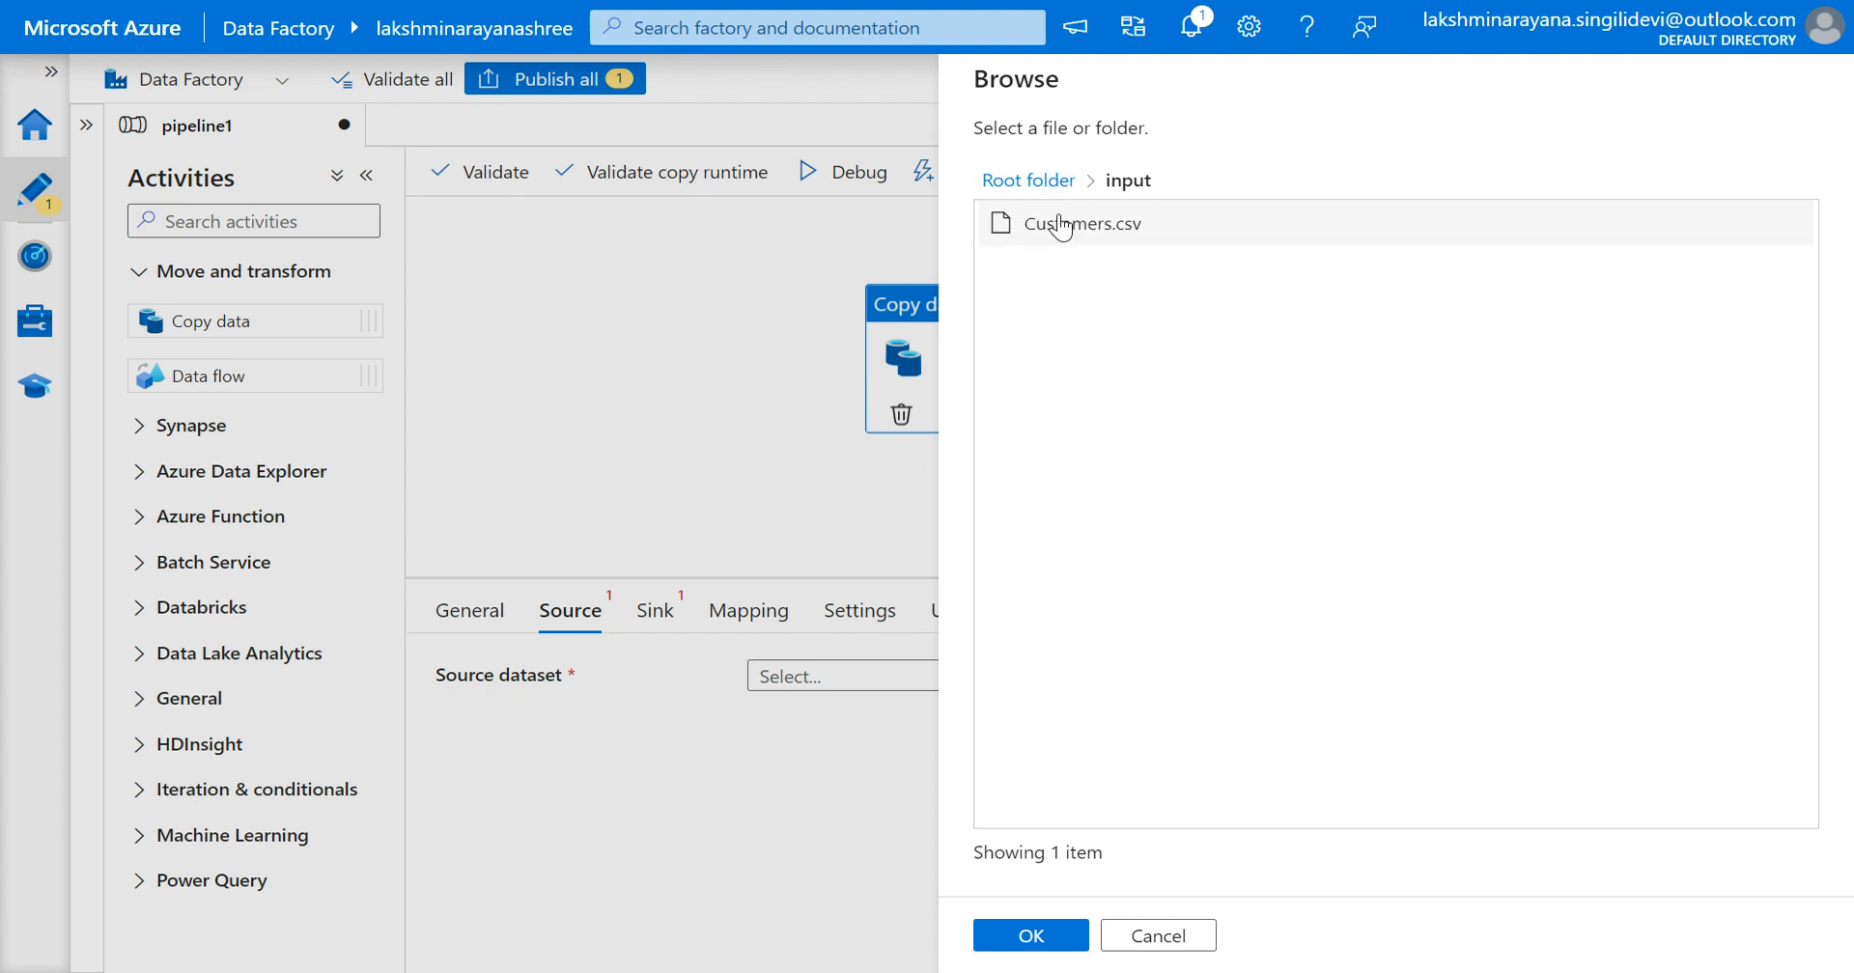
left_click(1062, 225)
left_click(1026, 936)
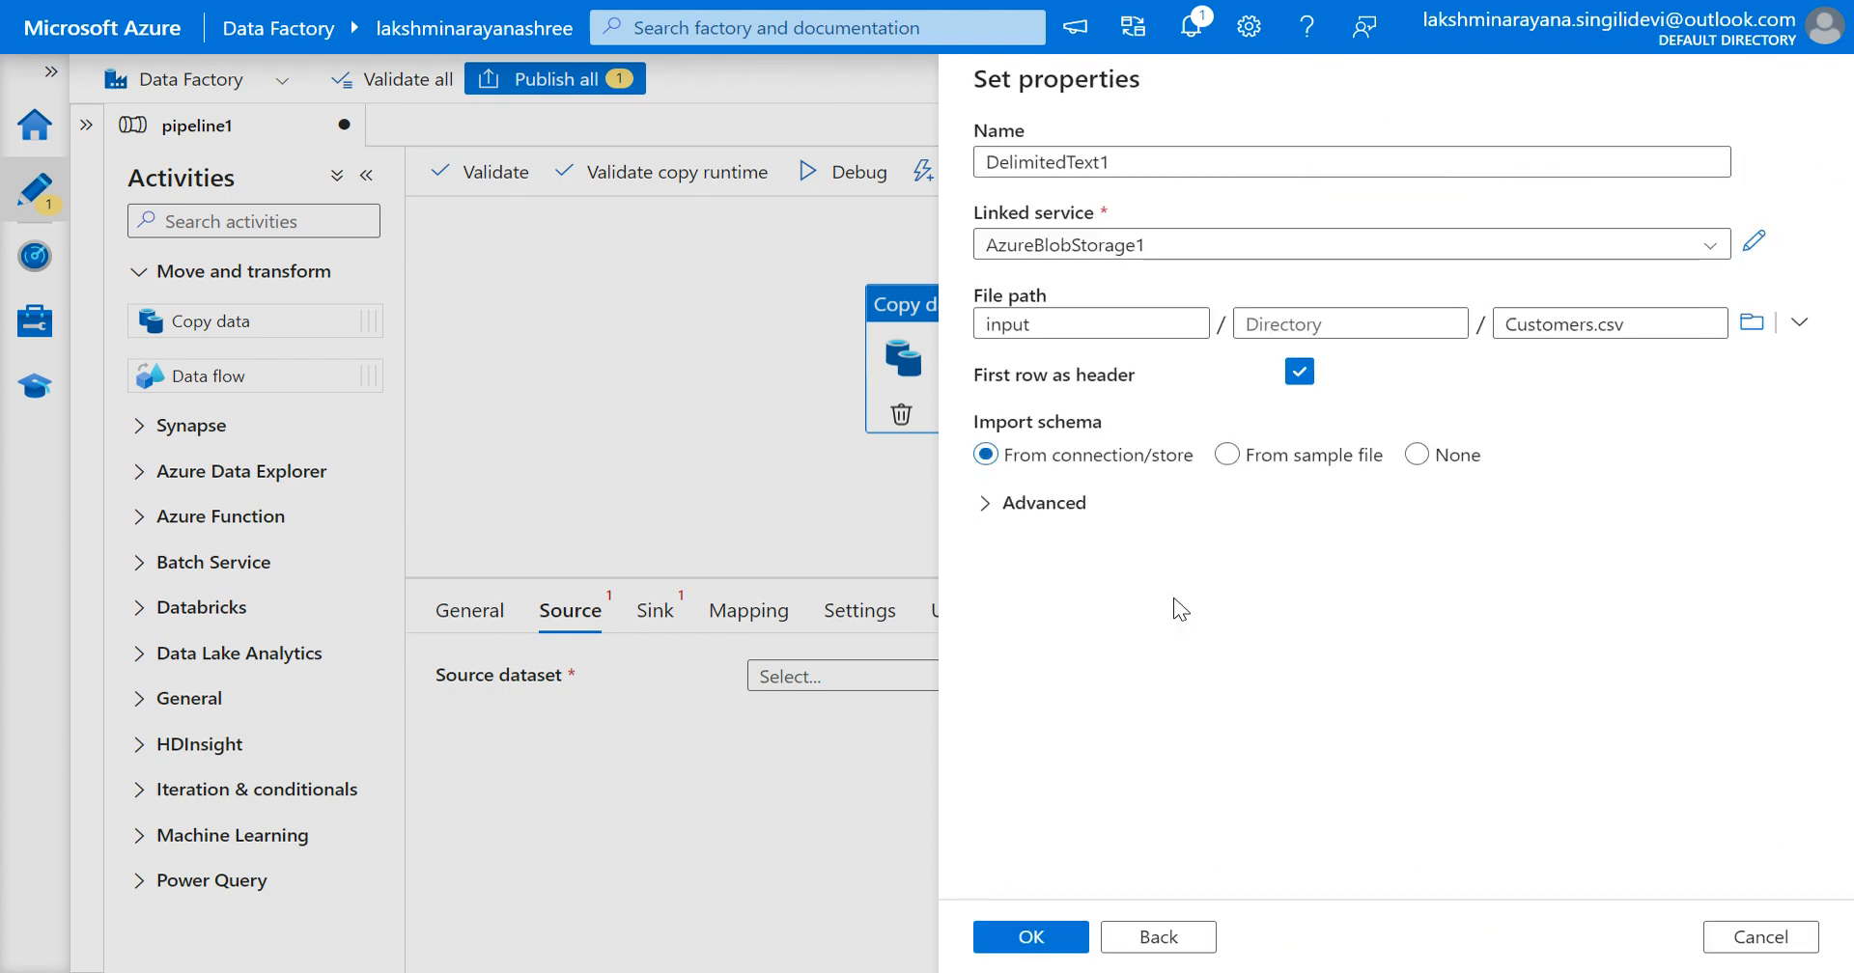
left_click(1031, 939)
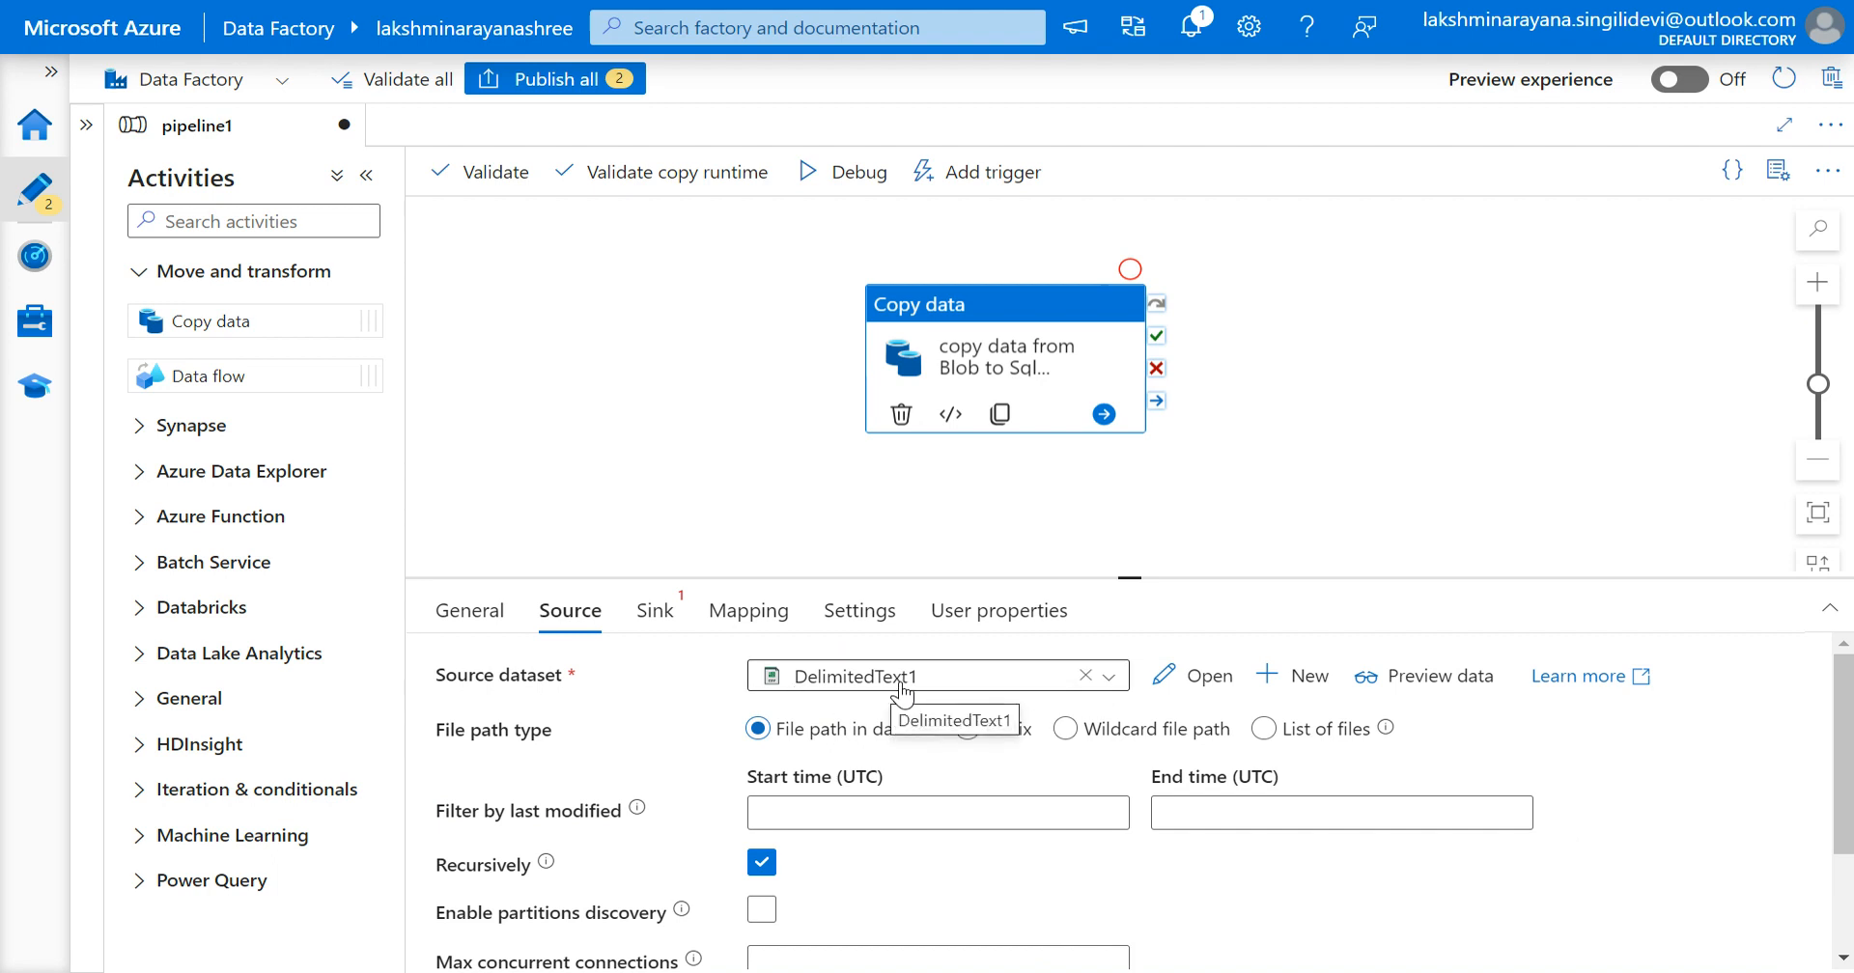
Step: Rename the source dataset from DelimitedText1 to Blobstorage in its Properties panel
left_click(1158, 687)
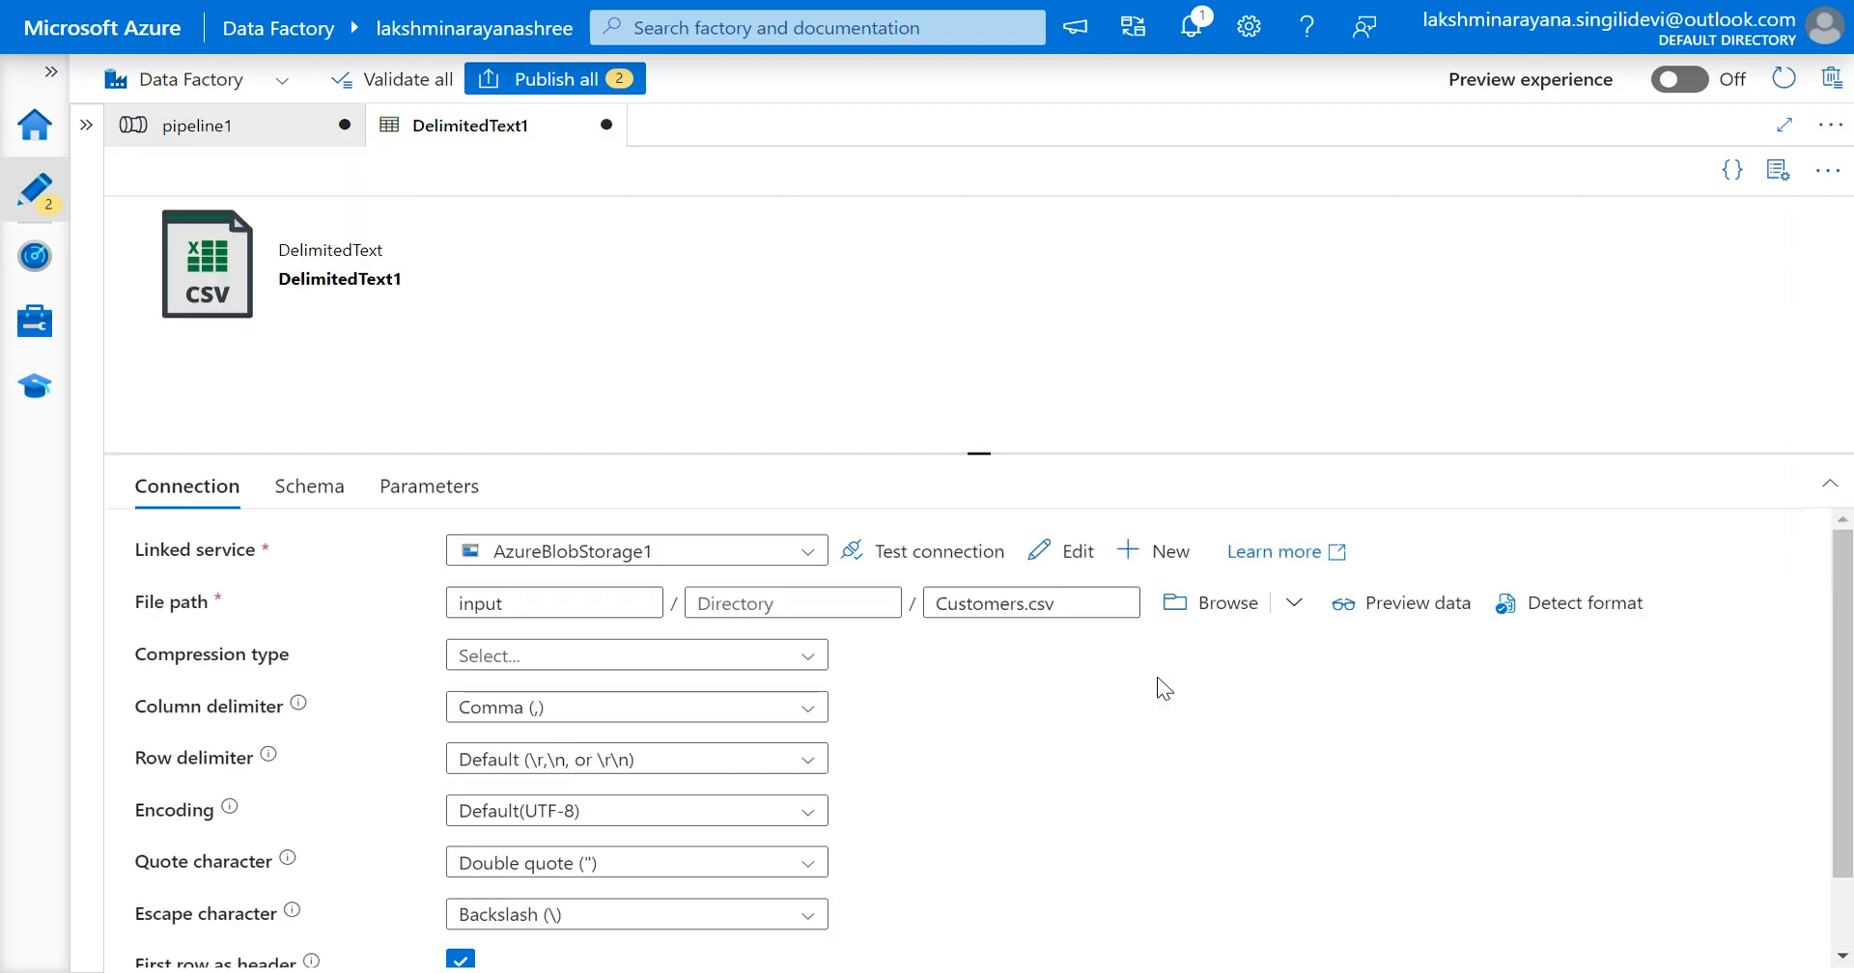
left_click(1502, 367)
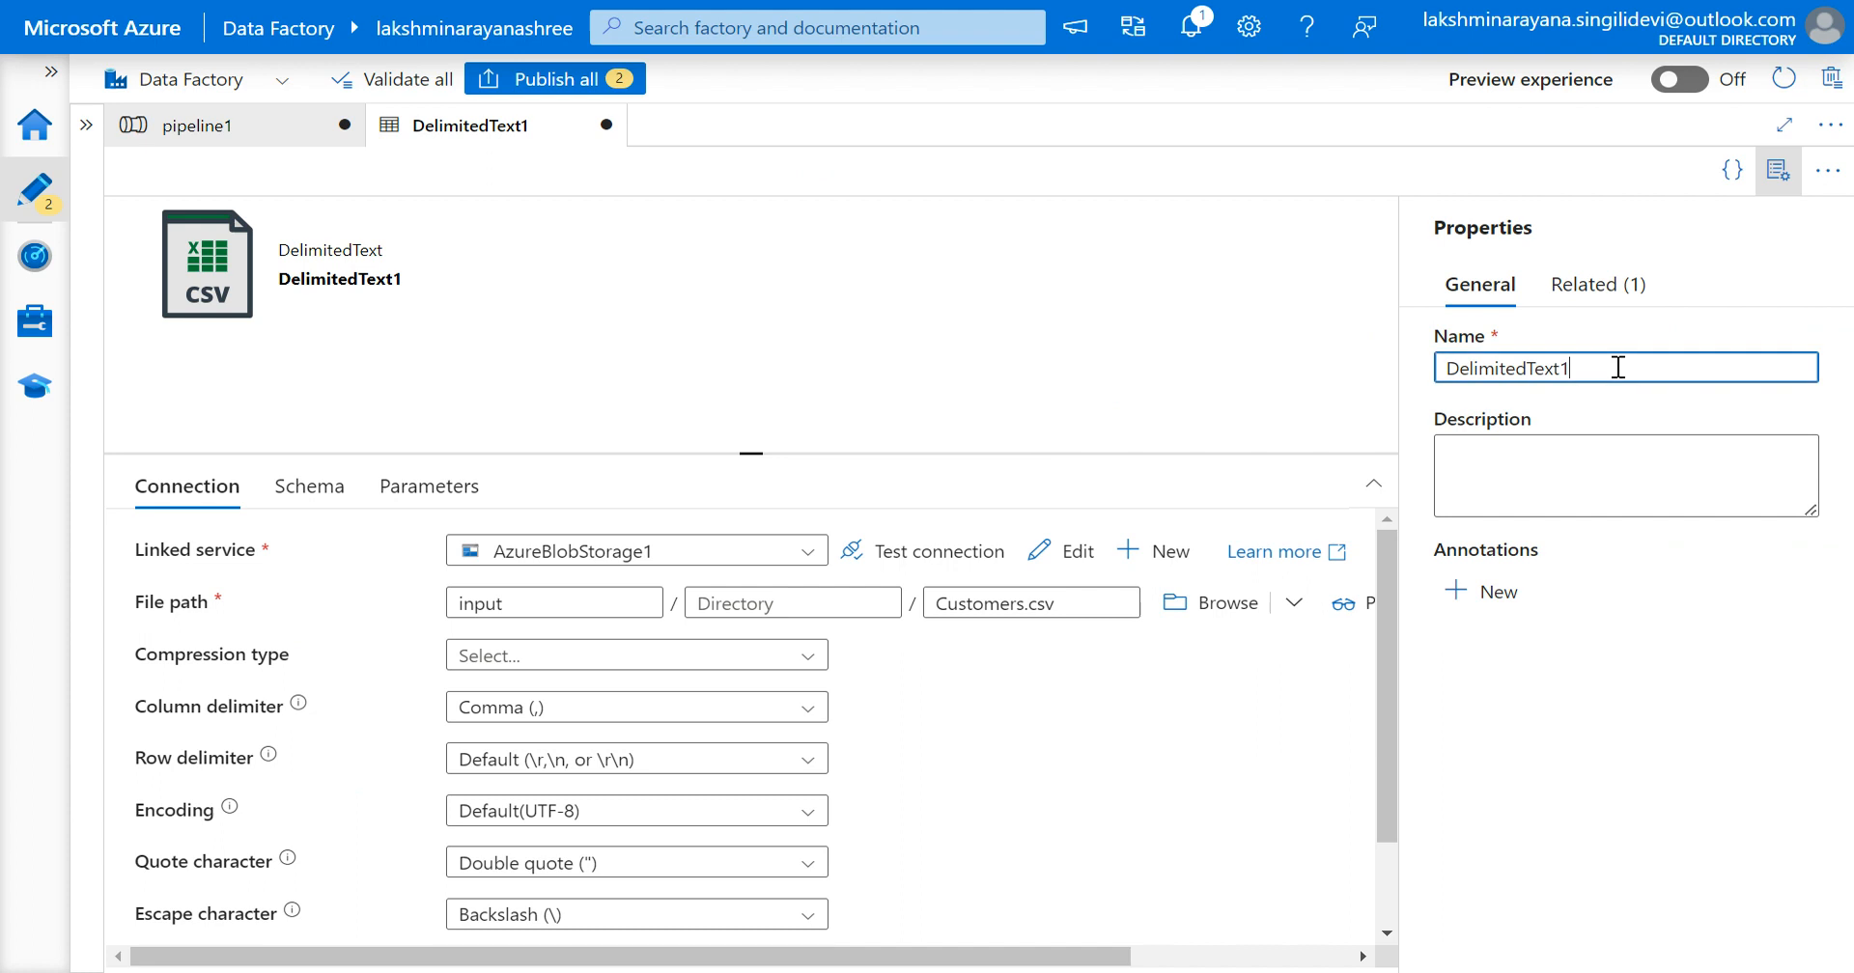
key("ctrl+a")
key("BackSpace")
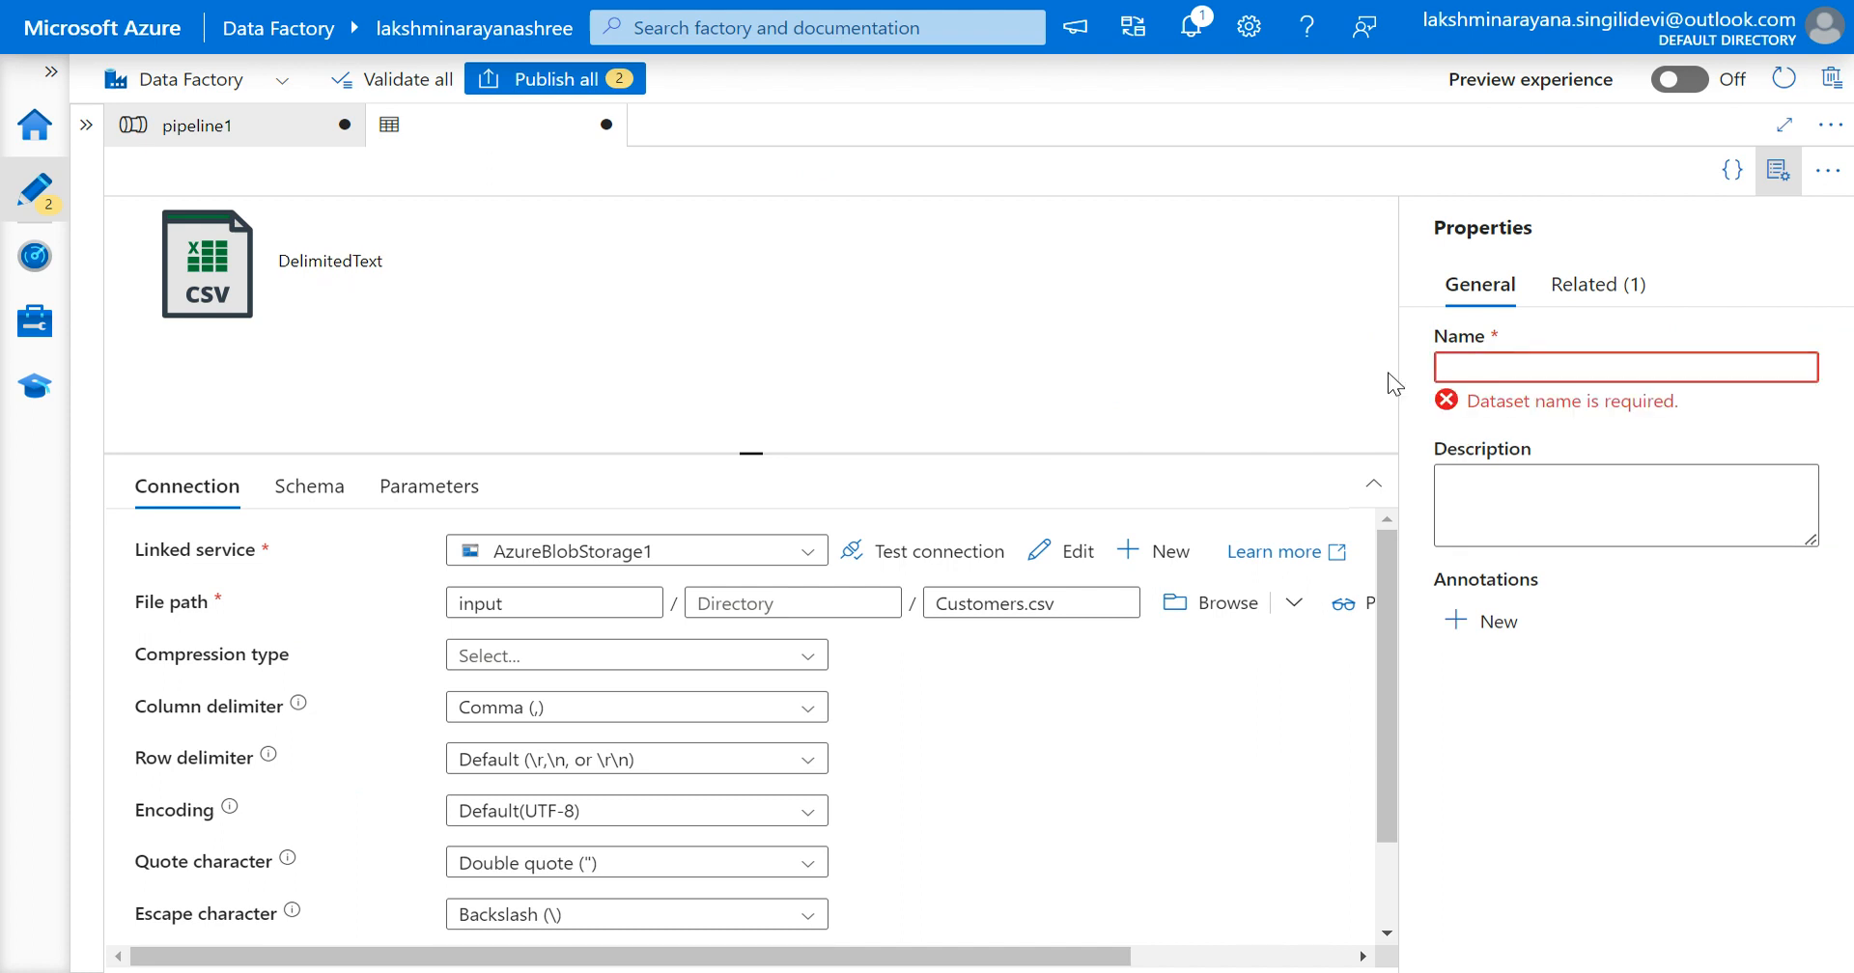
type("Blobstorag")
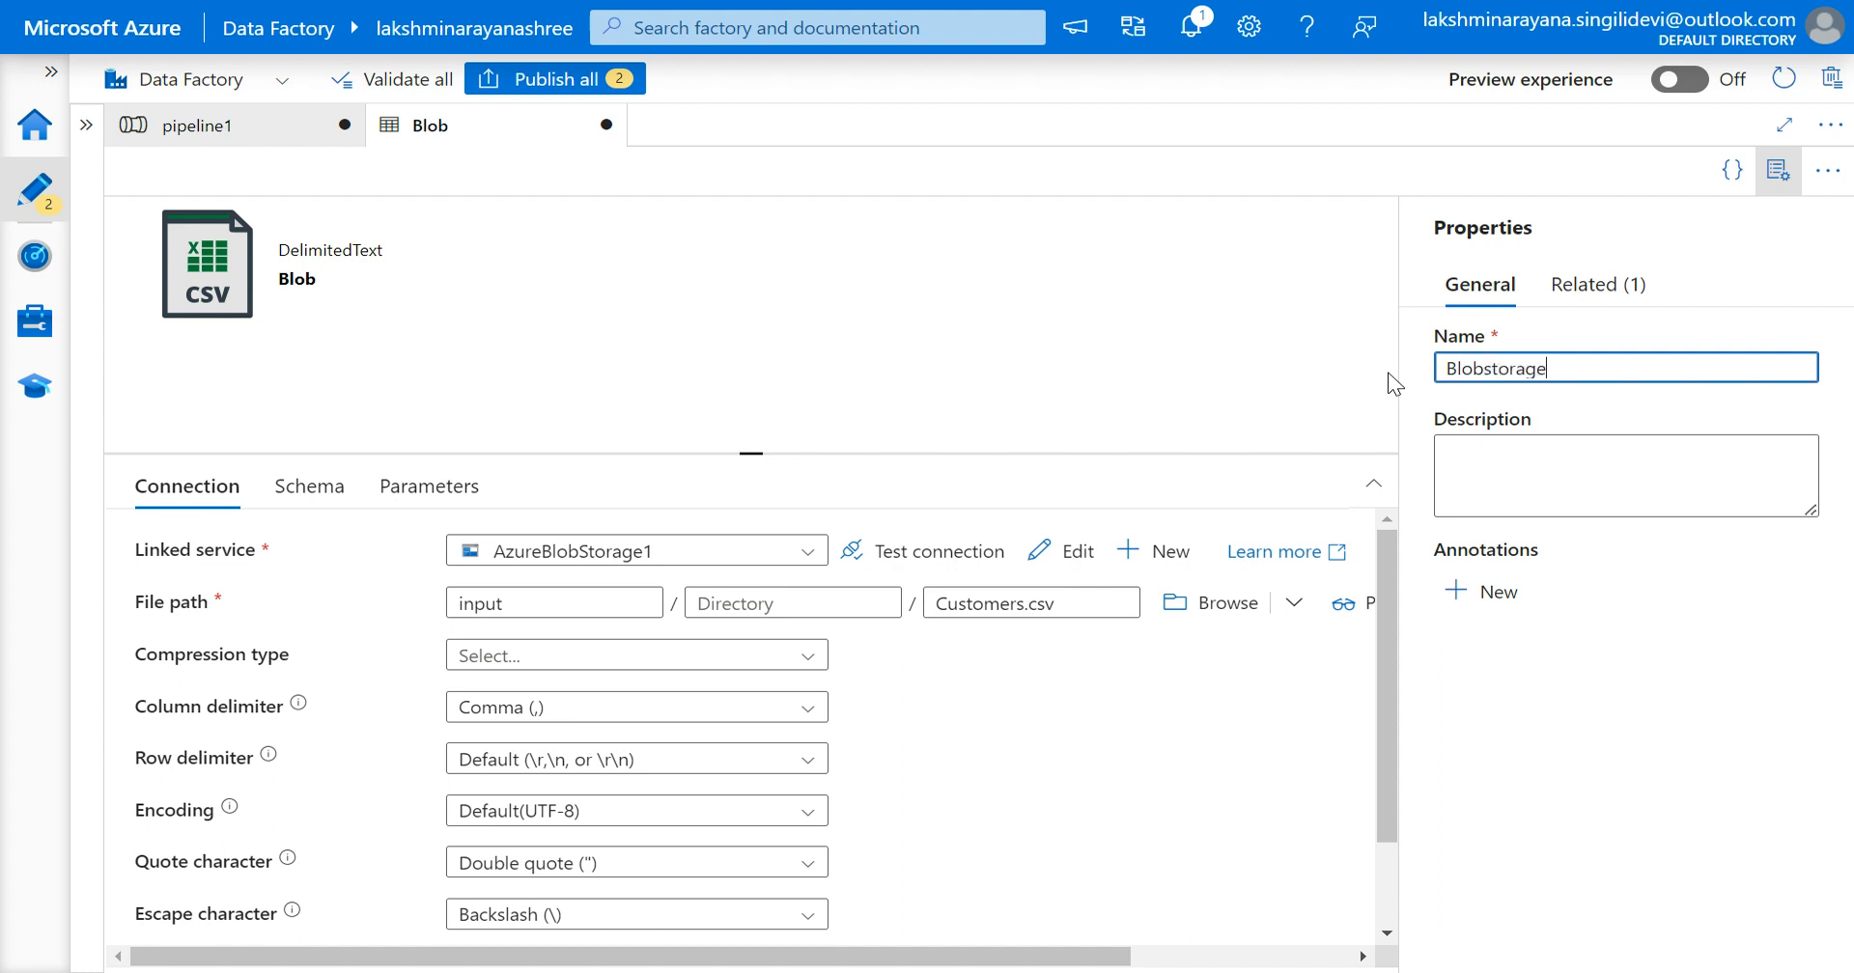
type("e")
left_click(1685, 249)
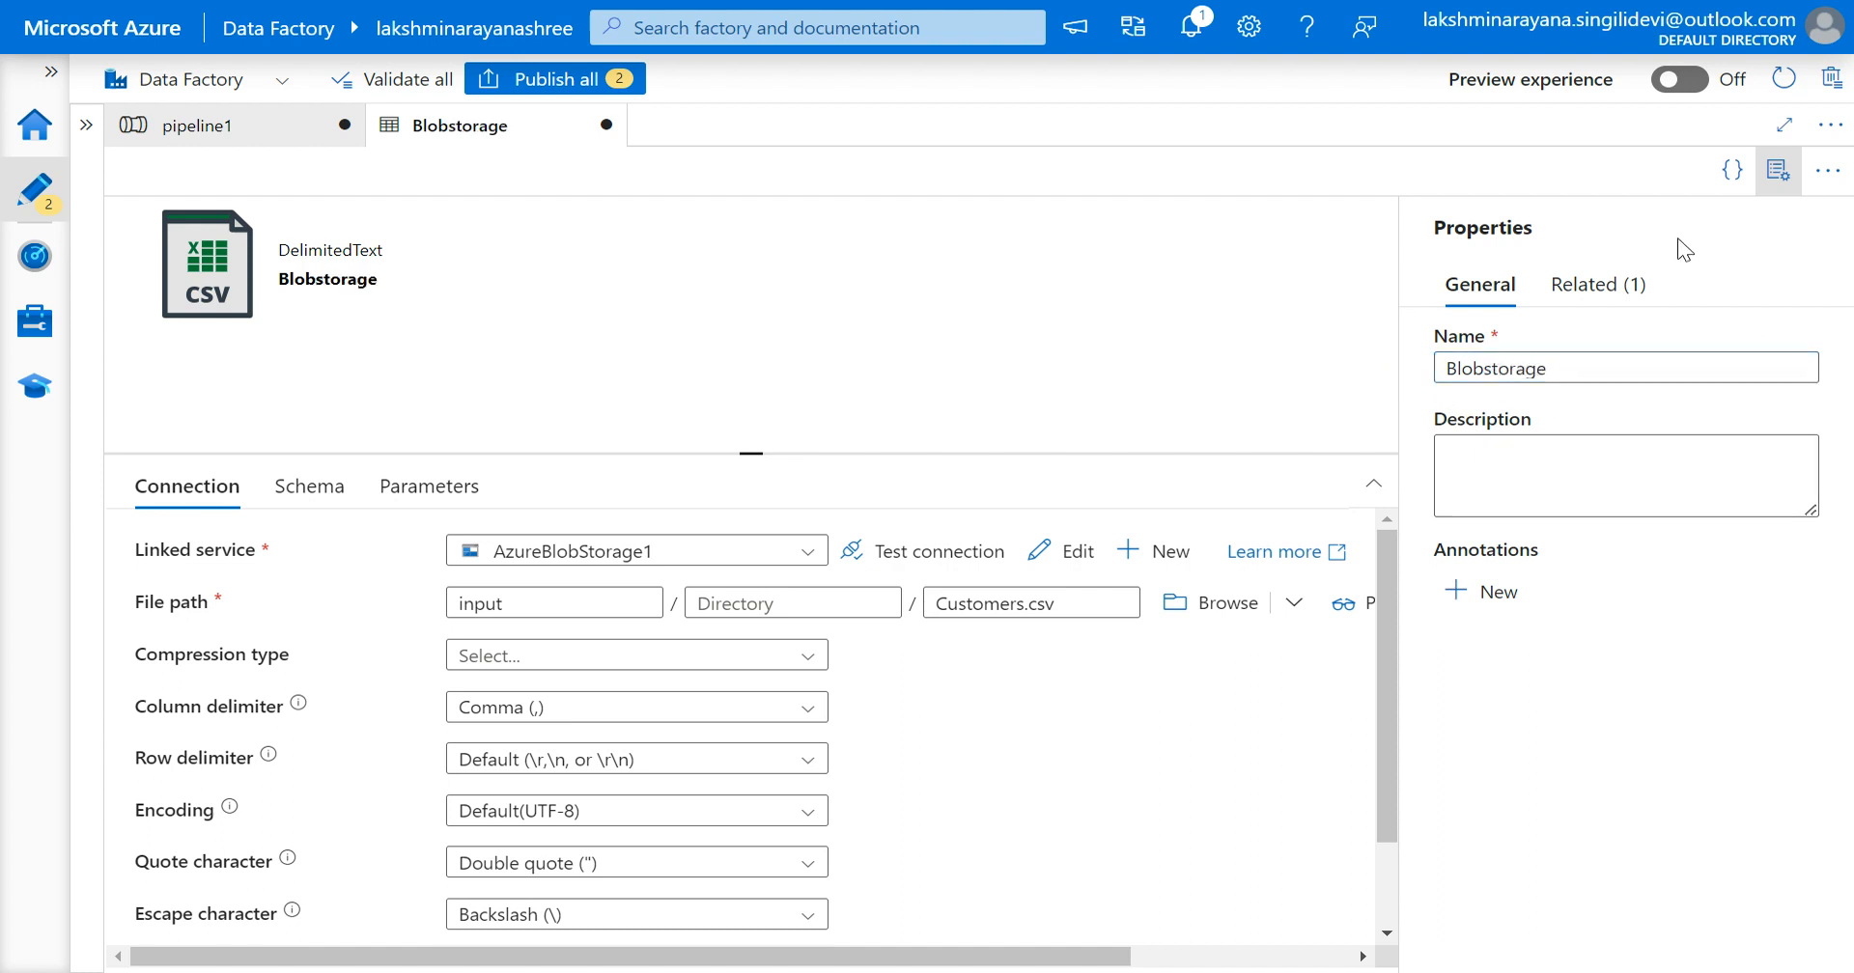
left_click(1780, 184)
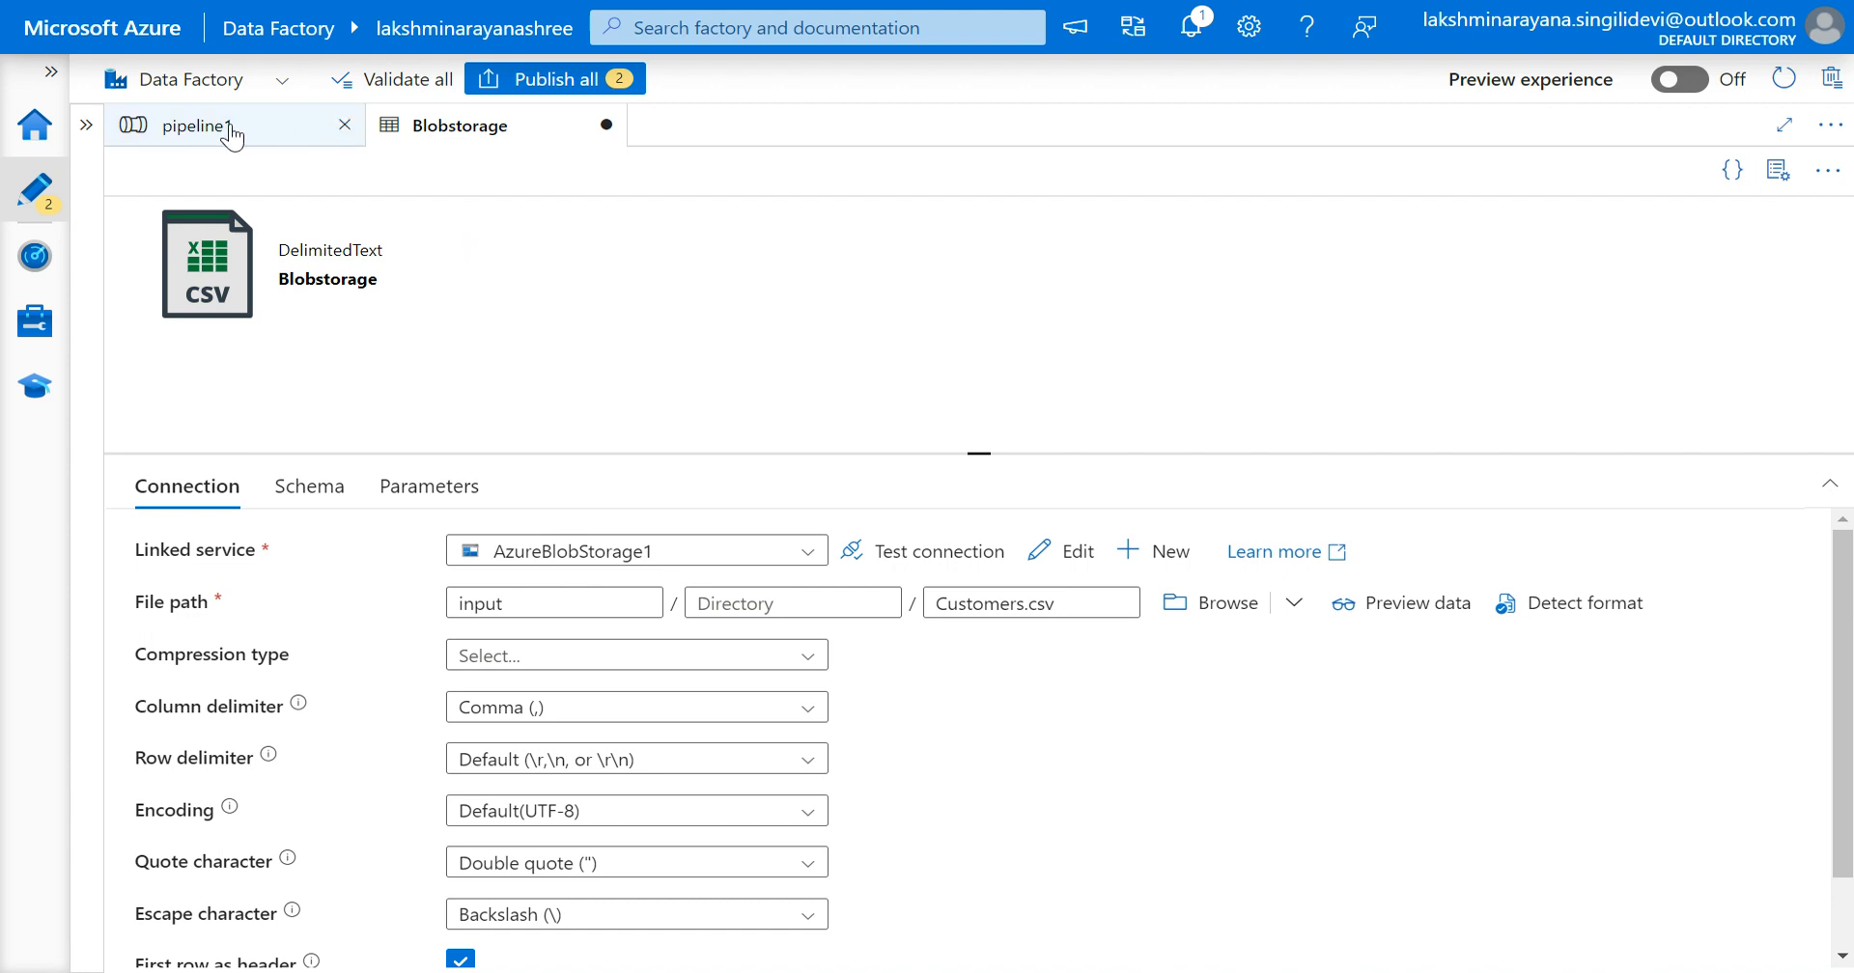
Step: Preview the Customers.csv data through the Blobstorage source on pipeline1's Copy data activity
left_click(243, 135)
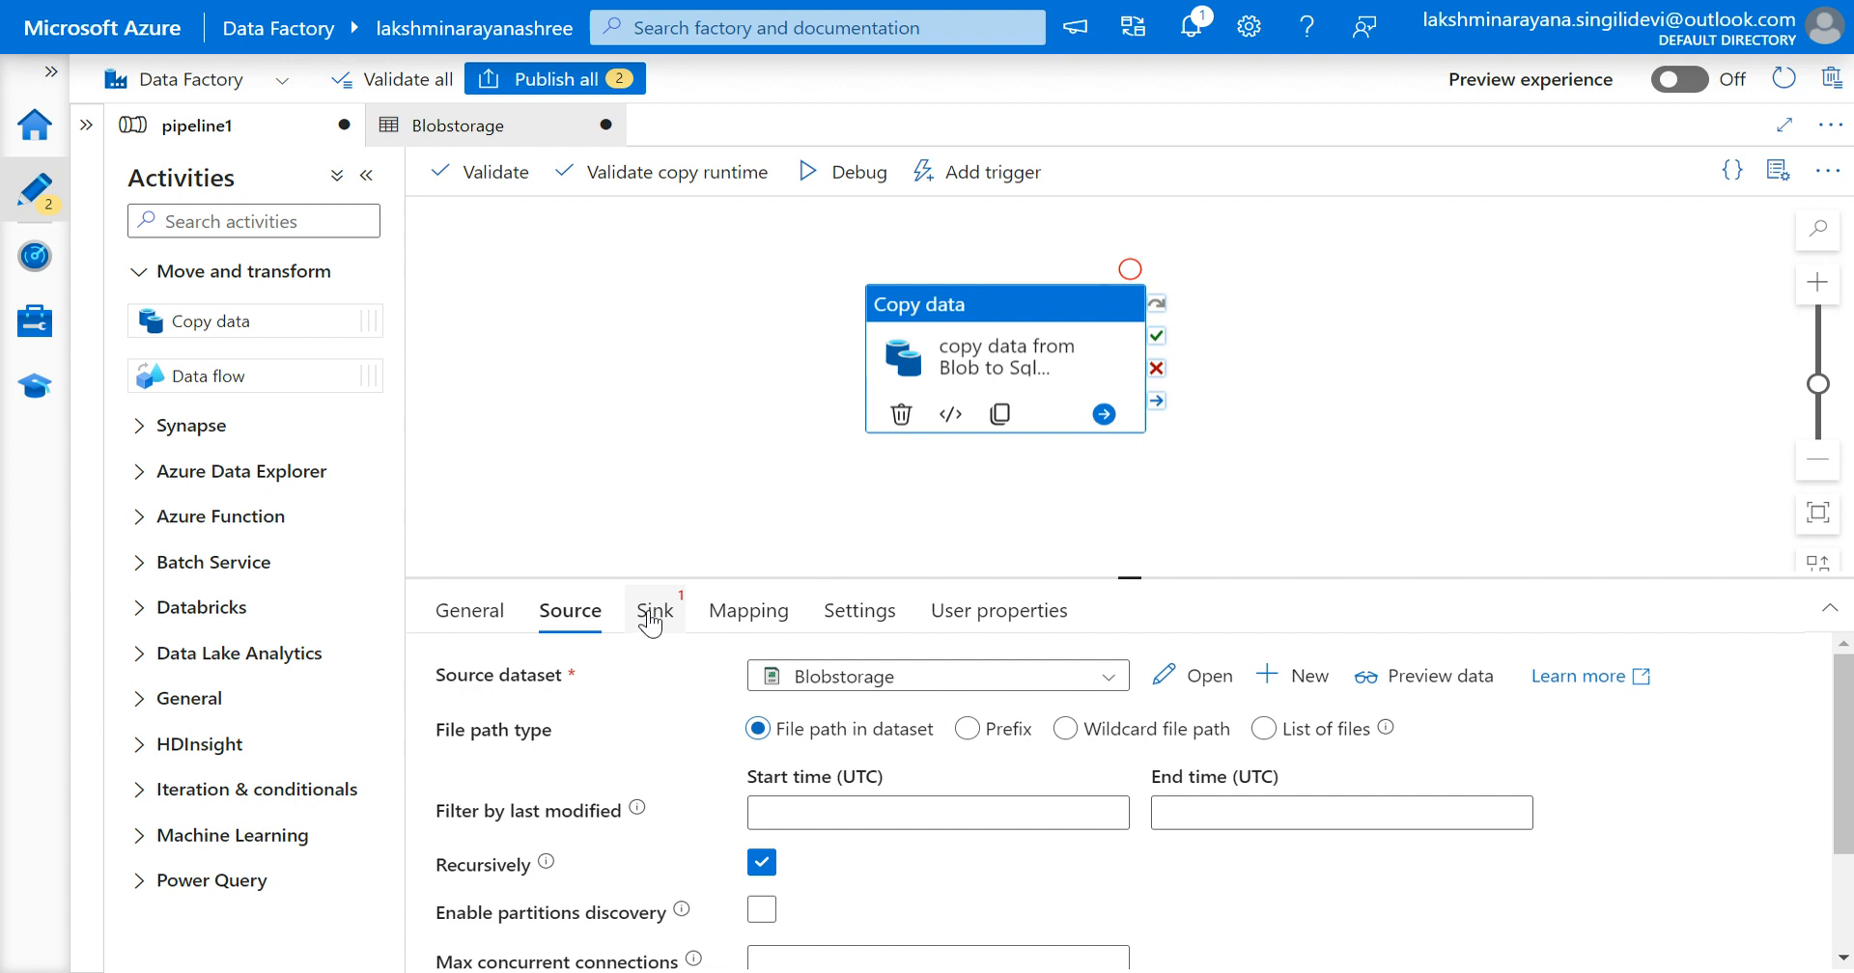
left_click(1418, 686)
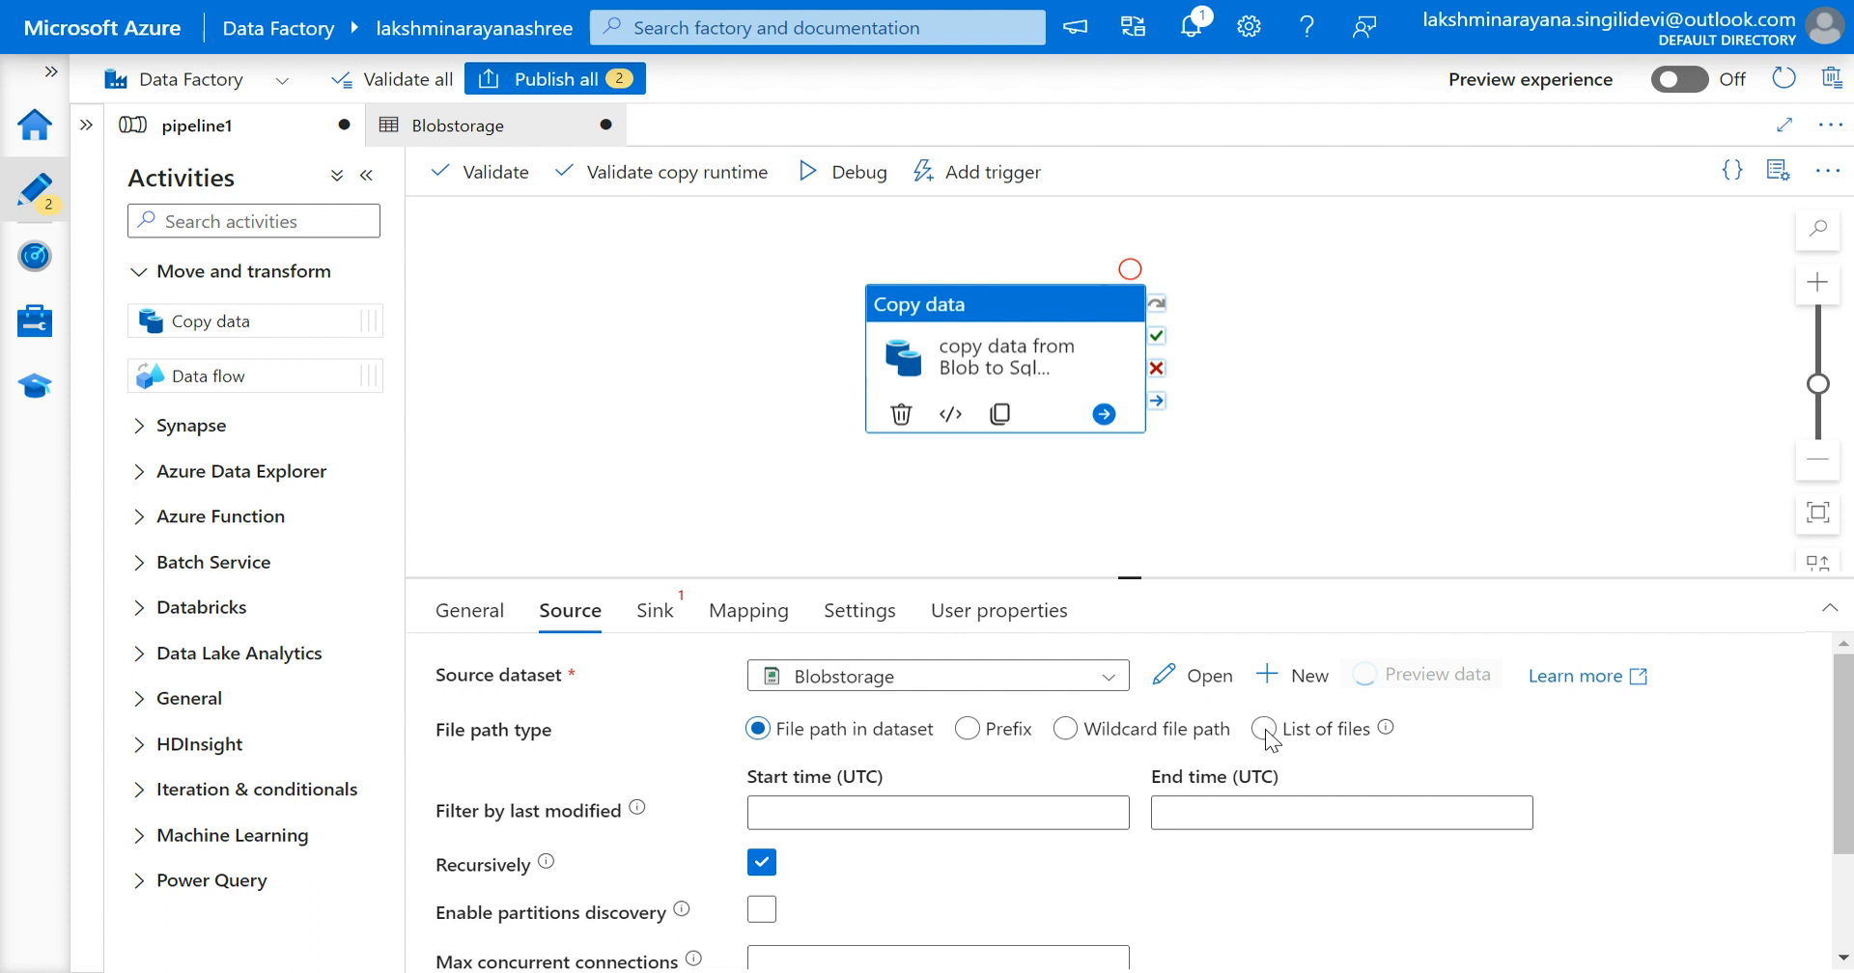
left_click(654, 618)
left_click(570, 618)
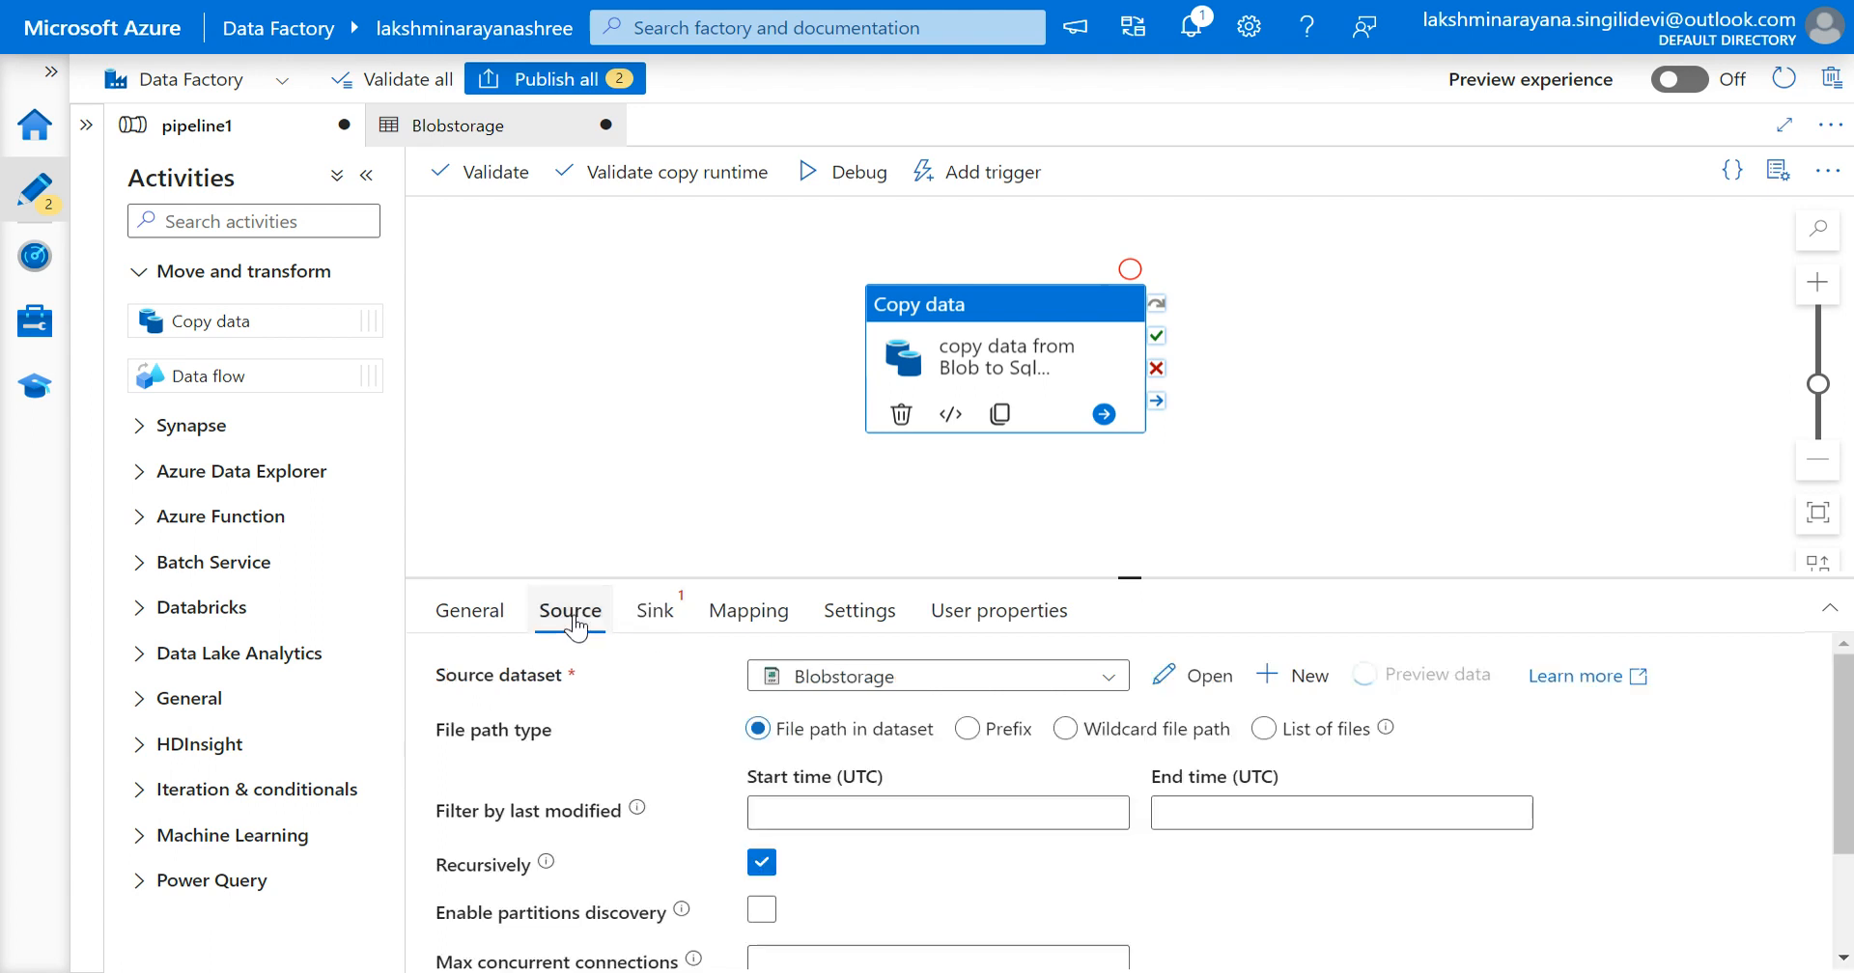
Step: Look over the sink's dataset list without choosing one, then close the data preview
left_click(661, 622)
left_click(1043, 681)
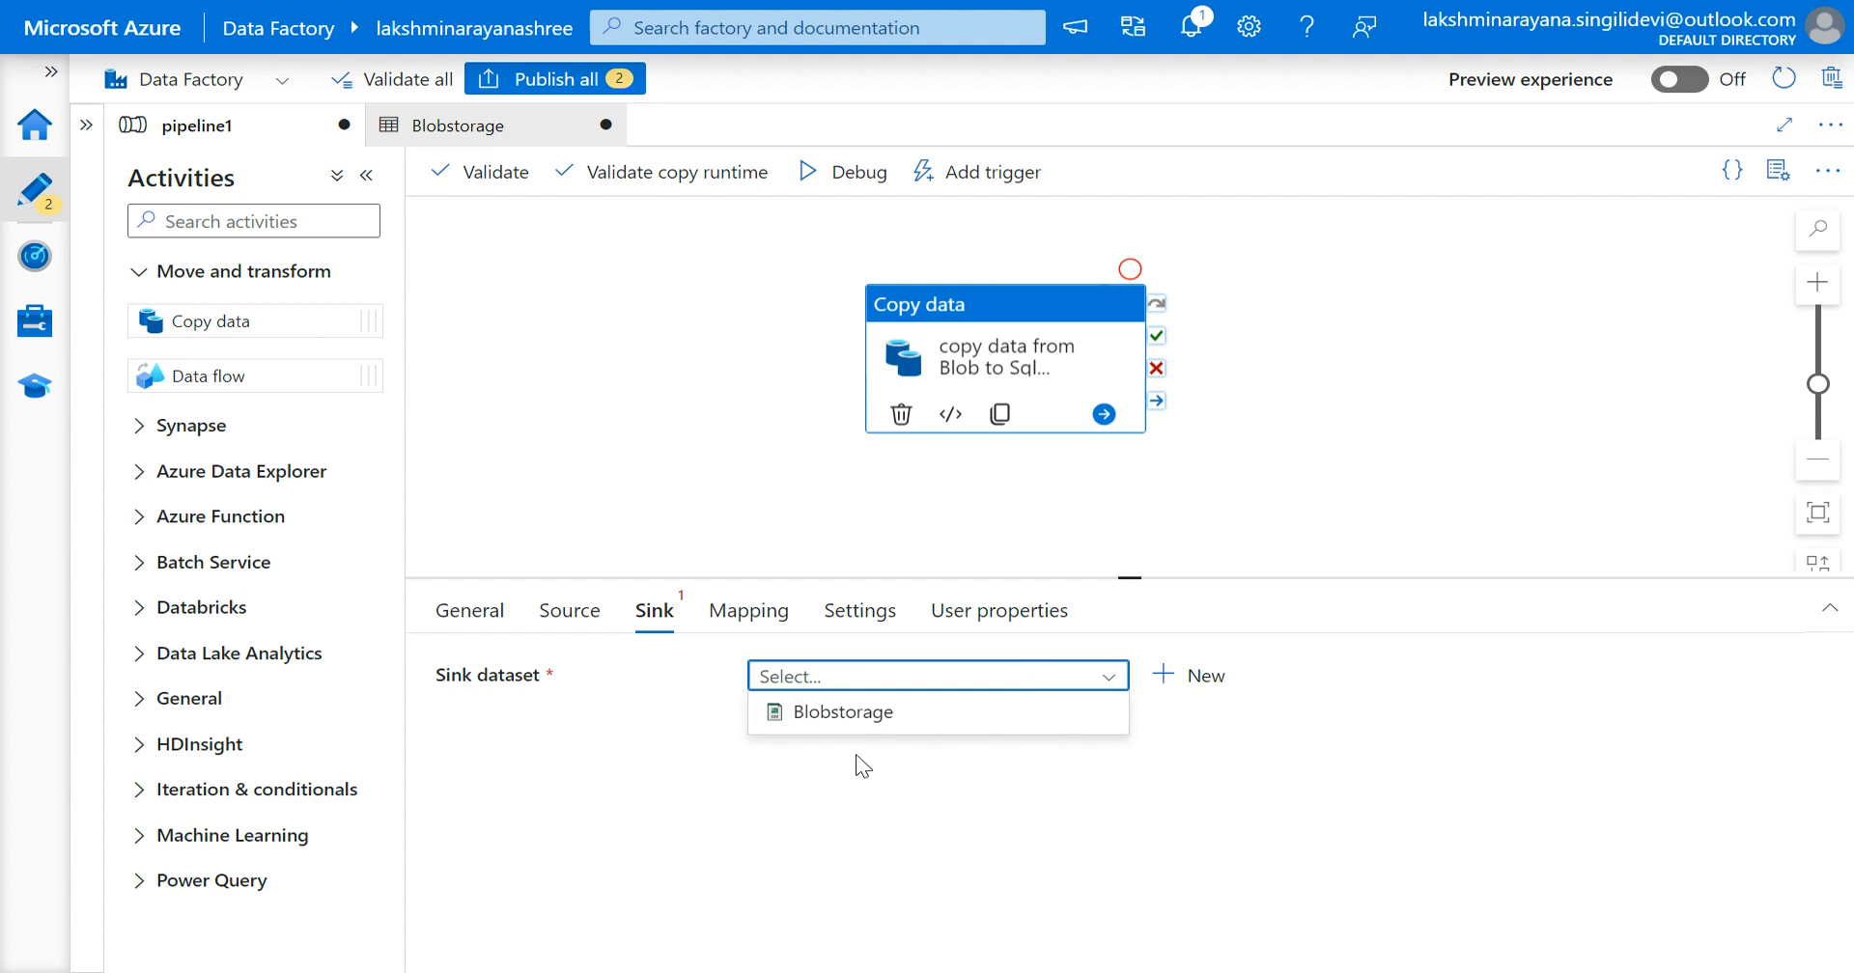
left_click(1048, 791)
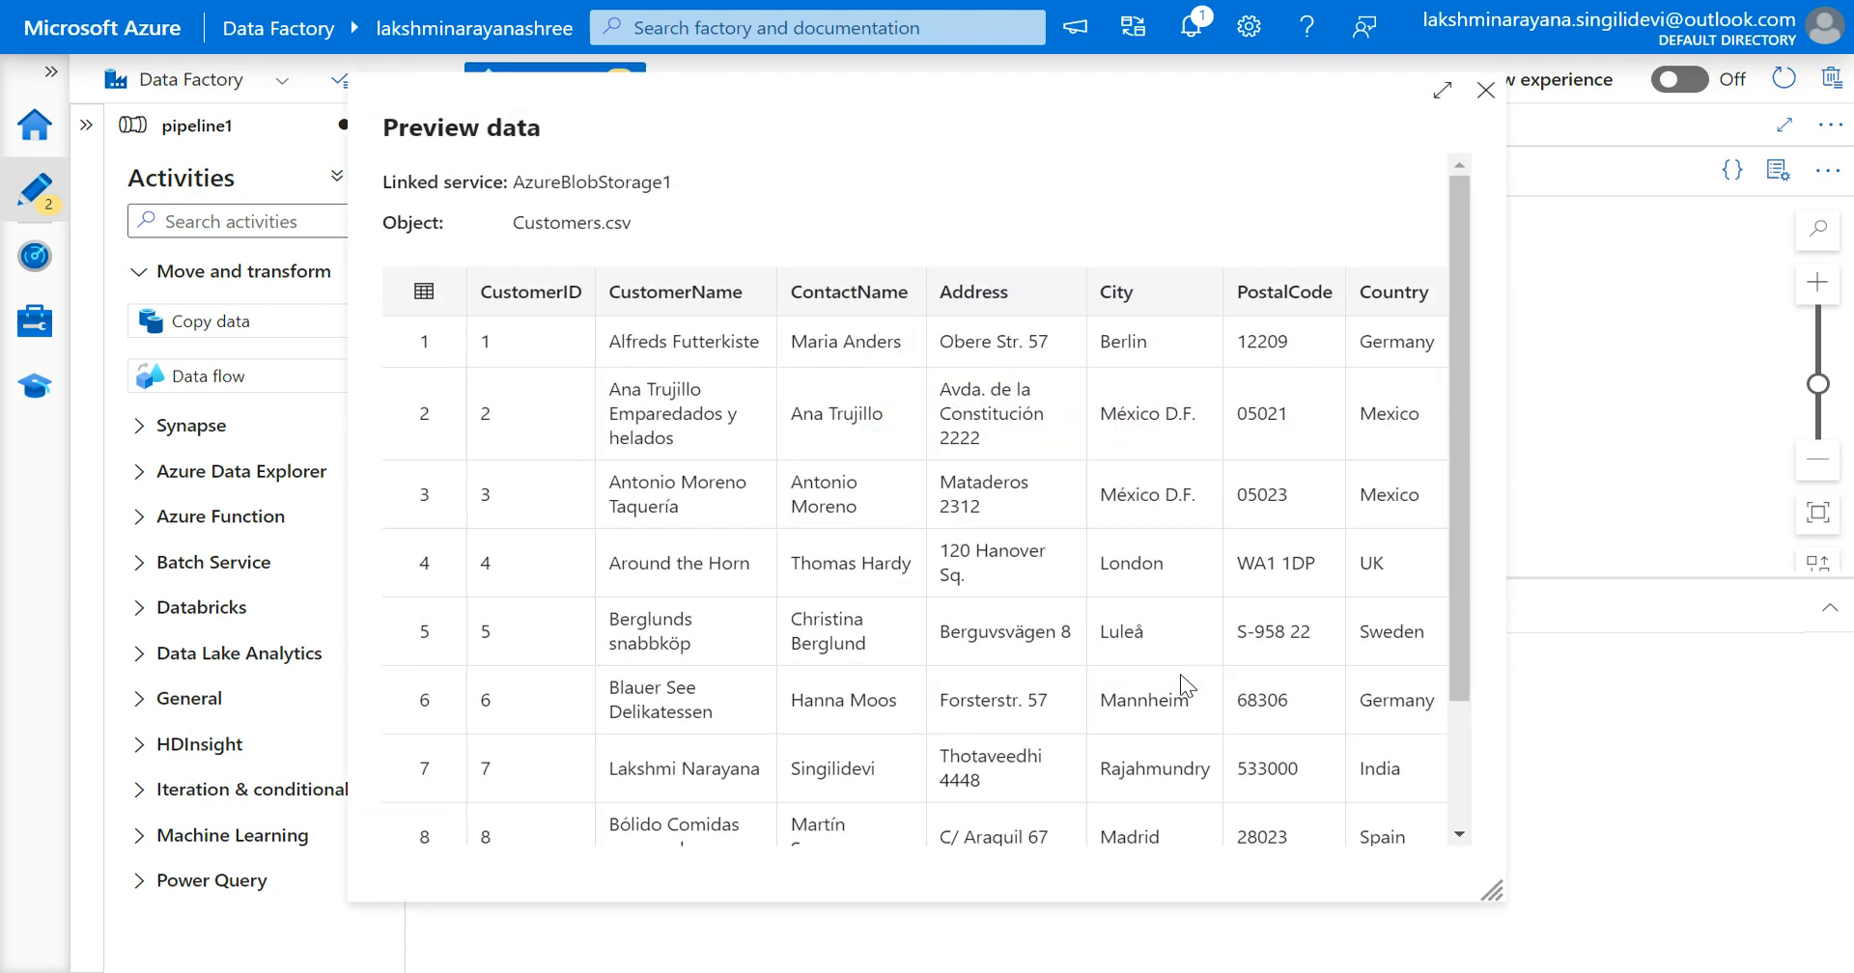
left_click(1485, 89)
left_click(570, 610)
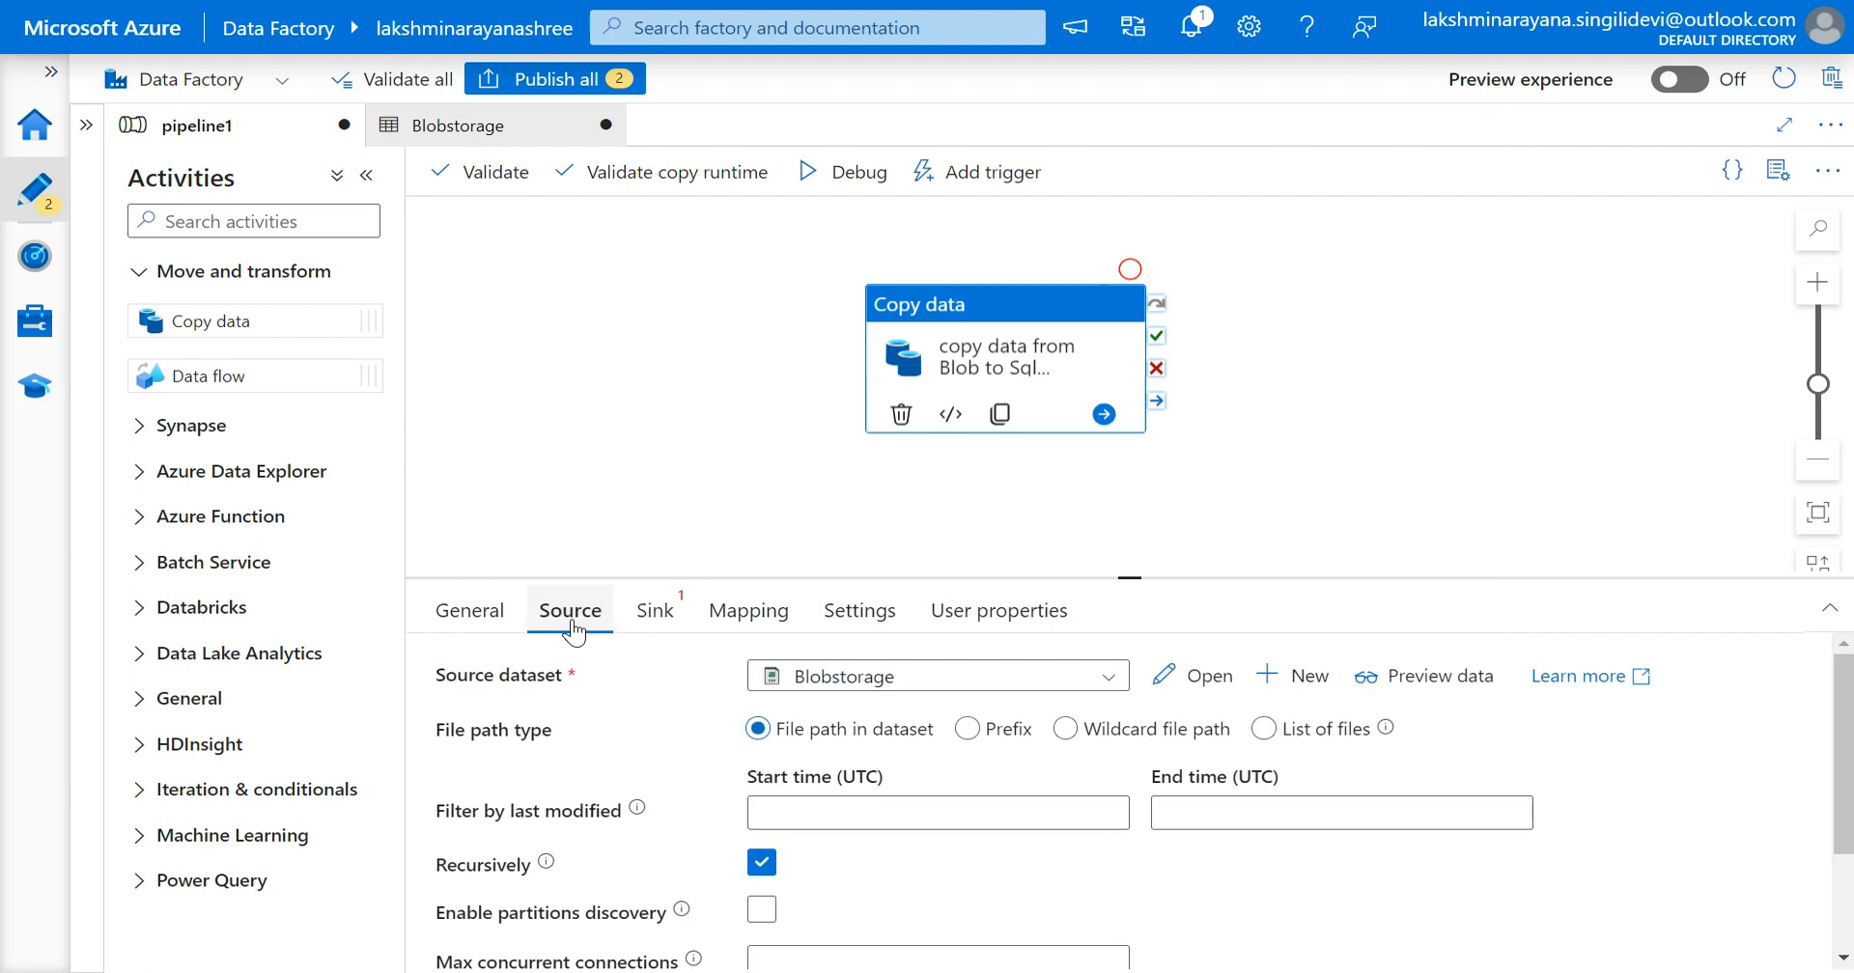
Step: Start a new Azure SQL Database sink dataset, found by searching 'azure sql', named AzureSqlTable1
left_click(656, 609)
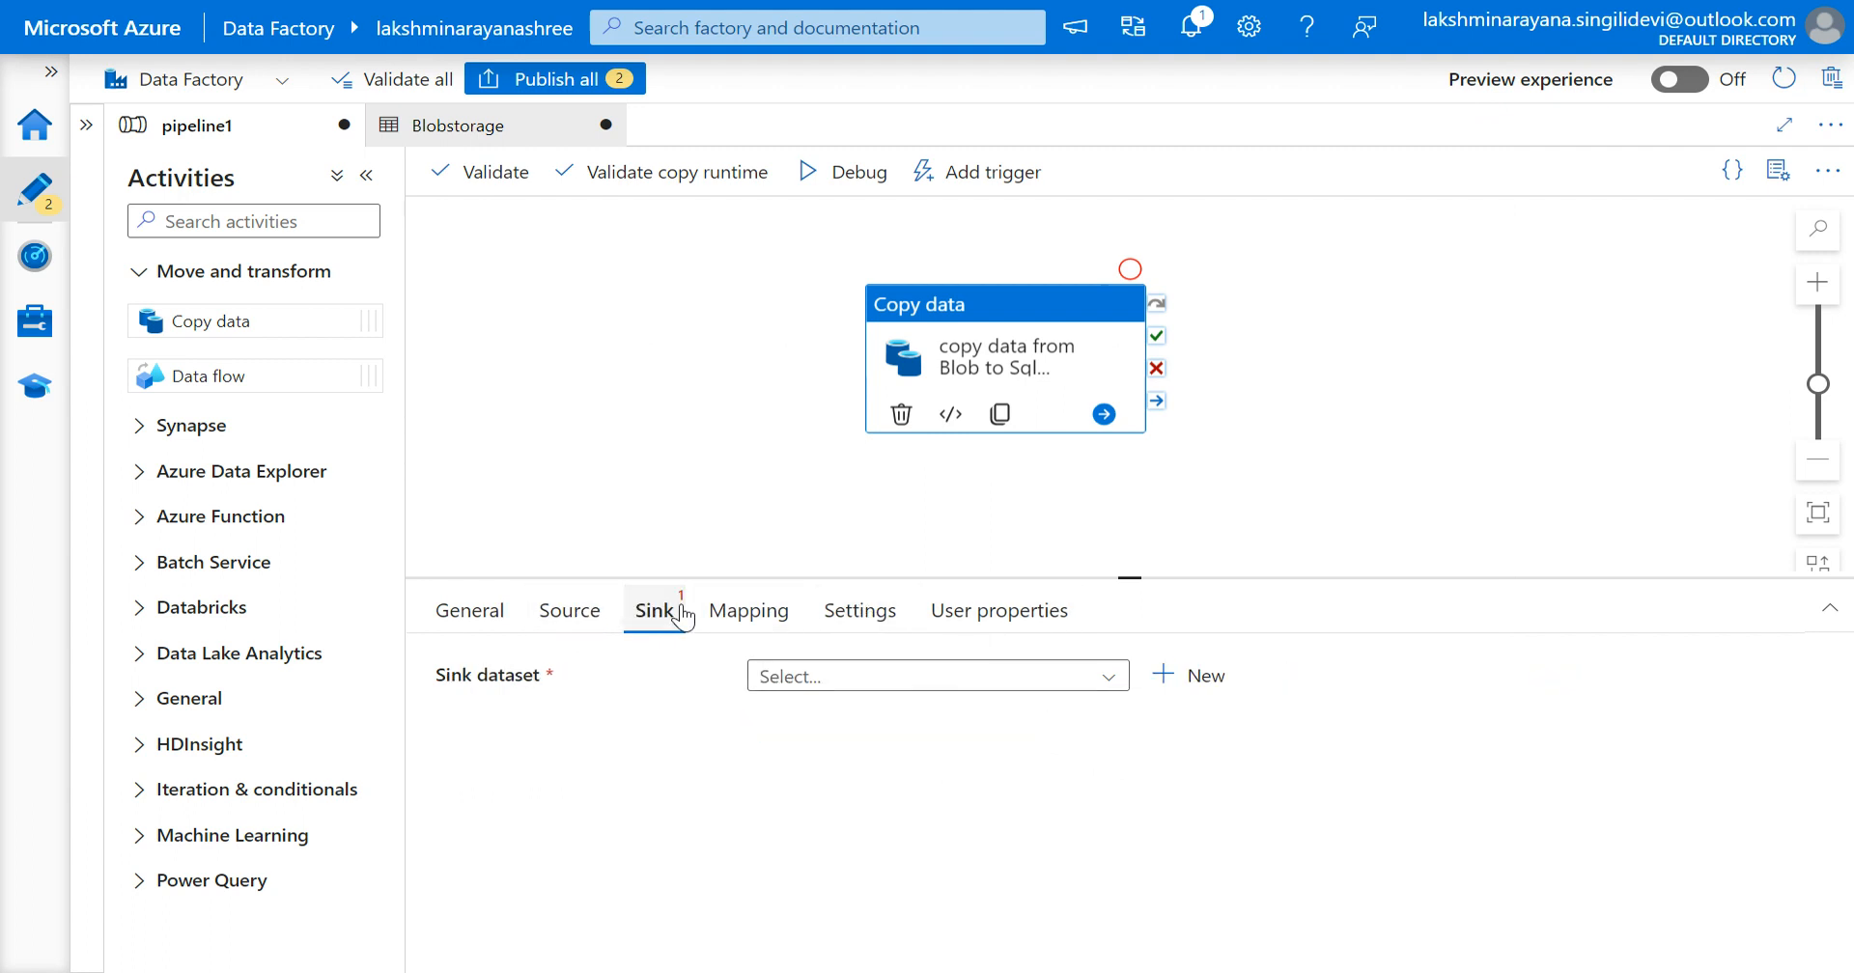
left_click(1100, 681)
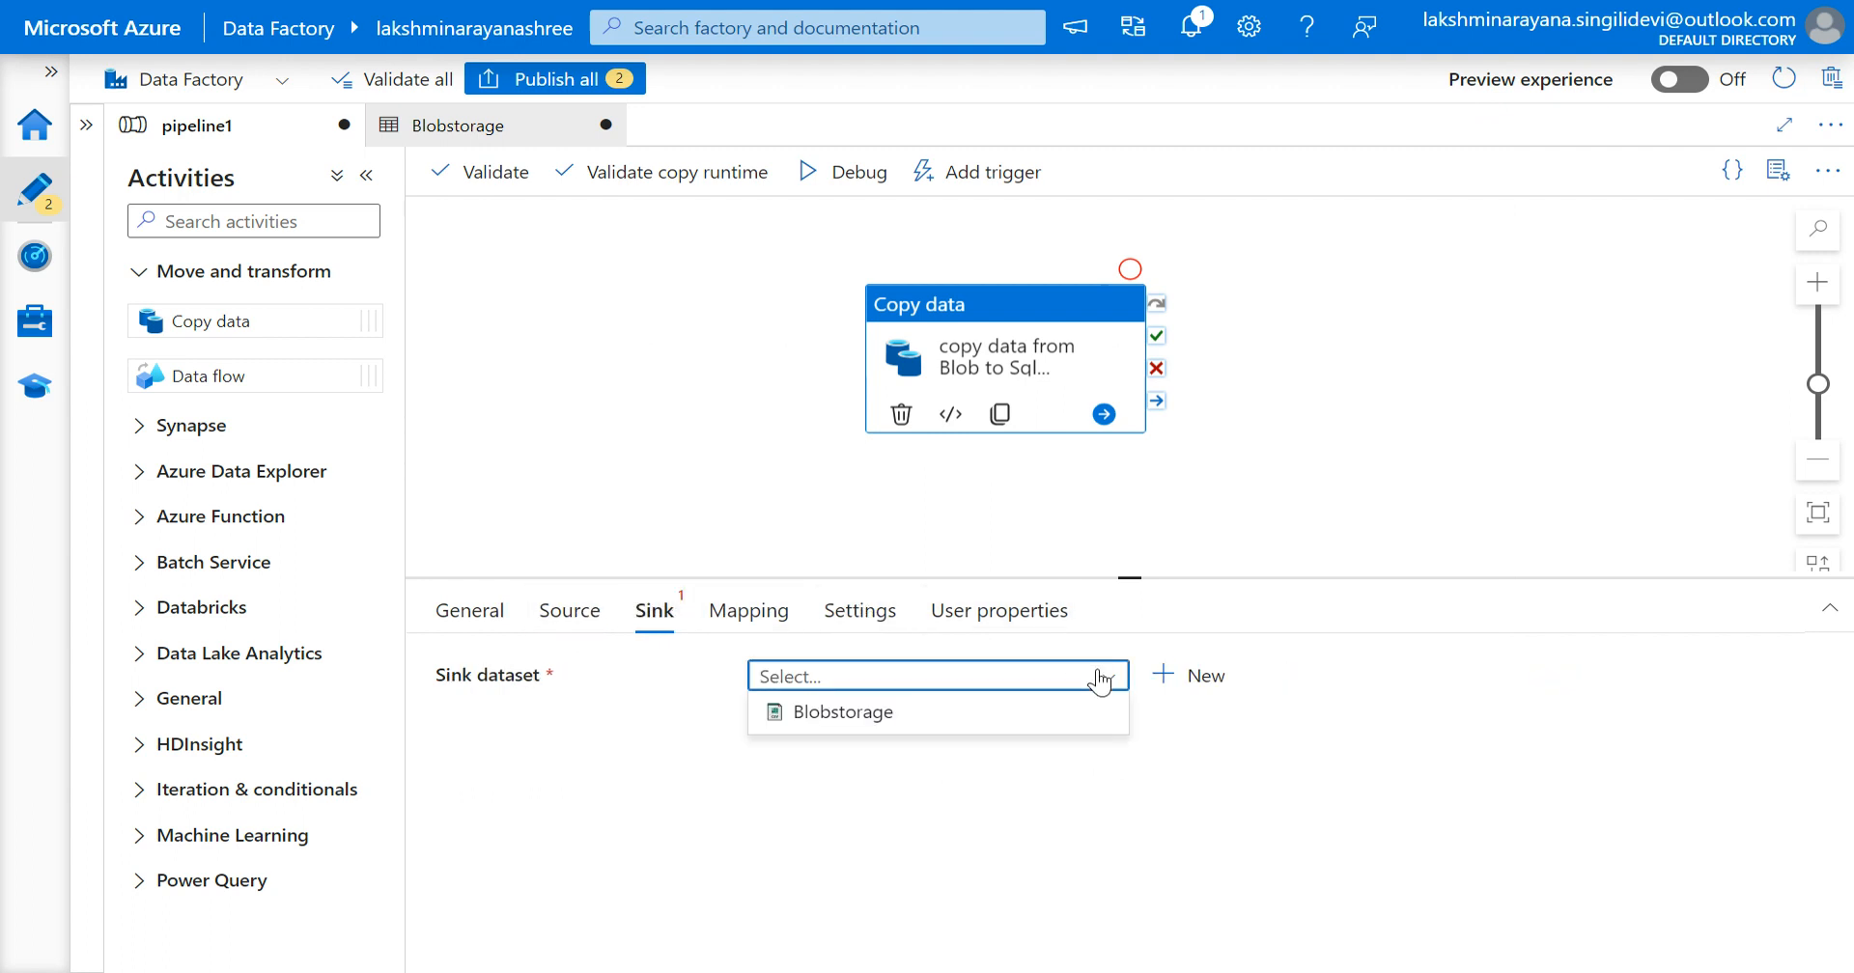
left_click(1172, 678)
left_click(1174, 679)
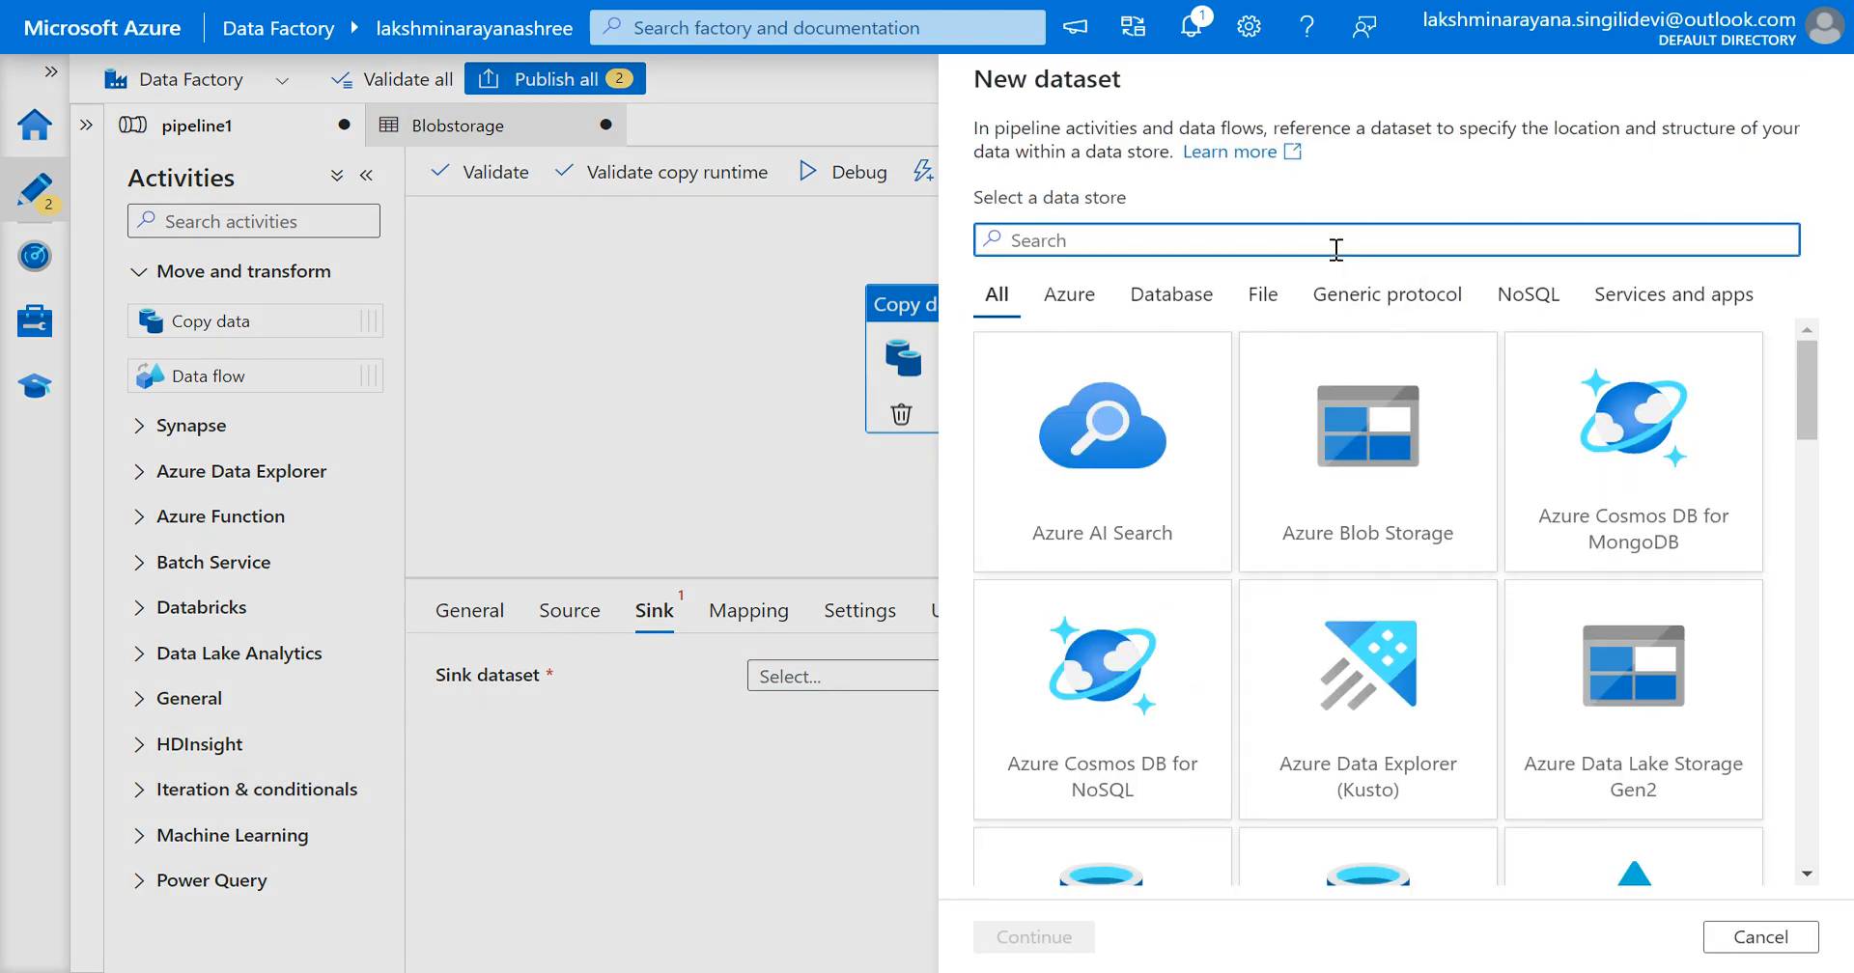
type("azure ")
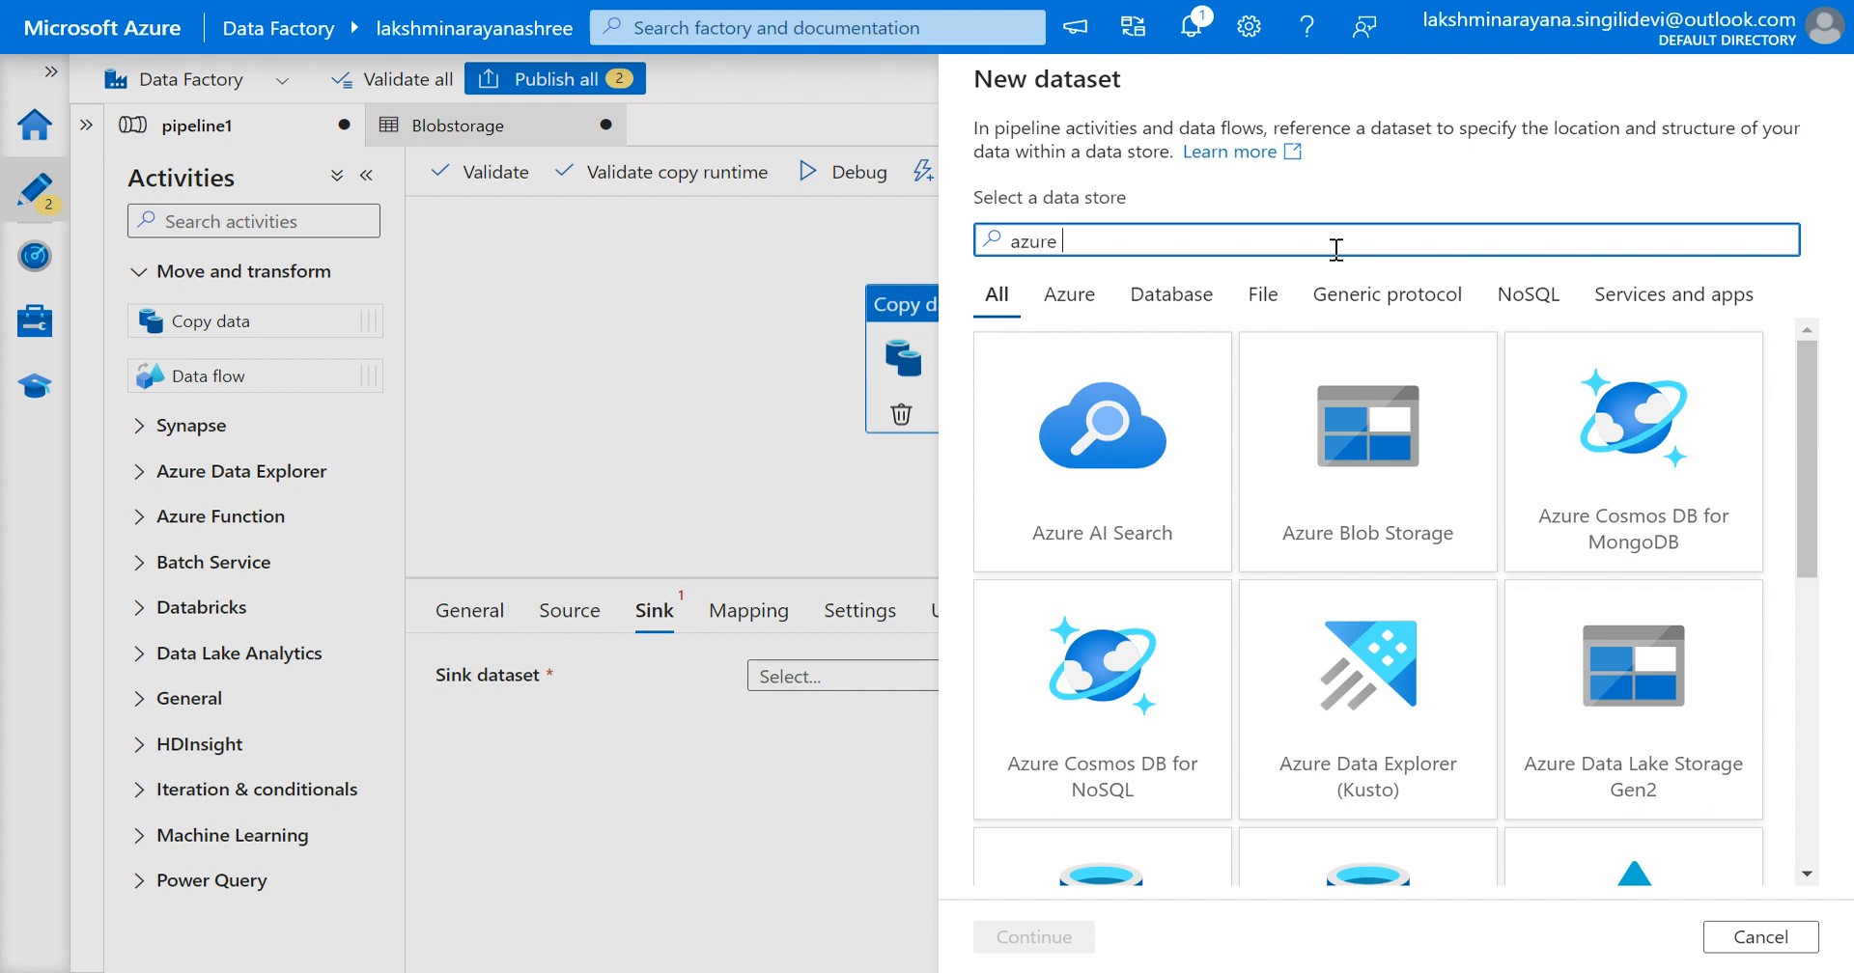
type("sql")
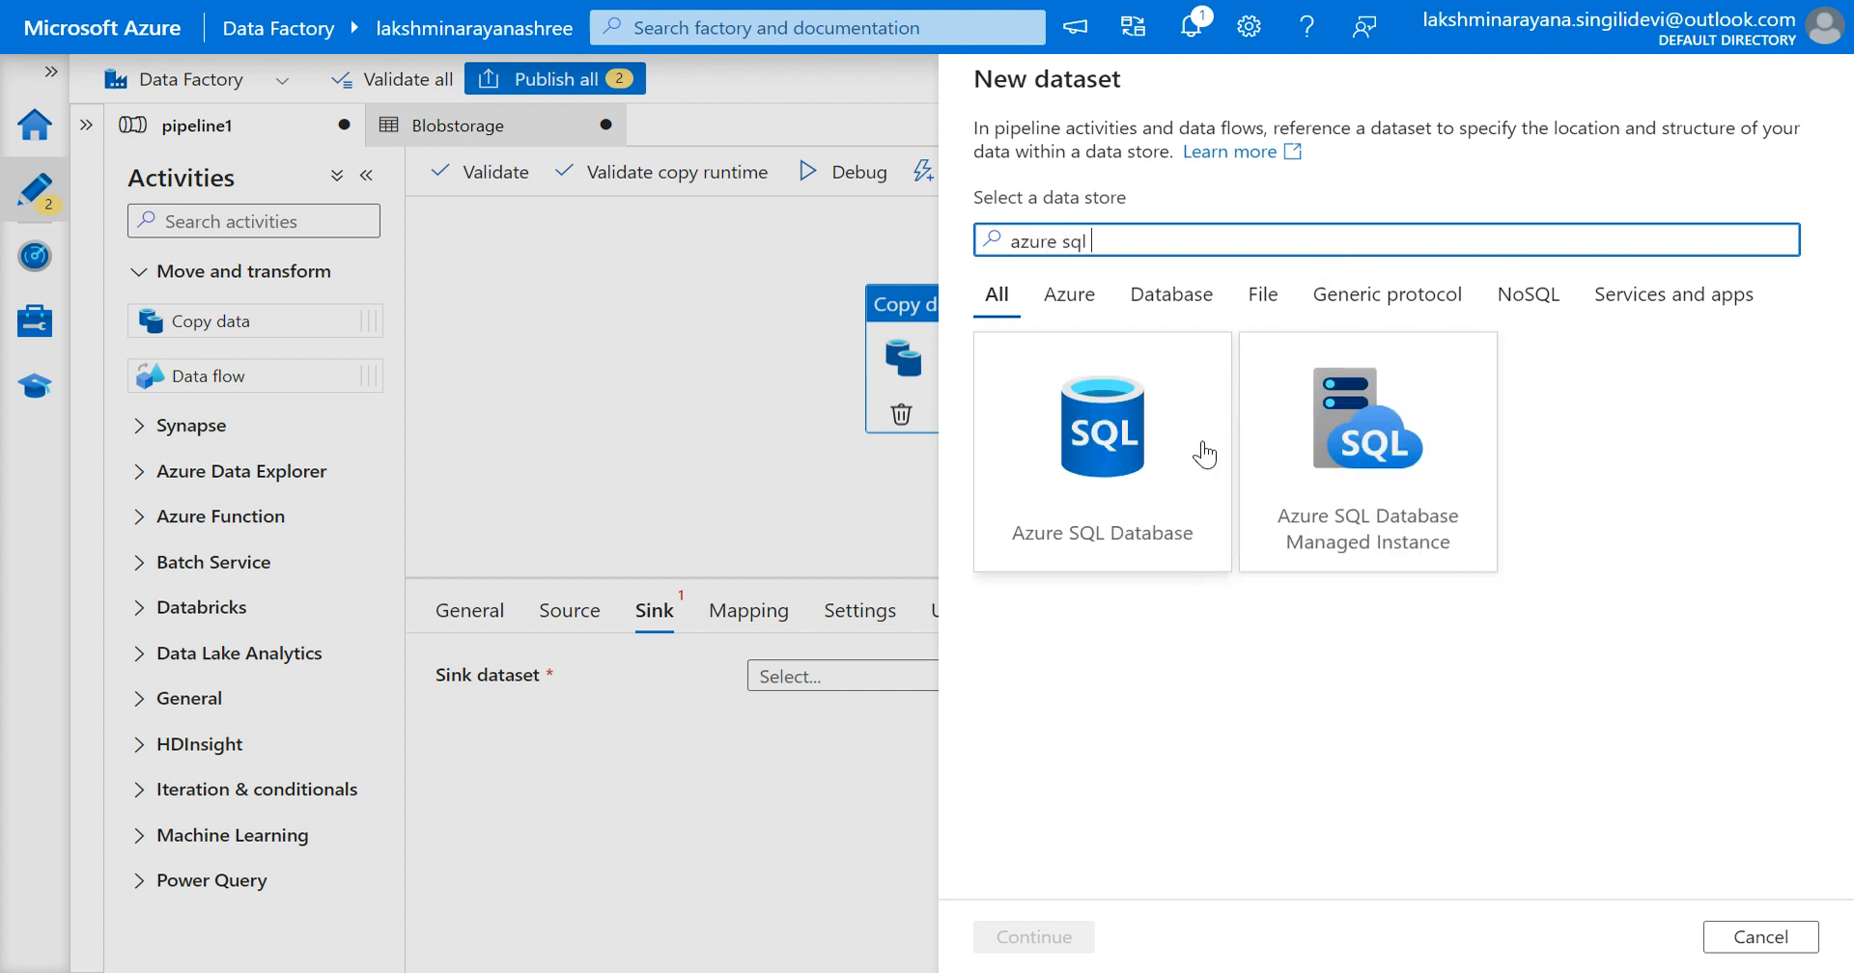
left_click(1083, 475)
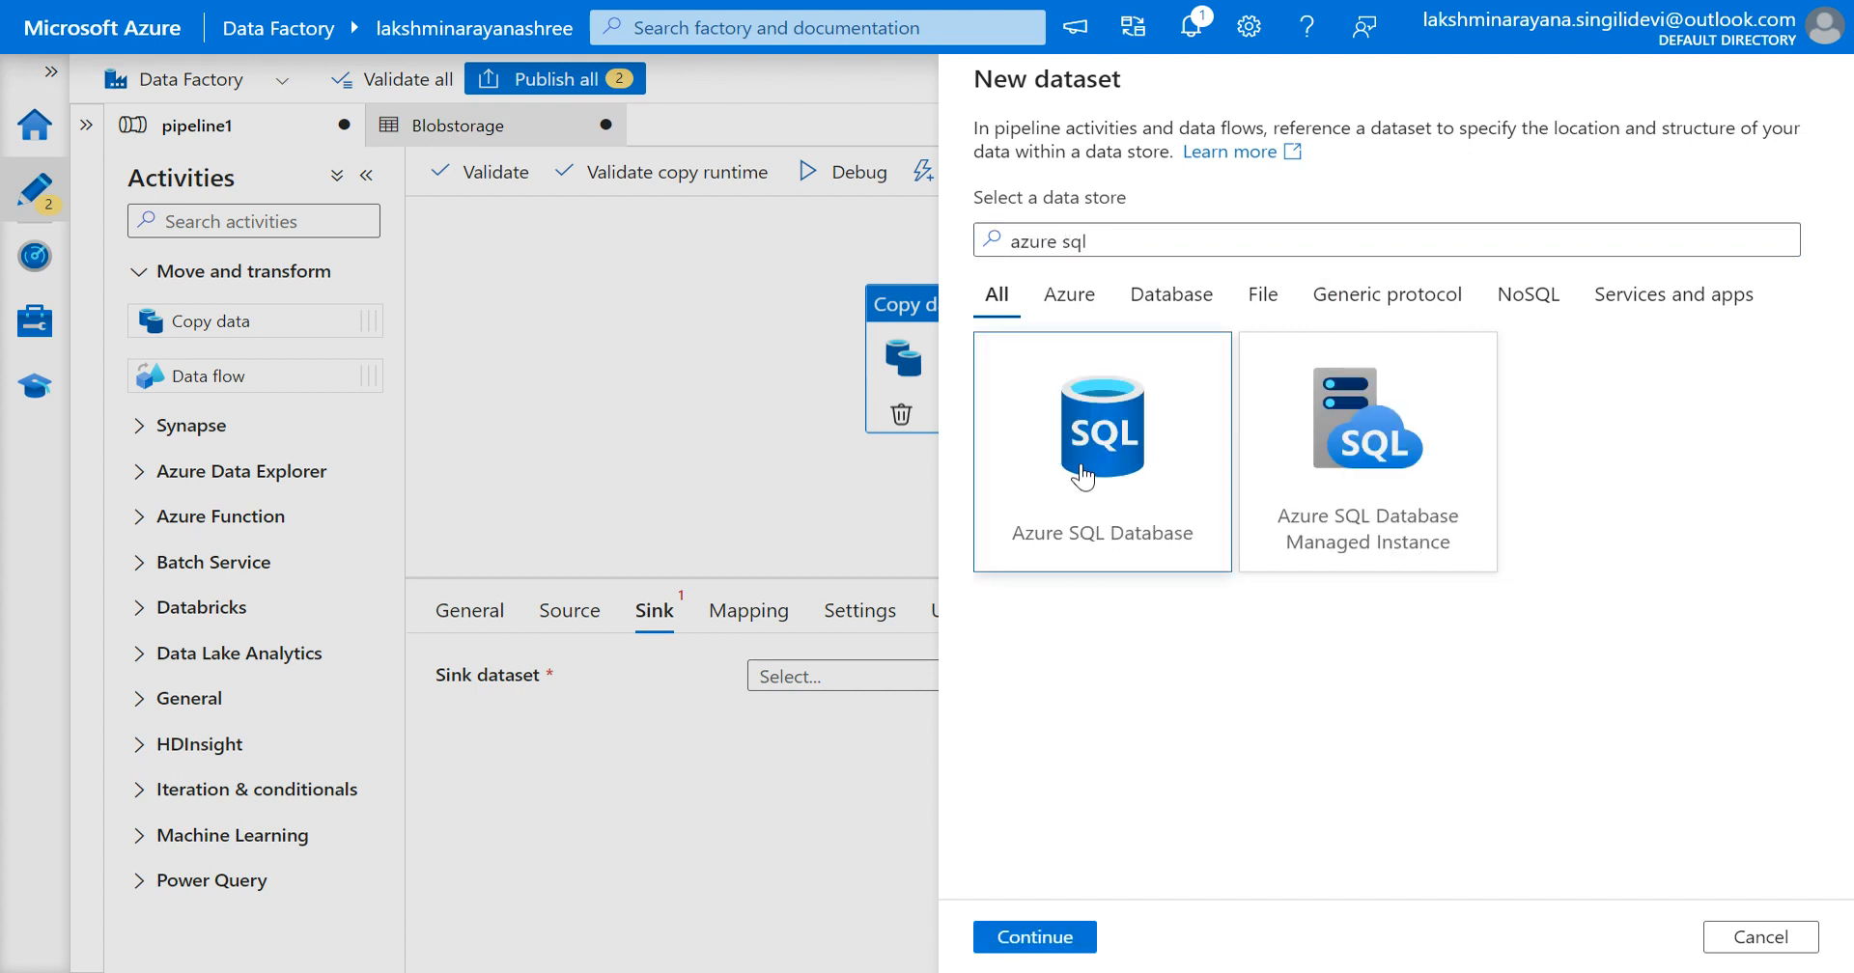
left_click(1033, 944)
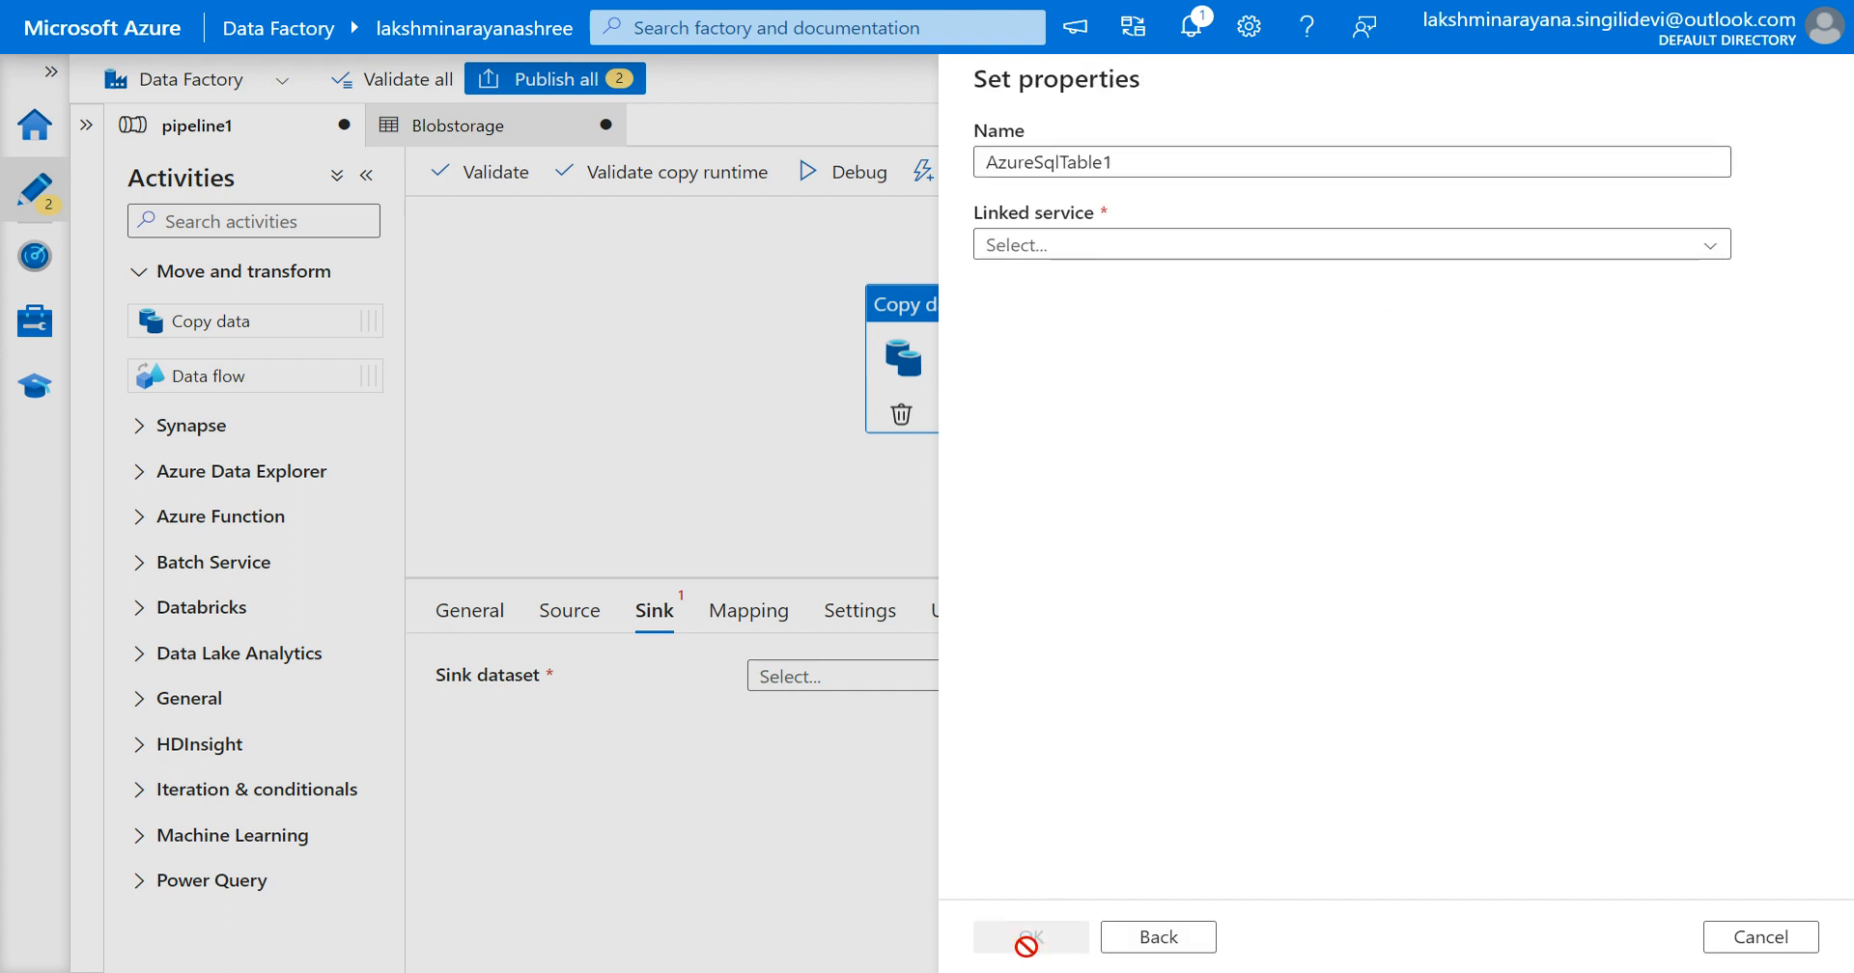
Step: Start a new linked service on the Free Trial subscription, server datafactoryserver, database datafactorydatabase
left_click(1319, 253)
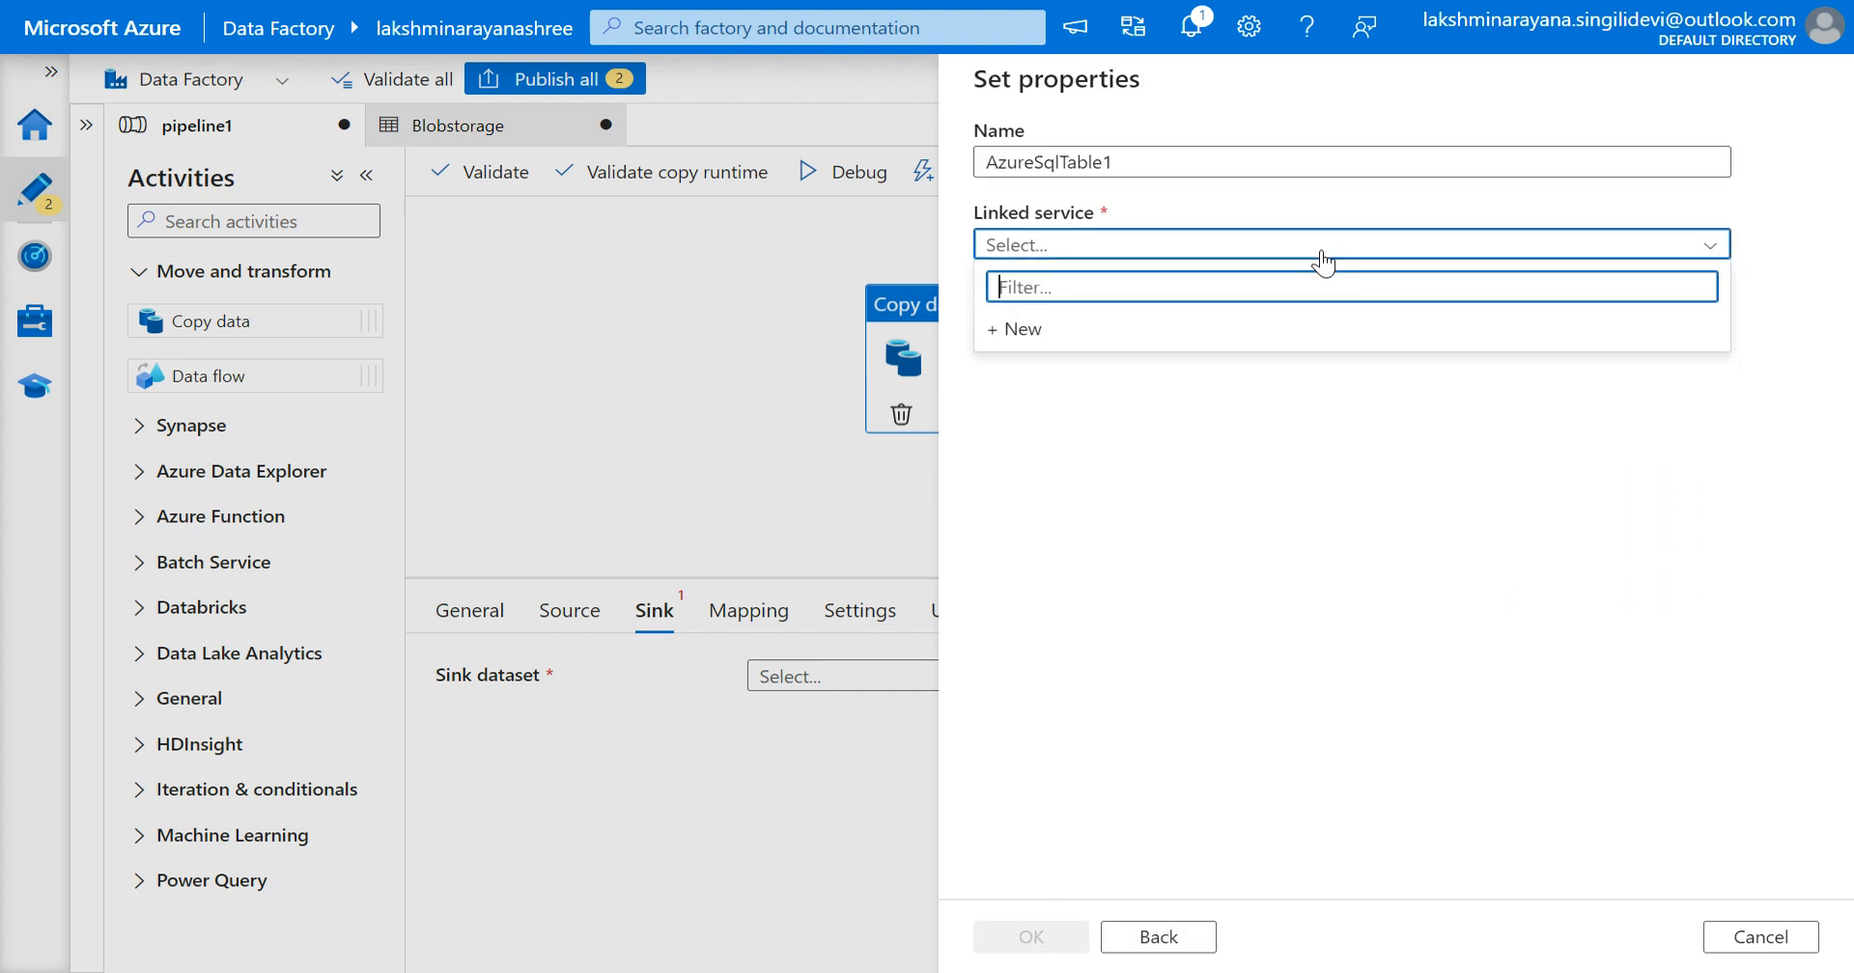
left_click(1017, 334)
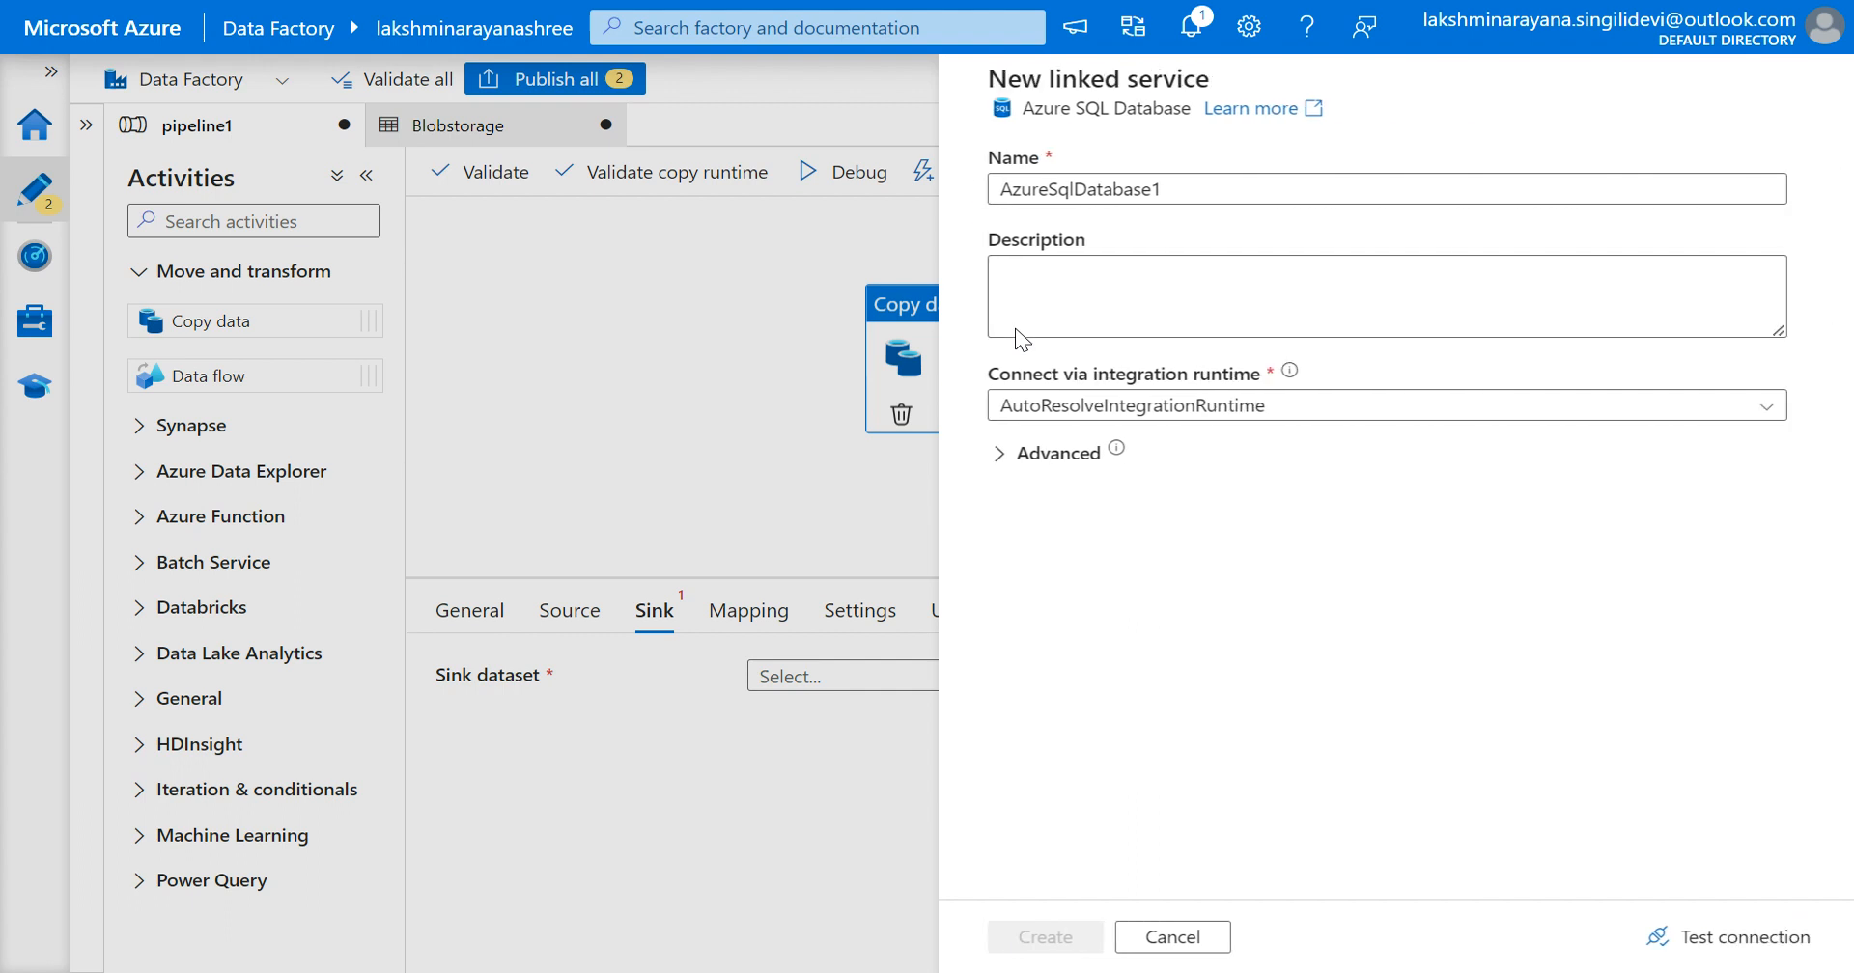
scroll(1133, 629, "down", 1)
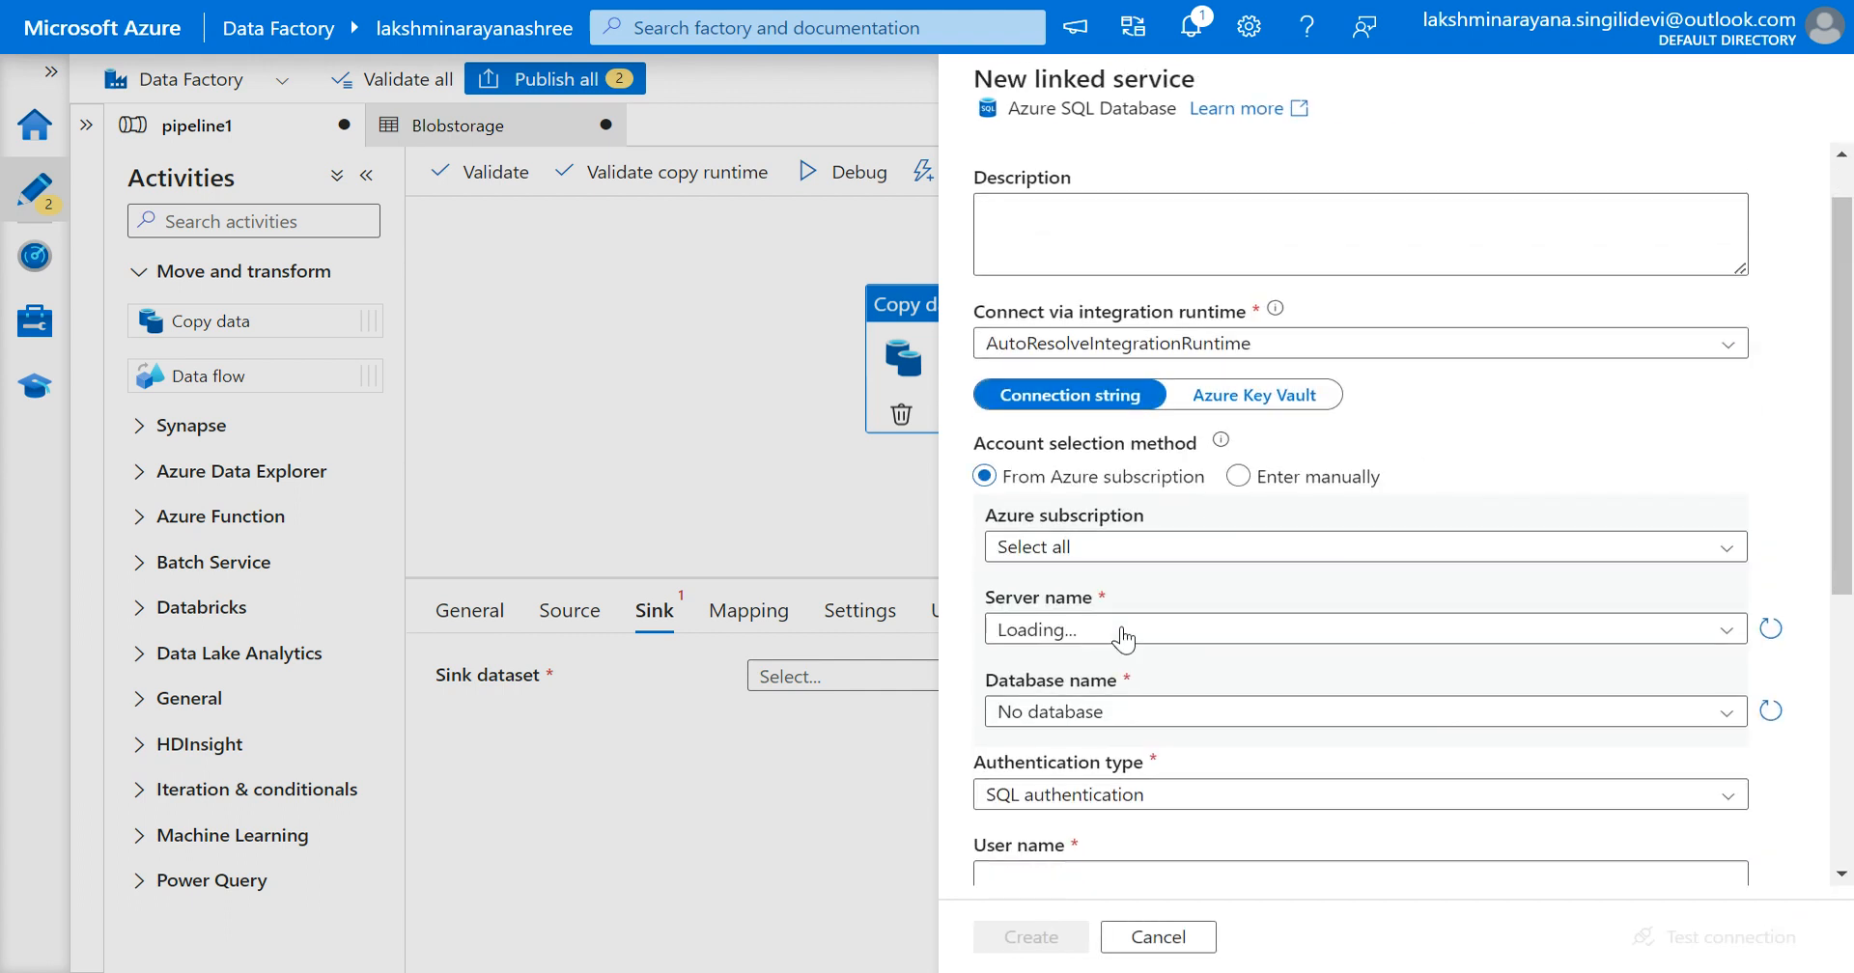
left_click(1072, 546)
left_click(1062, 624)
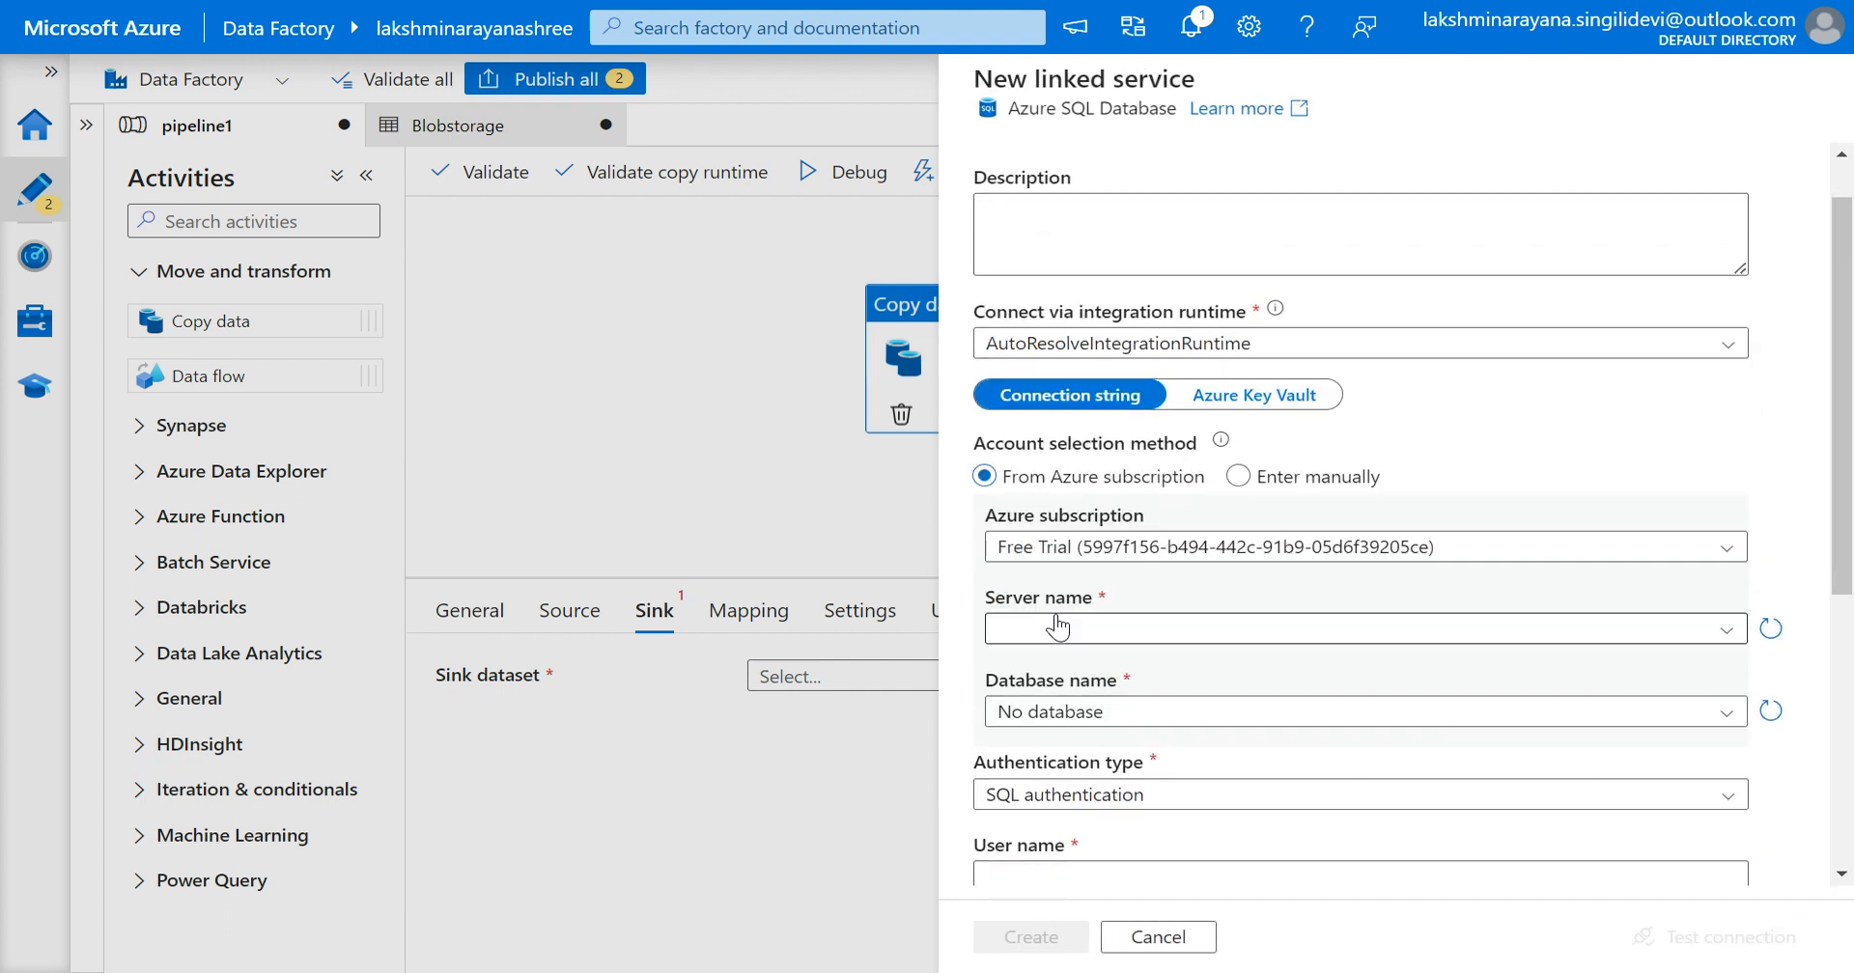
left_click(1062, 628)
left_click(1043, 666)
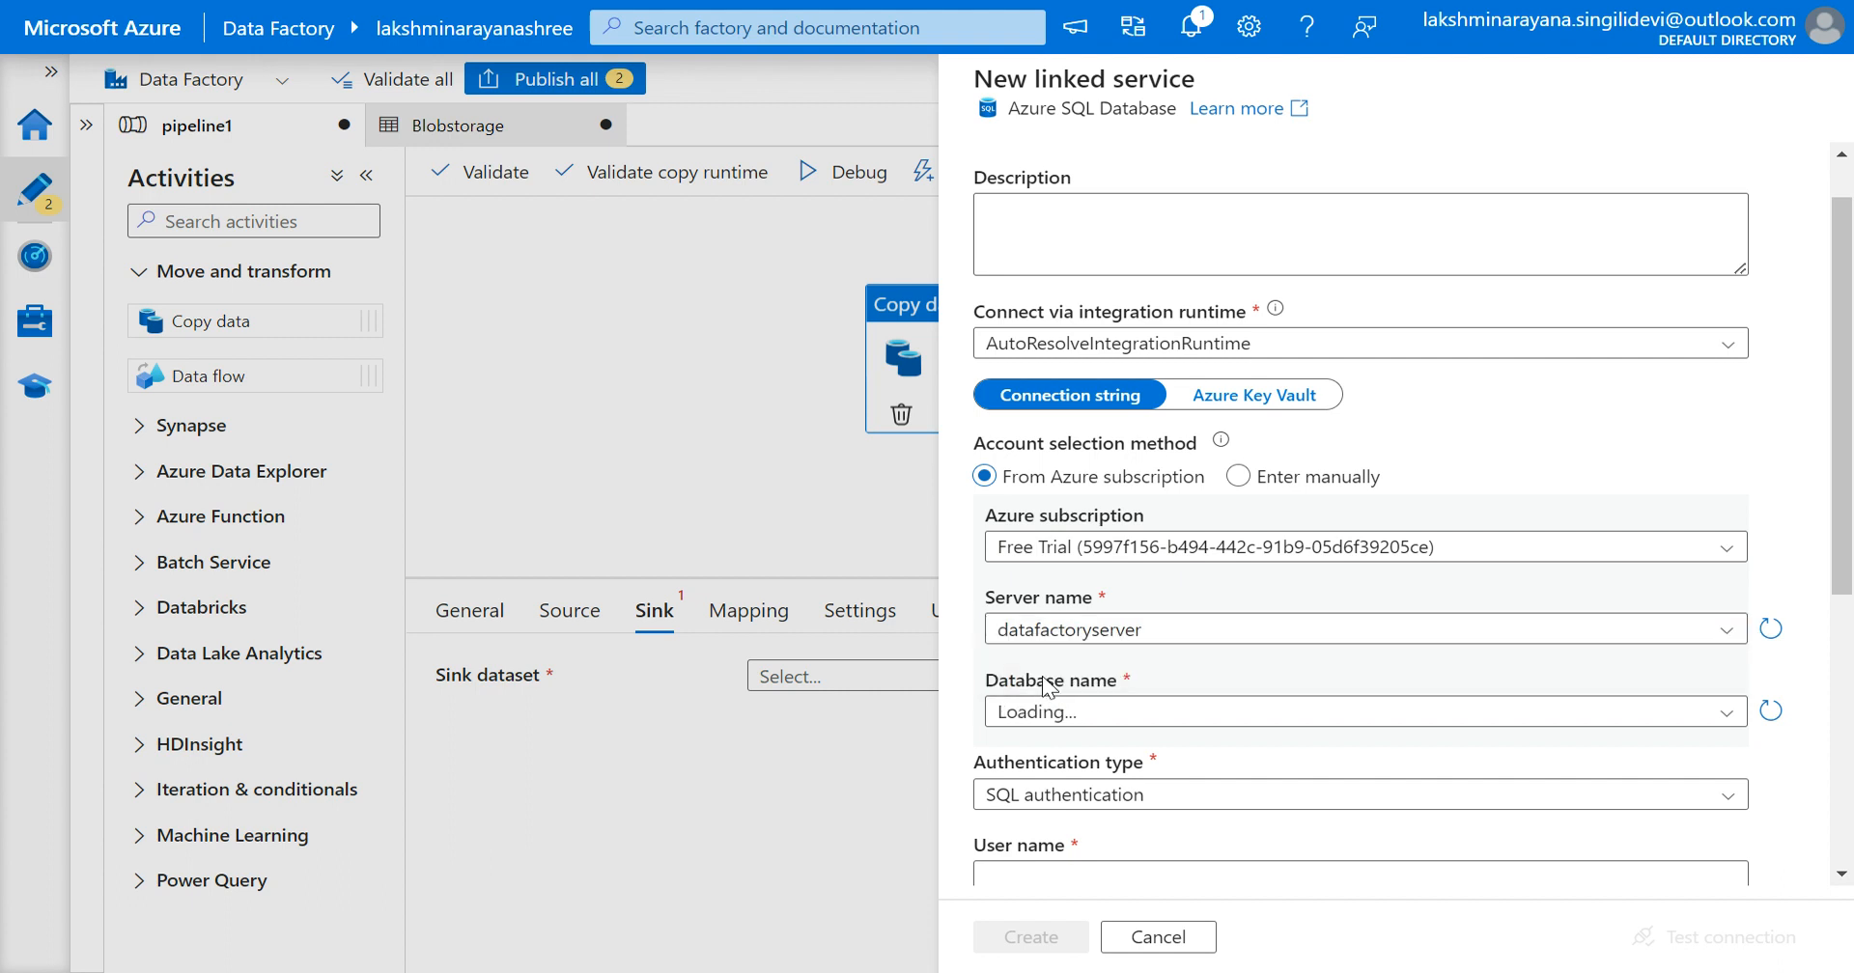
scroll(1173, 610, "down", 1)
left_click(1091, 640)
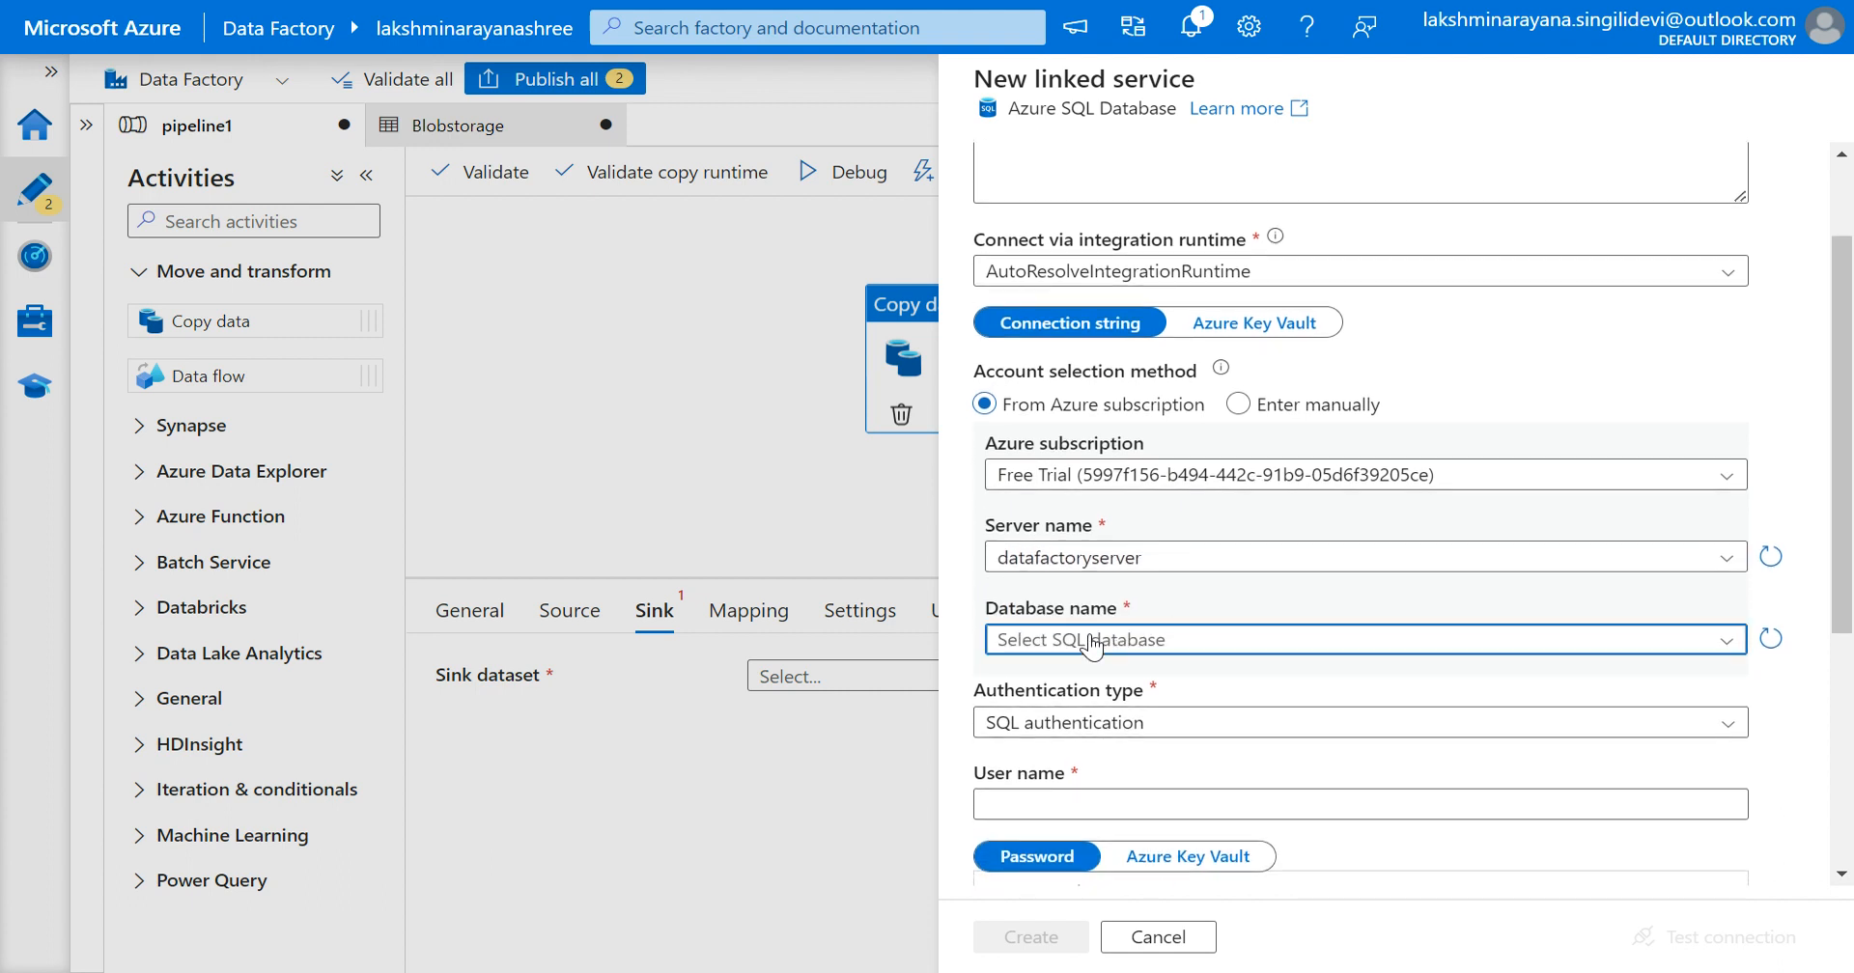
left_click(1073, 678)
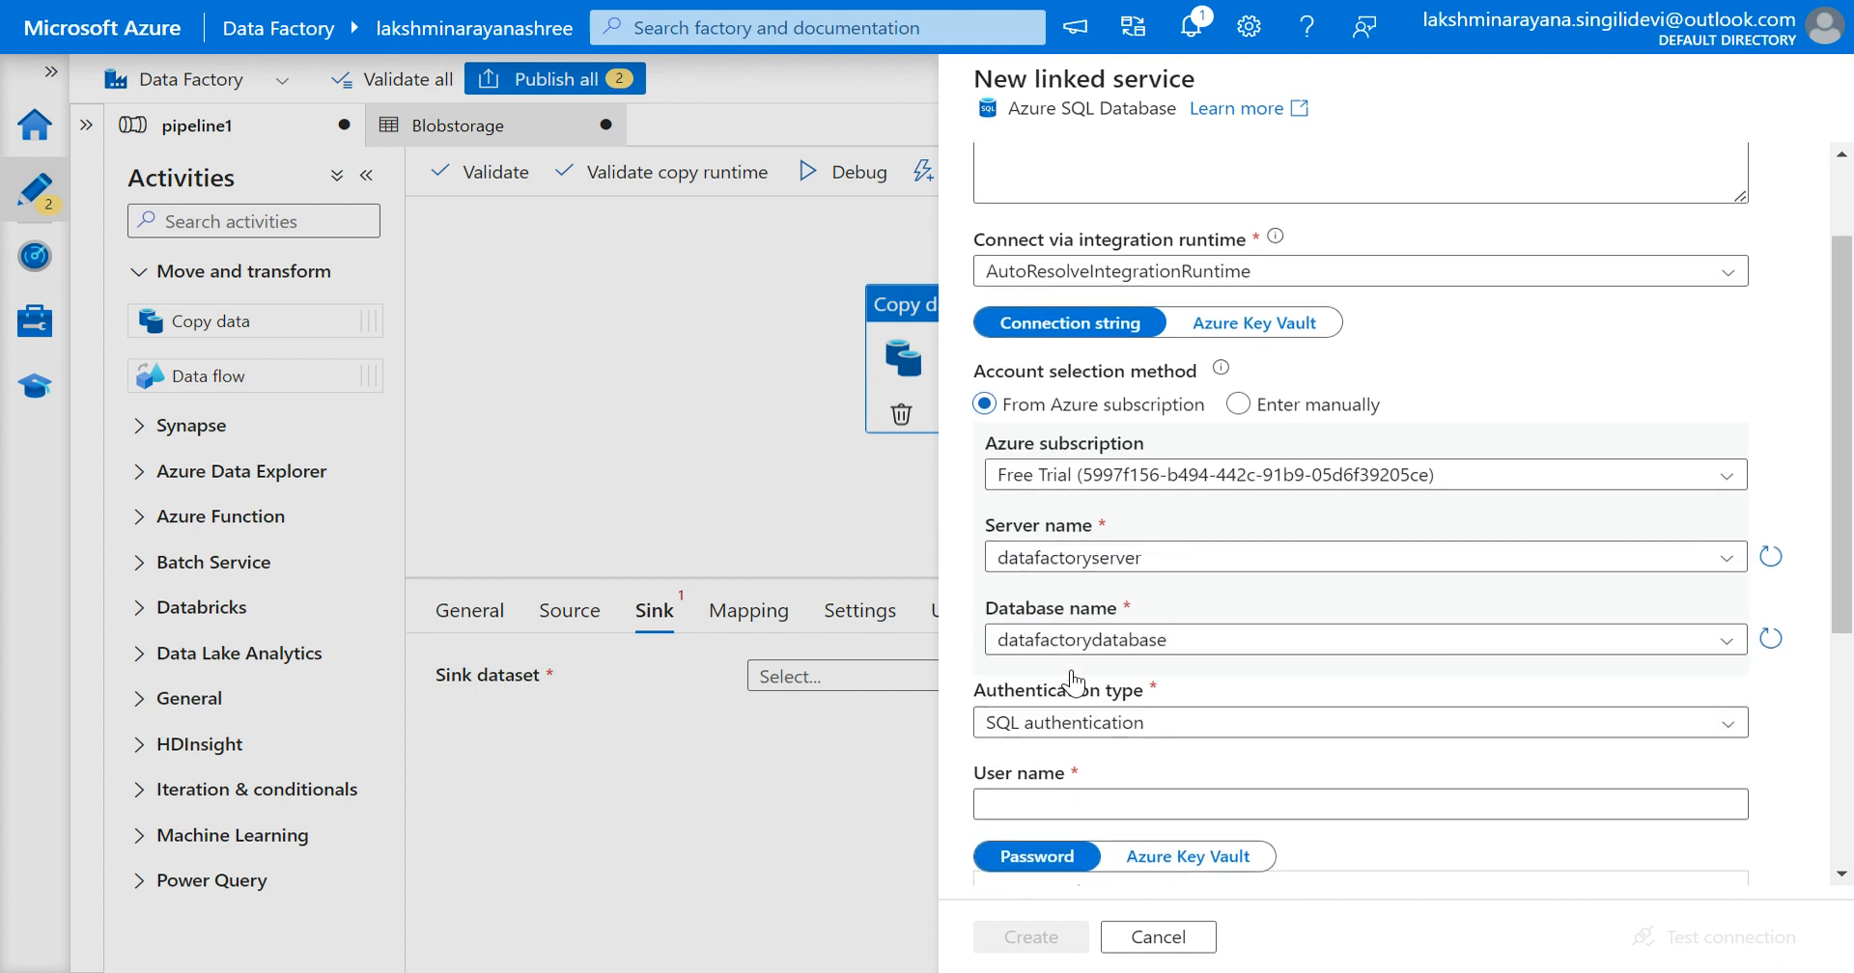
left_click(1118, 649)
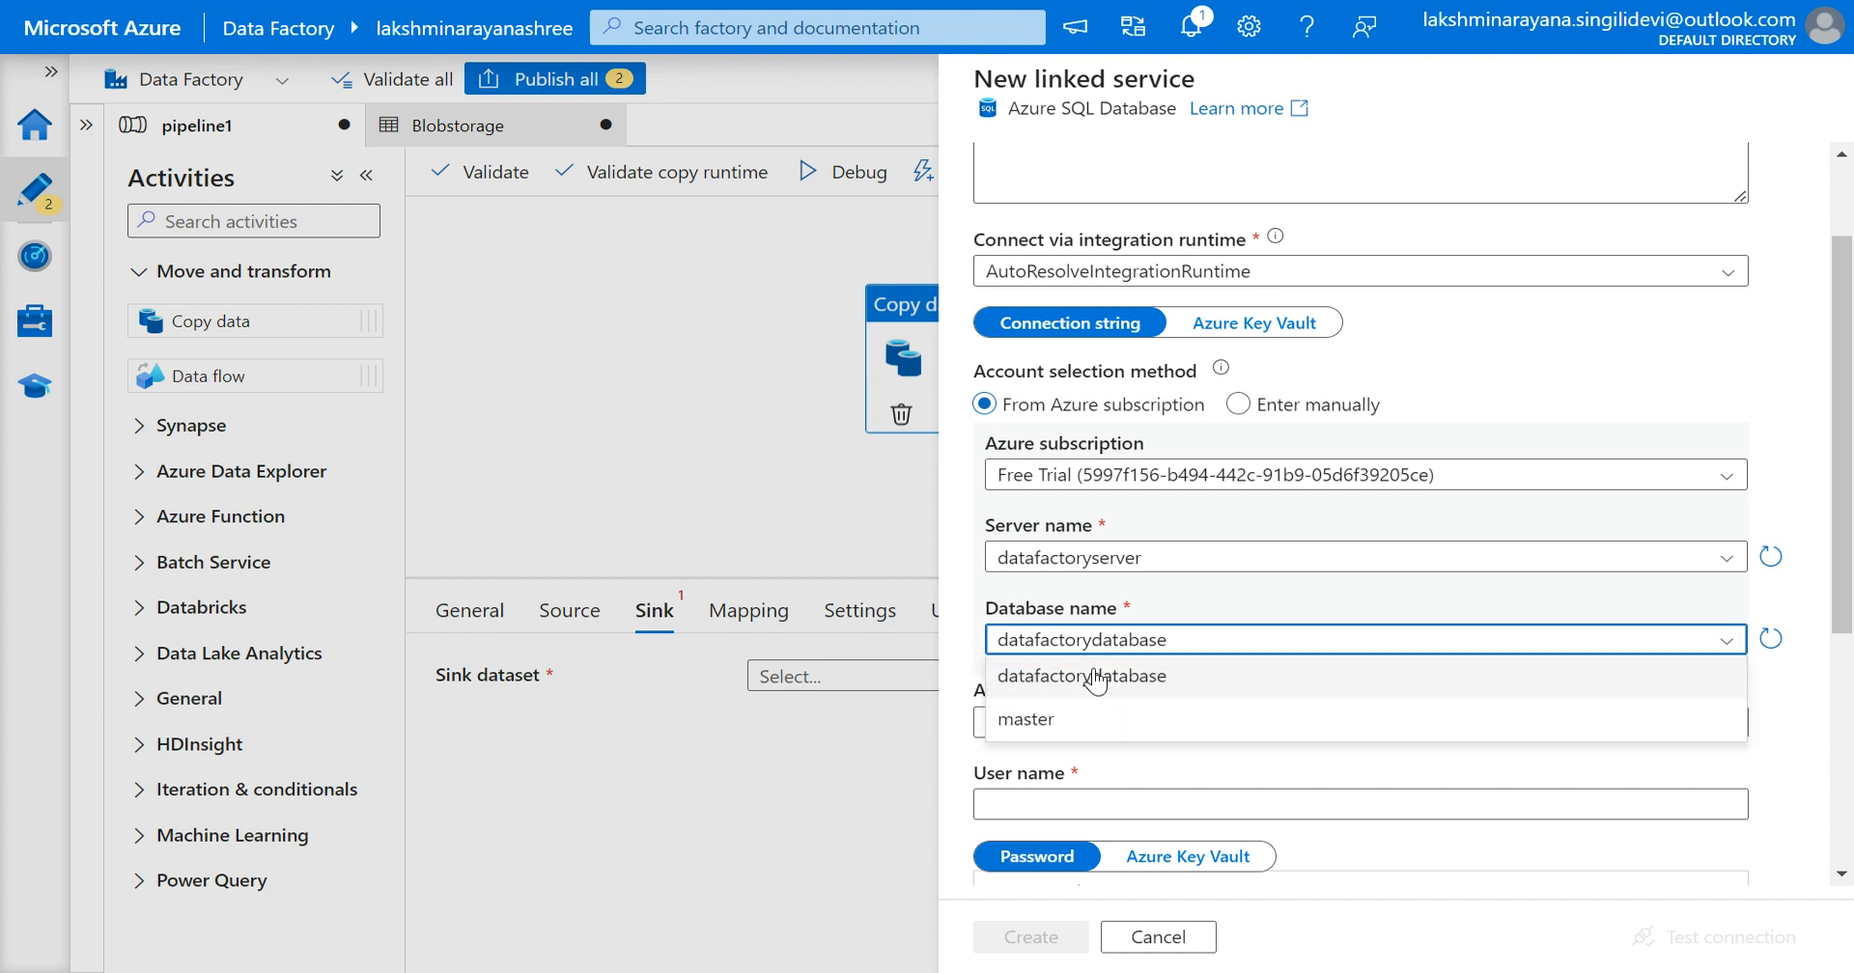
left_click(1094, 678)
scroll(1105, 541, "down", 3)
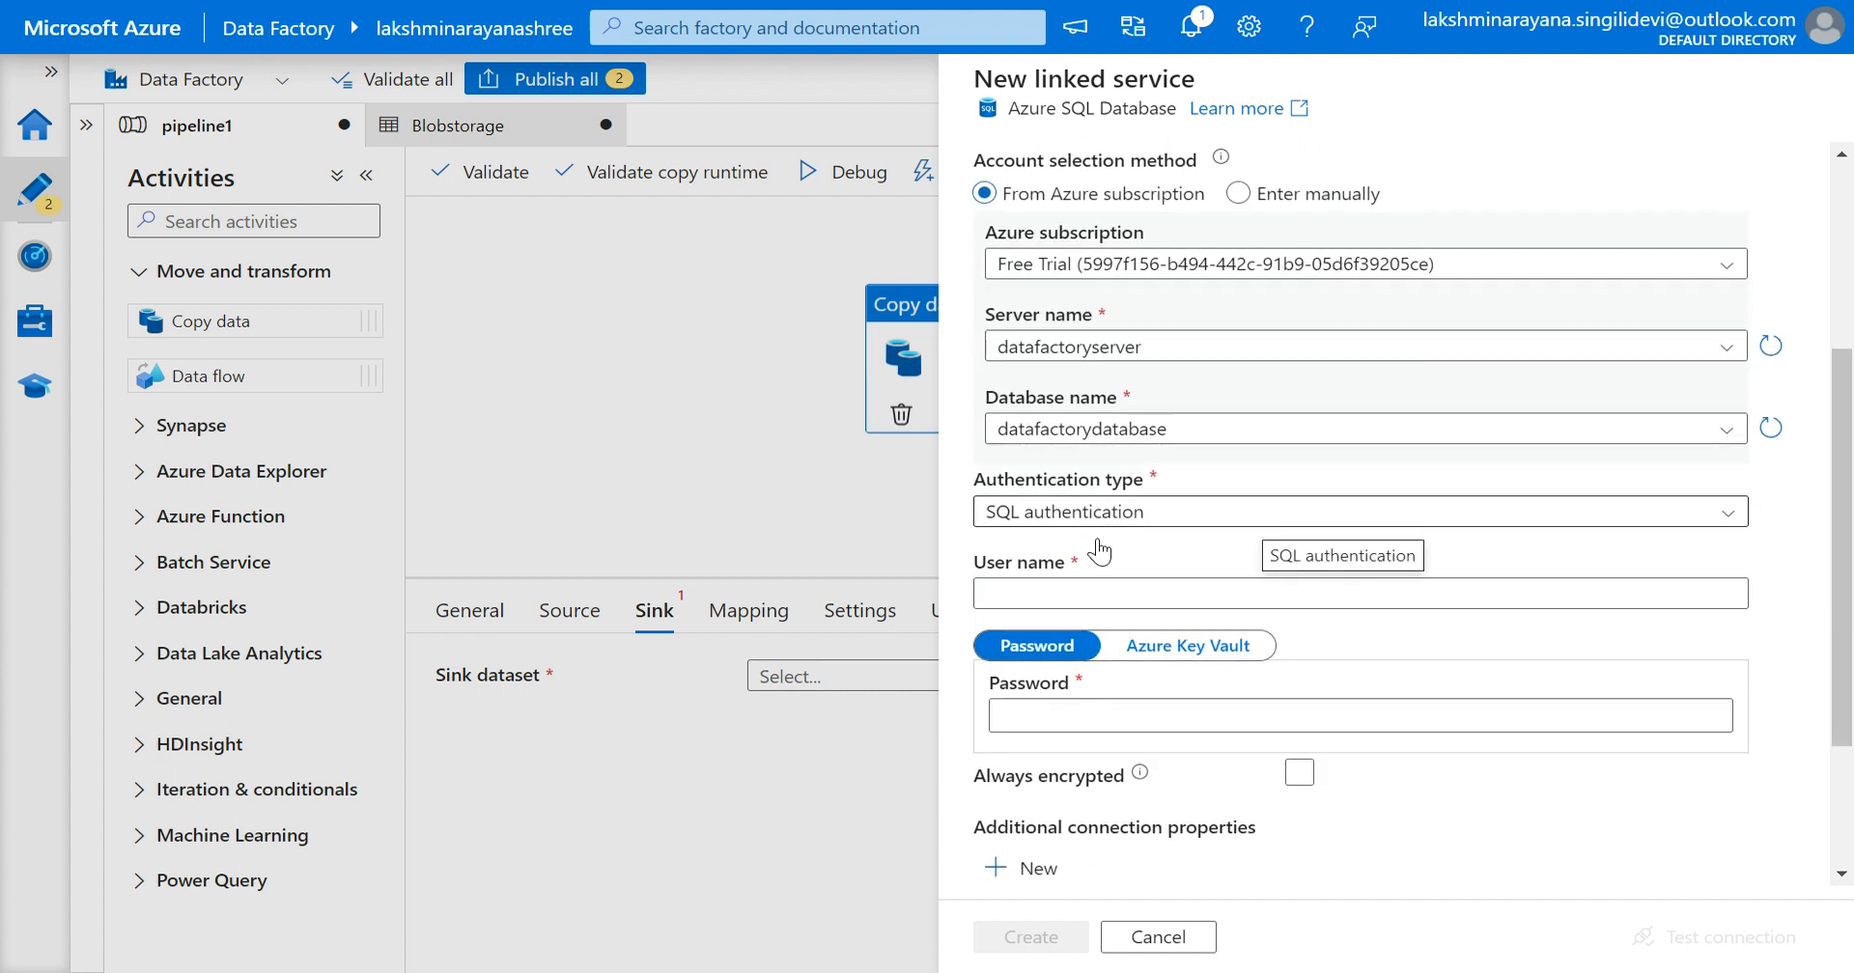
Step: Enter the SQL login user name and password, test the connection, and cancel when it stalls
left_click(1025, 596)
type("lakshmina")
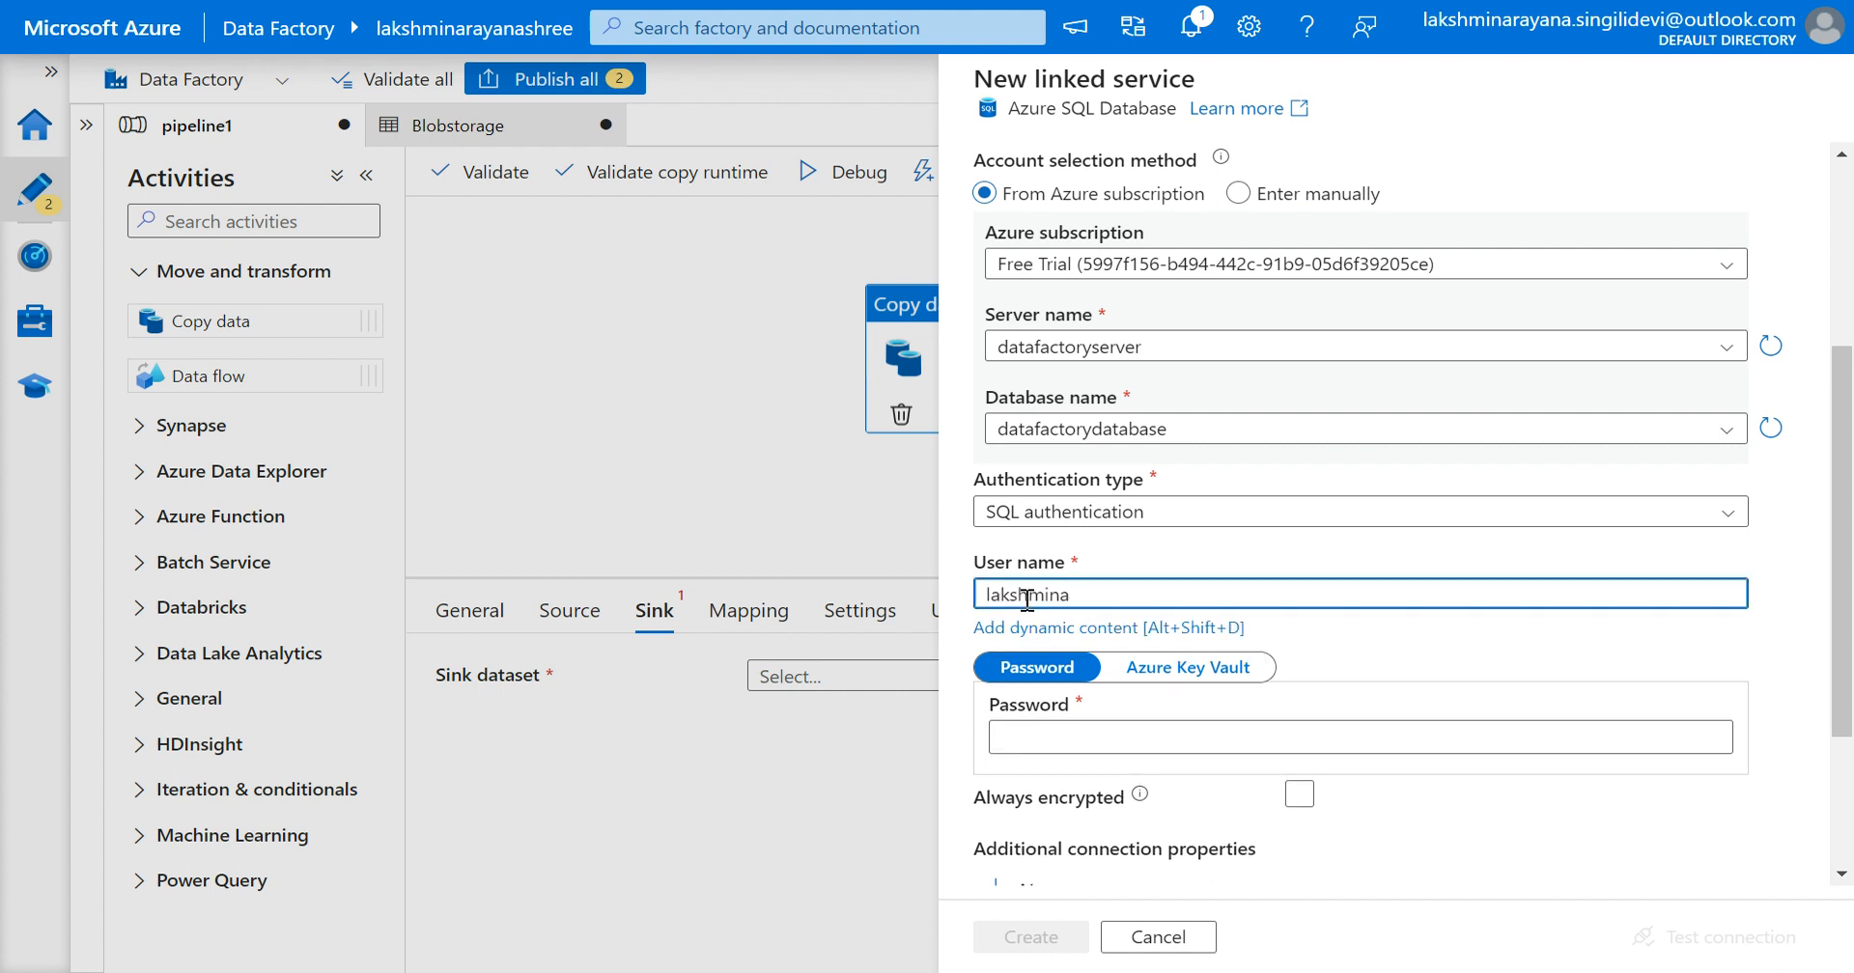
type("rayana")
left_click(1062, 739)
type("•")
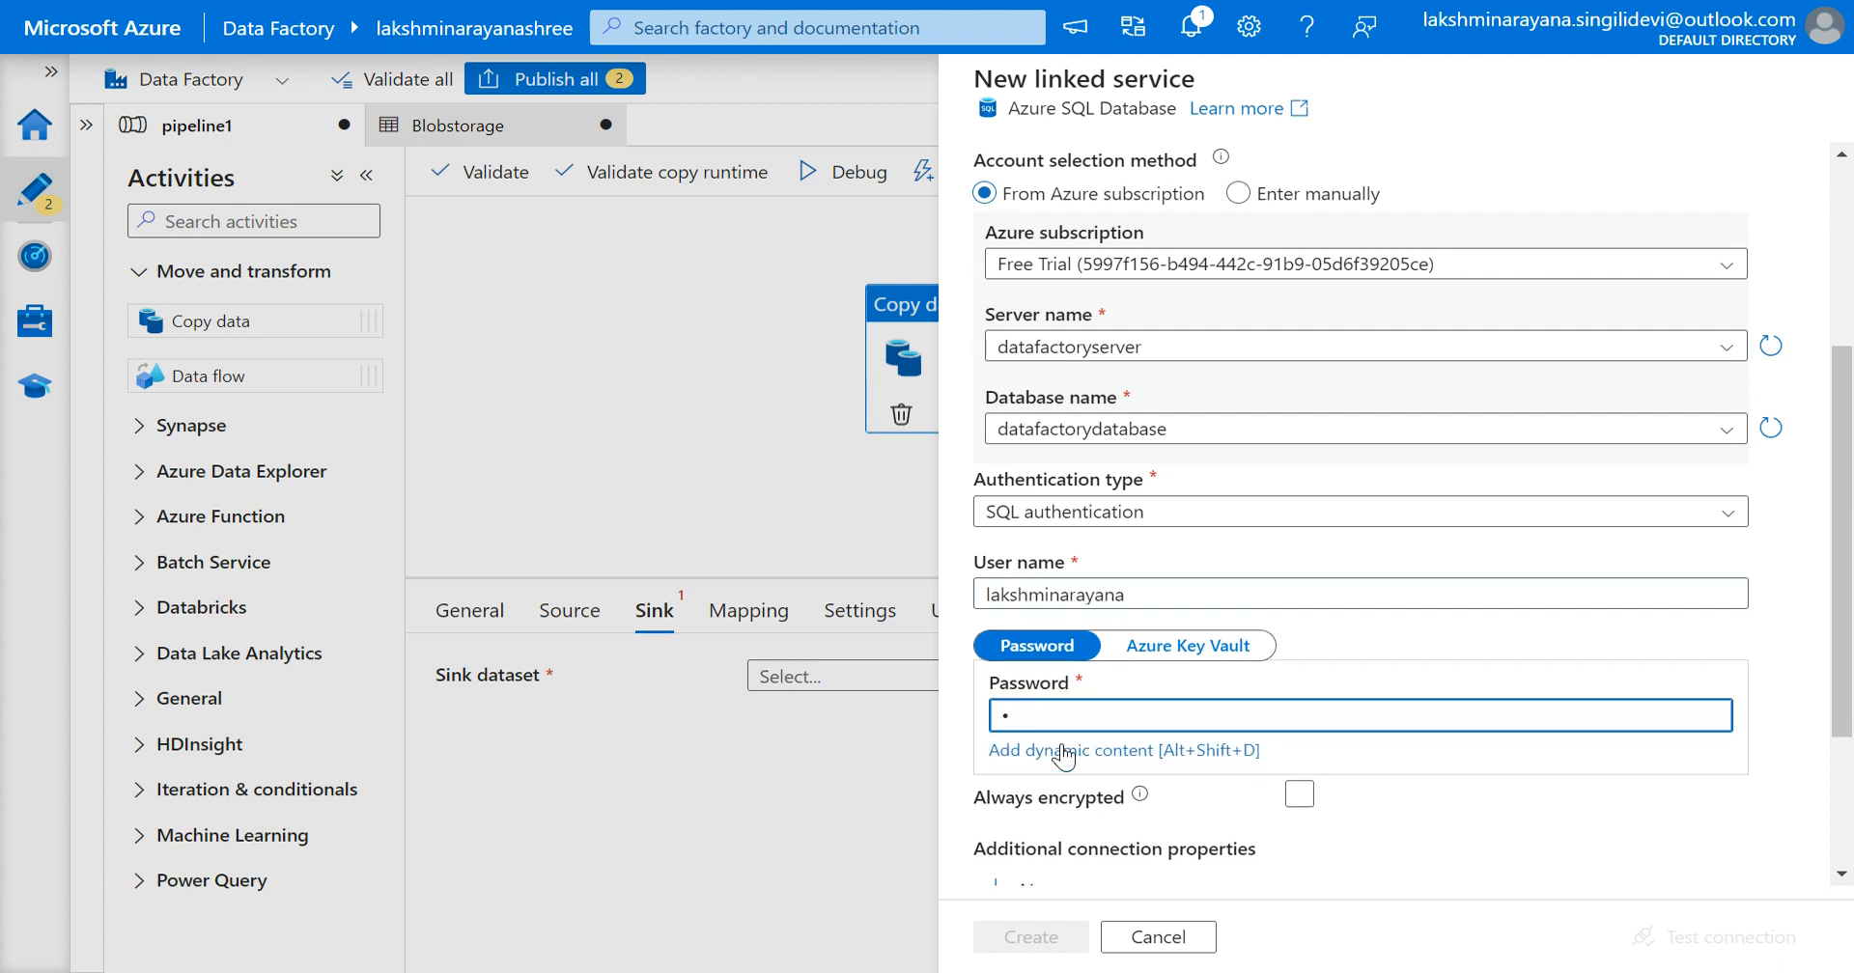
type("••••••••")
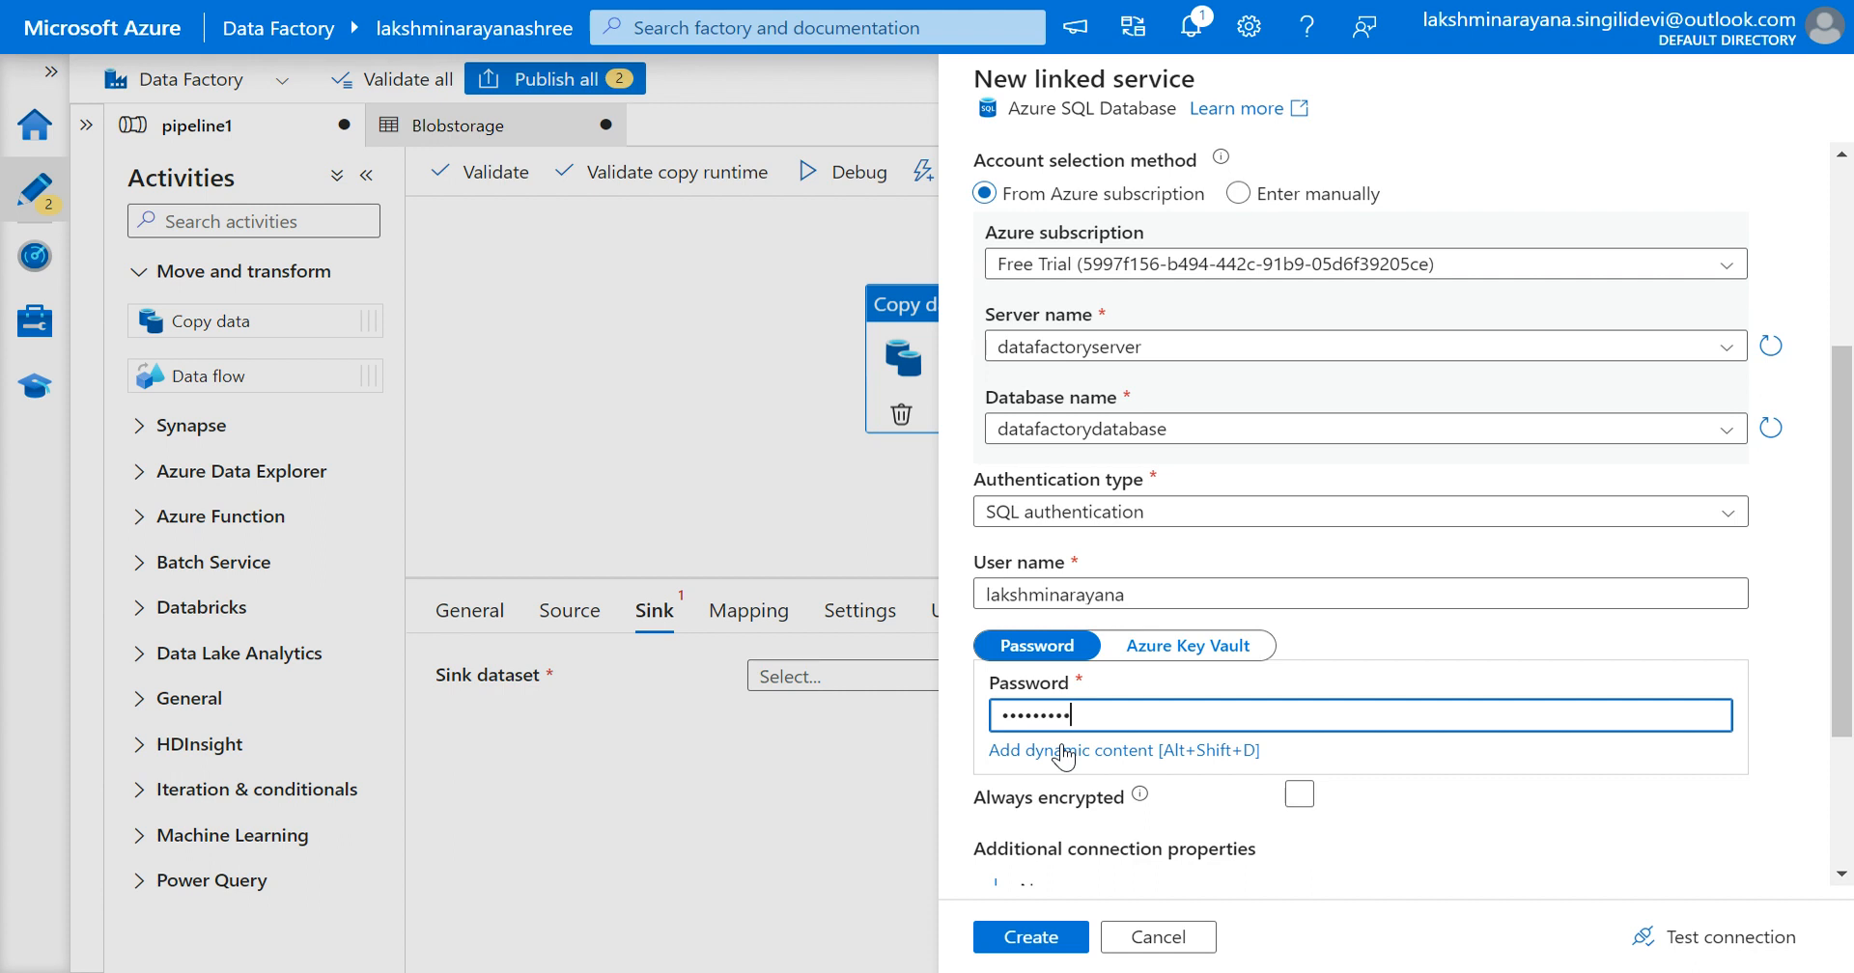
type("••")
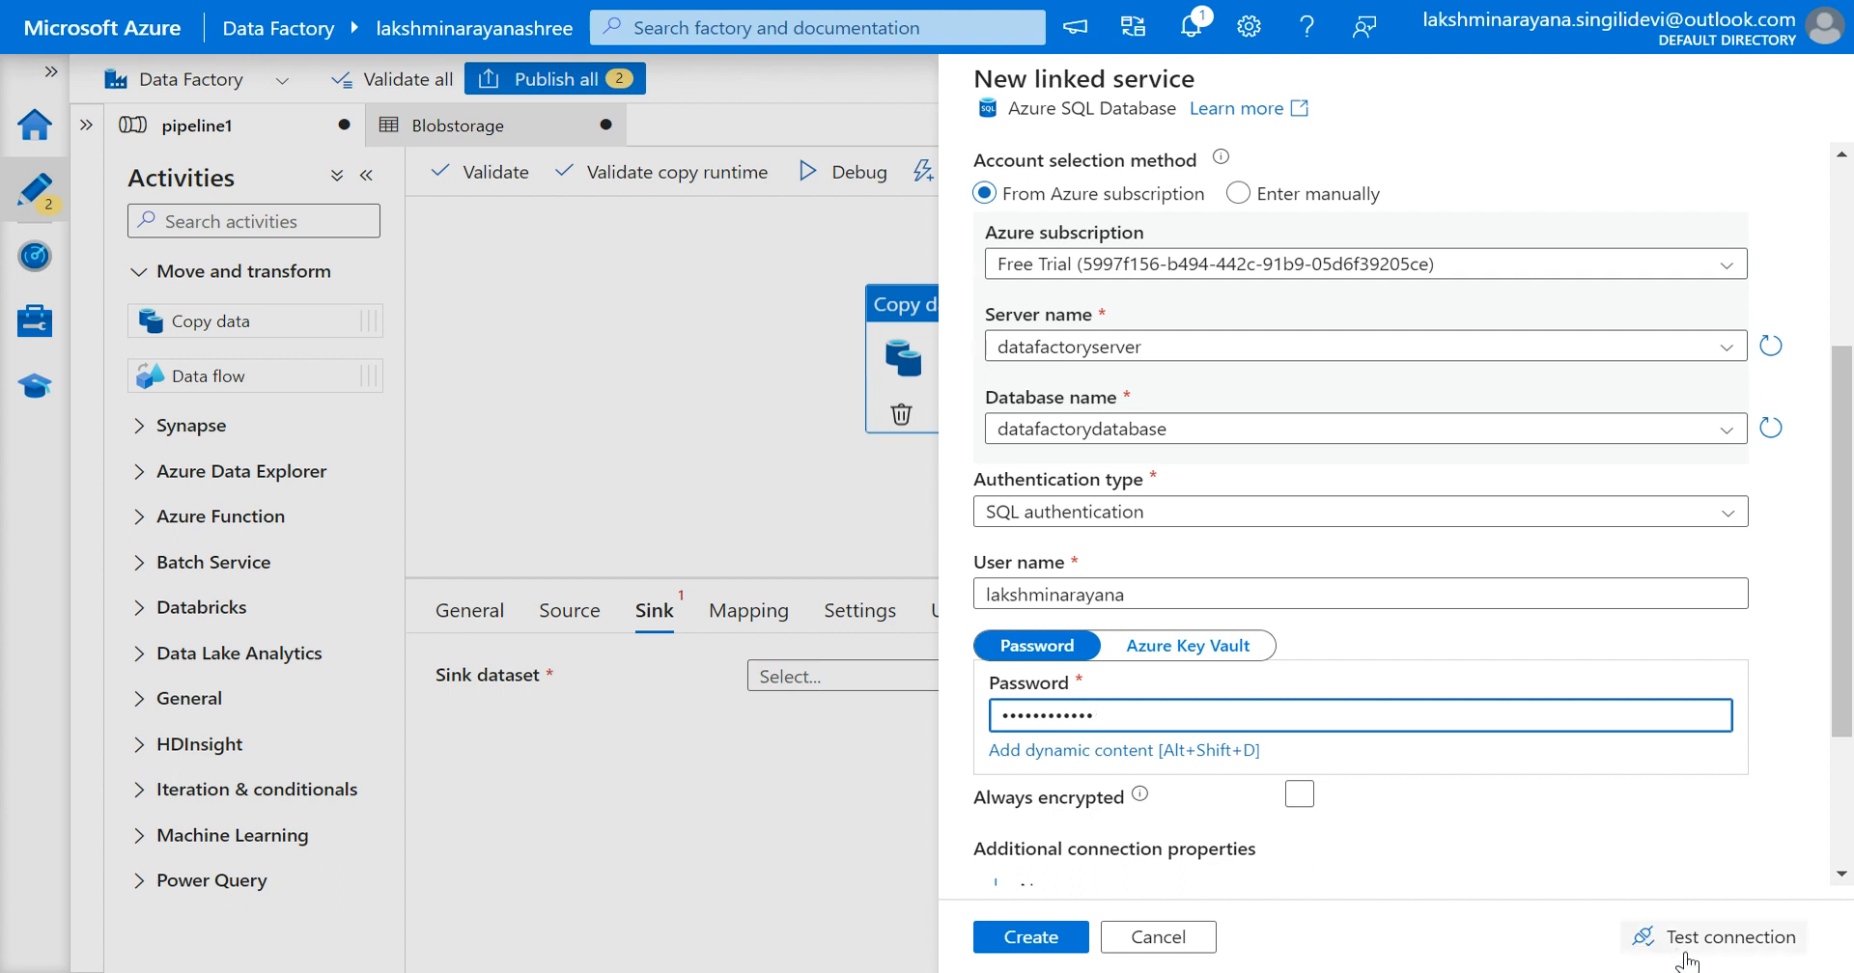
left_click(1654, 938)
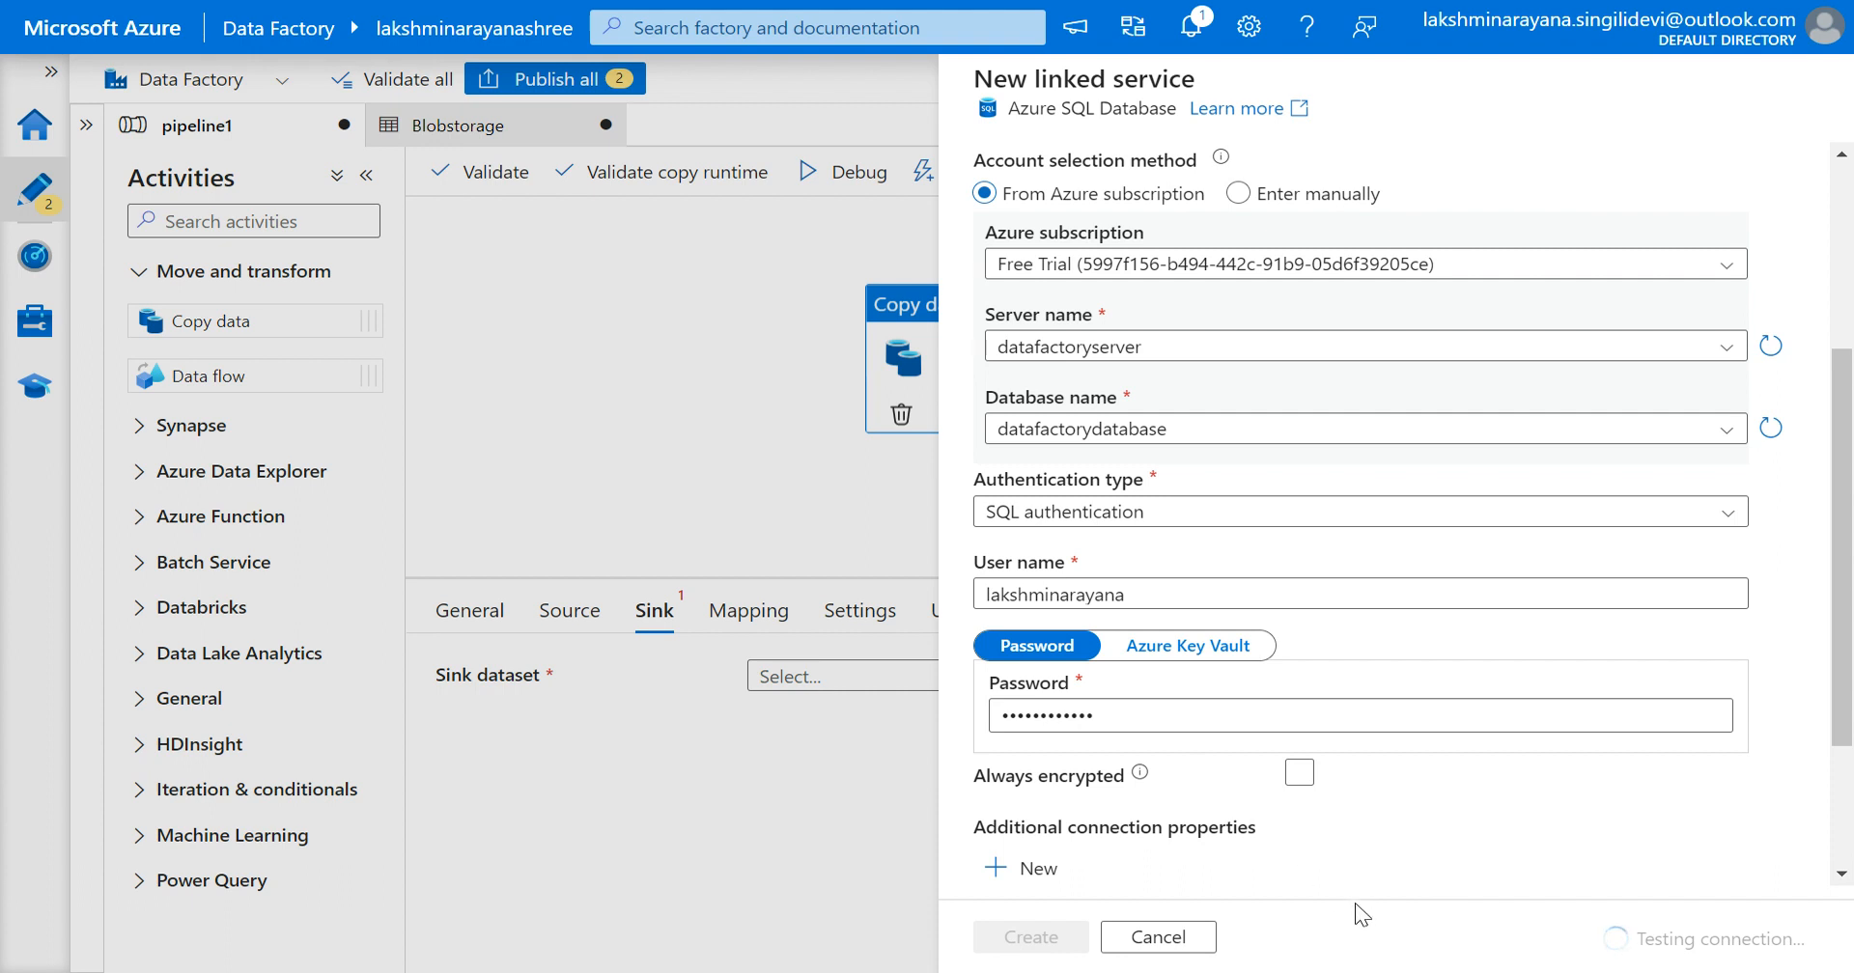
scroll(1369, 705, "down", 1)
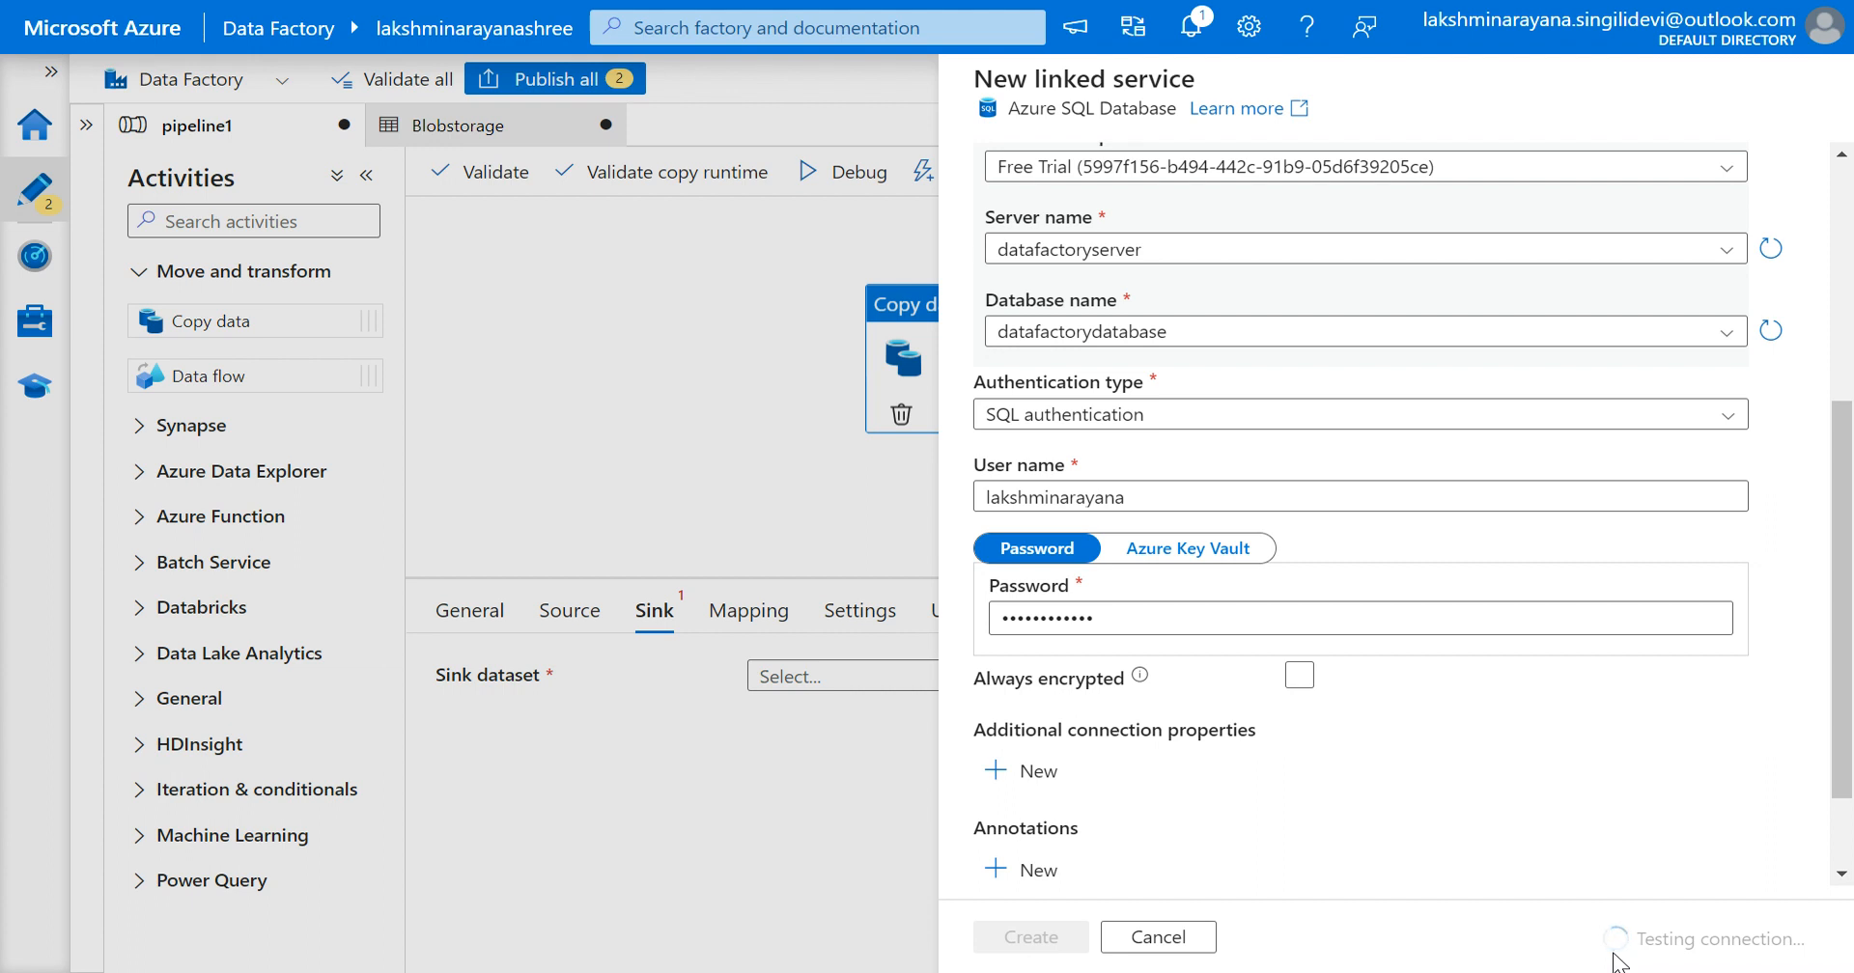
left_click(1177, 944)
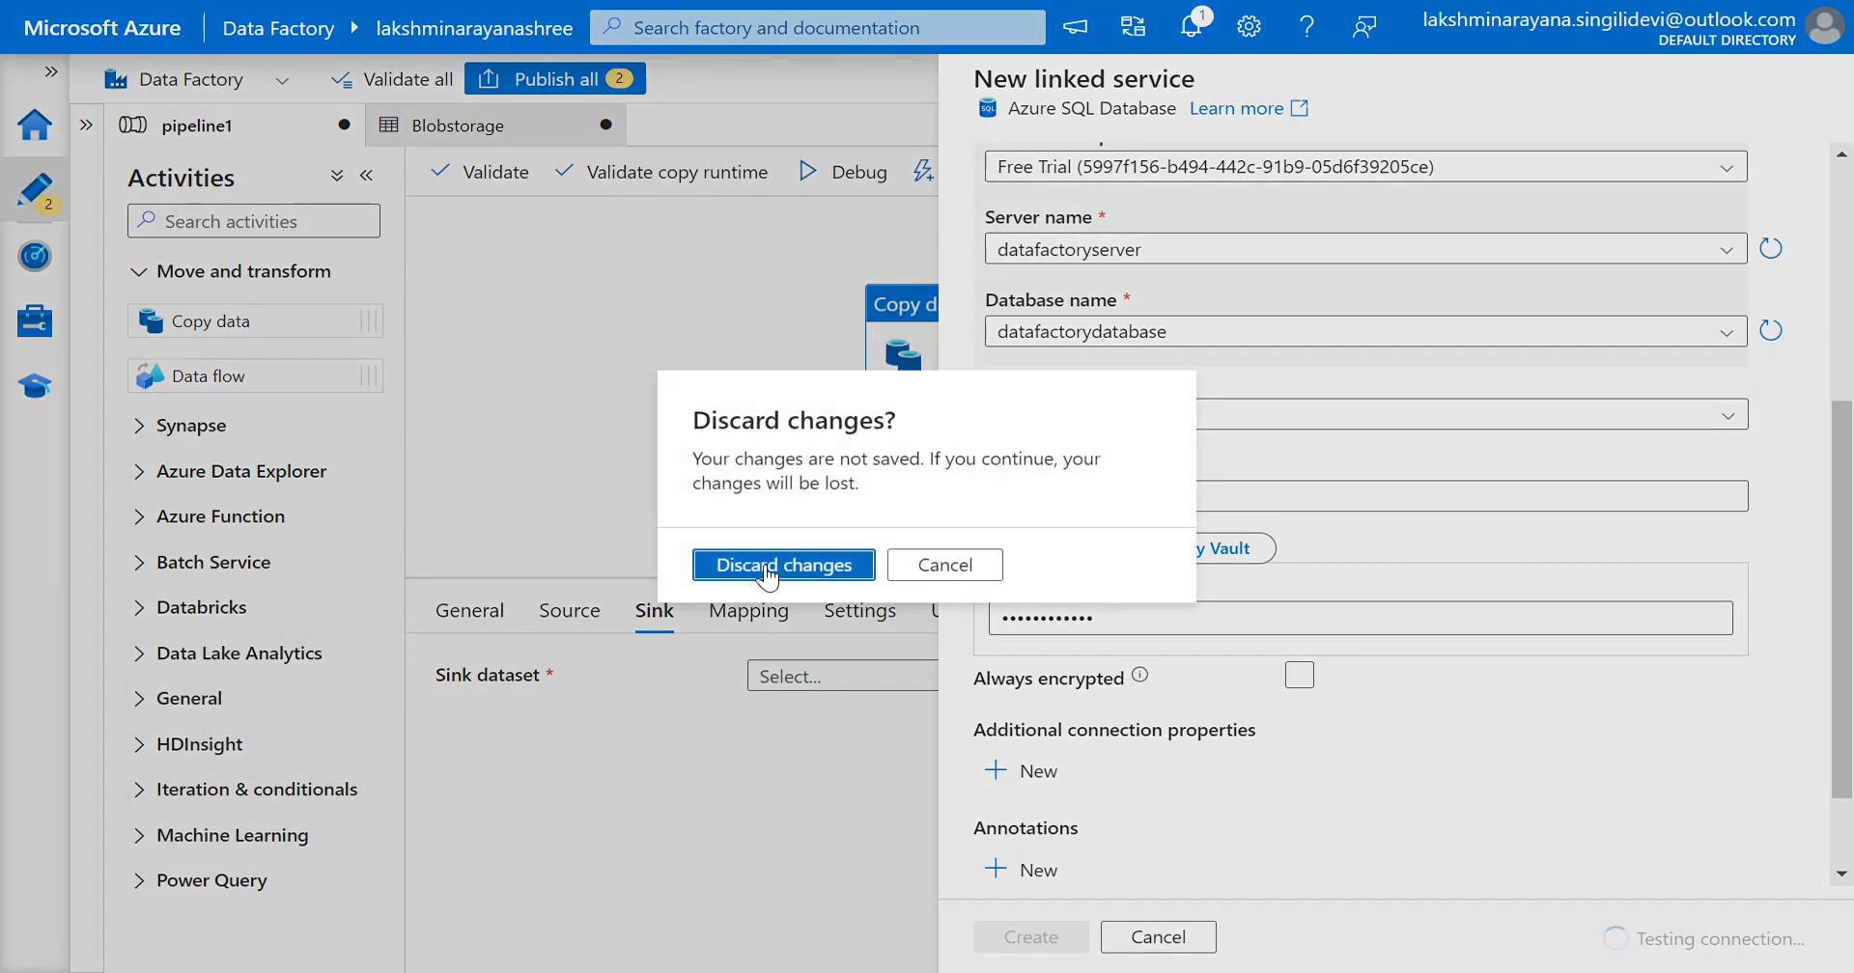
Step: Discard the stalled linked service and start a new one named AzureSqlDatabase2
left_click(767, 569)
left_click(1053, 249)
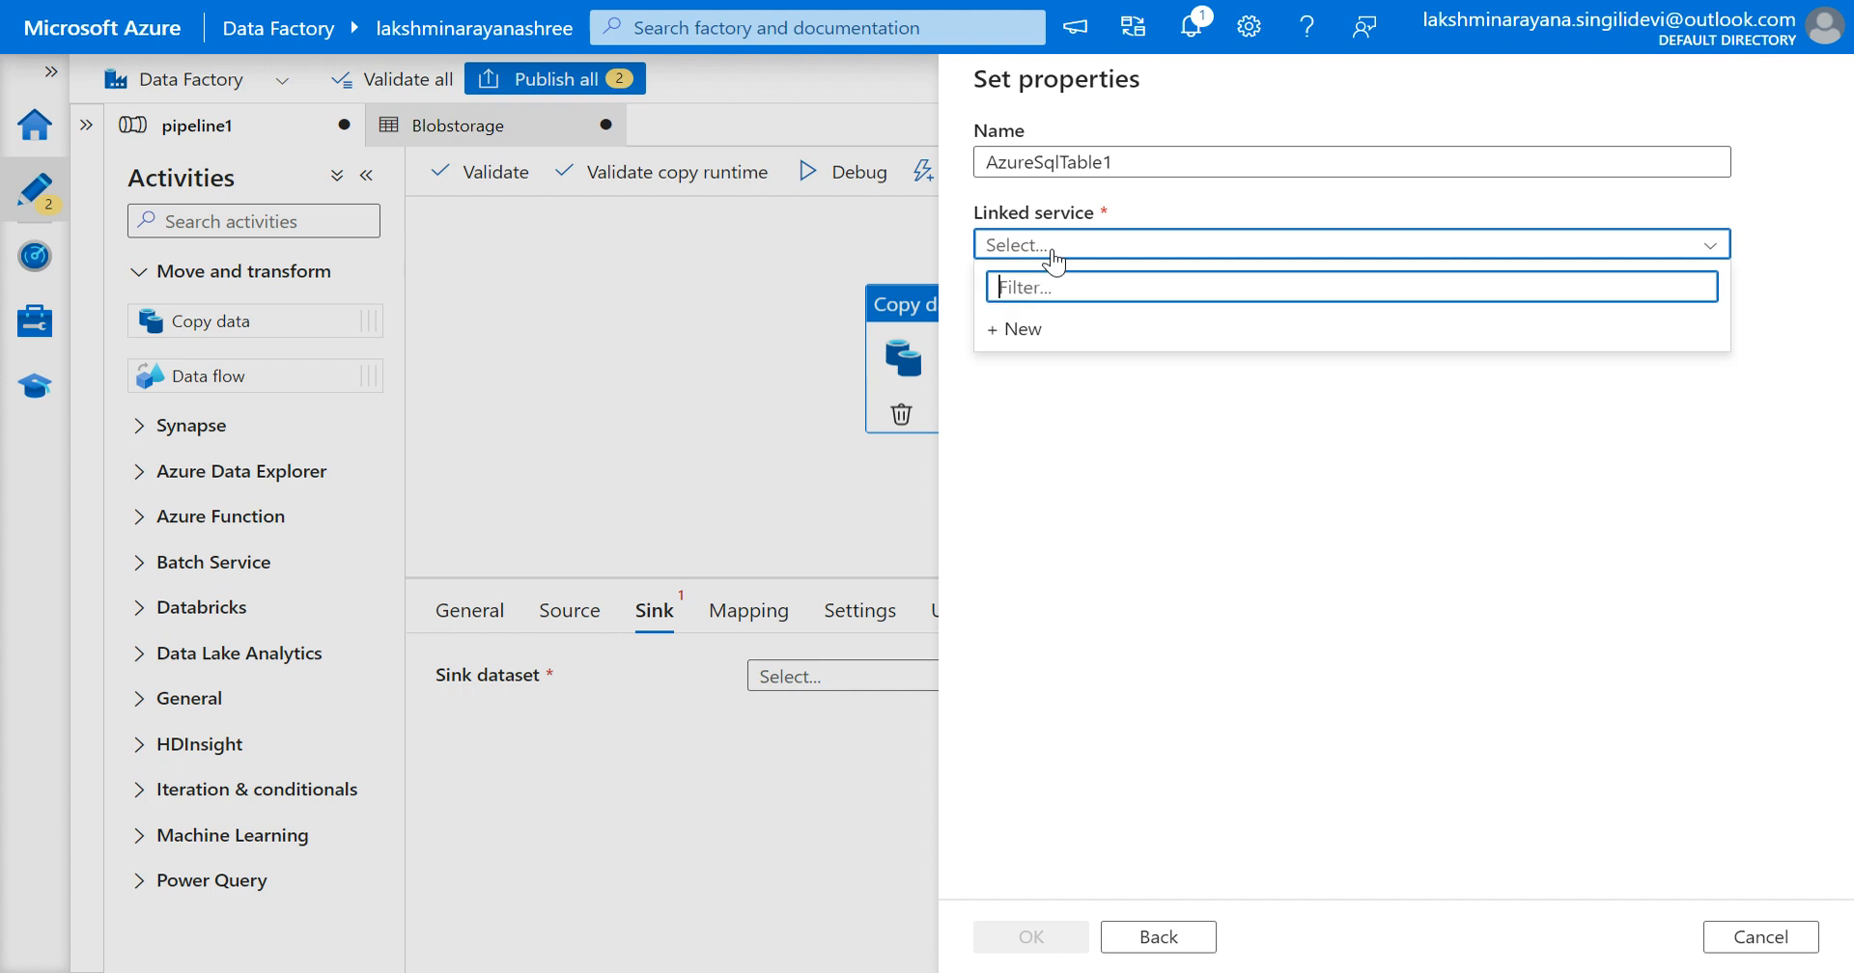
left_click(1009, 329)
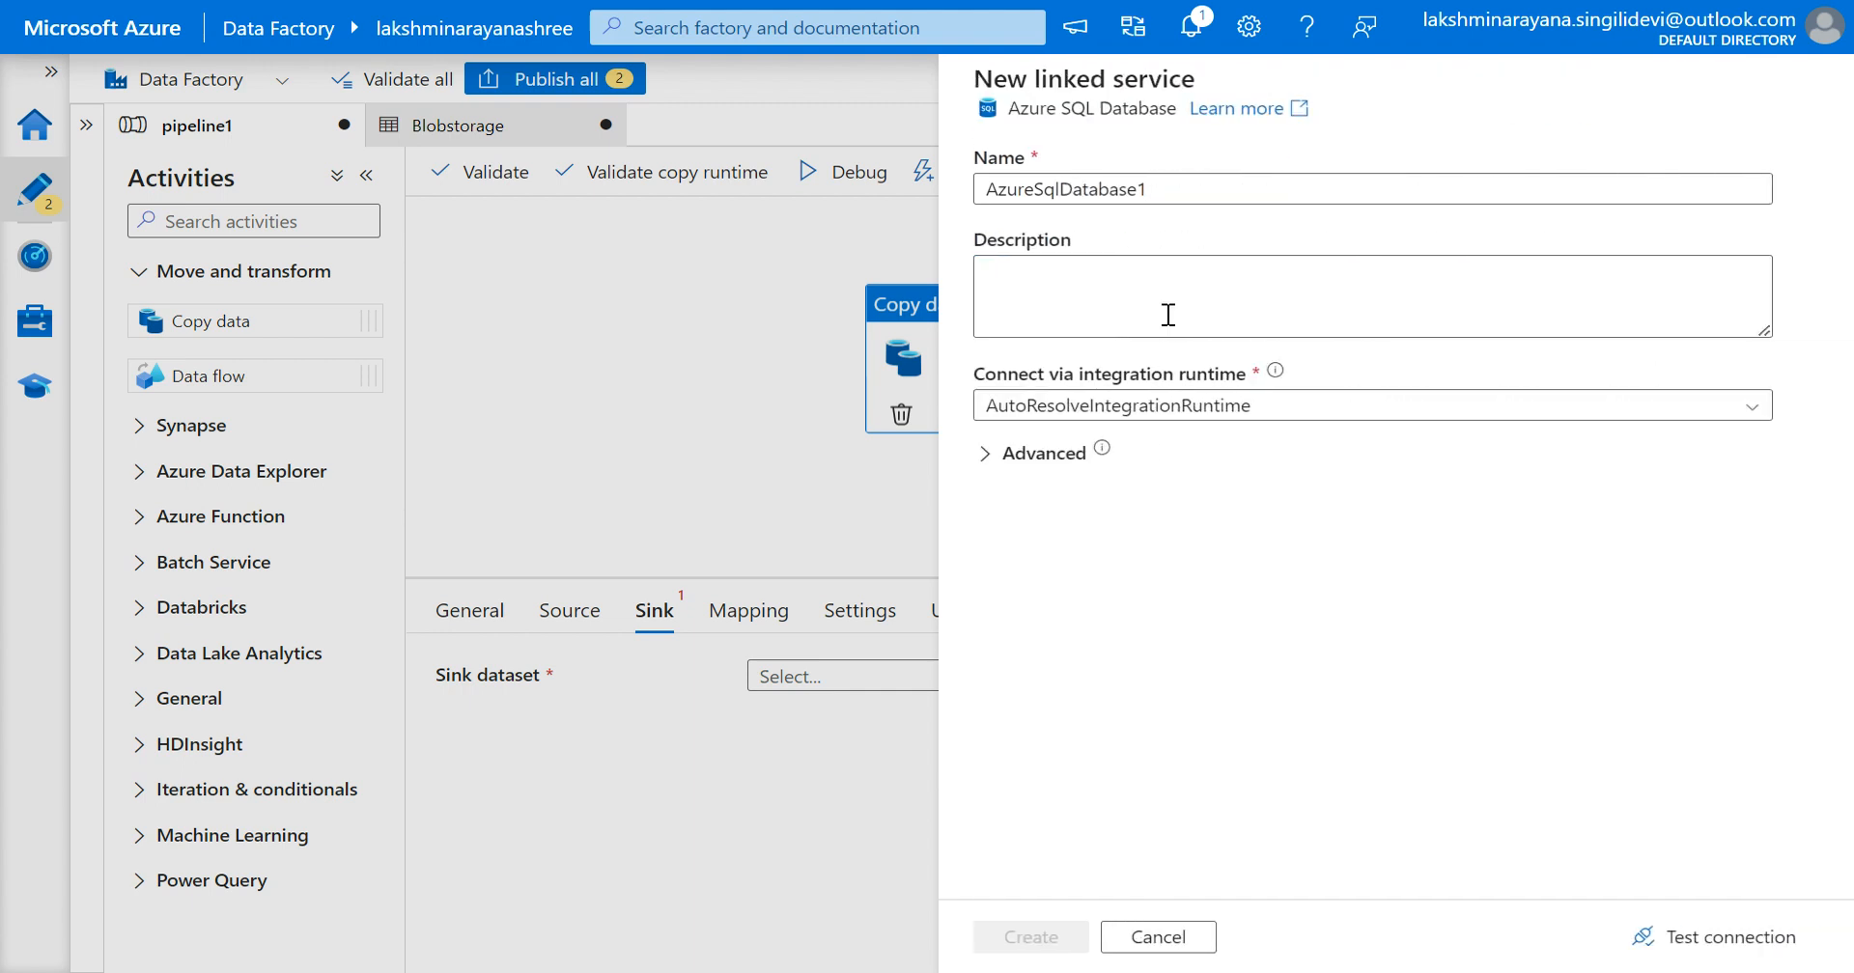
left_click(1165, 190)
key("BackSpace")
type("2")
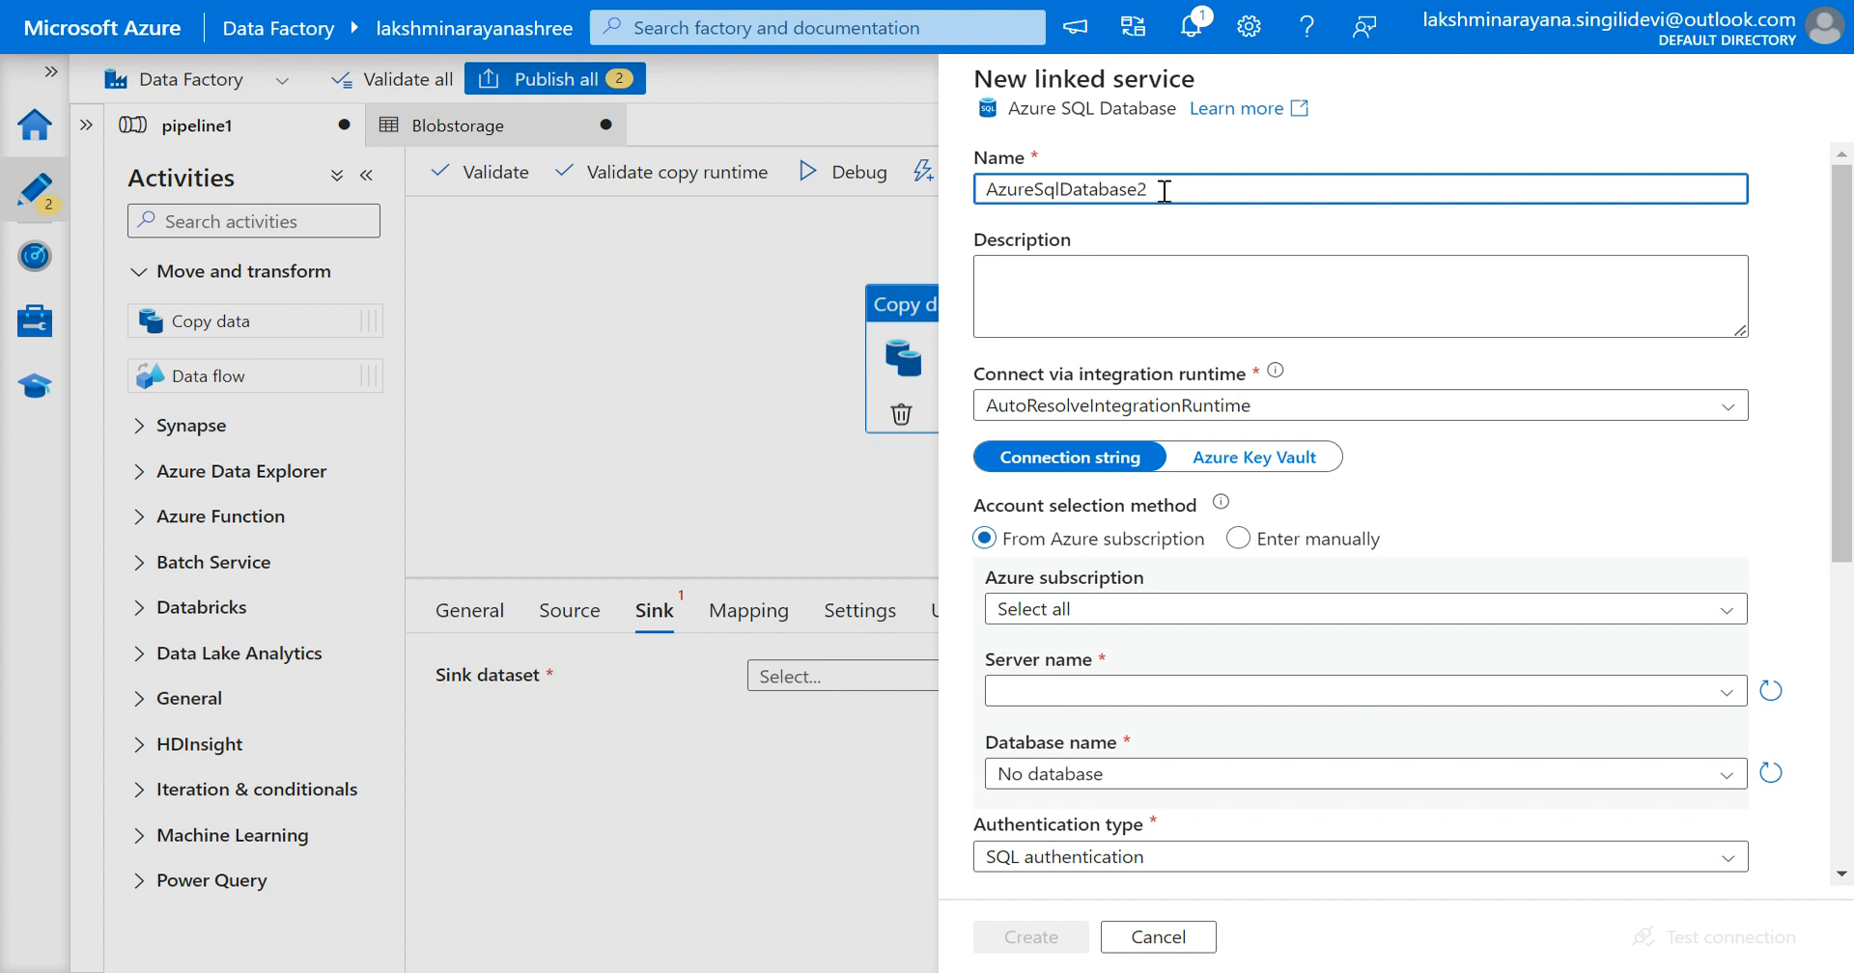
scroll(1144, 568, "down", 1)
Step: Point it at Free Trial, datafactoryserver and datafactorydatabase with the SQL user name and password
left_click(1094, 569)
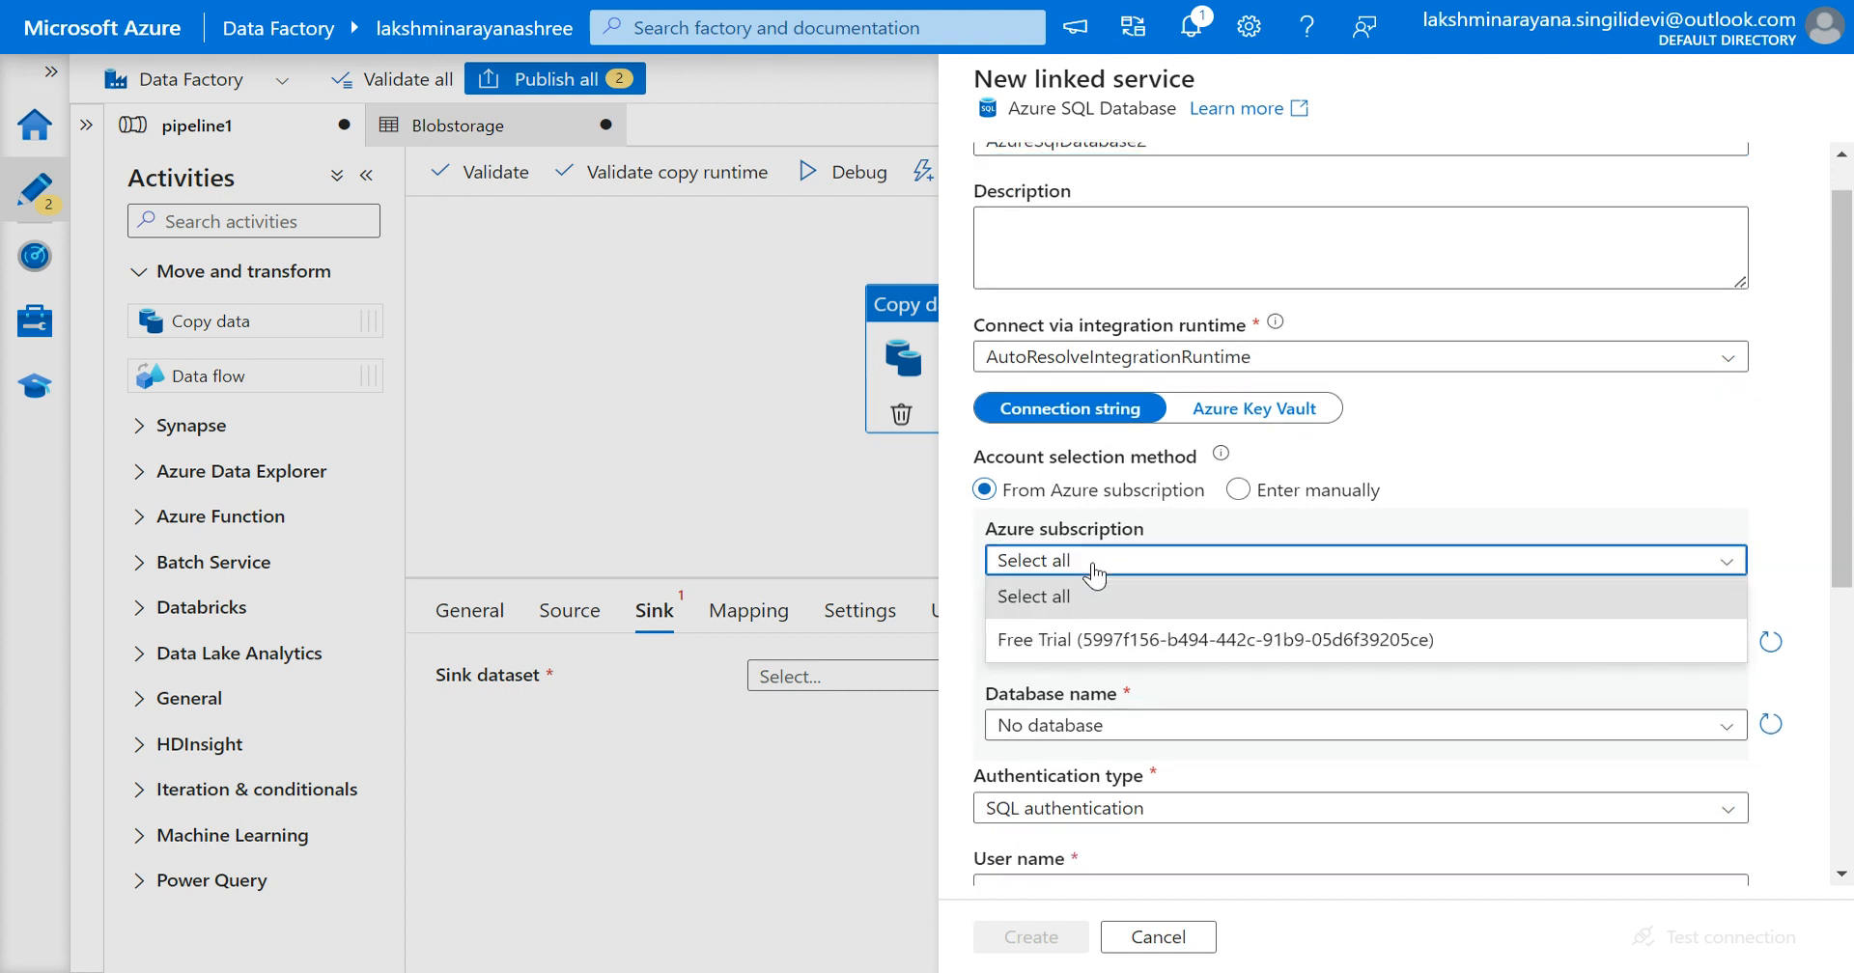
left_click(1093, 645)
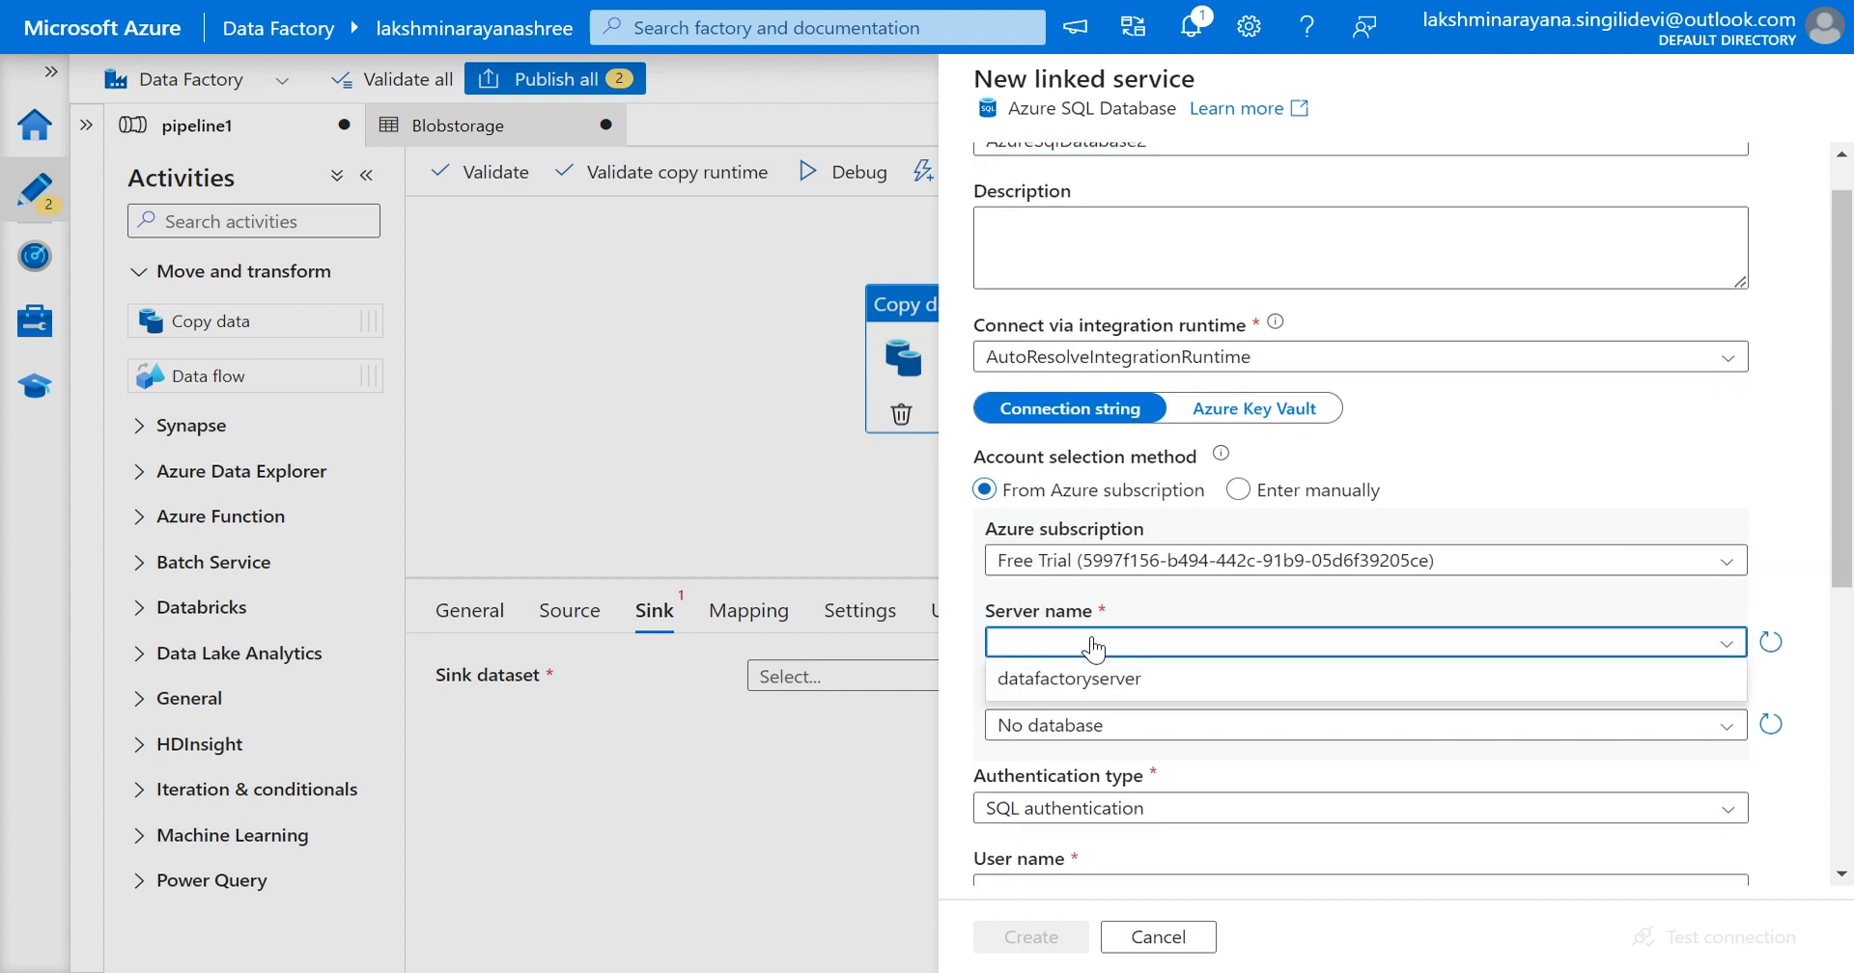
left_click(1082, 680)
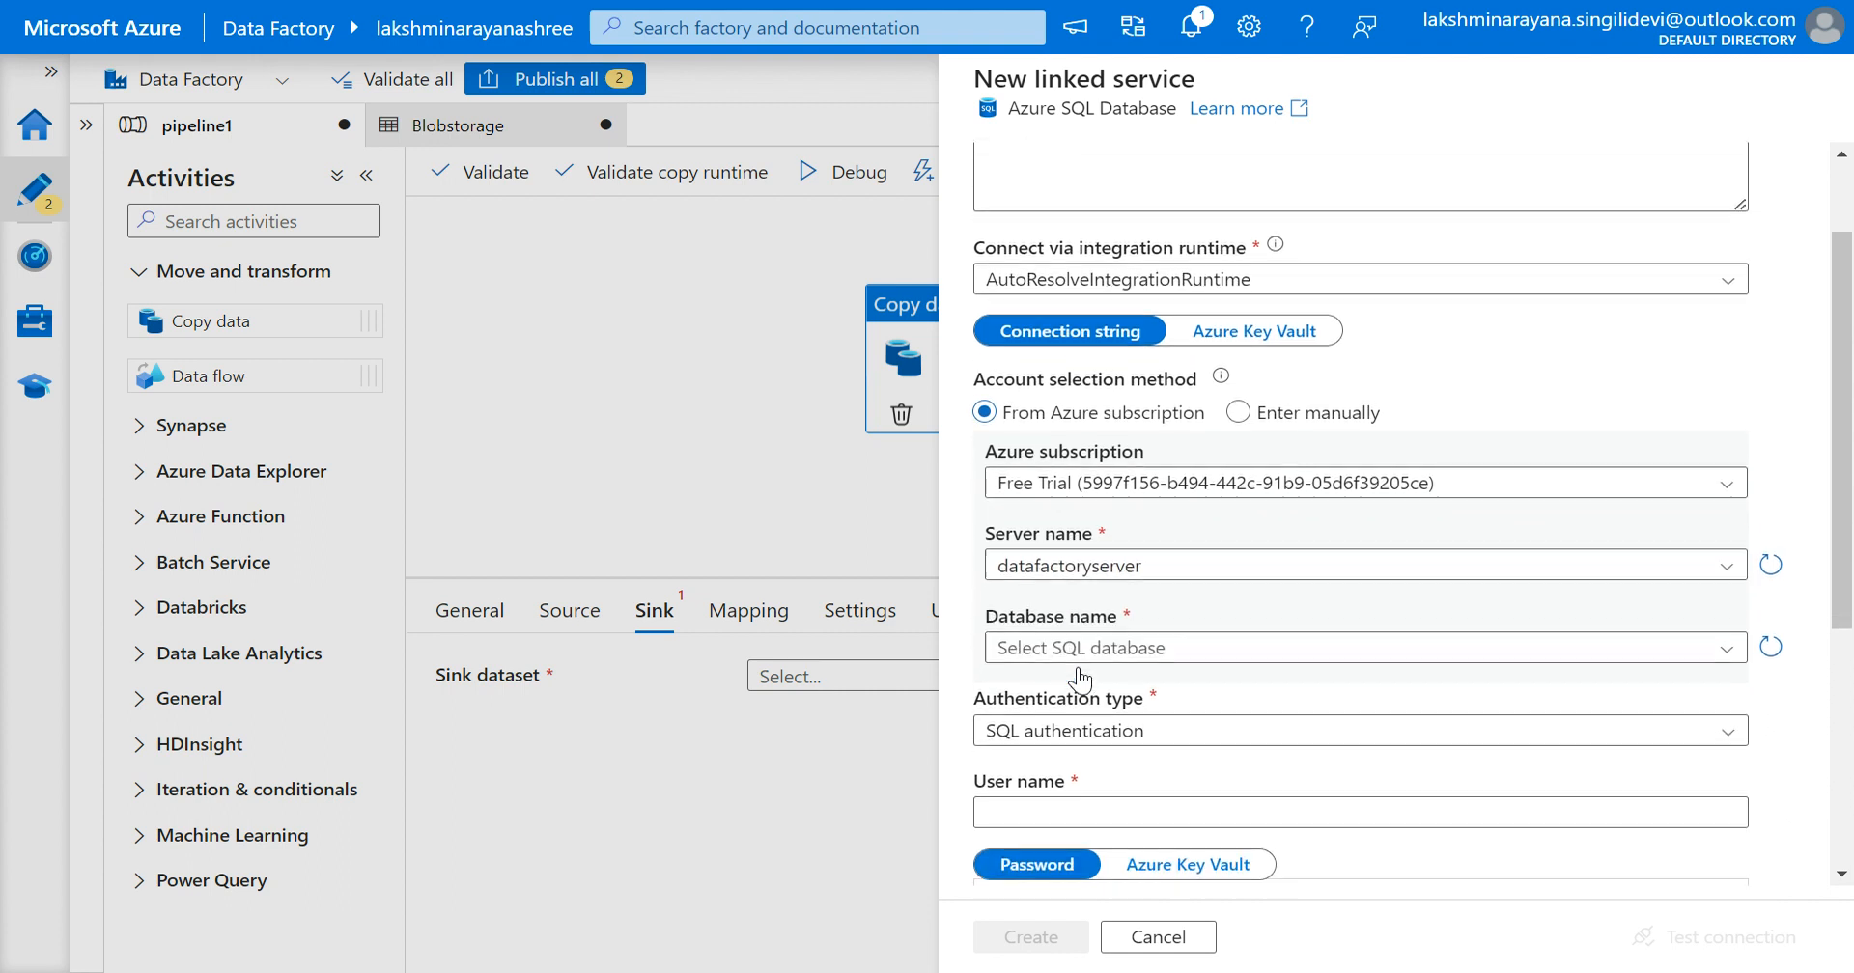
left_click(1070, 656)
left_click(1062, 685)
left_click(1031, 698)
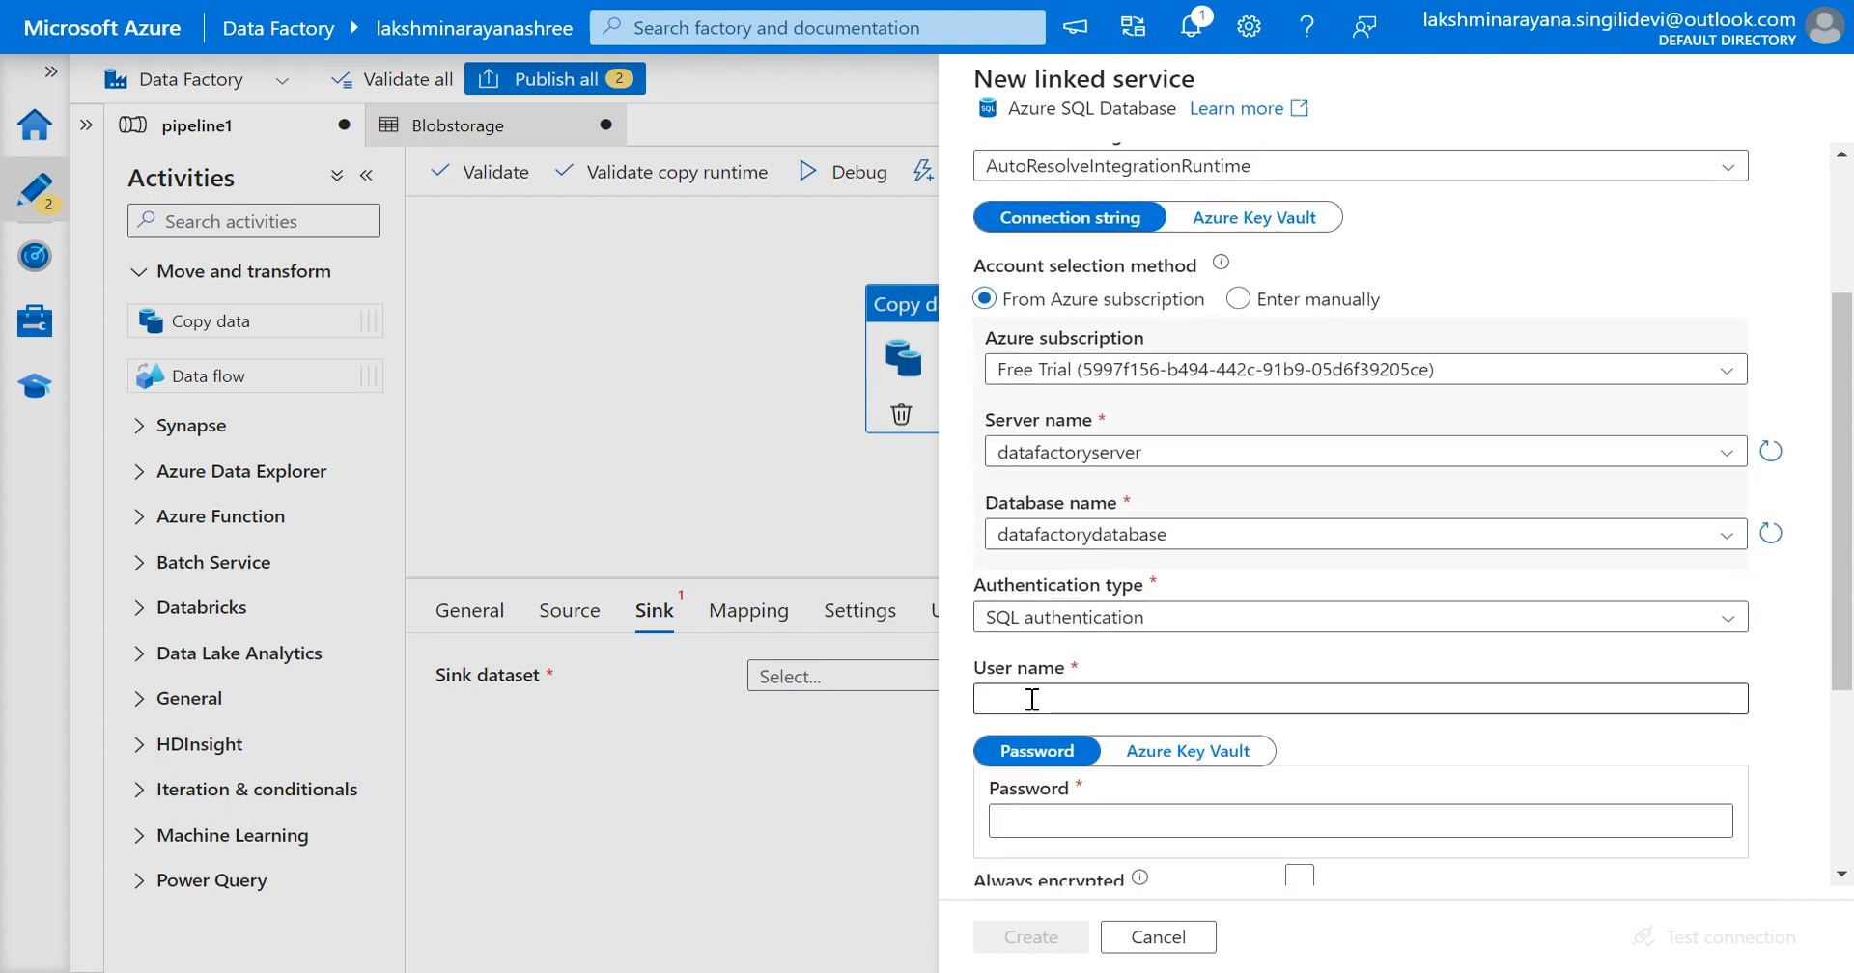
type("laksh")
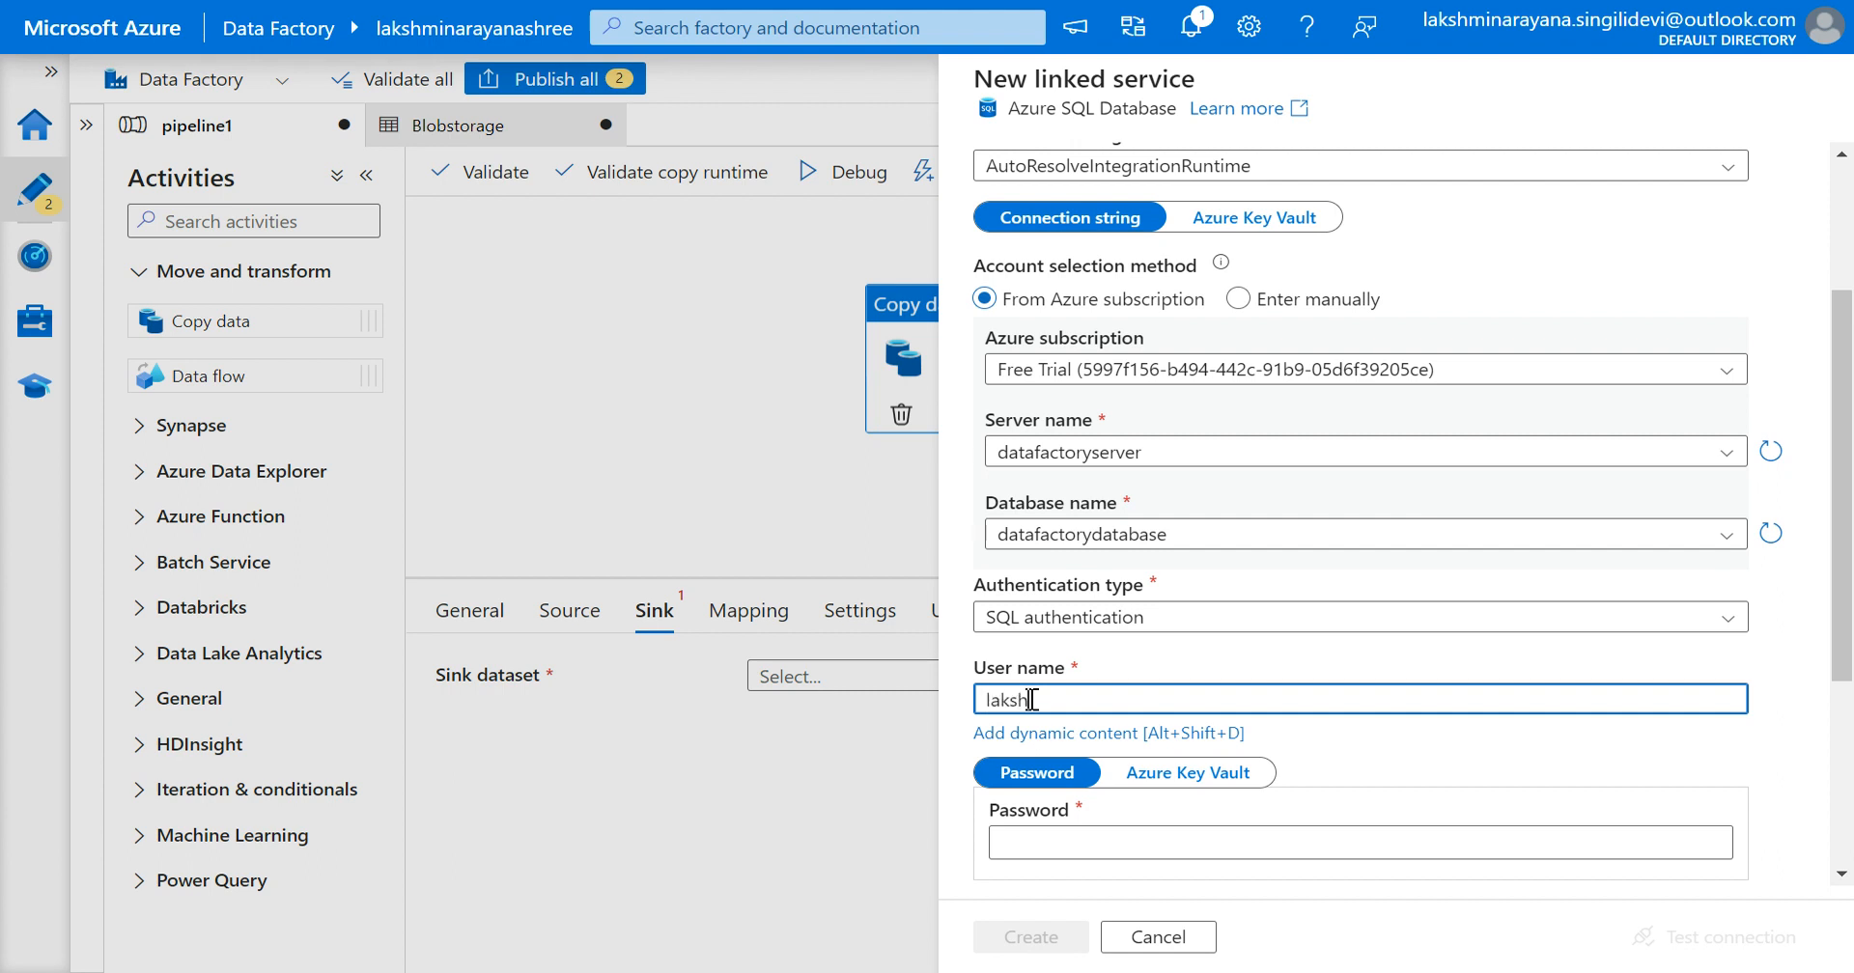
type("minarayana")
left_click(1099, 842)
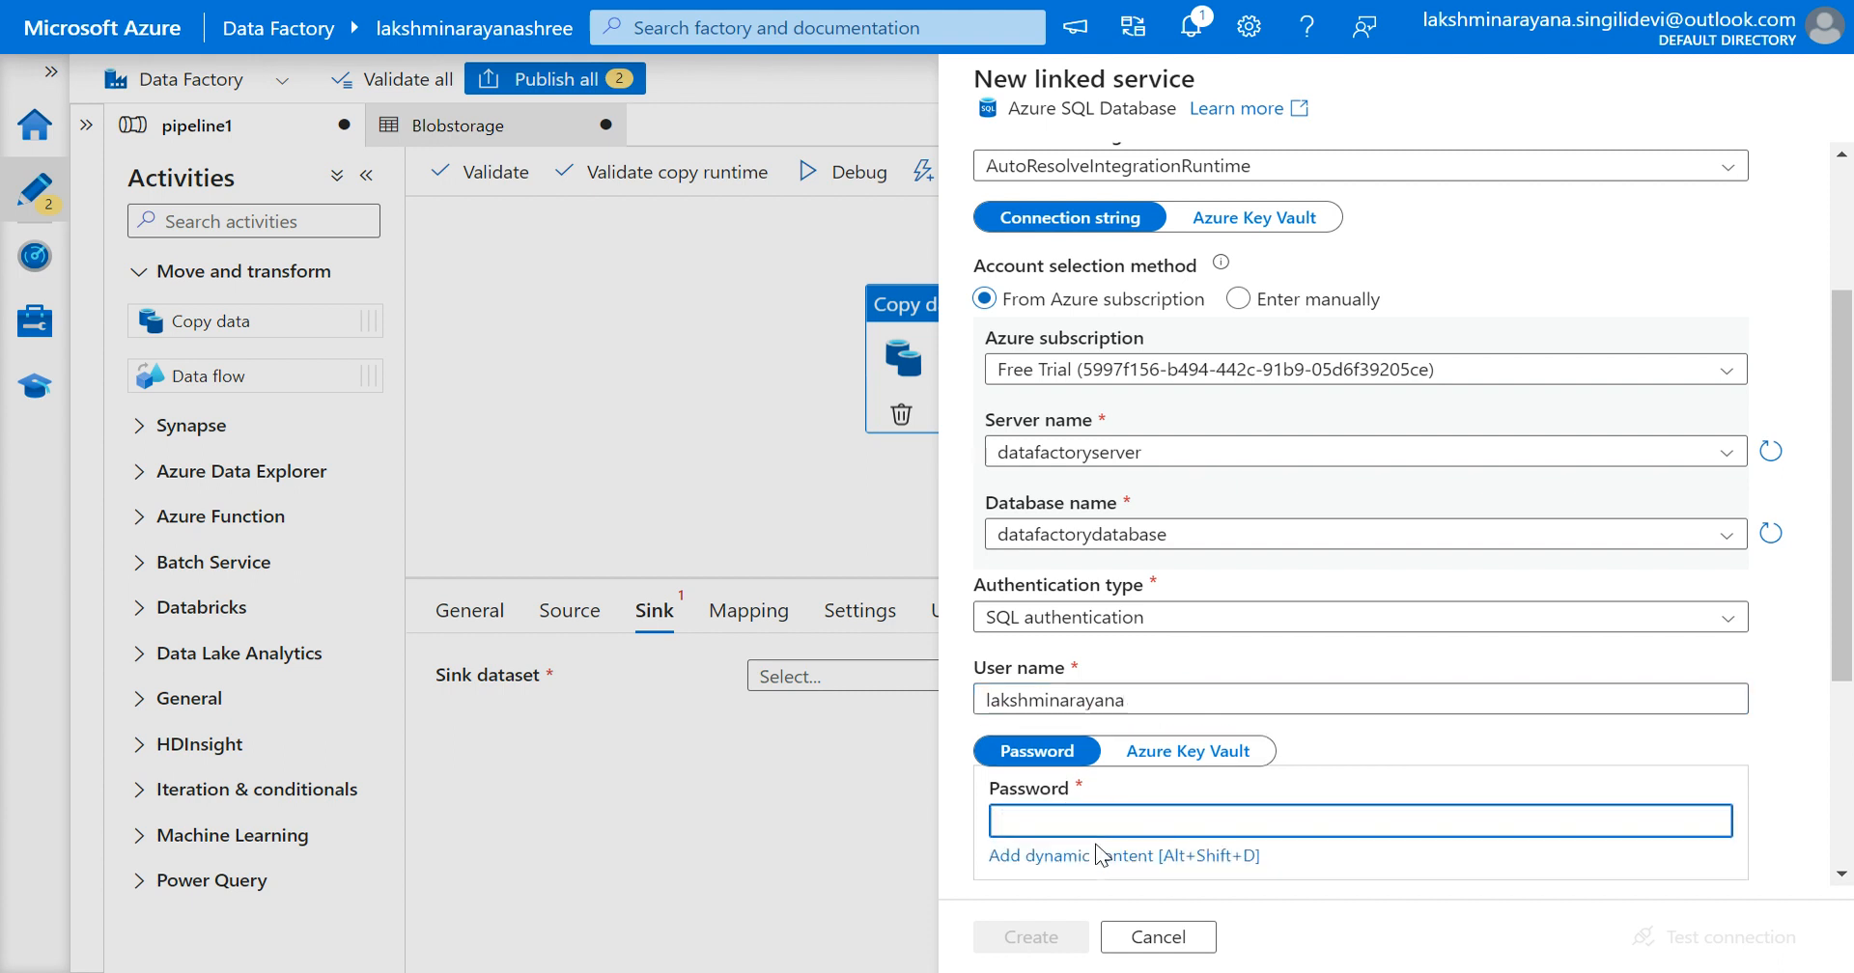
type("••")
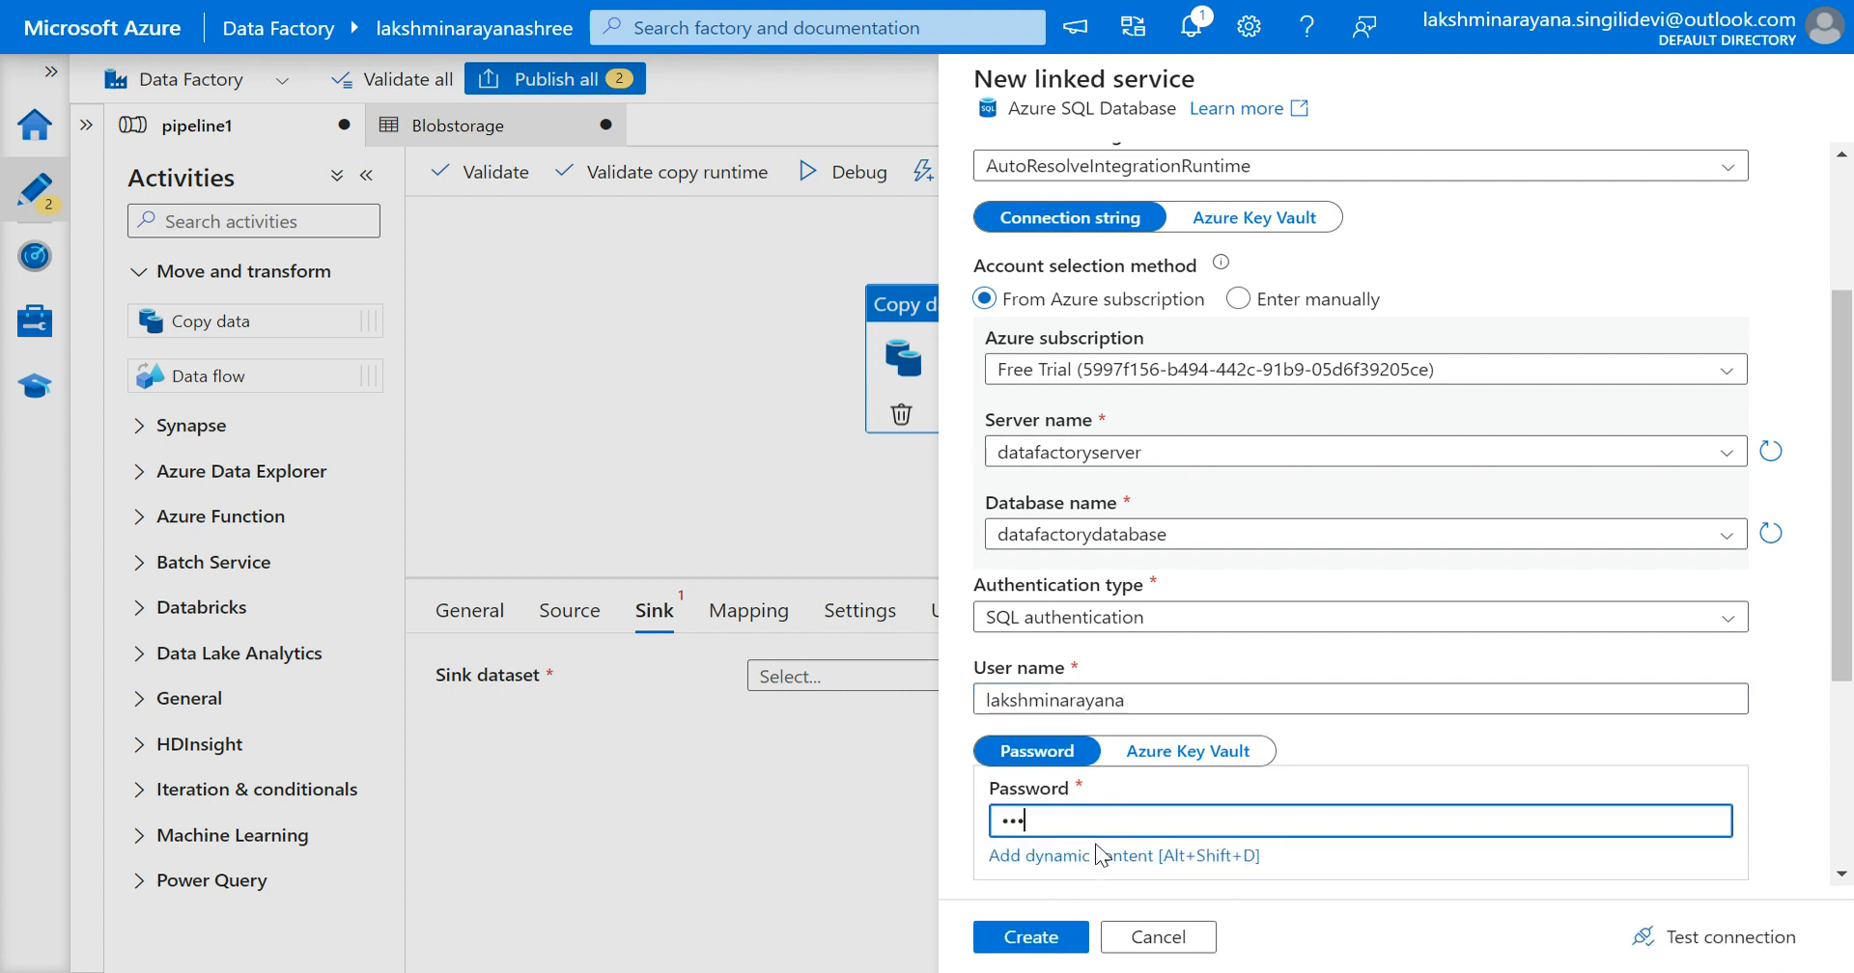
type("•••••")
Step: Test the connection, correct the password after the failure, and retest until it succeeds
left_click(1641, 938)
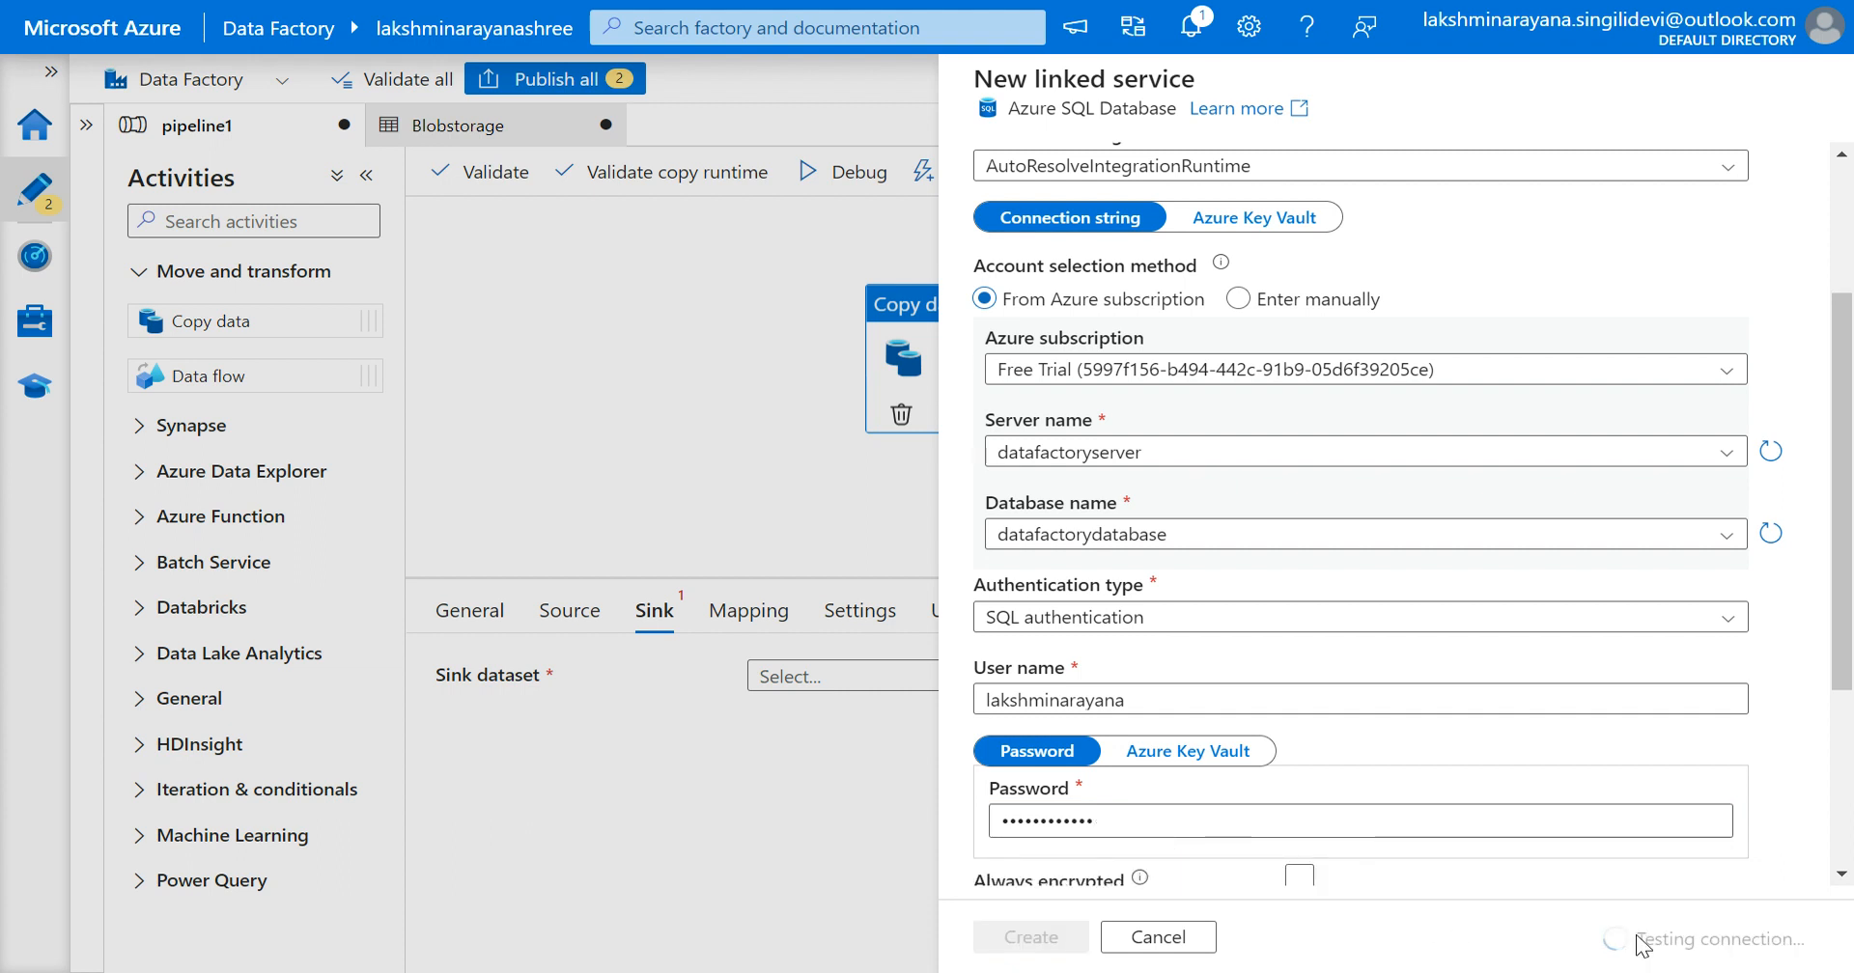
scroll(1622, 684, "down", 3)
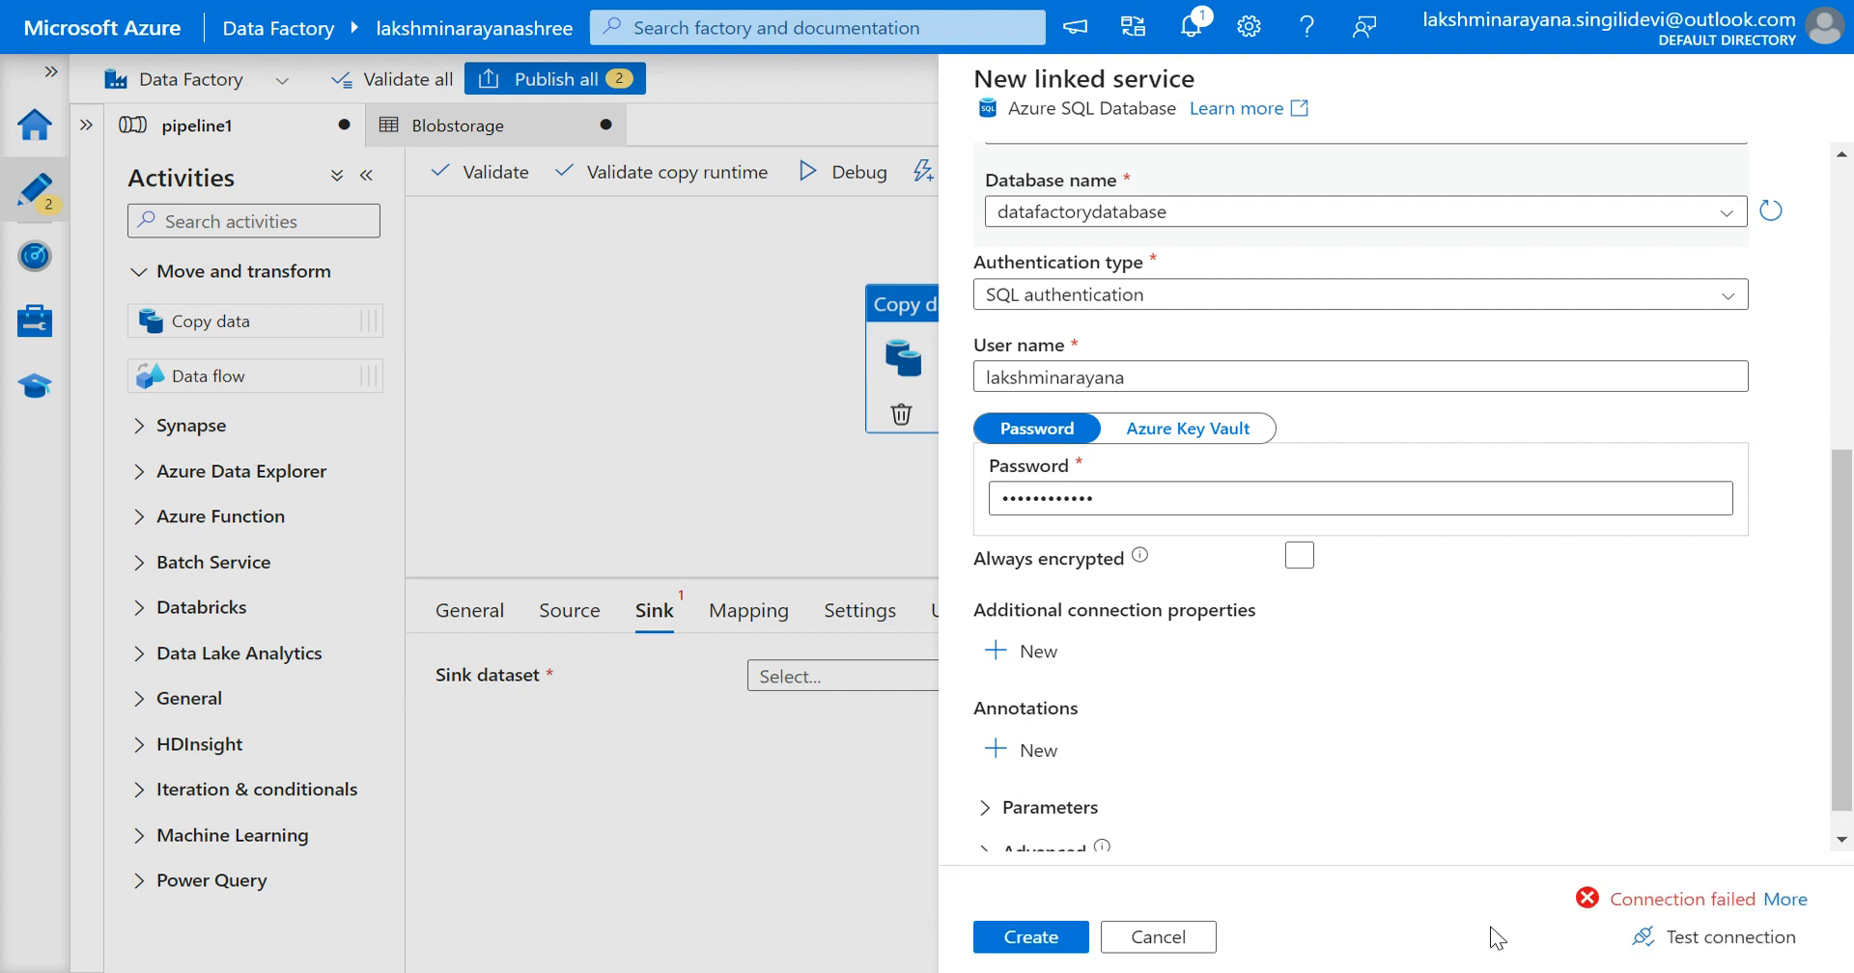
left_click(1104, 502)
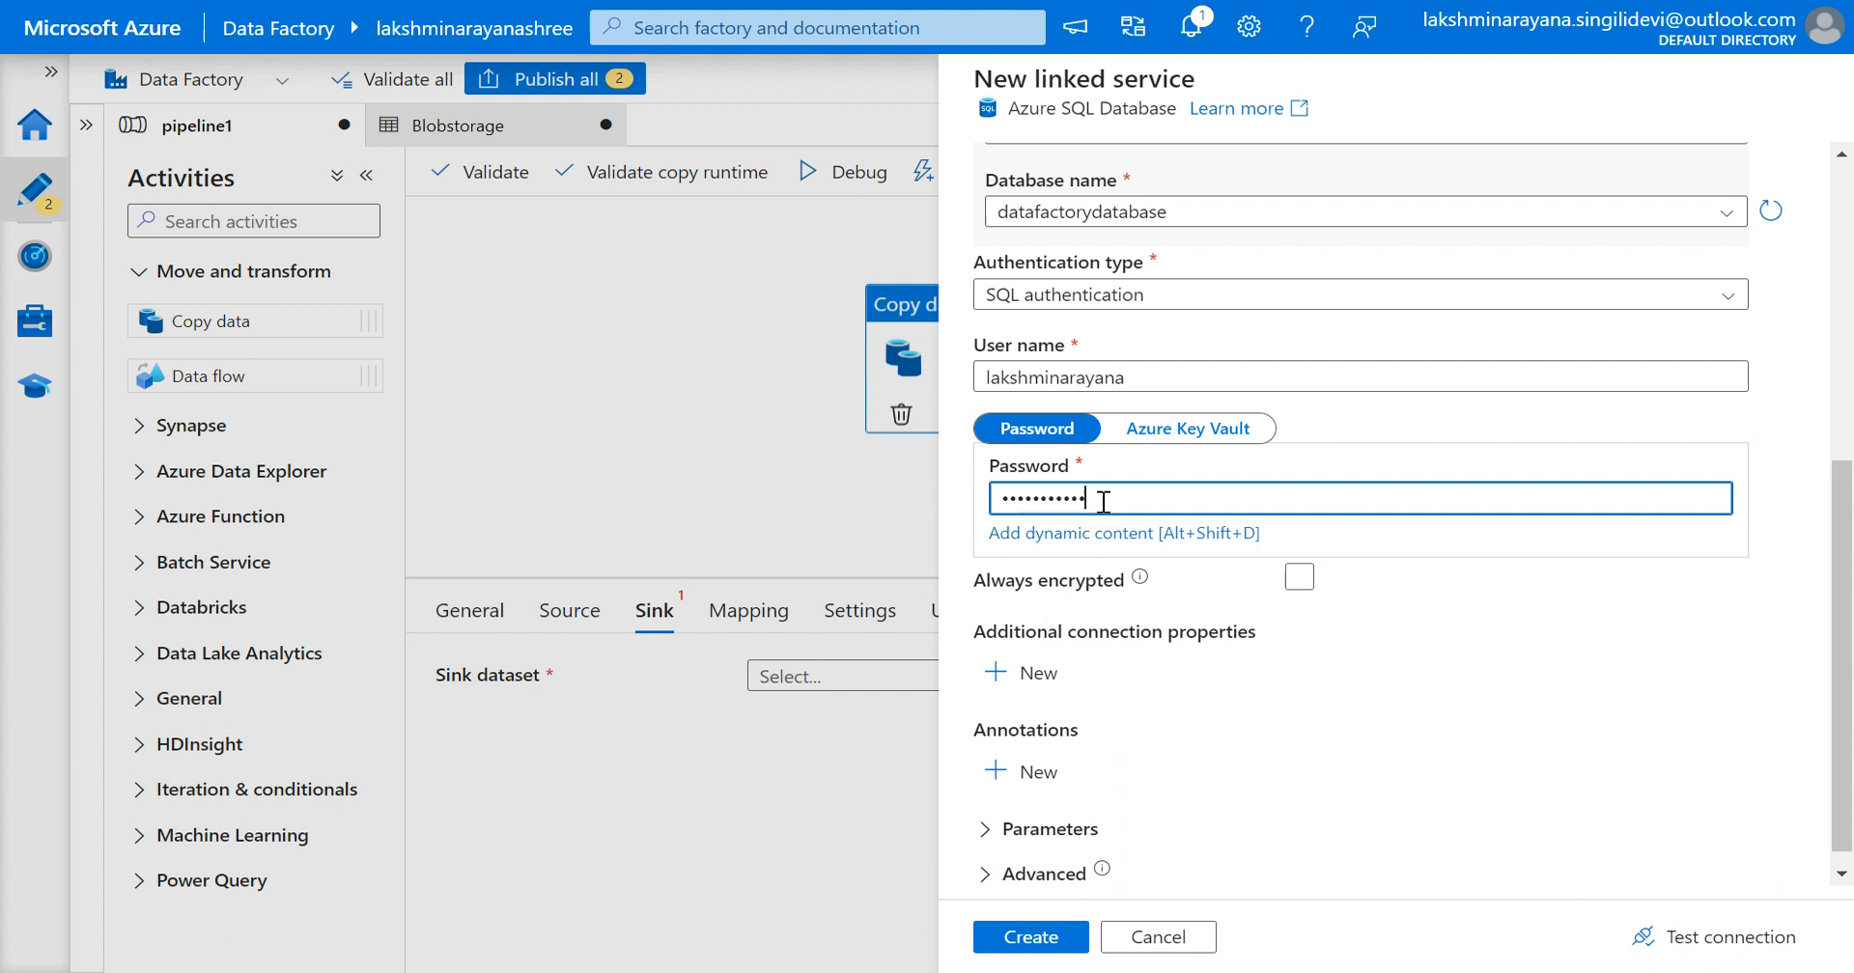
left_click(1523, 893)
left_click(1652, 944)
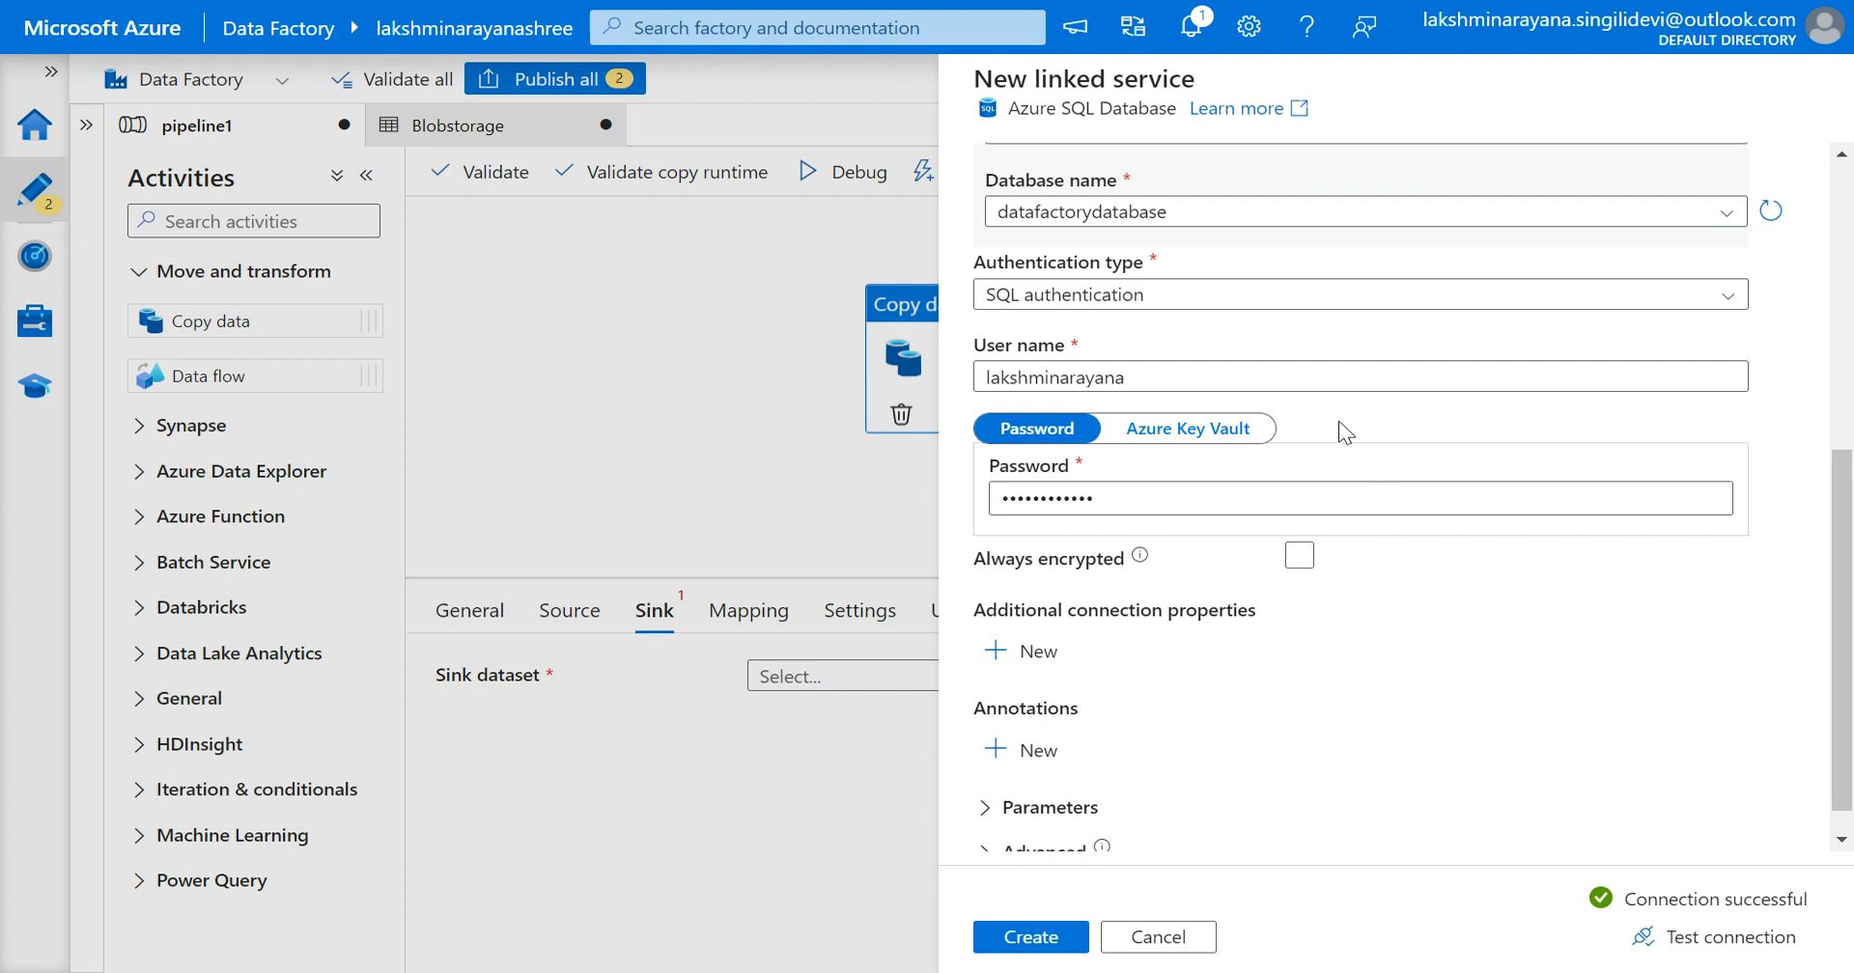
scroll(1347, 432, "up", 1)
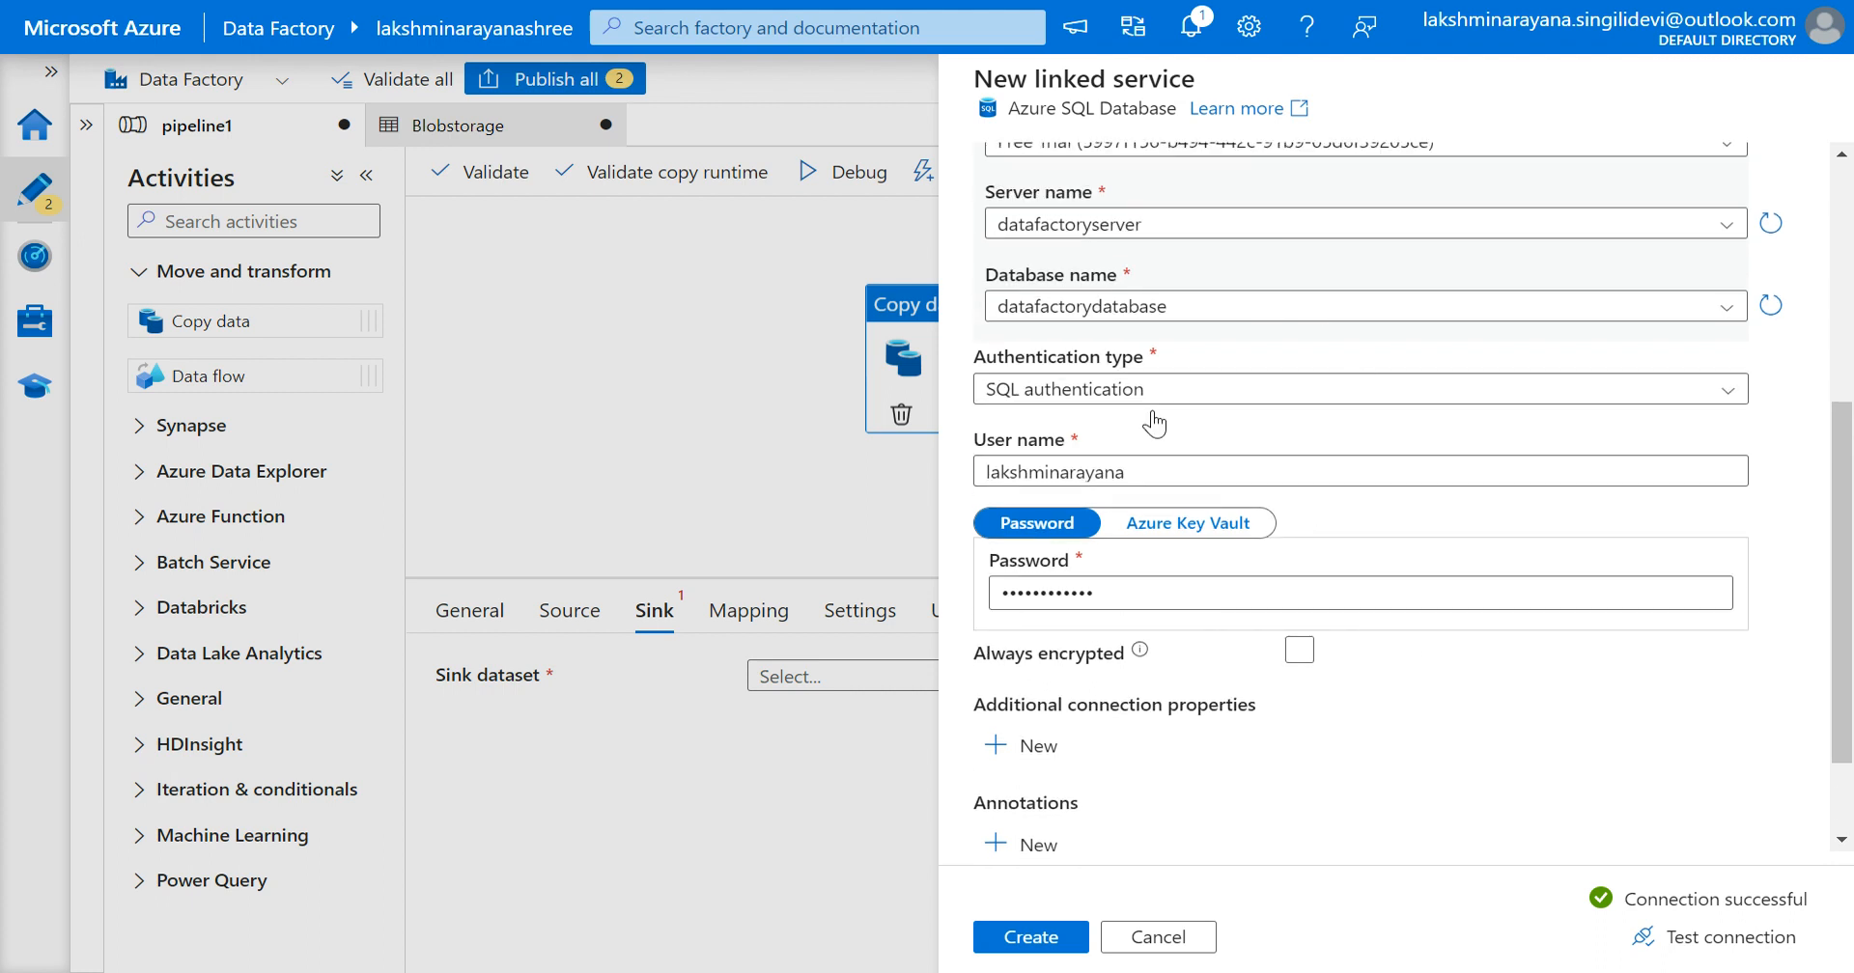
scroll(1154, 417, "up", 1)
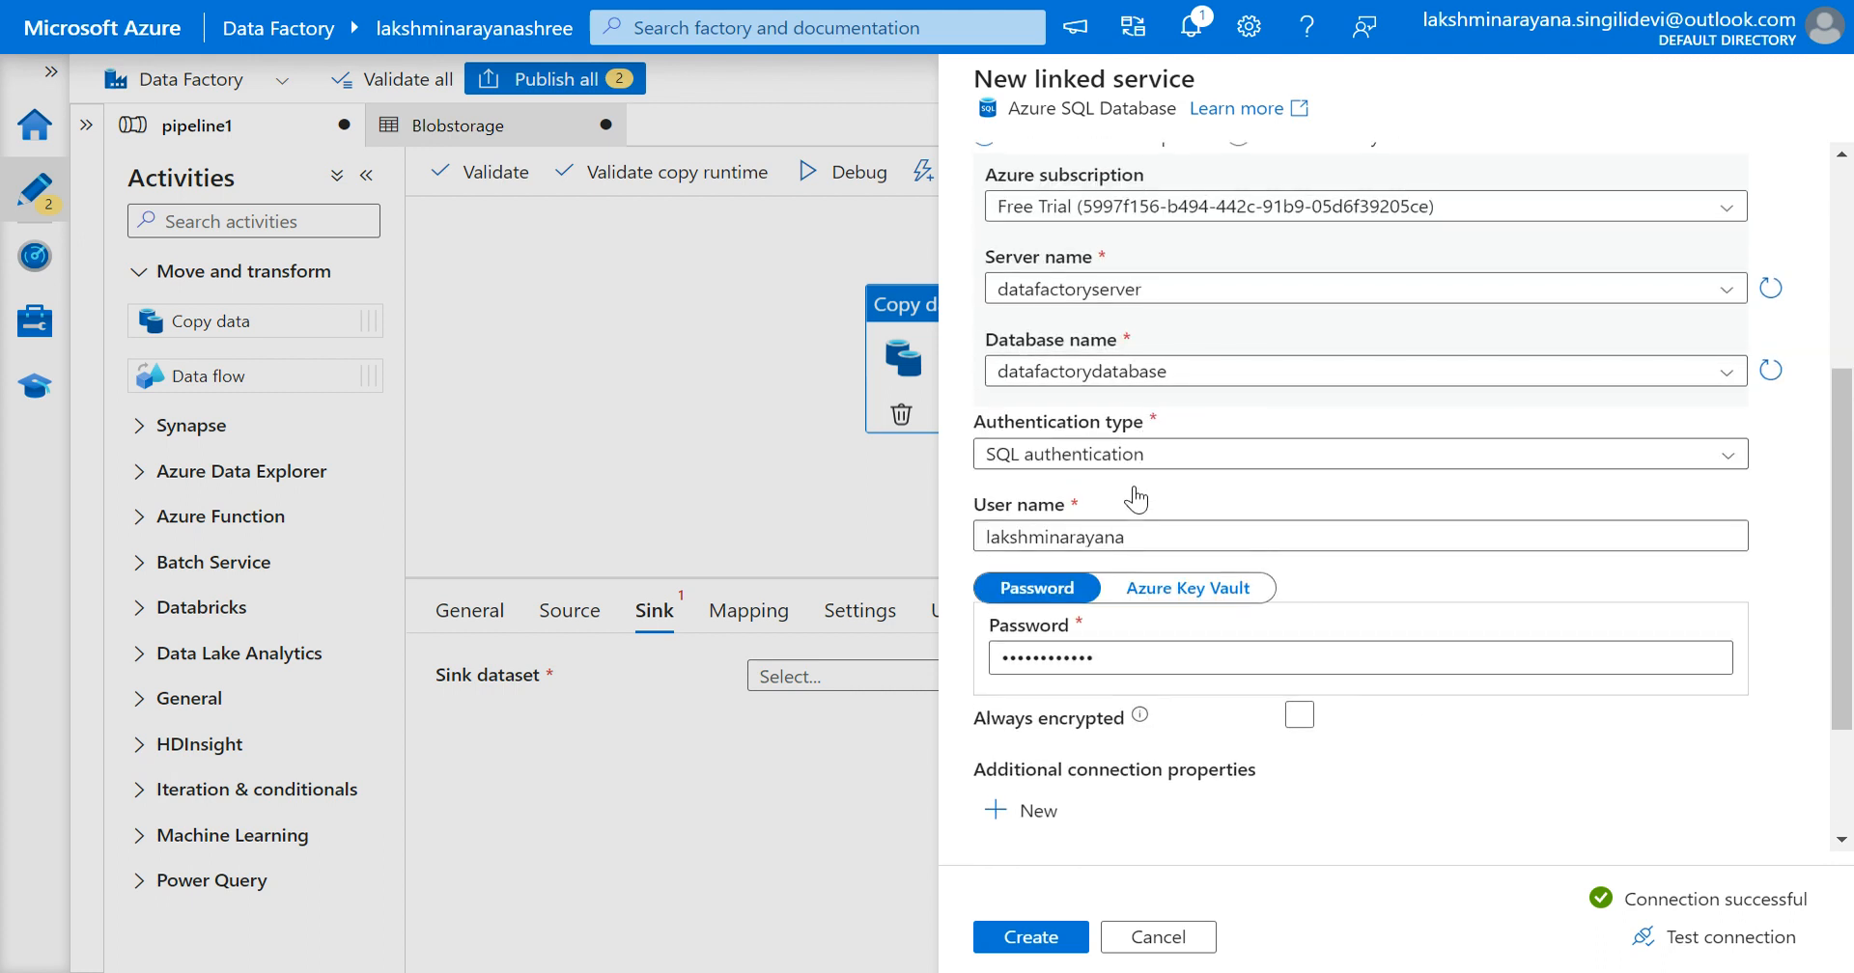
scroll(1139, 491, "down", 1)
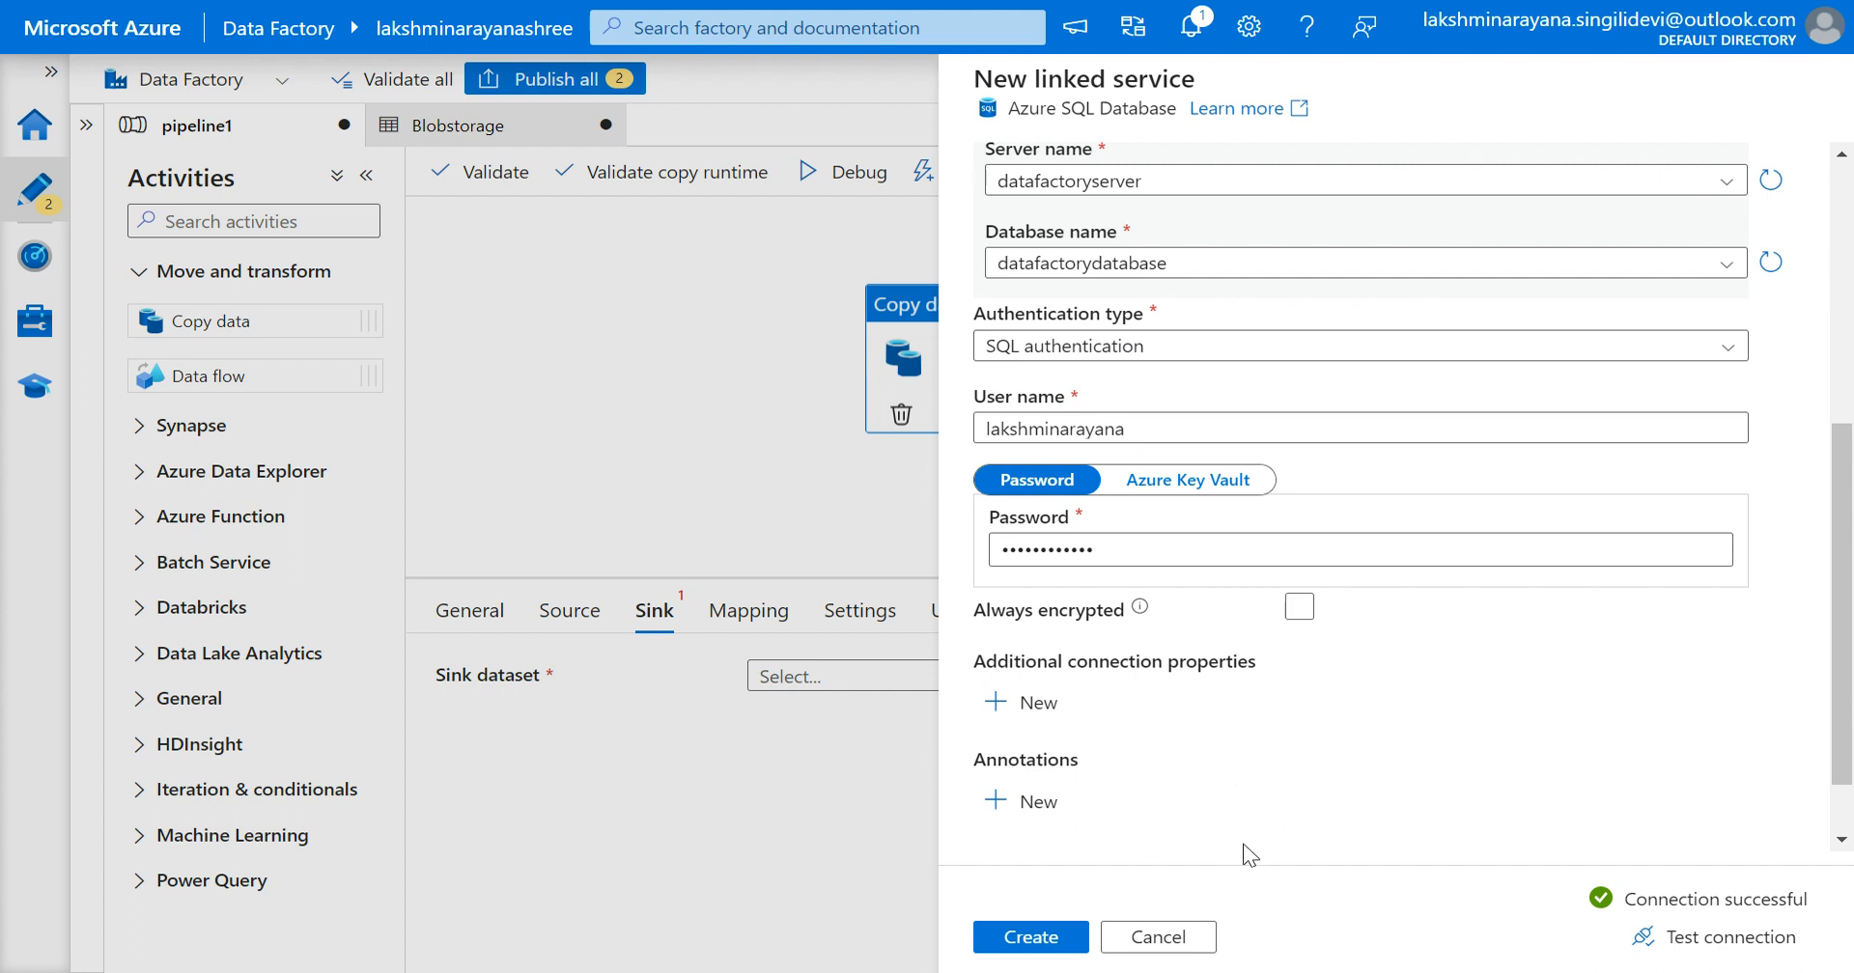
Step: Create the AzureSqlDatabase2 linked service and try importing the schema from the connection
left_click(1022, 936)
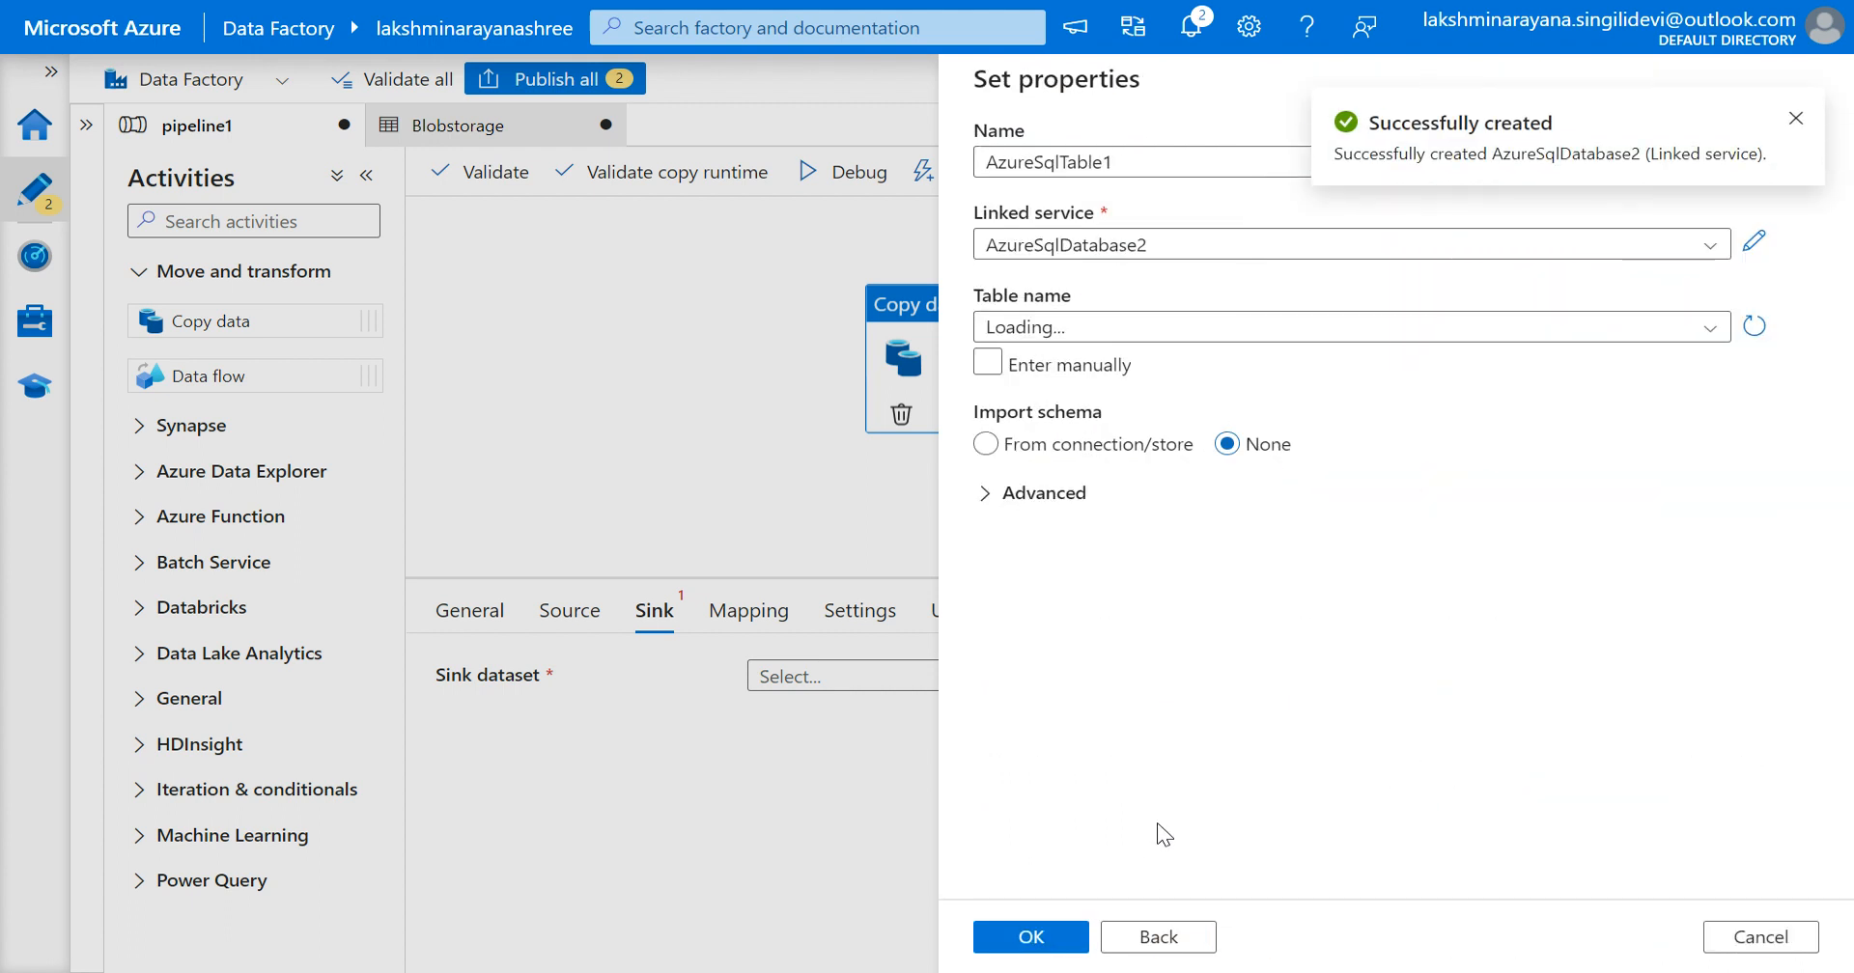
left_click(1221, 331)
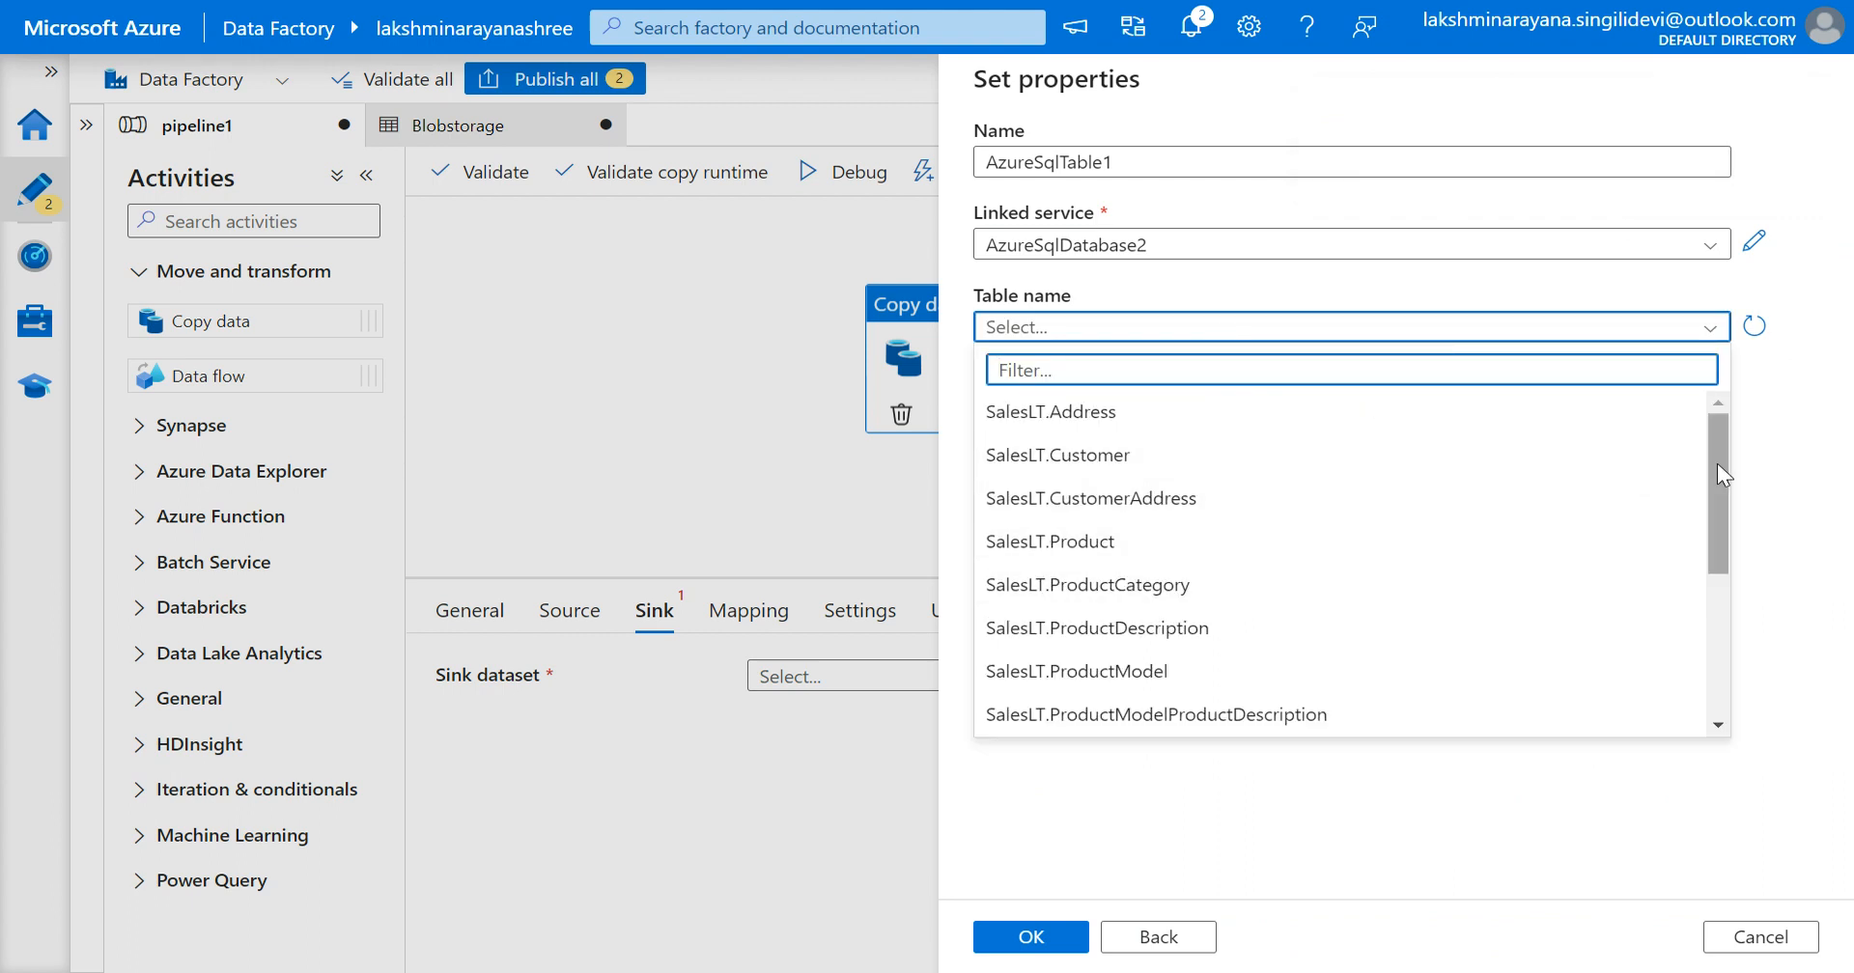
left_click_drag(1717, 461, 1725, 663)
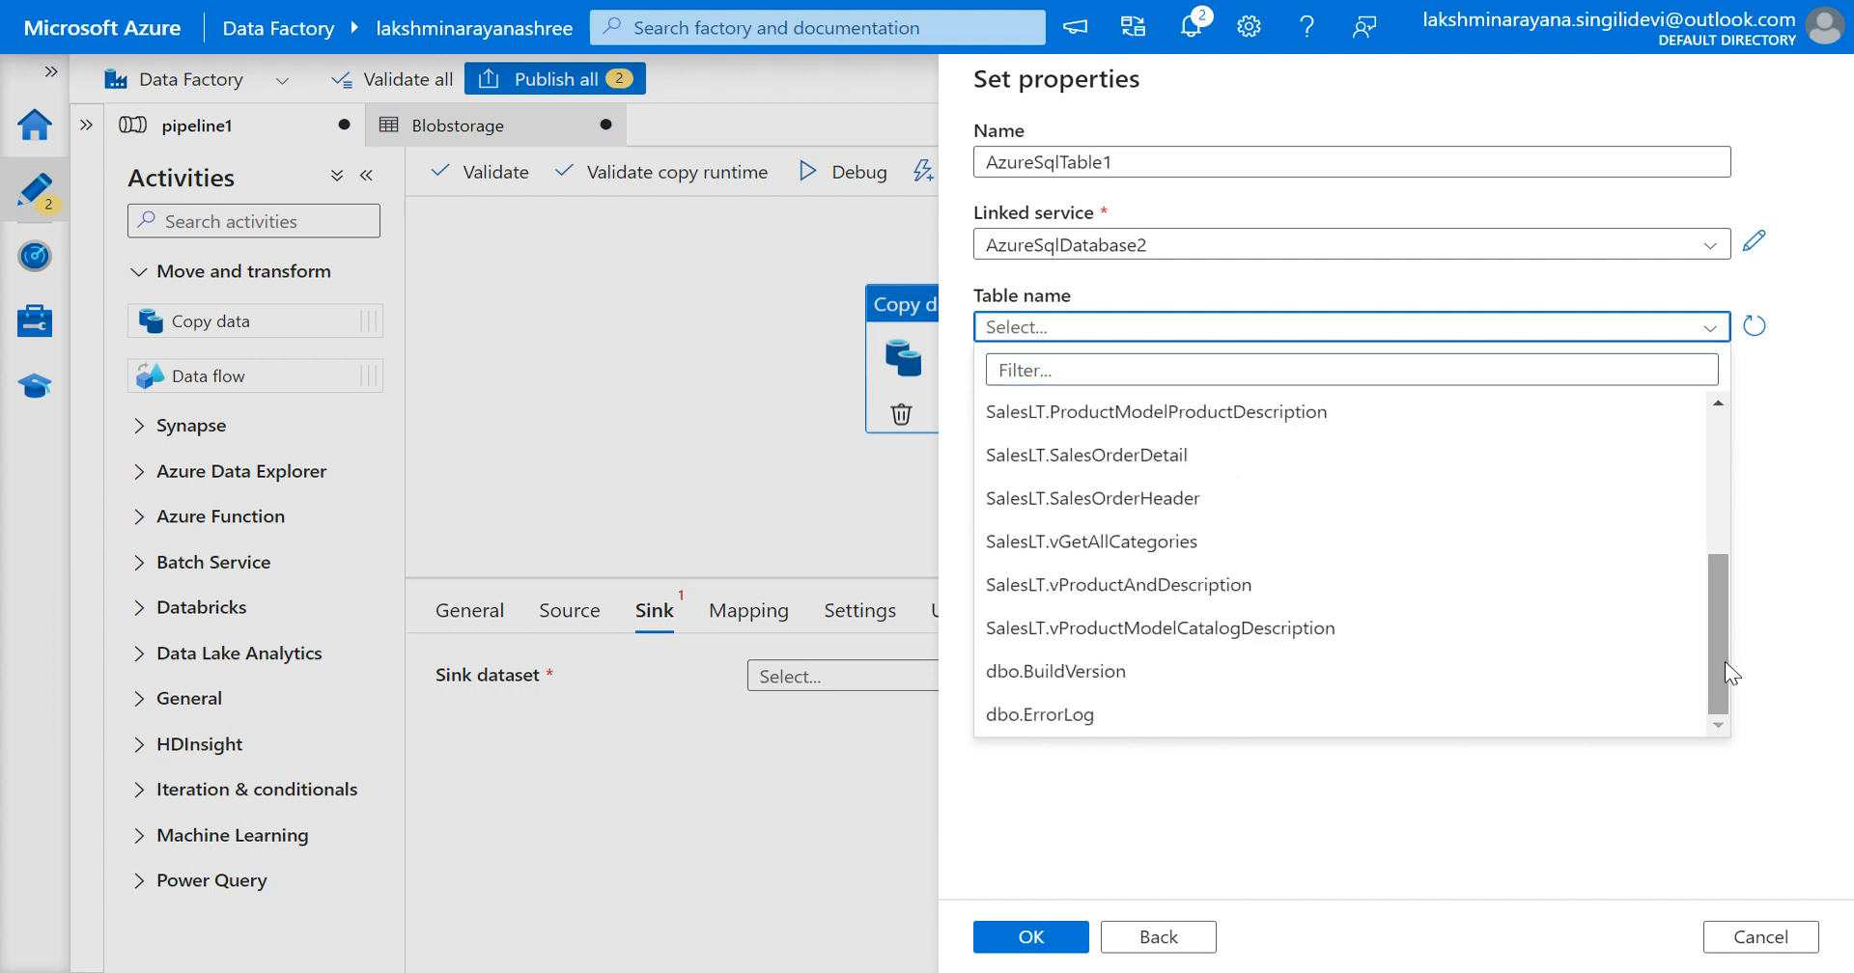
left_click(1200, 803)
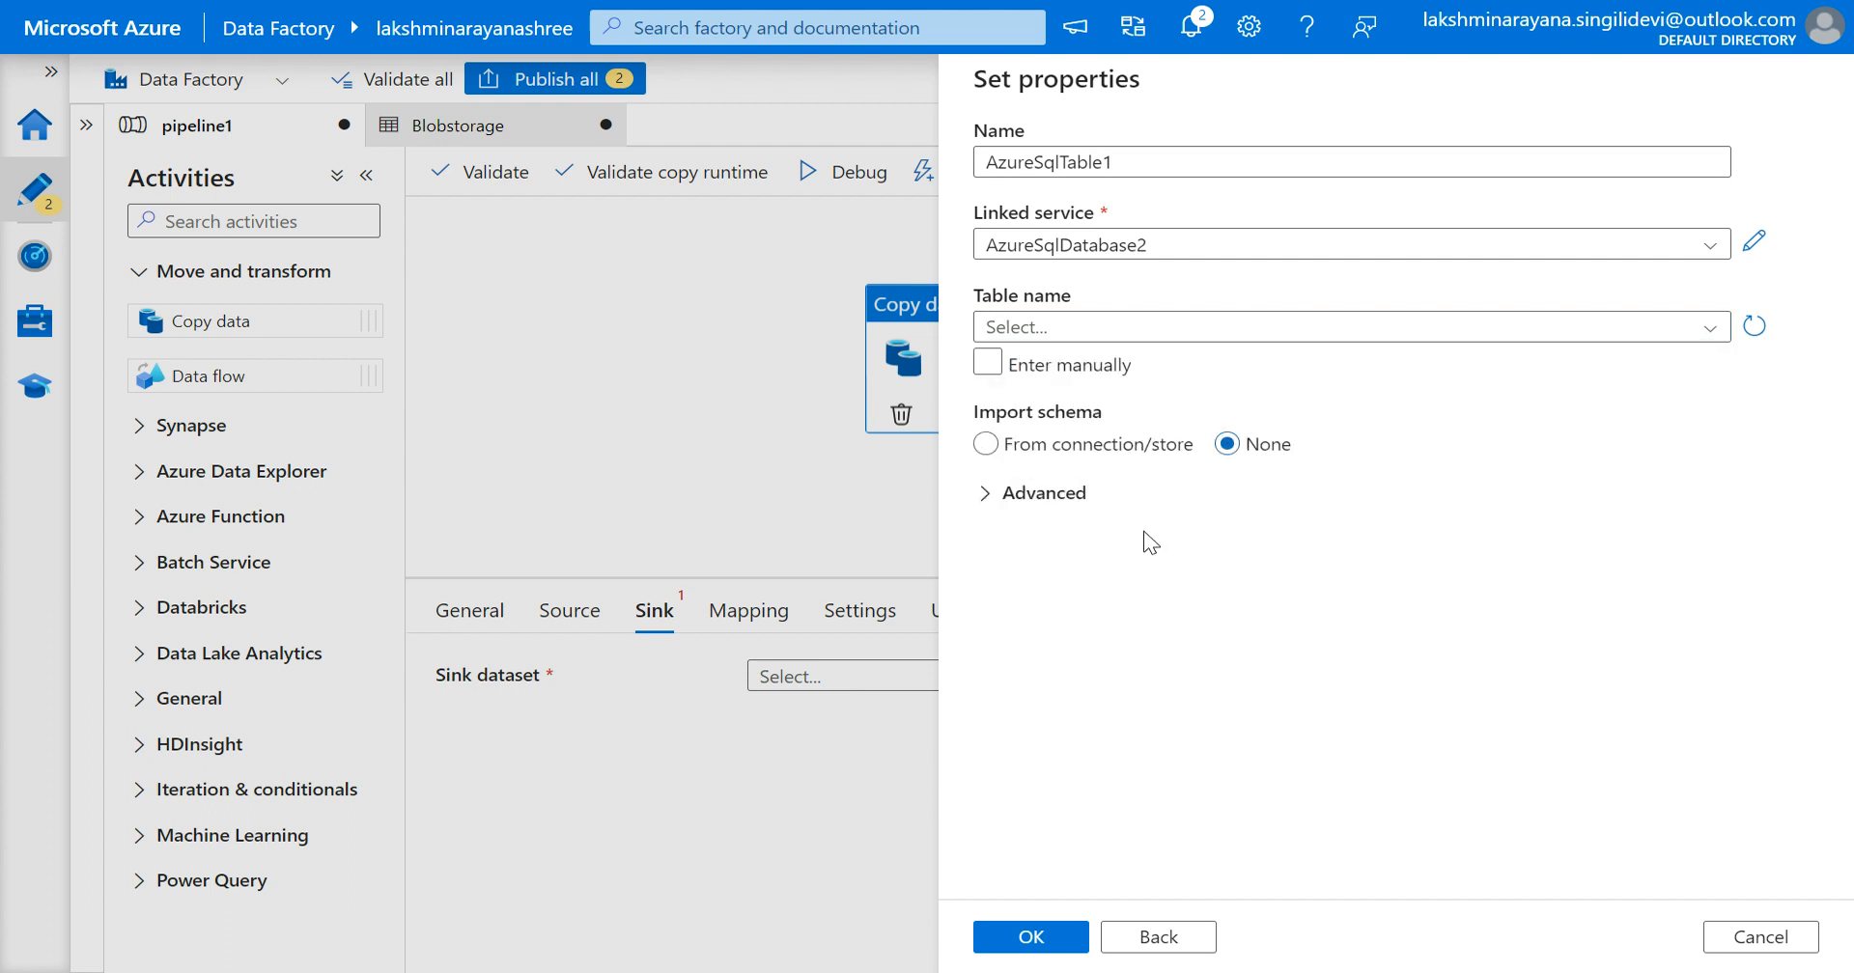
left_click(980, 452)
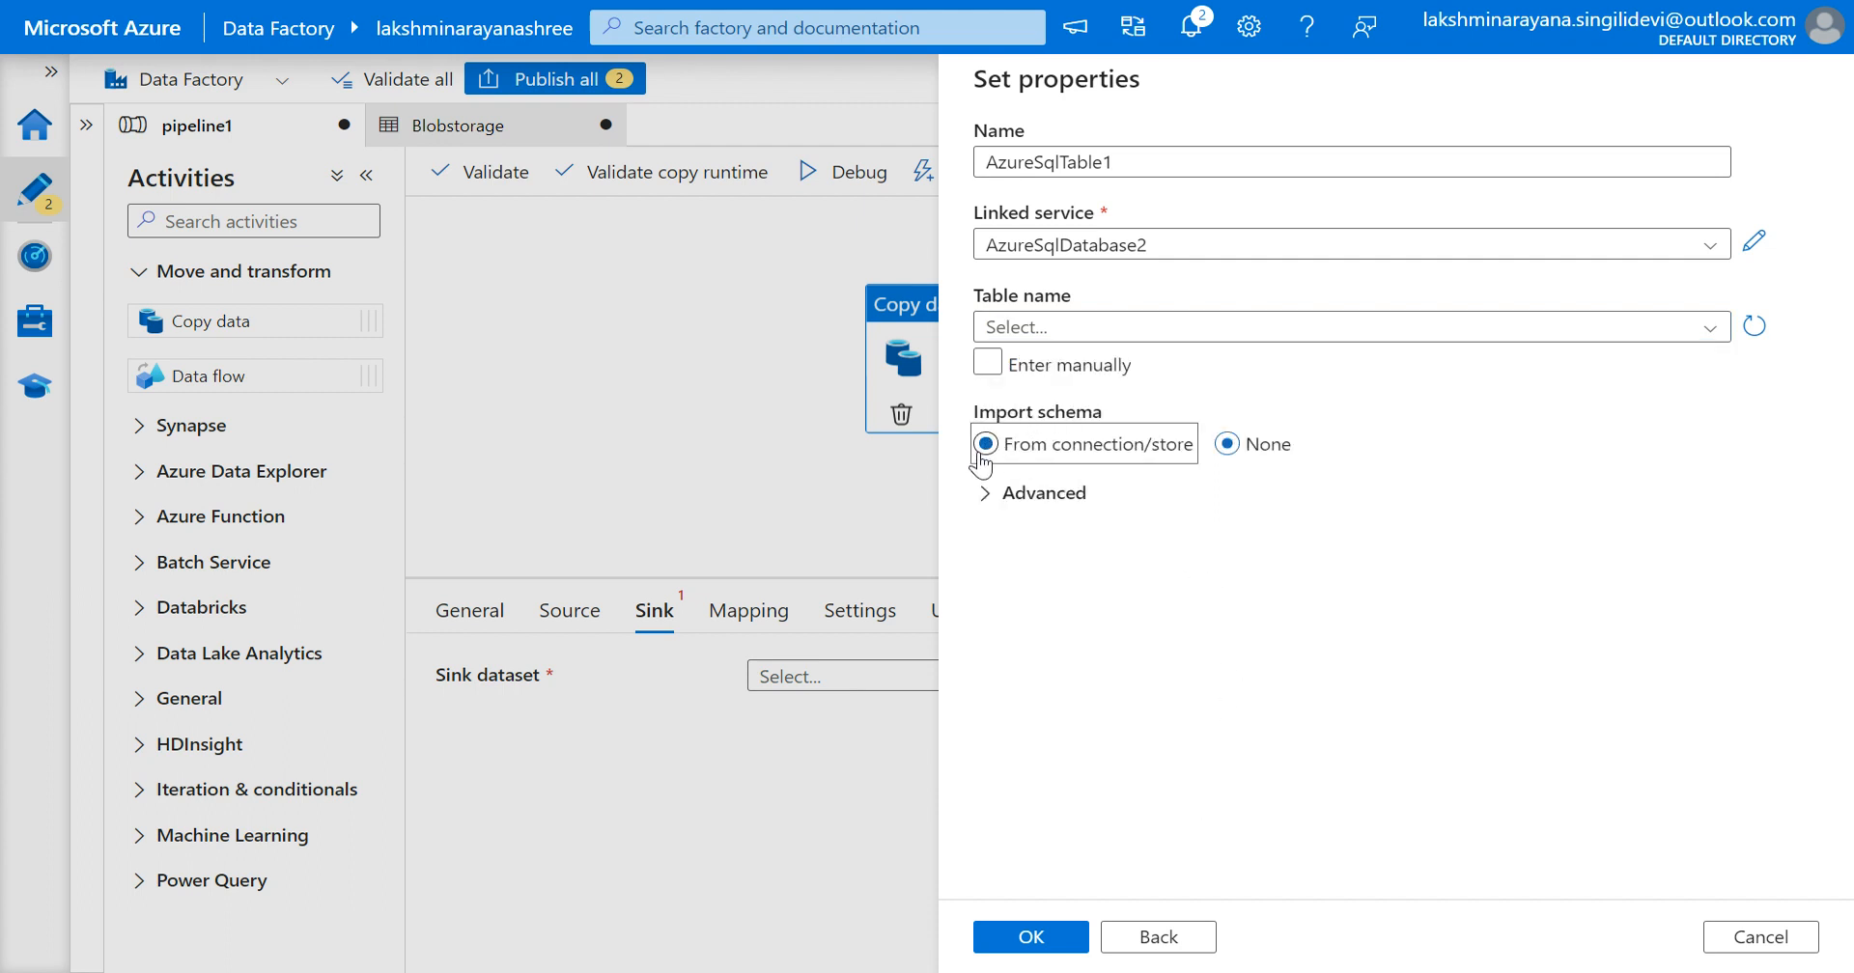
left_click(1023, 940)
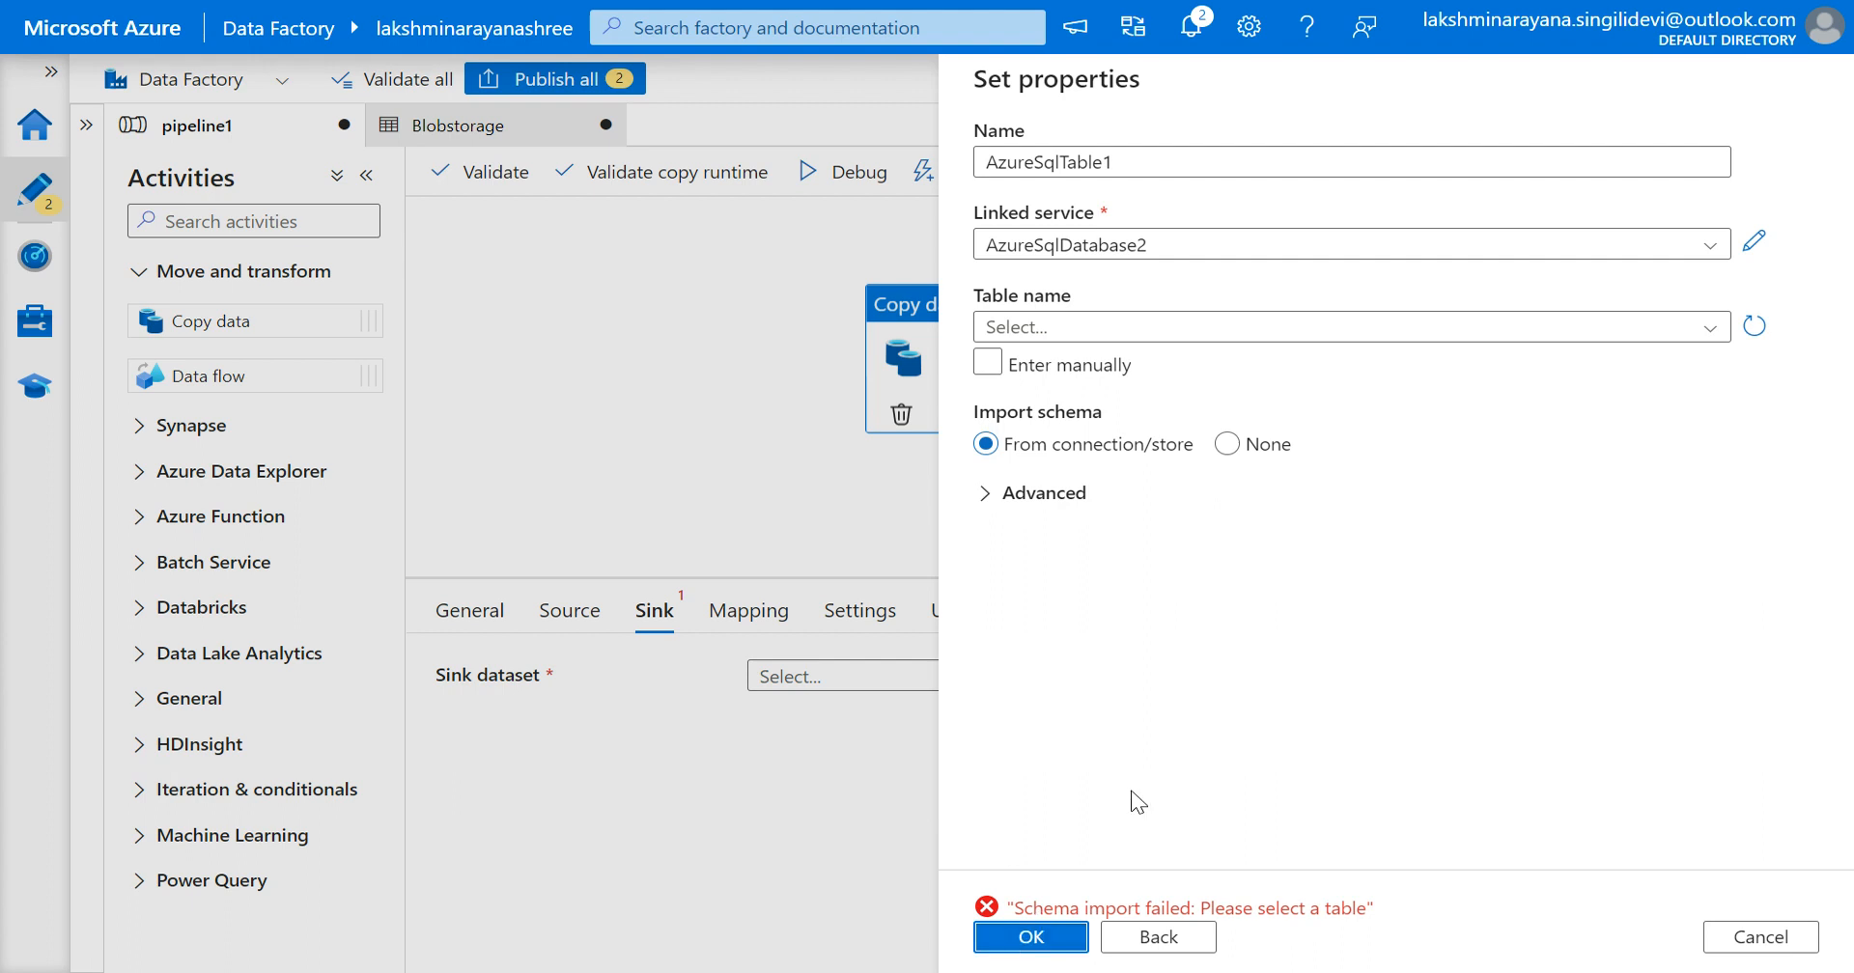
Step: Leave the table unset, set Import schema to None, and confirm the AzureSqlTable1 dataset
left_click(1444, 333)
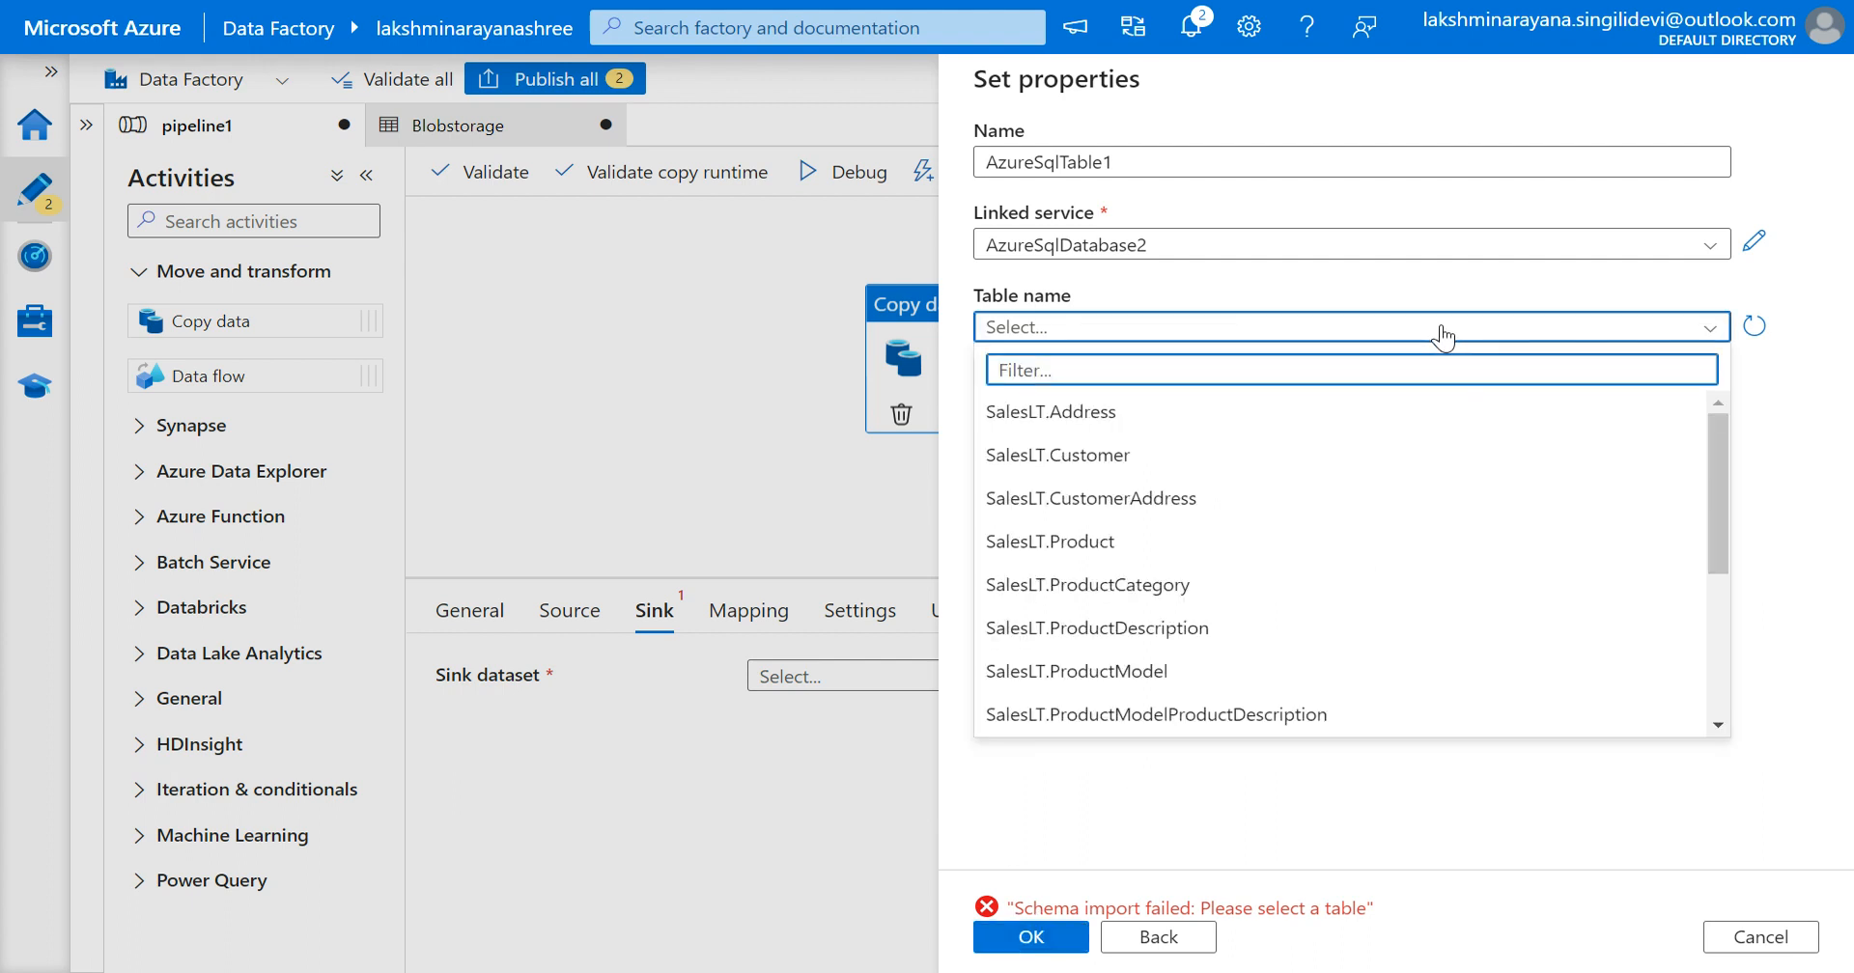
scroll(1387, 635, "down", 3)
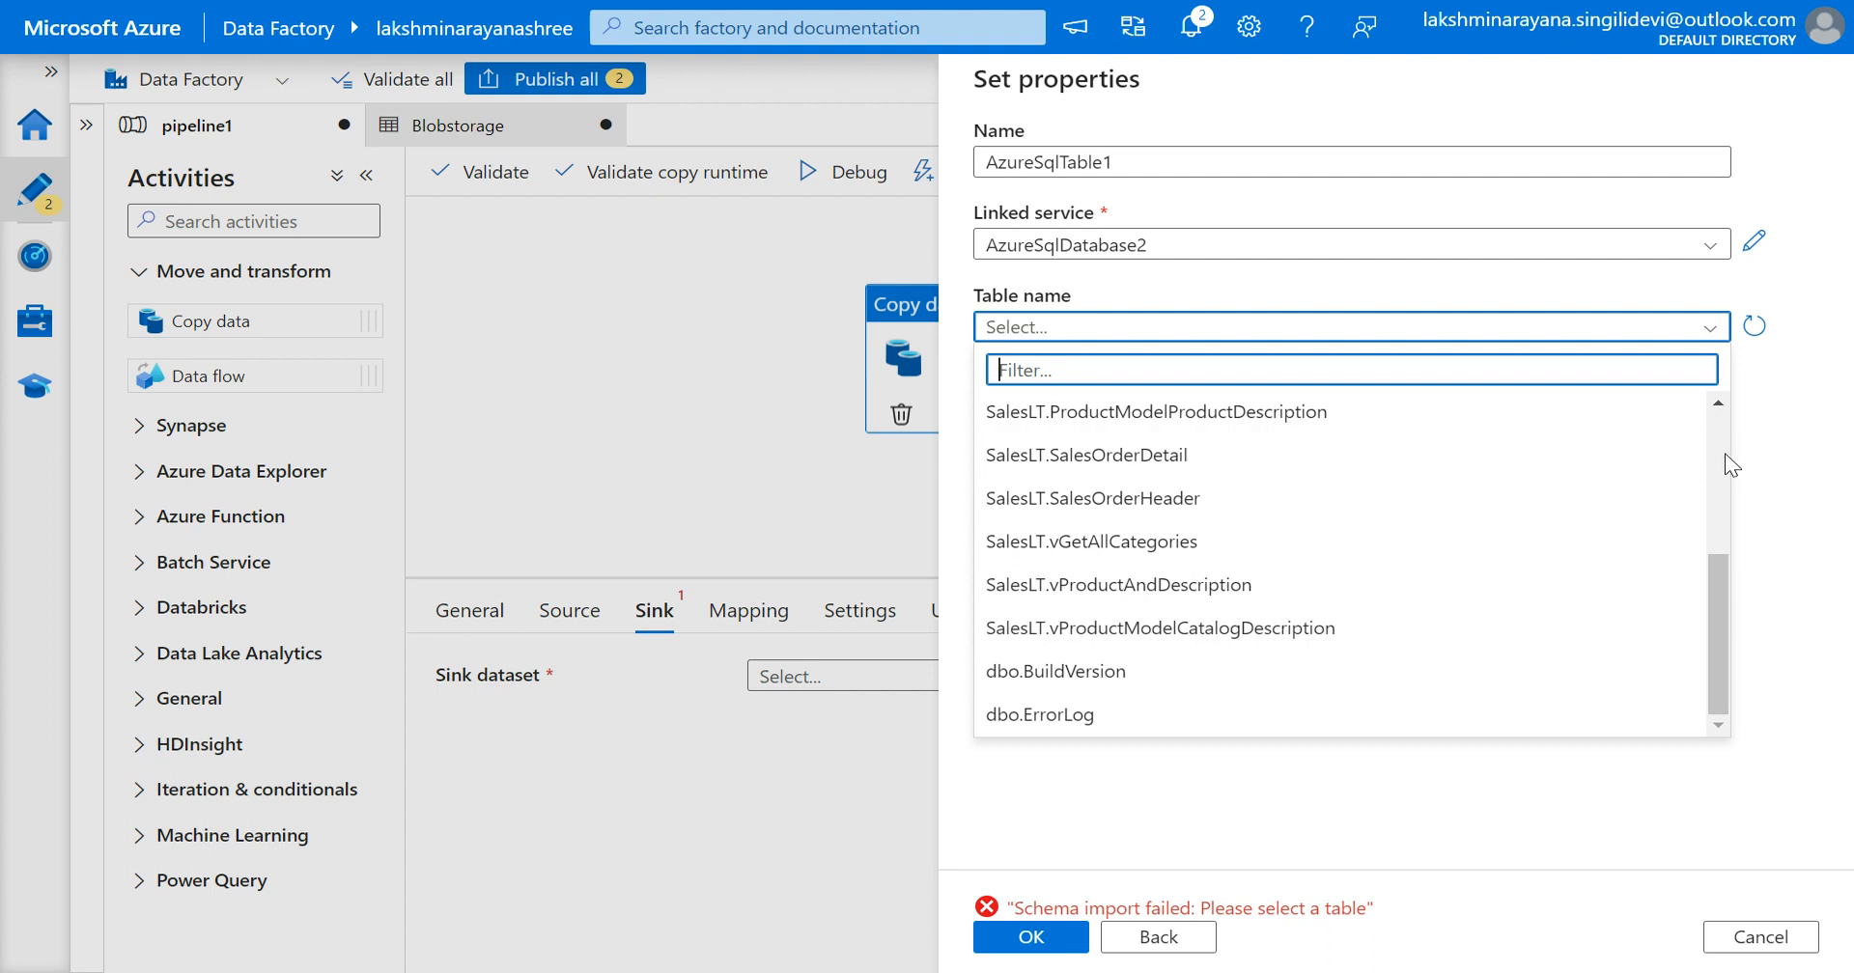
left_click(1756, 488)
left_click(979, 372)
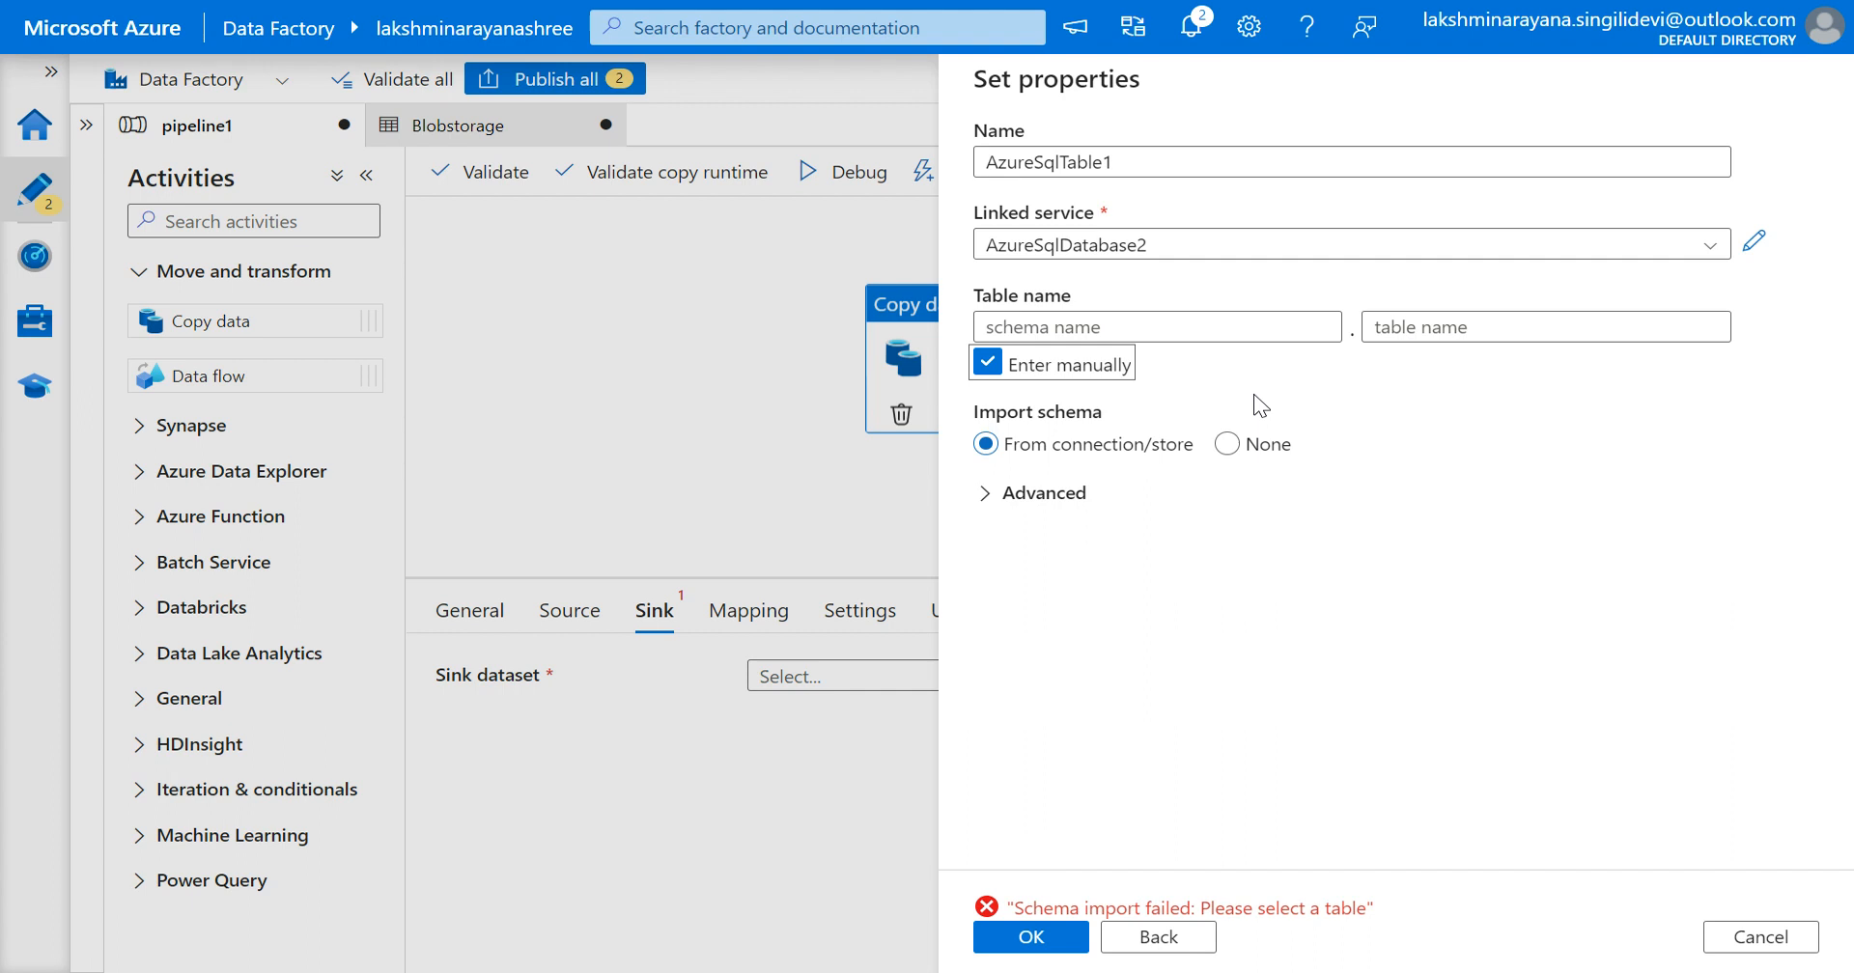
left_click(1226, 446)
left_click(994, 367)
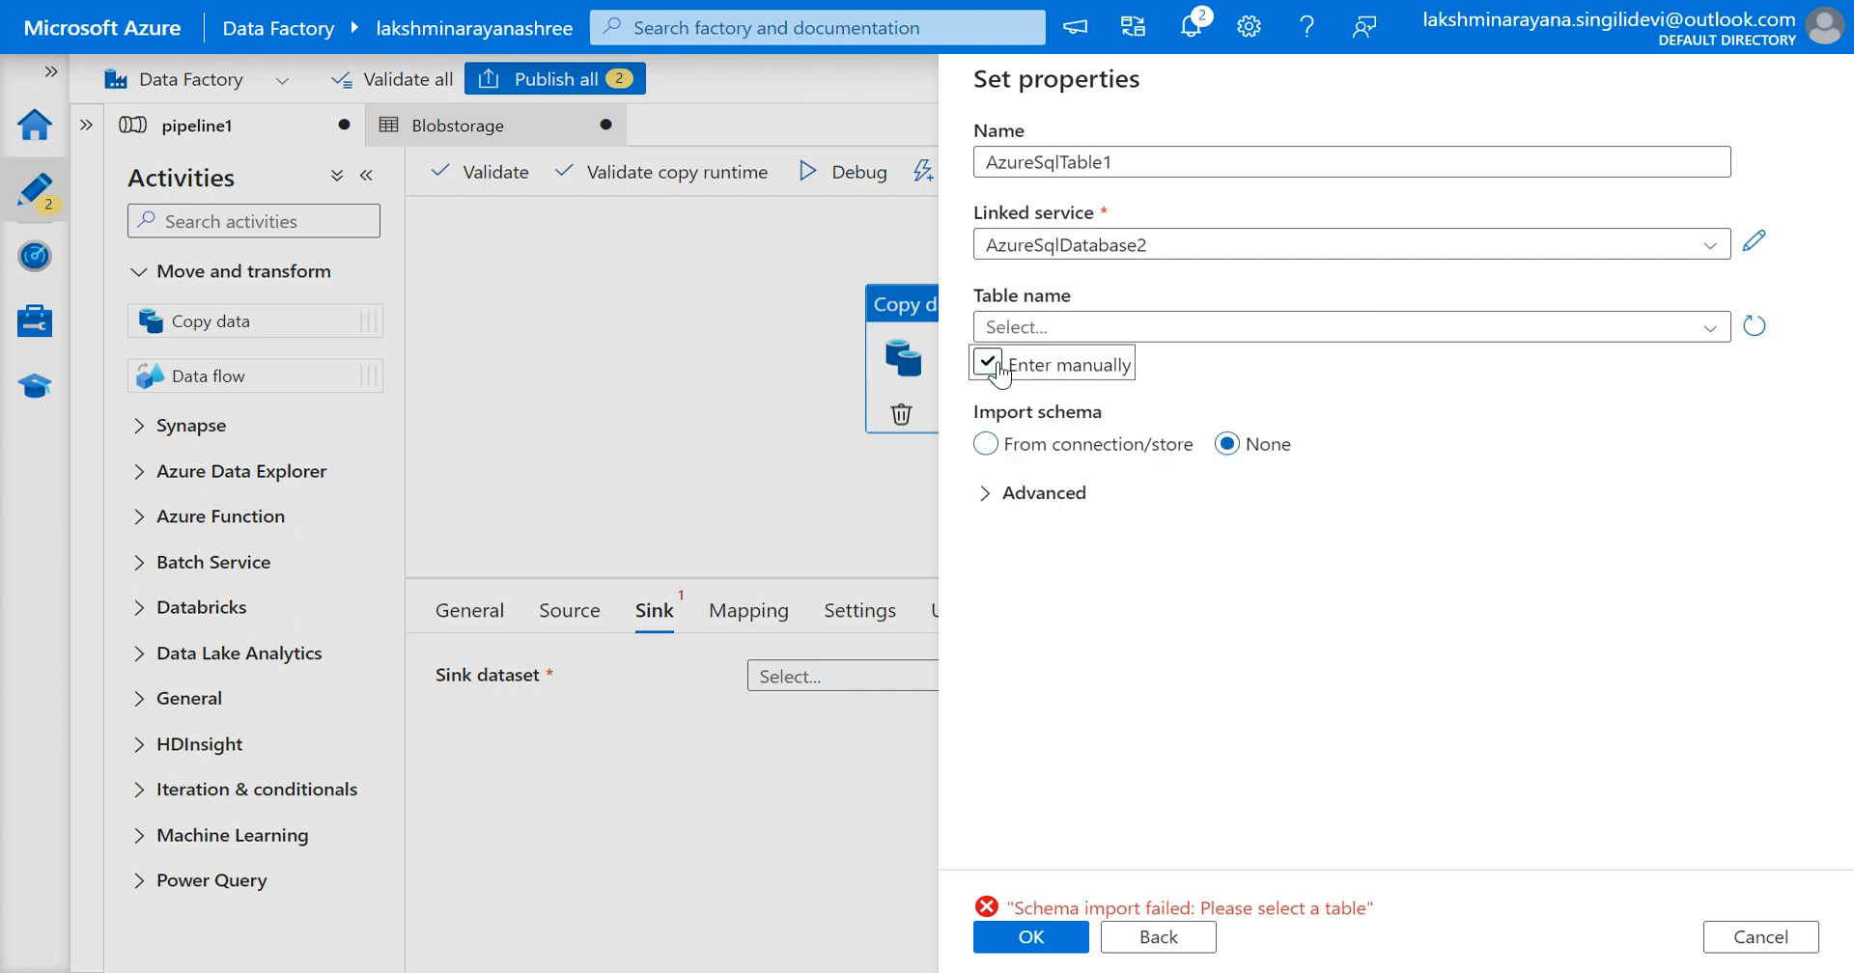
left_click(1013, 939)
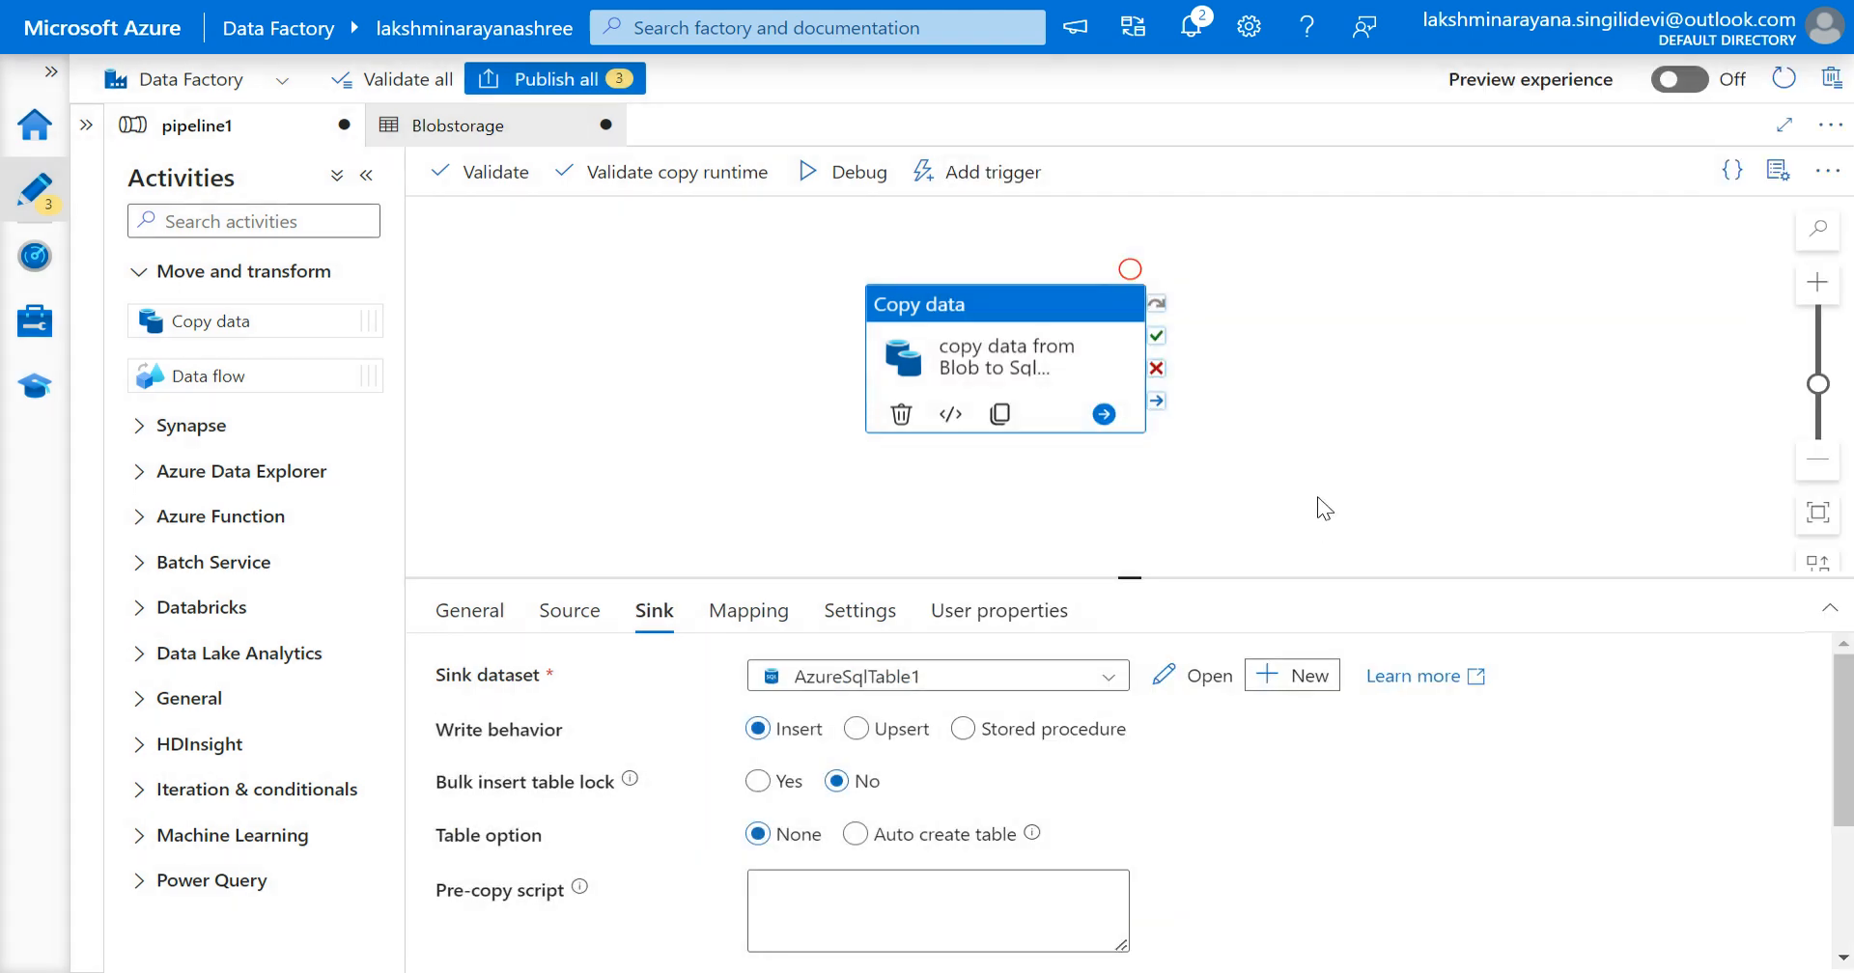
scroll(1202, 829, "down", 2)
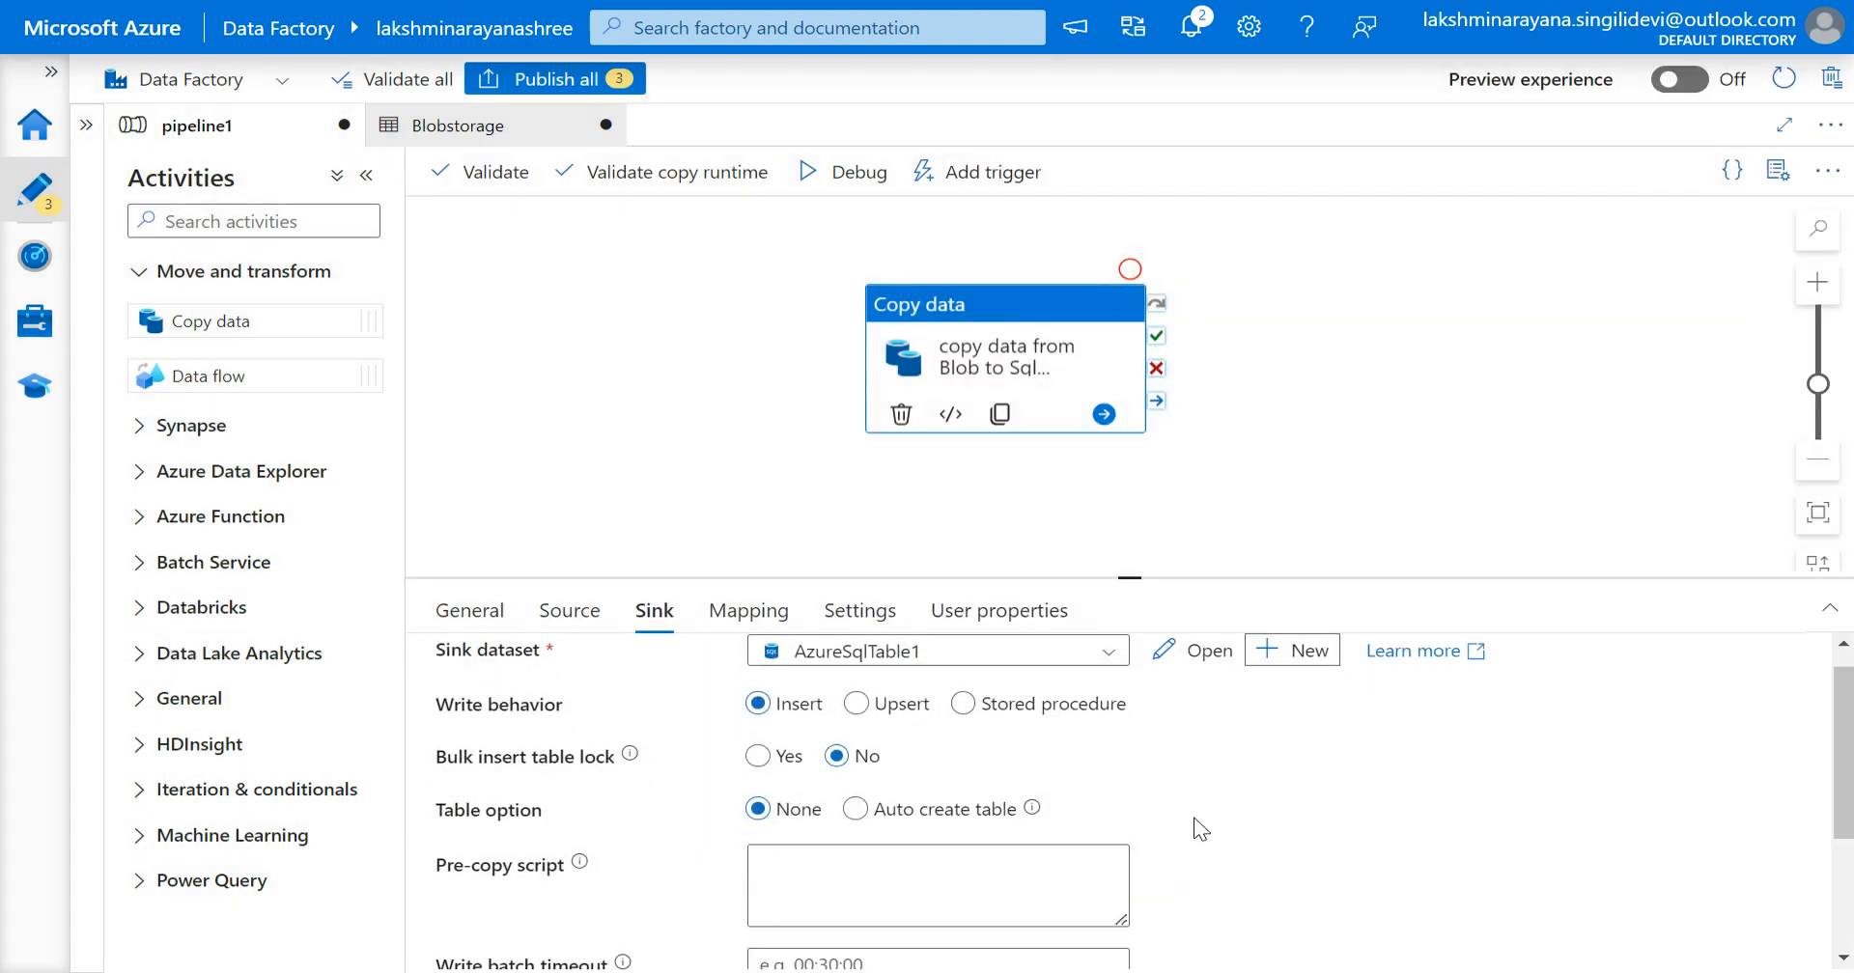
scroll(1202, 830, "up", 2)
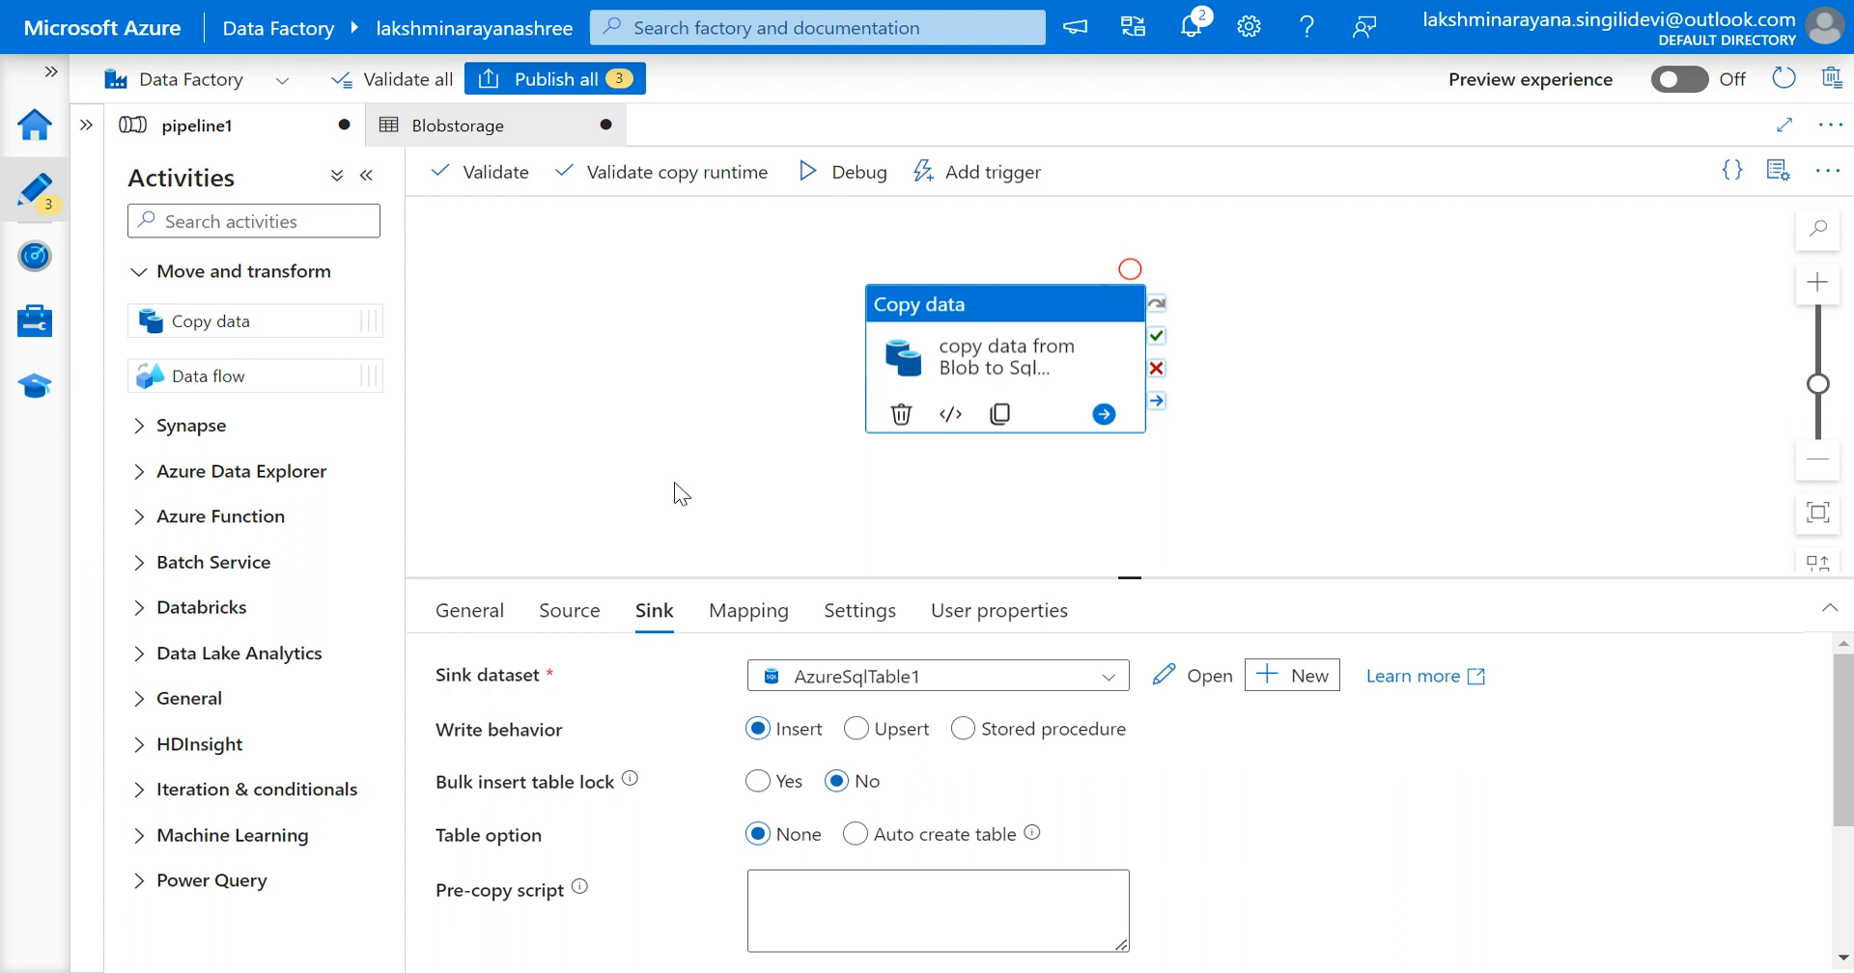
left_click(551, 614)
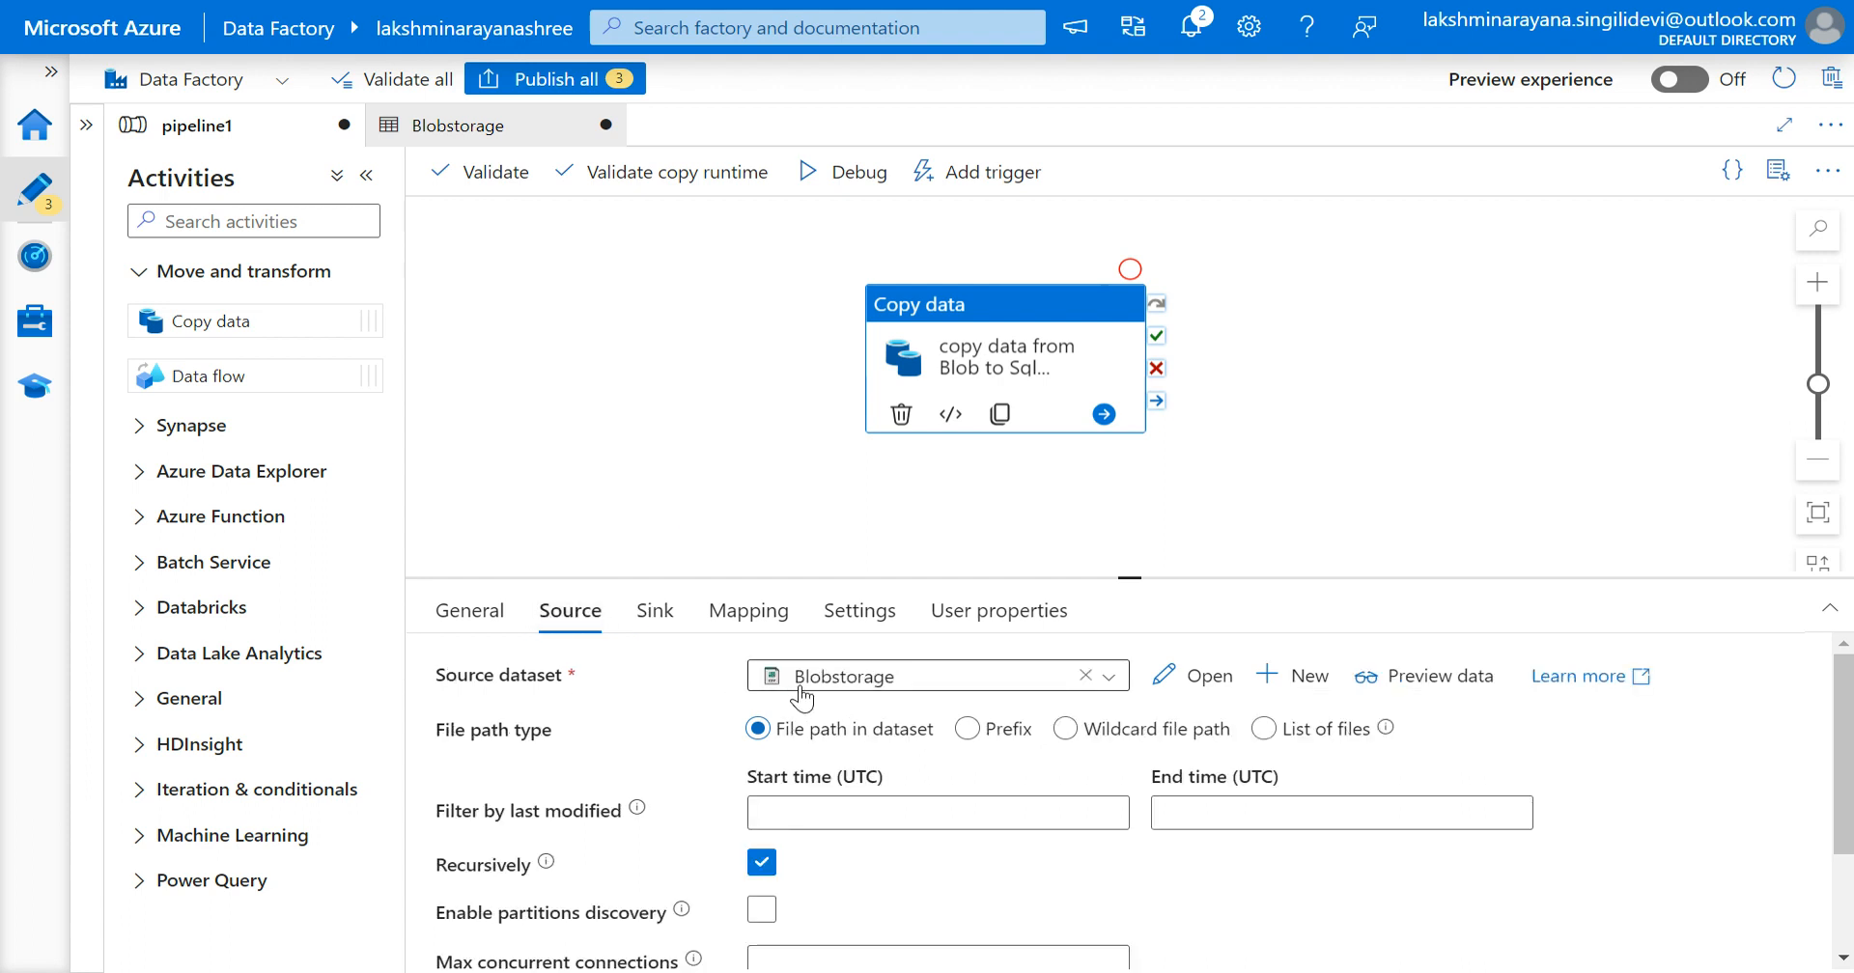
left_click(653, 618)
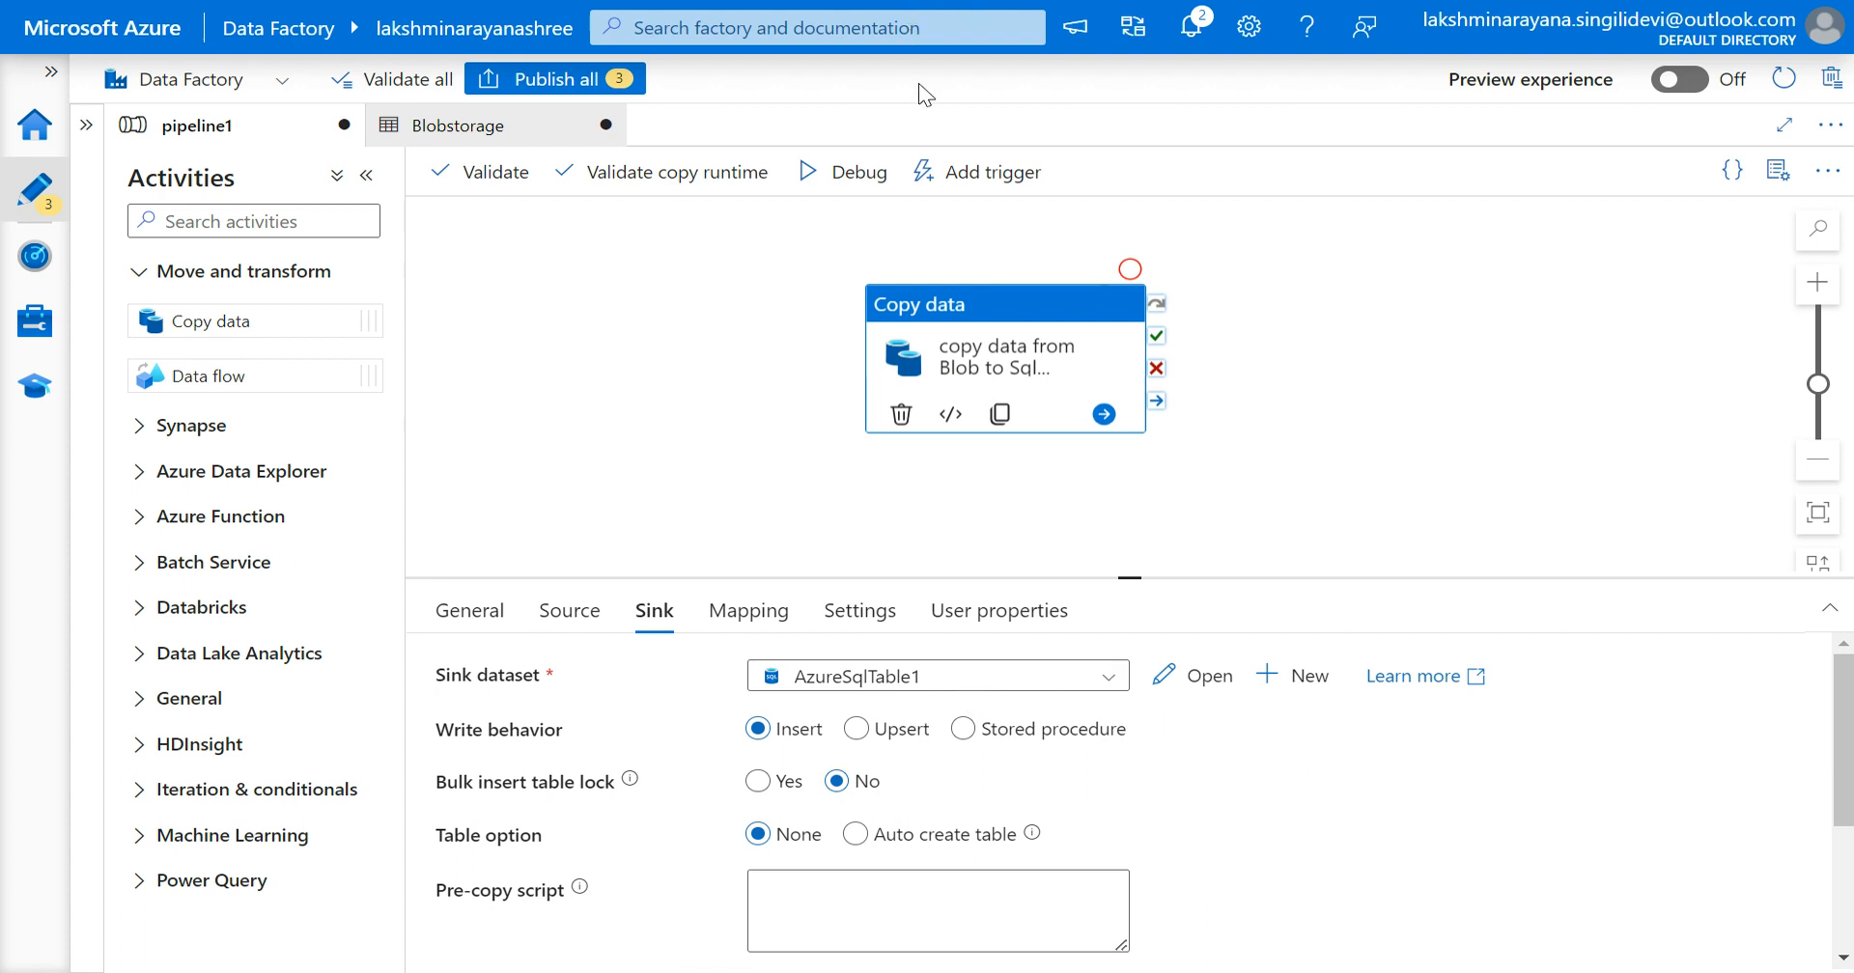
key("F11")
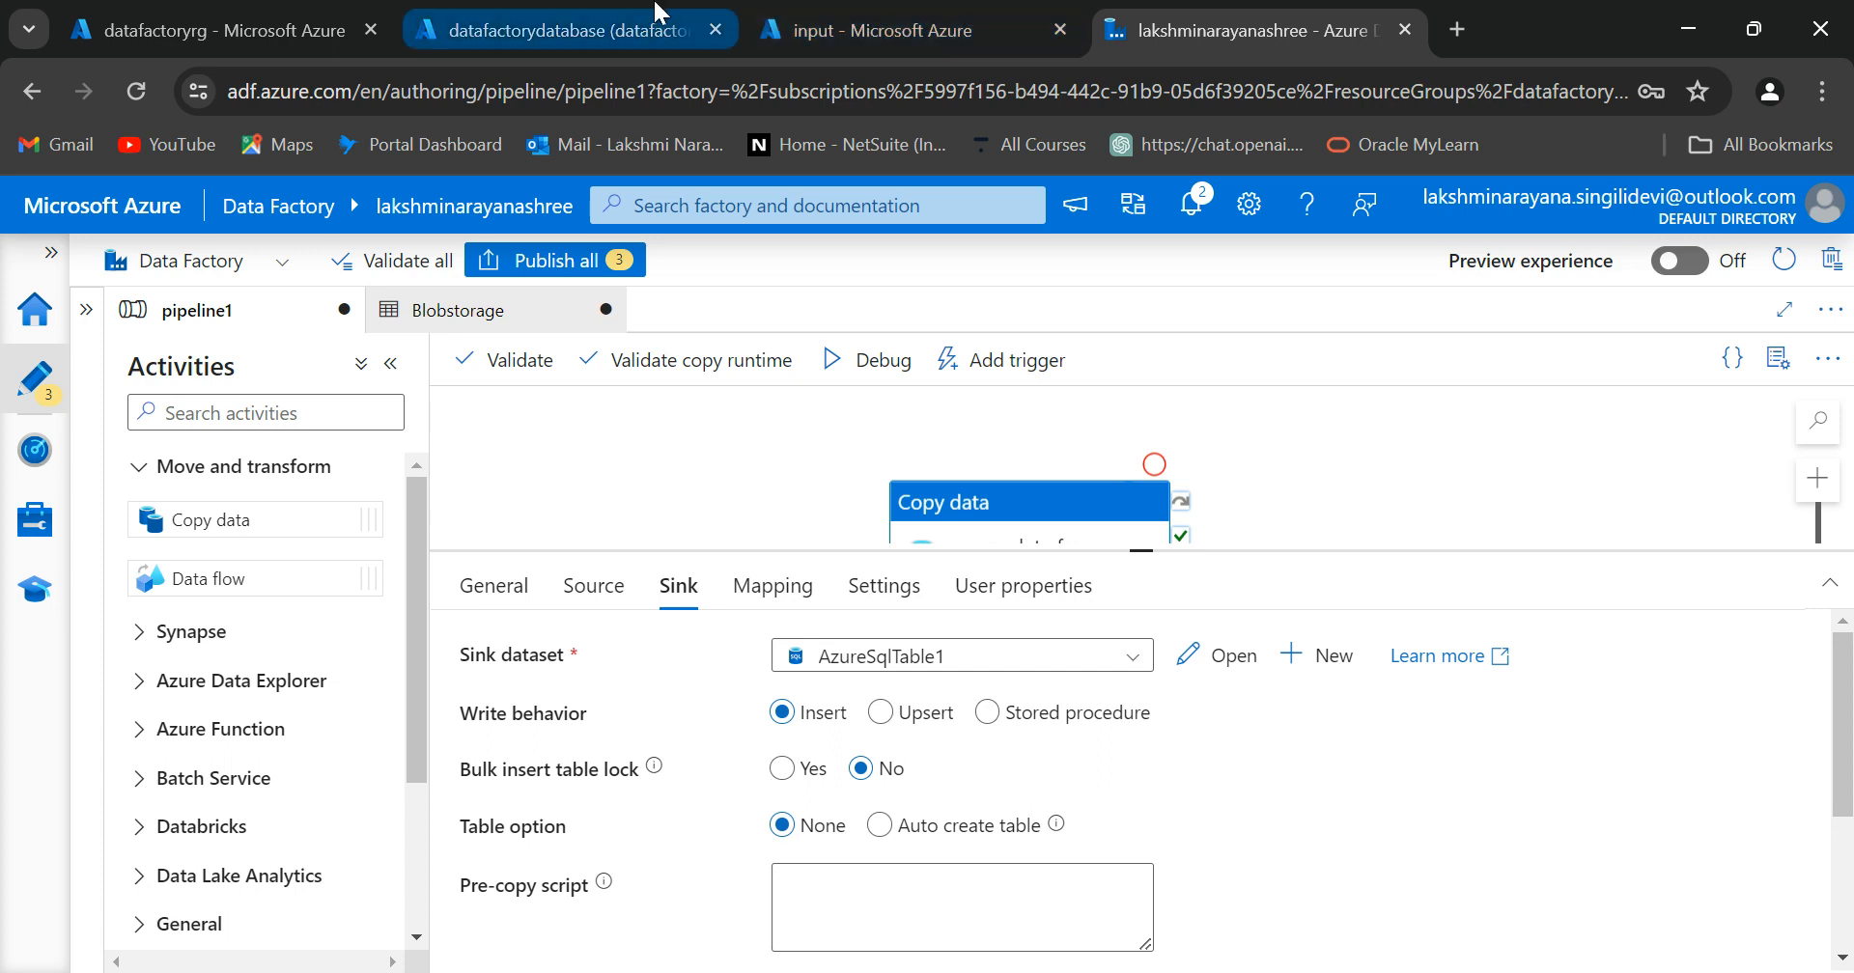
Step: Check the input container and expand the database's dbo and SalesLT tables in Query editor, then return to Data Factory
left_click(788, 12)
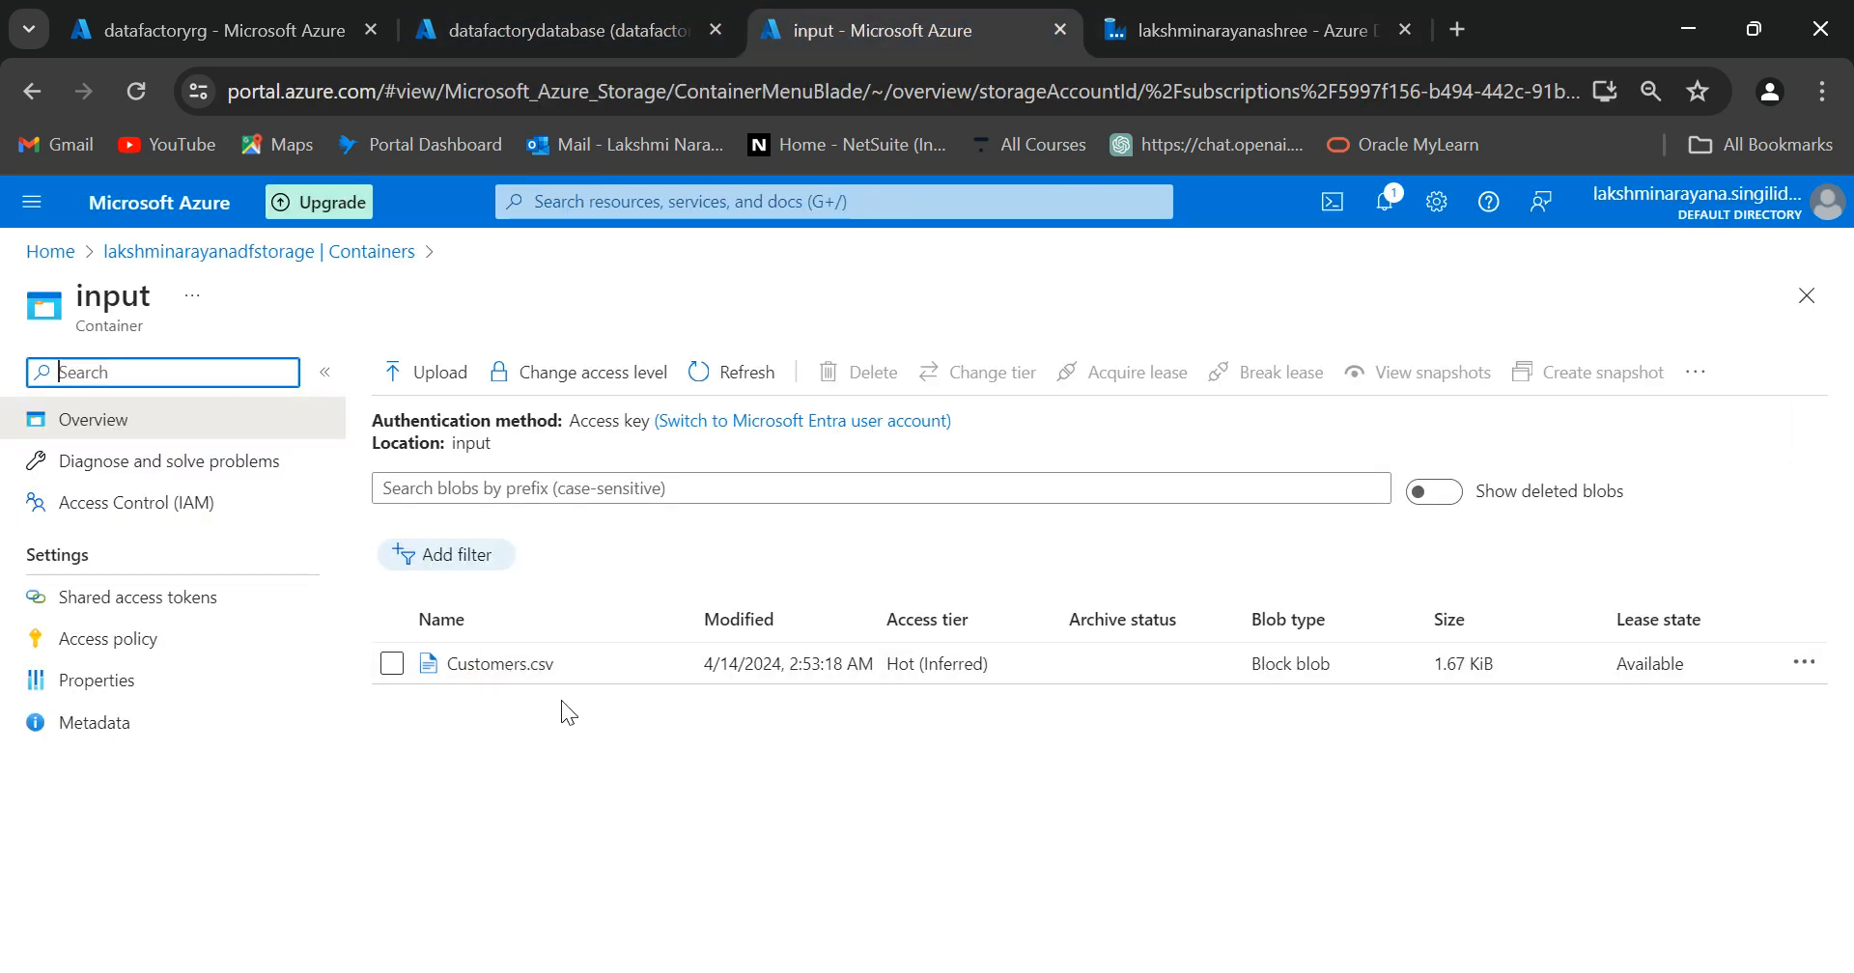
left_click(635, 18)
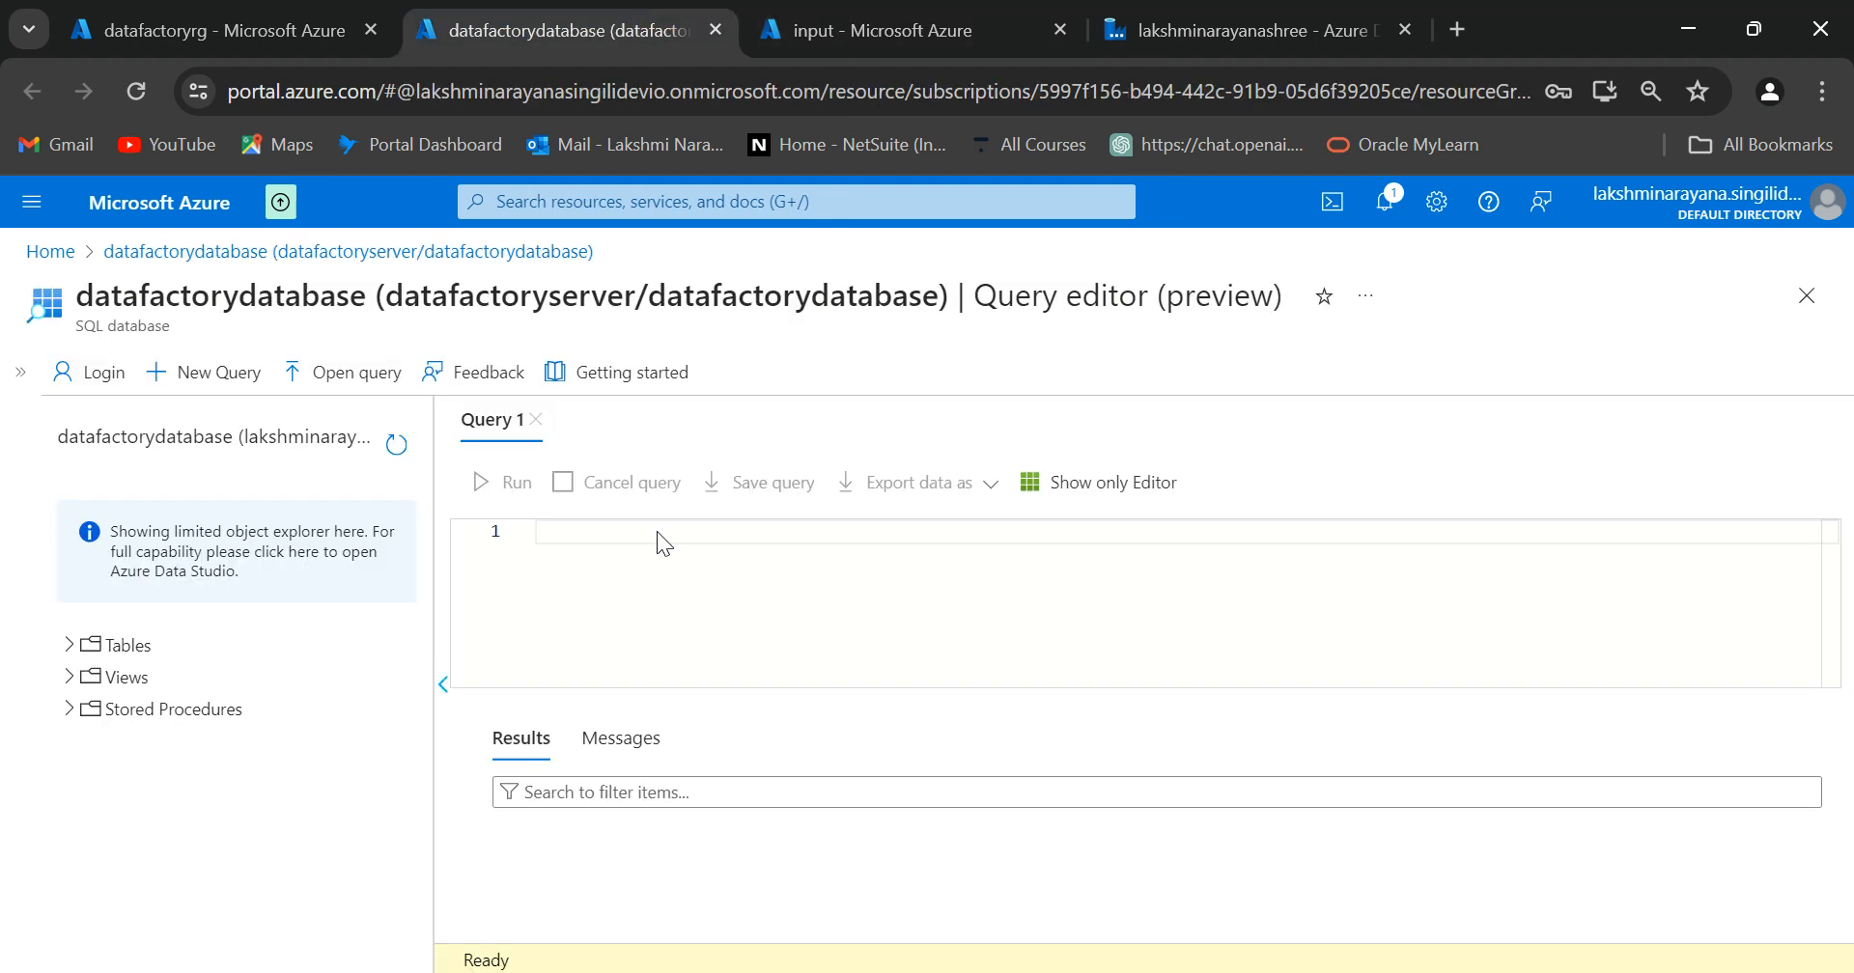
left_click(66, 645)
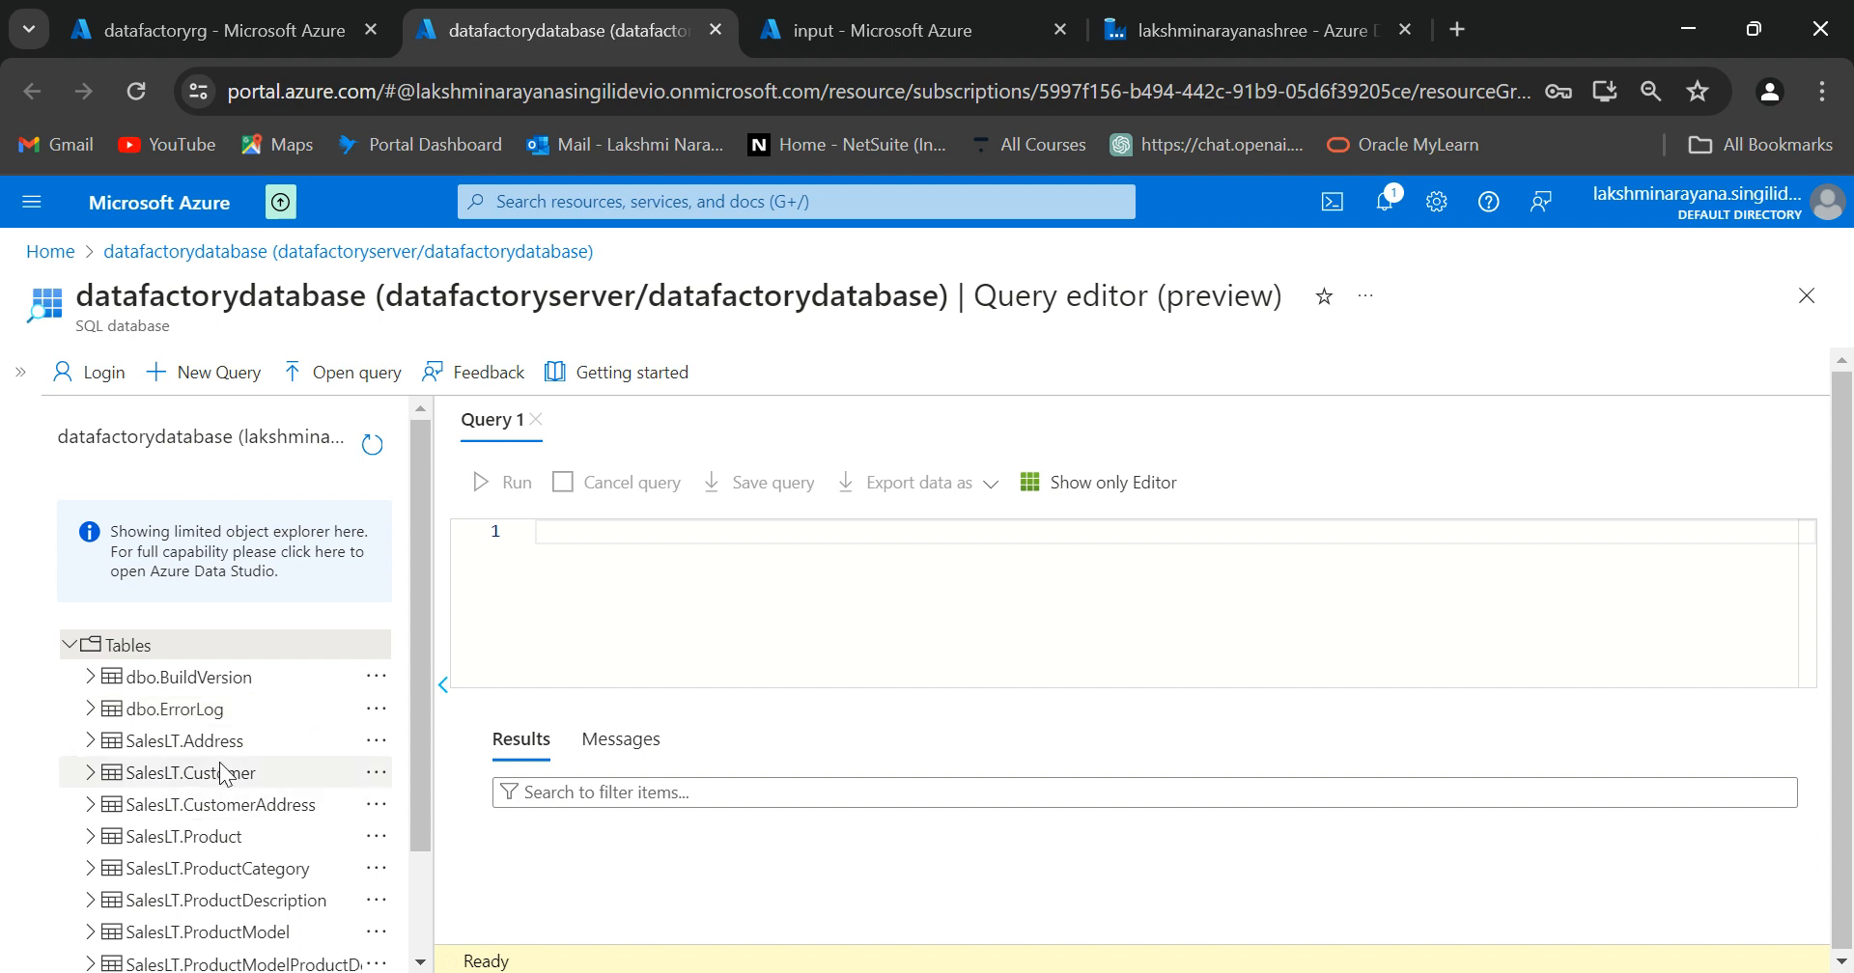
left_click(1173, 21)
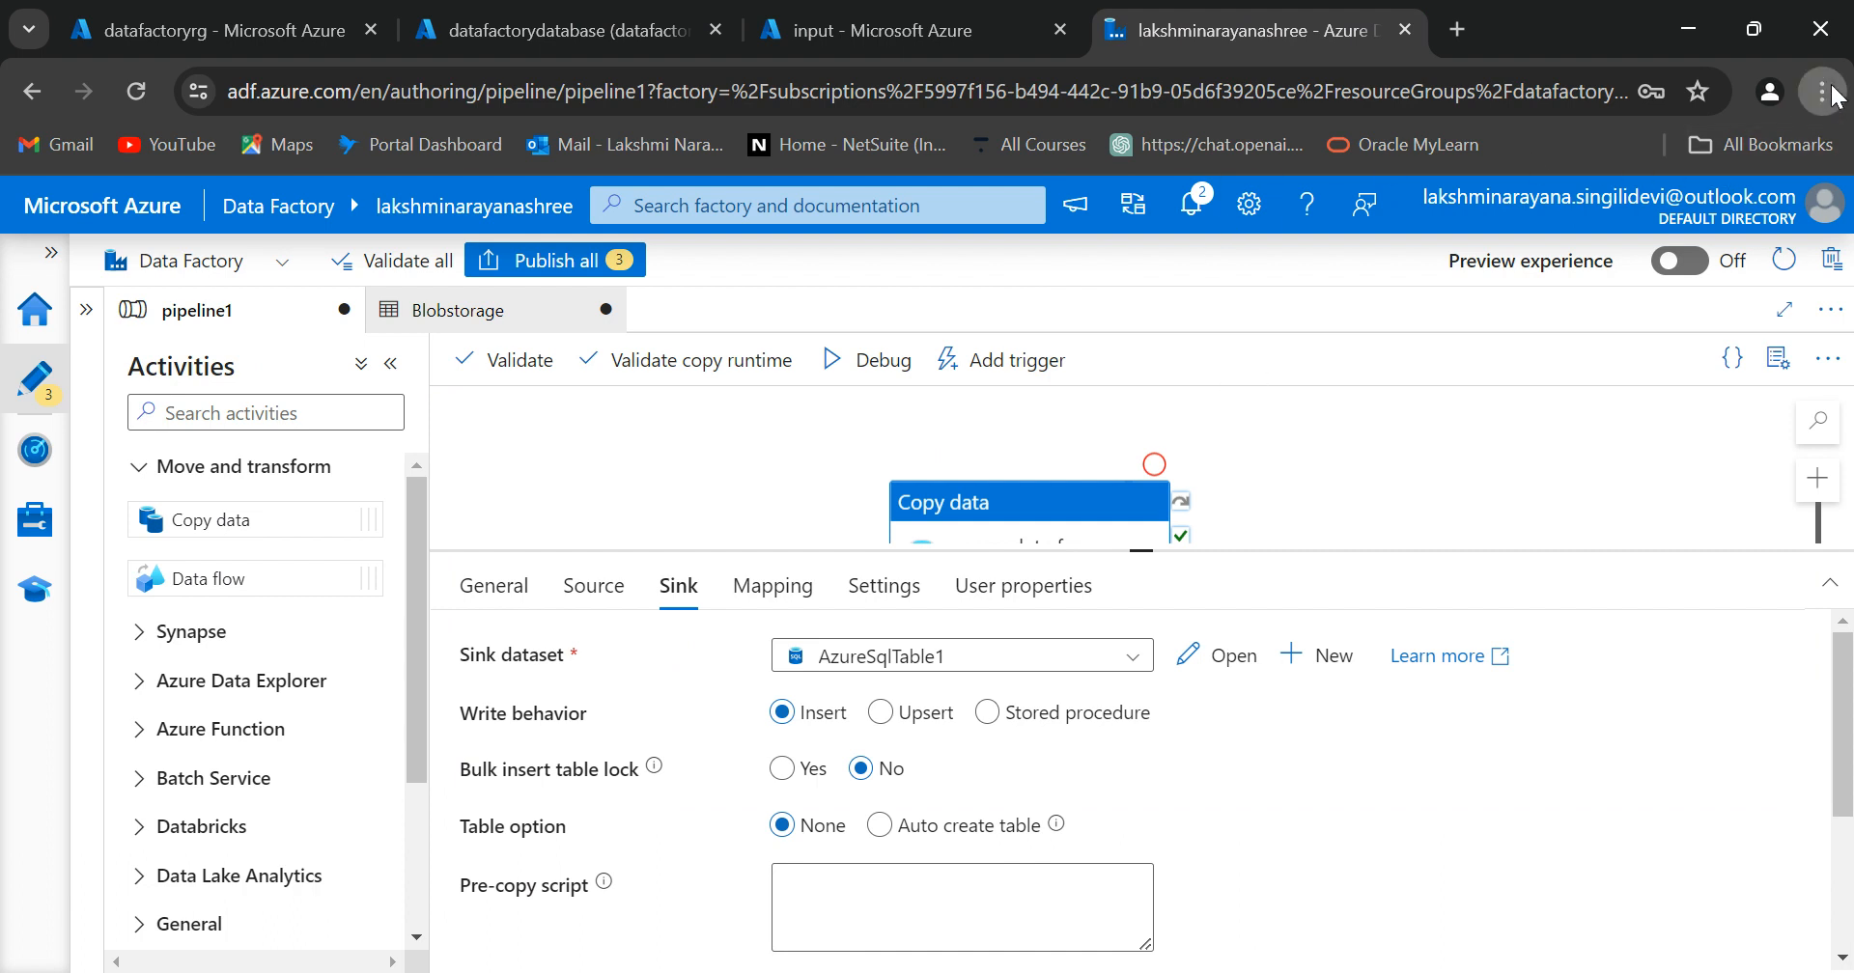
Step: Set the Copy data sink's Table option to Auto create table
key("F11")
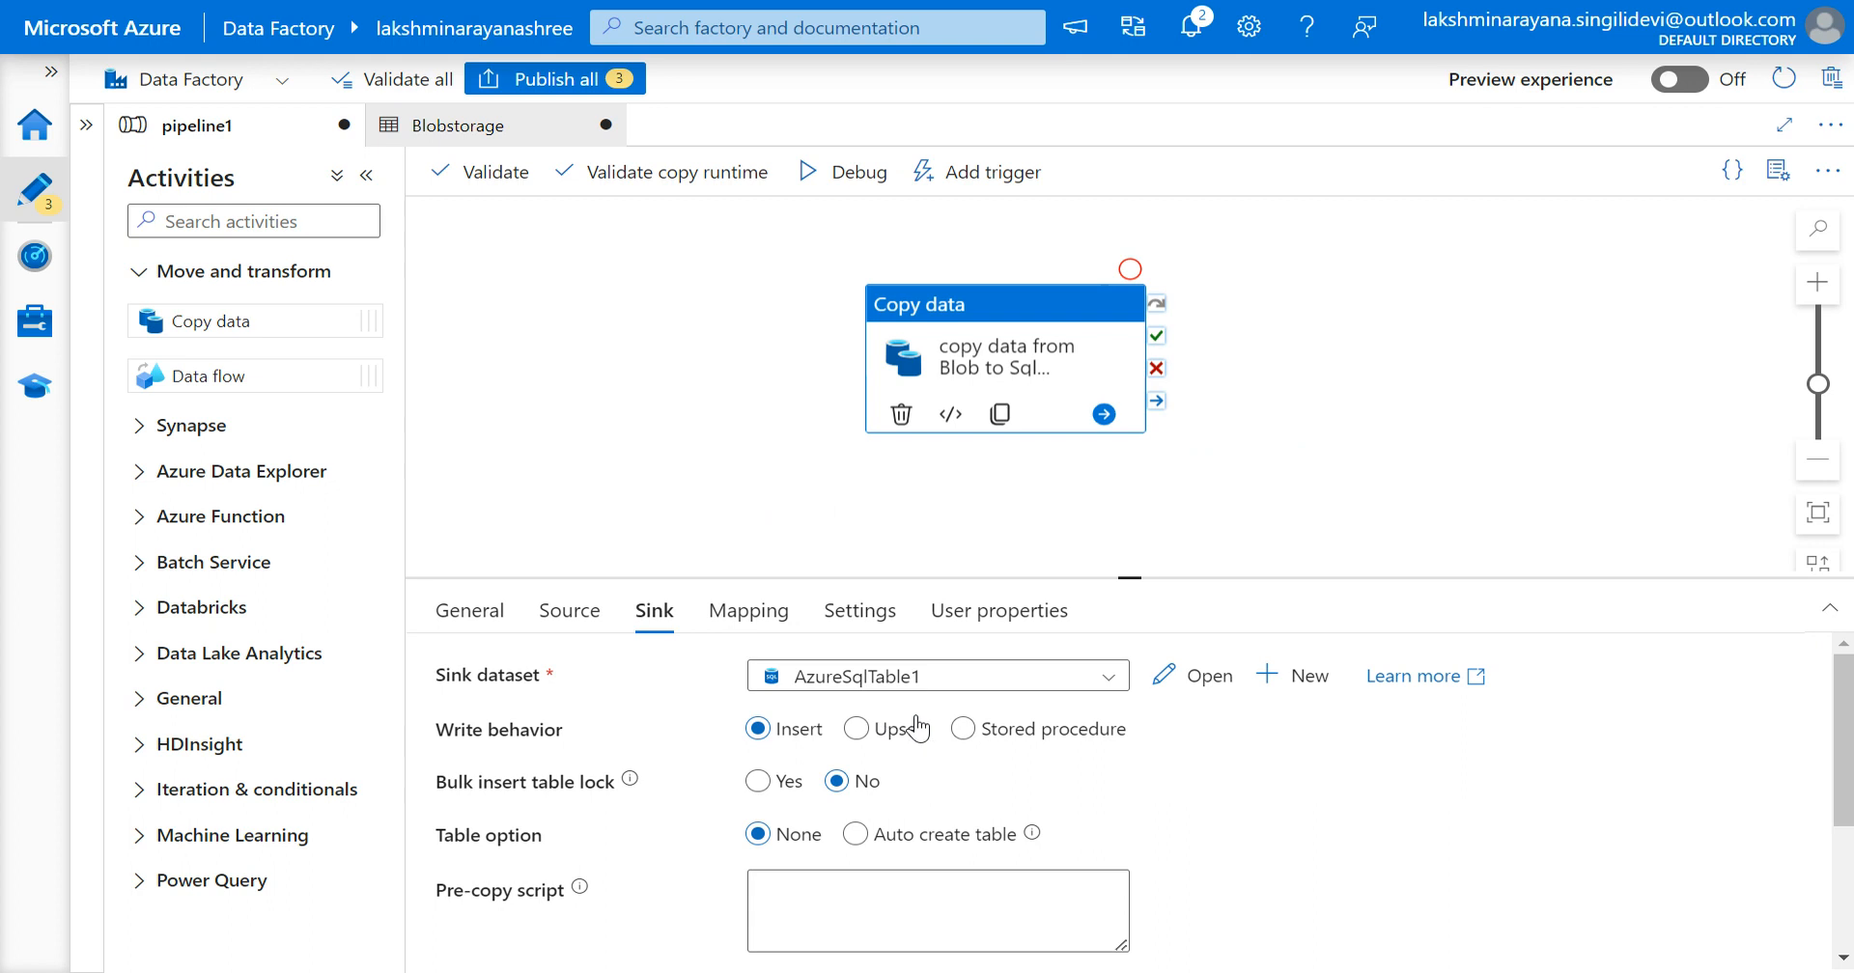
scroll(959, 777, "down", 1)
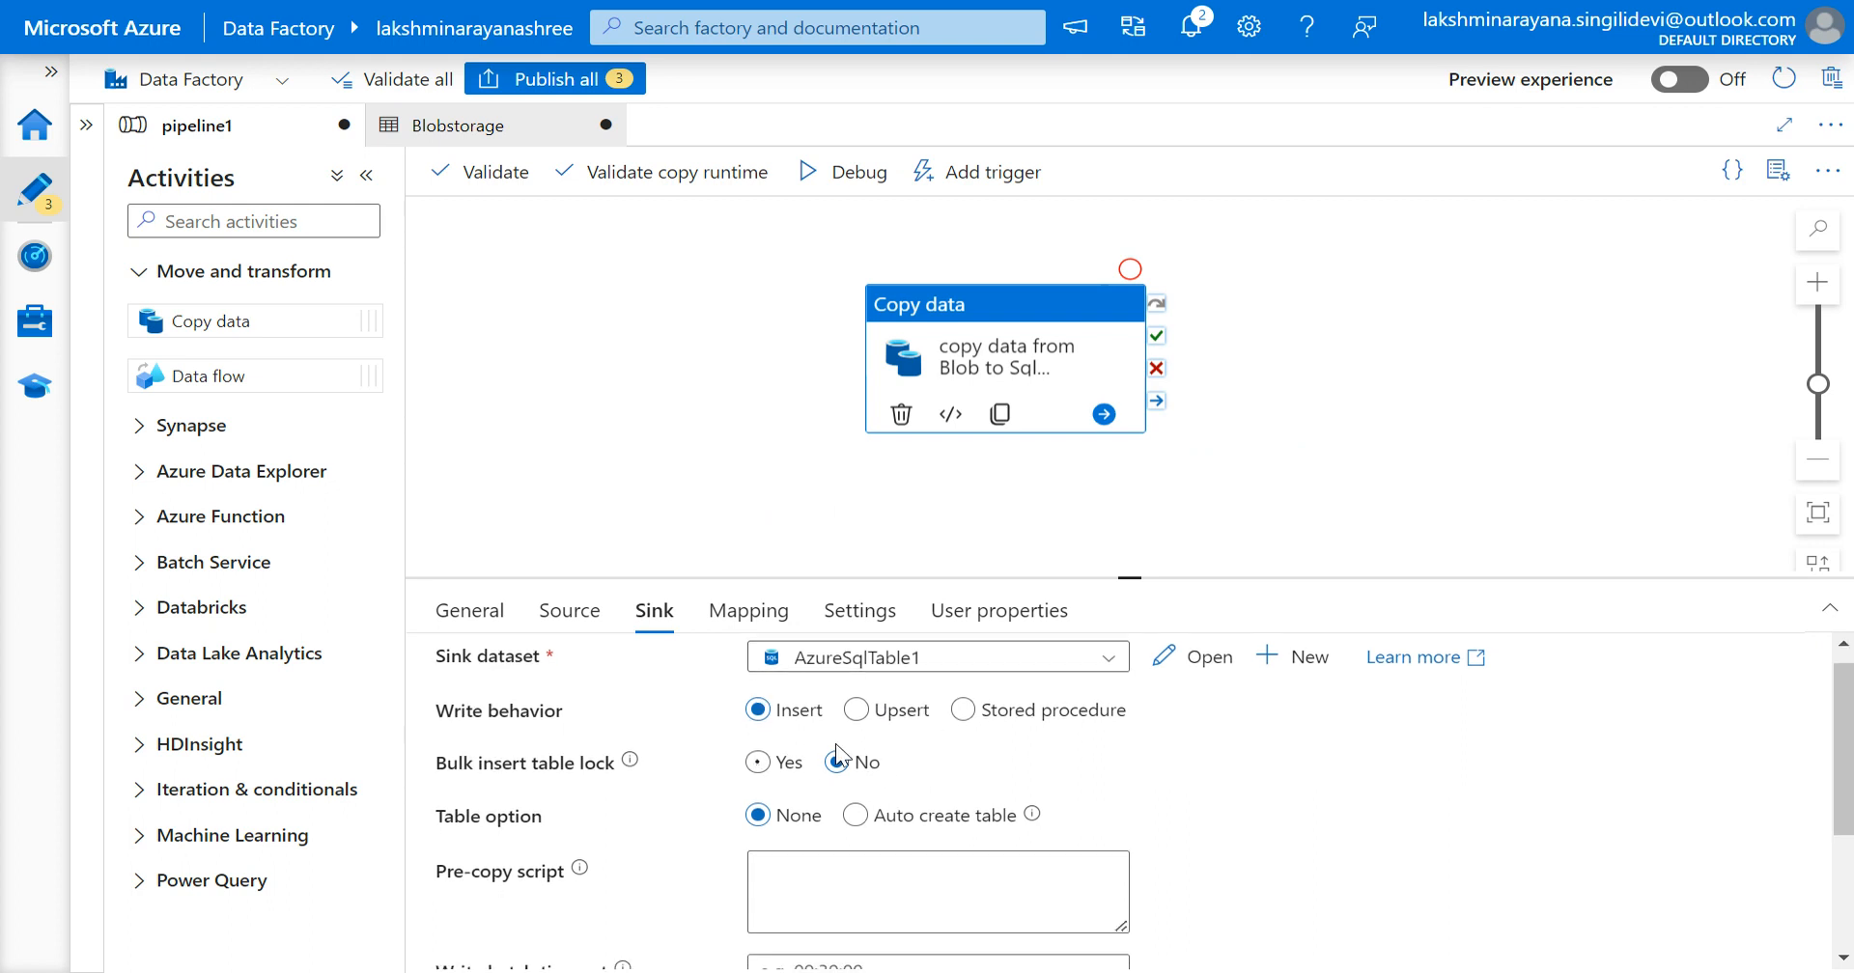
scroll(883, 763, "down", 2)
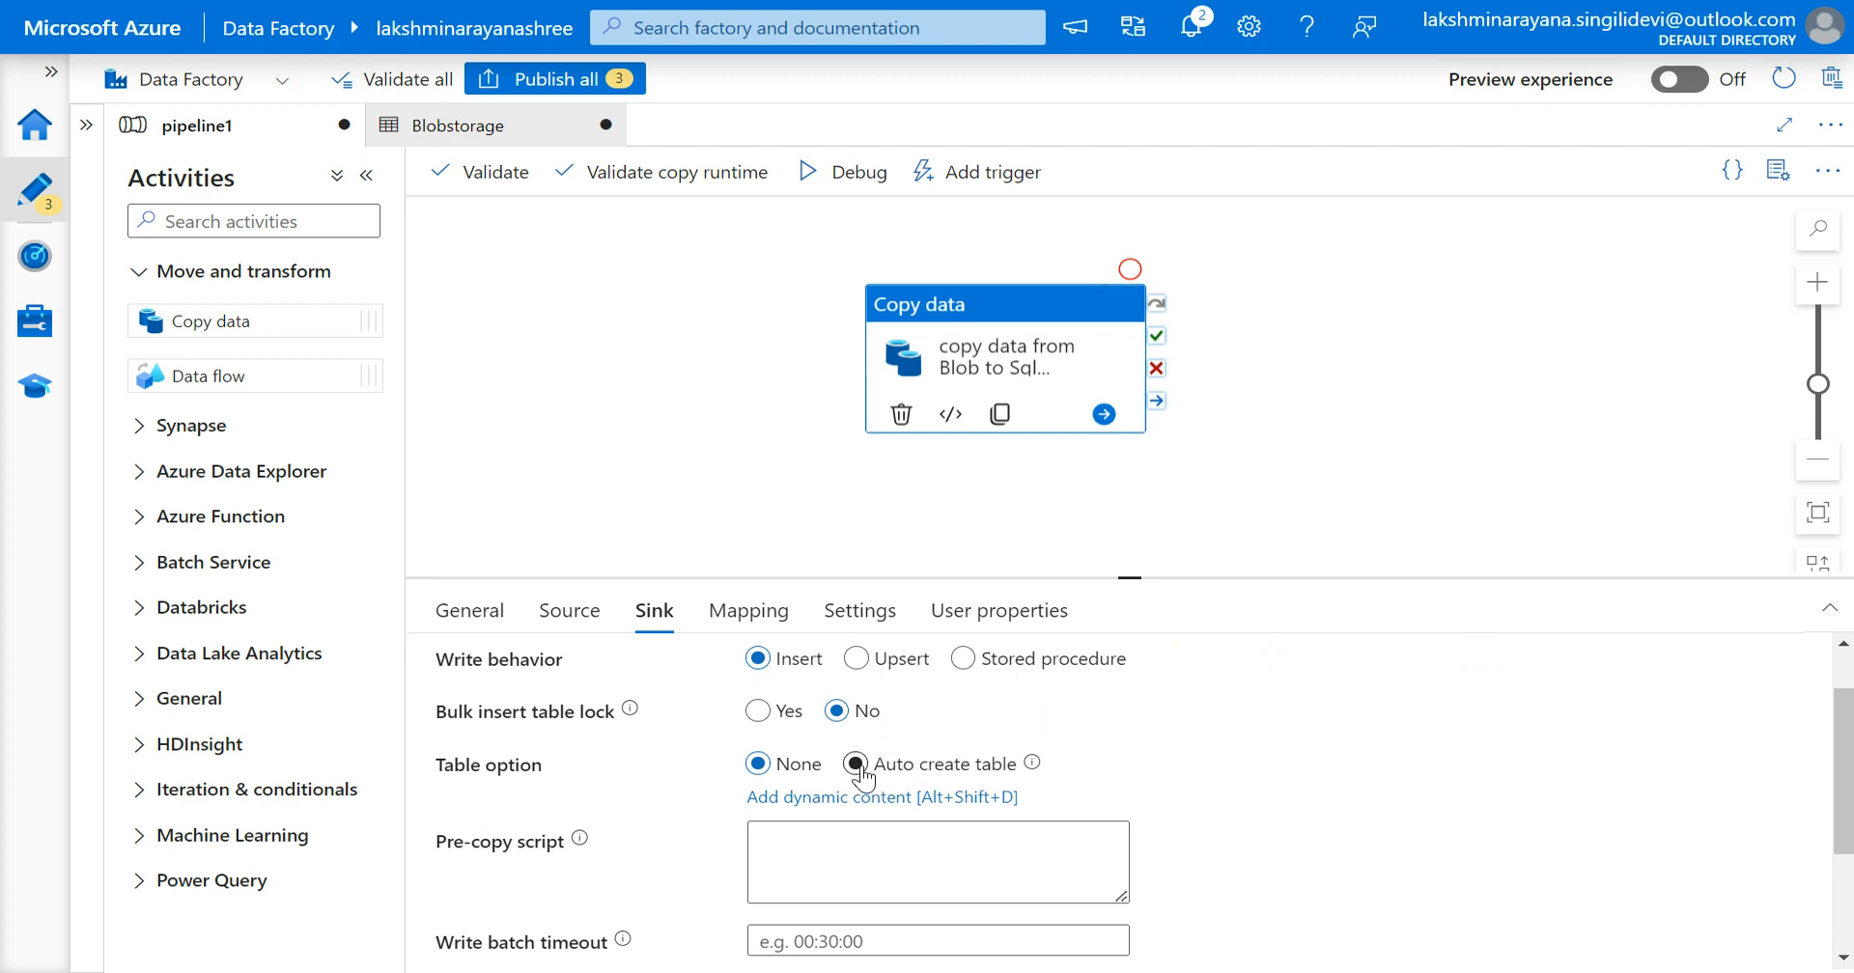
left_click(856, 765)
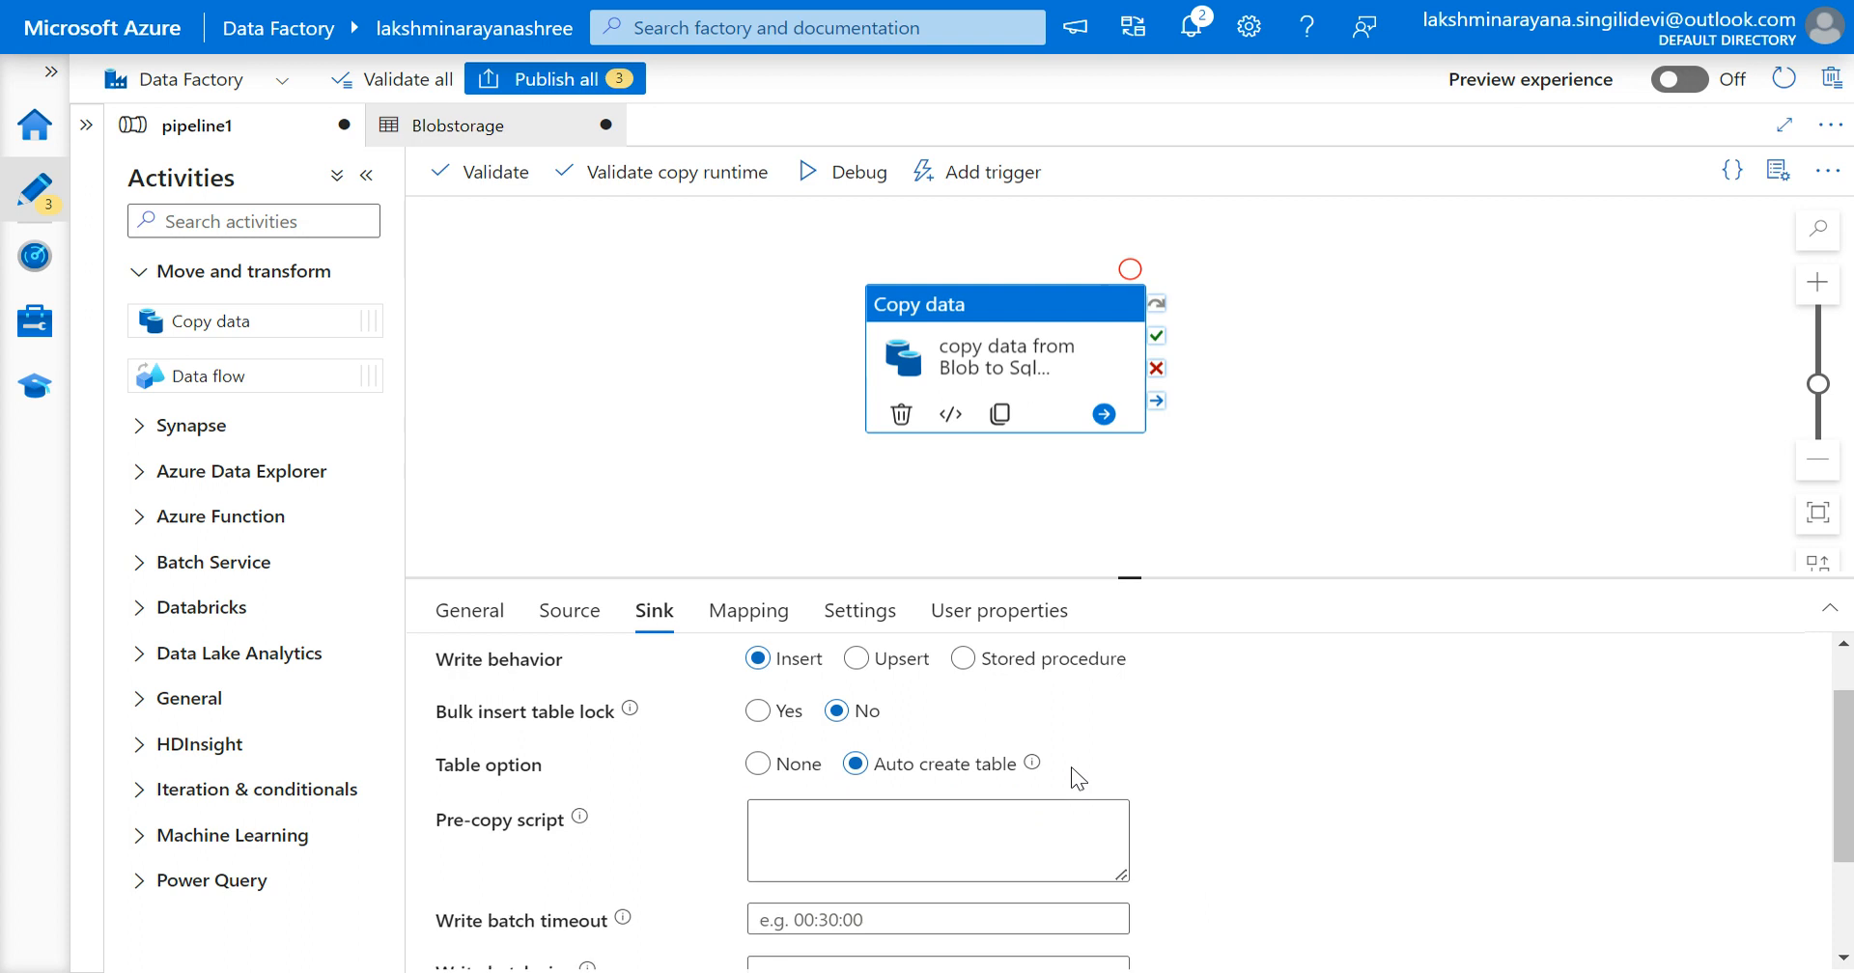
scroll(1072, 772, "down", 3)
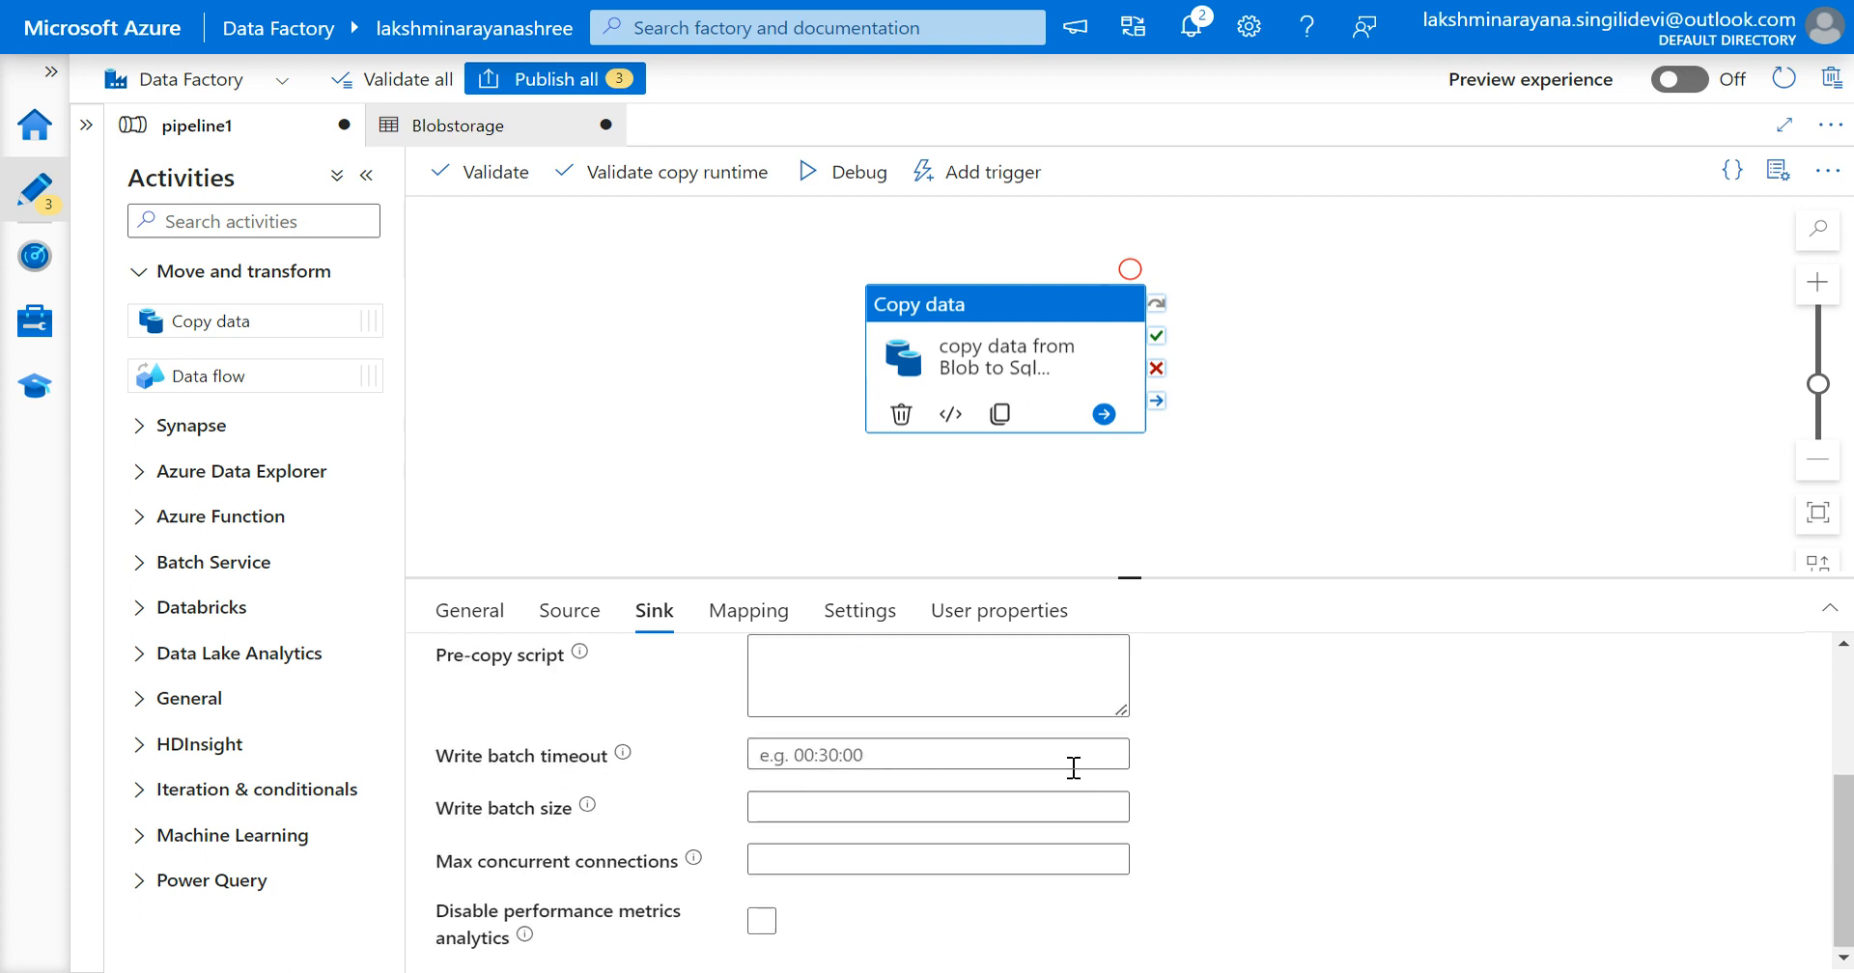
scroll(1070, 769, "up", 4)
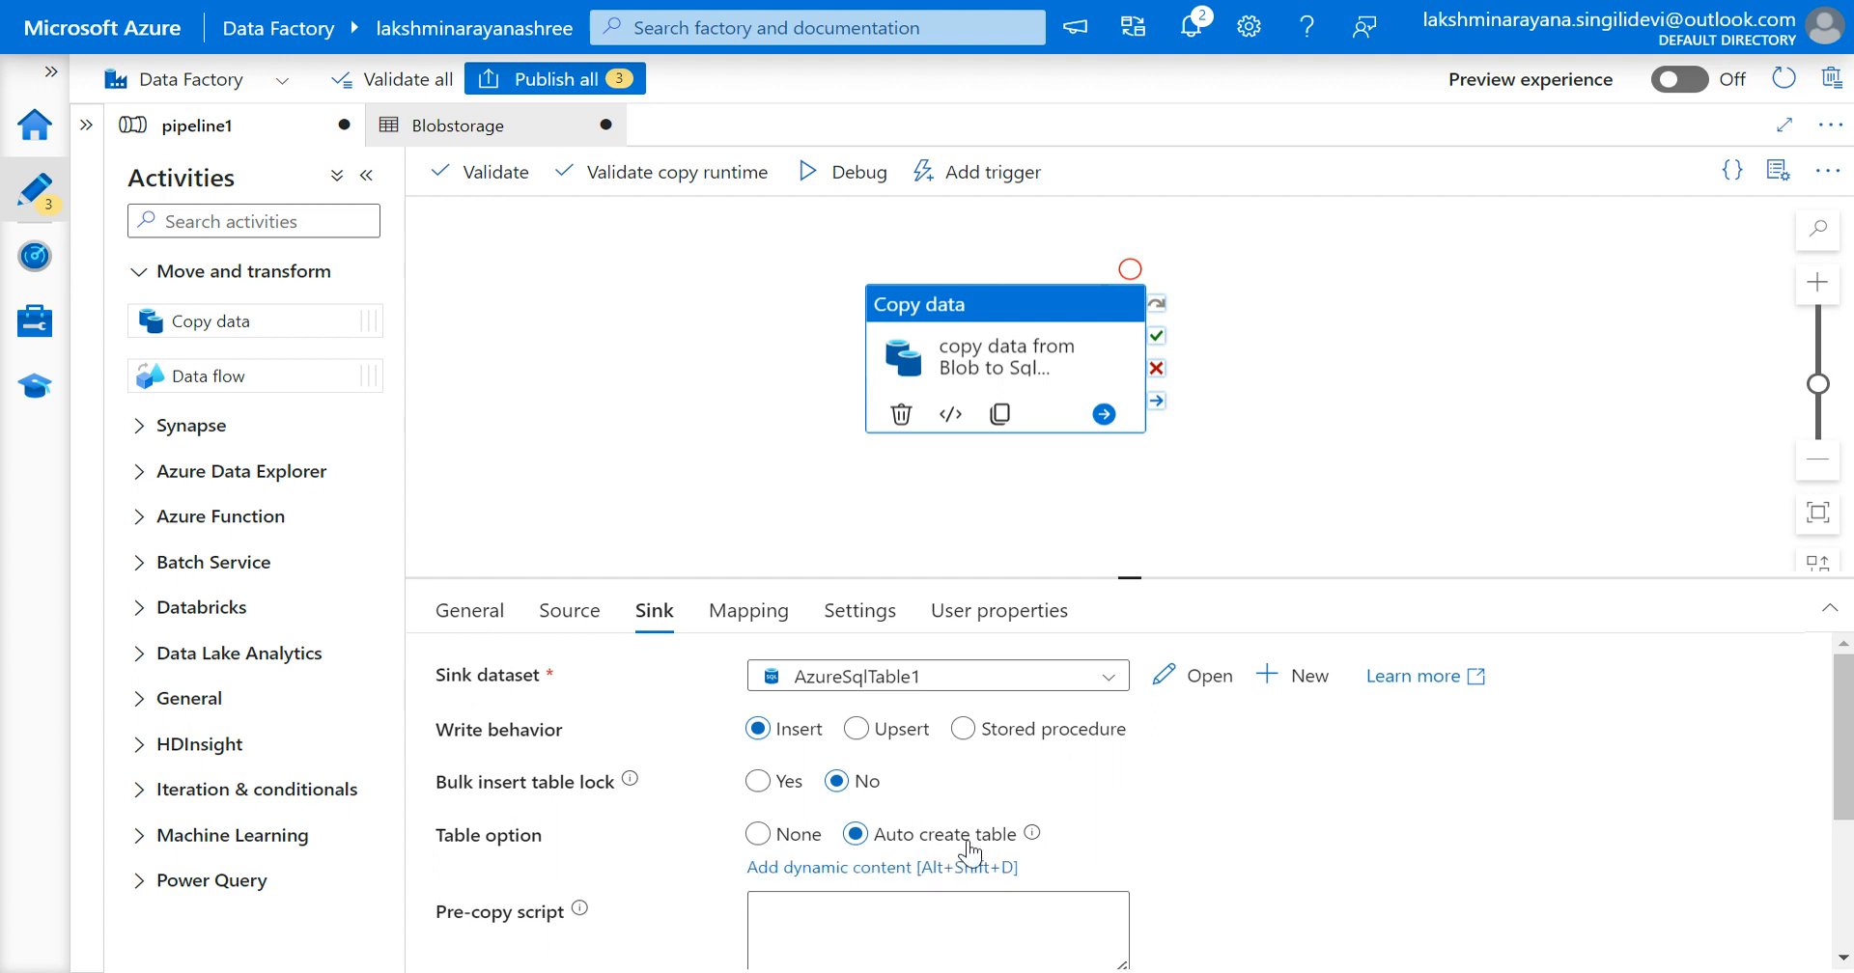
mouse_move(1031, 832)
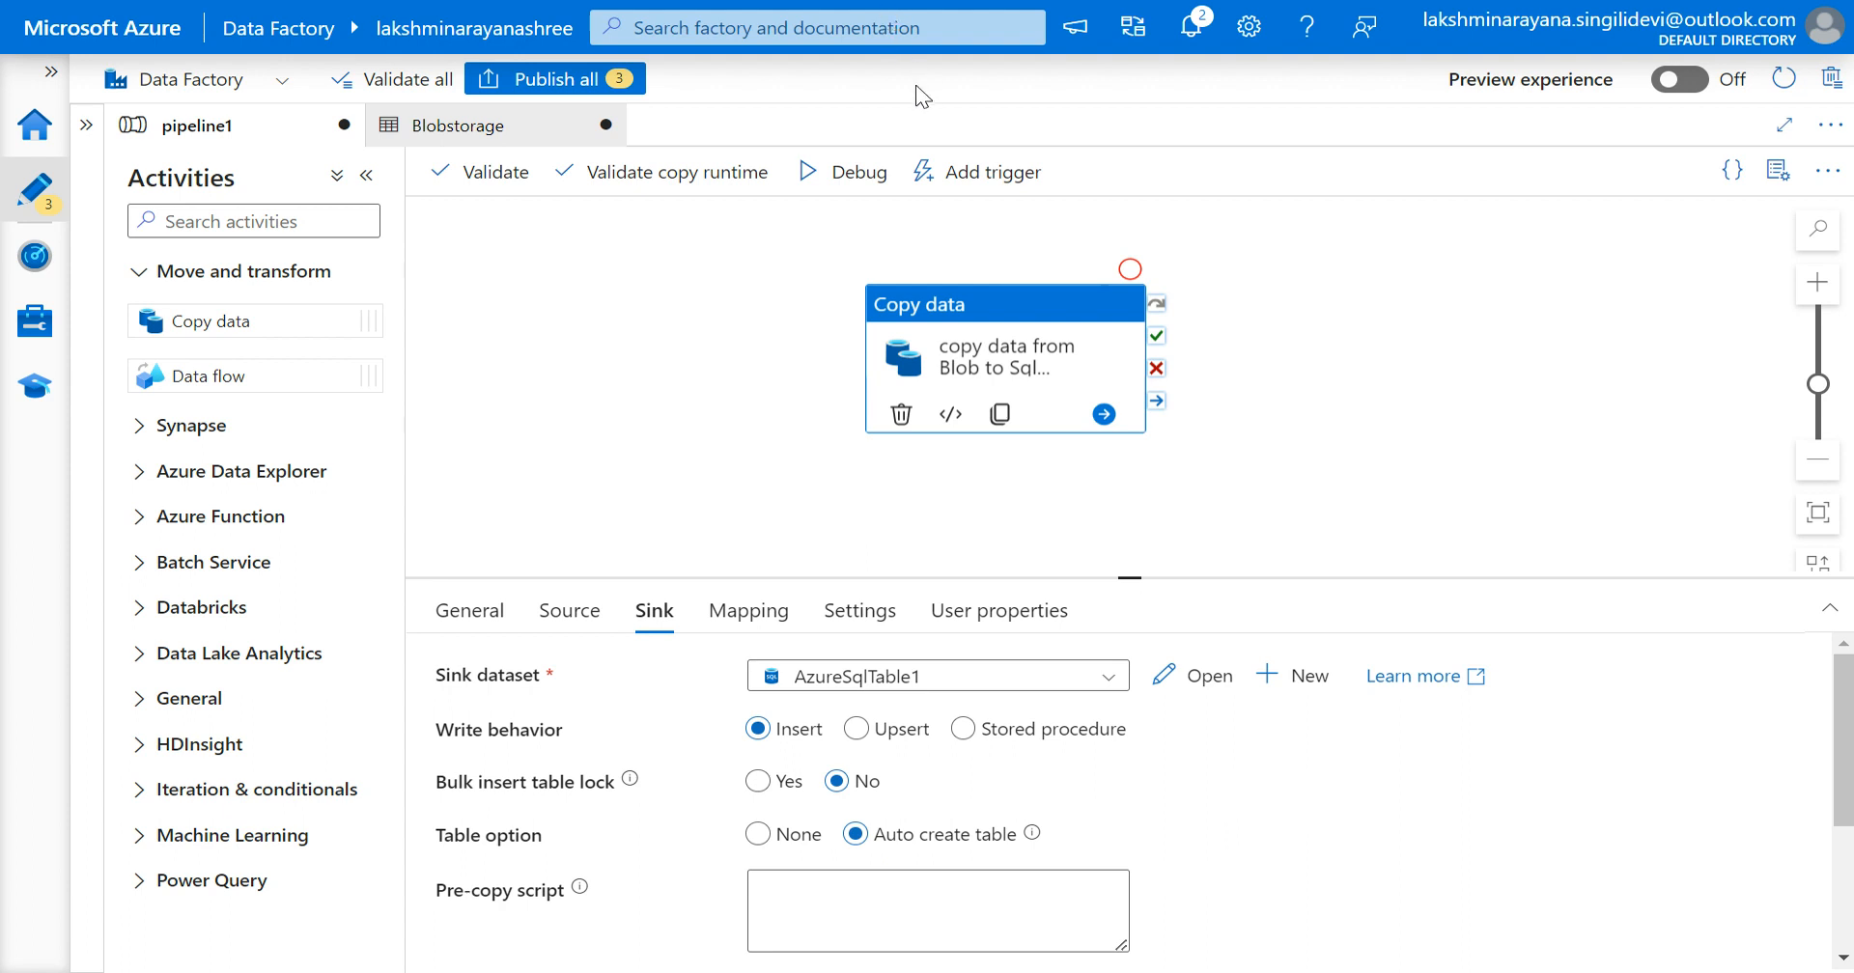
Step: Glance at the database's SQL query editor, then return full screen to the Data Factory pipeline
key("F11")
left_click(565, 30)
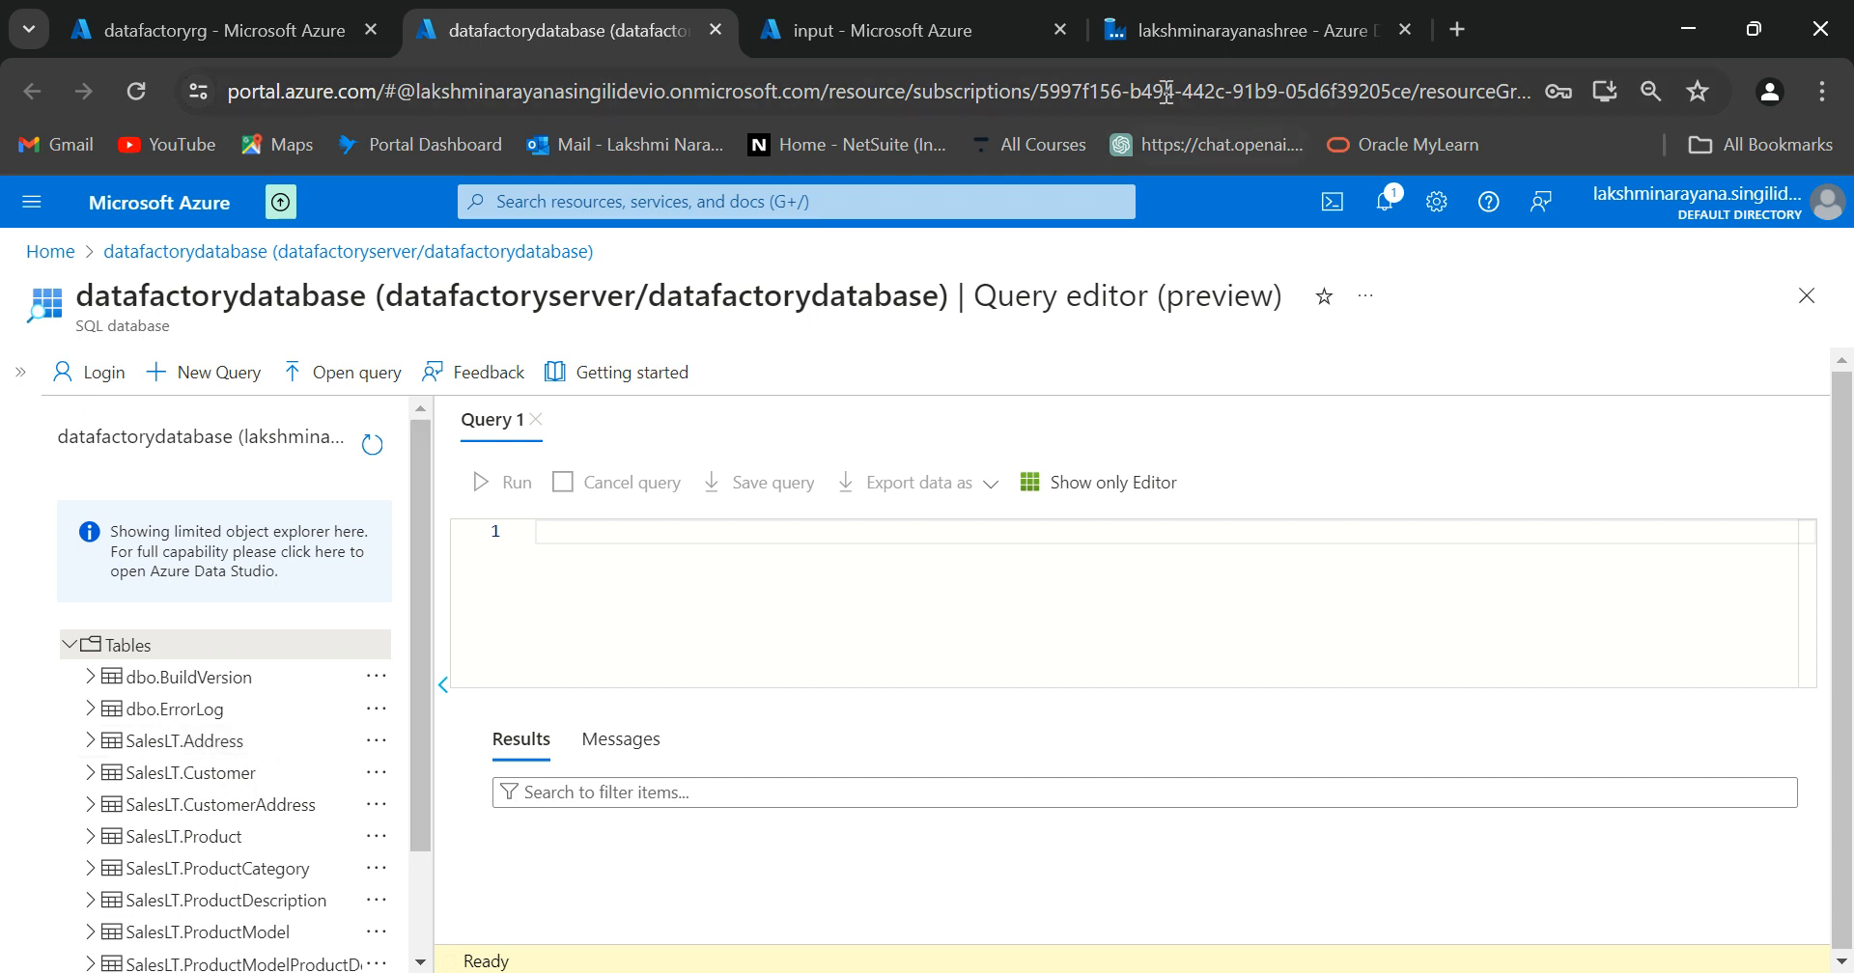
left_click(1164, 49)
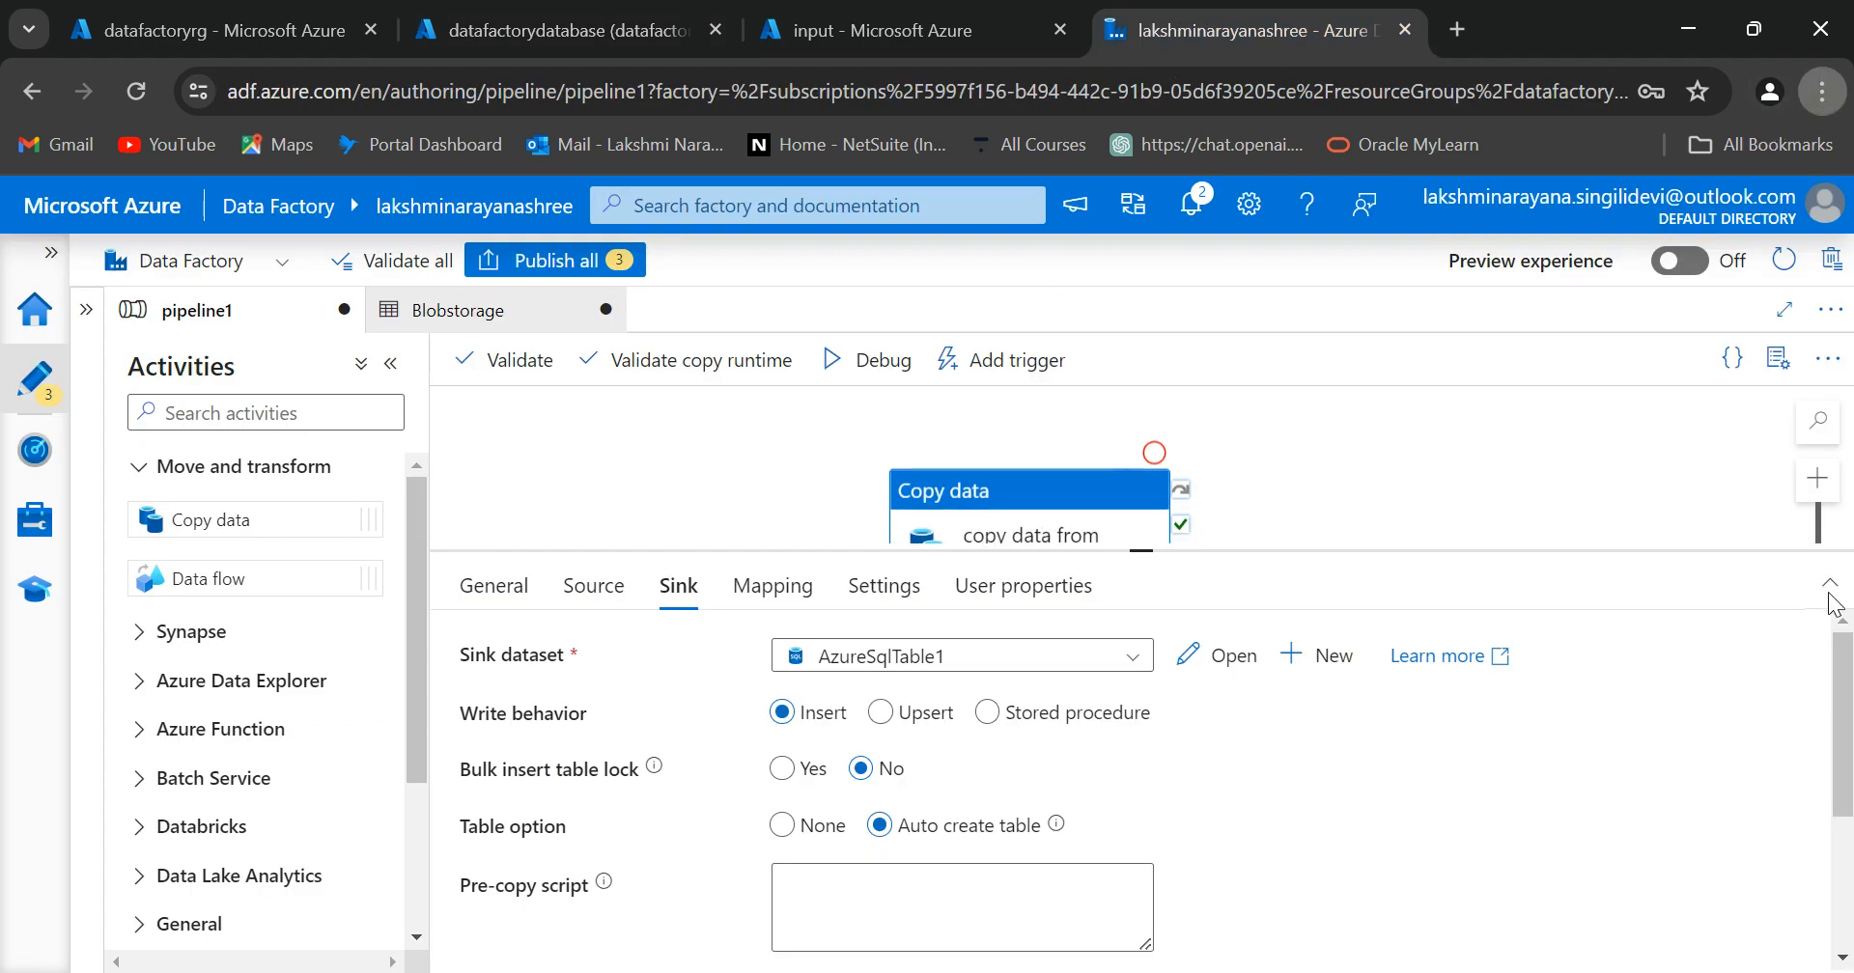
key("F11")
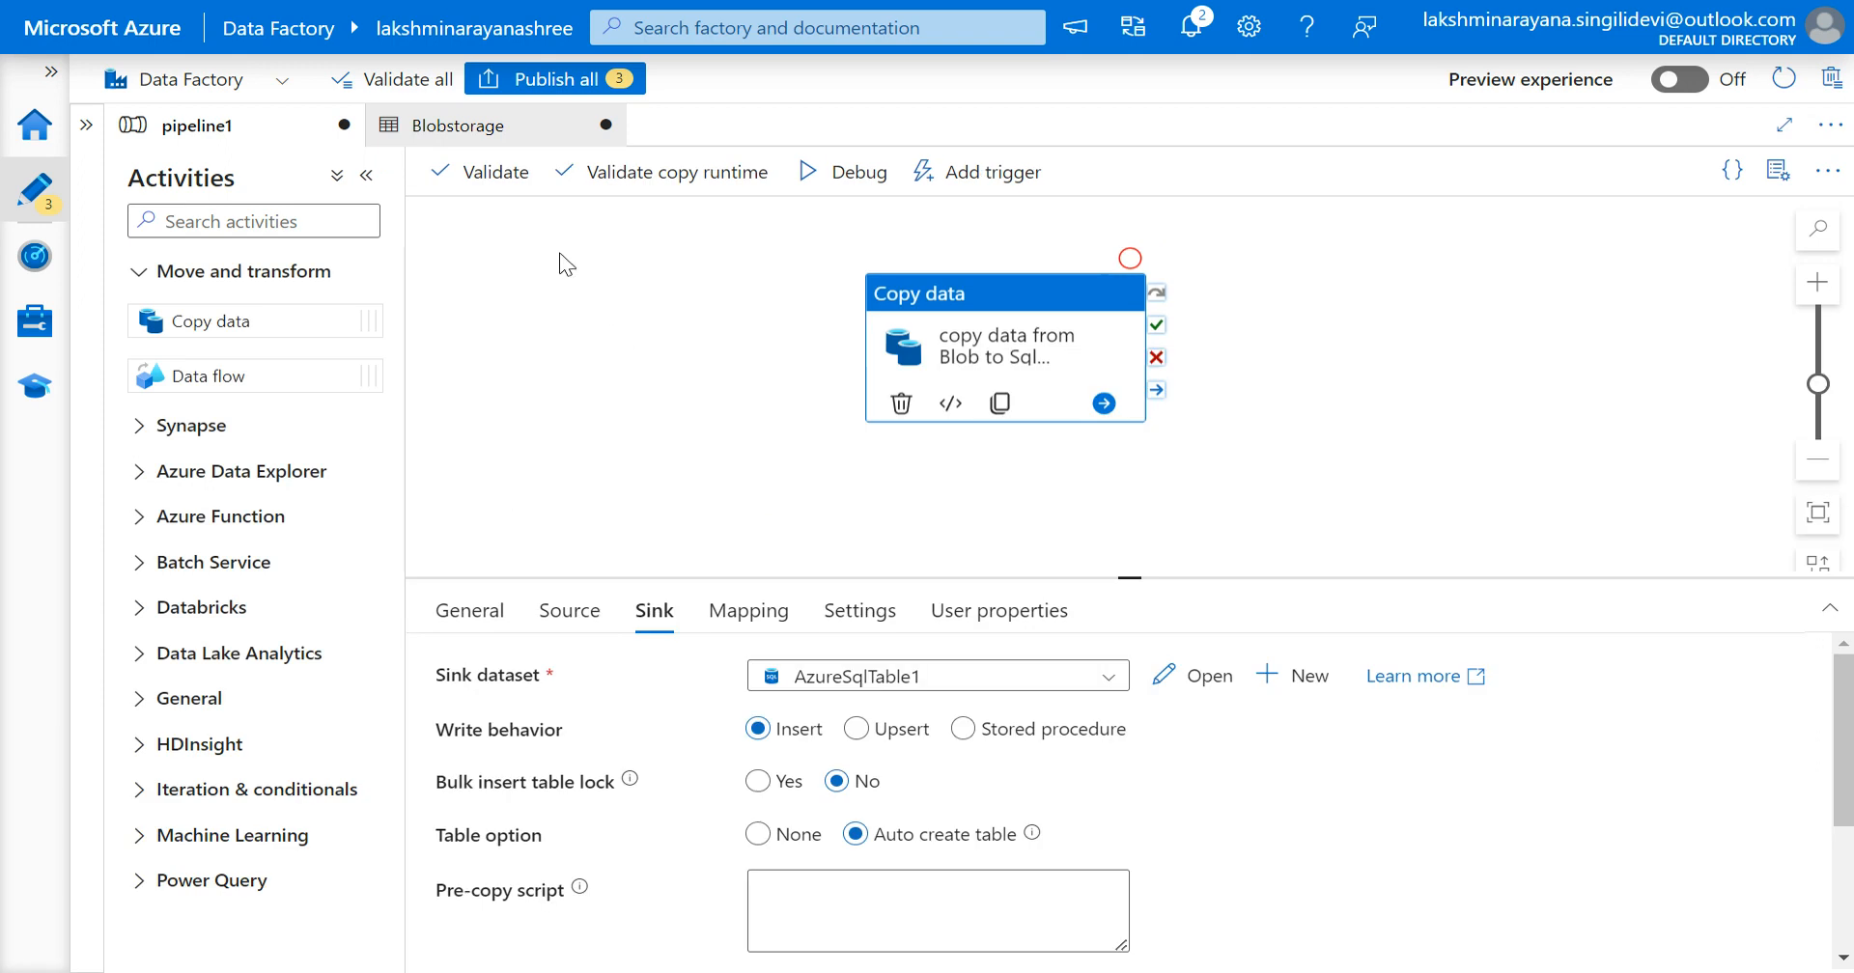
Step: Validate the pipeline twice, hitting 'Table is required for Copy activity', then open a dynamic sink-table expression
left_click(471, 184)
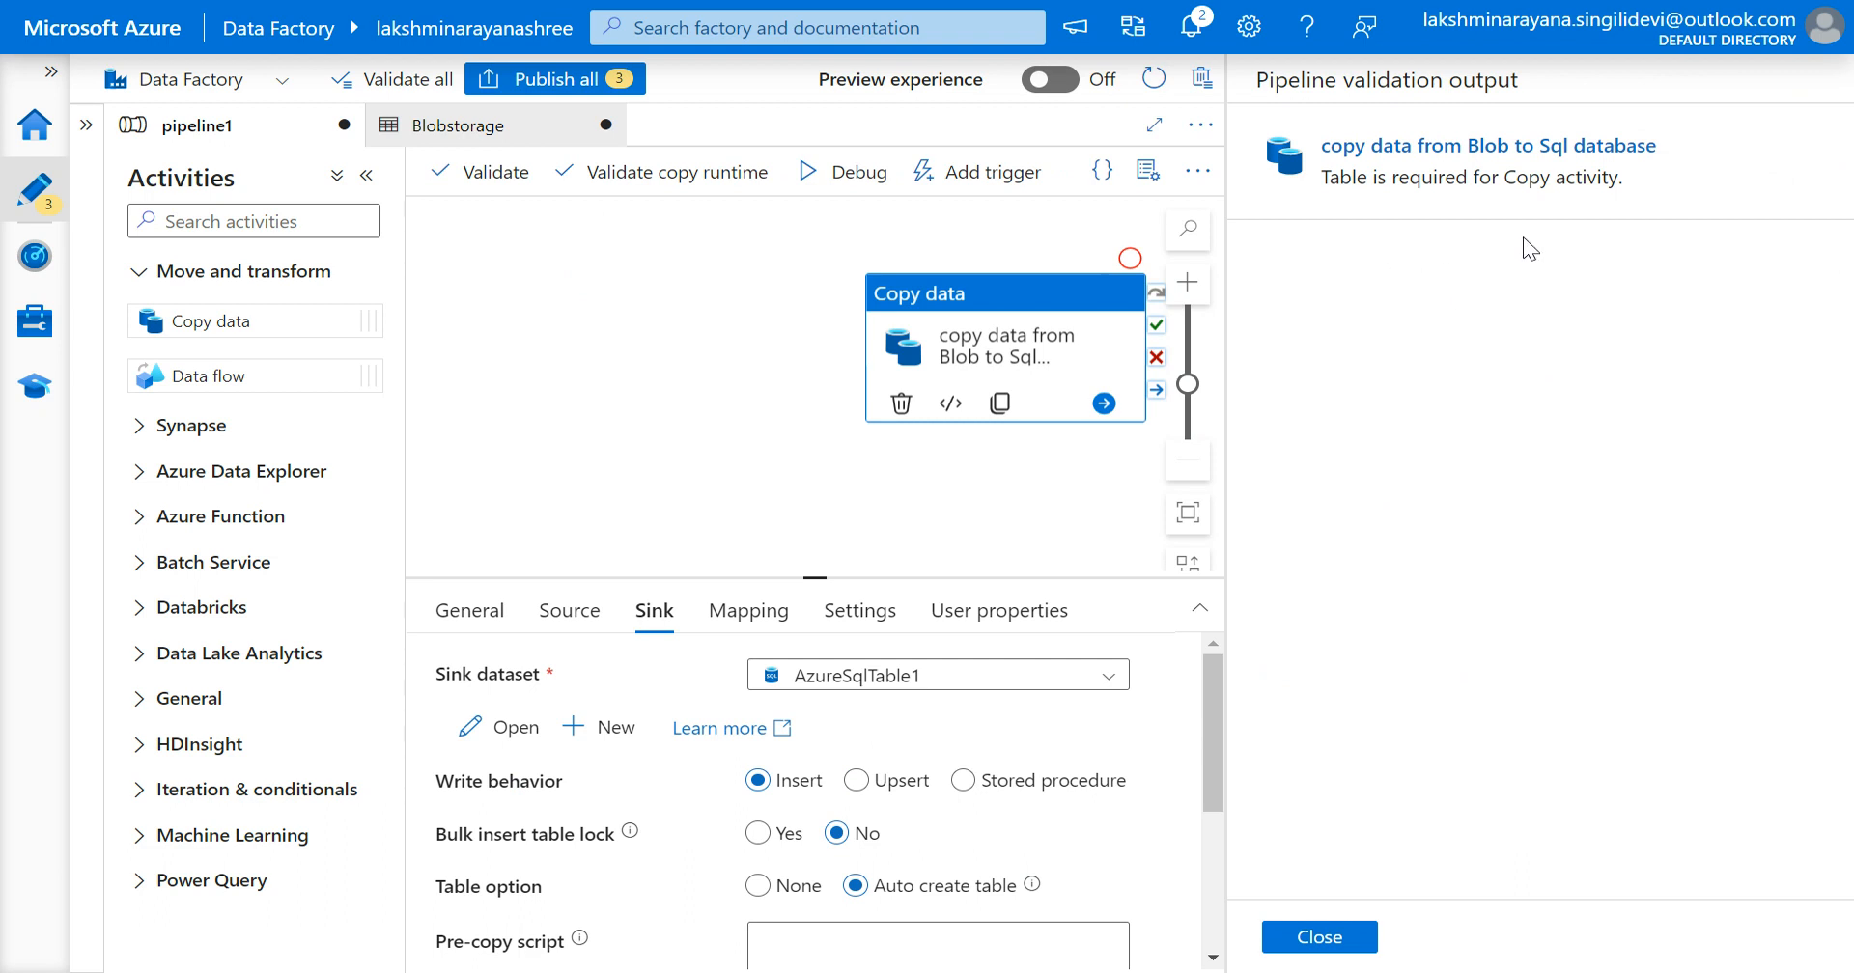
left_click(1317, 941)
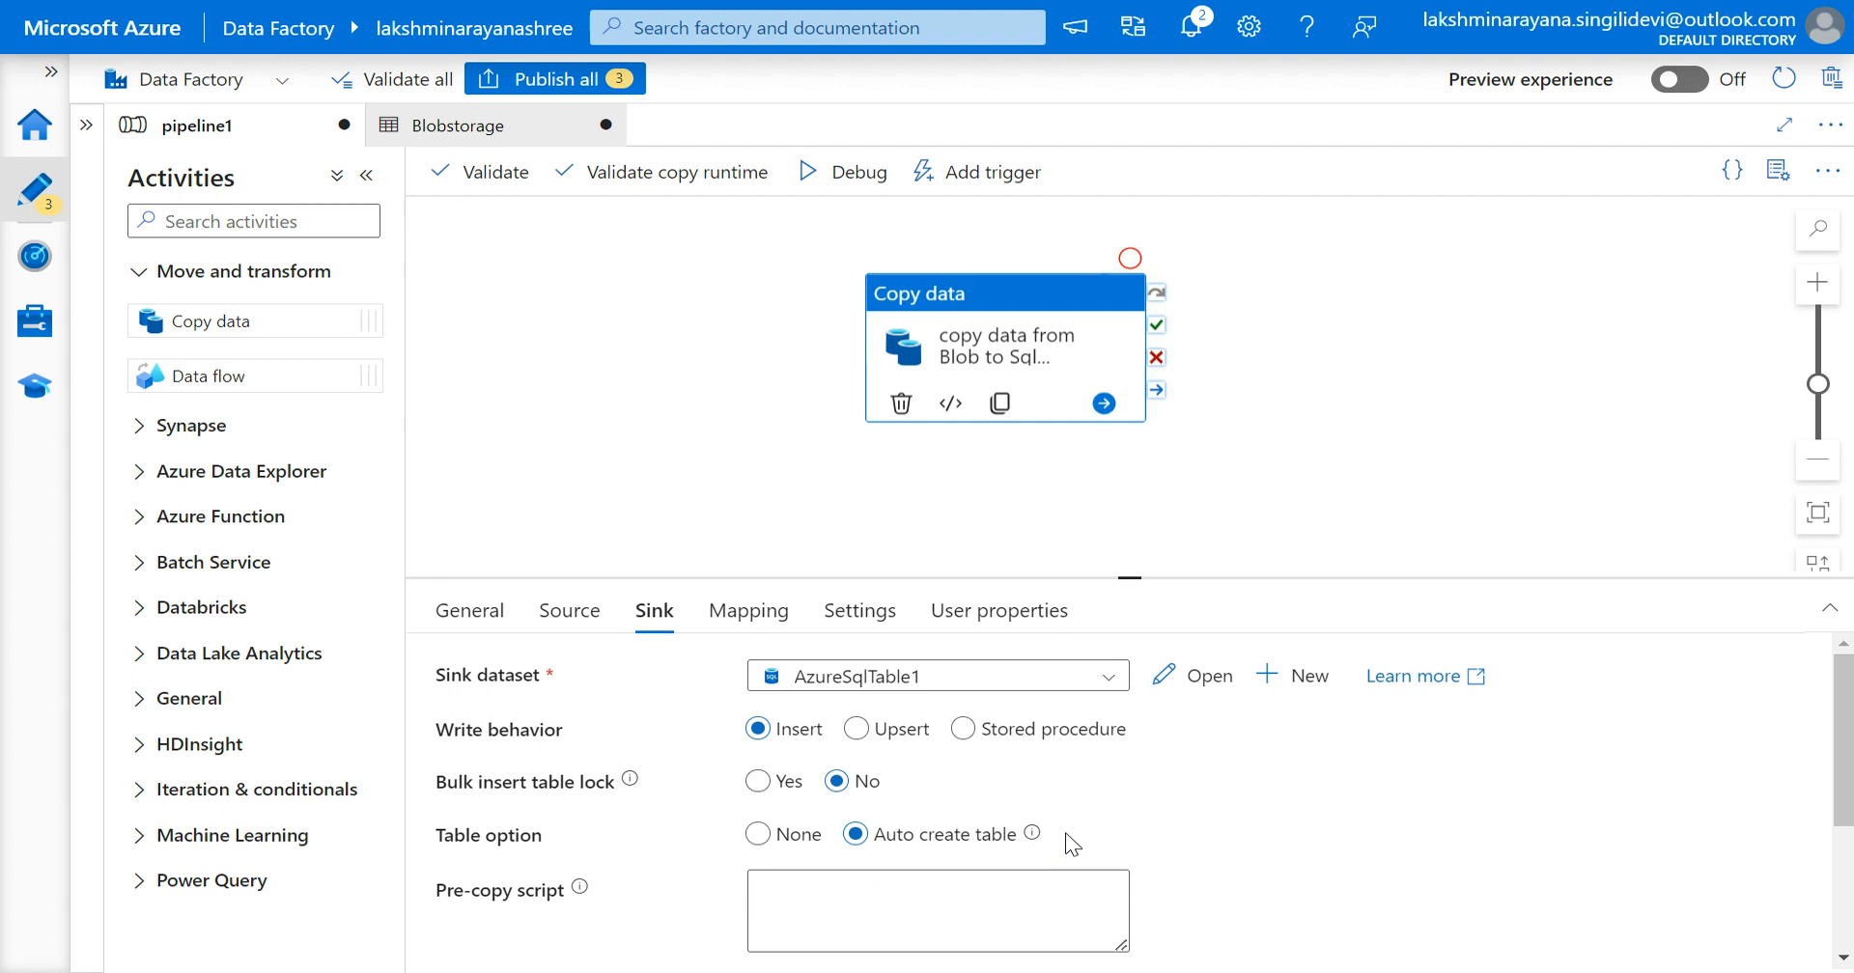
scroll(1067, 835, "down", 2)
scroll(1067, 835, "up", 2)
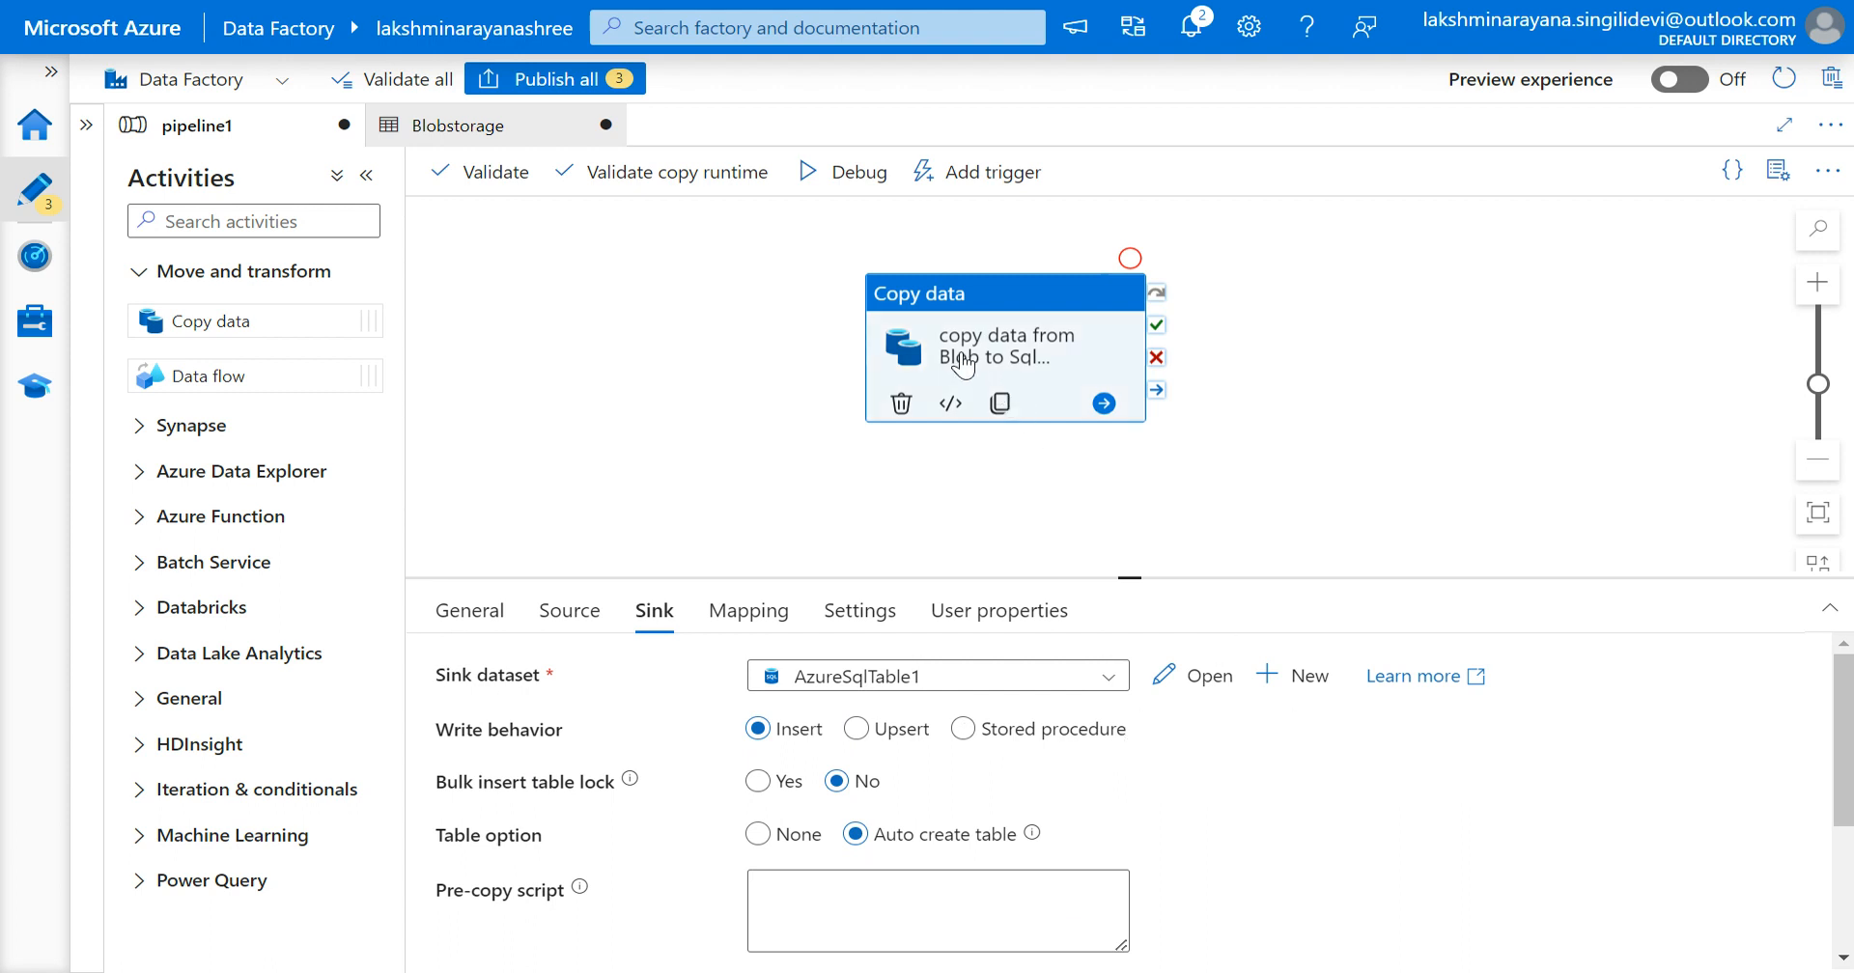
left_click(483, 172)
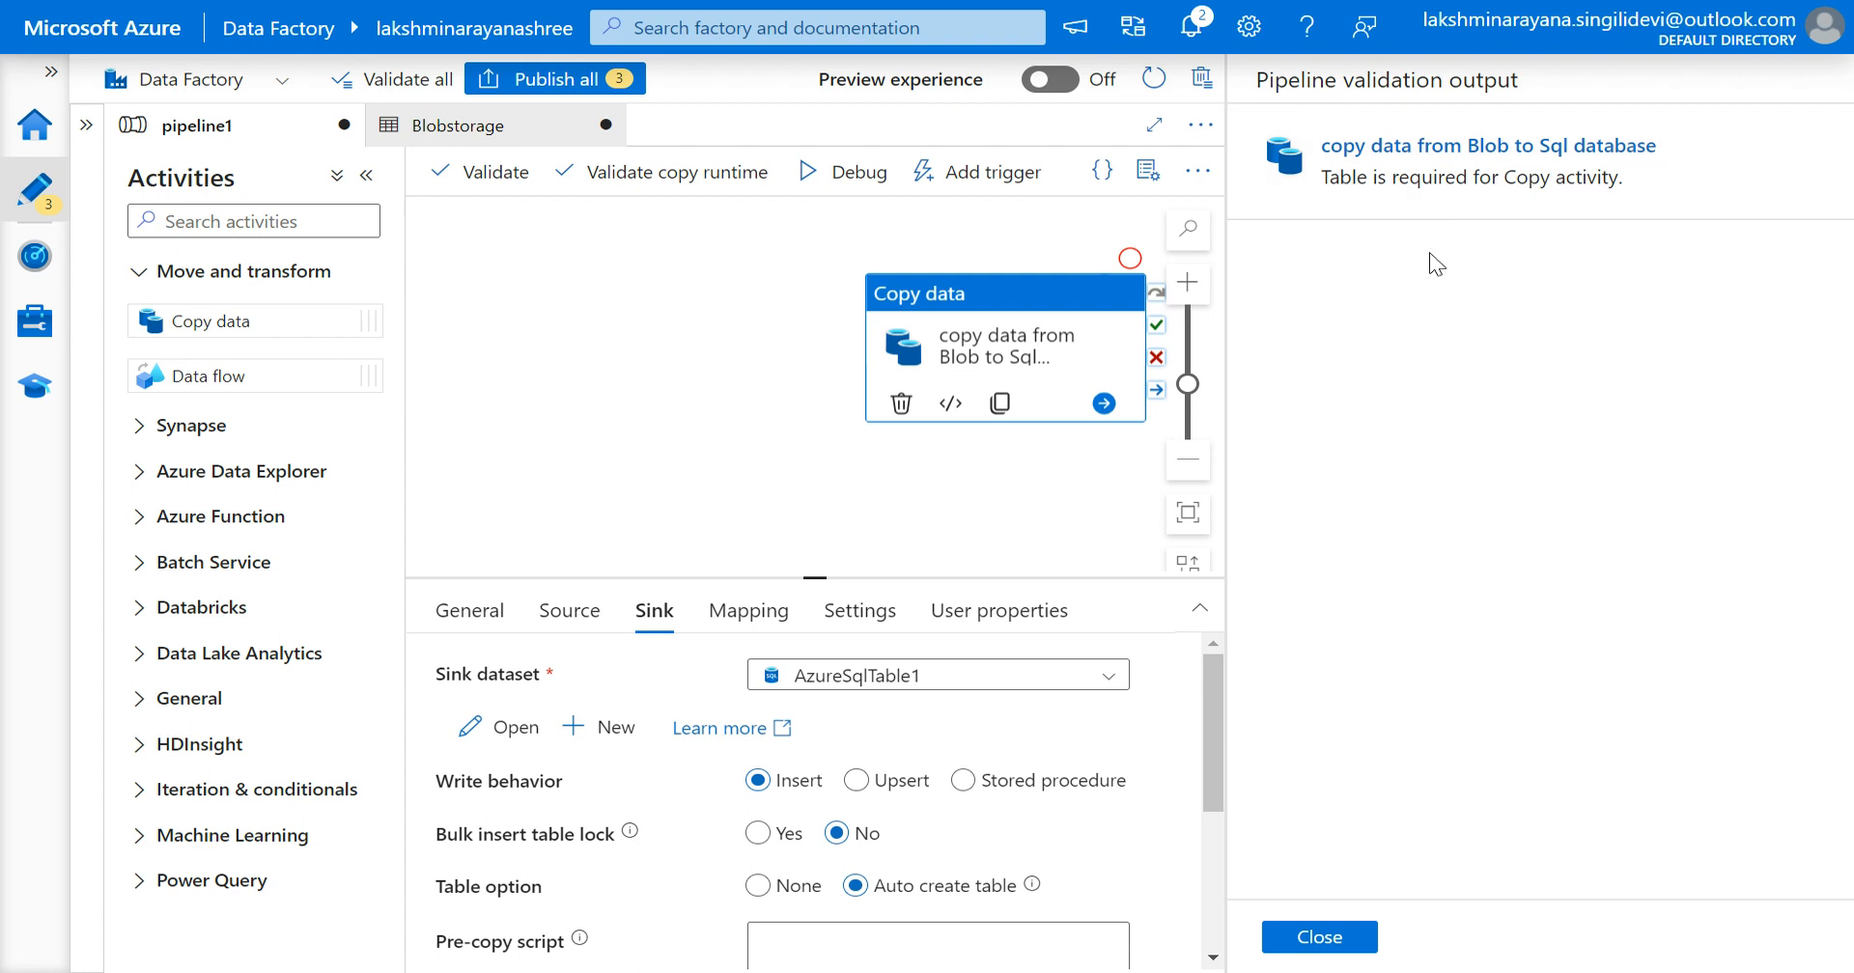
left_click(1287, 938)
mouse_move(1033, 836)
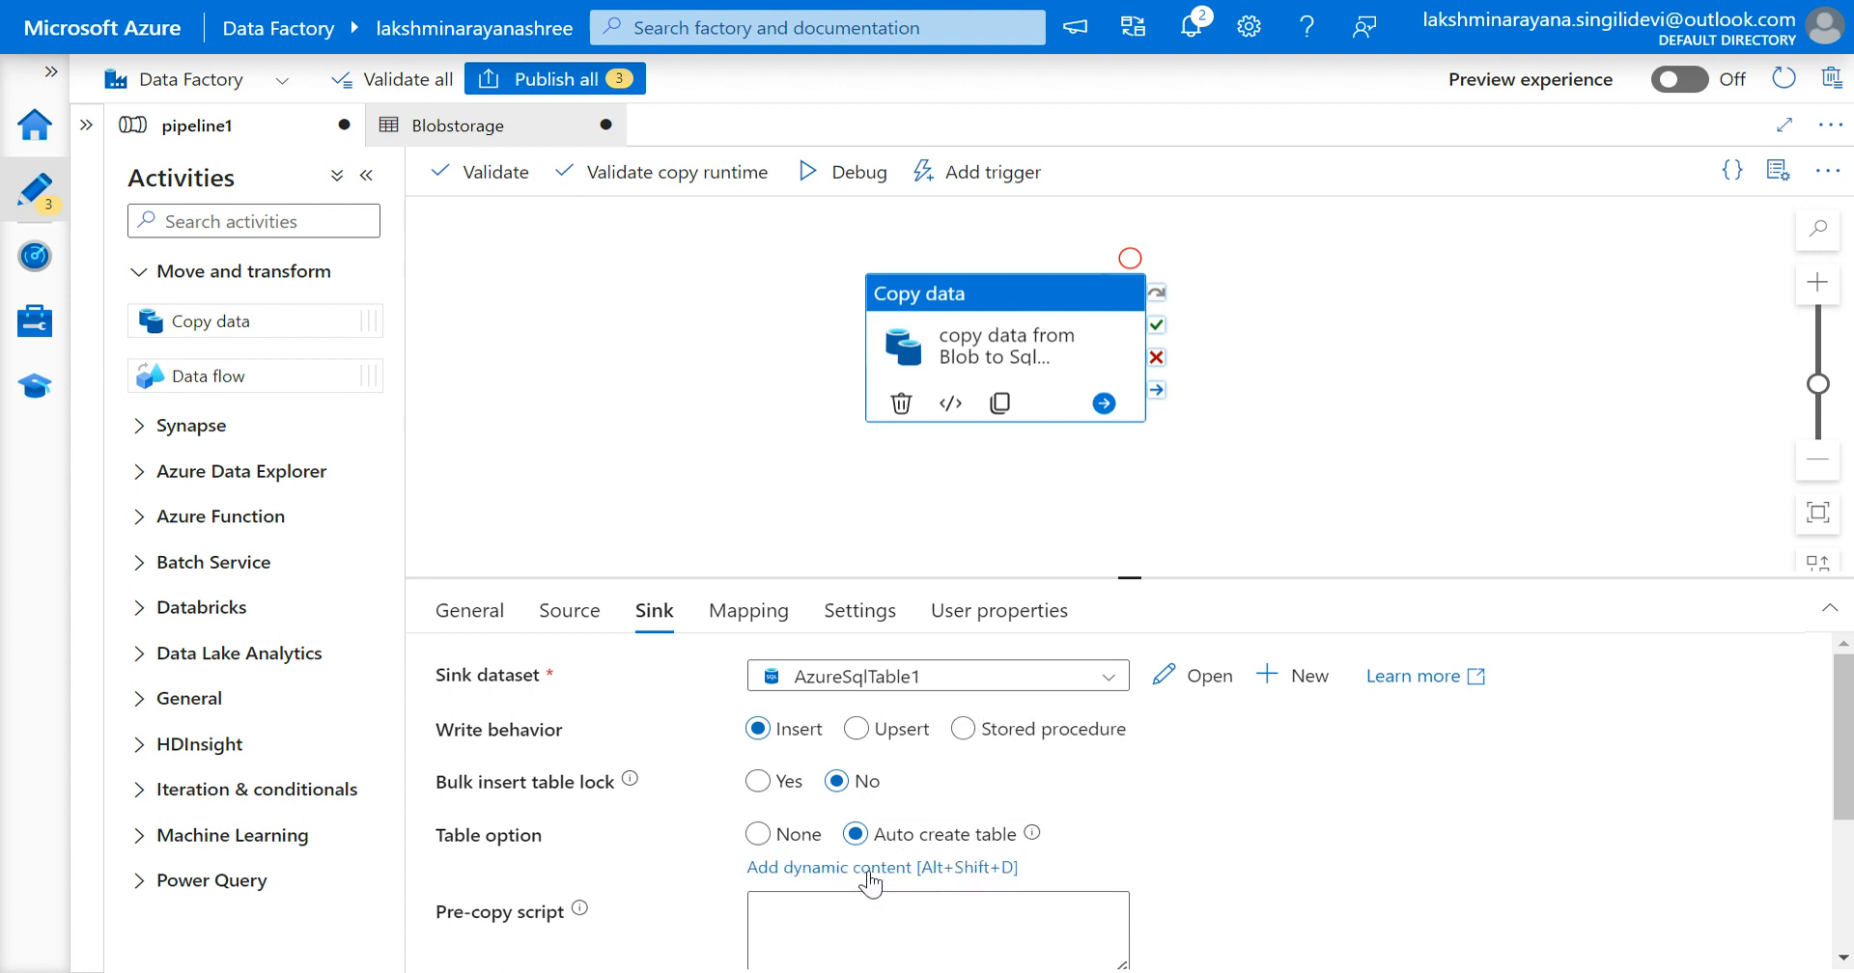
left_click(870, 872)
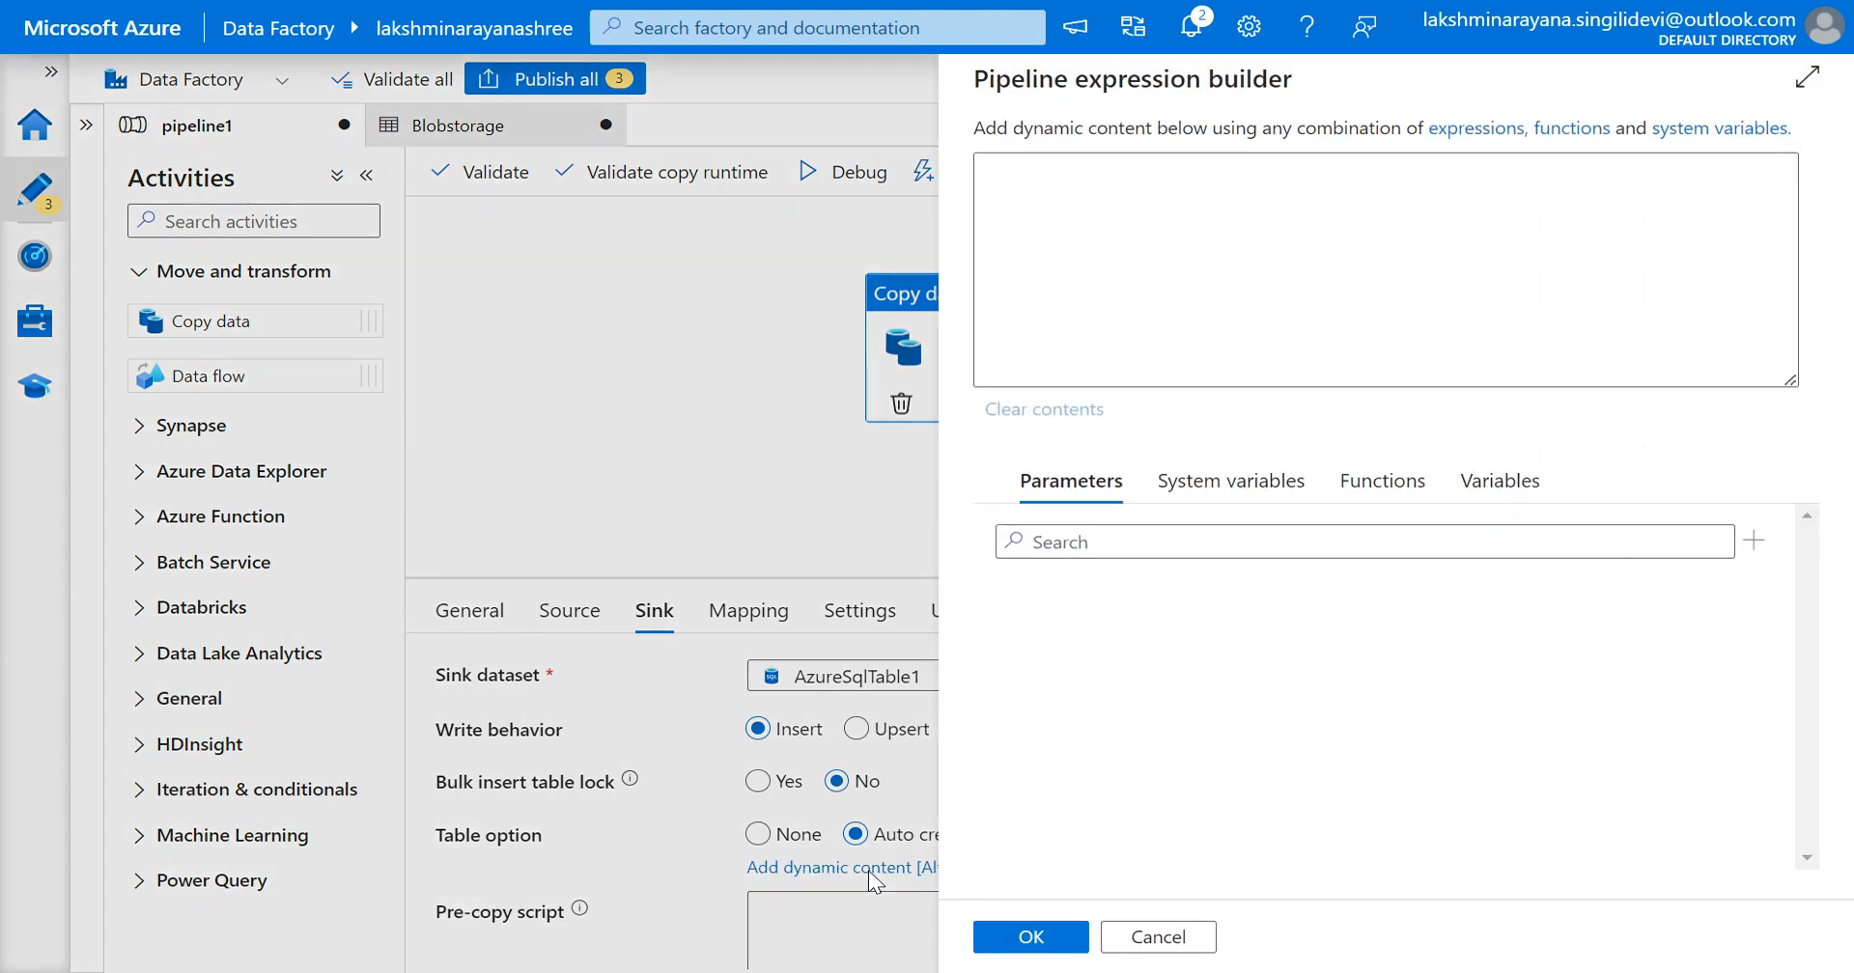
left_click(1754, 543)
left_click(1051, 160)
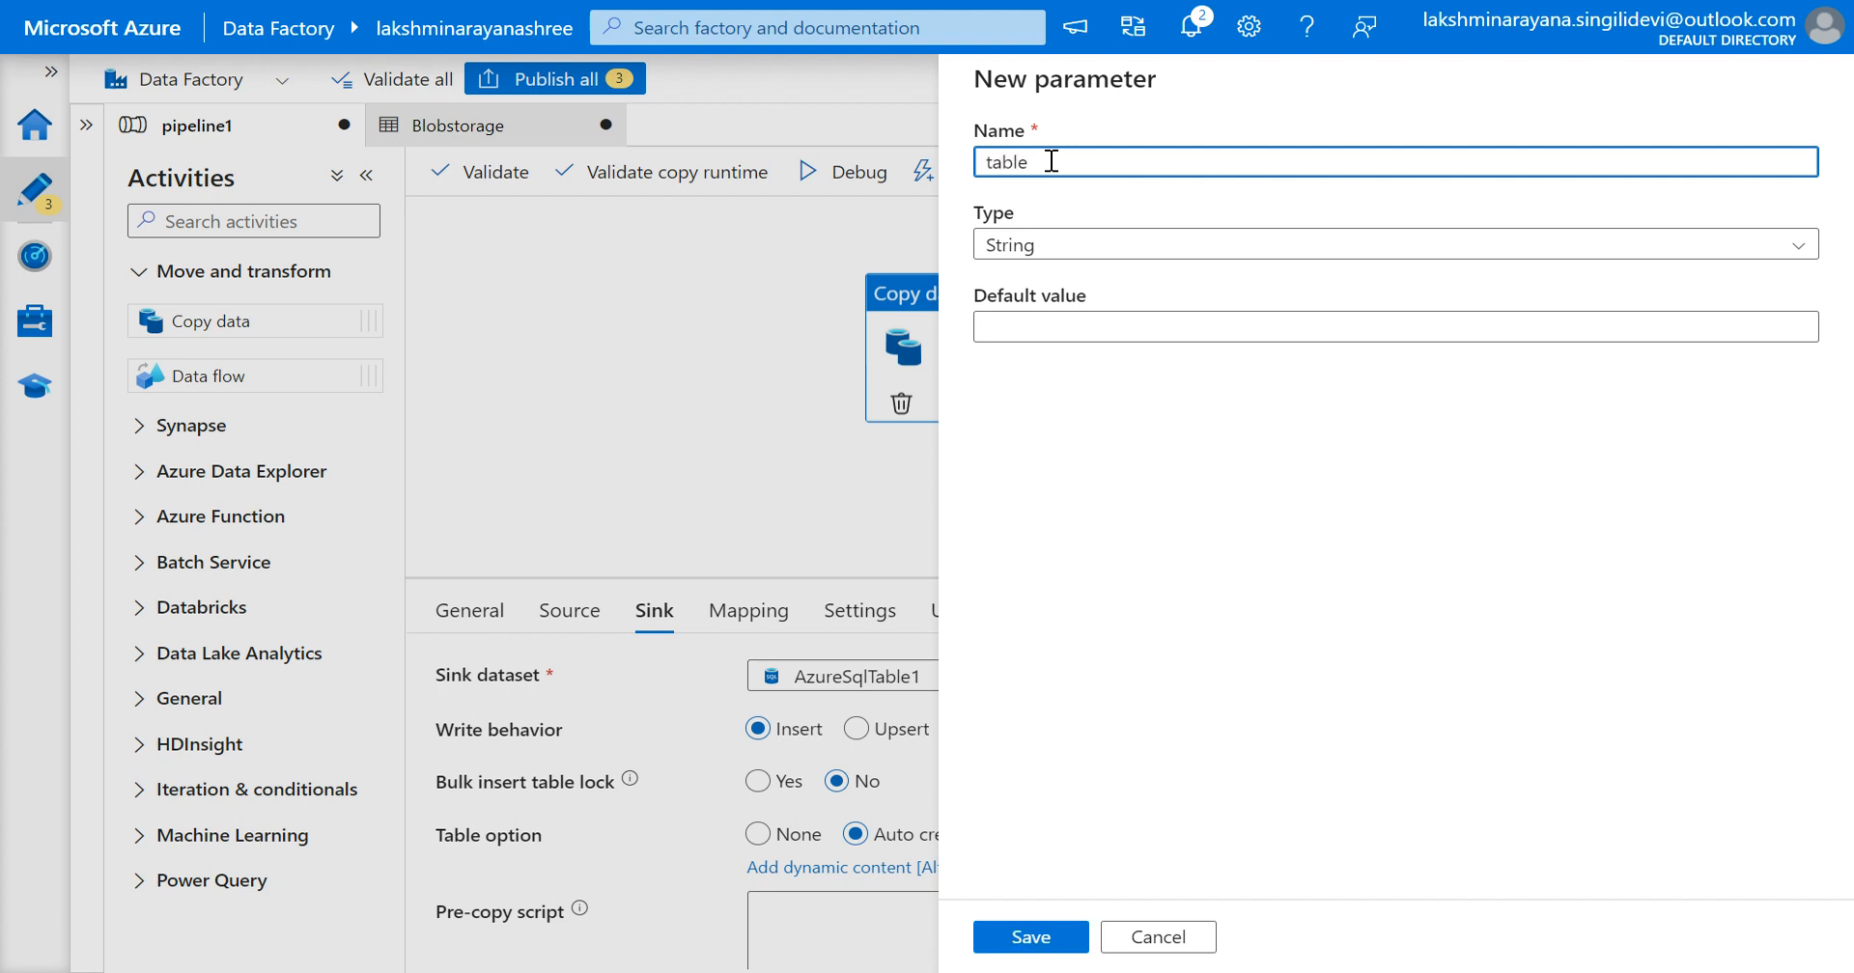
left_click(1027, 938)
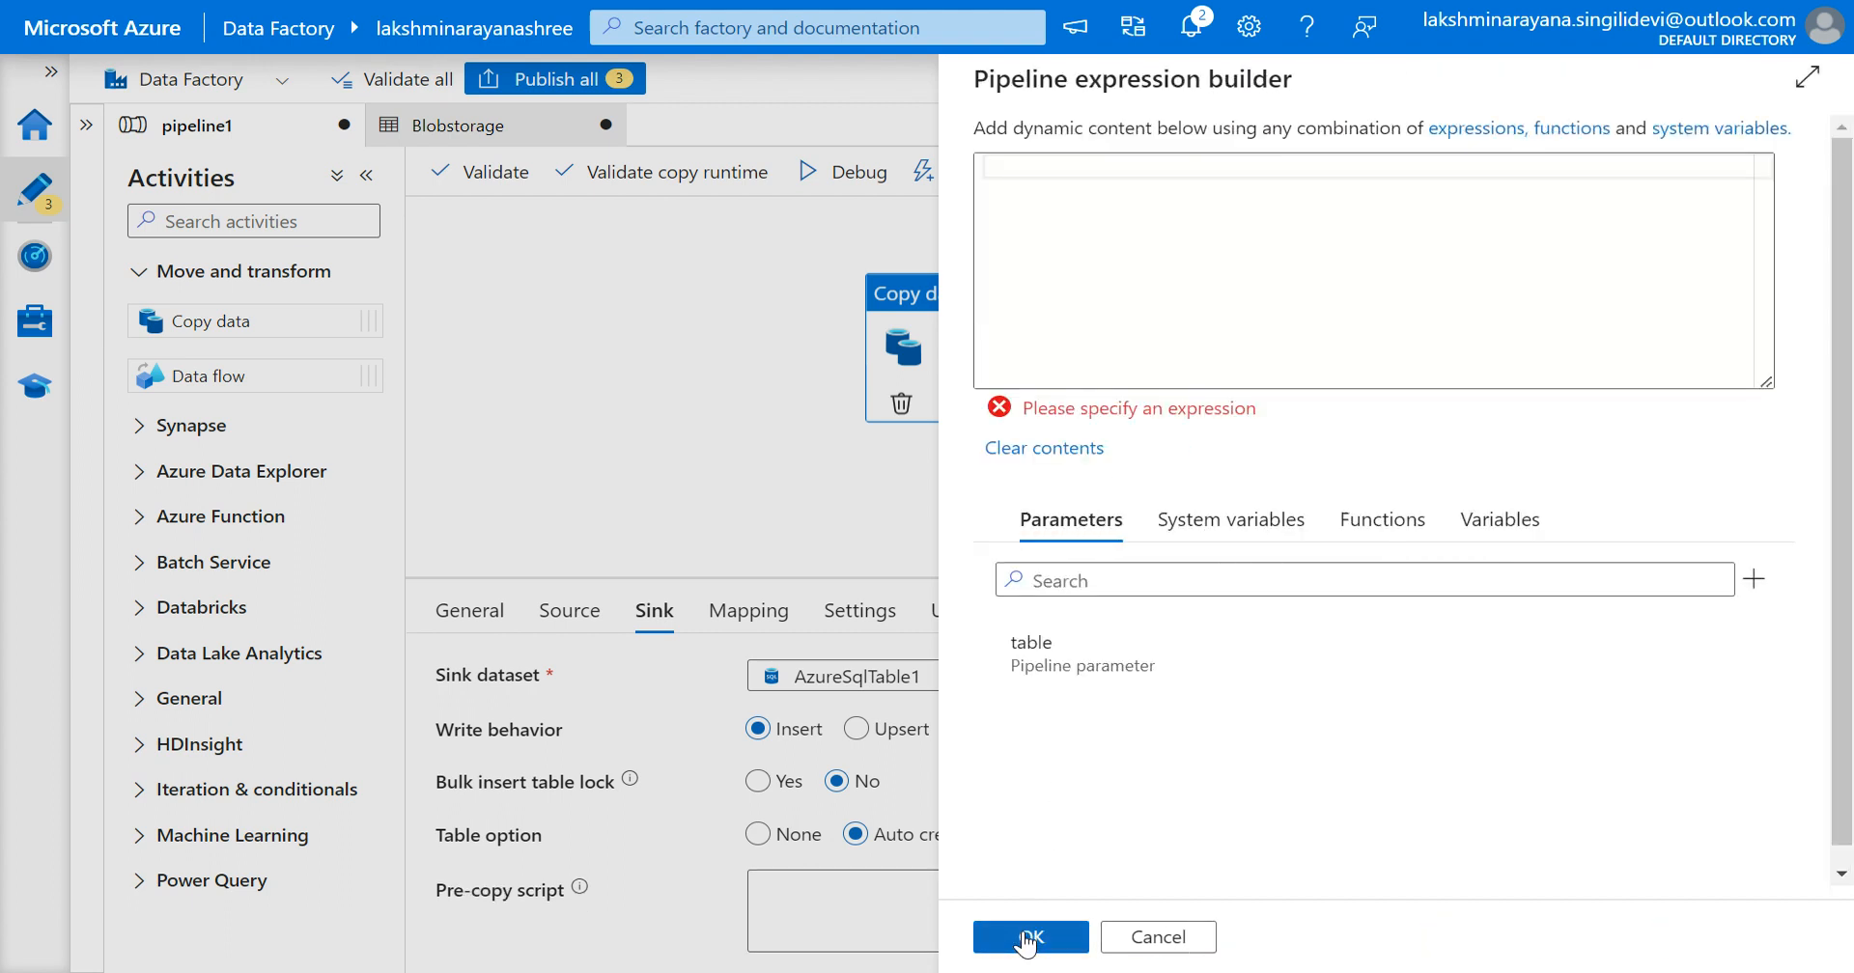
left_click(1235, 668)
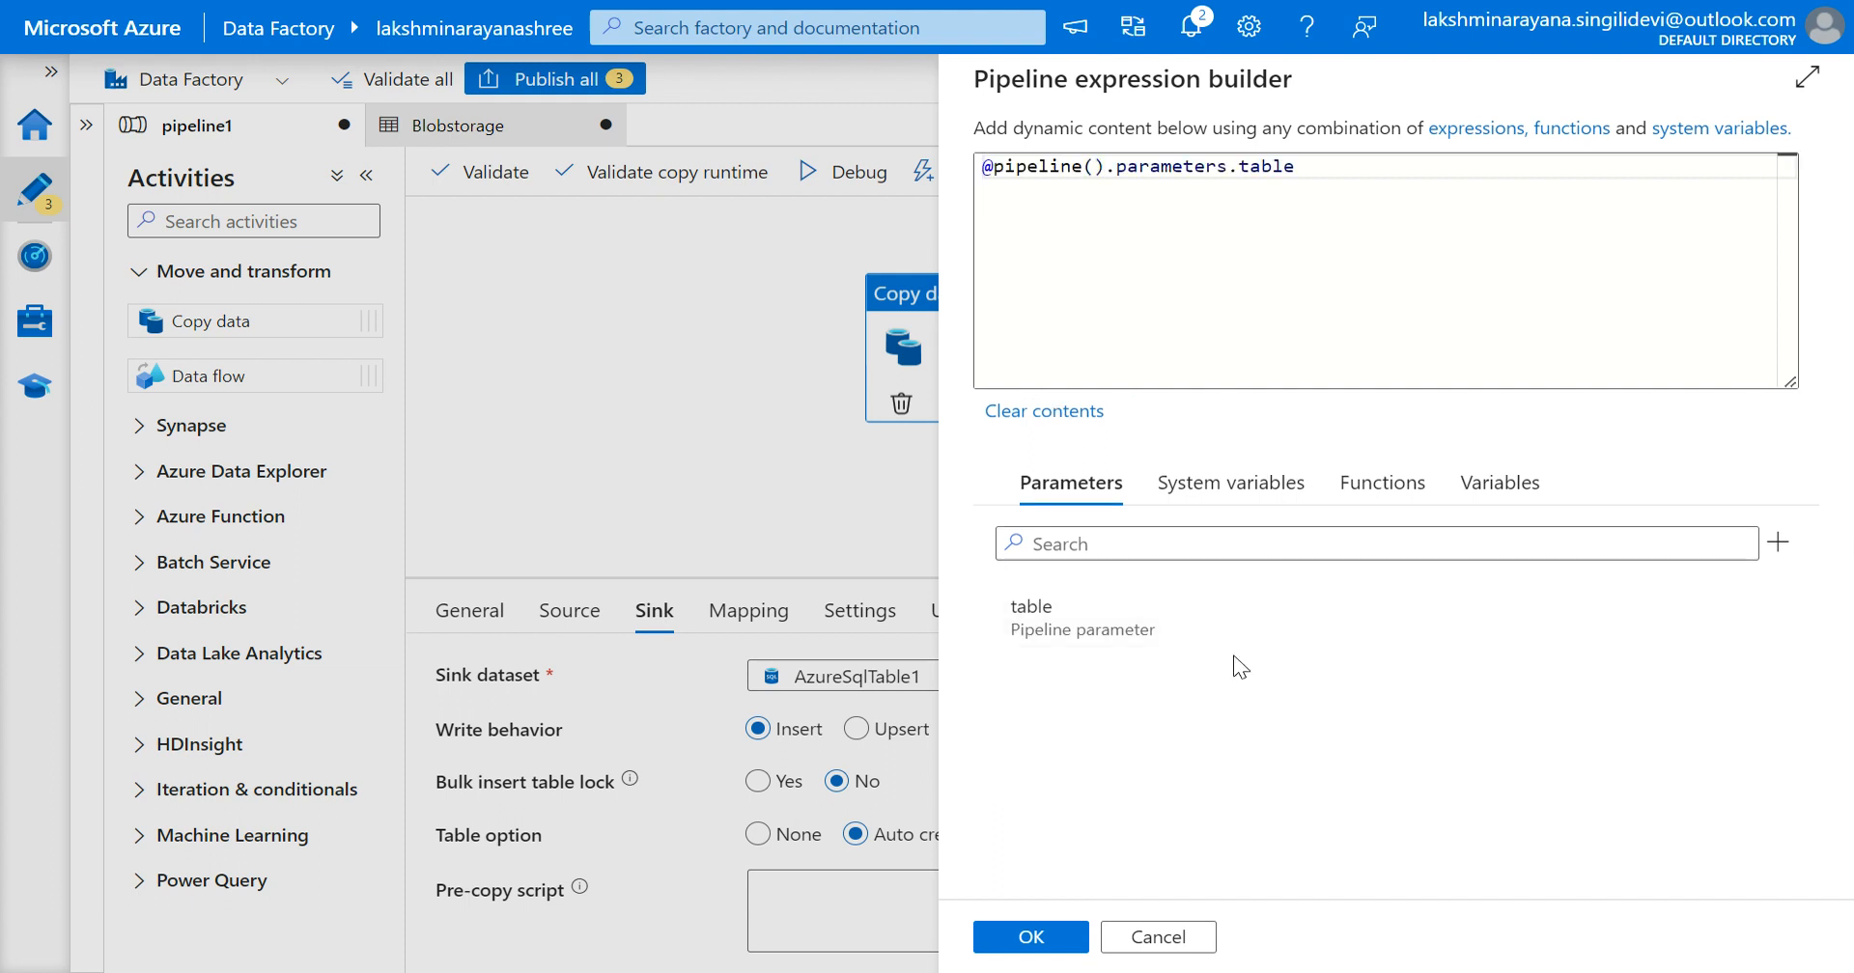
left_click(1014, 938)
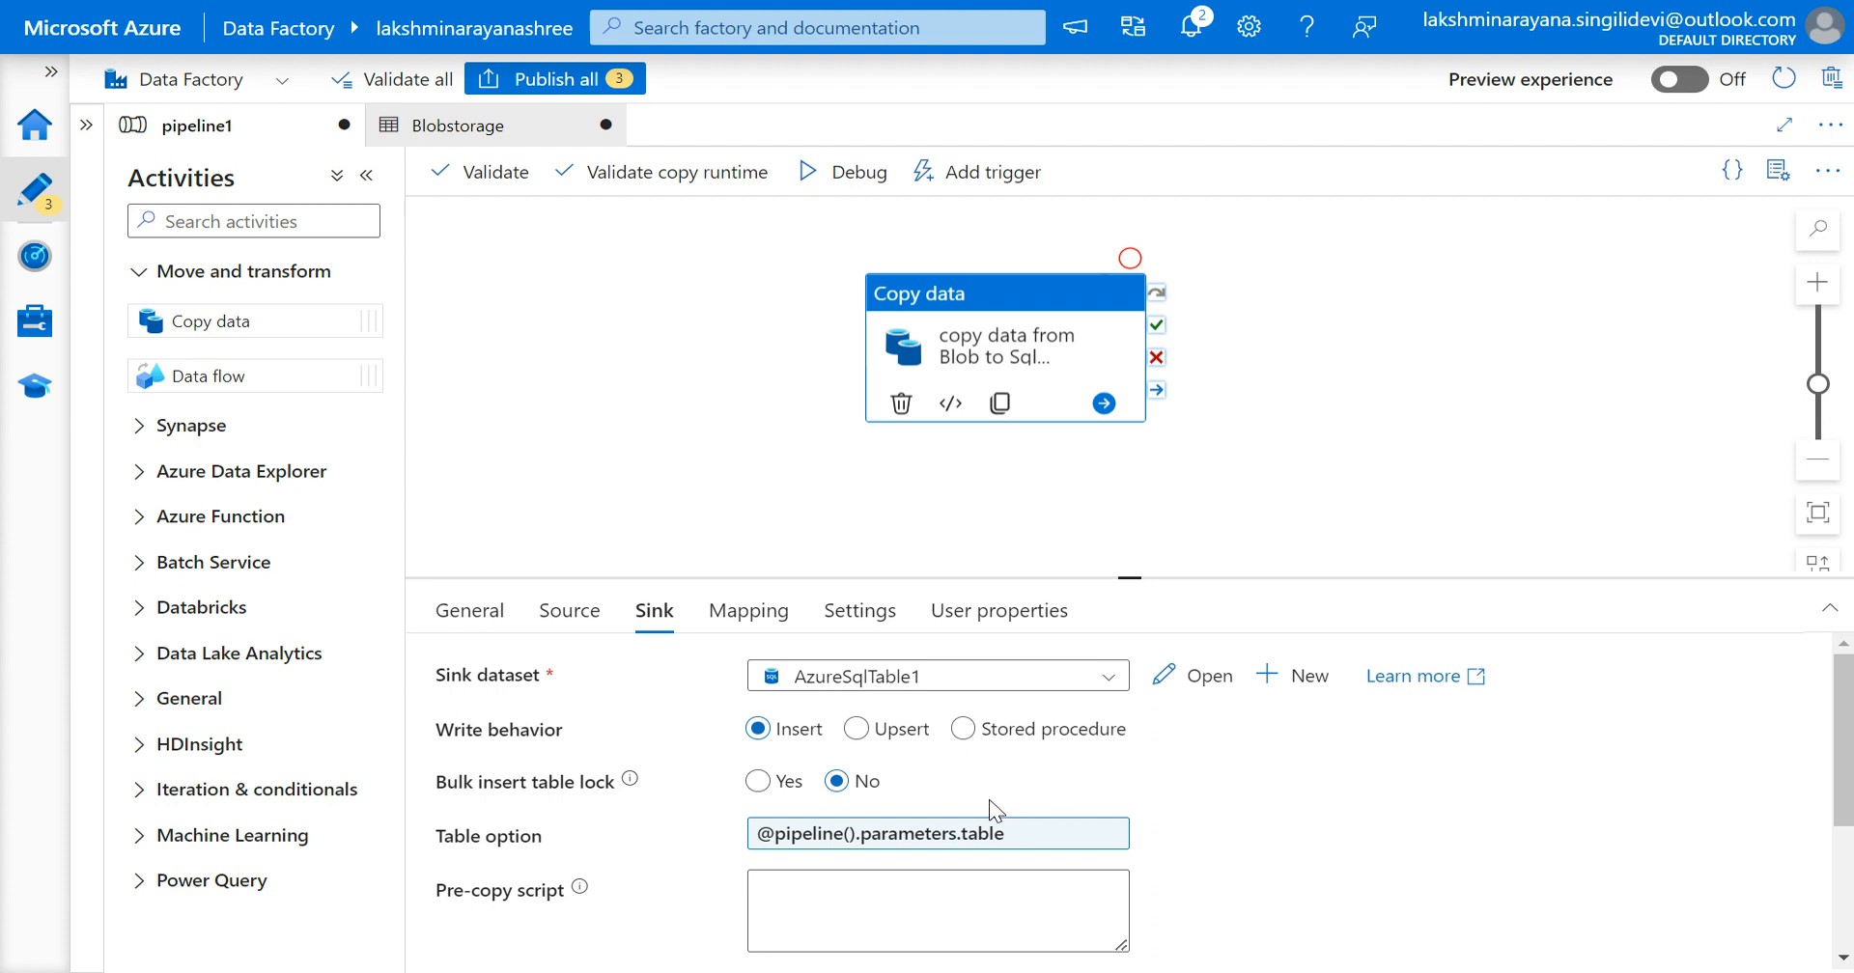
Step: Revalidate, then delete the dynamic table expression so the sink returns to Auto create table
left_click(477, 182)
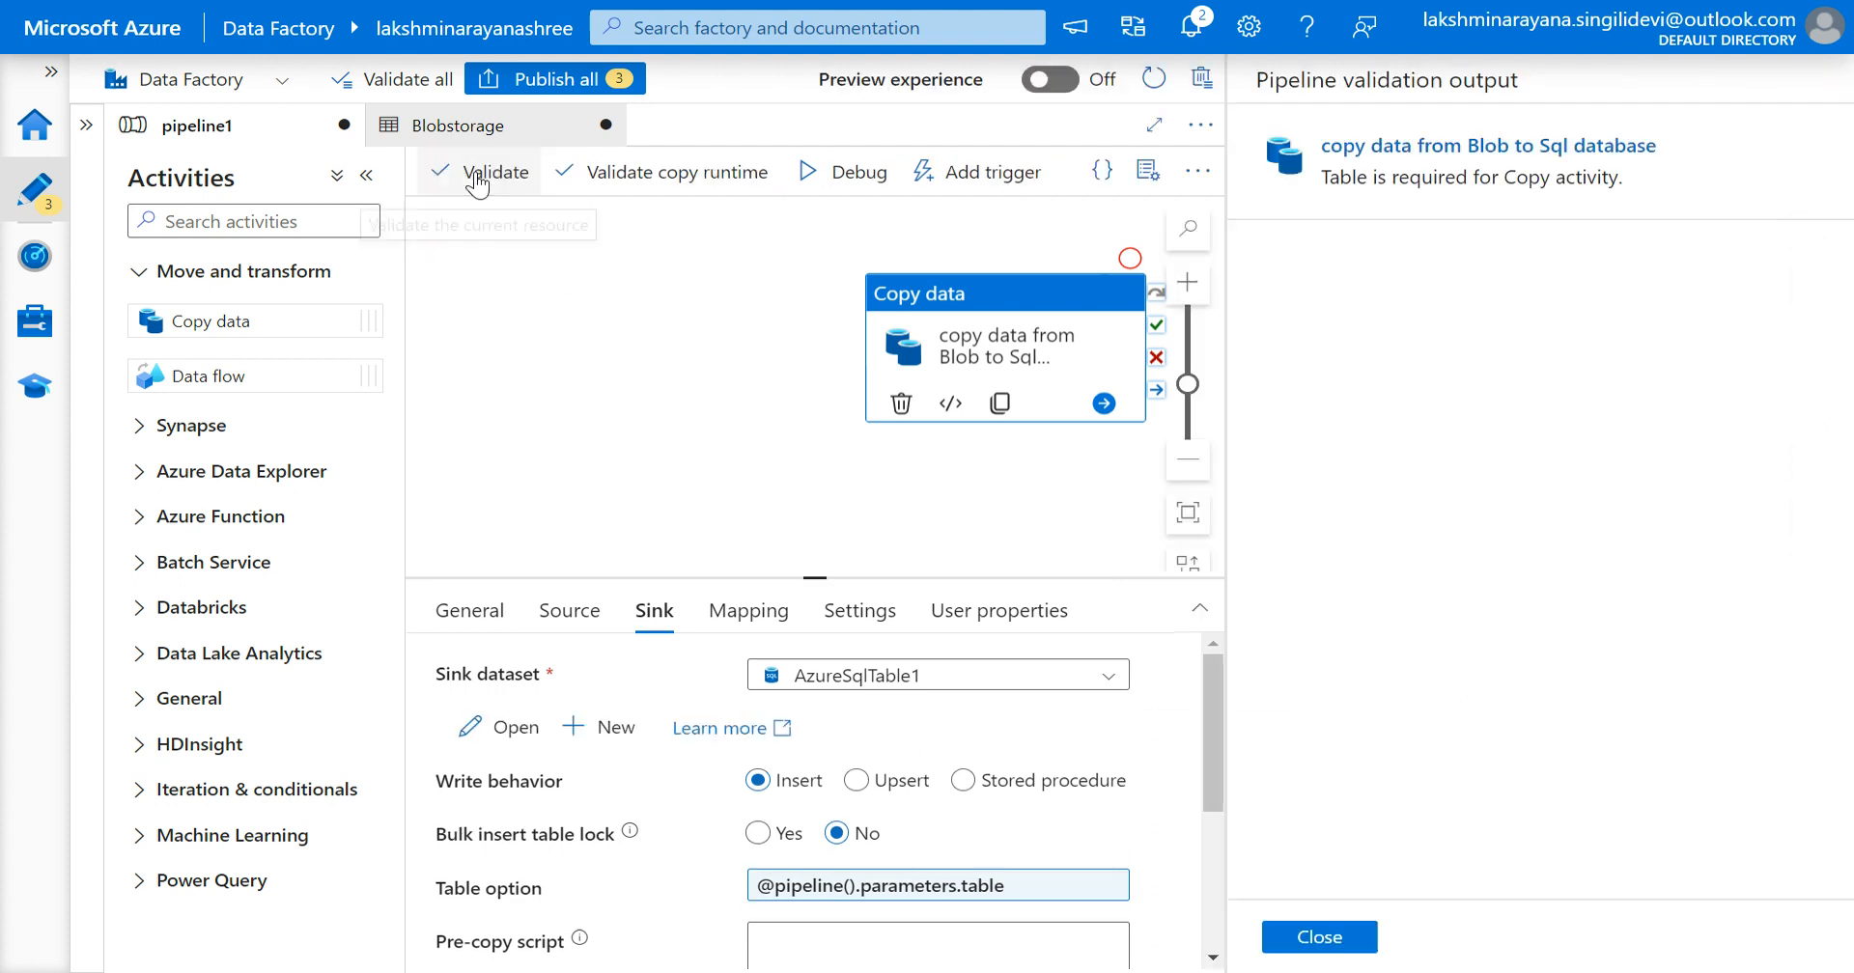
left_click(1316, 937)
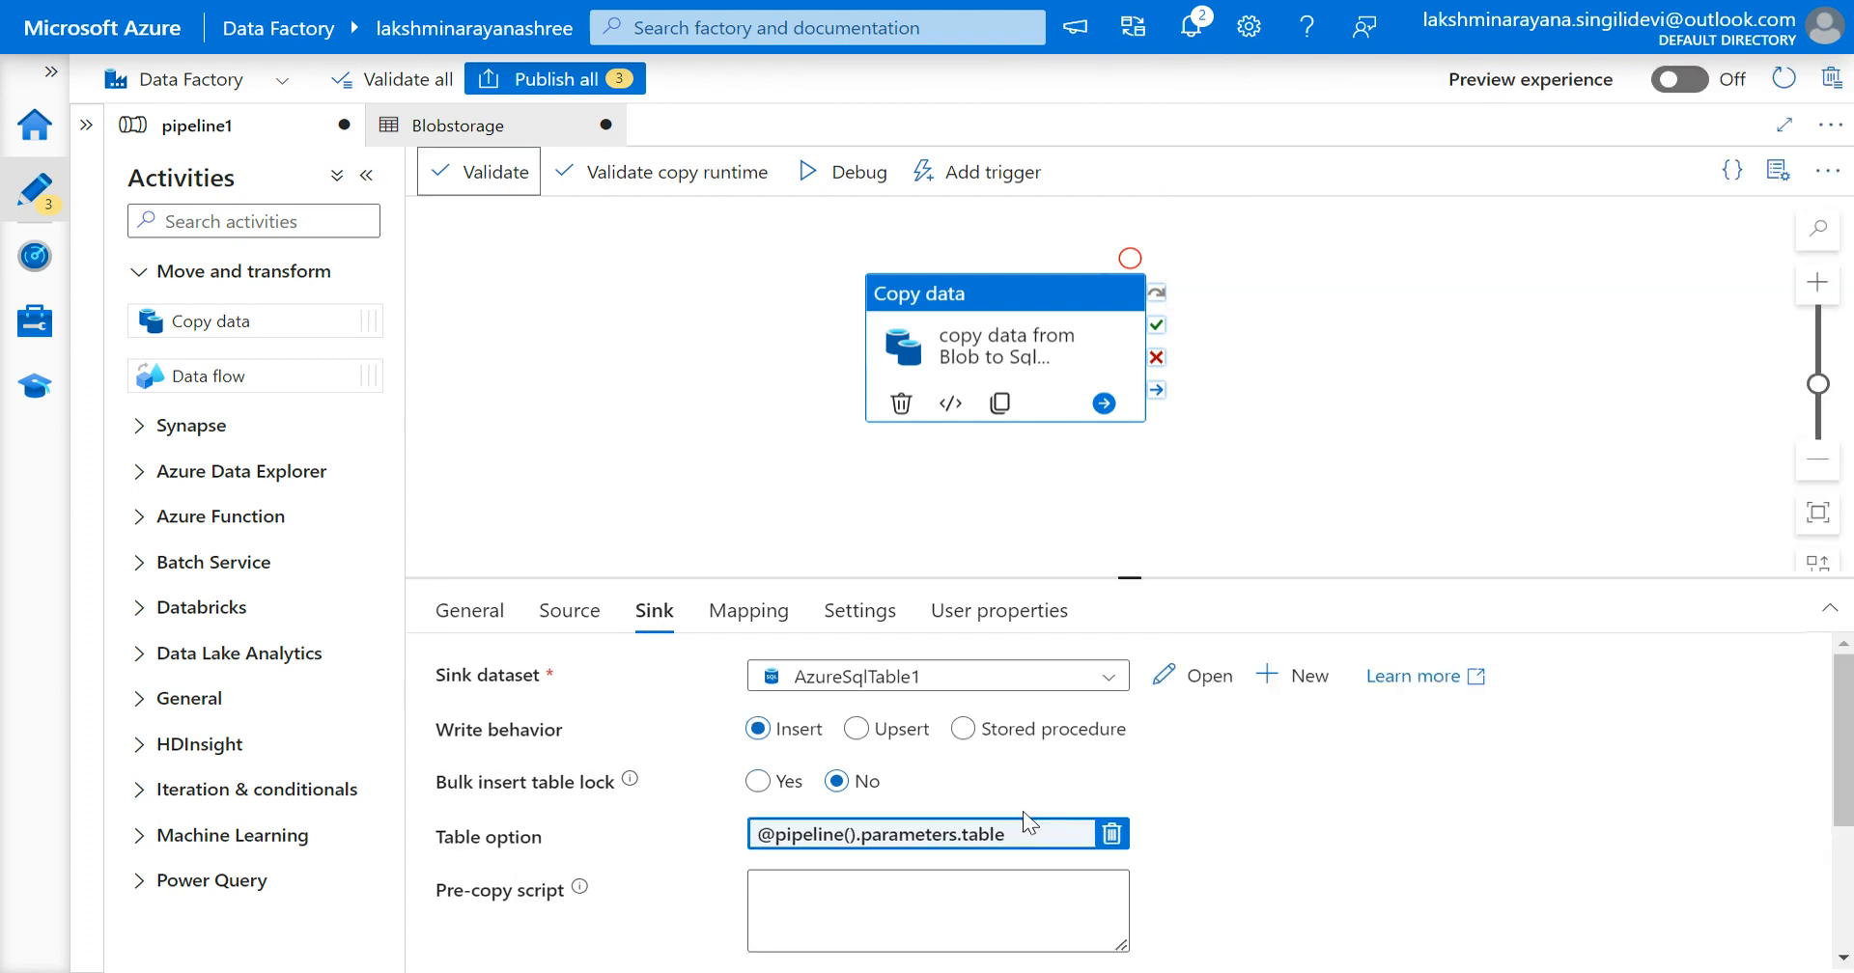
left_click(1112, 836)
mouse_move(1031, 836)
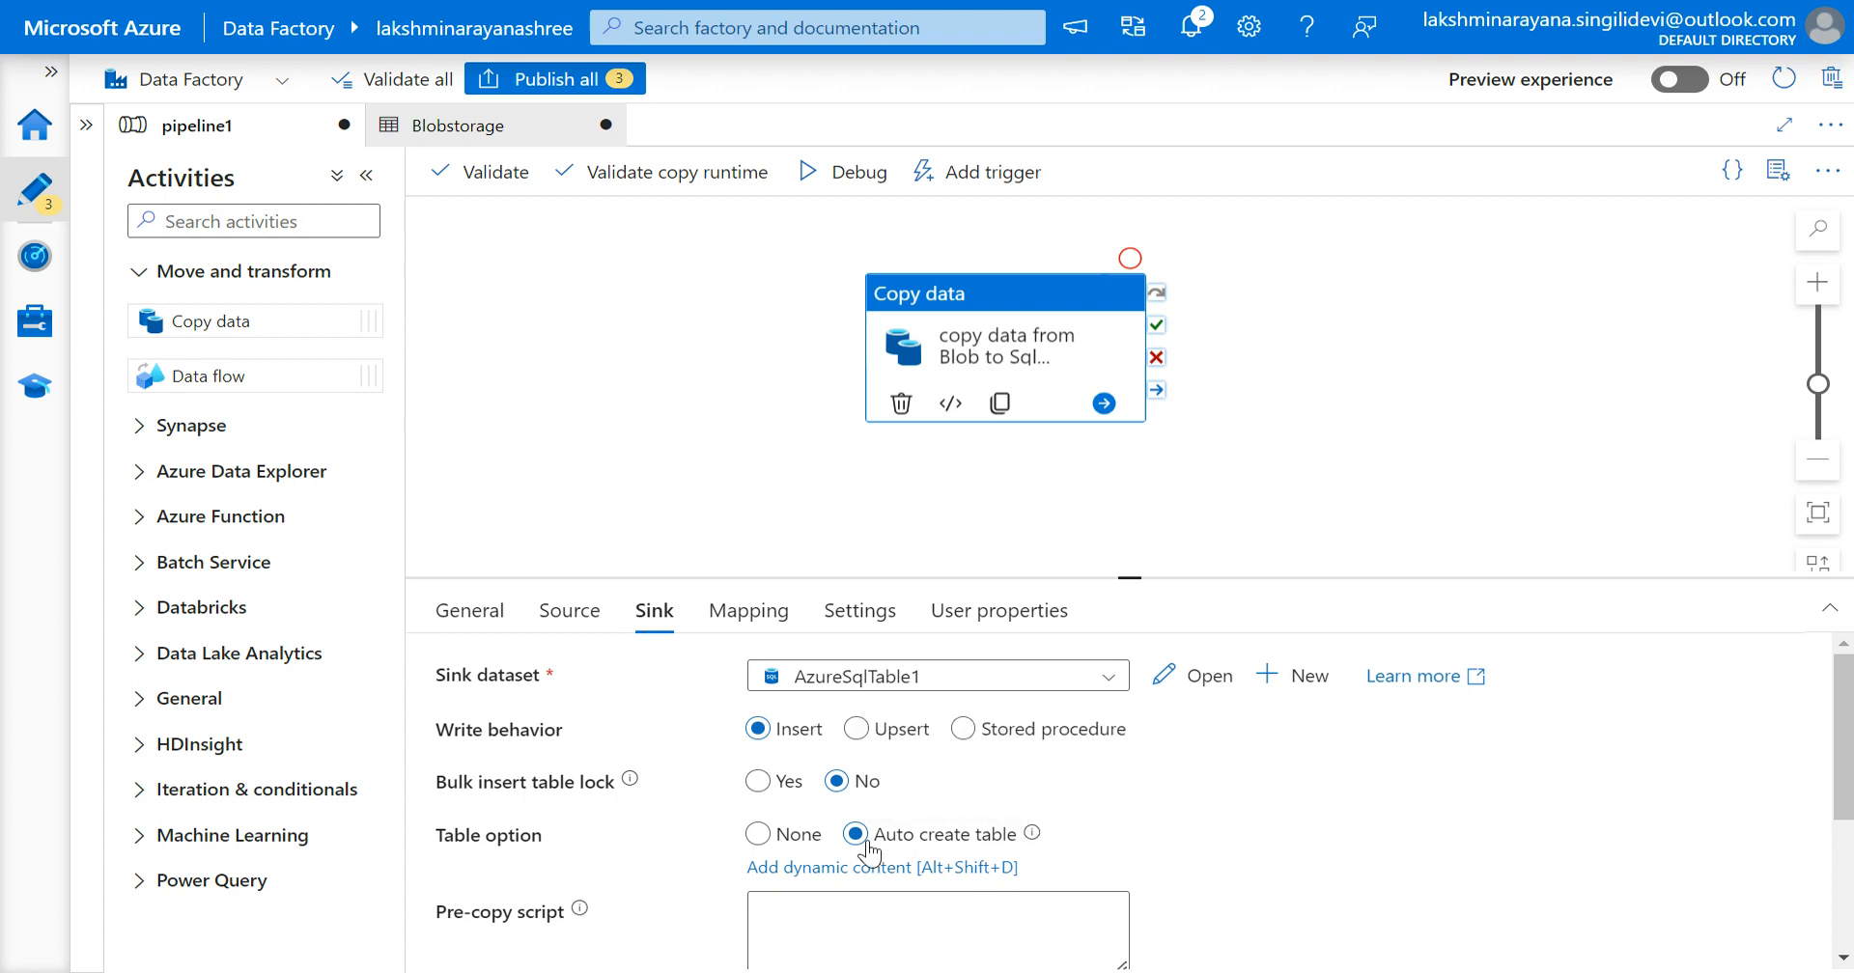
Step: Validate pipeline1 and try Publish all, which fails with 'Table is required for Copy activity'
left_click(459, 175)
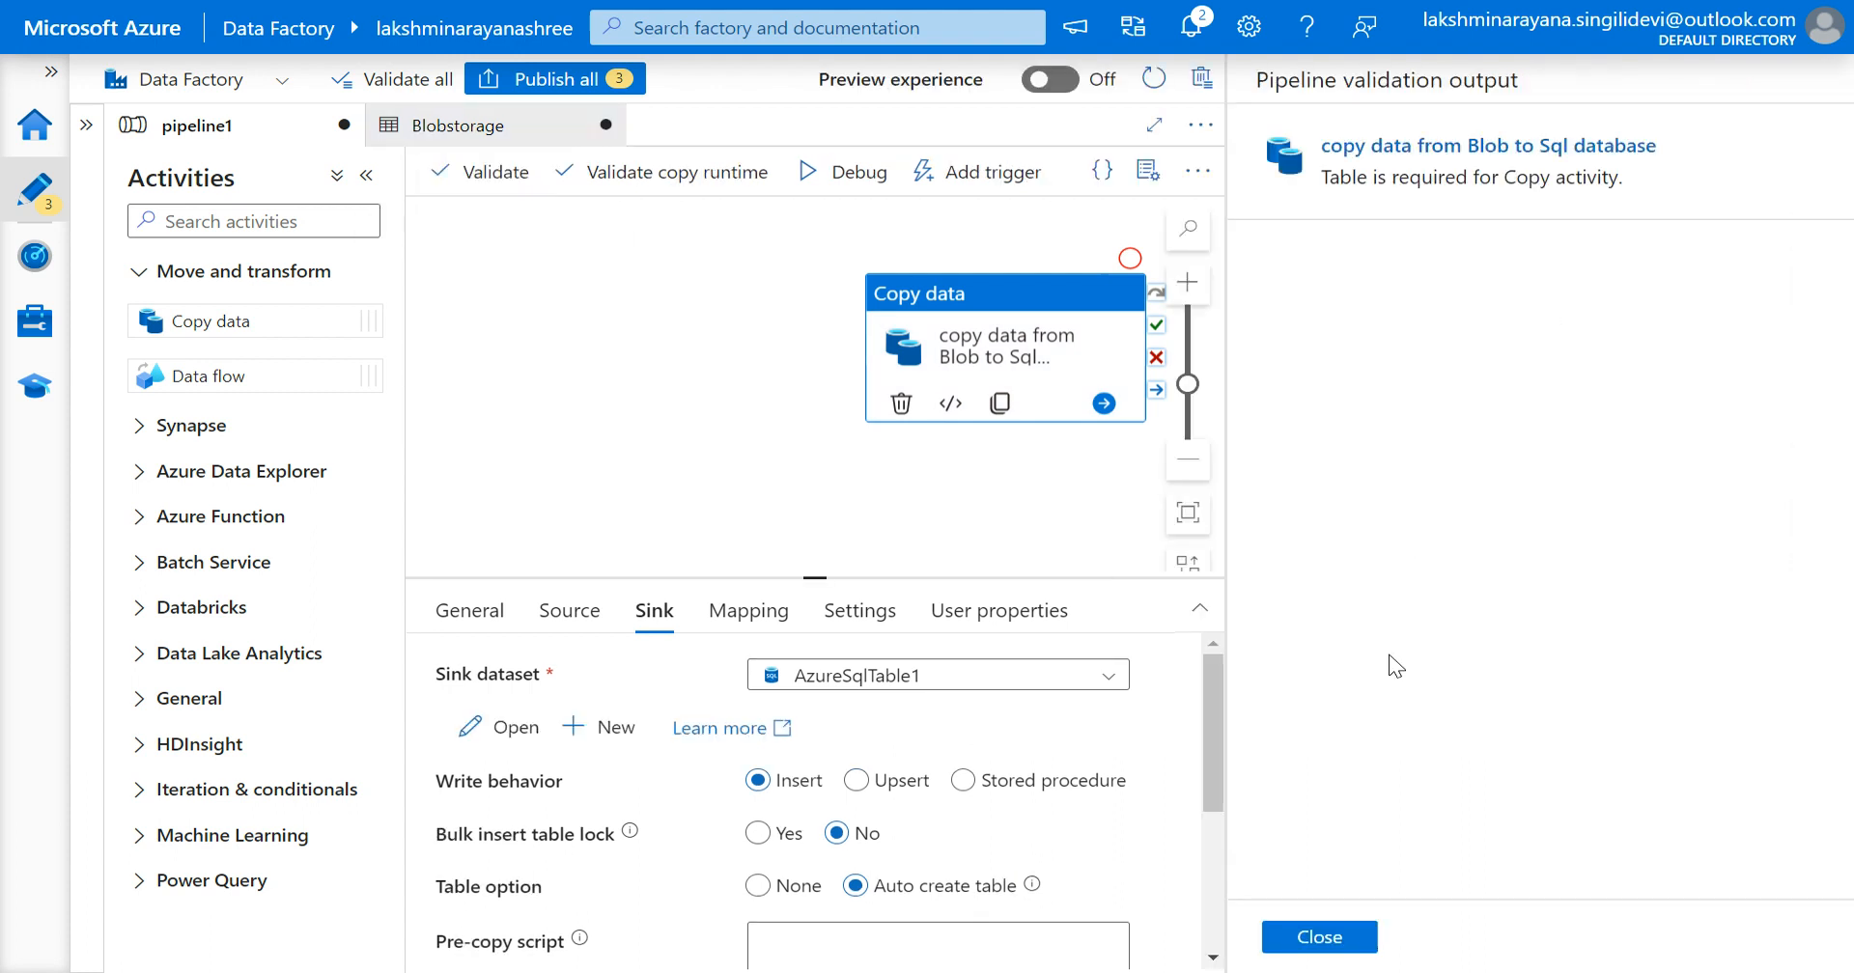
left_click(1339, 938)
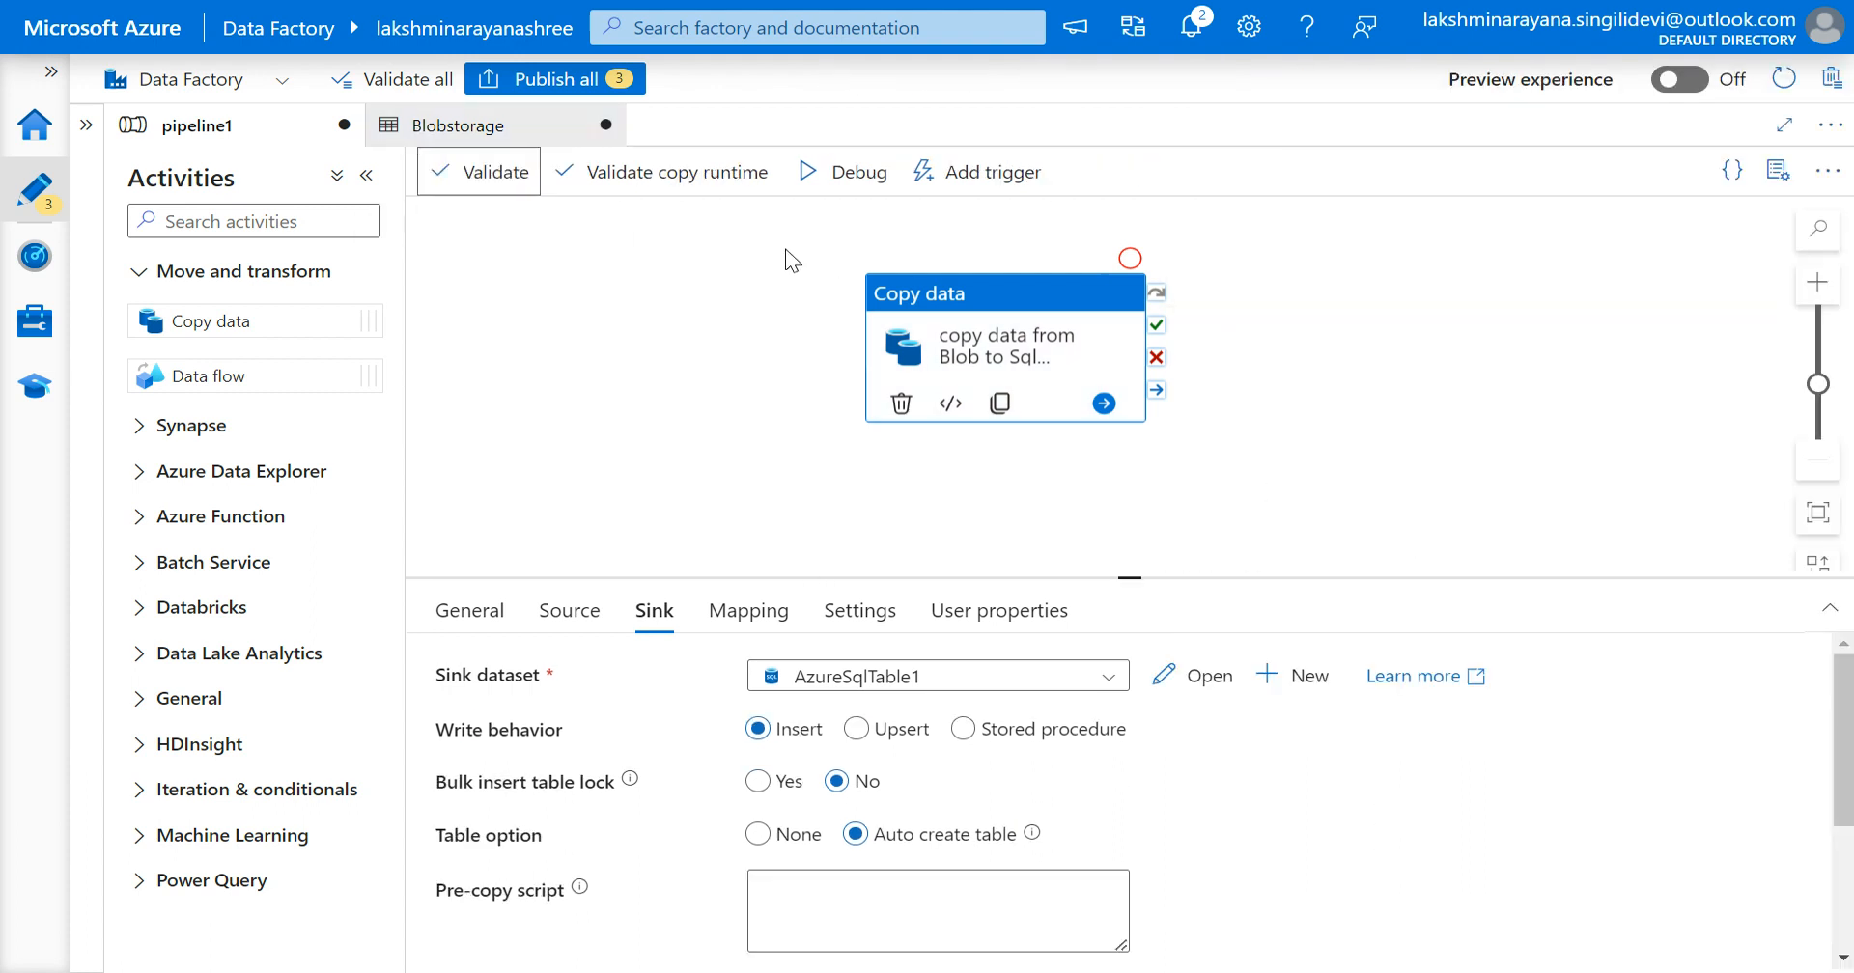
left_click(499, 81)
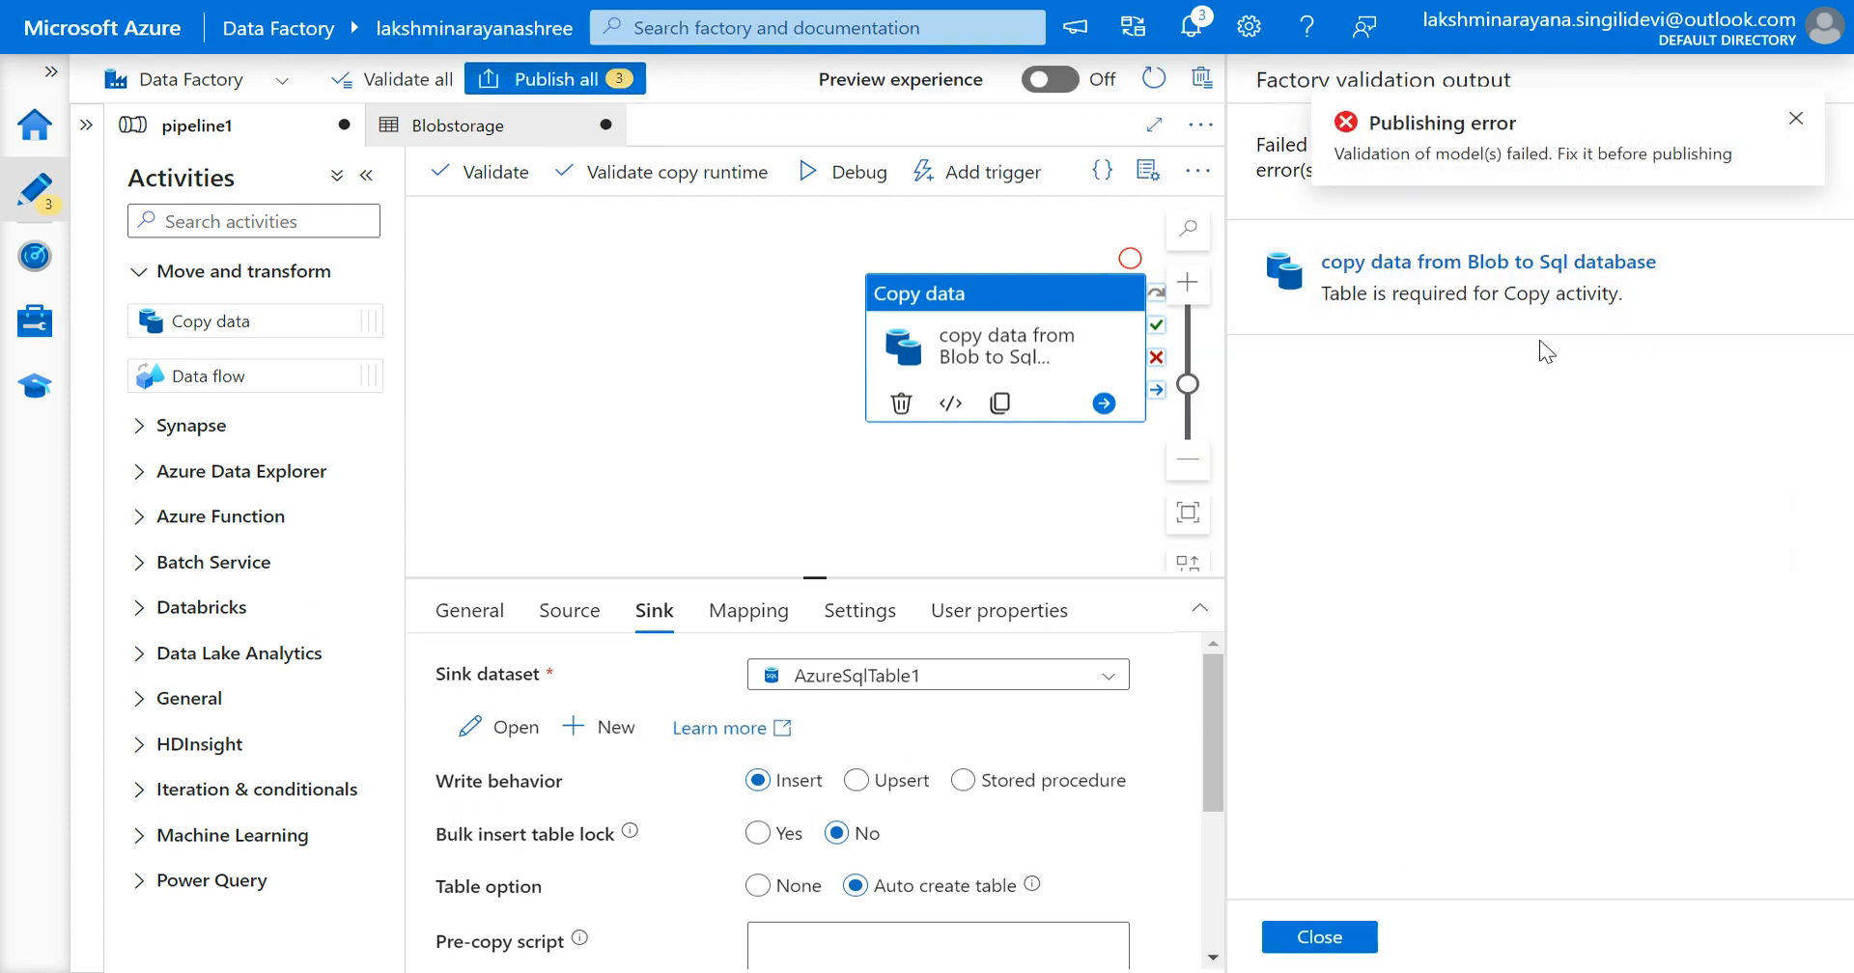
left_click(1796, 122)
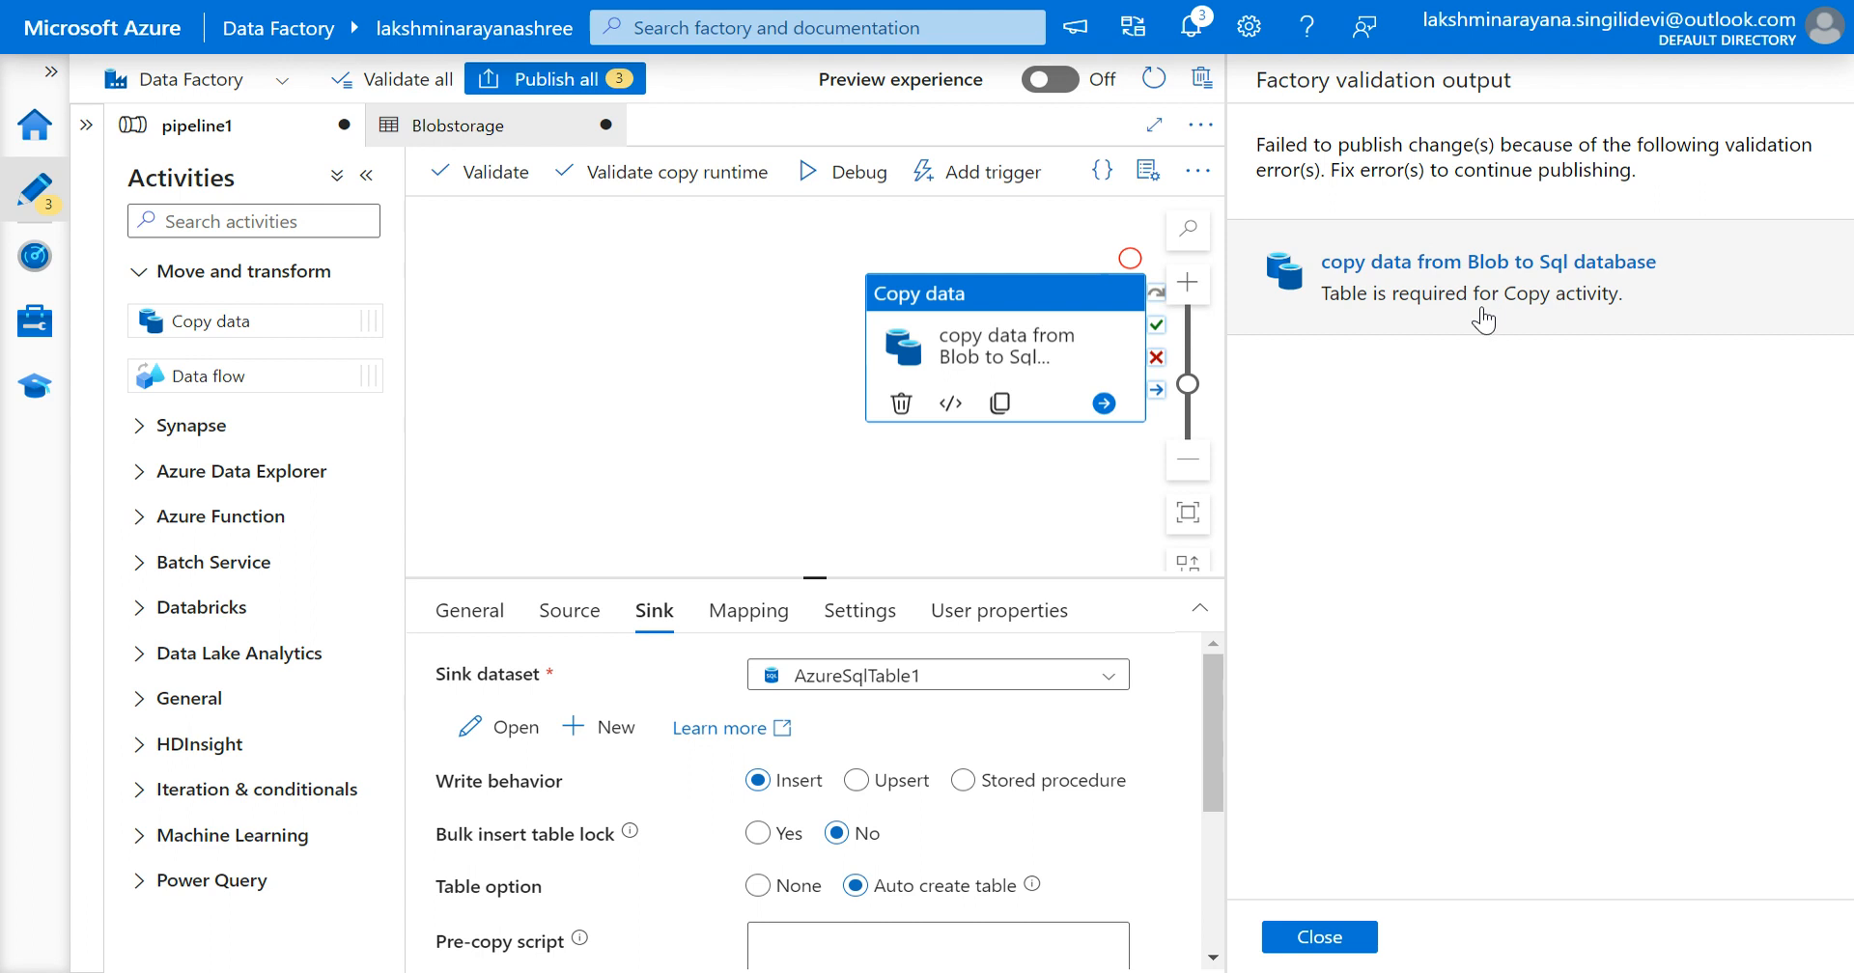
Step: Set the Copy activity sink's table option to None
left_click(1319, 936)
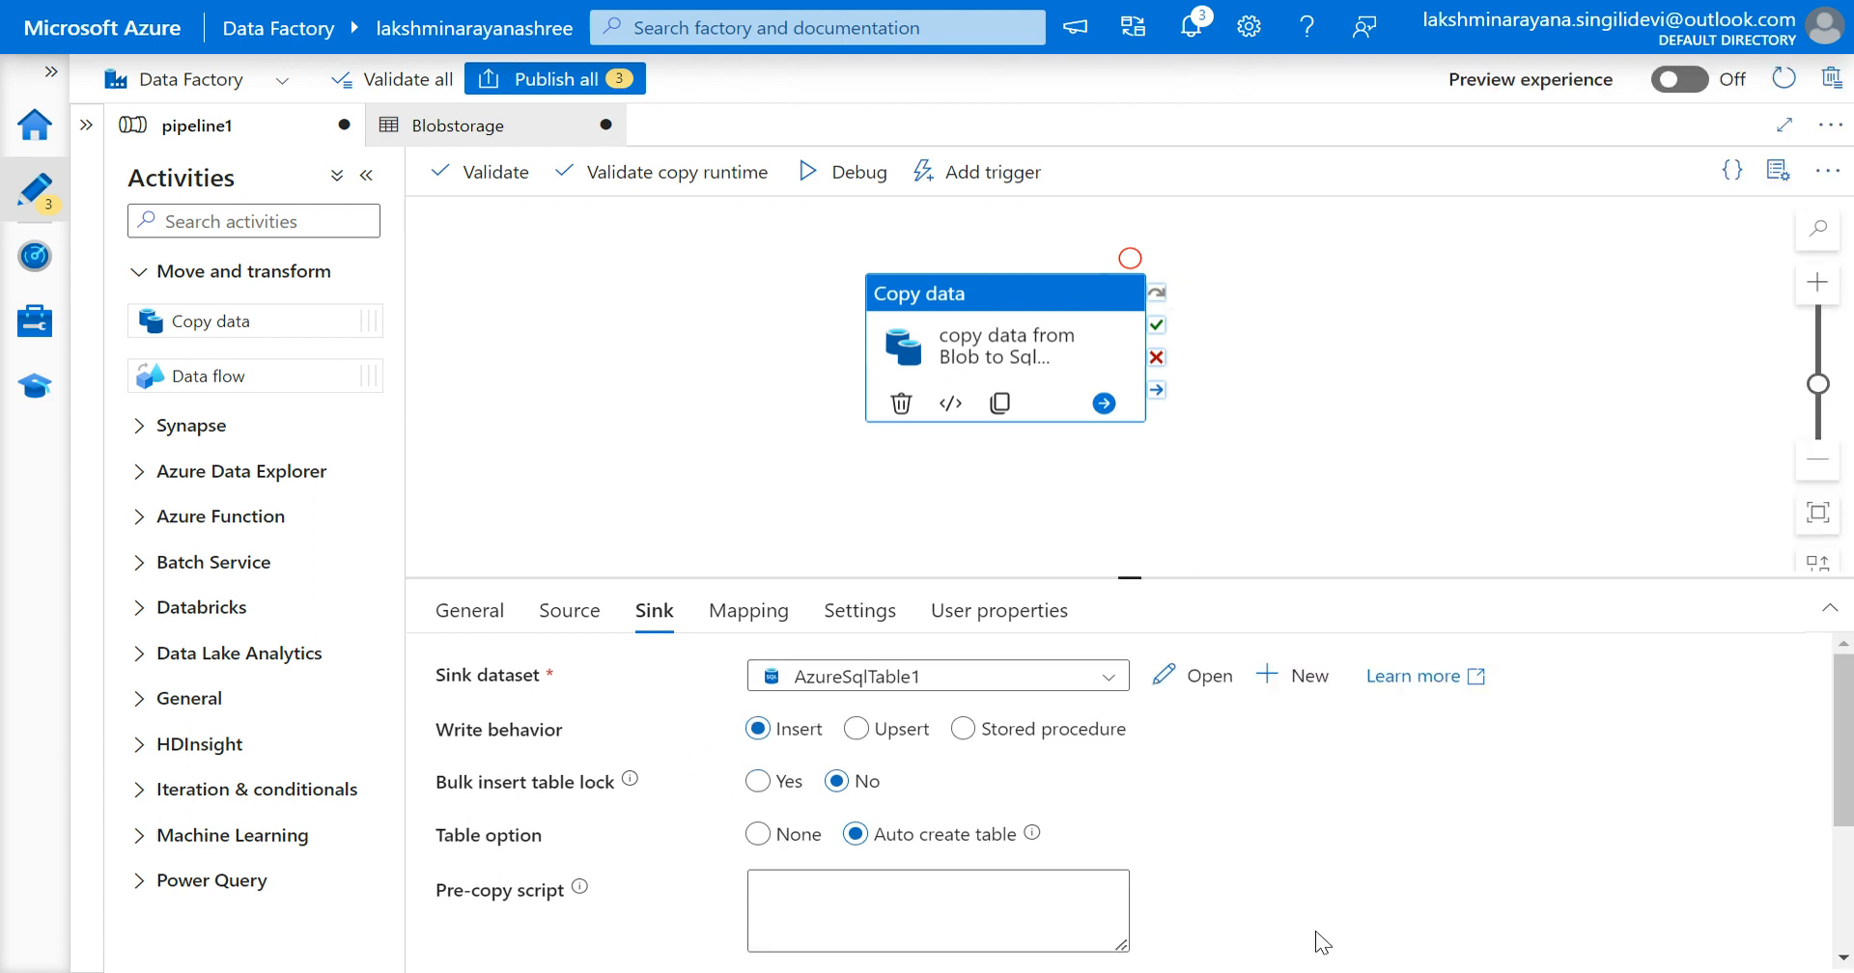
left_click(757, 836)
key("F11")
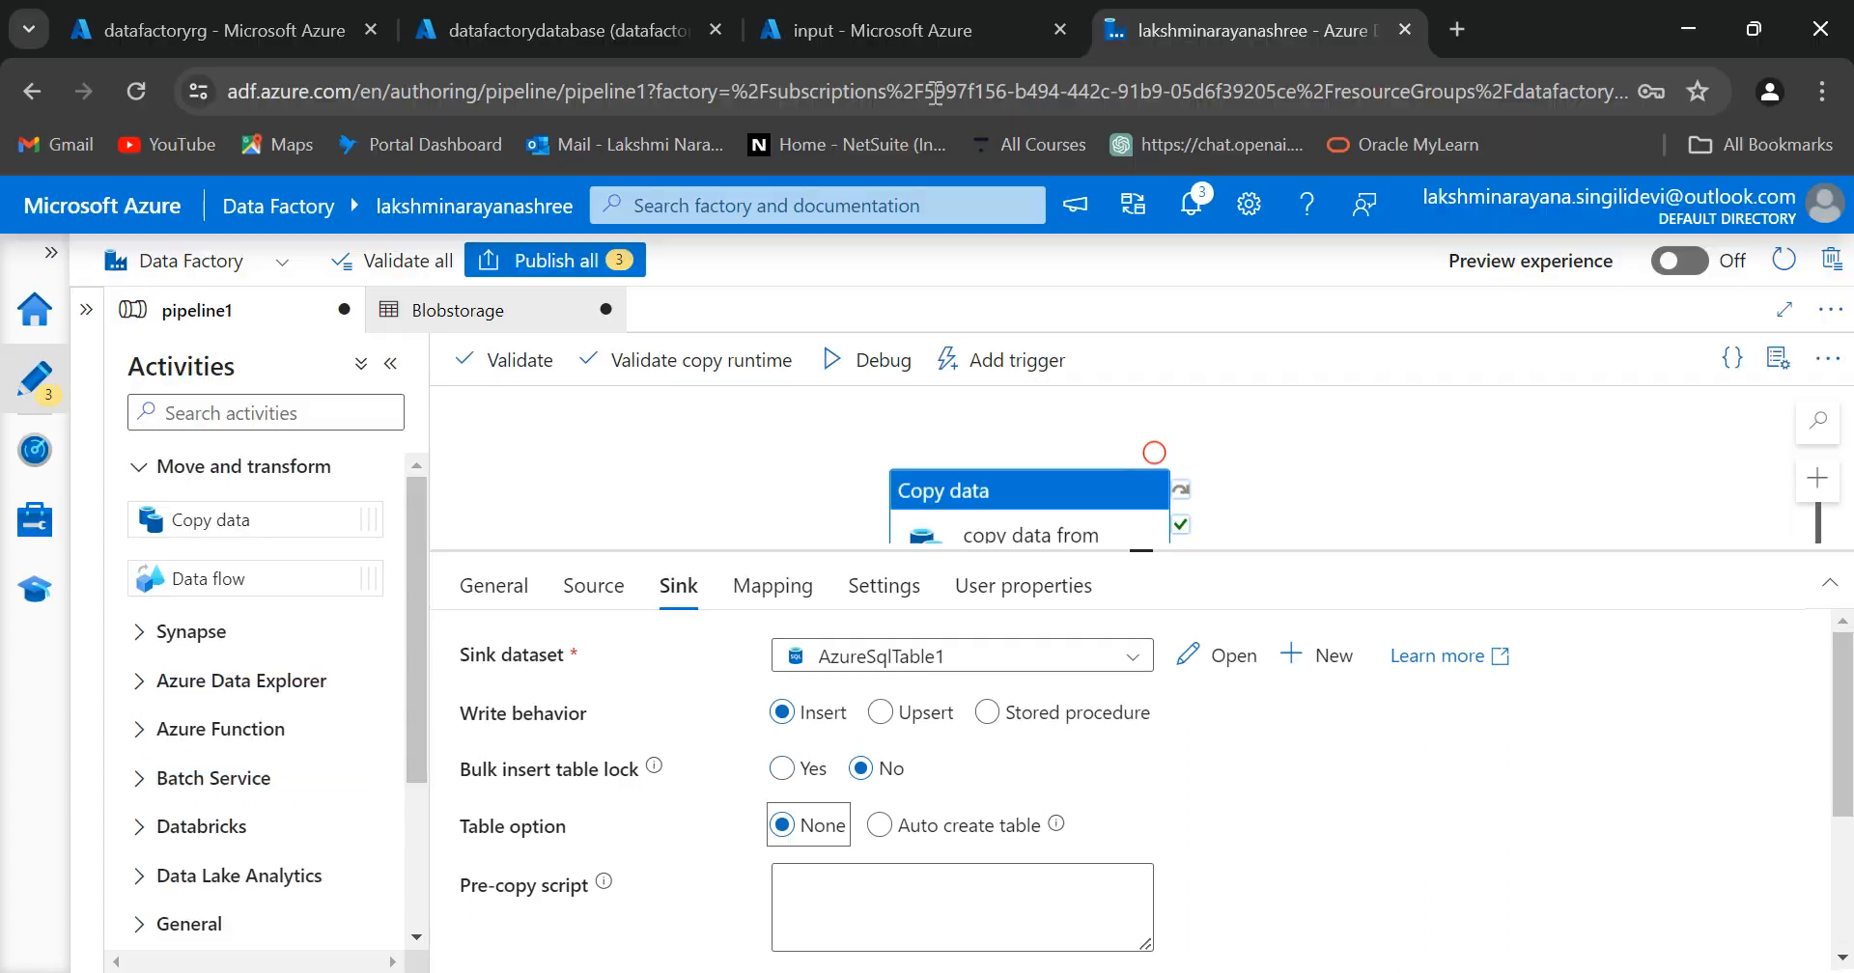
Step: Load query.sql from the computer into a new Query 2 tab of the Query editor
left_click(577, 31)
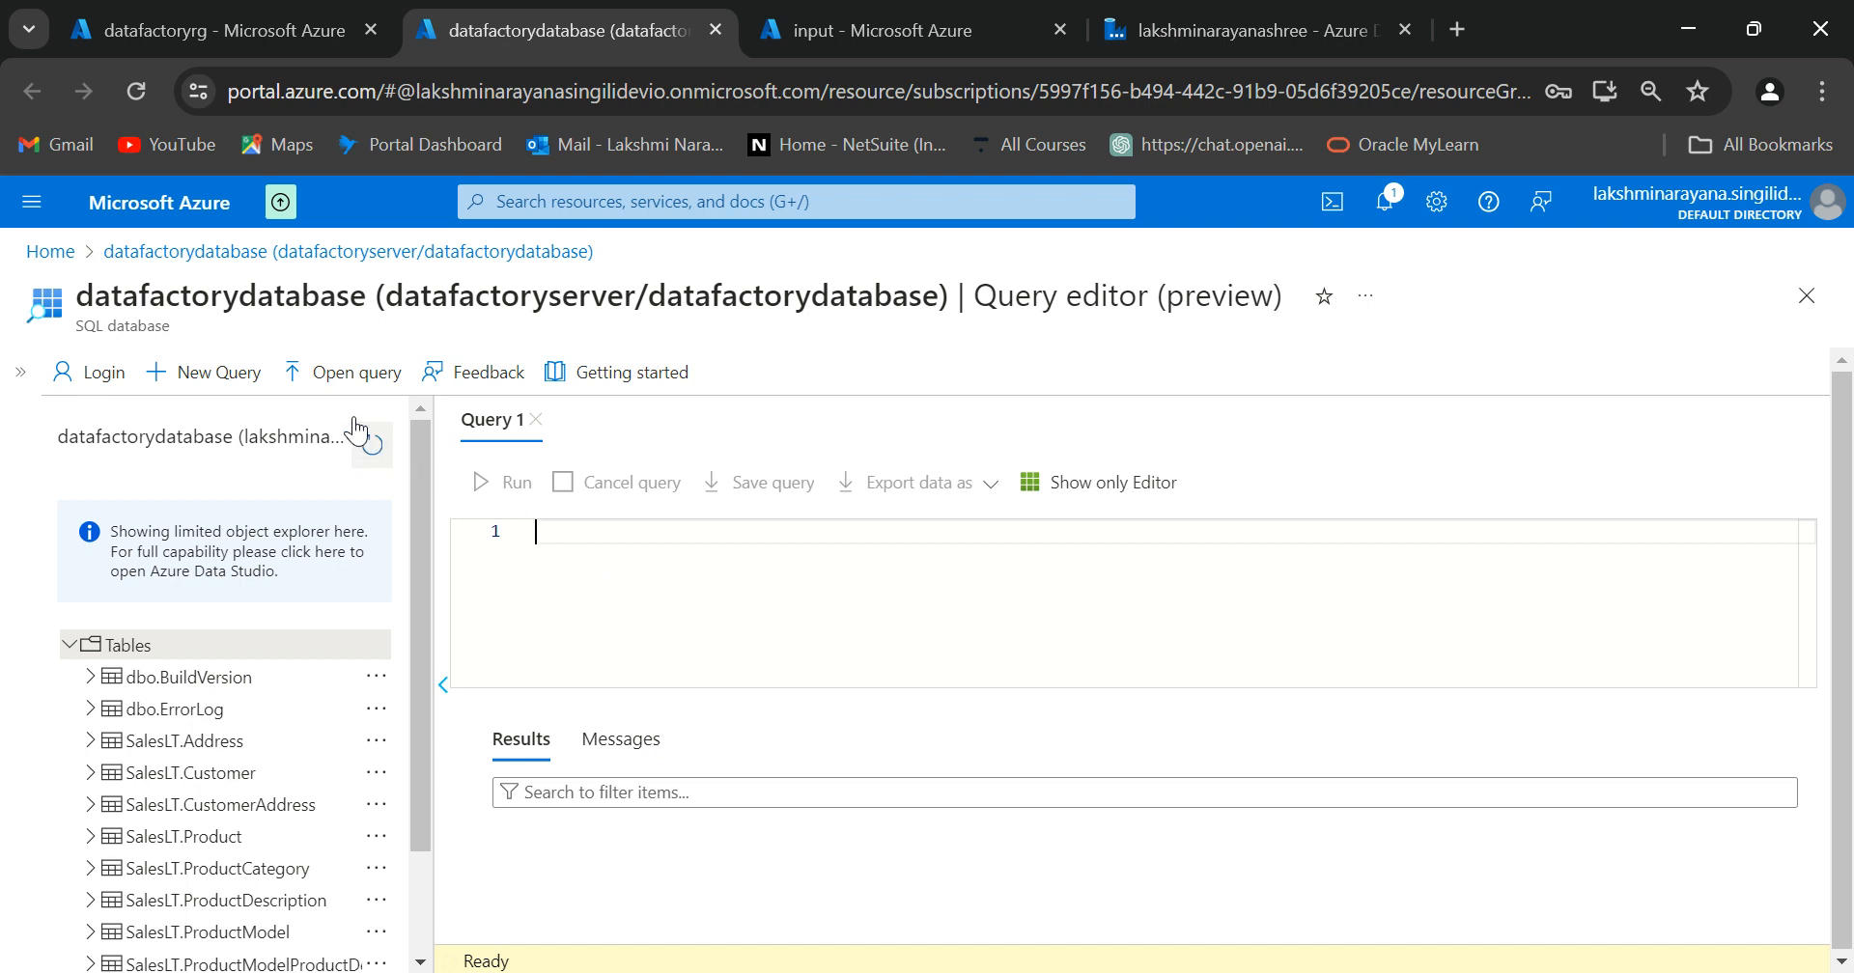
left_click(303, 369)
left_click(538, 470)
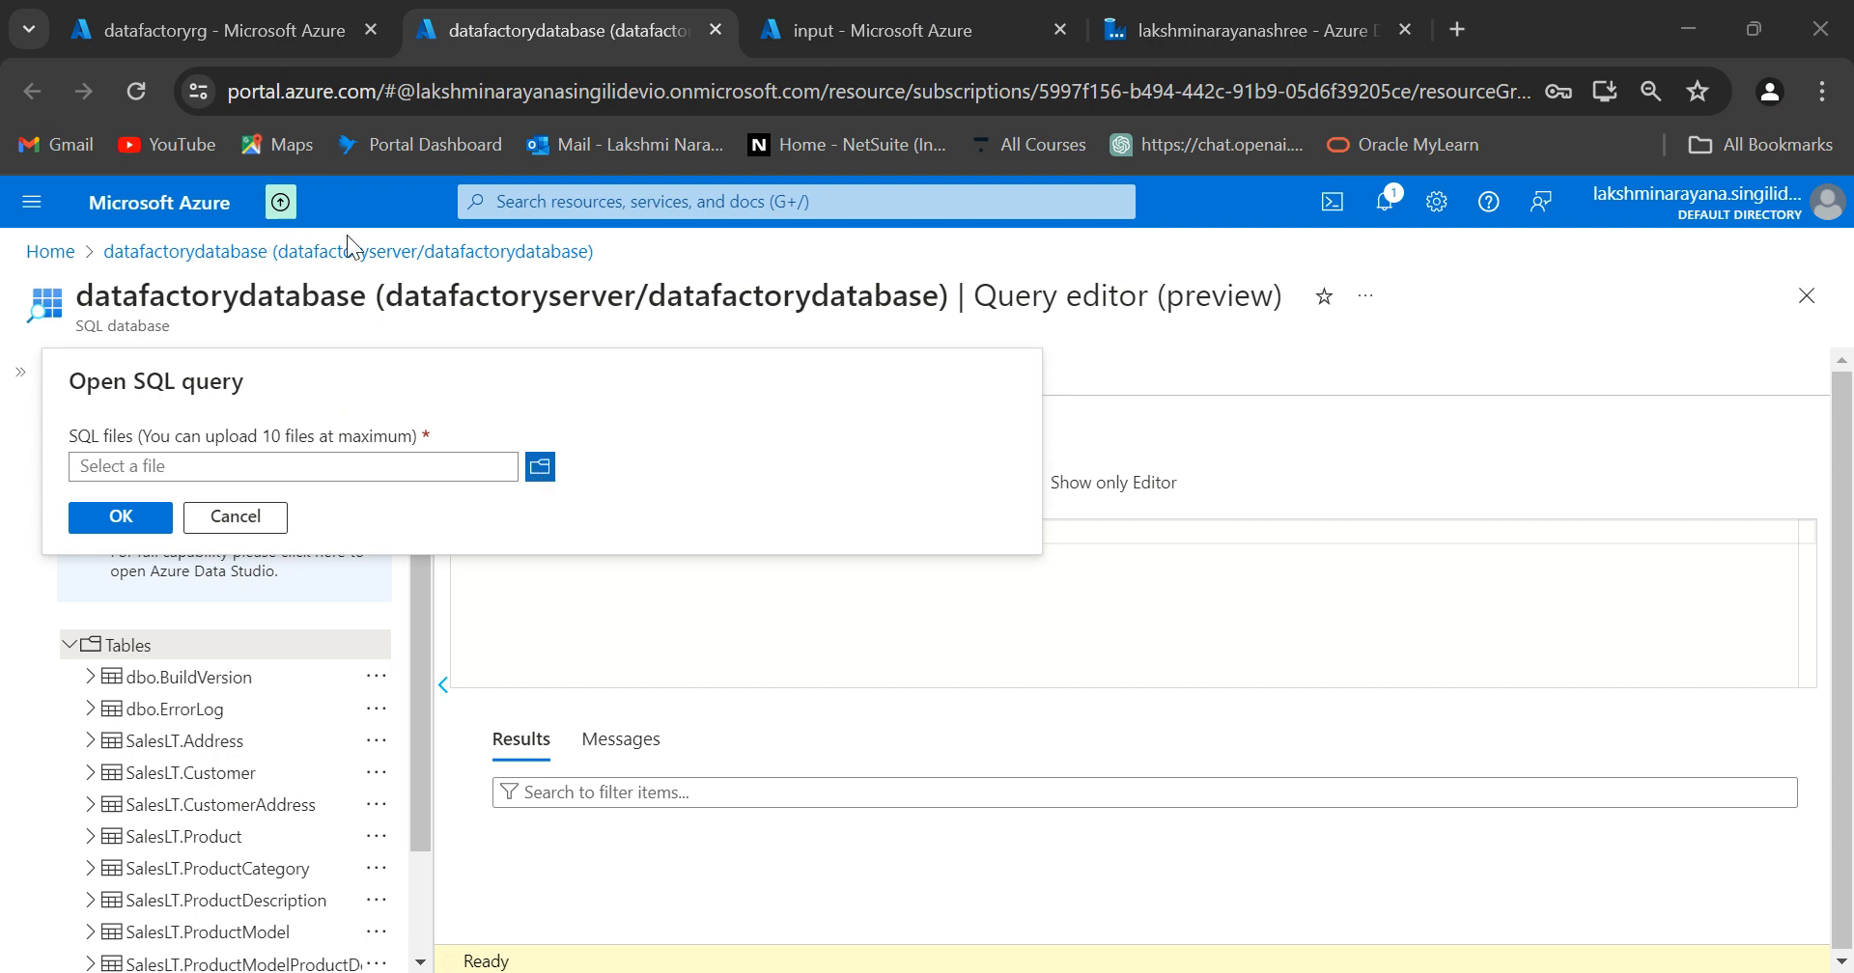
left_click(674, 653)
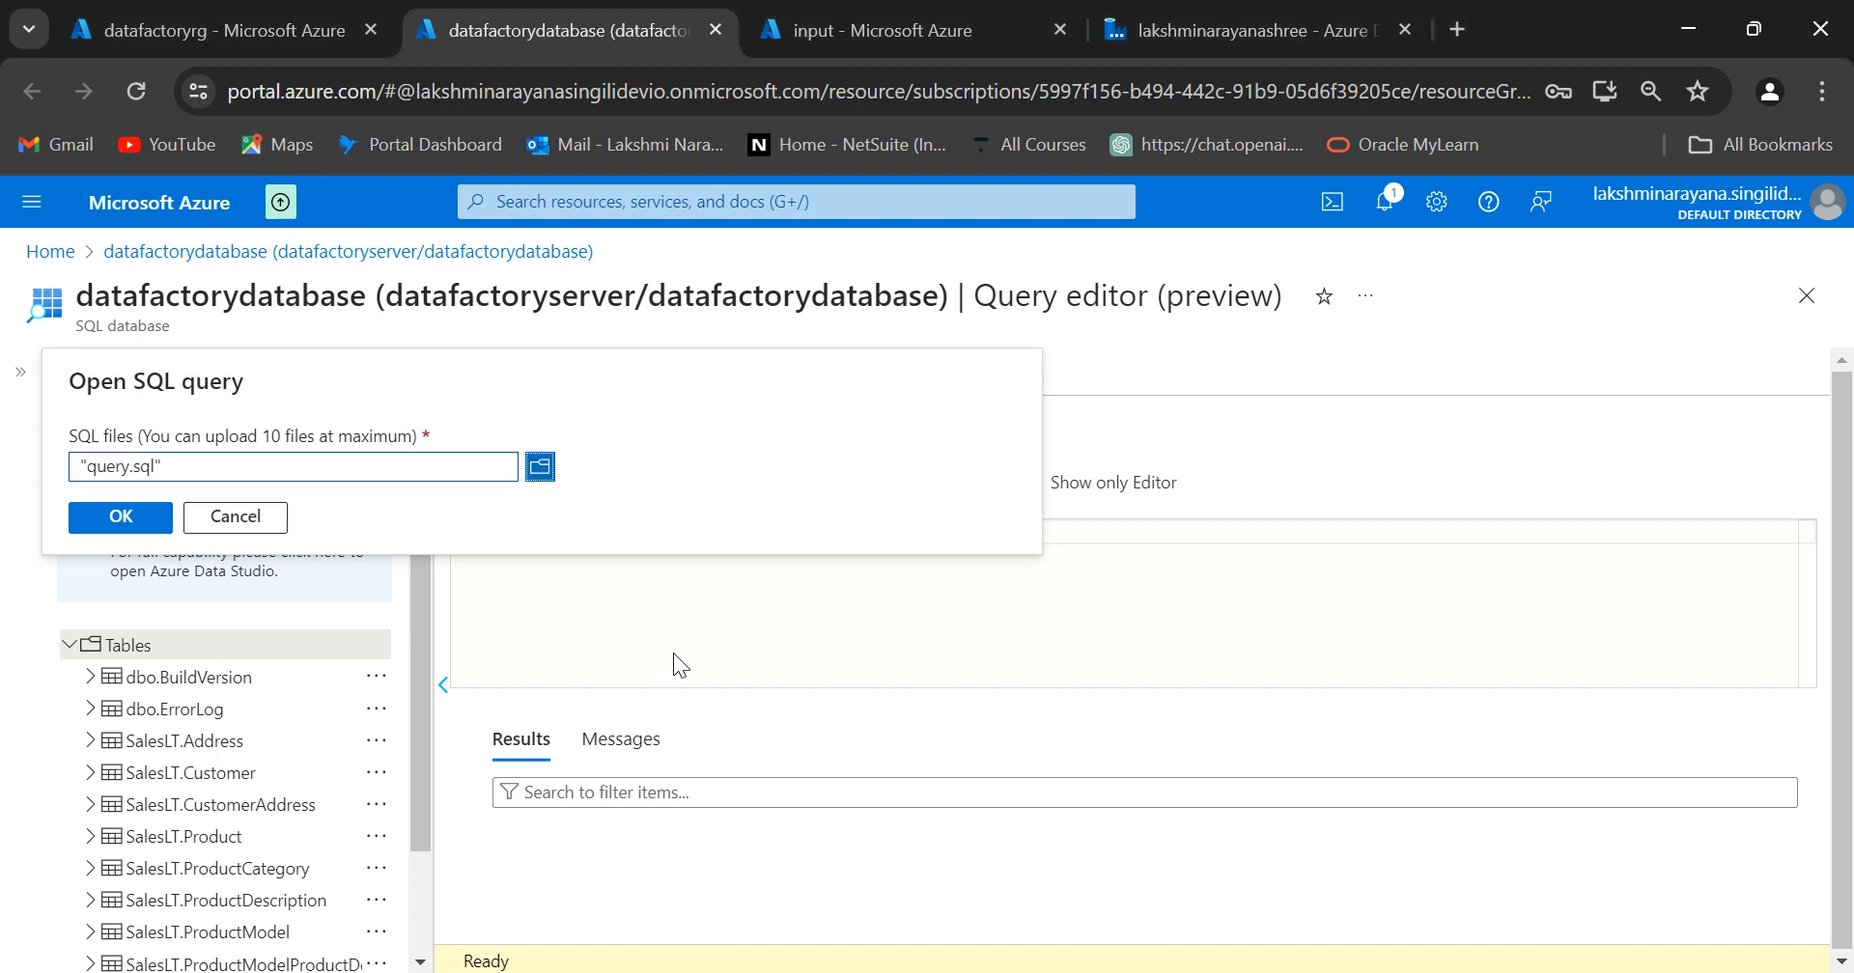
left_click(124, 518)
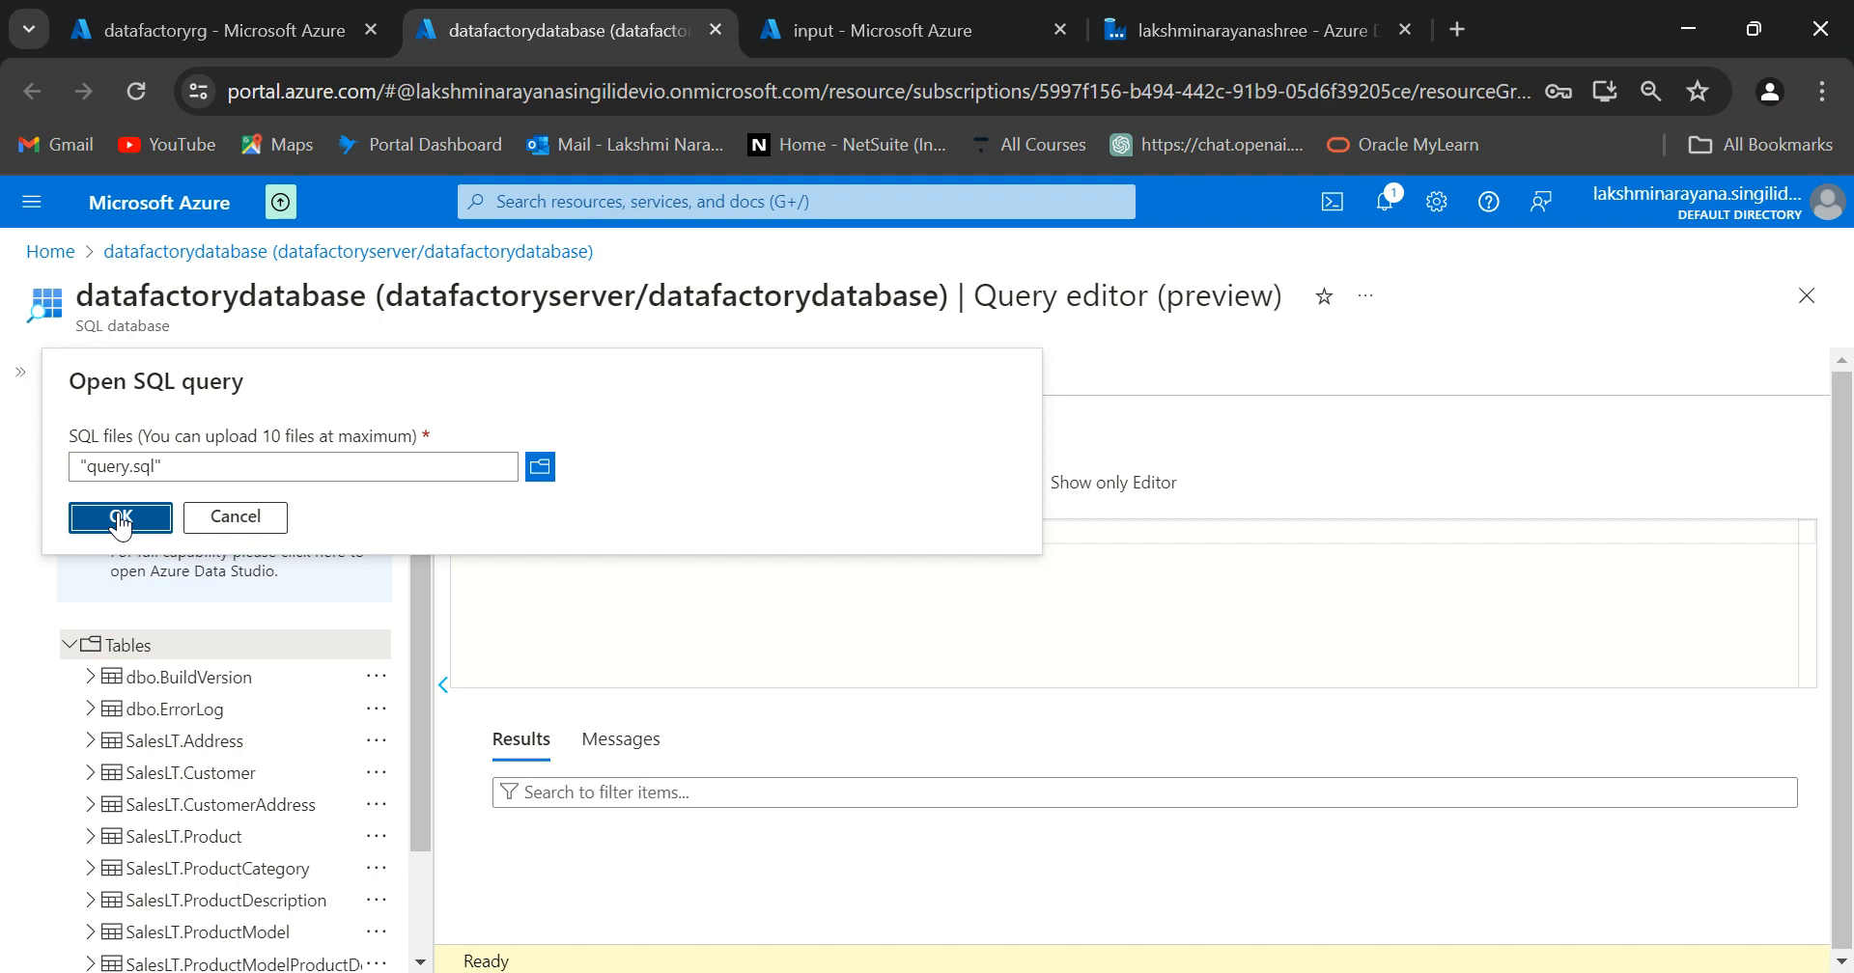
Step: Select the CREATE TABLE Customers statement on lines 1–9
scroll(862, 586, "down", 3)
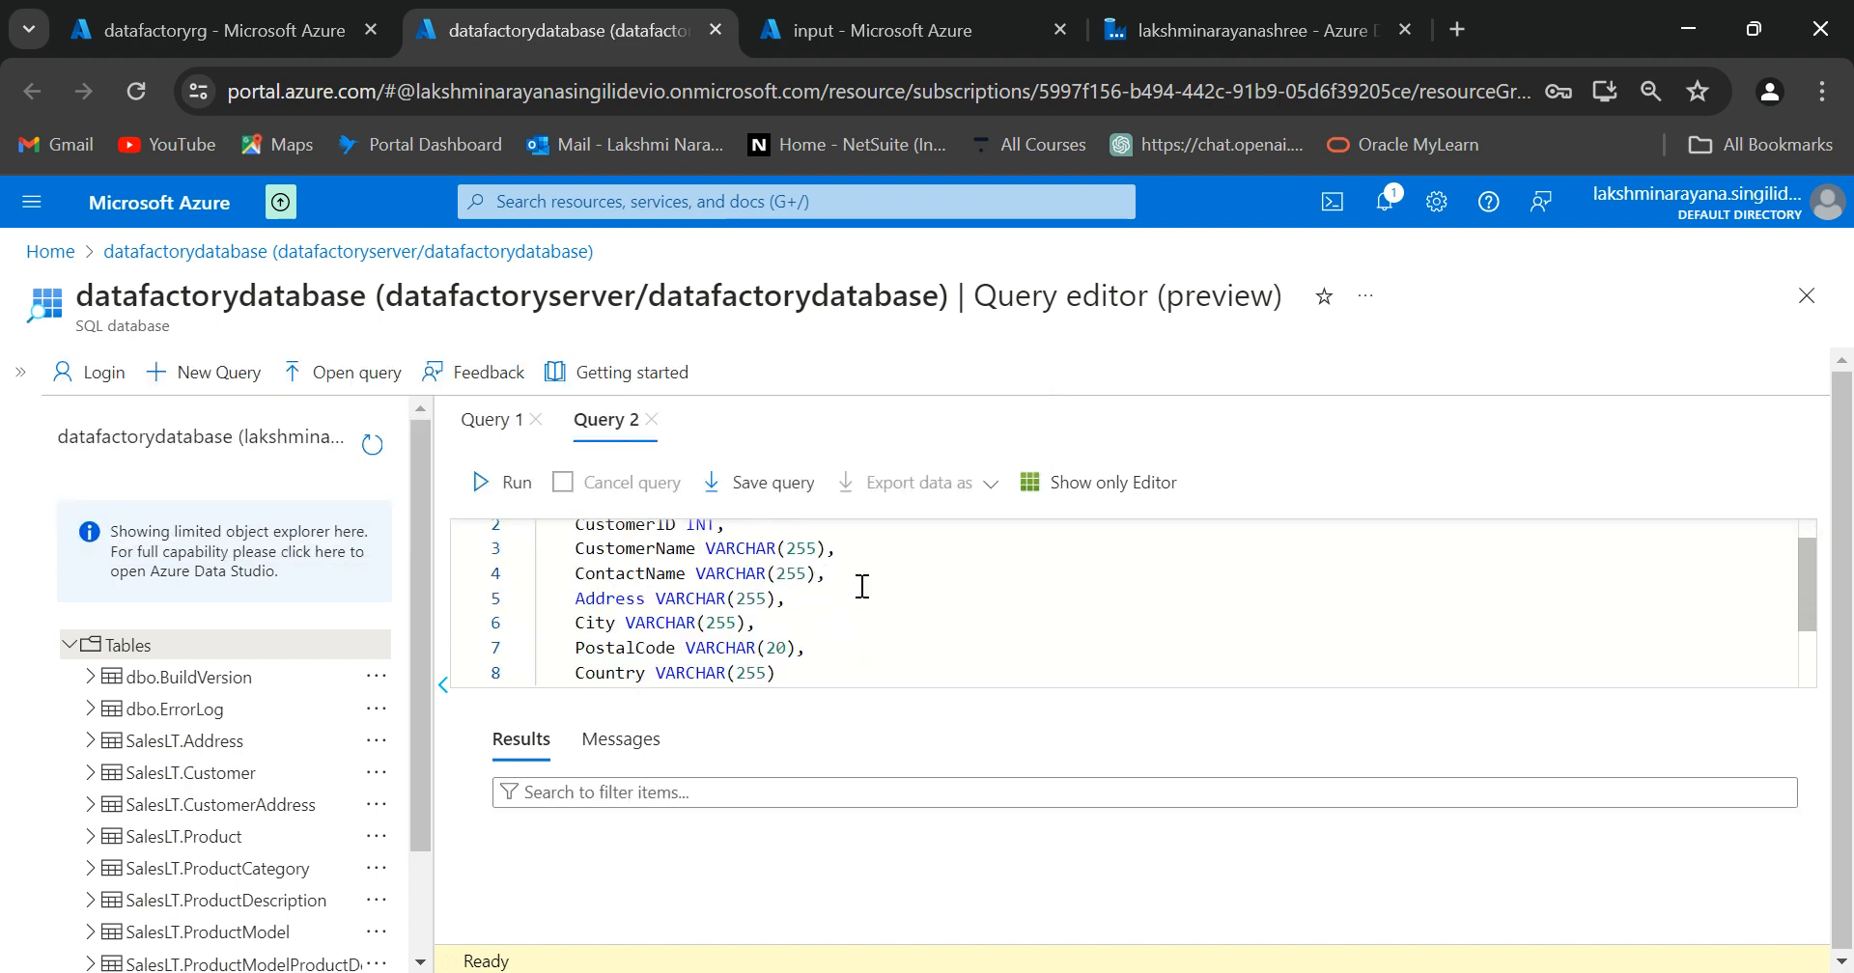
scroll(862, 586, "up", 3)
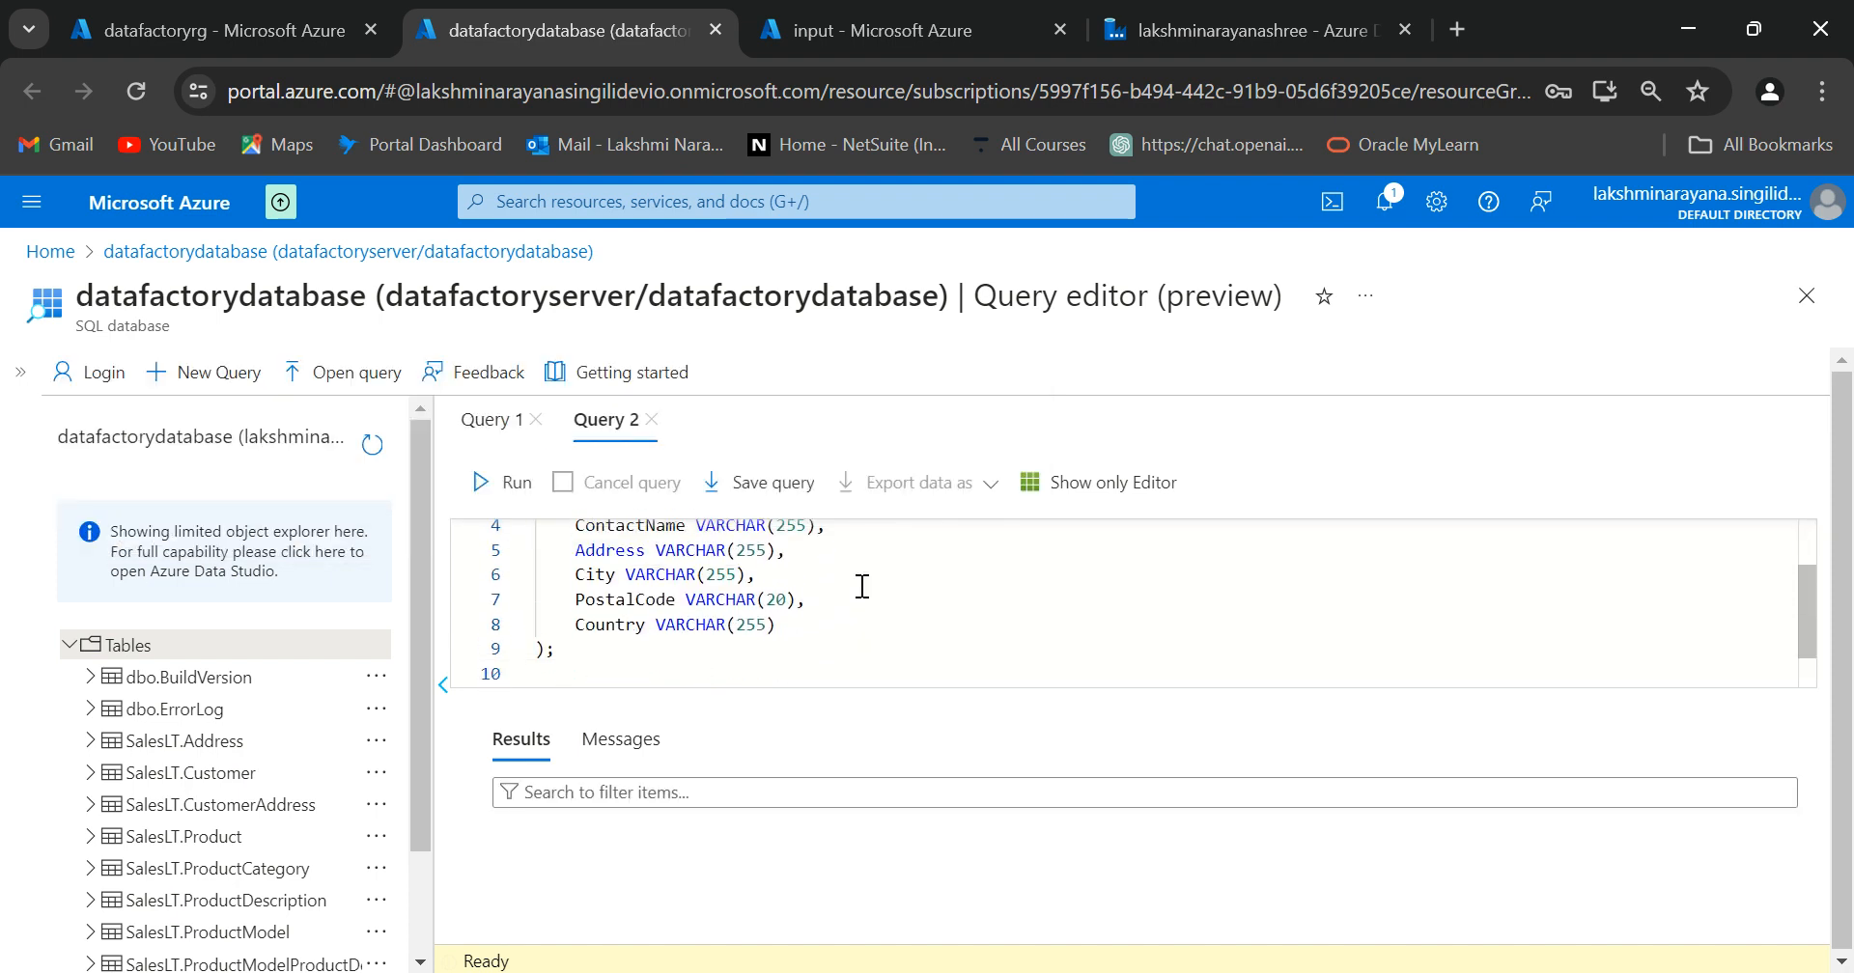
scroll(862, 586, "down", 3)
left_click_drag(569, 608, 504, 500)
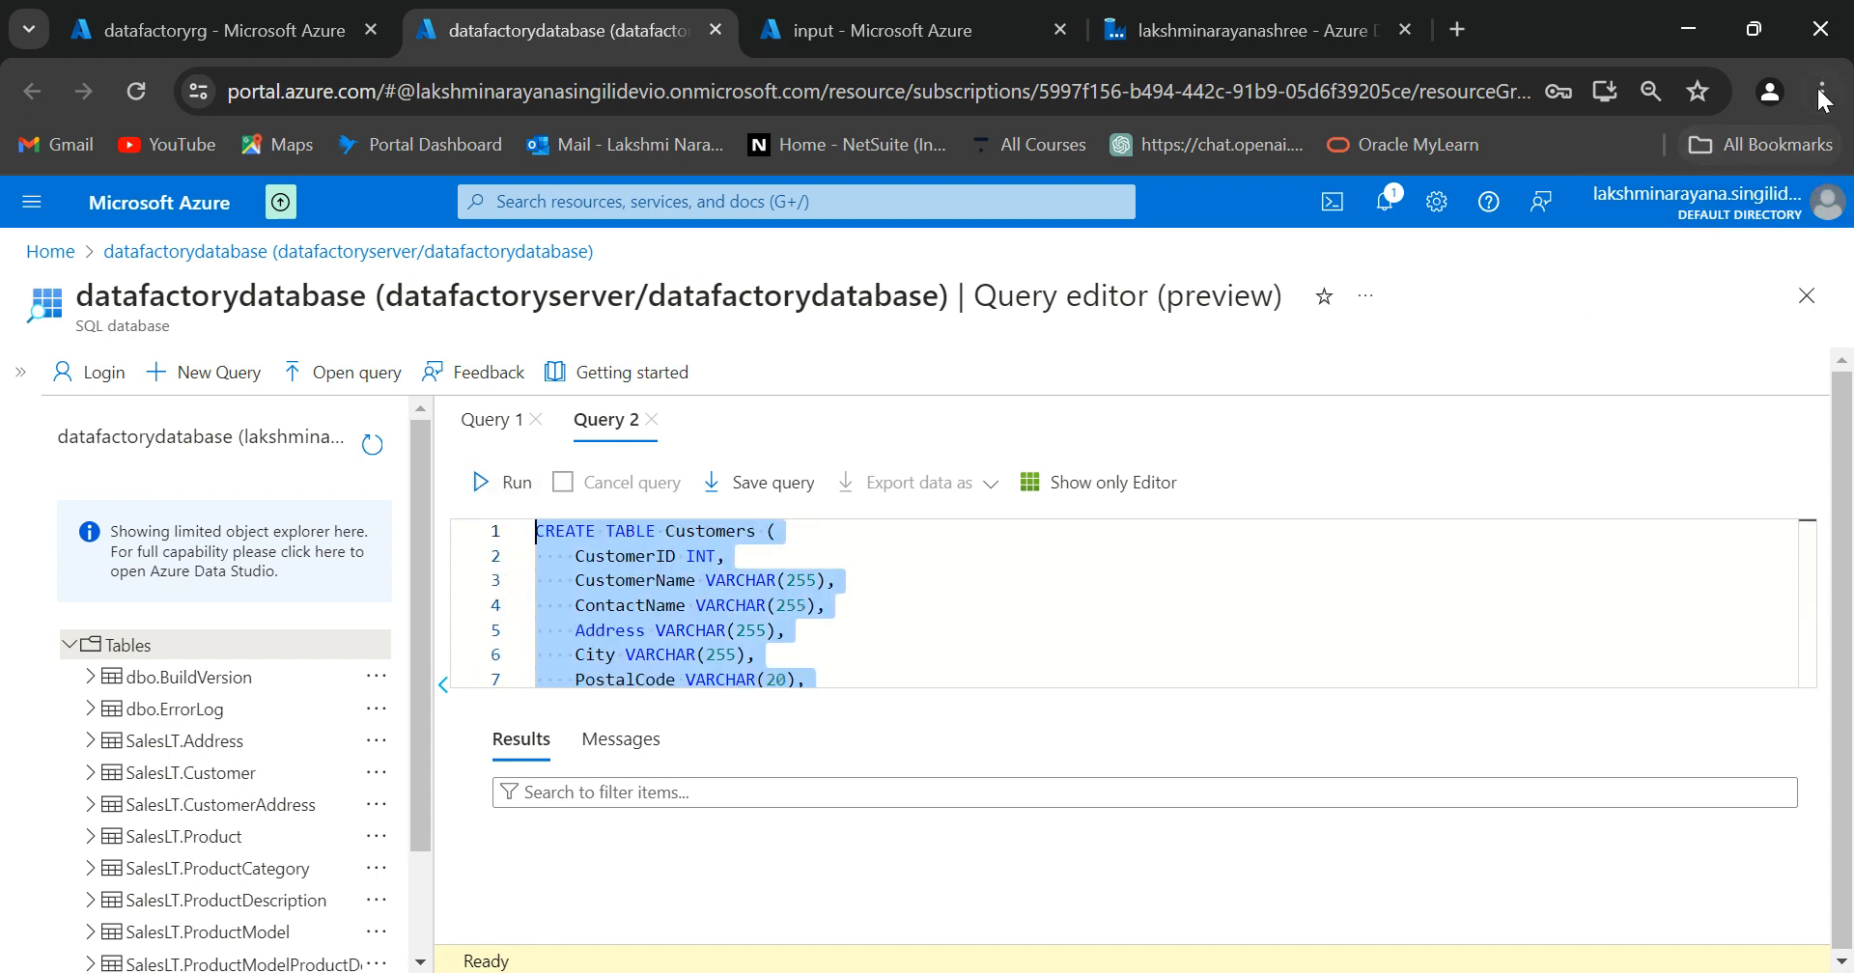
Step: Run the selected CREATE TABLE Customers statement to create the table
key("F11")
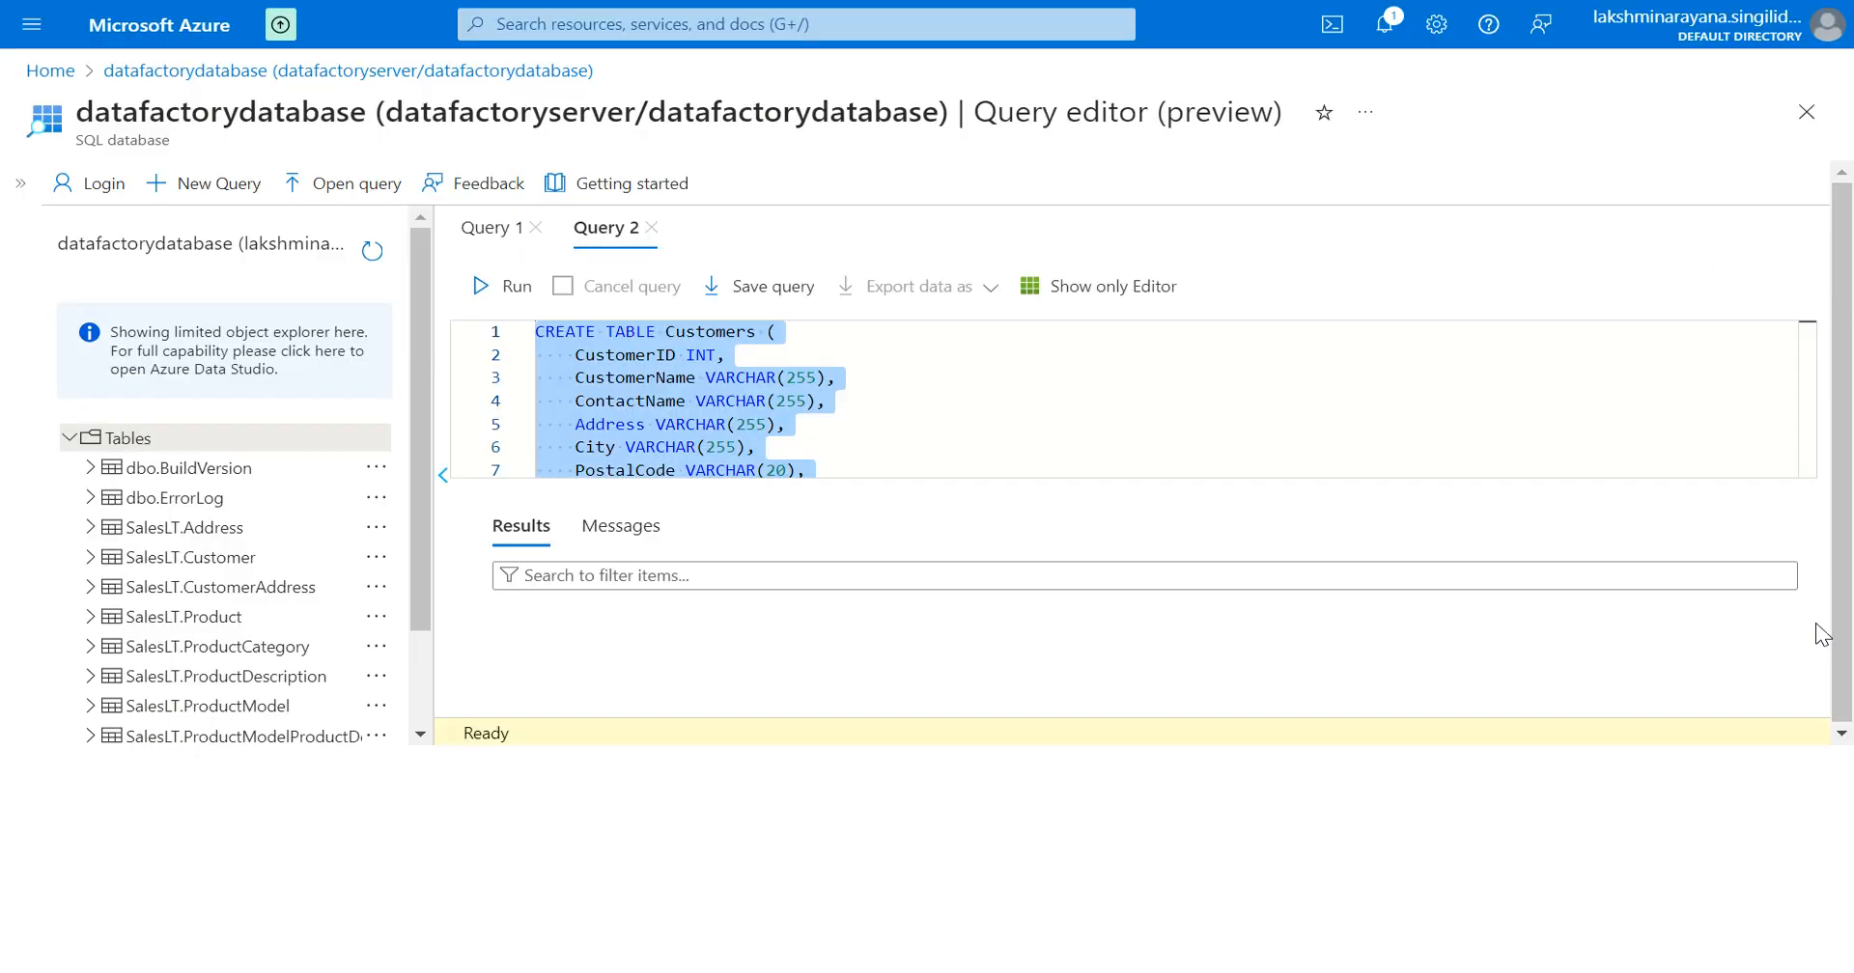
left_click(483, 285)
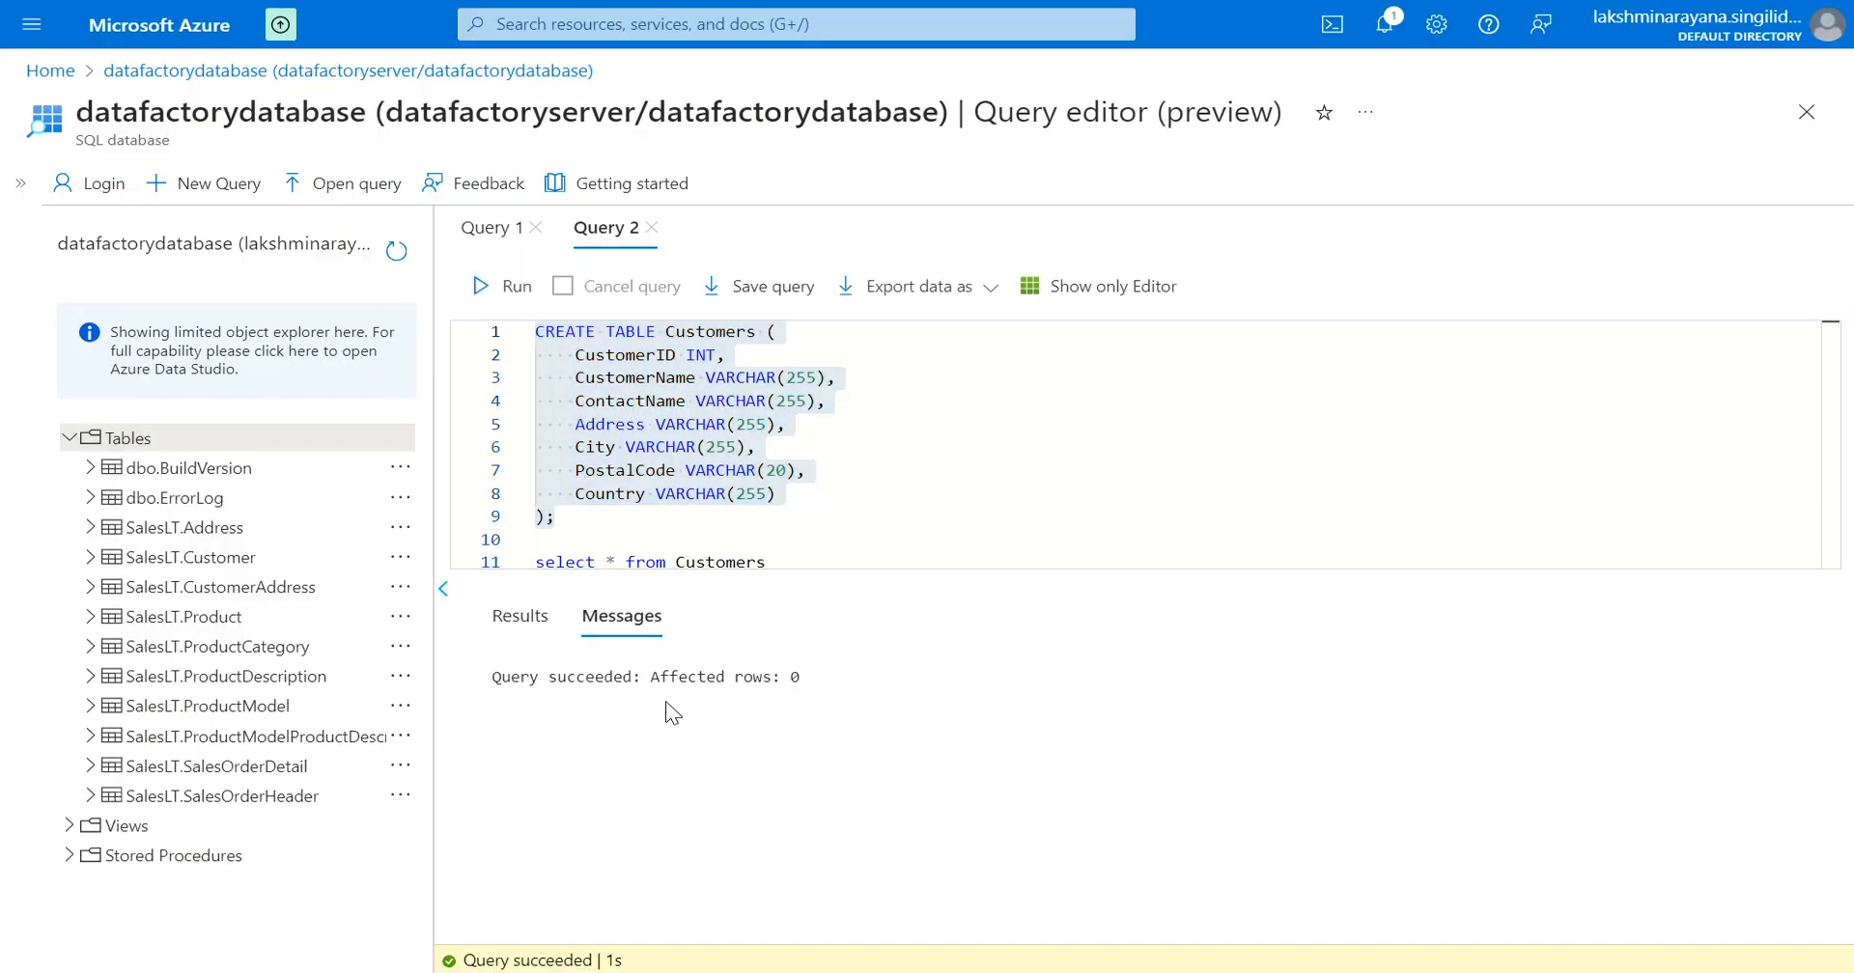
left_click(502, 623)
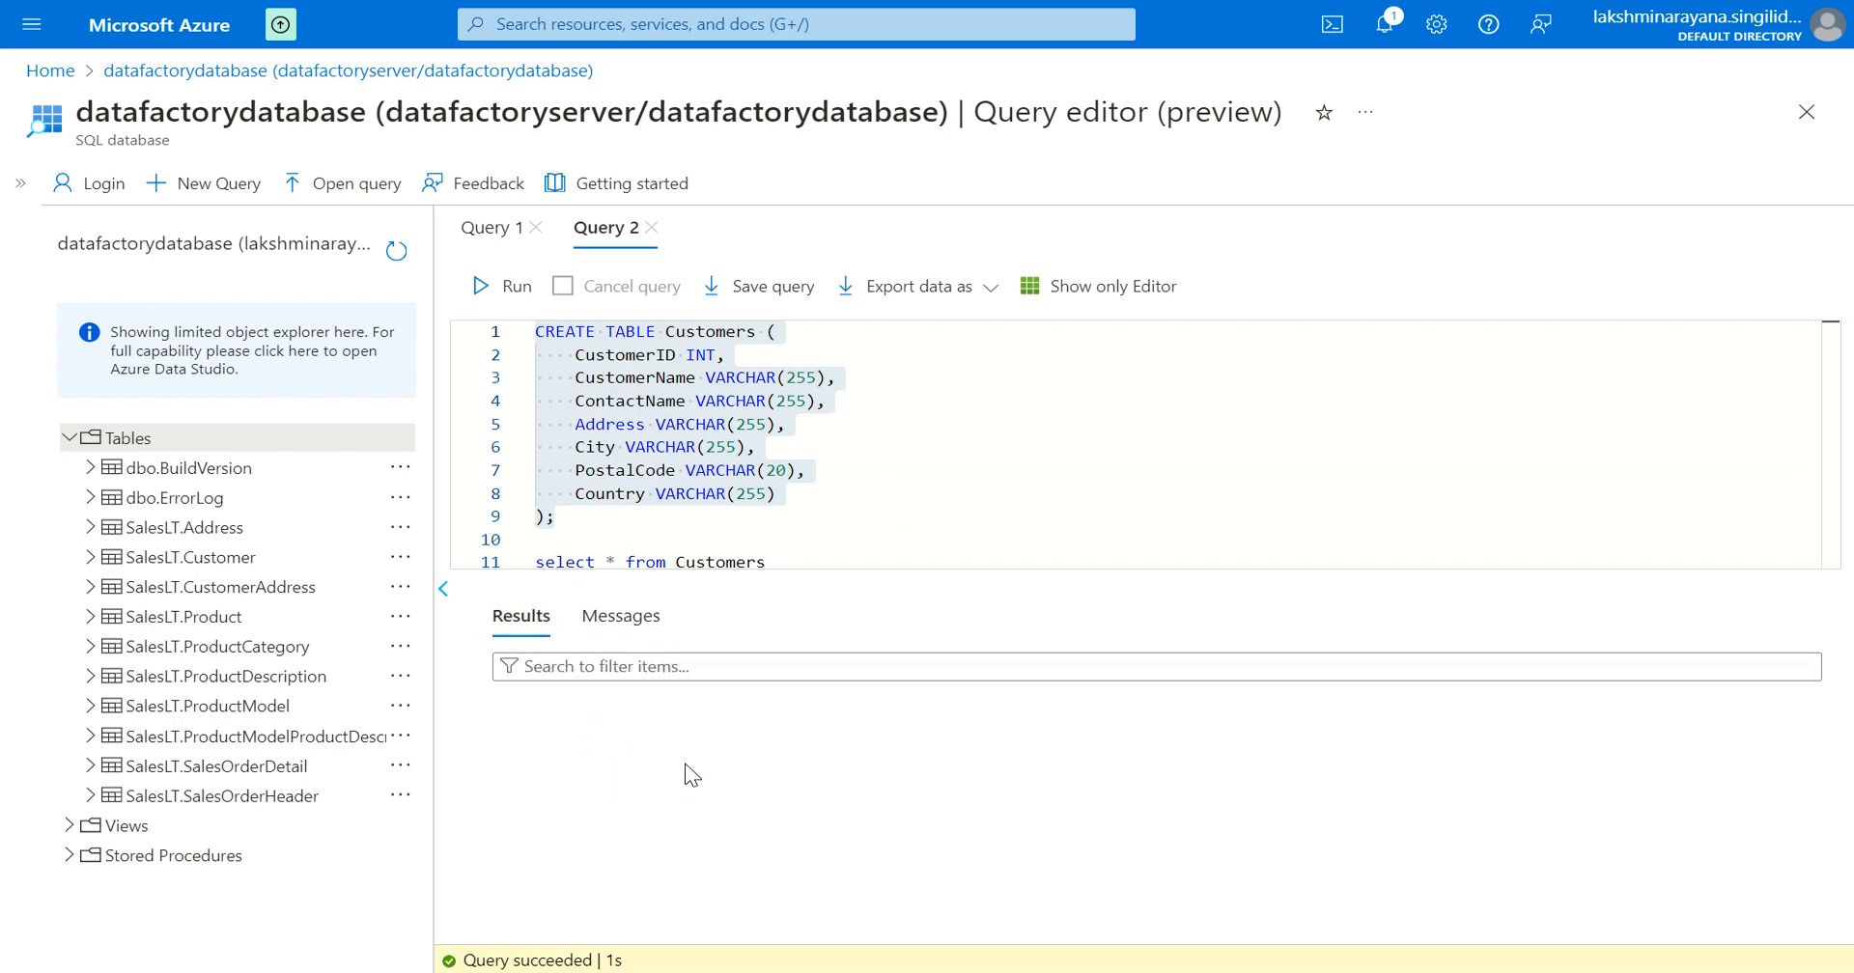
Step: Run 'select * from Customers' and see column headers with no rows
left_click(865, 536)
scroll(864, 536, "down", 1)
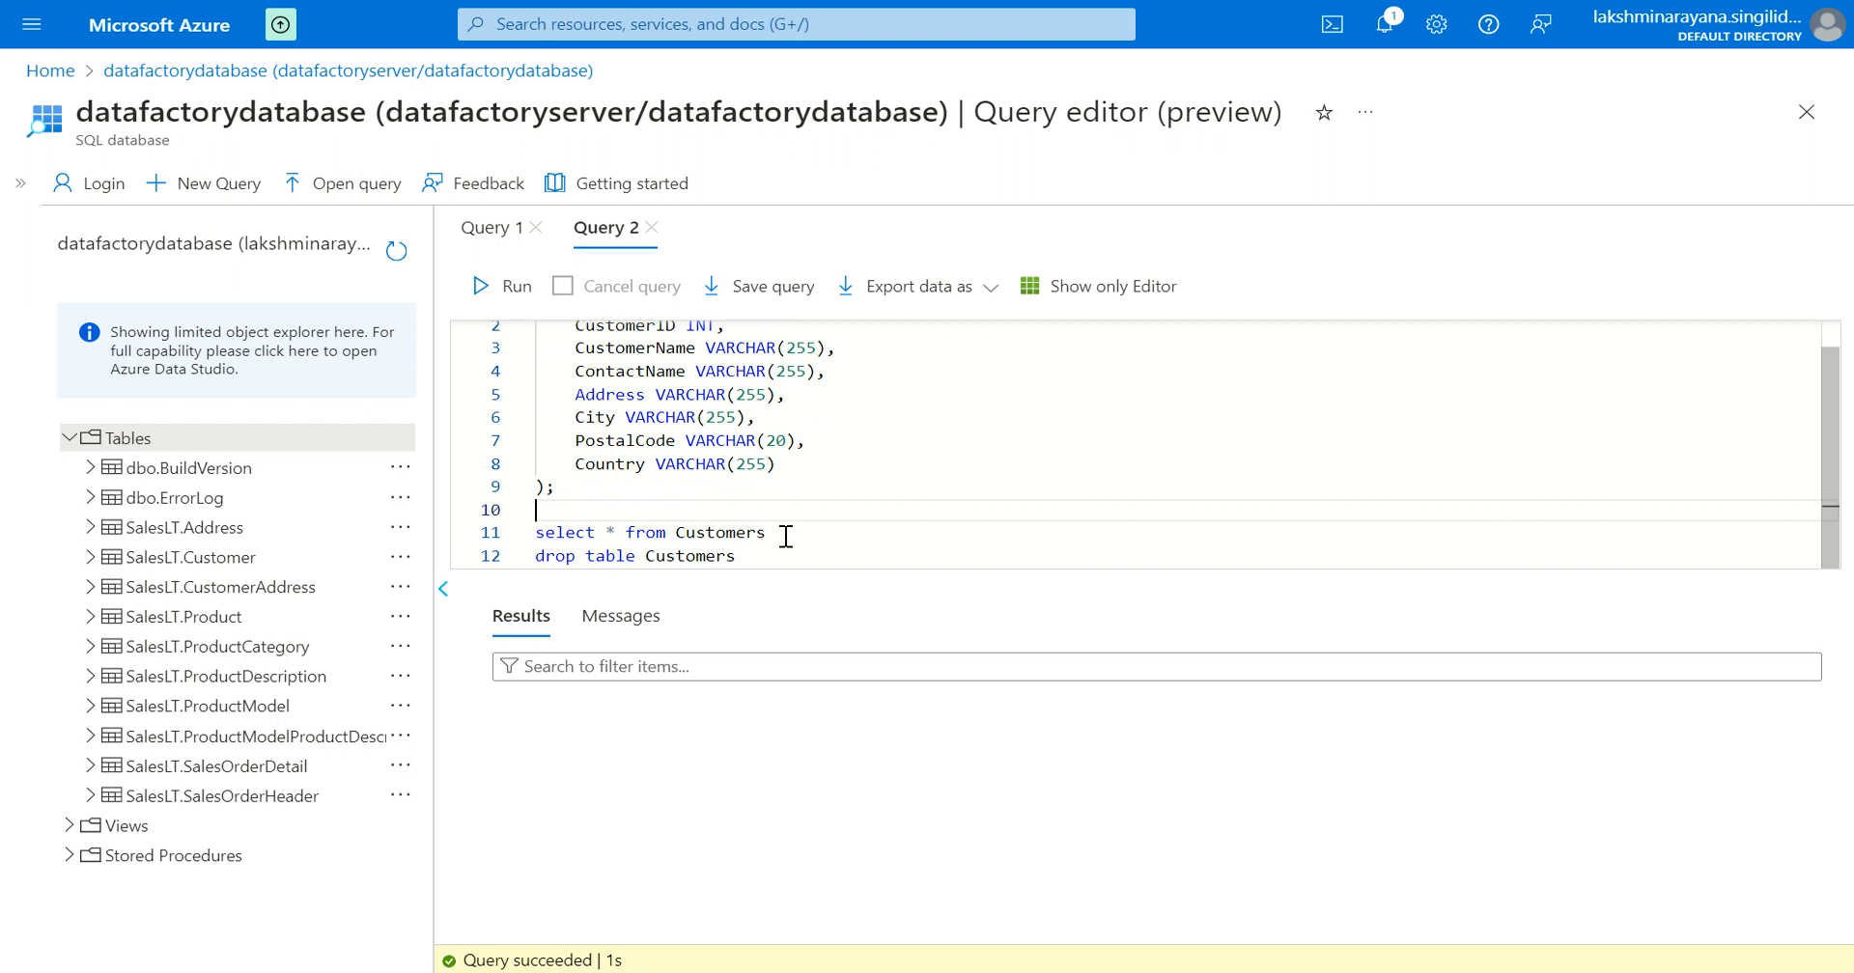
left_click_drag(772, 534, 535, 534)
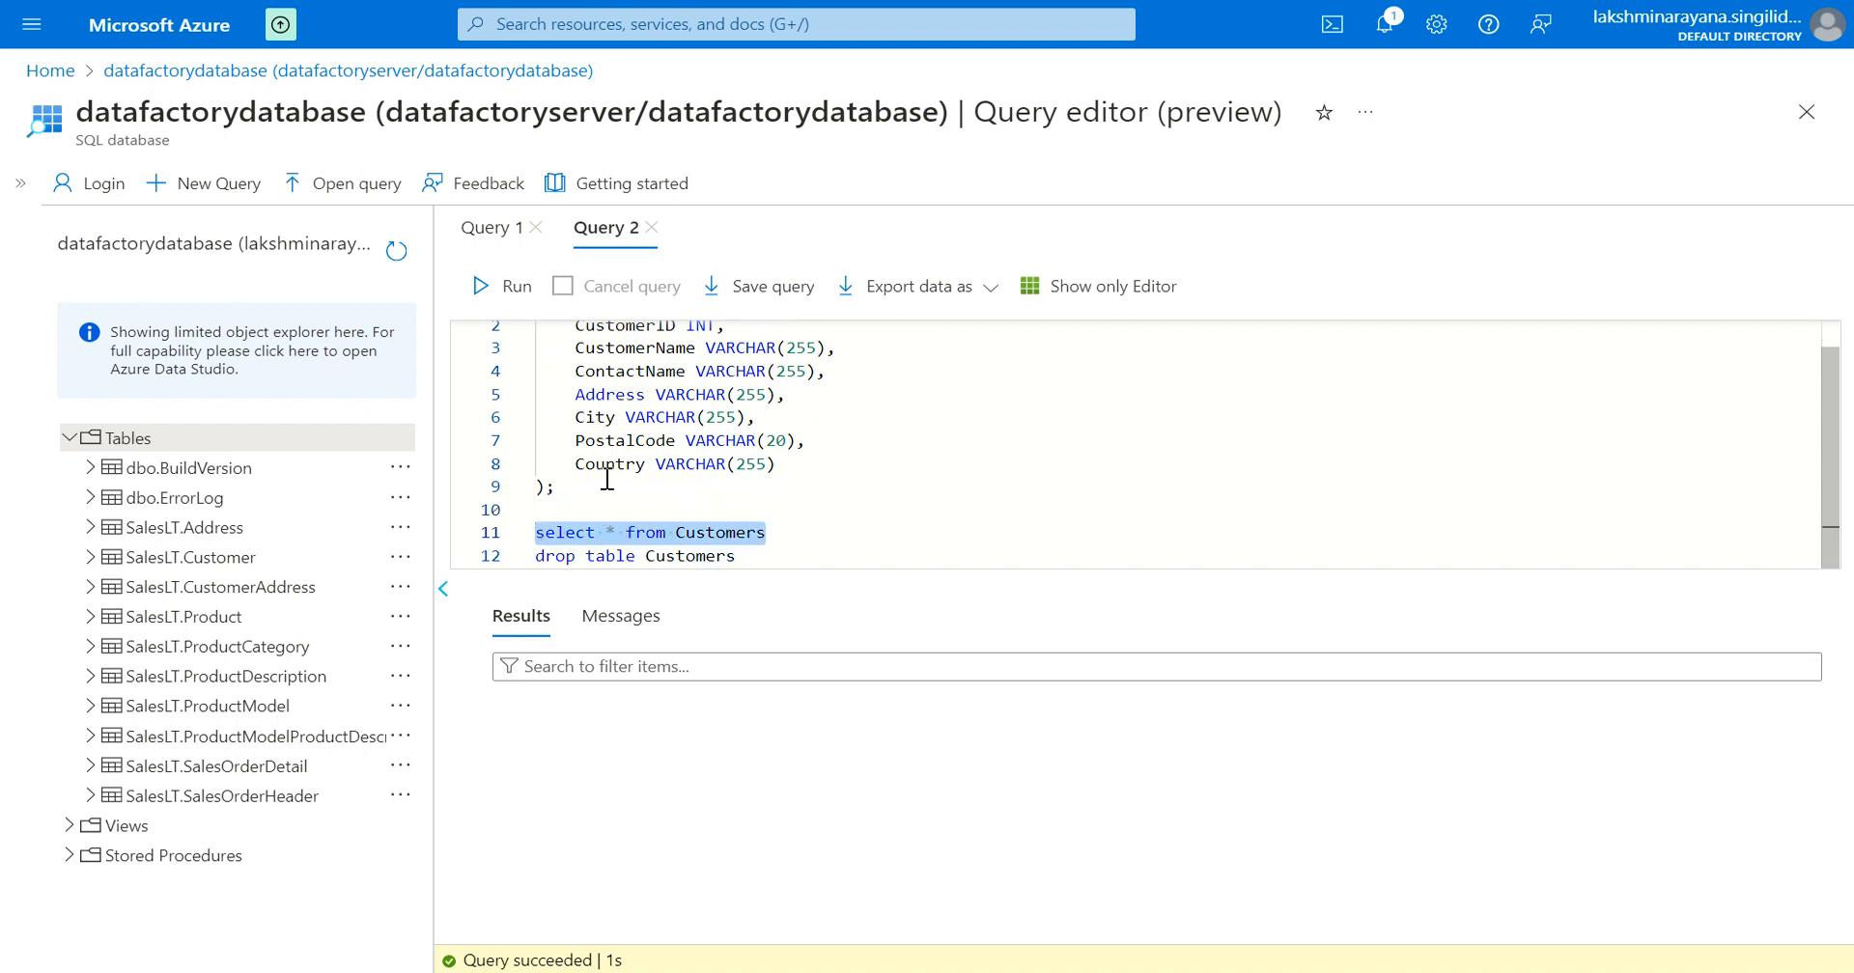
left_click(502, 286)
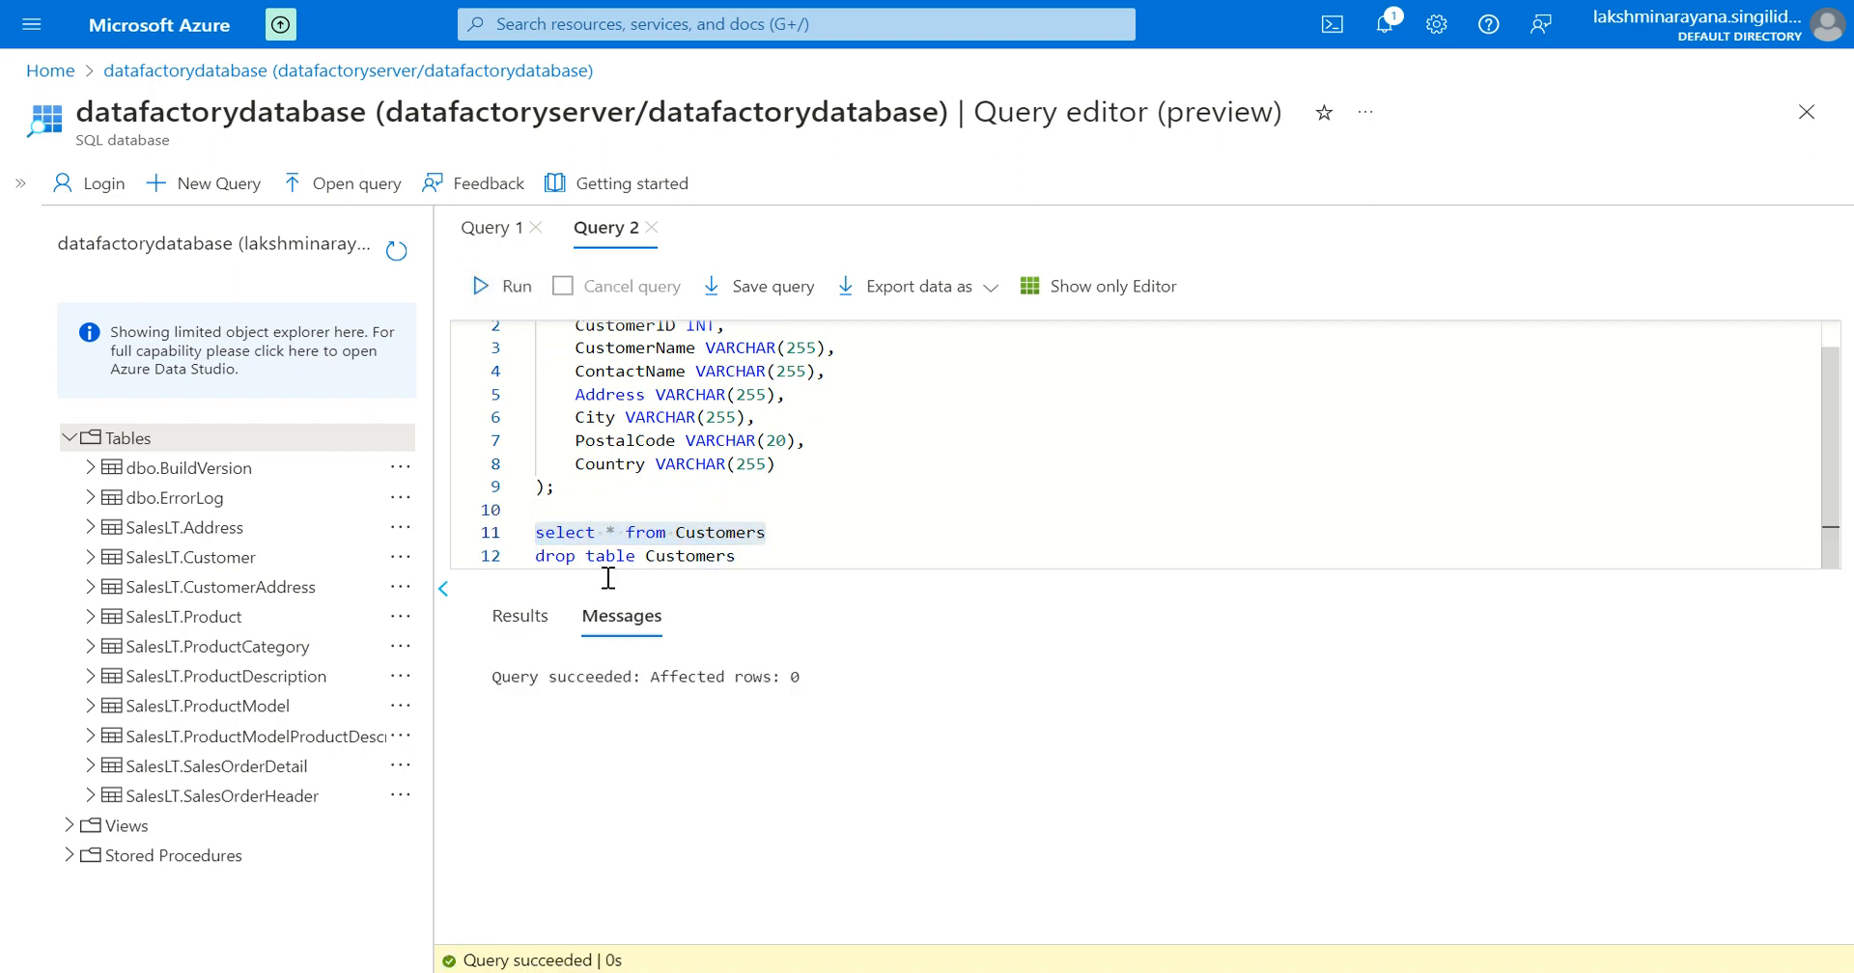
left_click(507, 618)
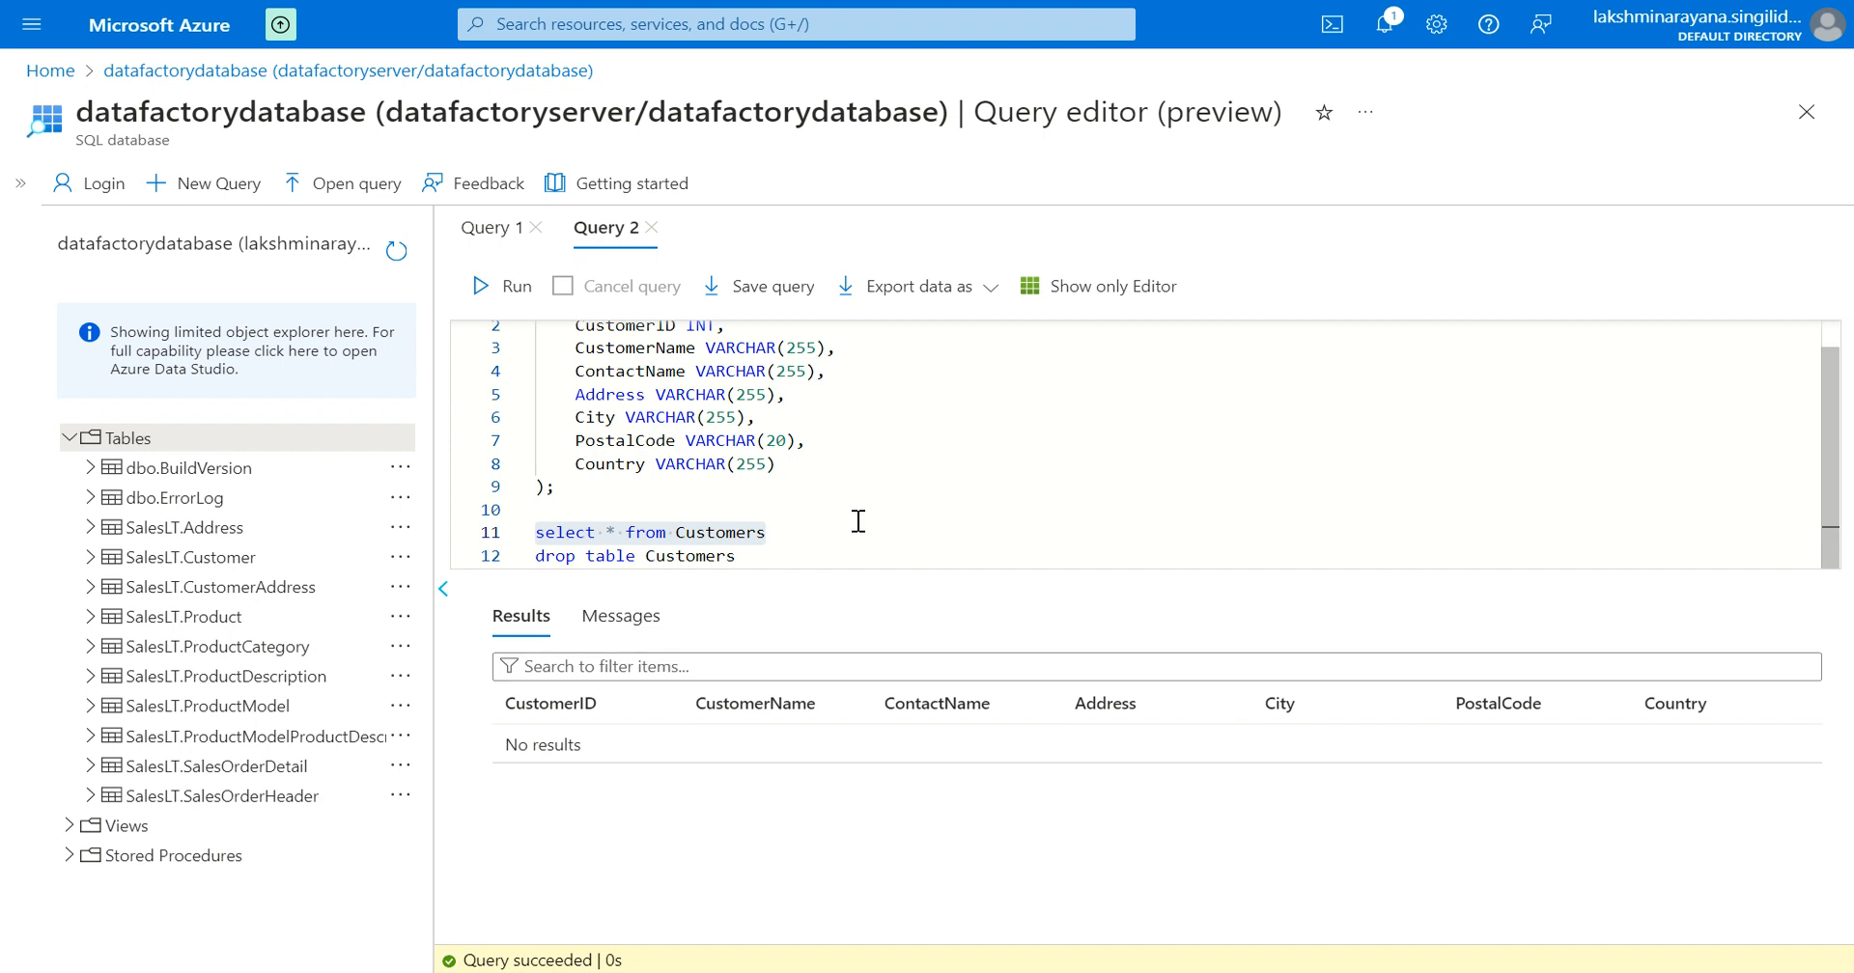
scroll(858, 521, "up", 1)
scroll(857, 521, "down", 1)
Step: Revalidate pipeline1, which still reports 'Table is required for Copy activity'
key("F11")
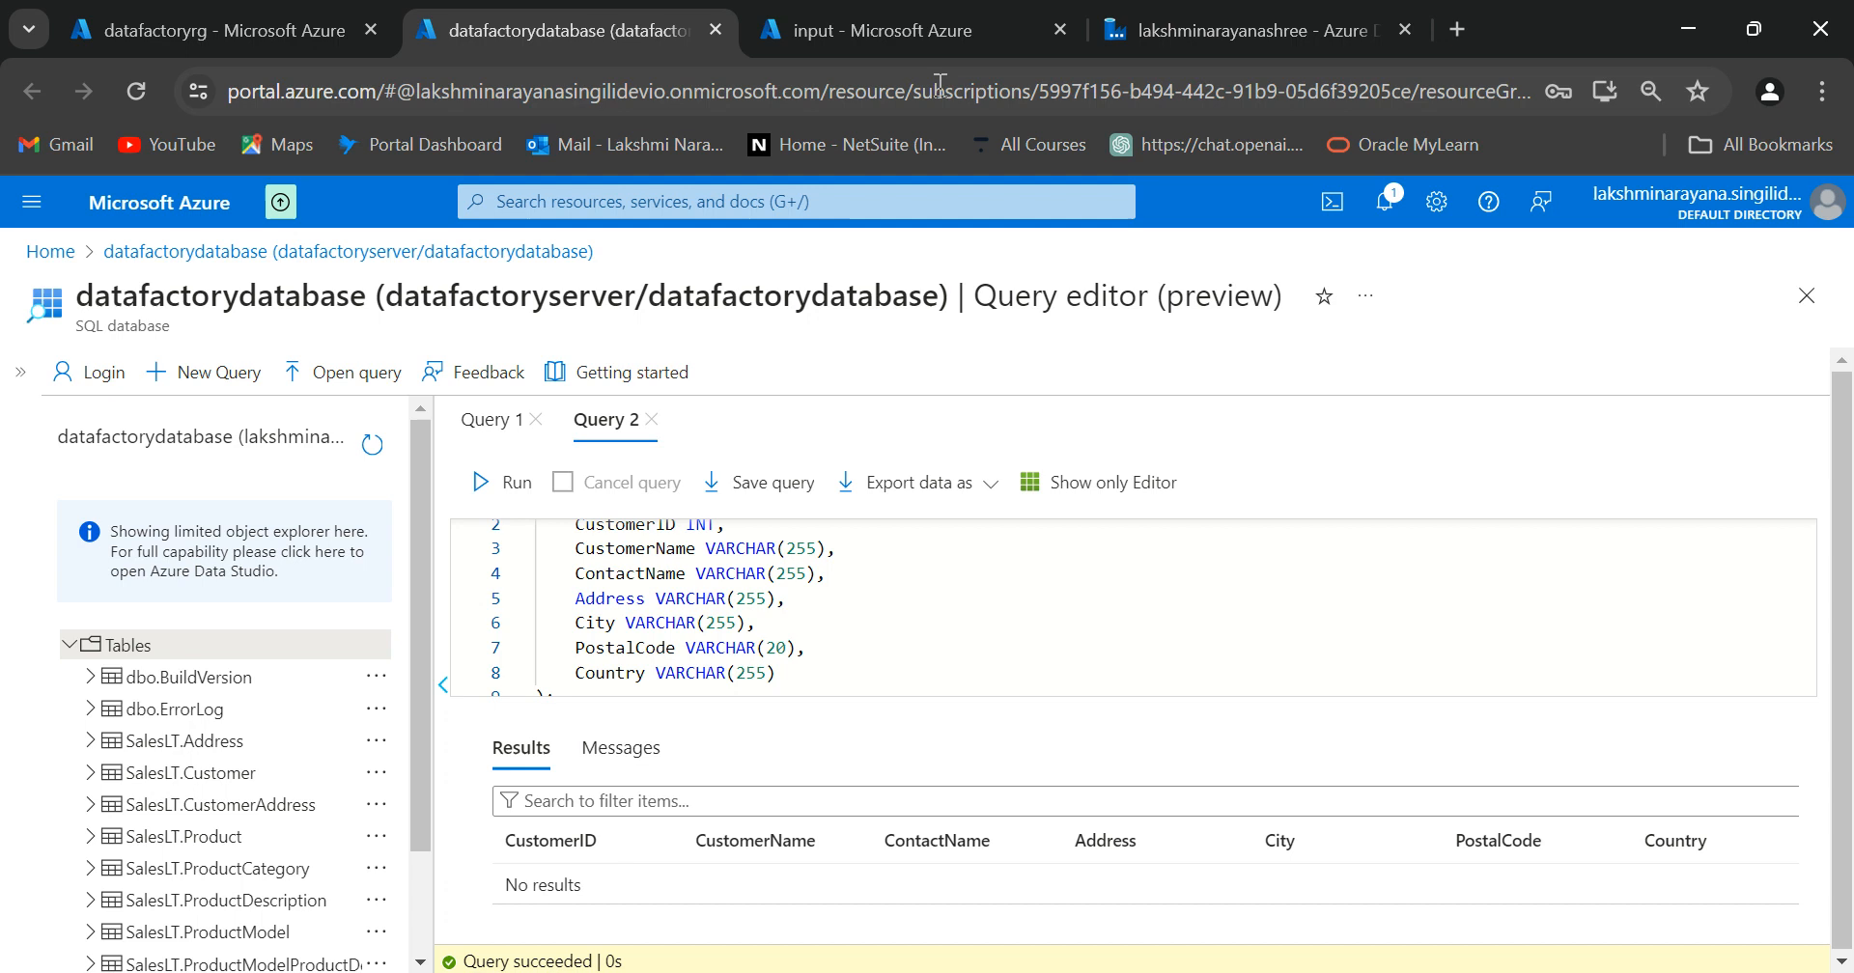
left_click(1209, 21)
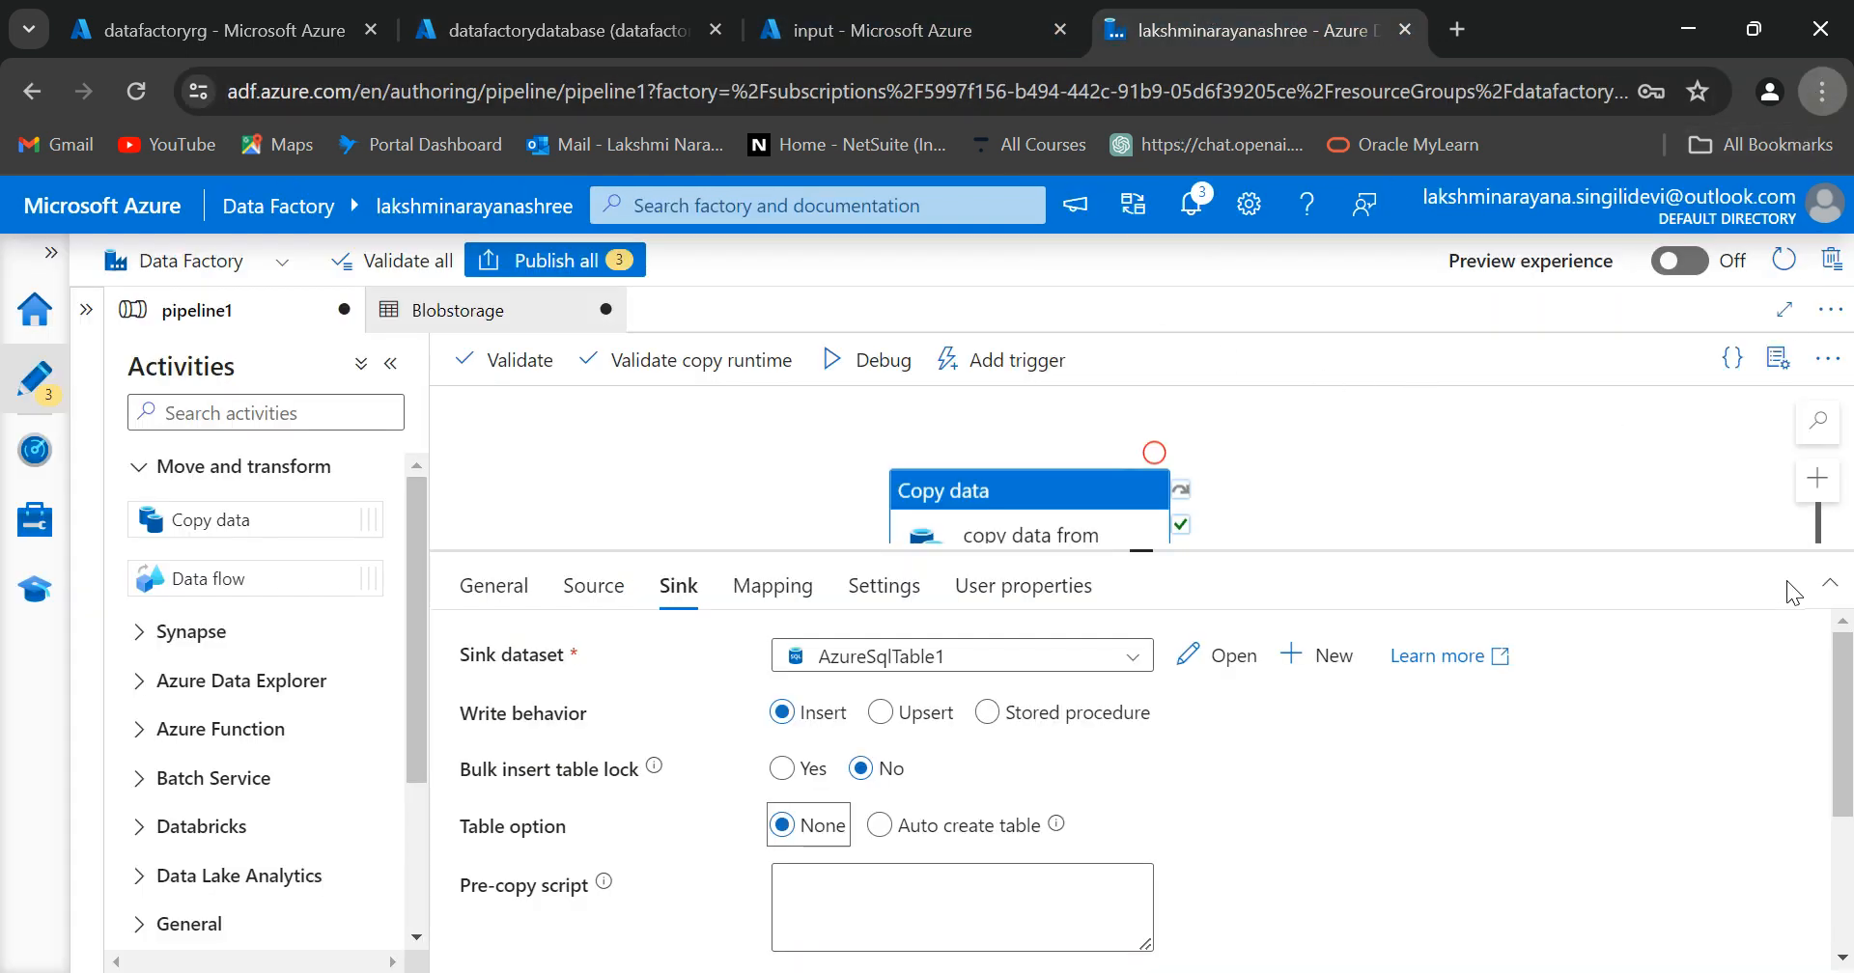
key("F11")
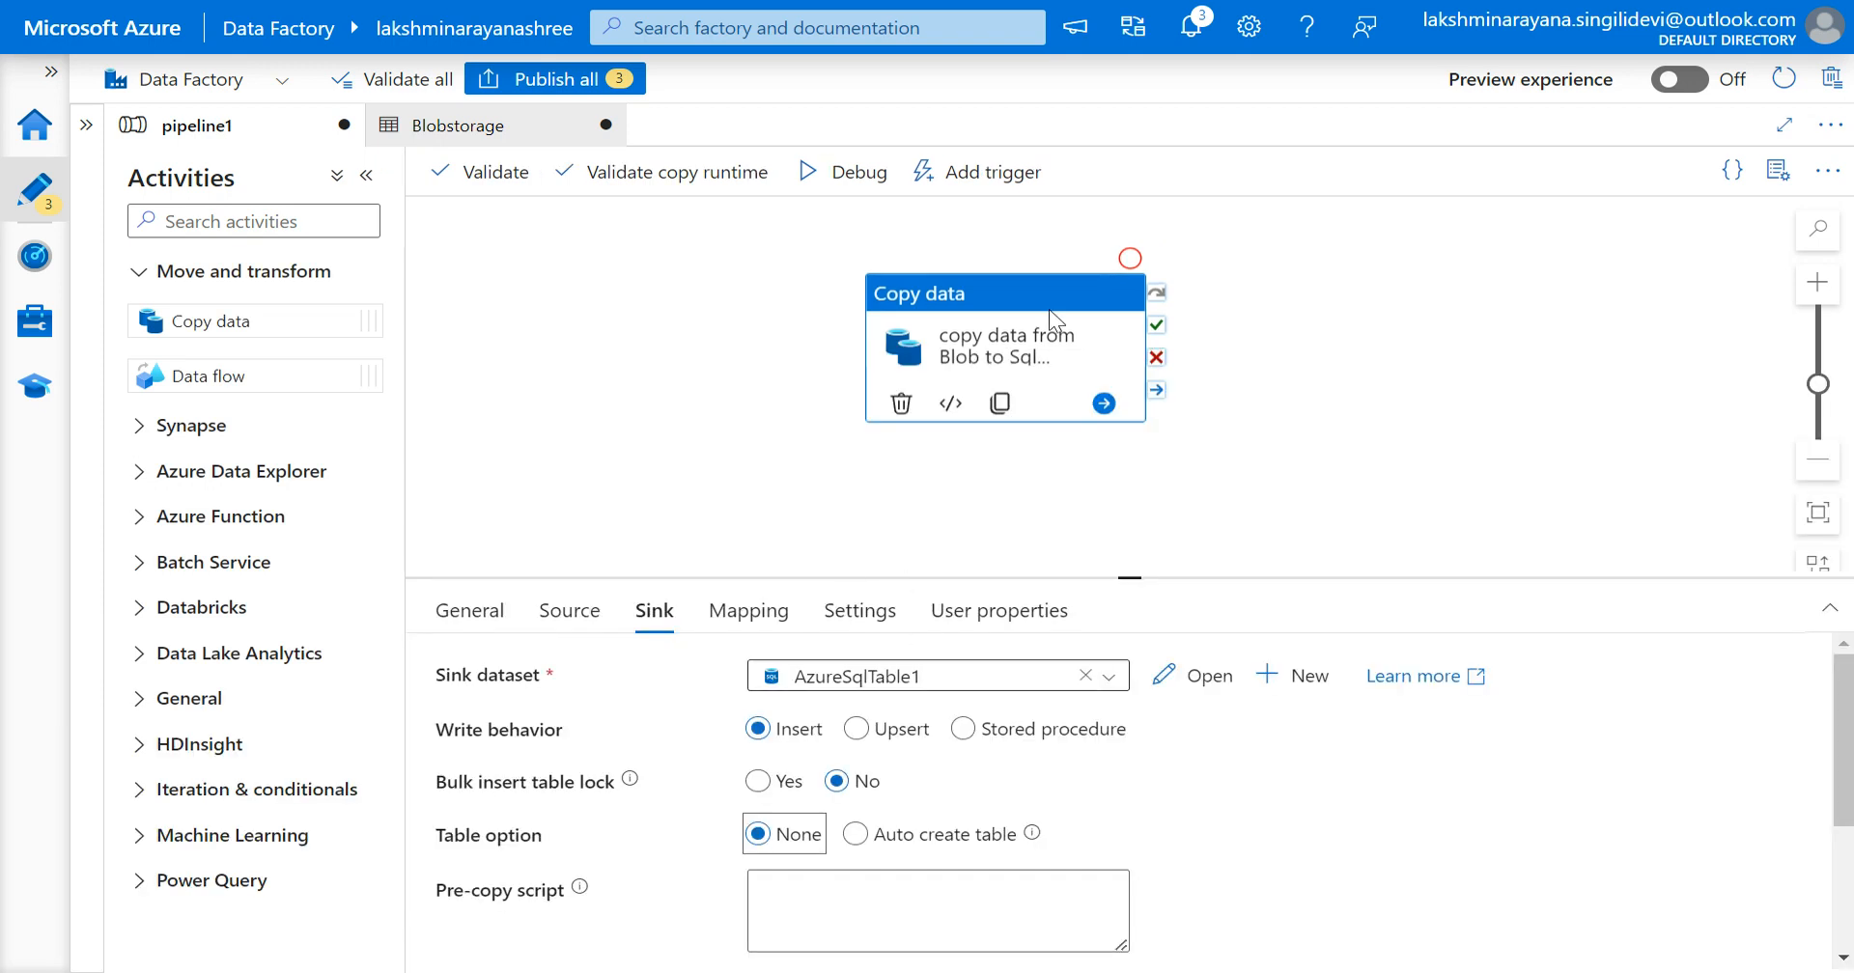
left_click(483, 172)
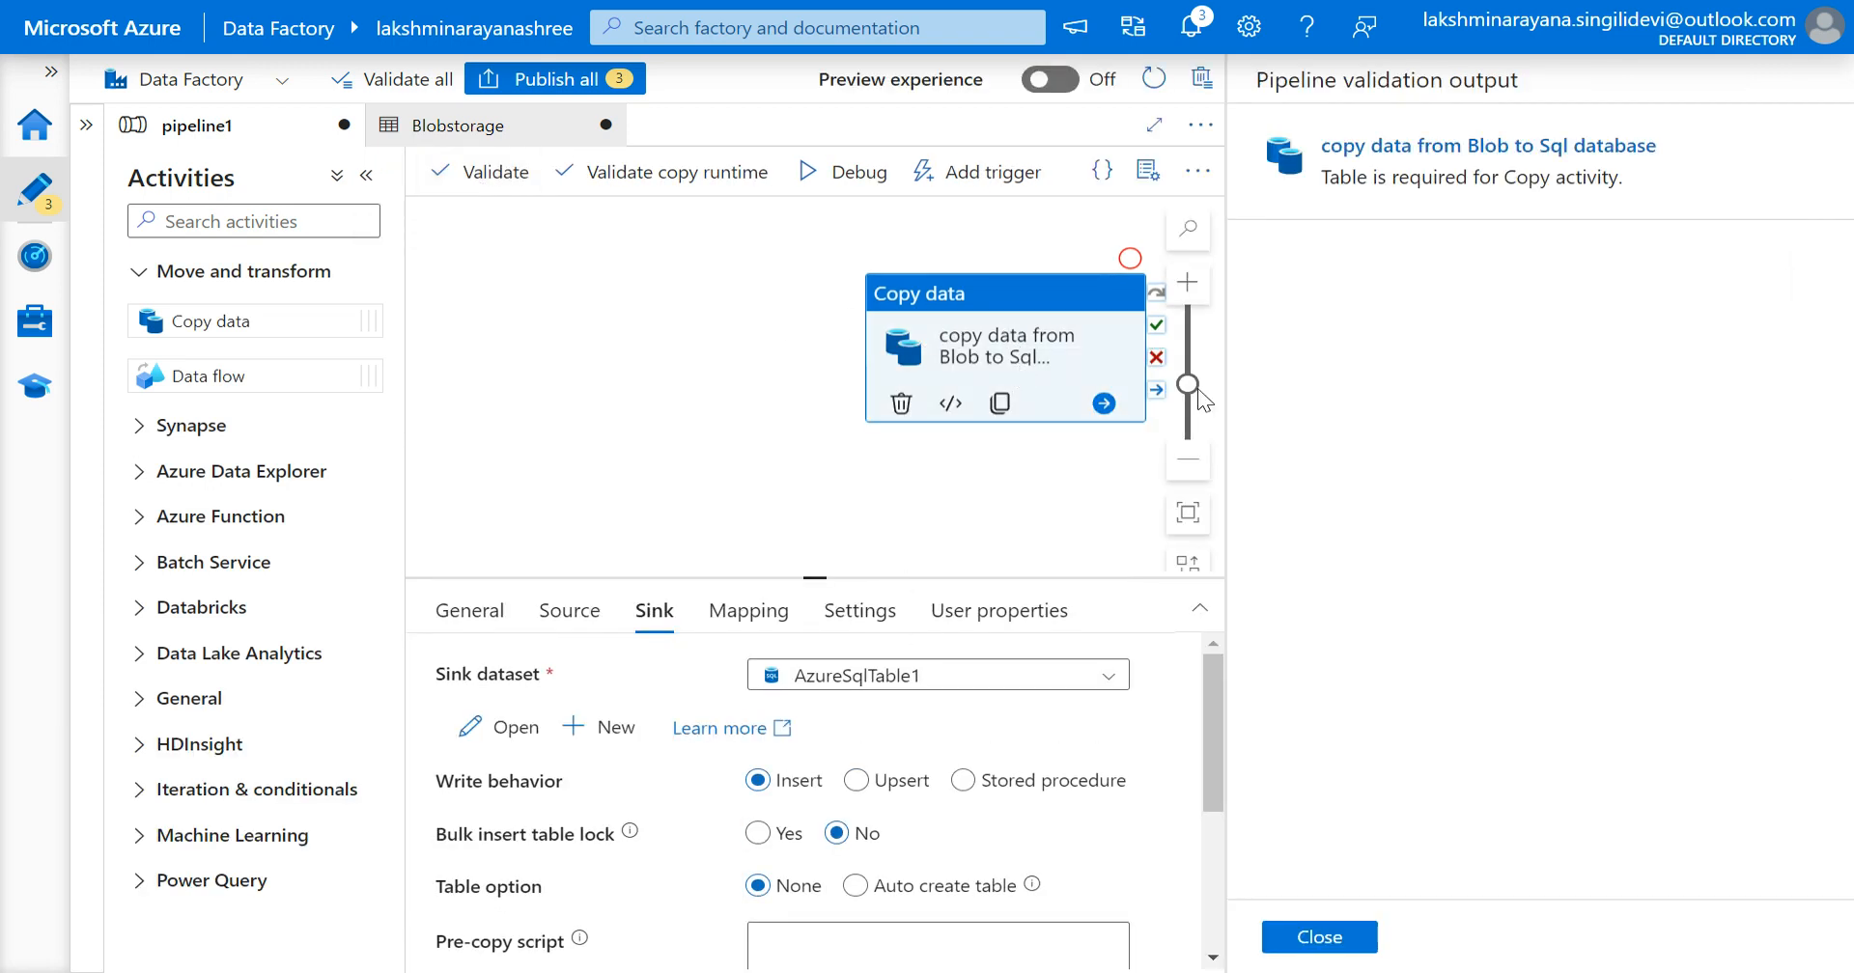
left_click(1337, 952)
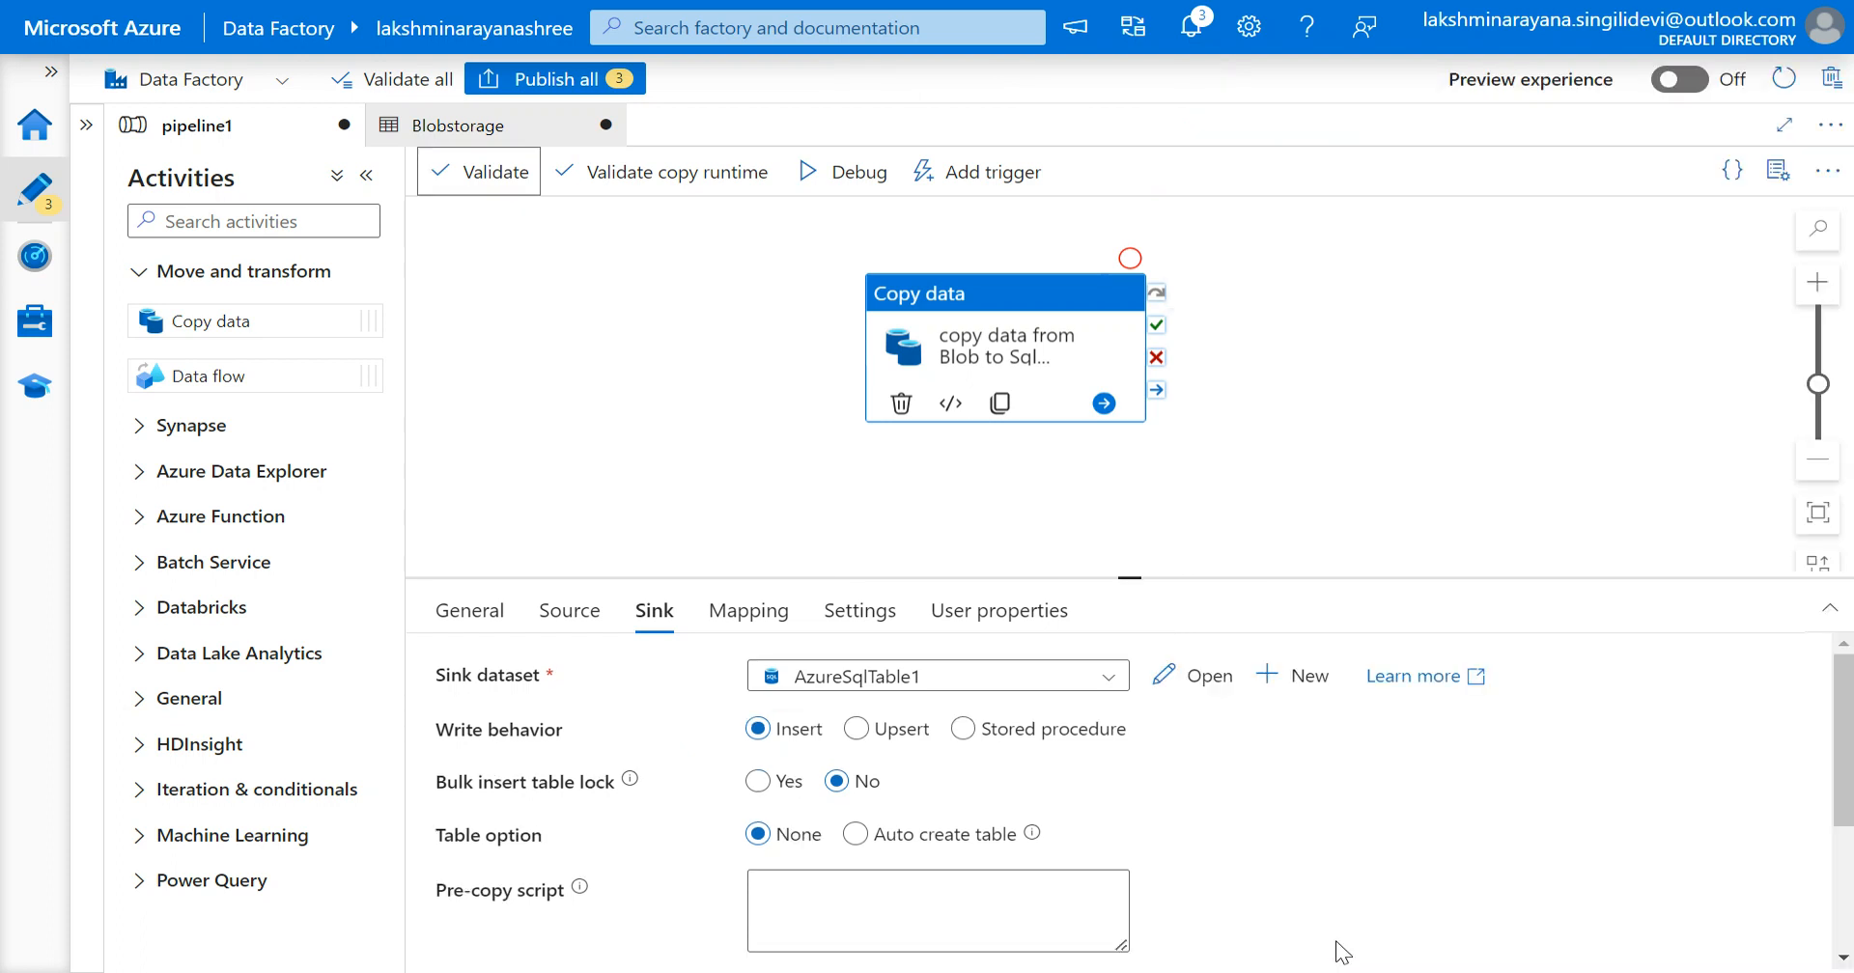
left_click(1157, 688)
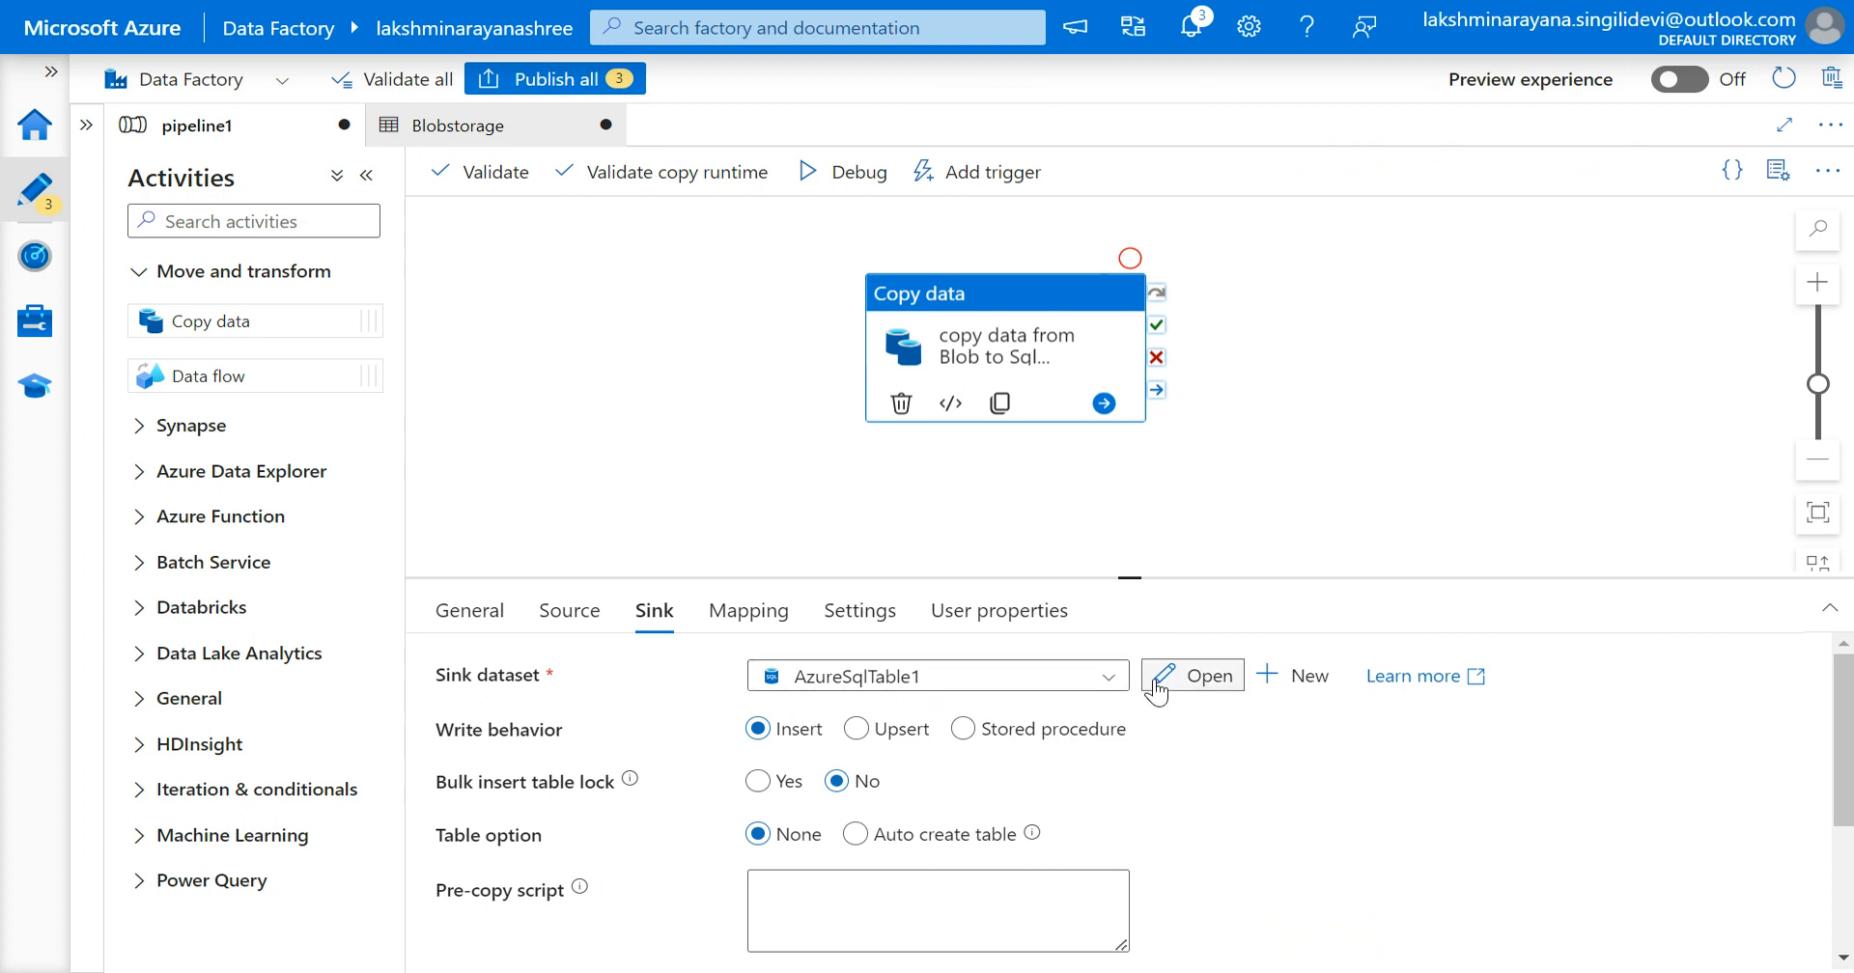
Step: Point the AzureSqlTable1 dataset at the dbo.Customers table
left_click(715, 609)
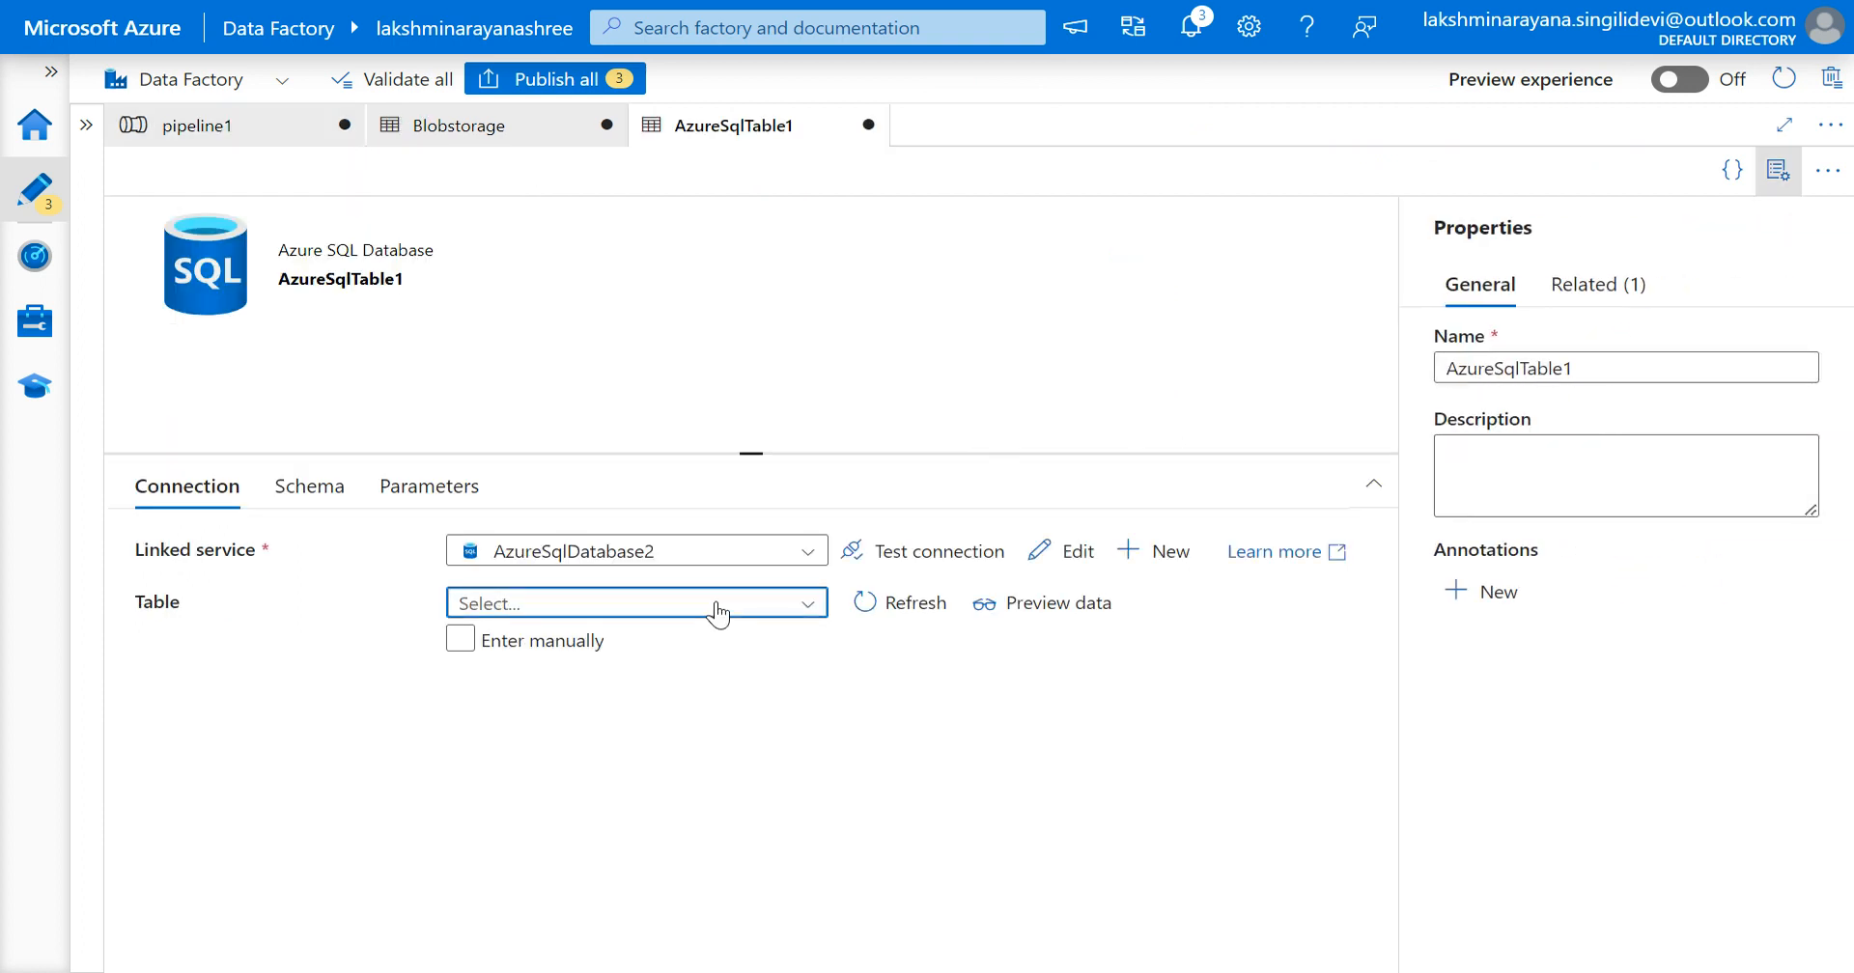
left_click_drag(821, 739, 845, 951)
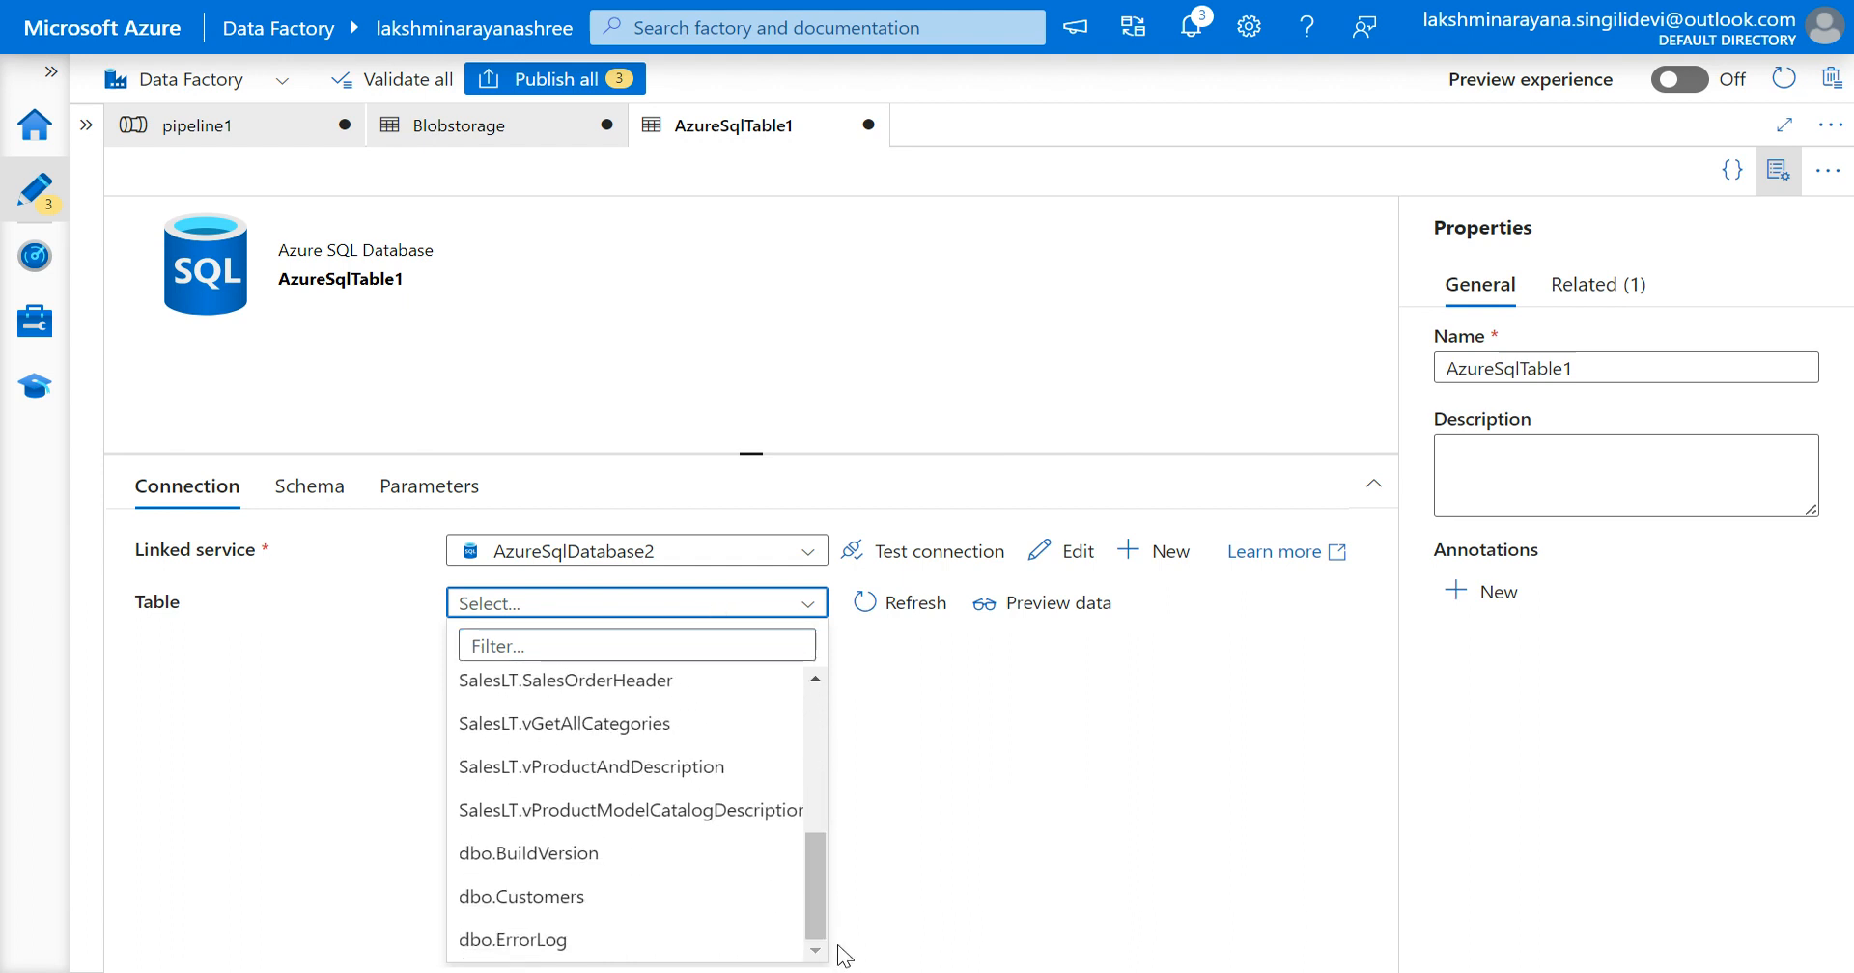
left_click(500, 904)
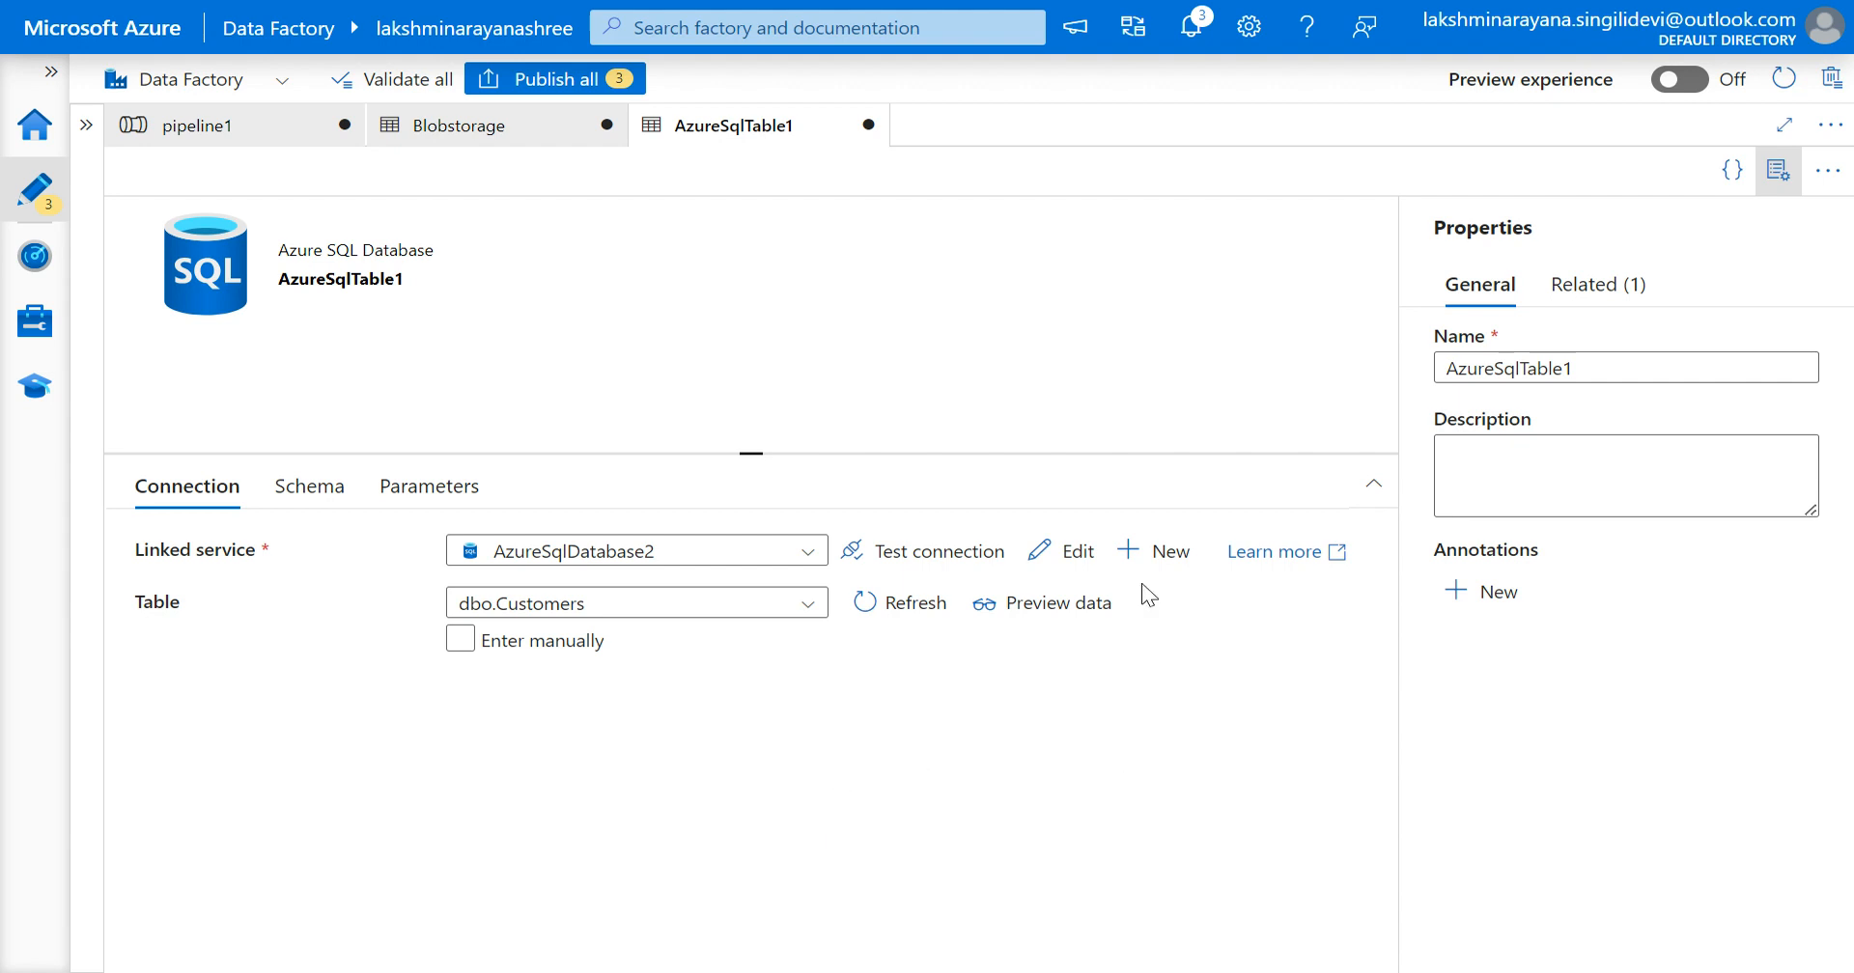
Step: Revalidate pipeline1, which now passes with no errors
left_click(196, 126)
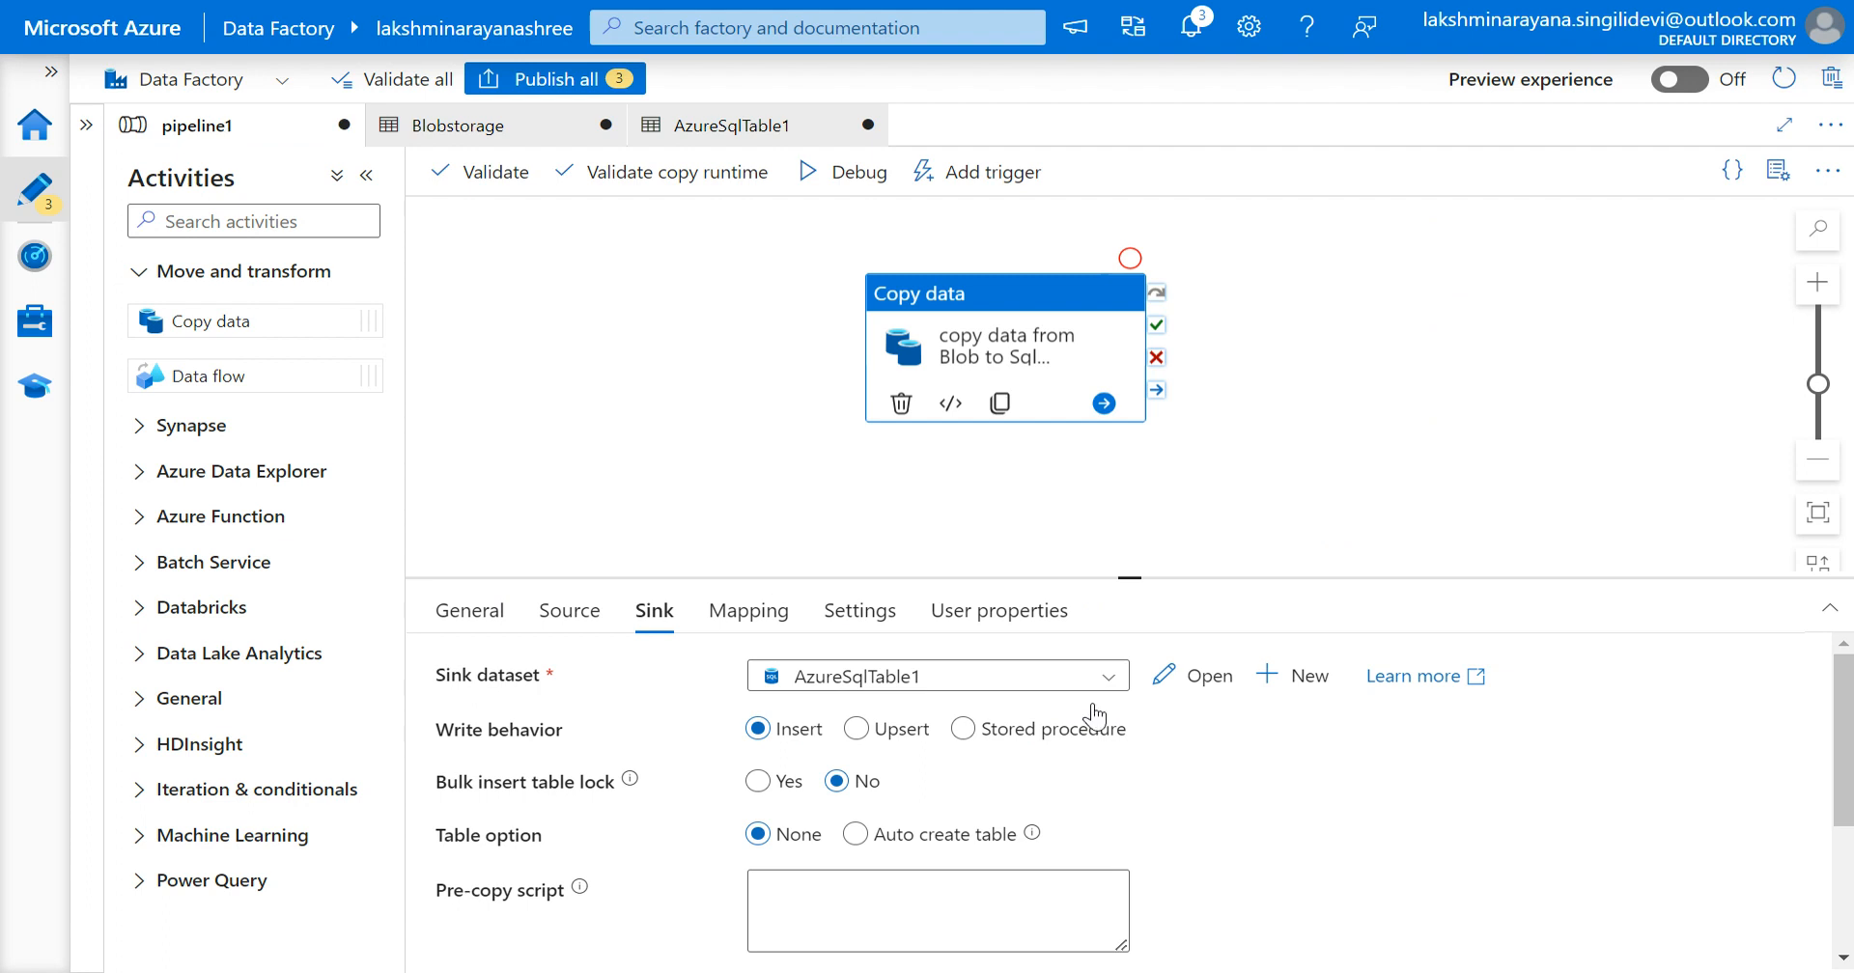
scroll(1176, 817, "down", 3)
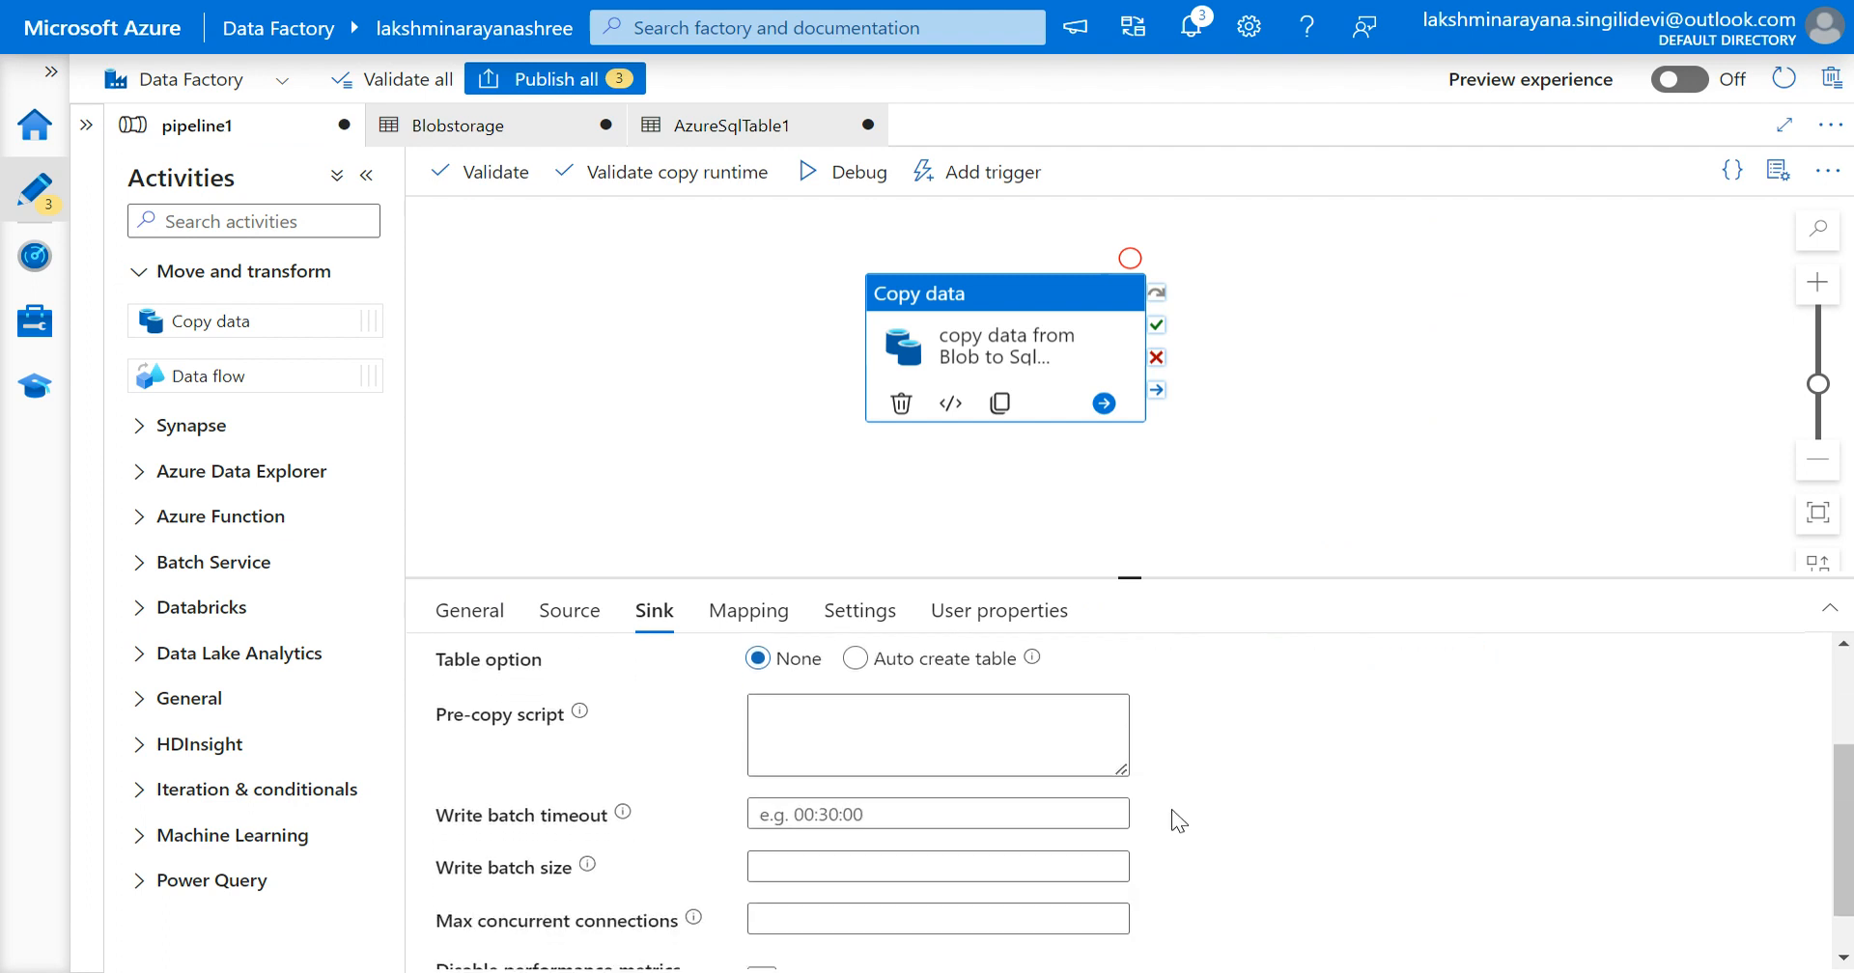
scroll(1176, 816, "up", 3)
left_click(487, 172)
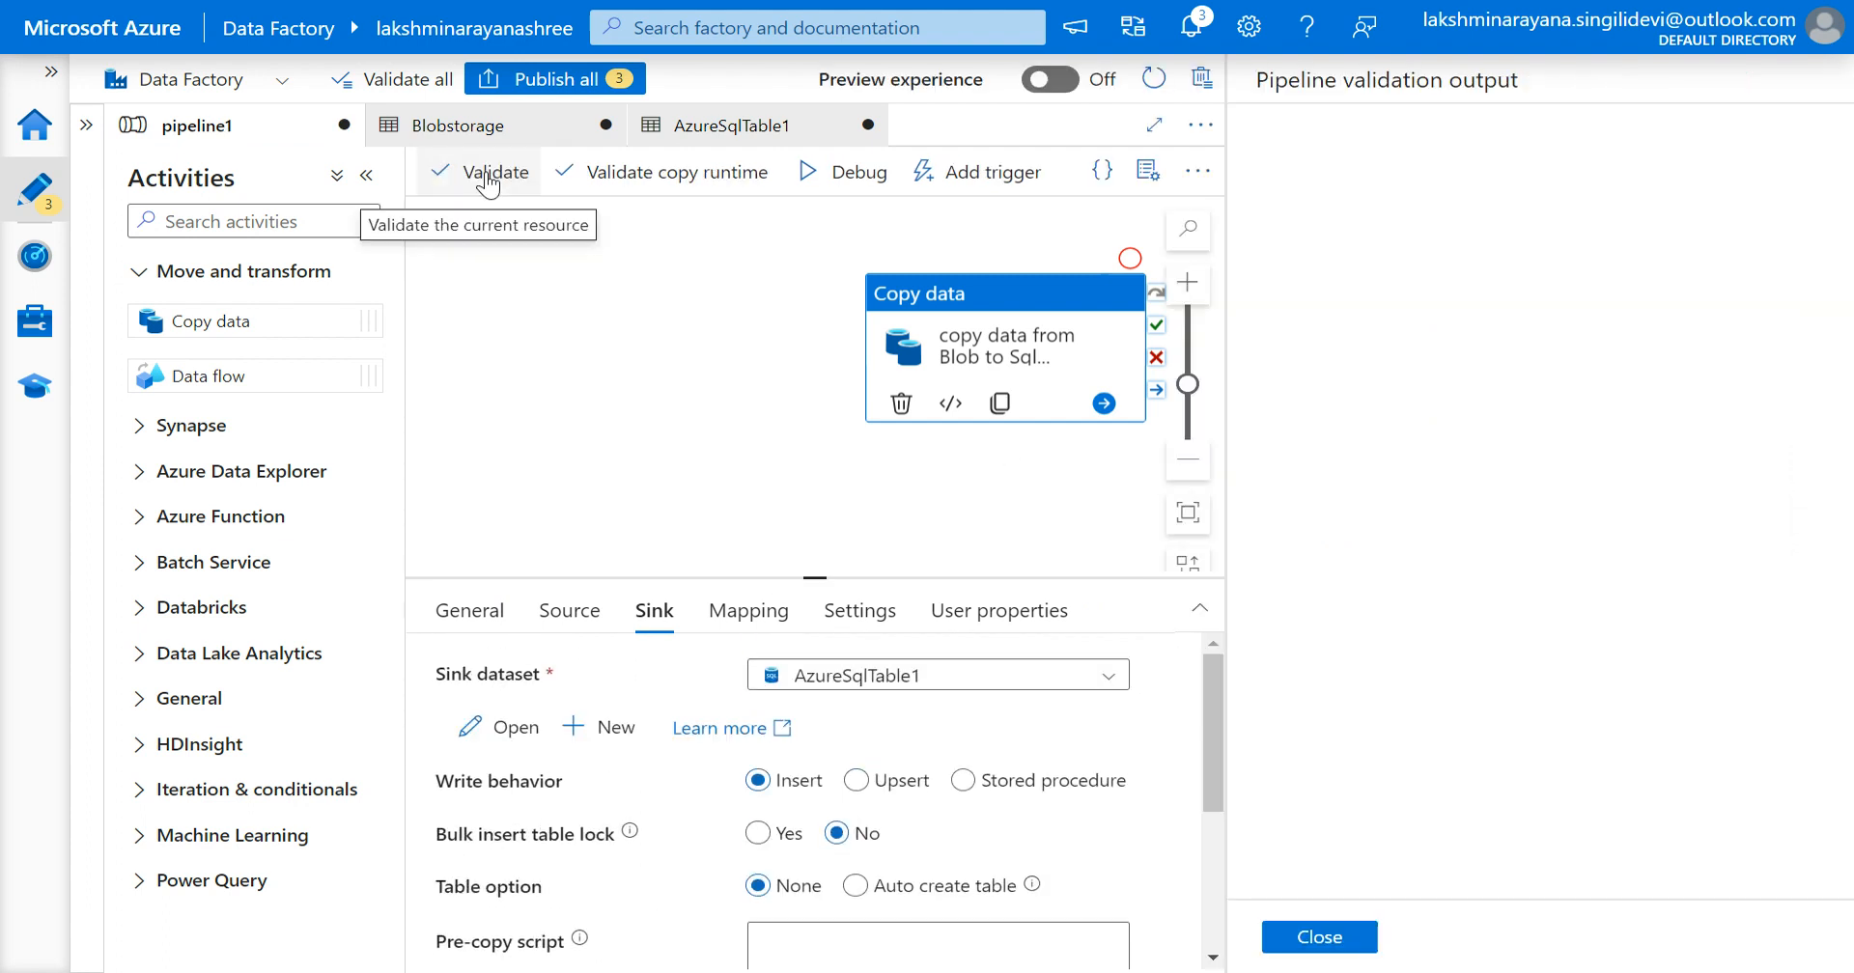
left_click(1315, 938)
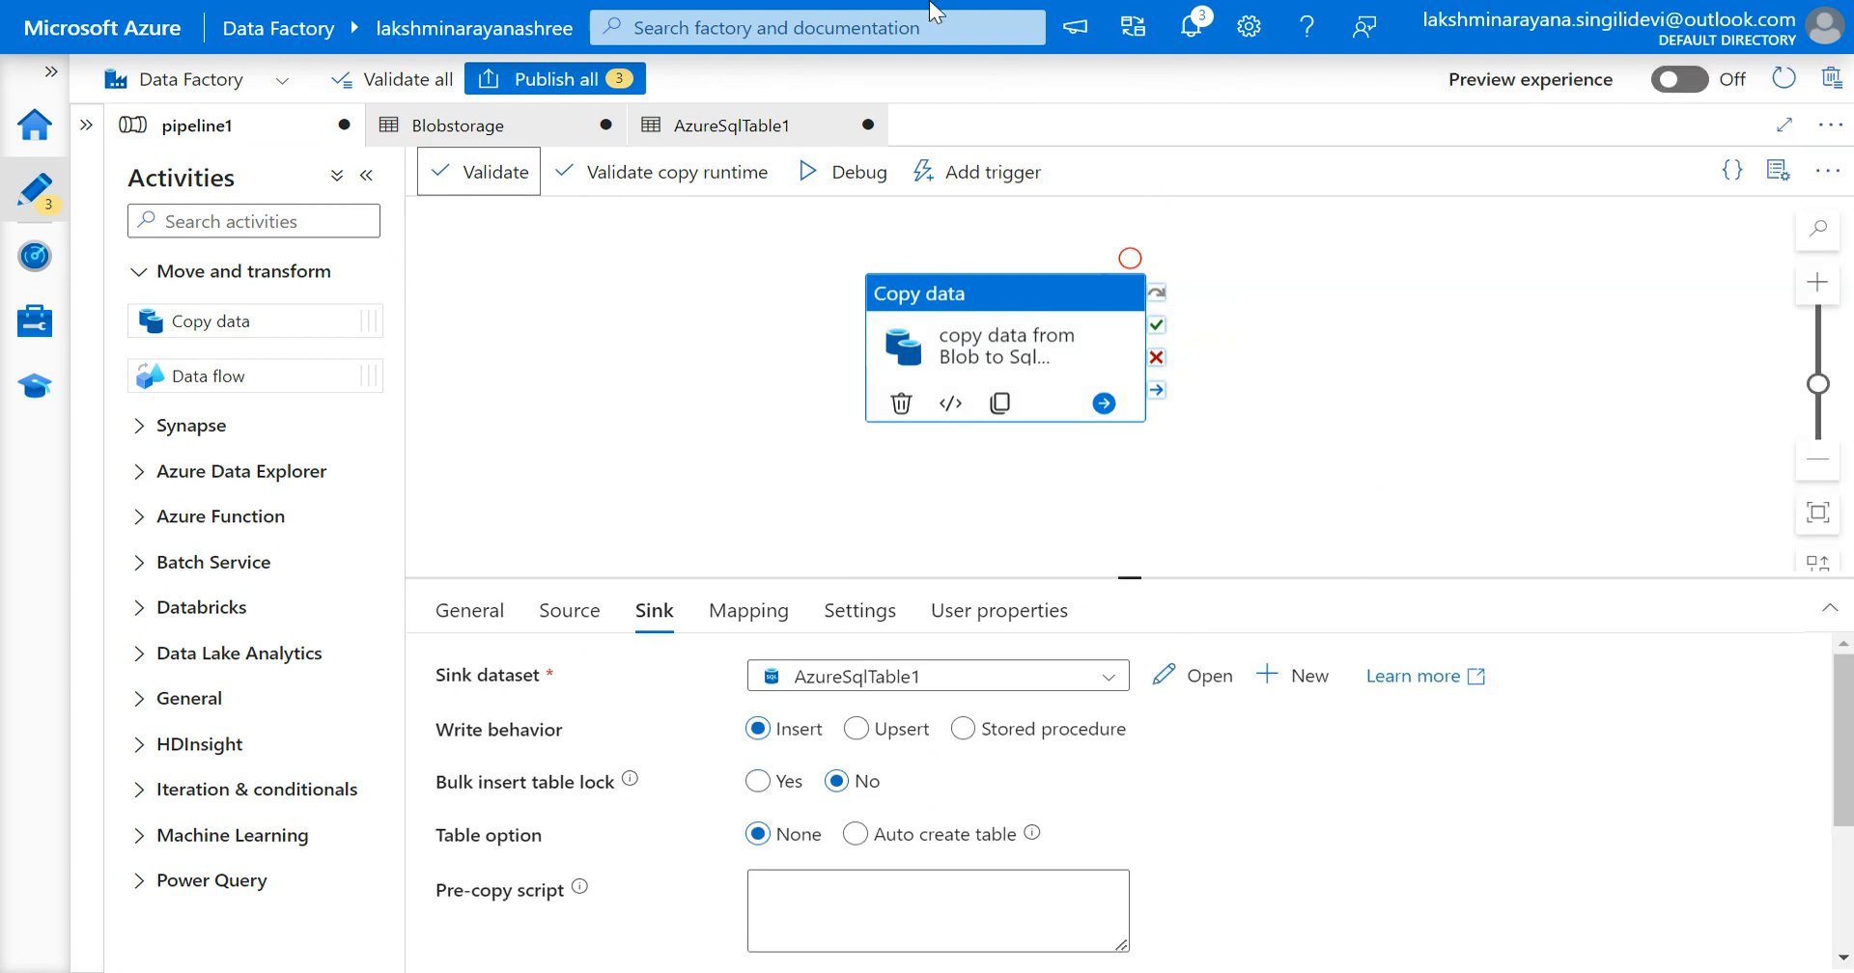
key("F11")
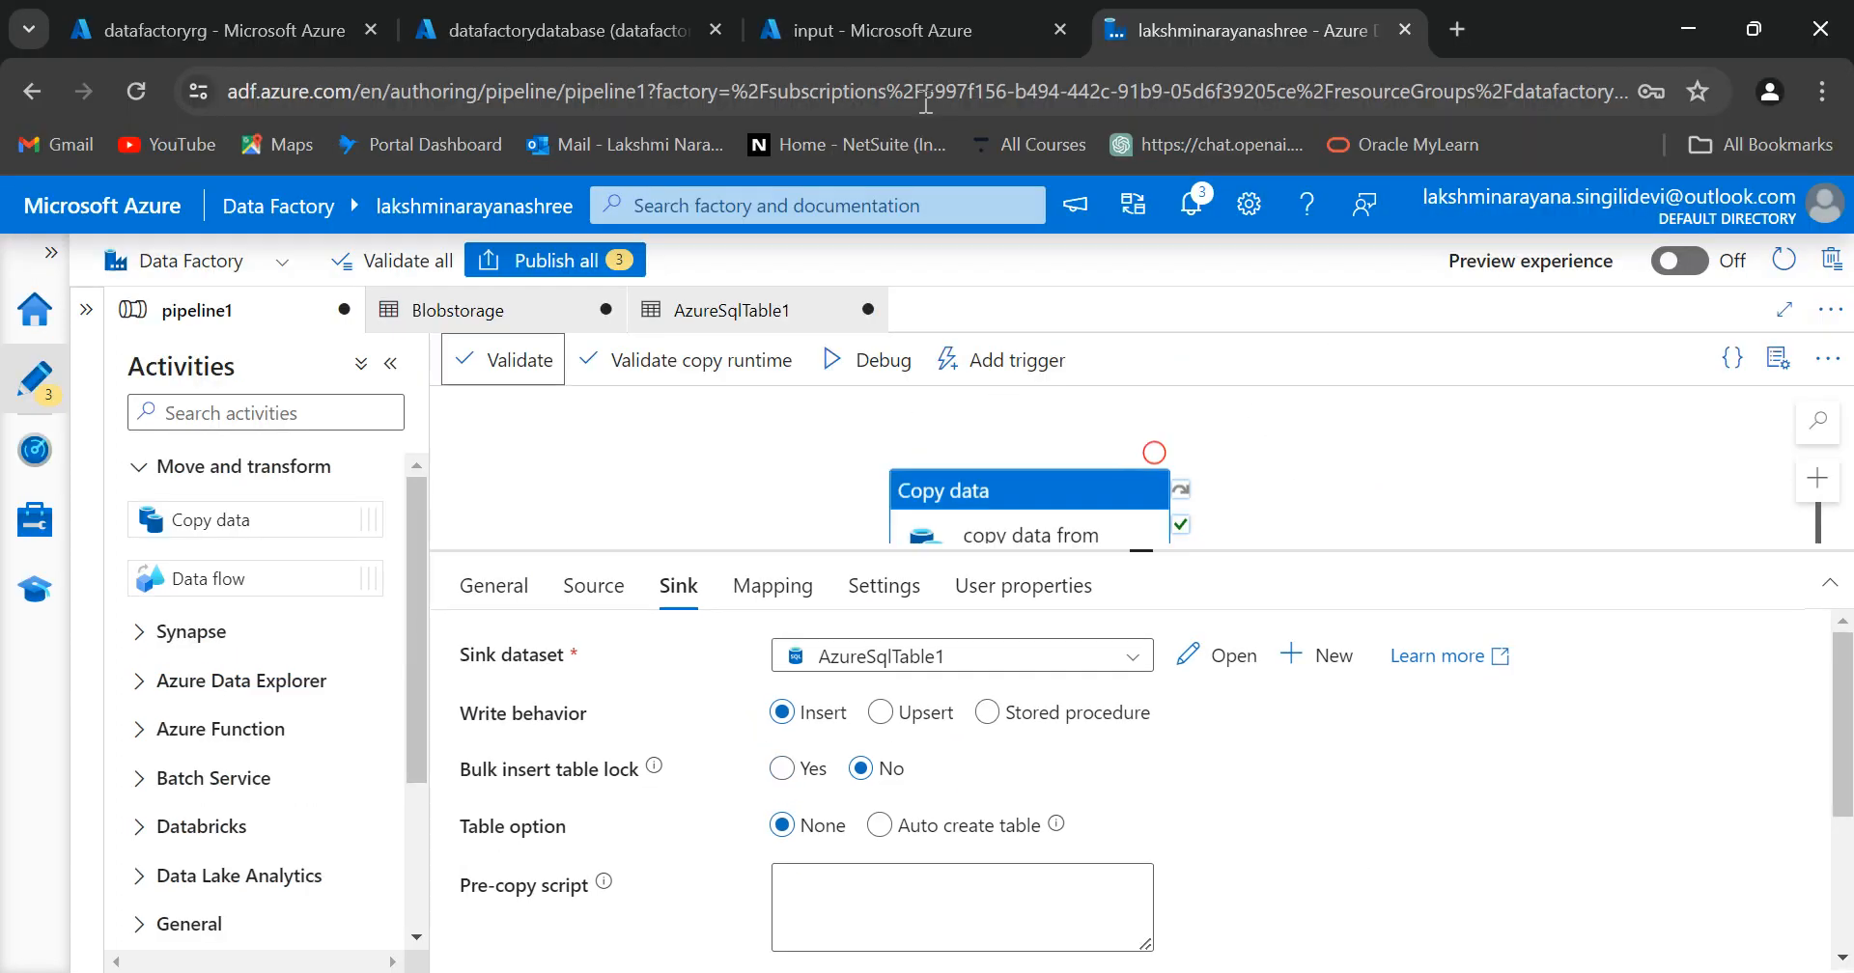
Step: Rerun 'select * from Customers' in the Query editor; it returns no rows
key("ctrl+2")
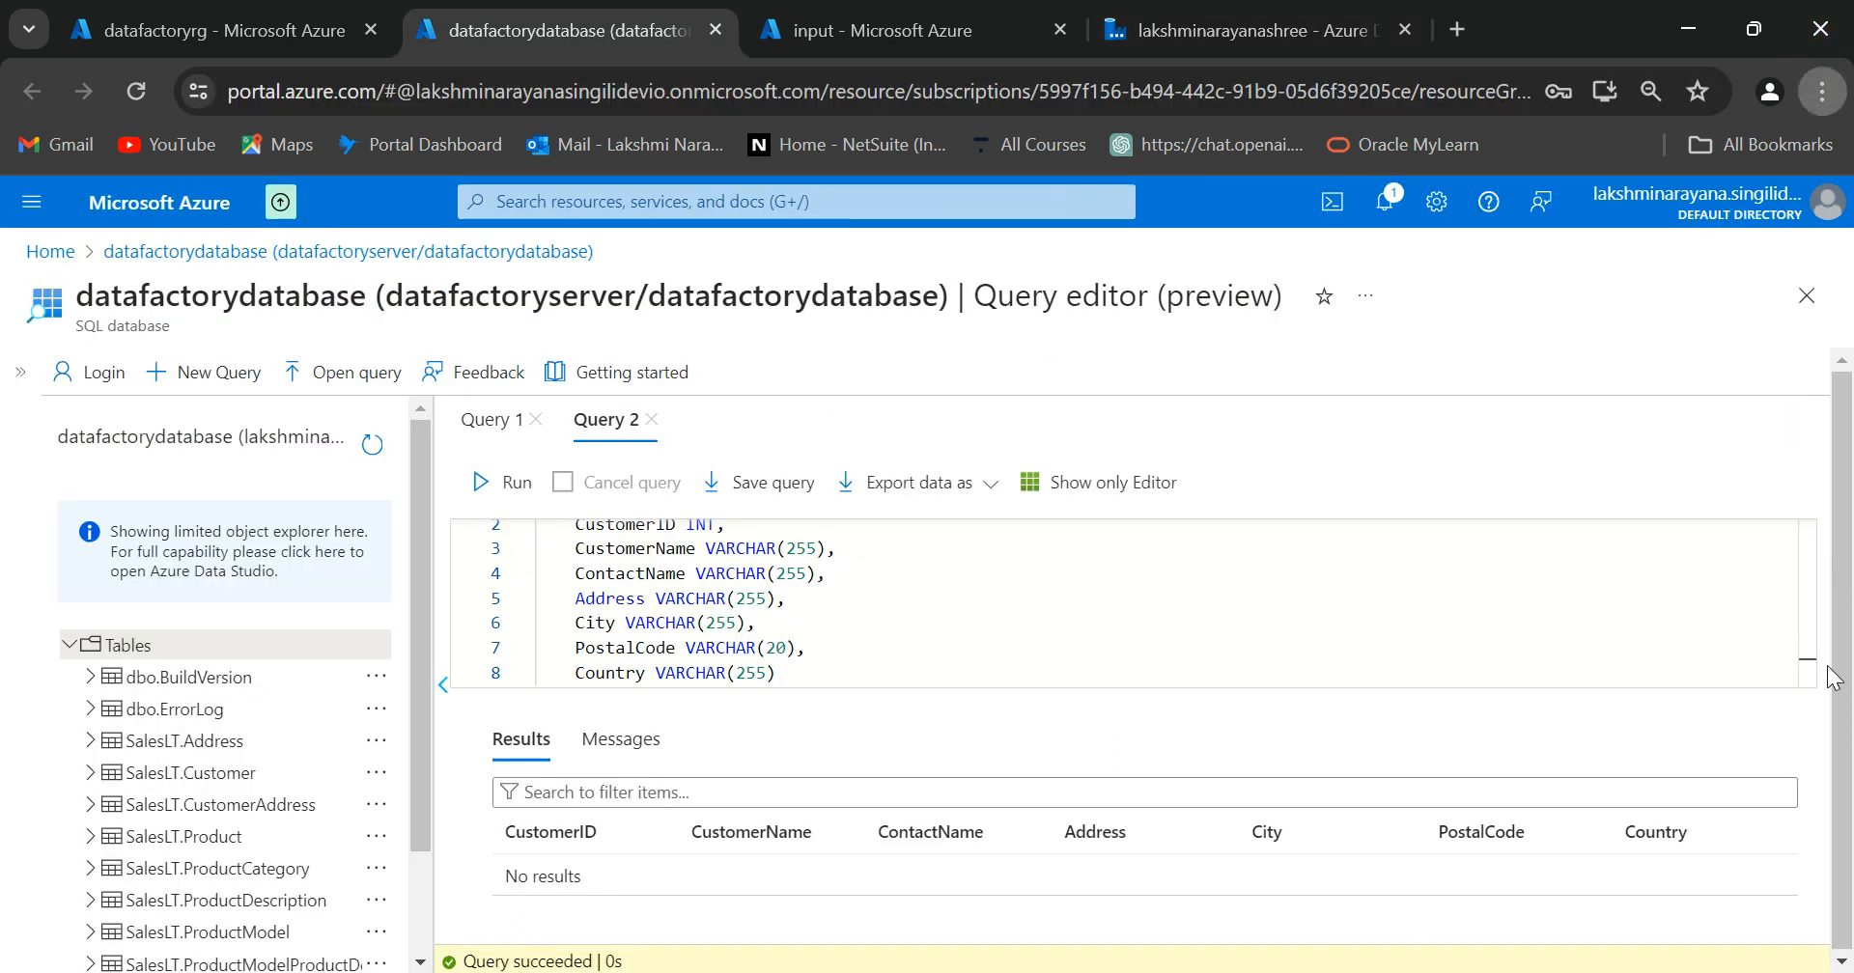
key("F11")
scroll(937, 482, "up", 2)
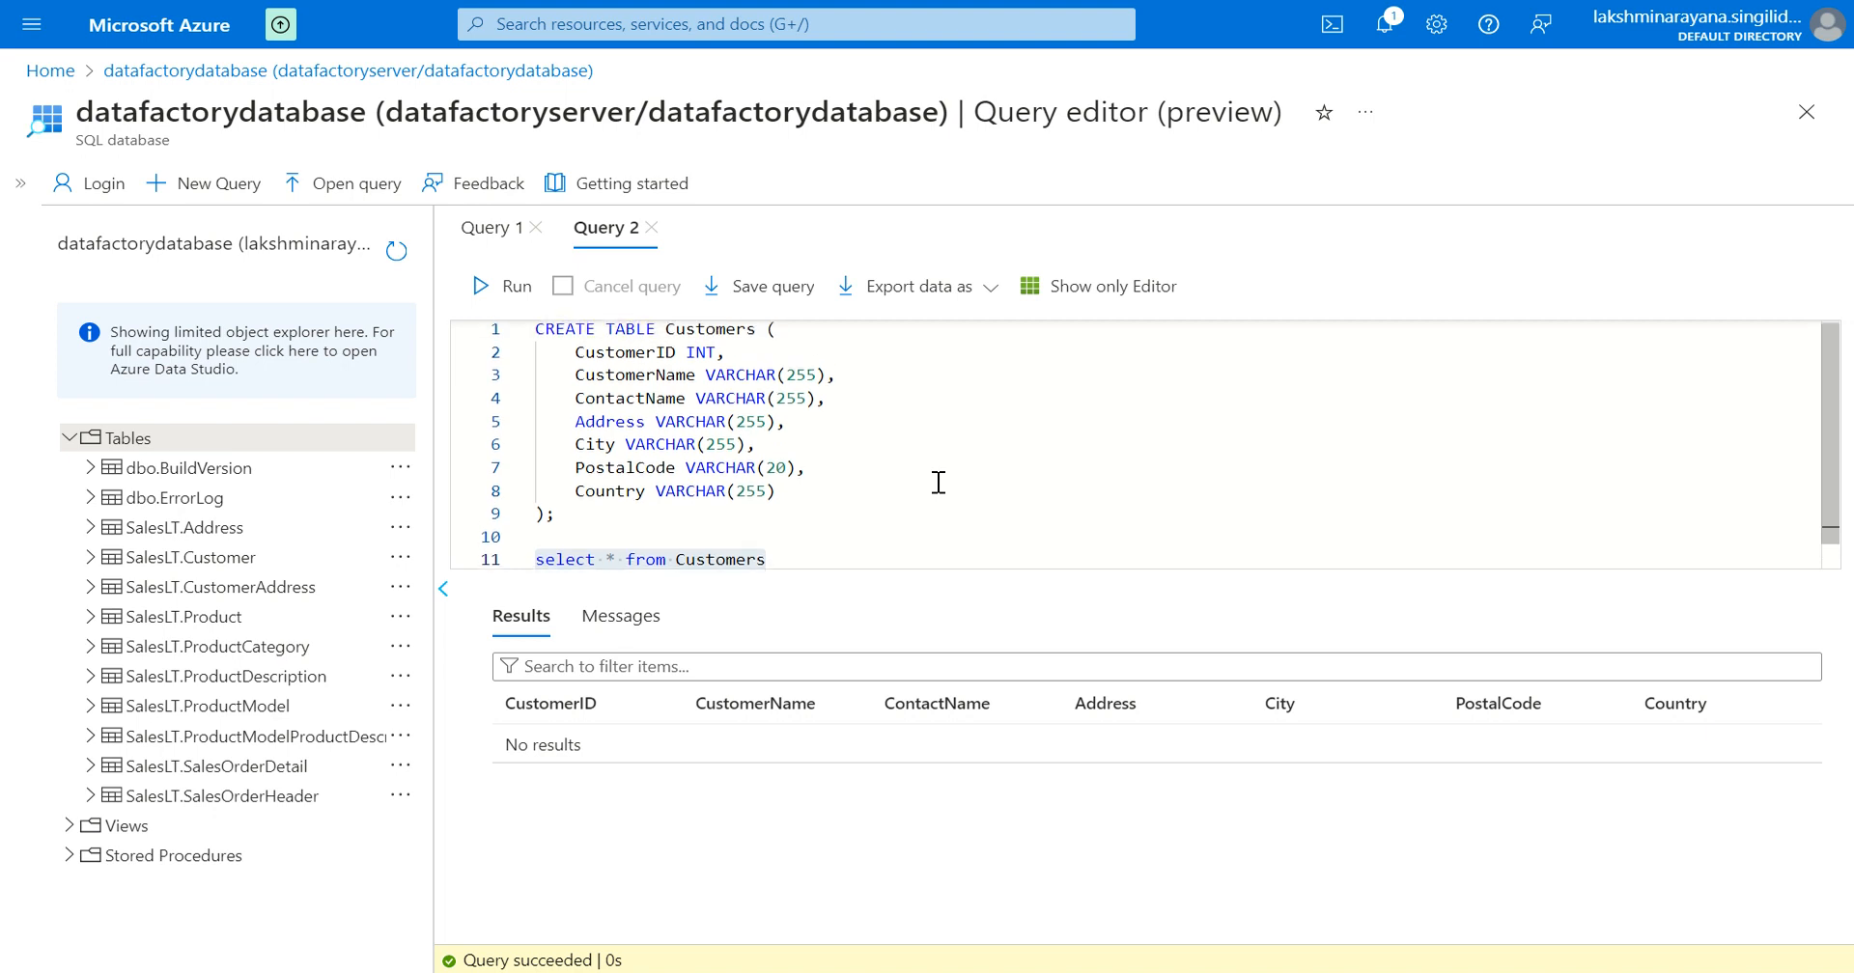
left_click_drag(841, 554, 534, 532)
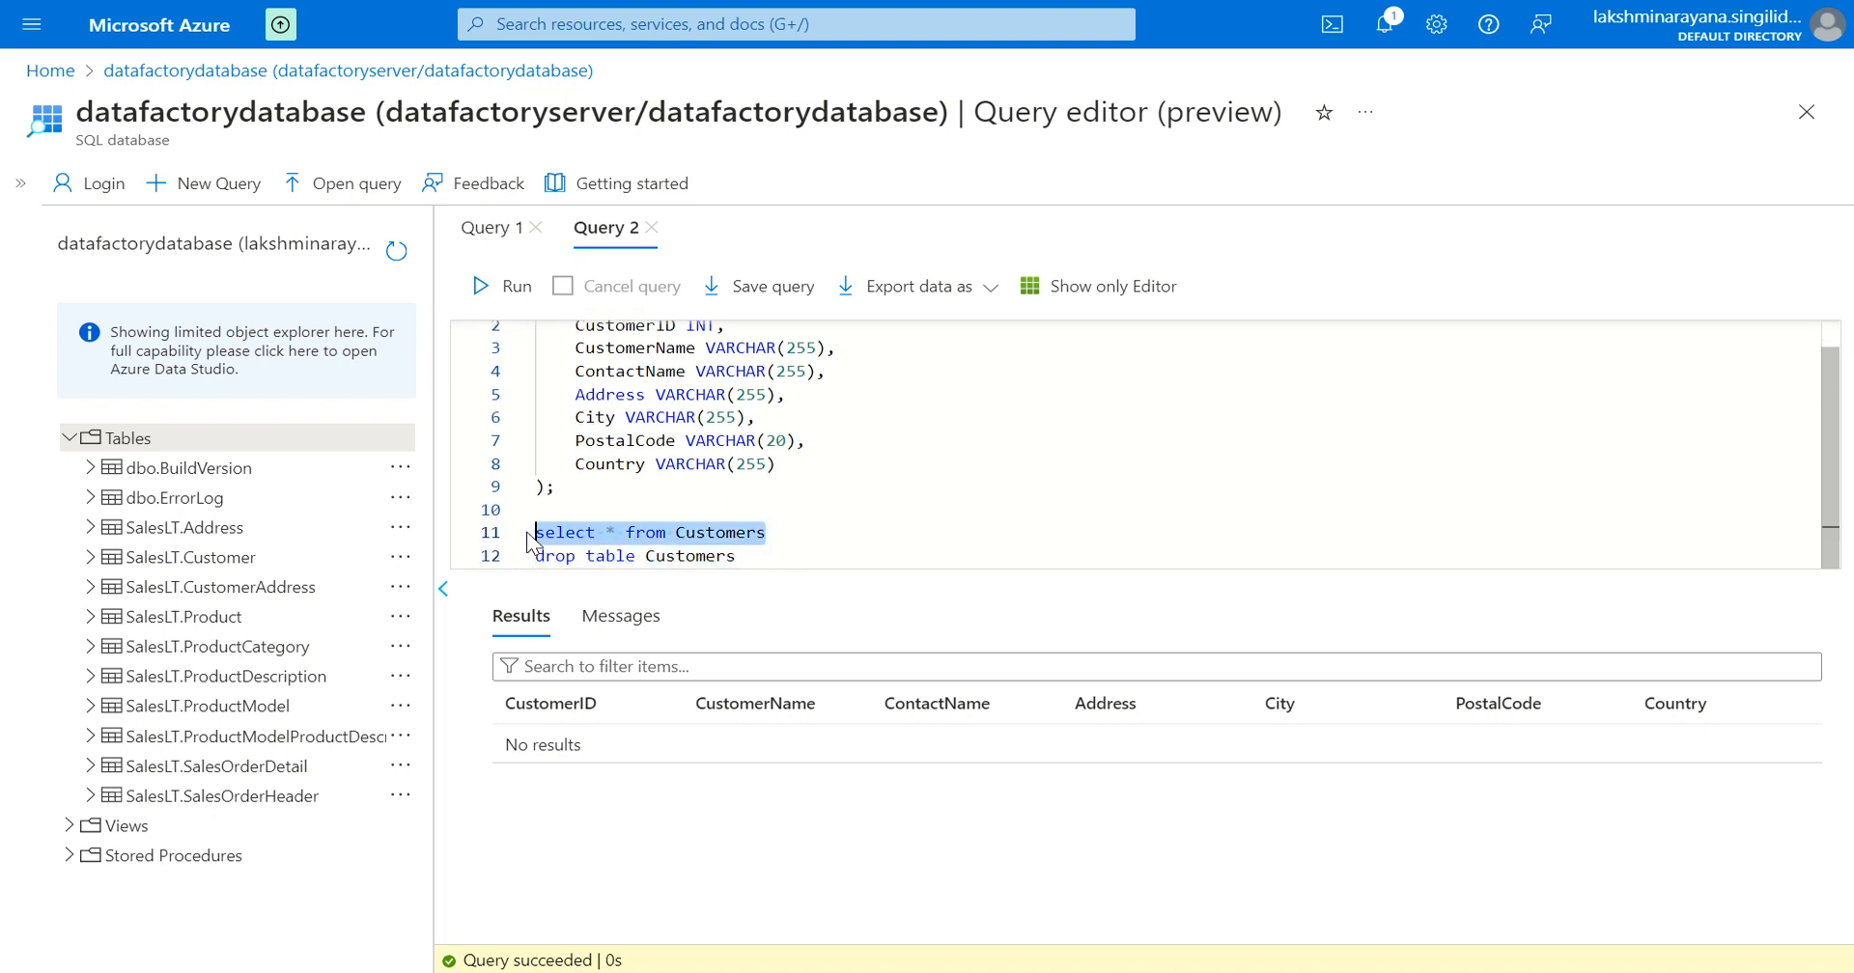
left_click(478, 290)
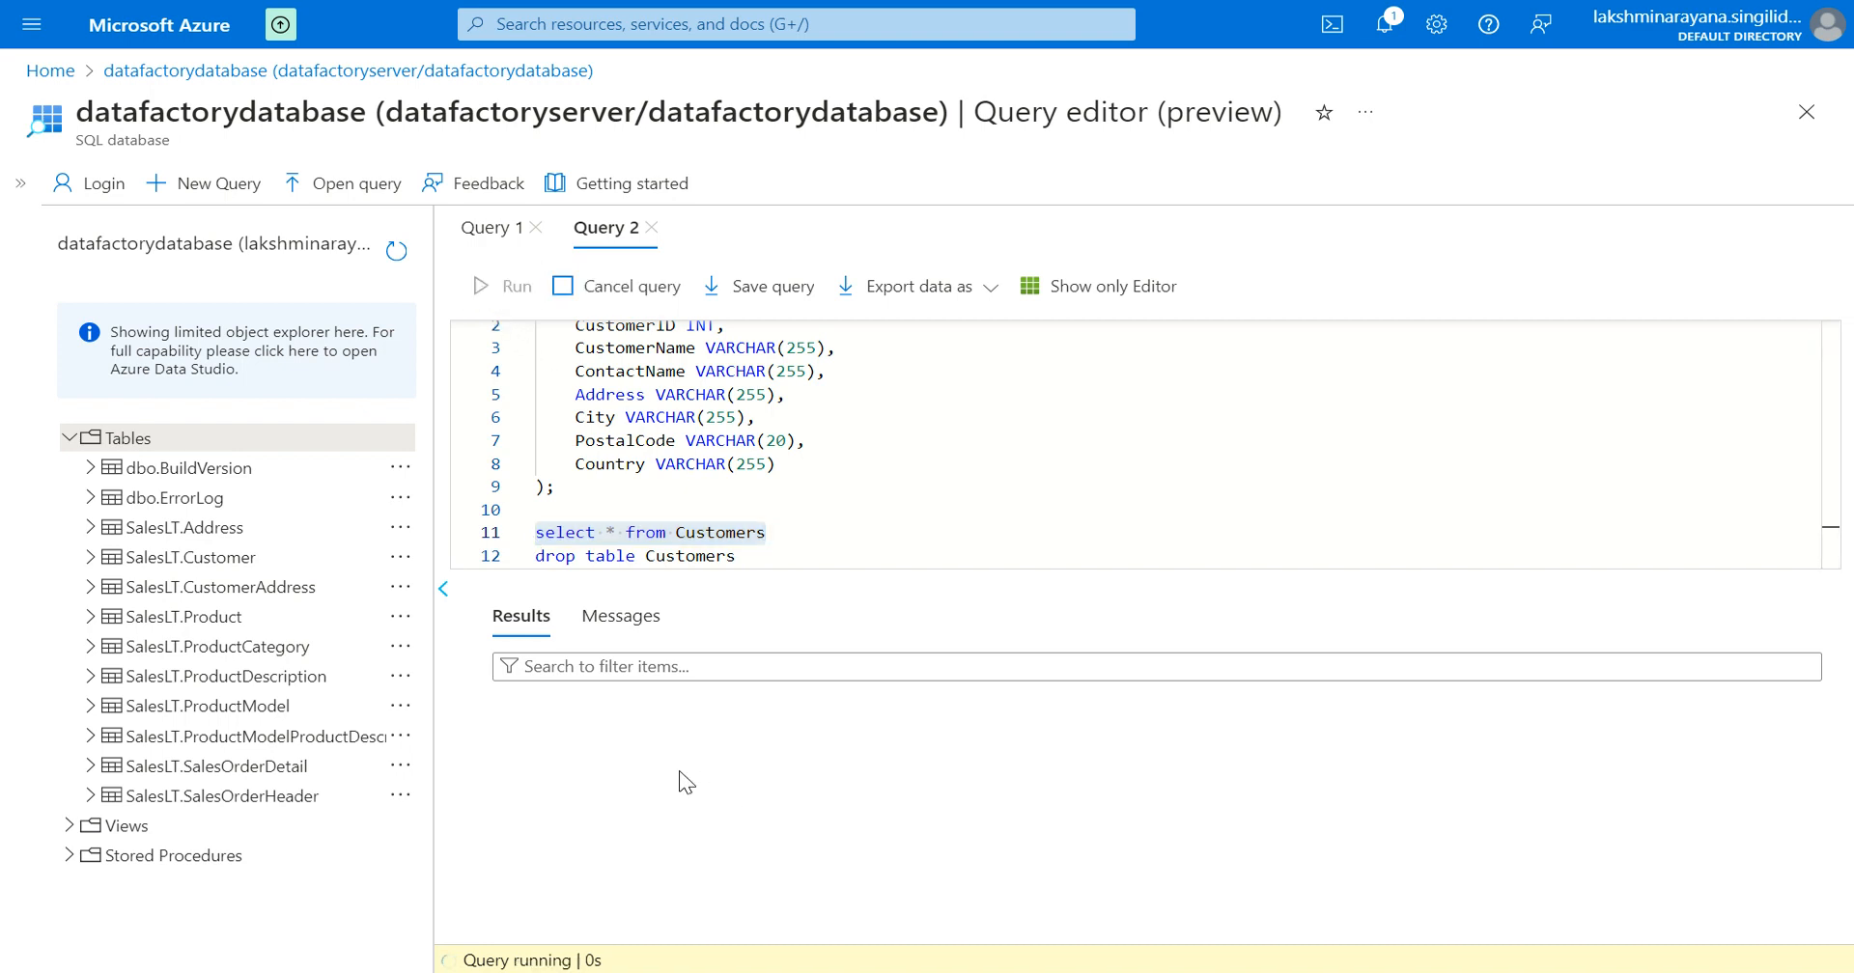
left_click(521, 615)
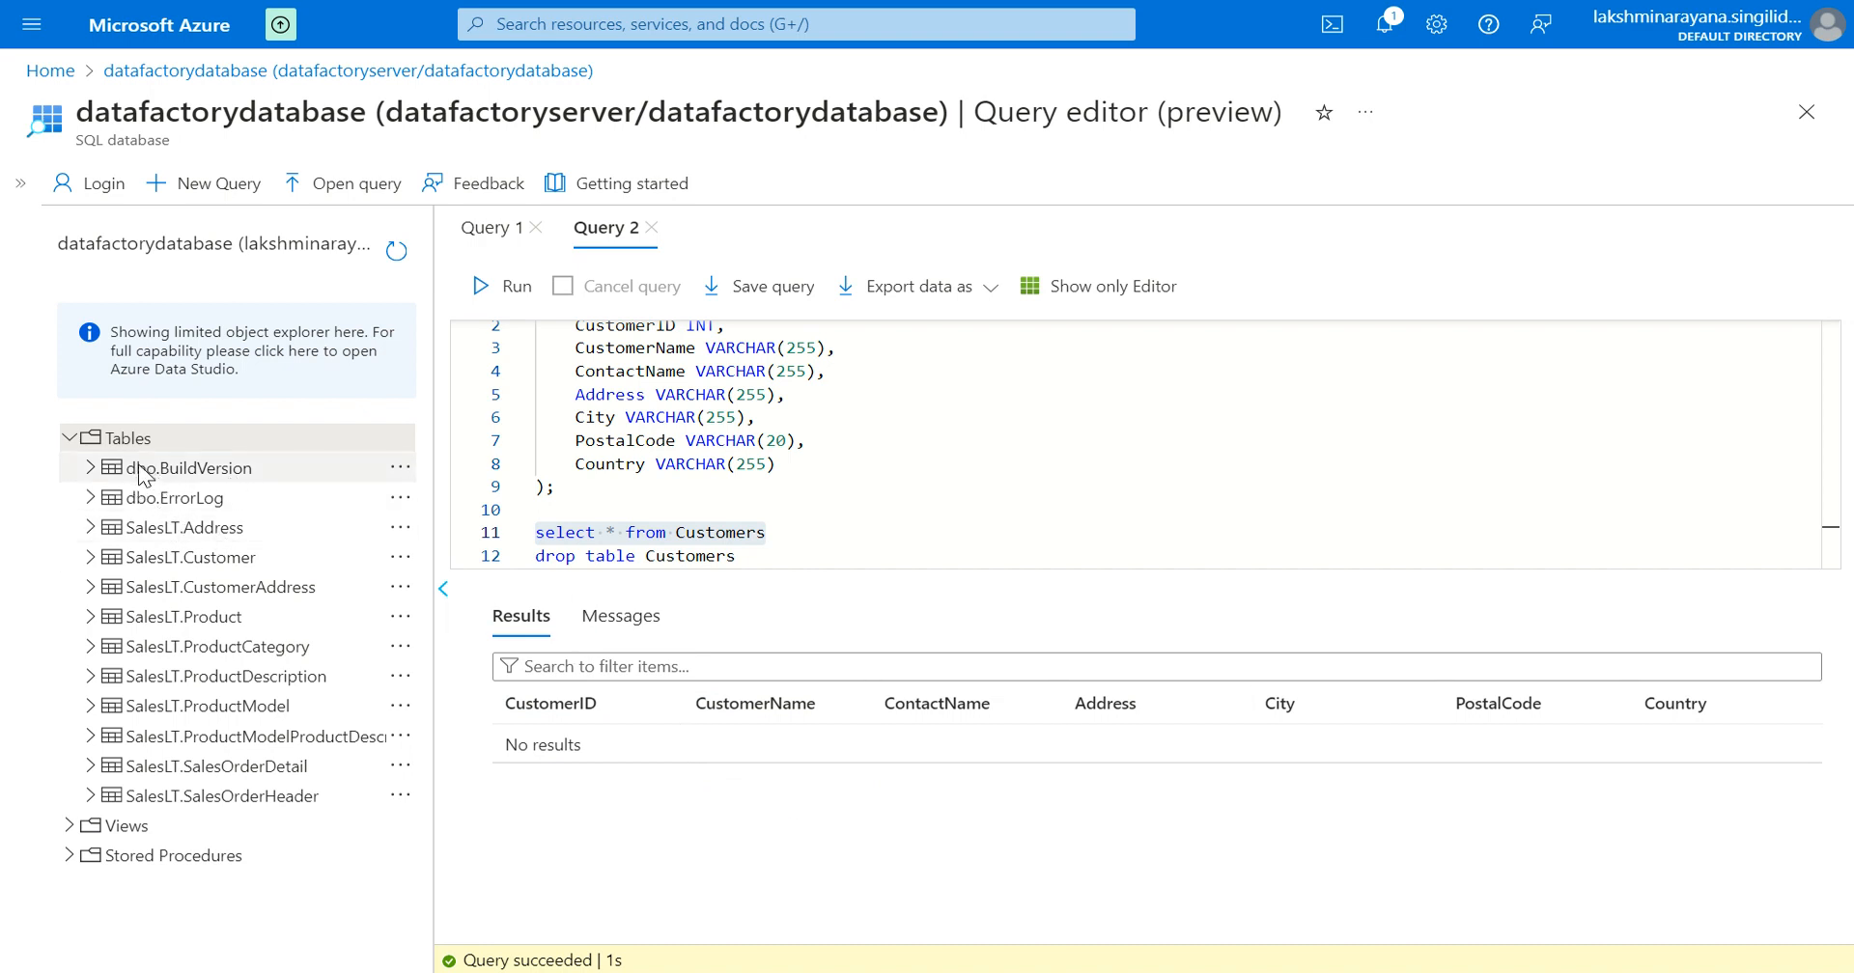
Step: Refresh the object explorer and expand Tables to show dbo.Customers
left_click(69, 436)
left_click(69, 437)
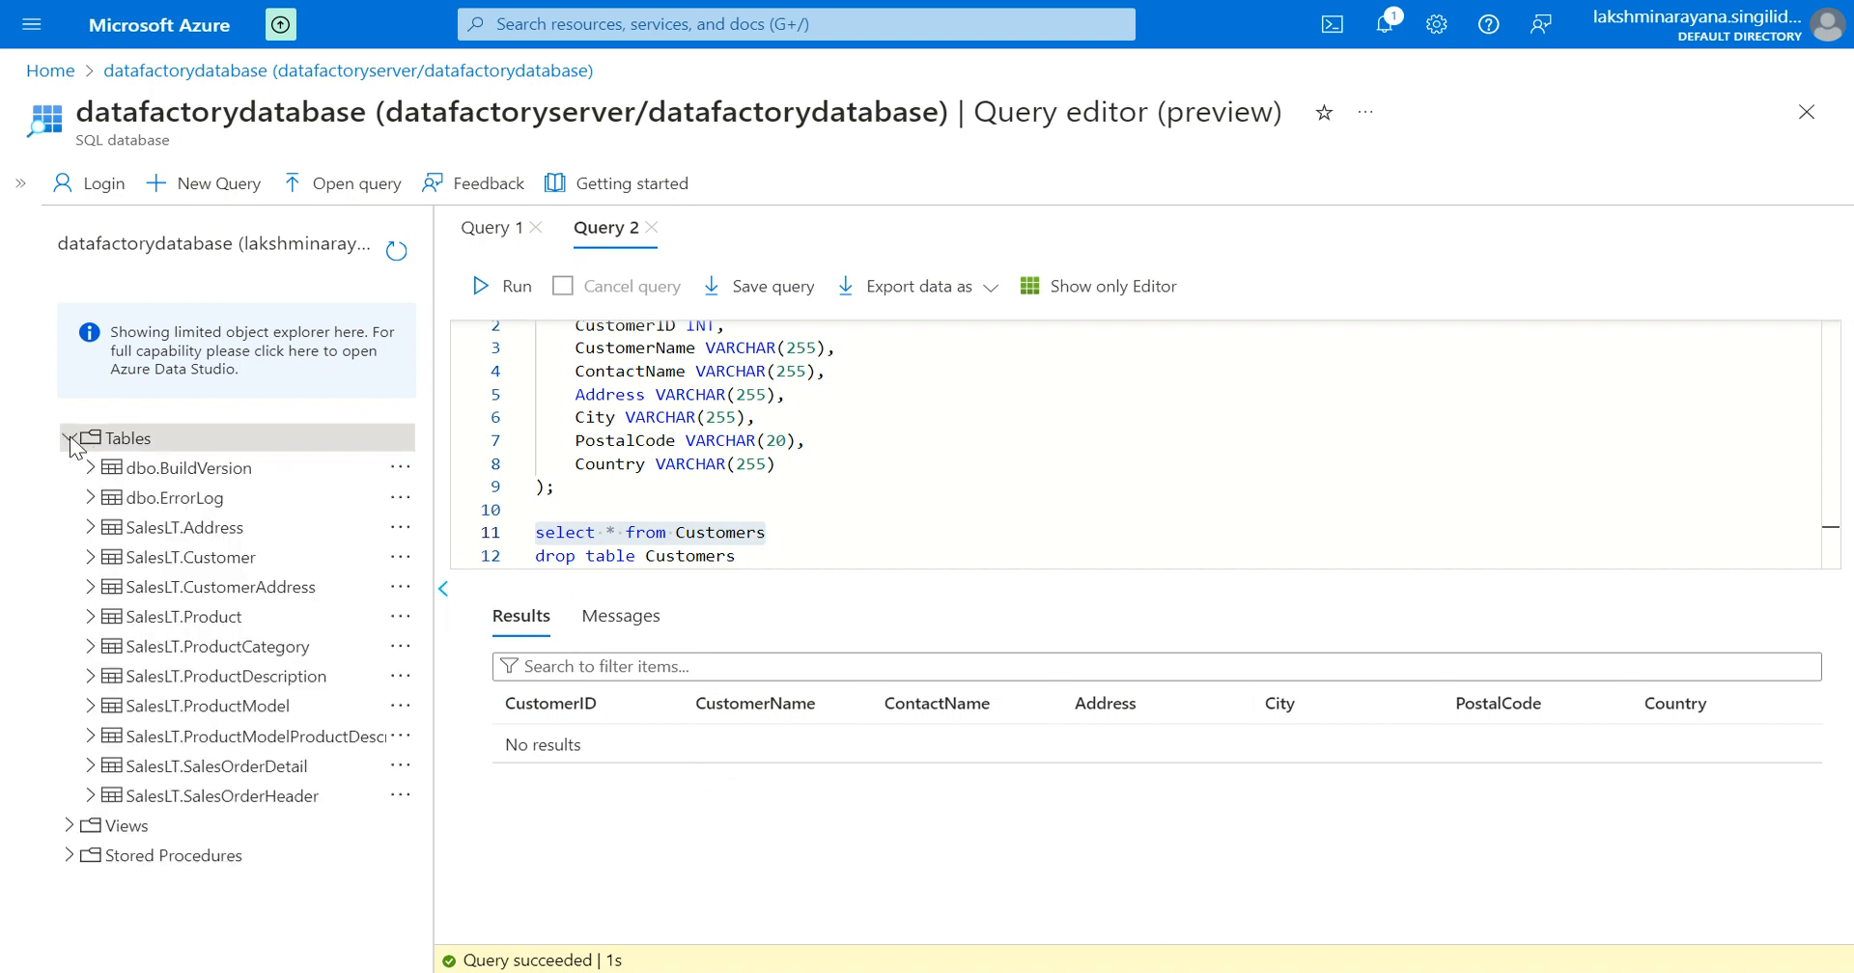
left_click(404, 245)
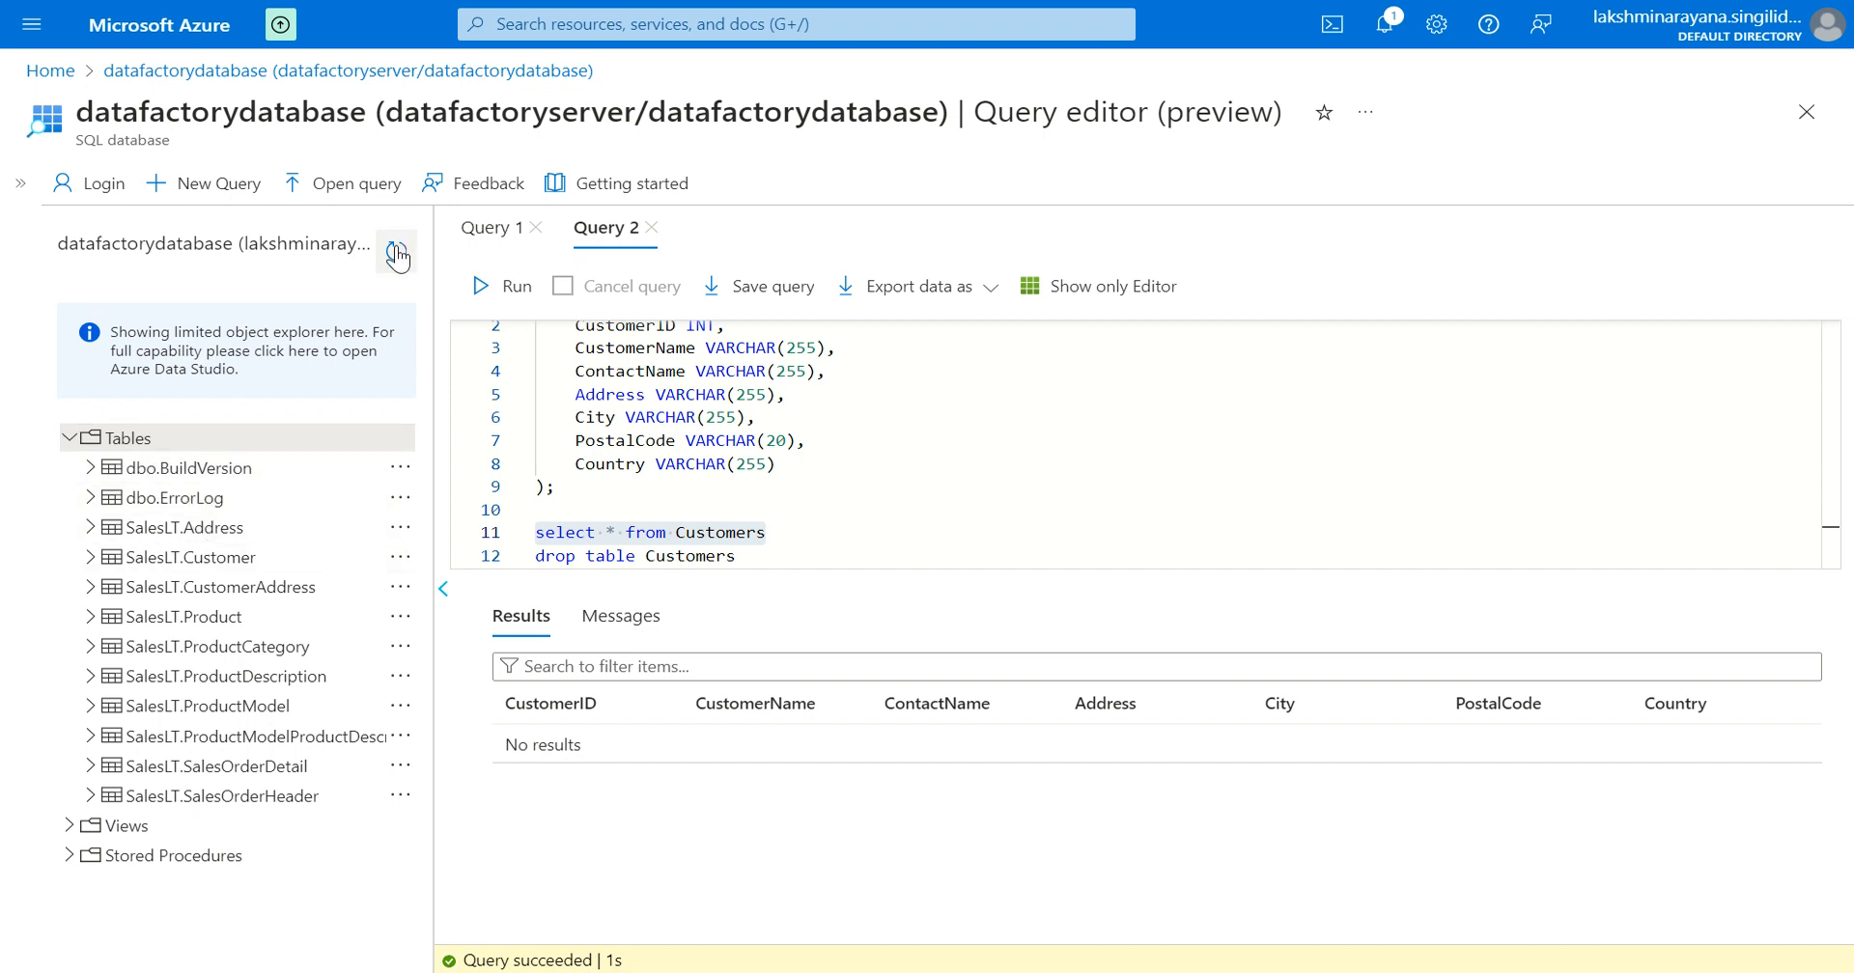
left_click(70, 438)
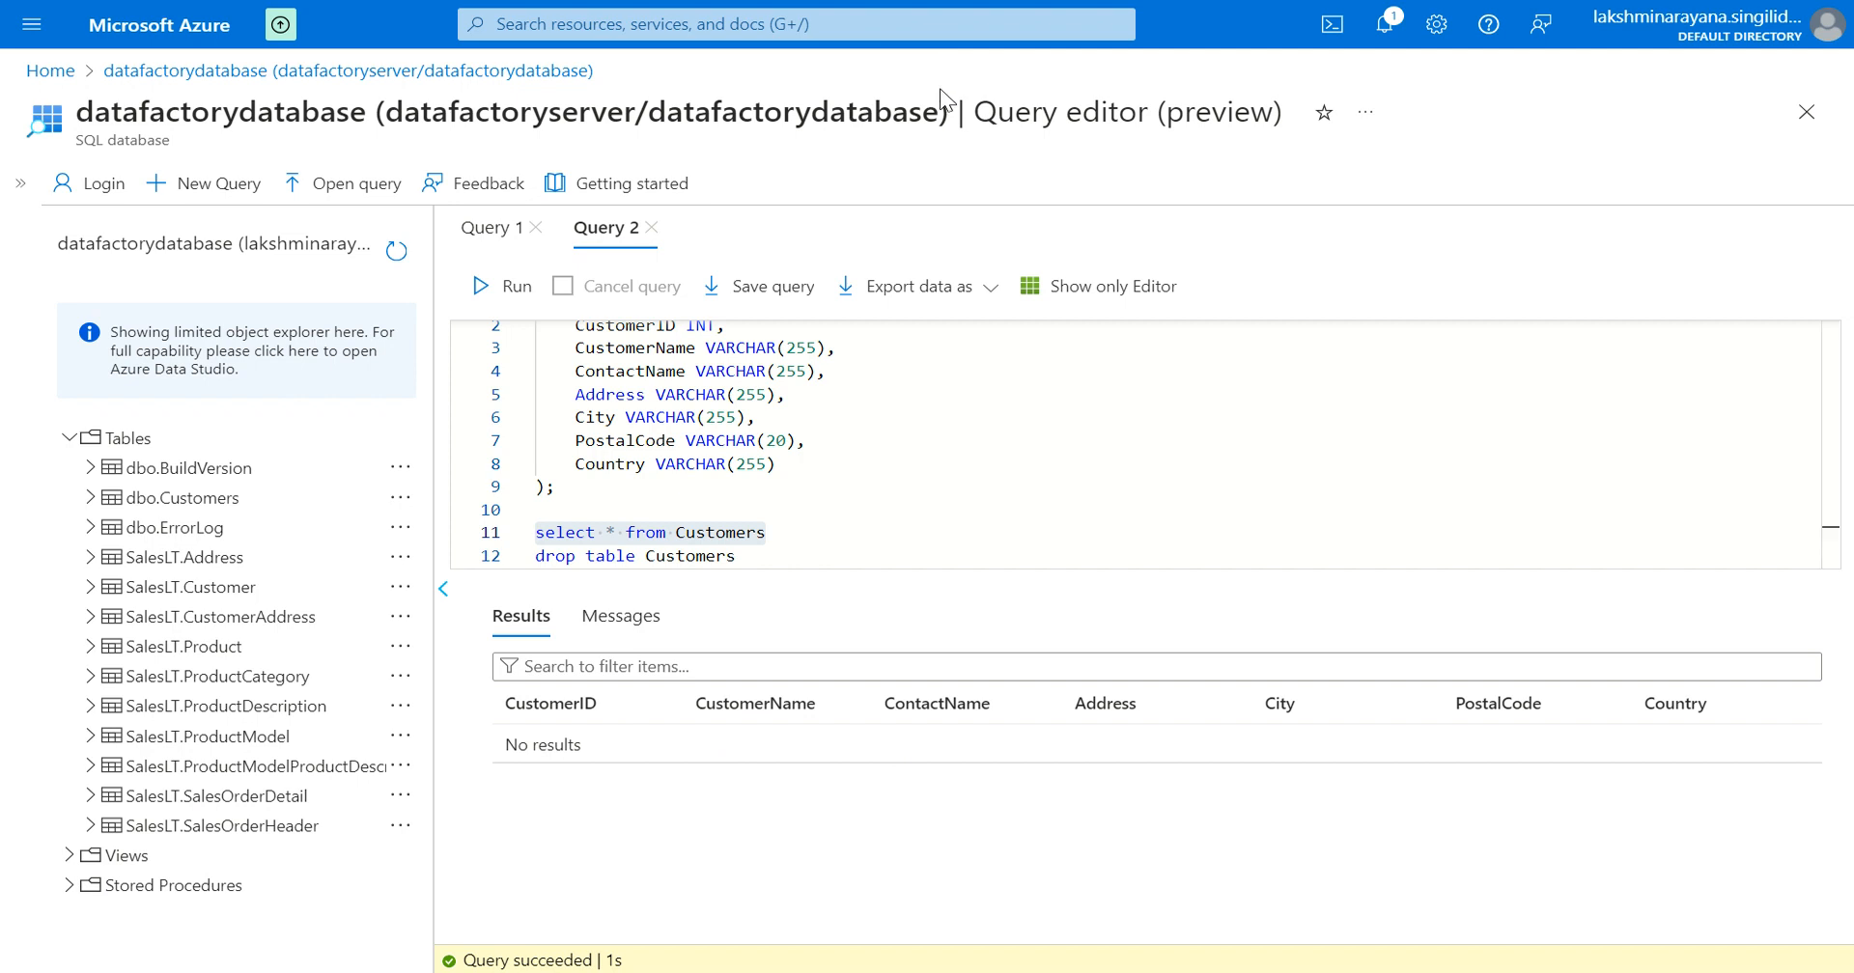
key("F11")
left_click(1149, 13)
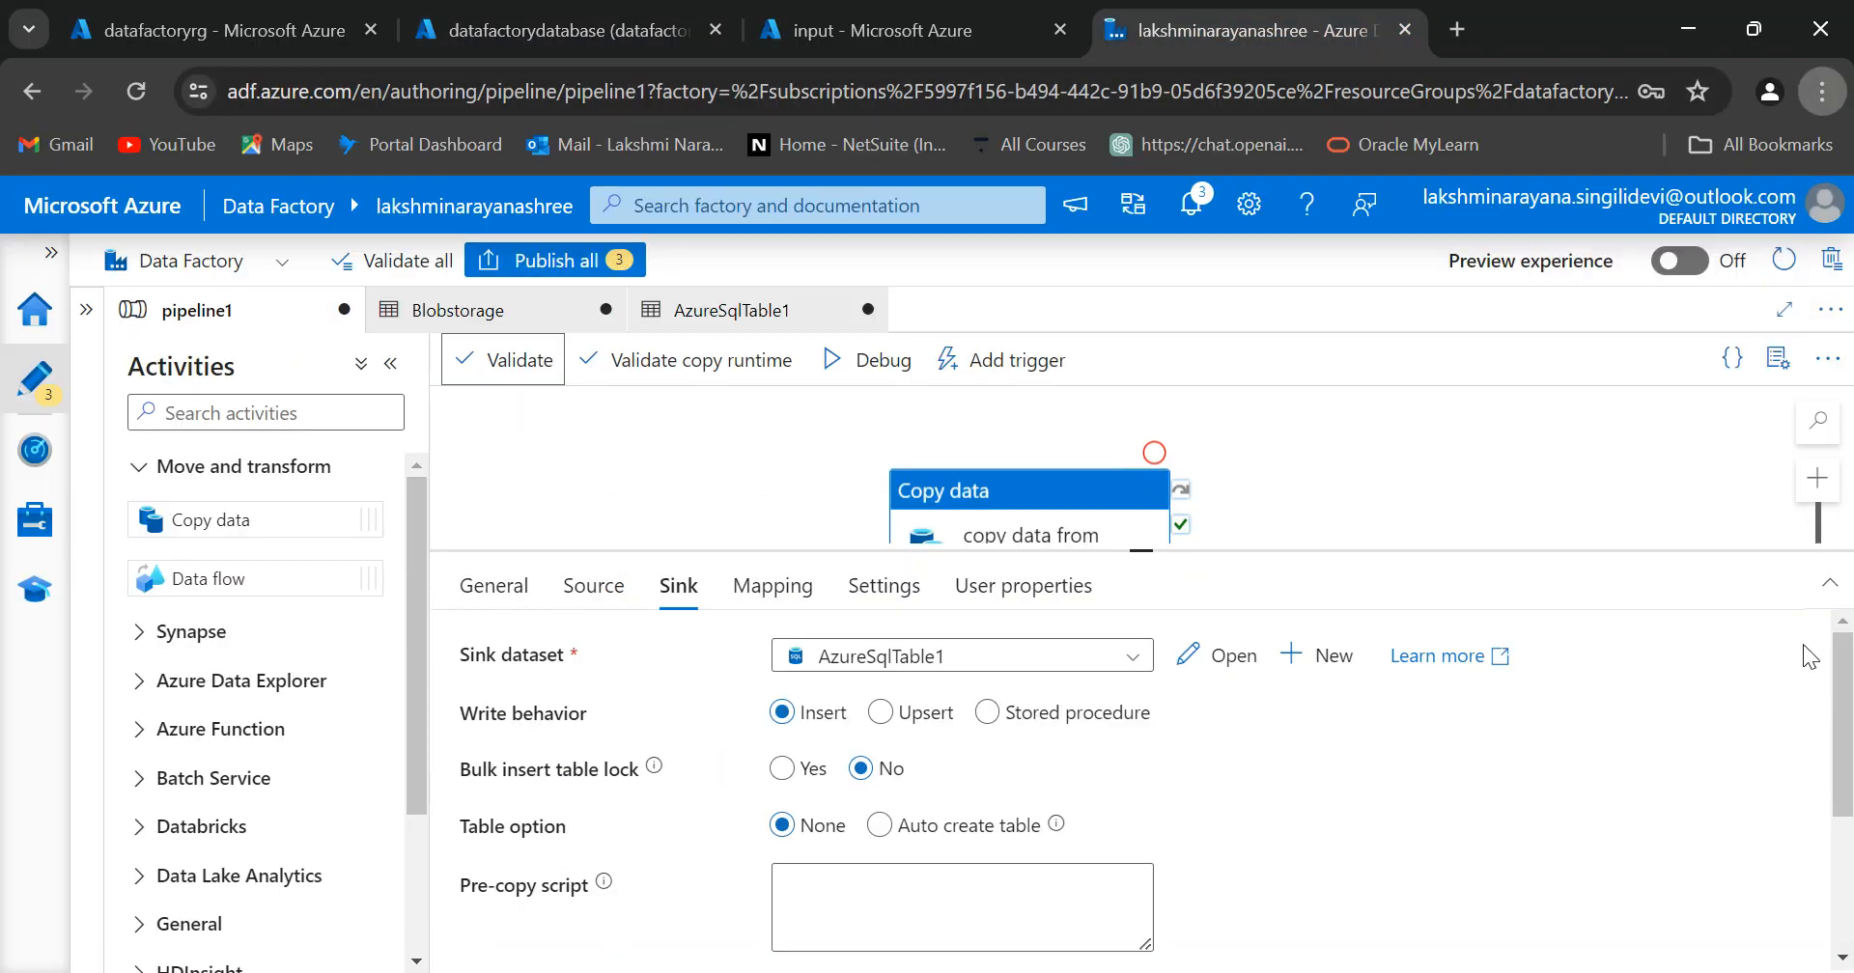
Step: Validate pipeline1 once more before publishing
key("F11")
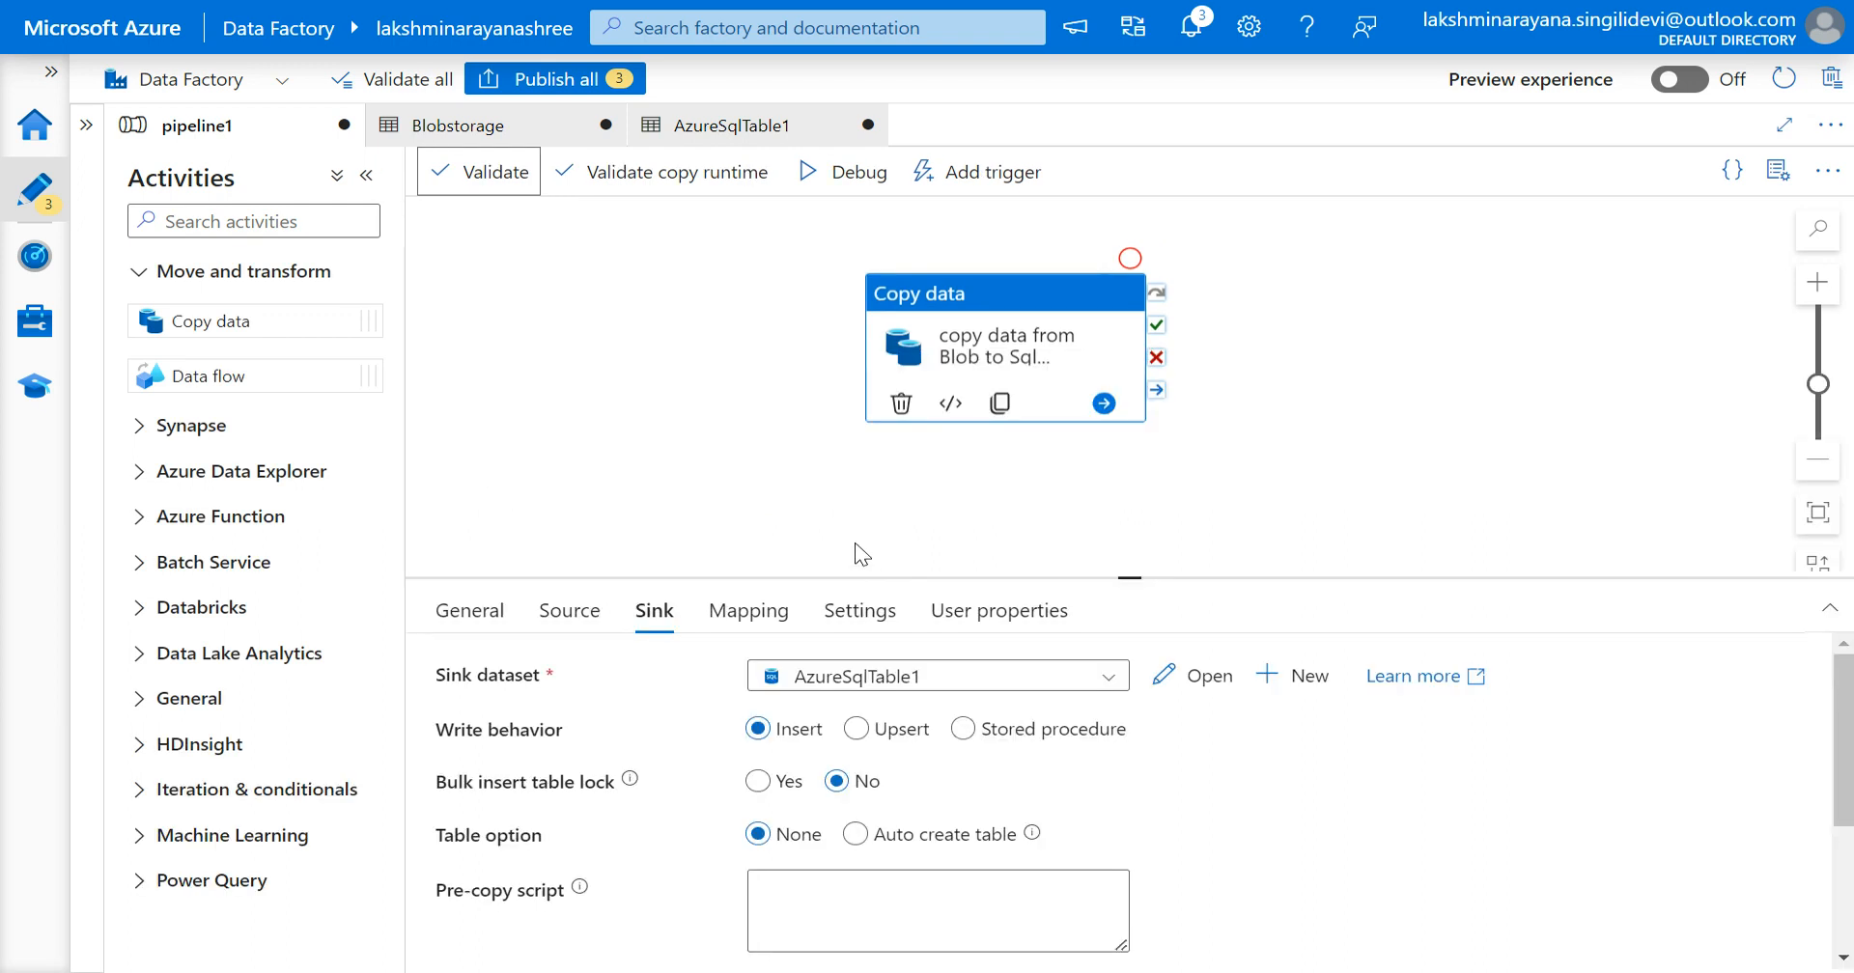
left_click(482, 182)
left_click(1279, 939)
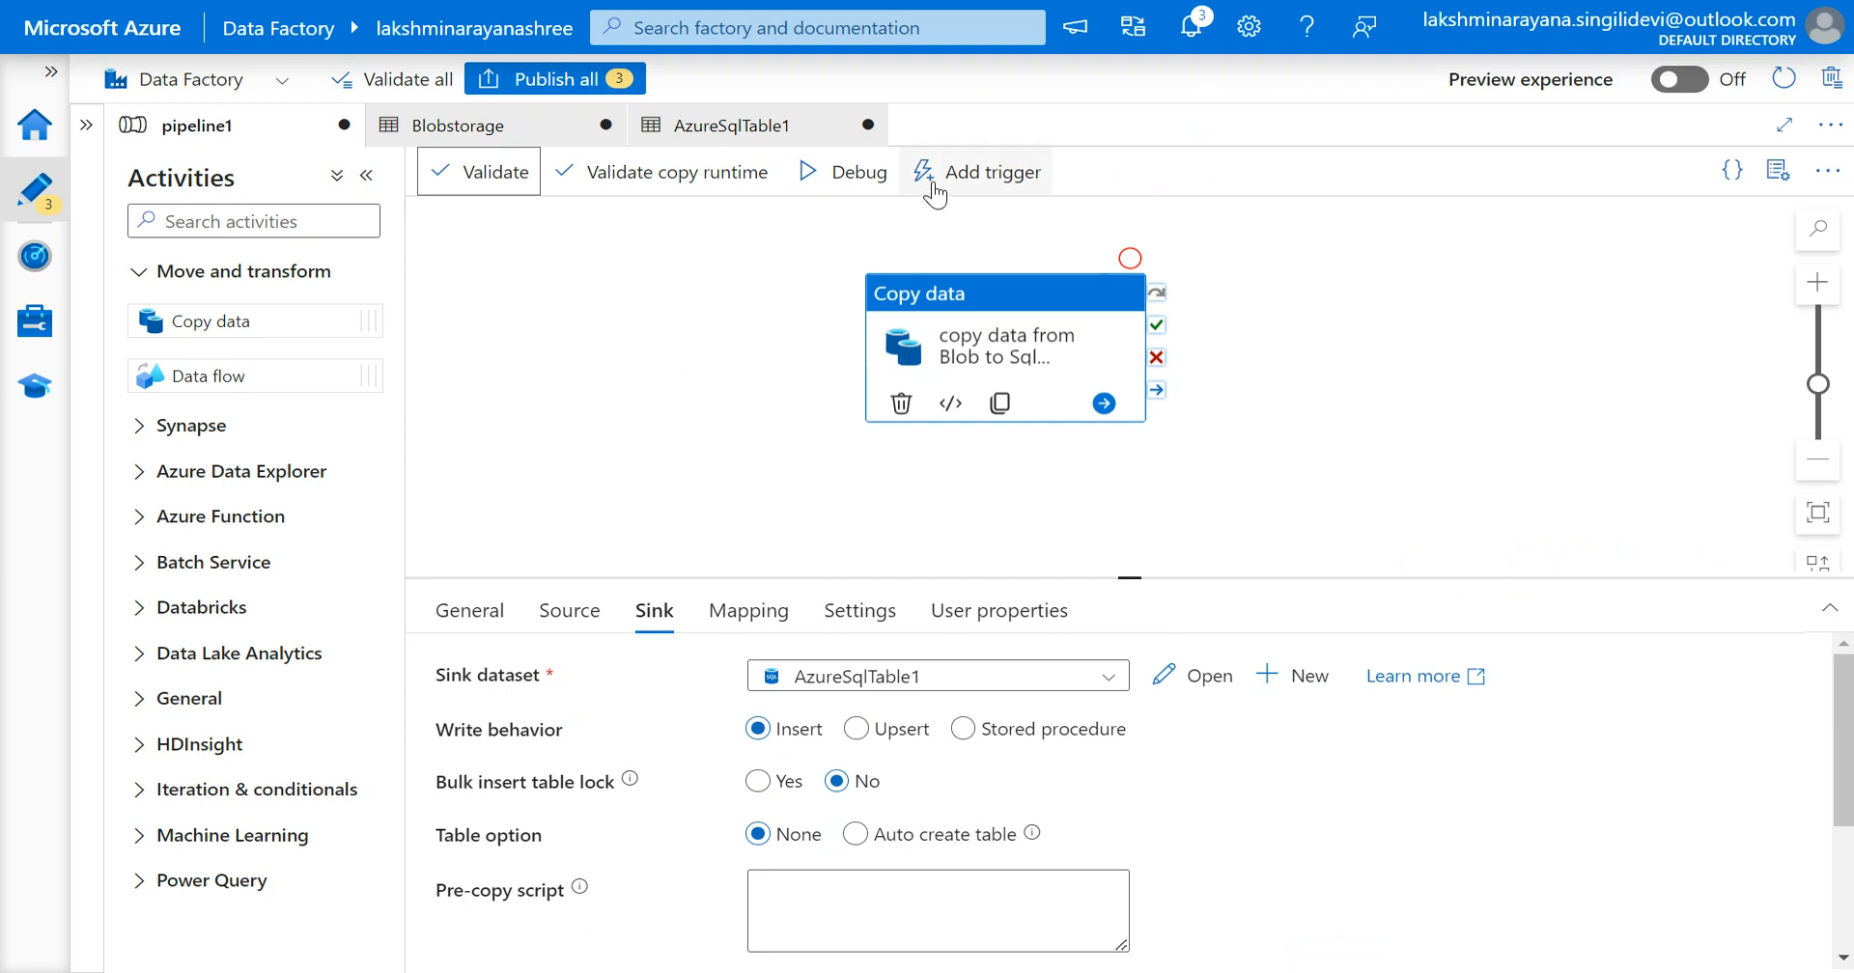
Step: Publish pipeline1, Blobstorage and AzureSqlTable1 to the live factory
left_click(488, 82)
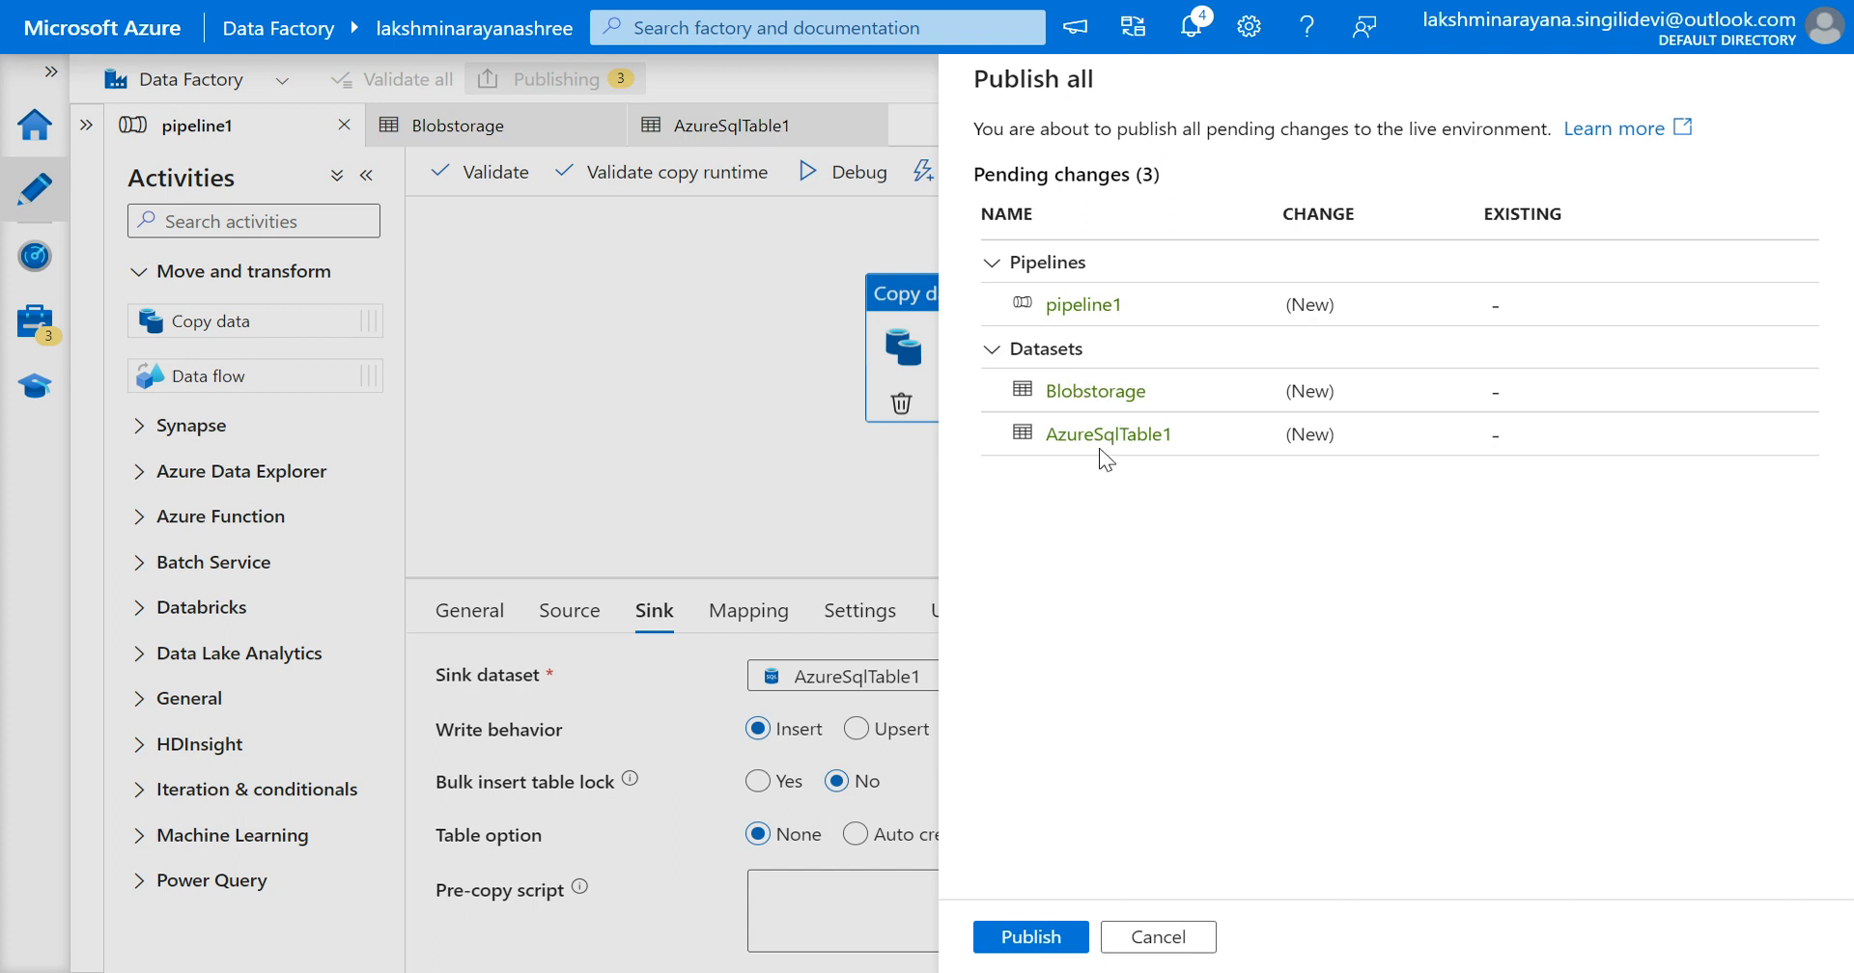
left_click(1044, 941)
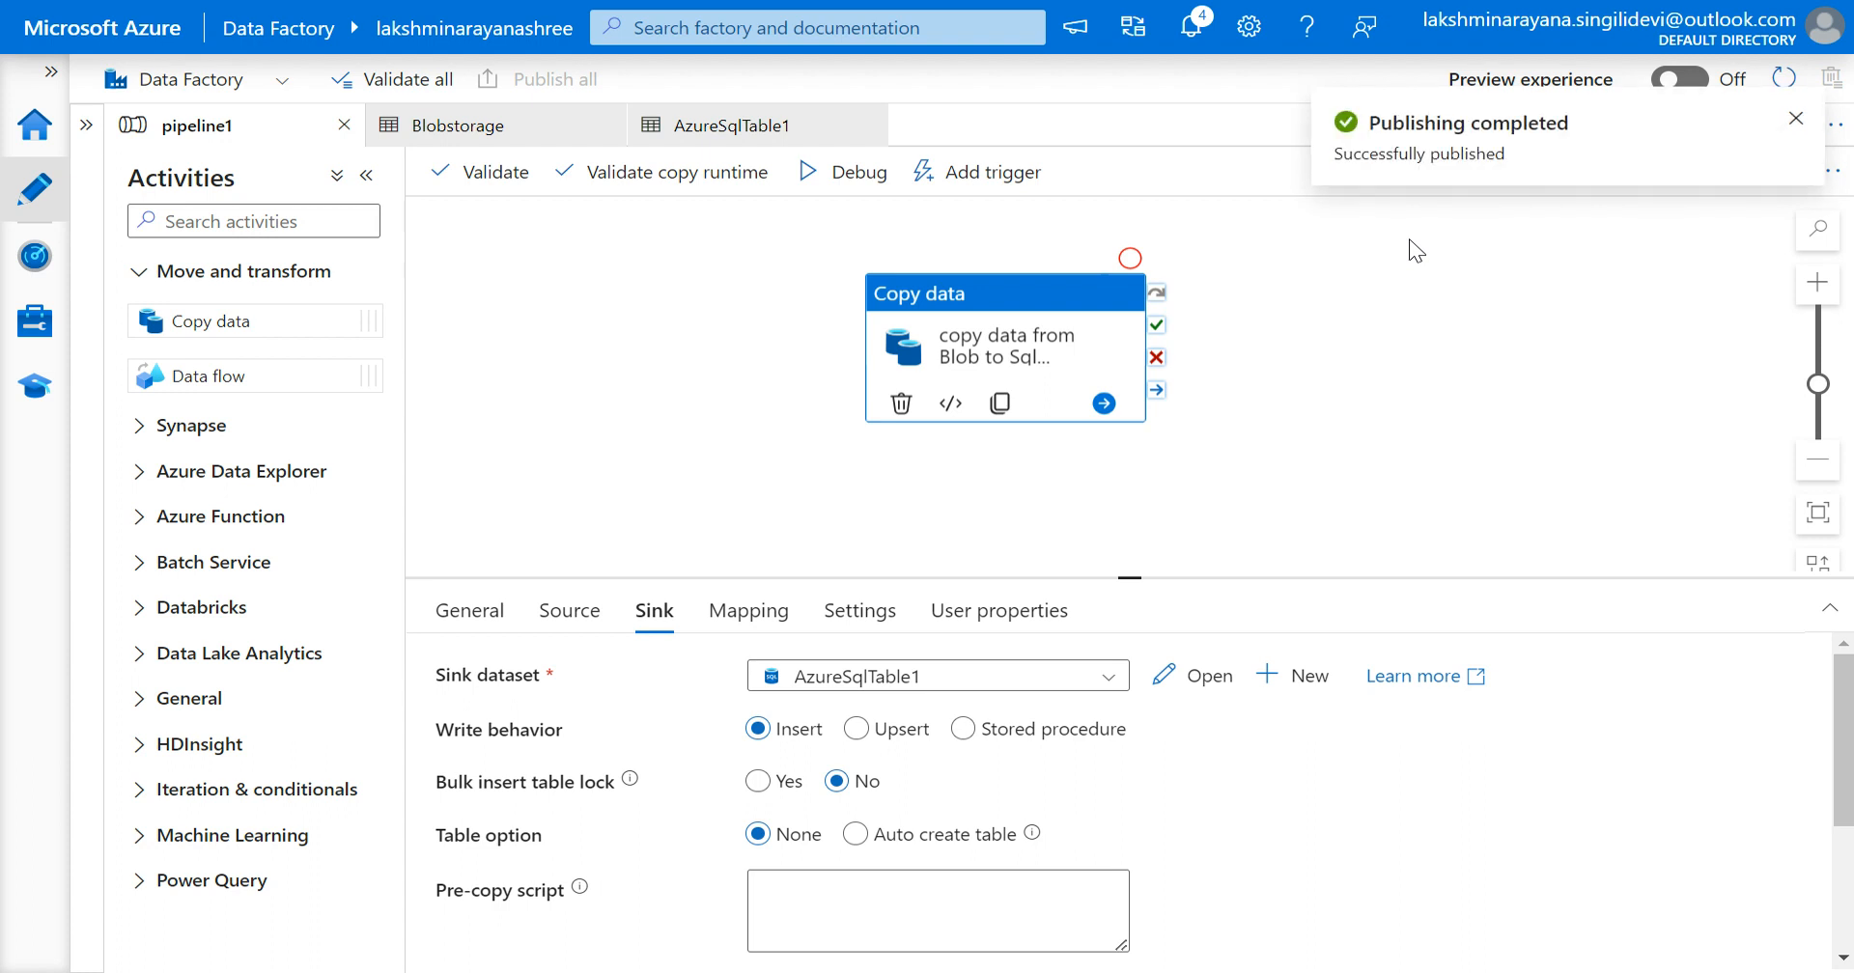
left_click(993, 180)
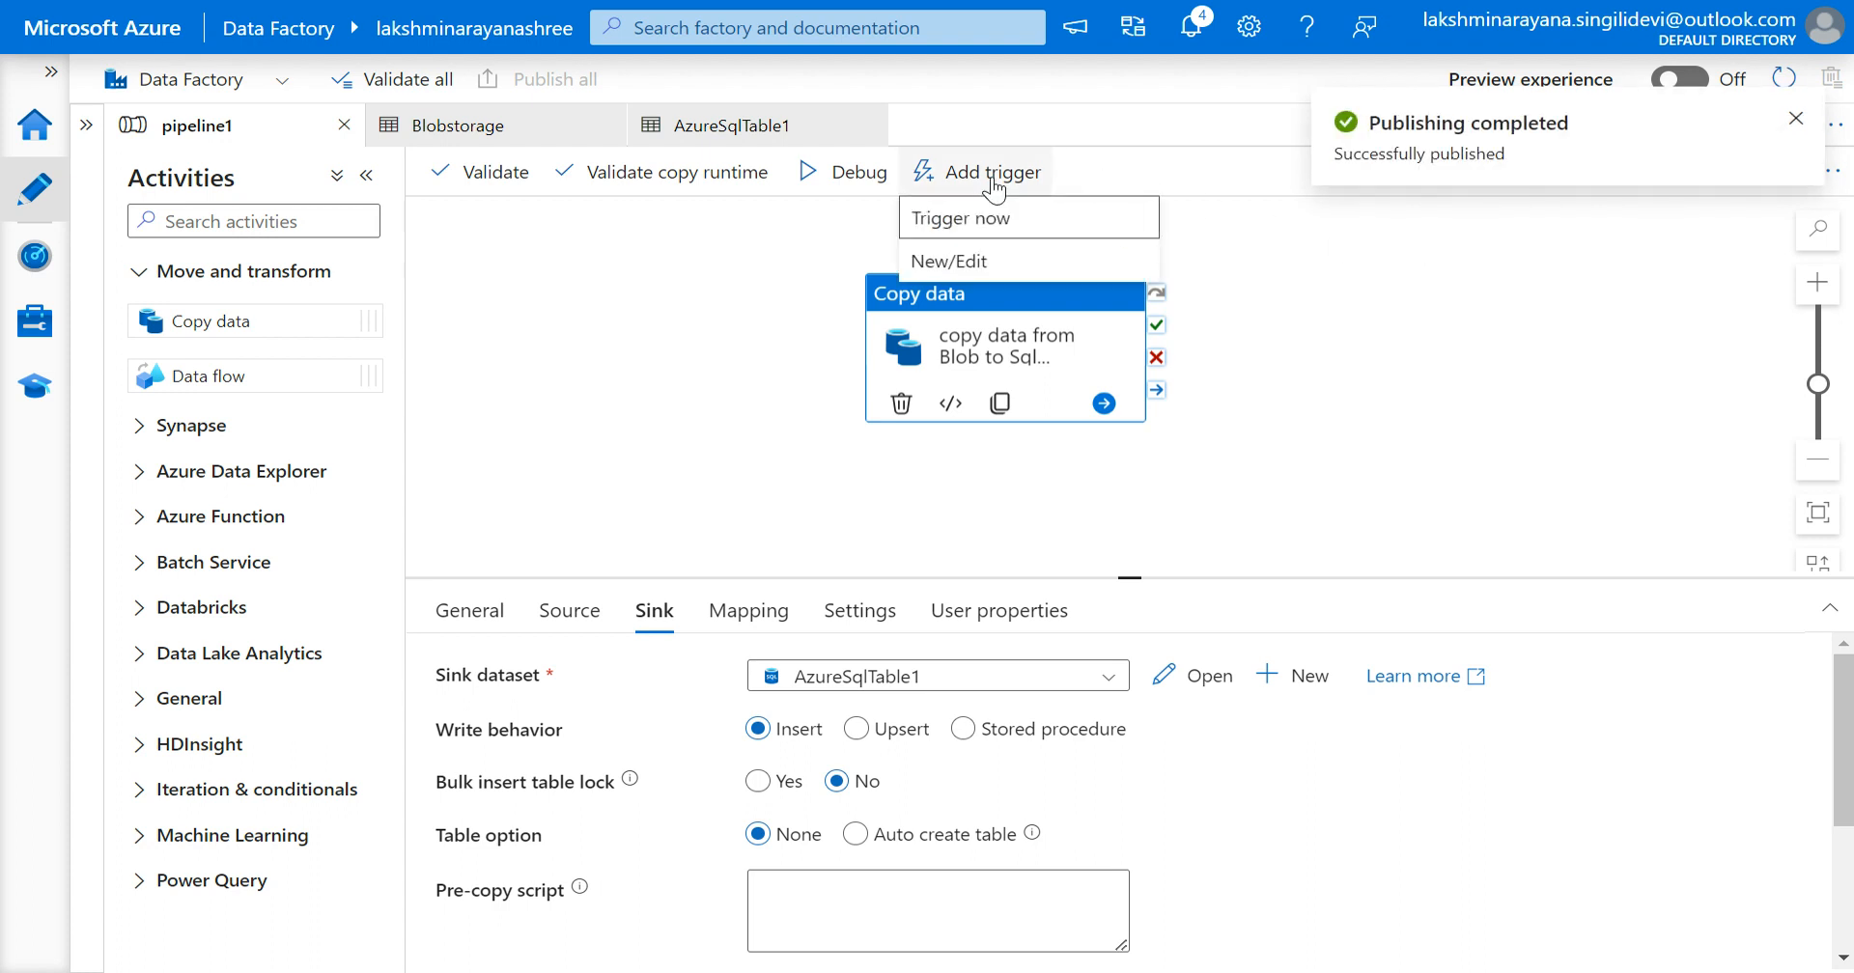
Step: Trigger an immediate run of pipeline1 with the table parameter set to Customers
left_click(972, 232)
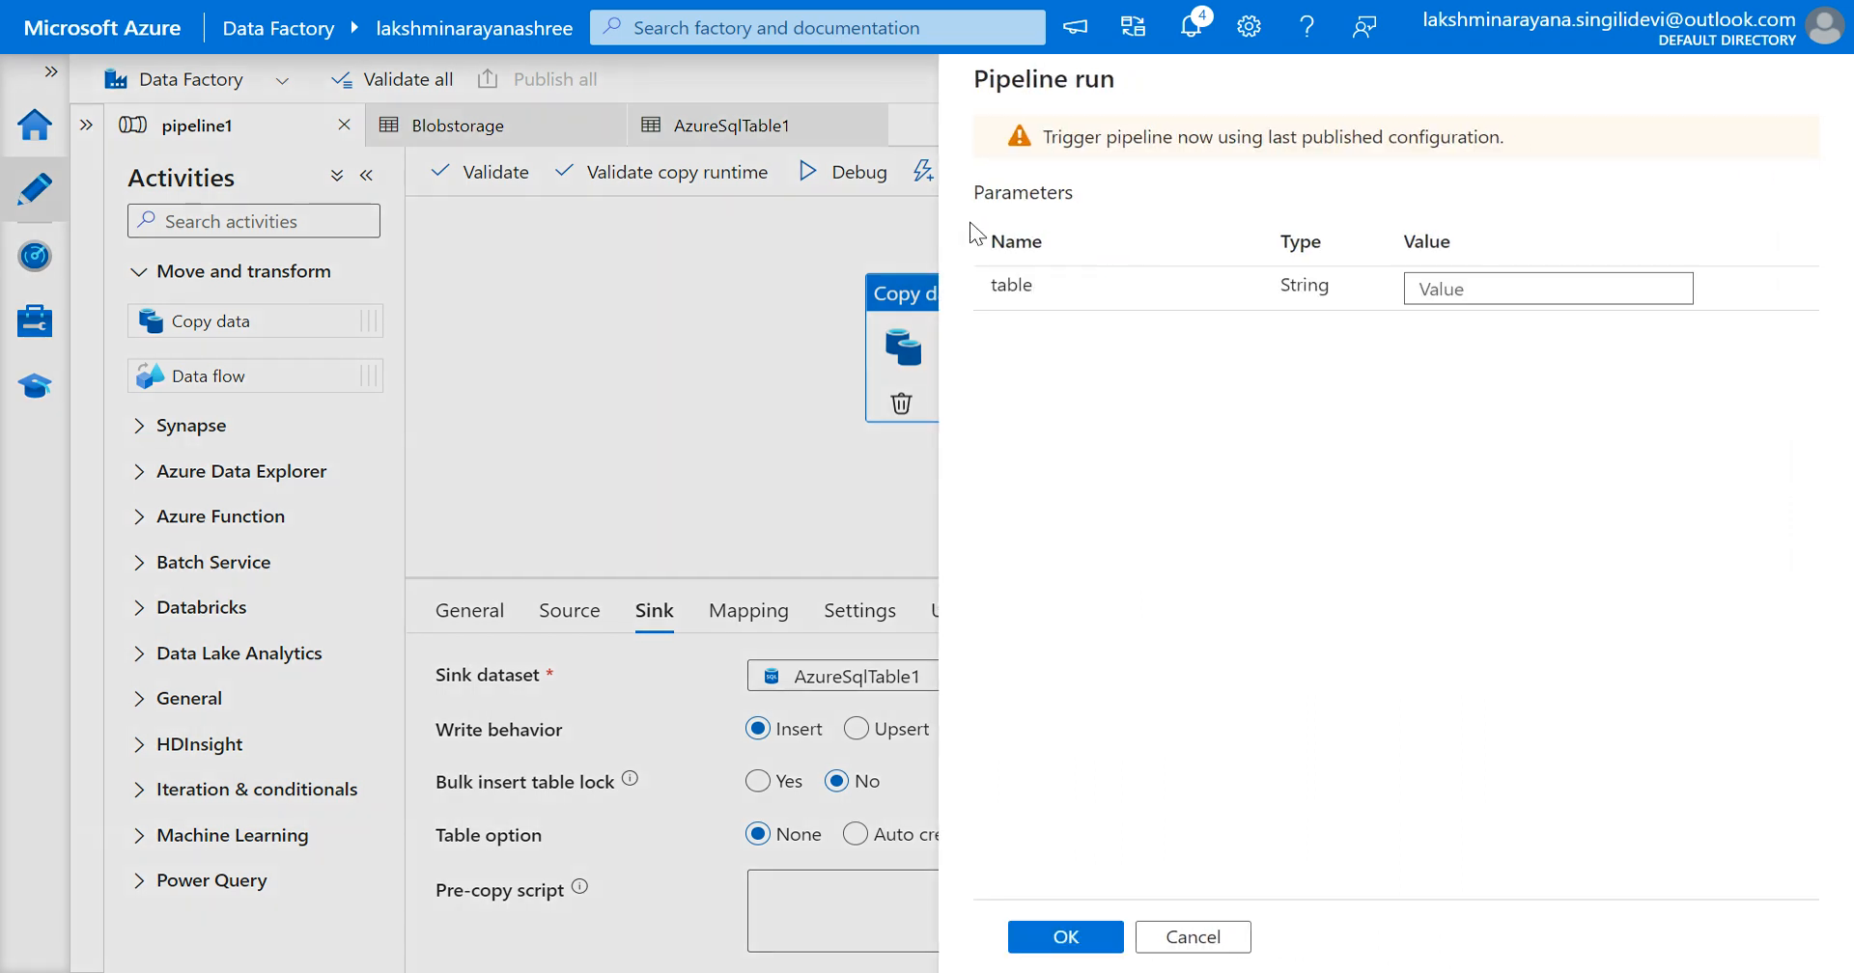
left_click(1444, 298)
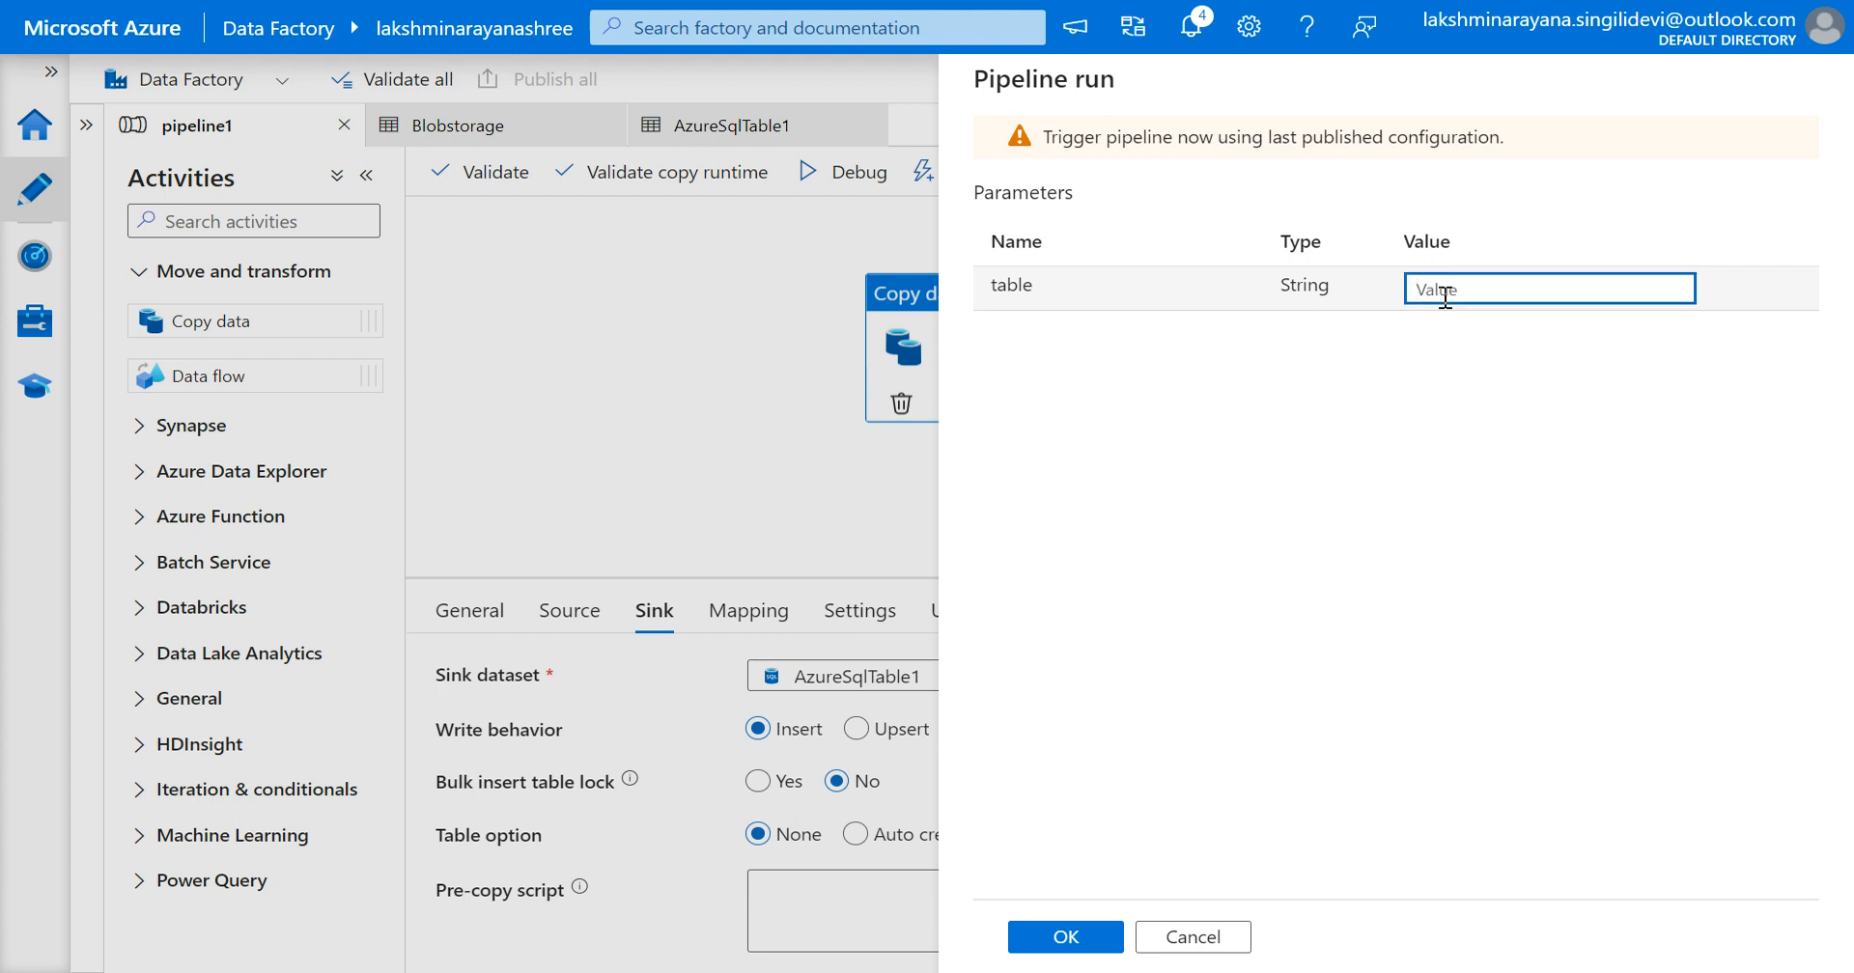
type("c")
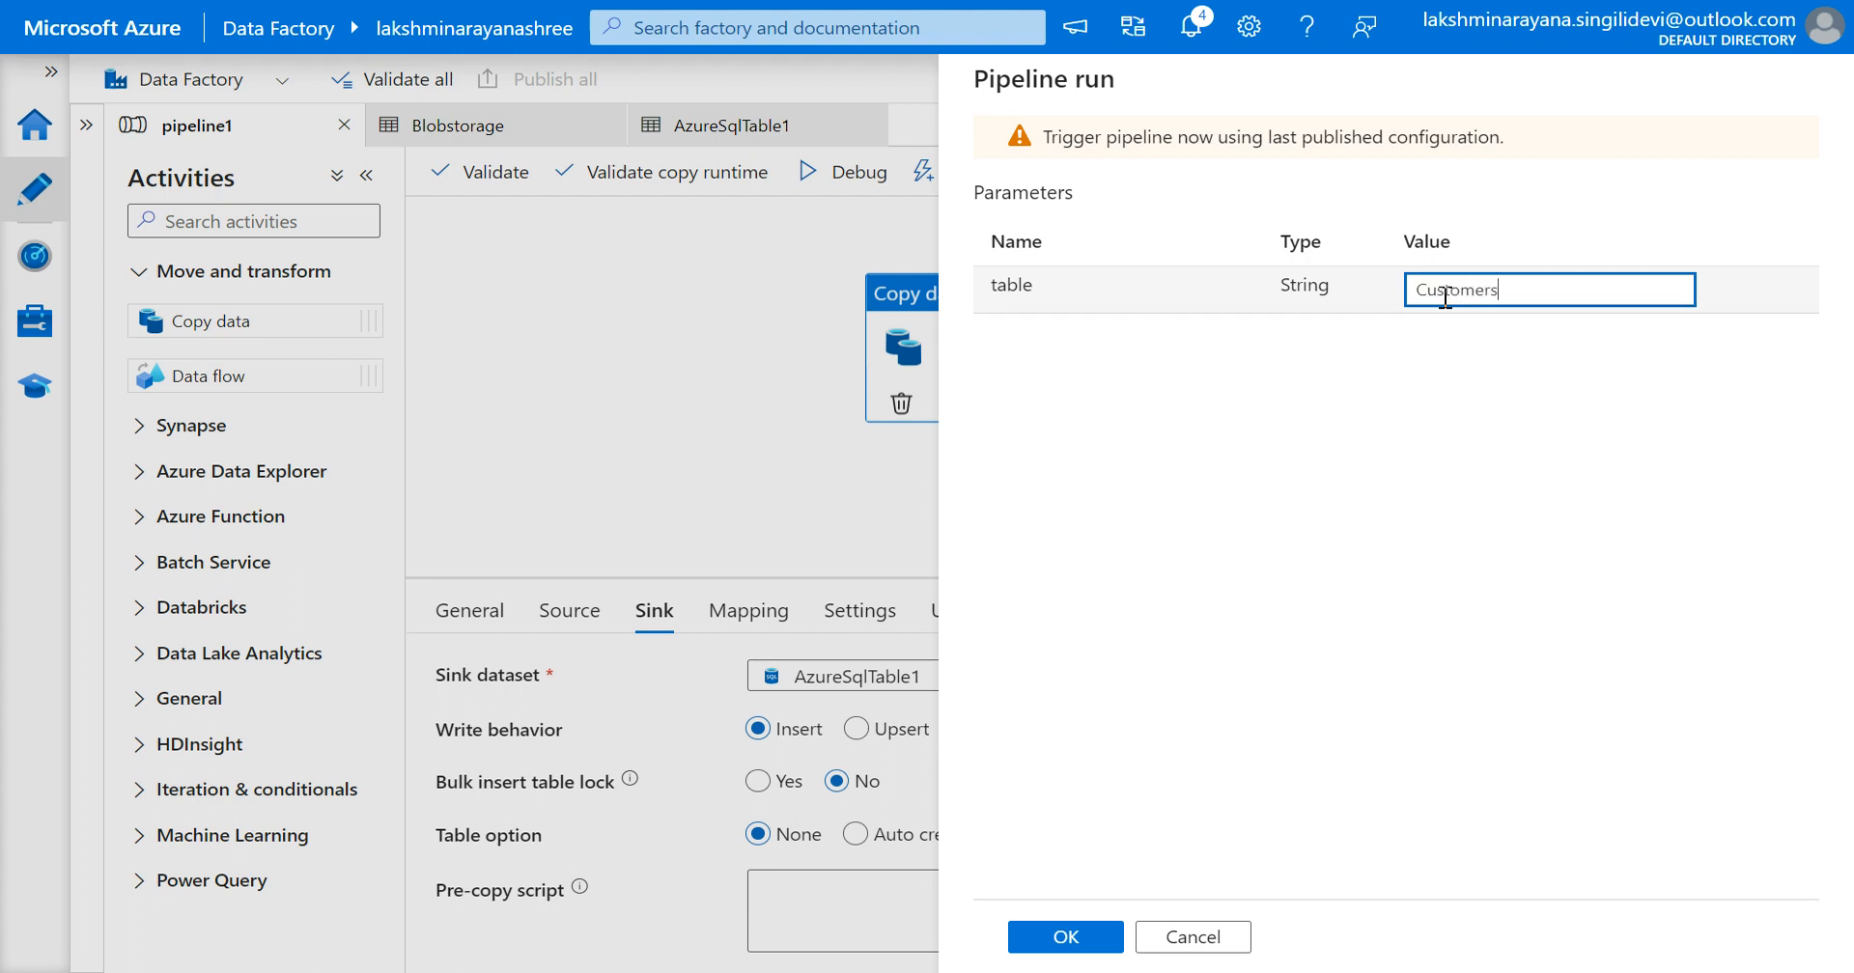
left_click(1068, 936)
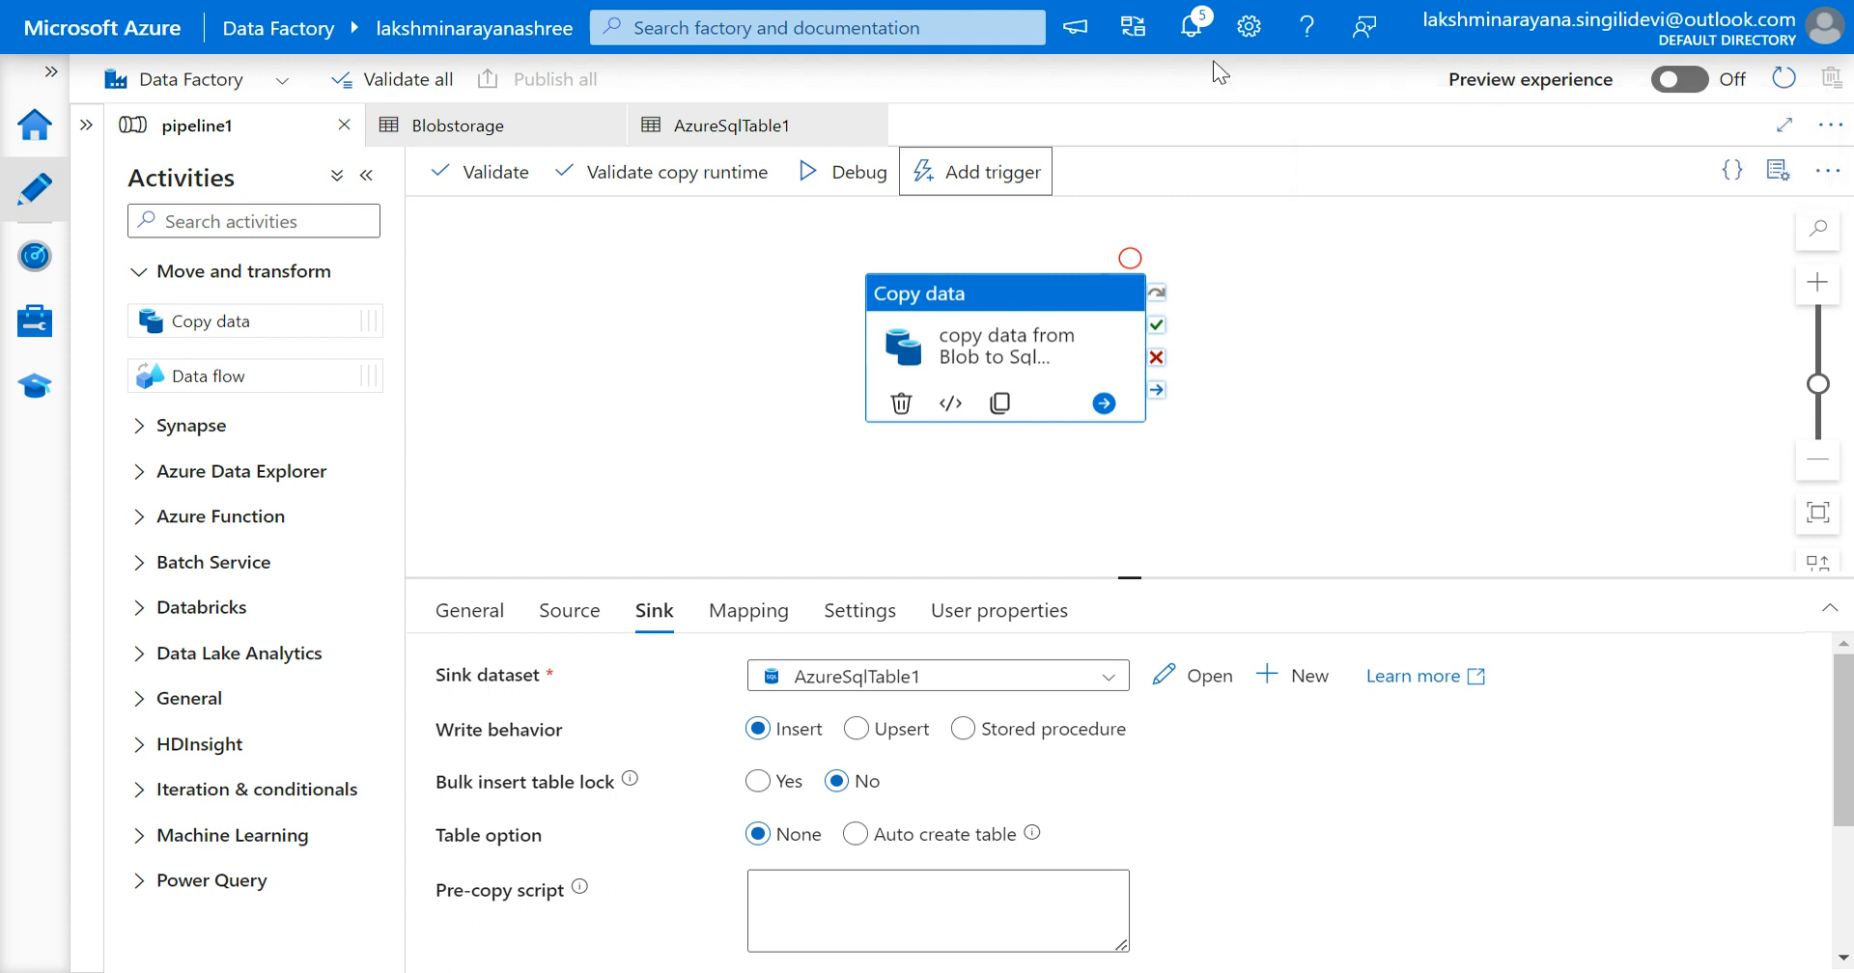
Step: Monitor pipeline runs, refreshing until the latest manual run shows Succeeded in 39s
left_click(34, 263)
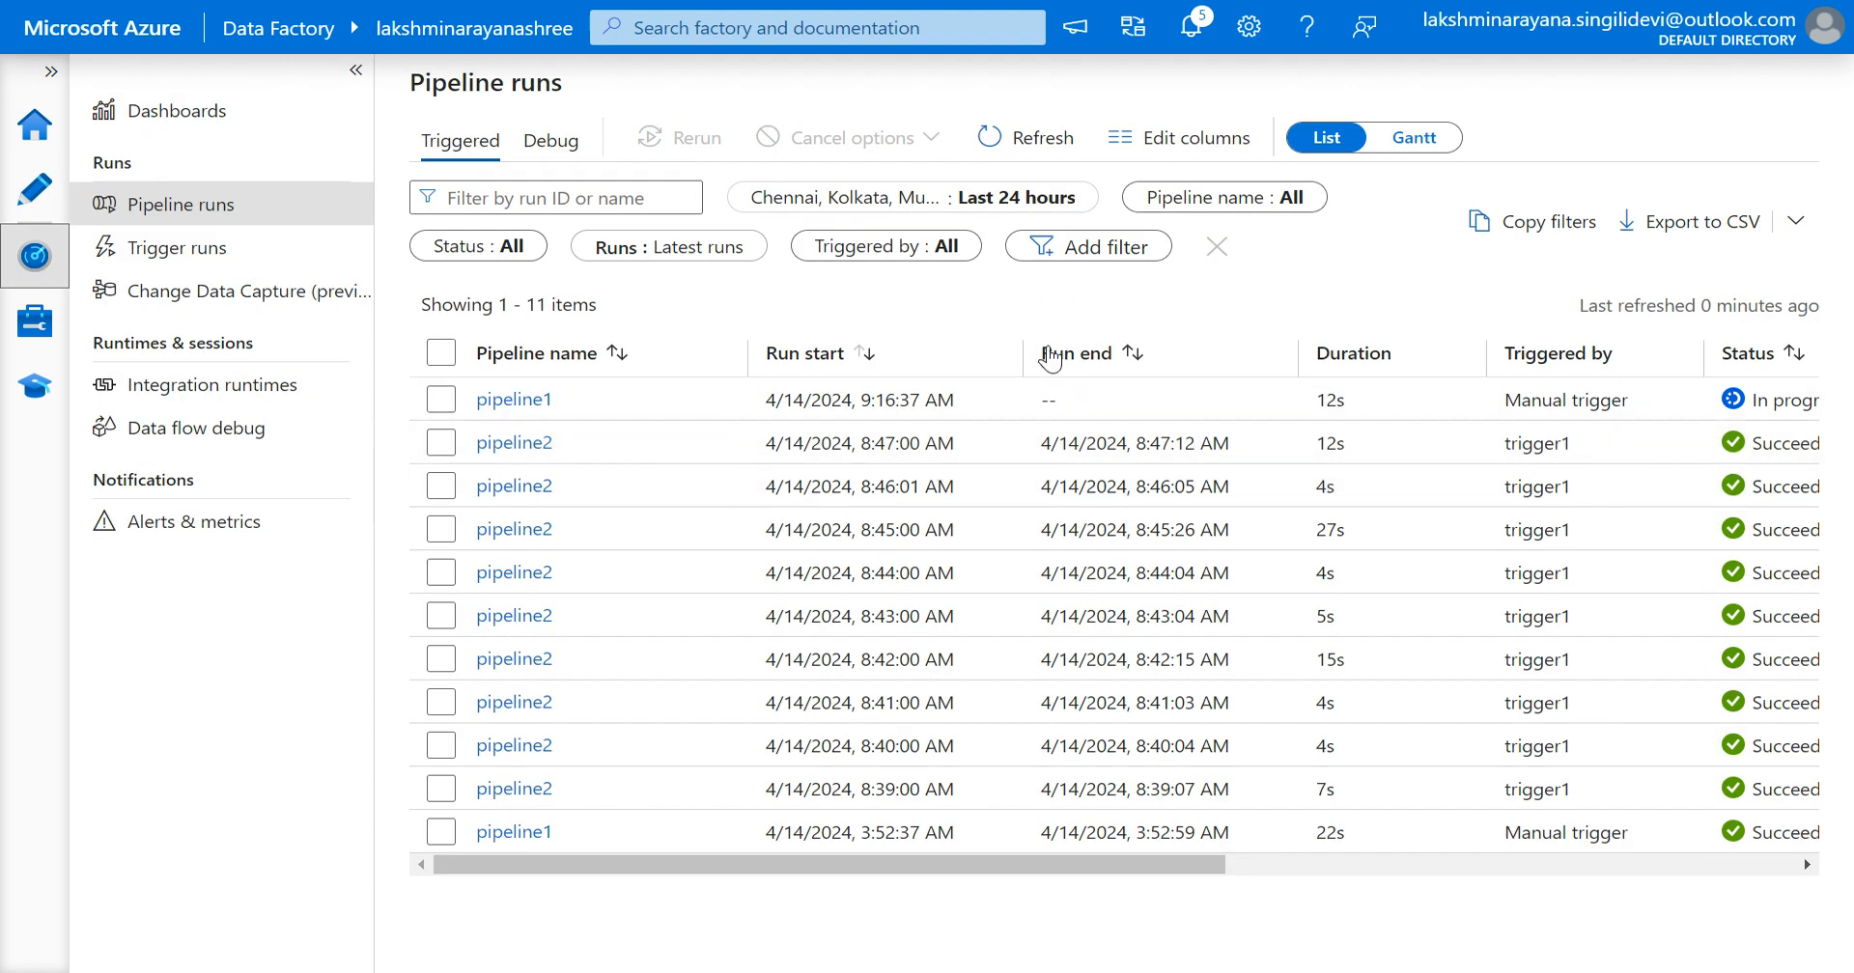
scroll(1408, 436, "right", 5)
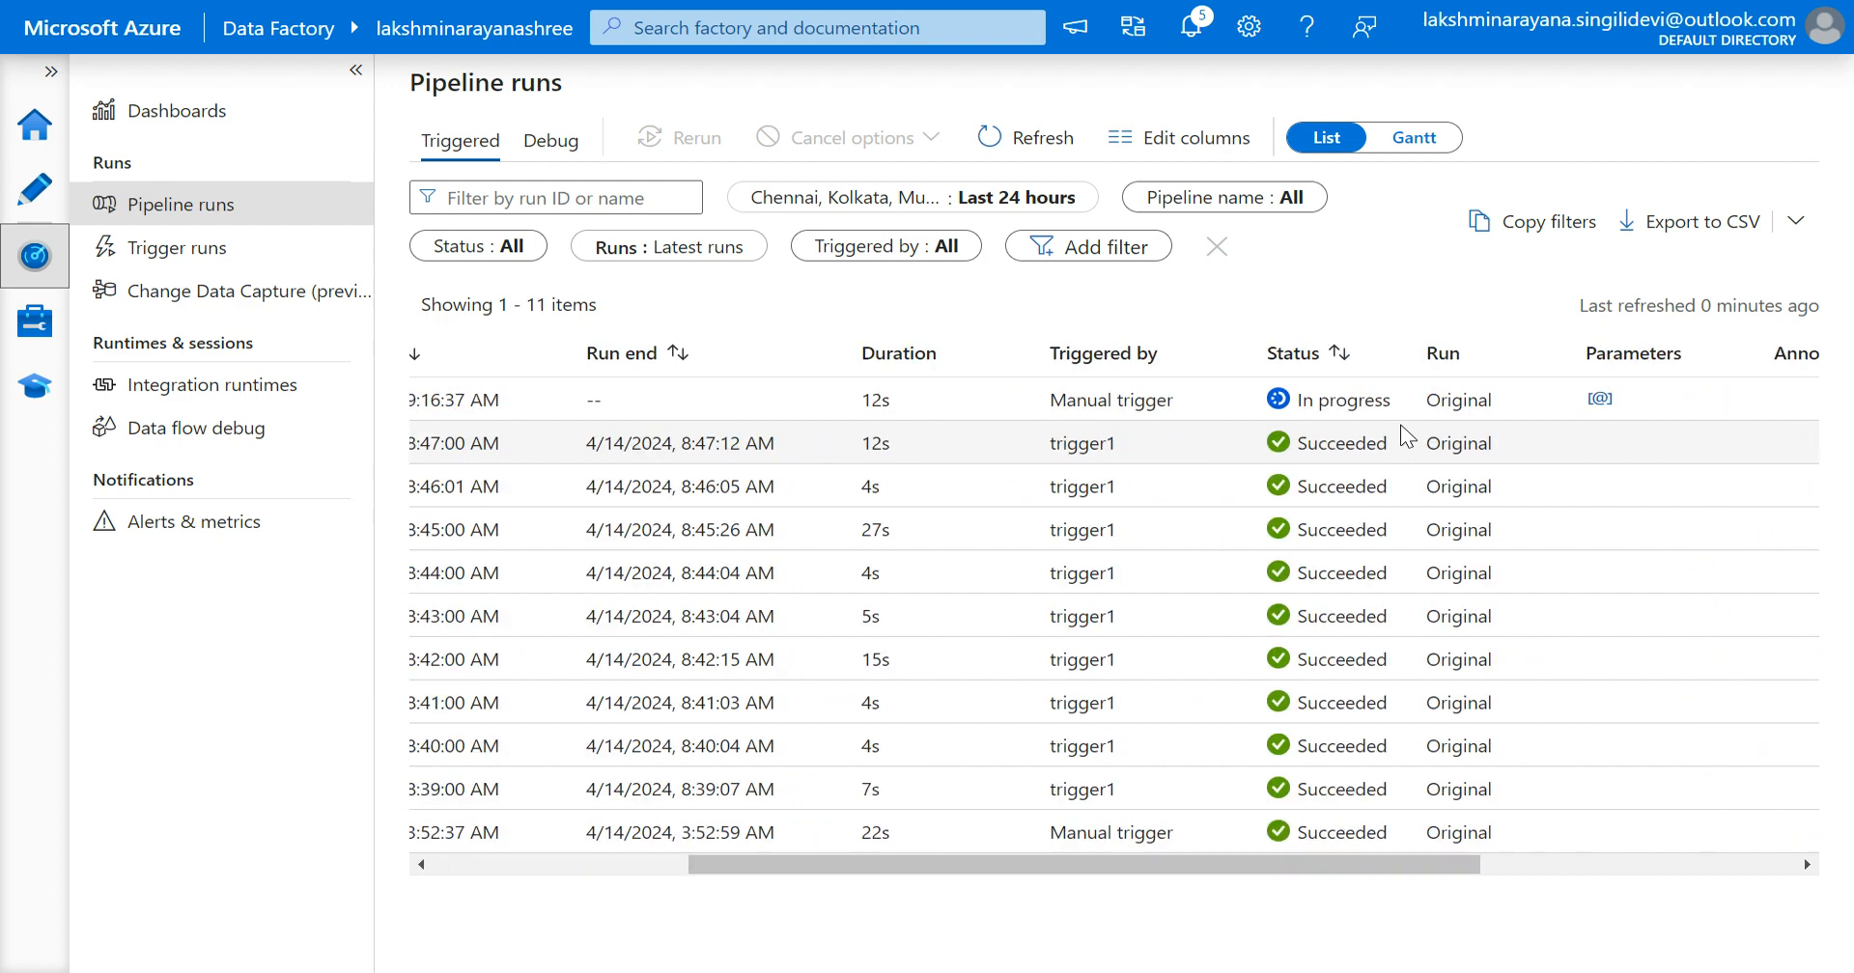
scroll(925, 439, "left", 5)
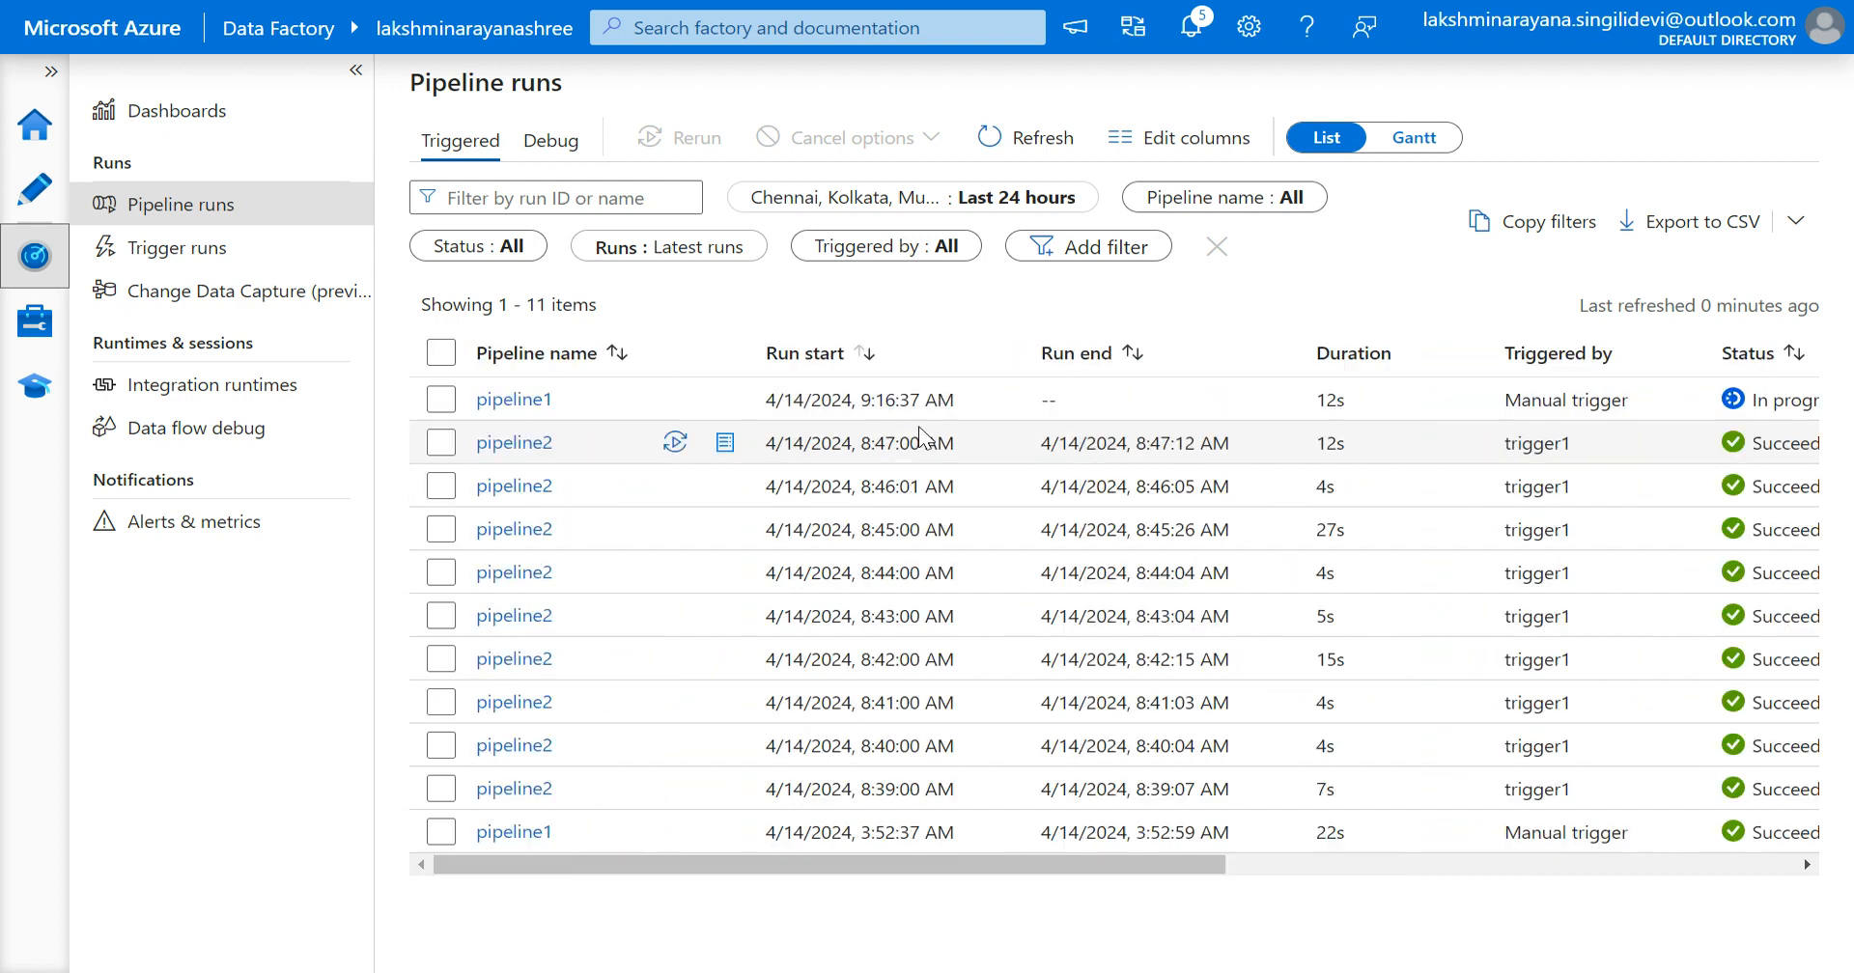
scroll(1429, 454, "right", 6)
scroll(1427, 452, "right", 1)
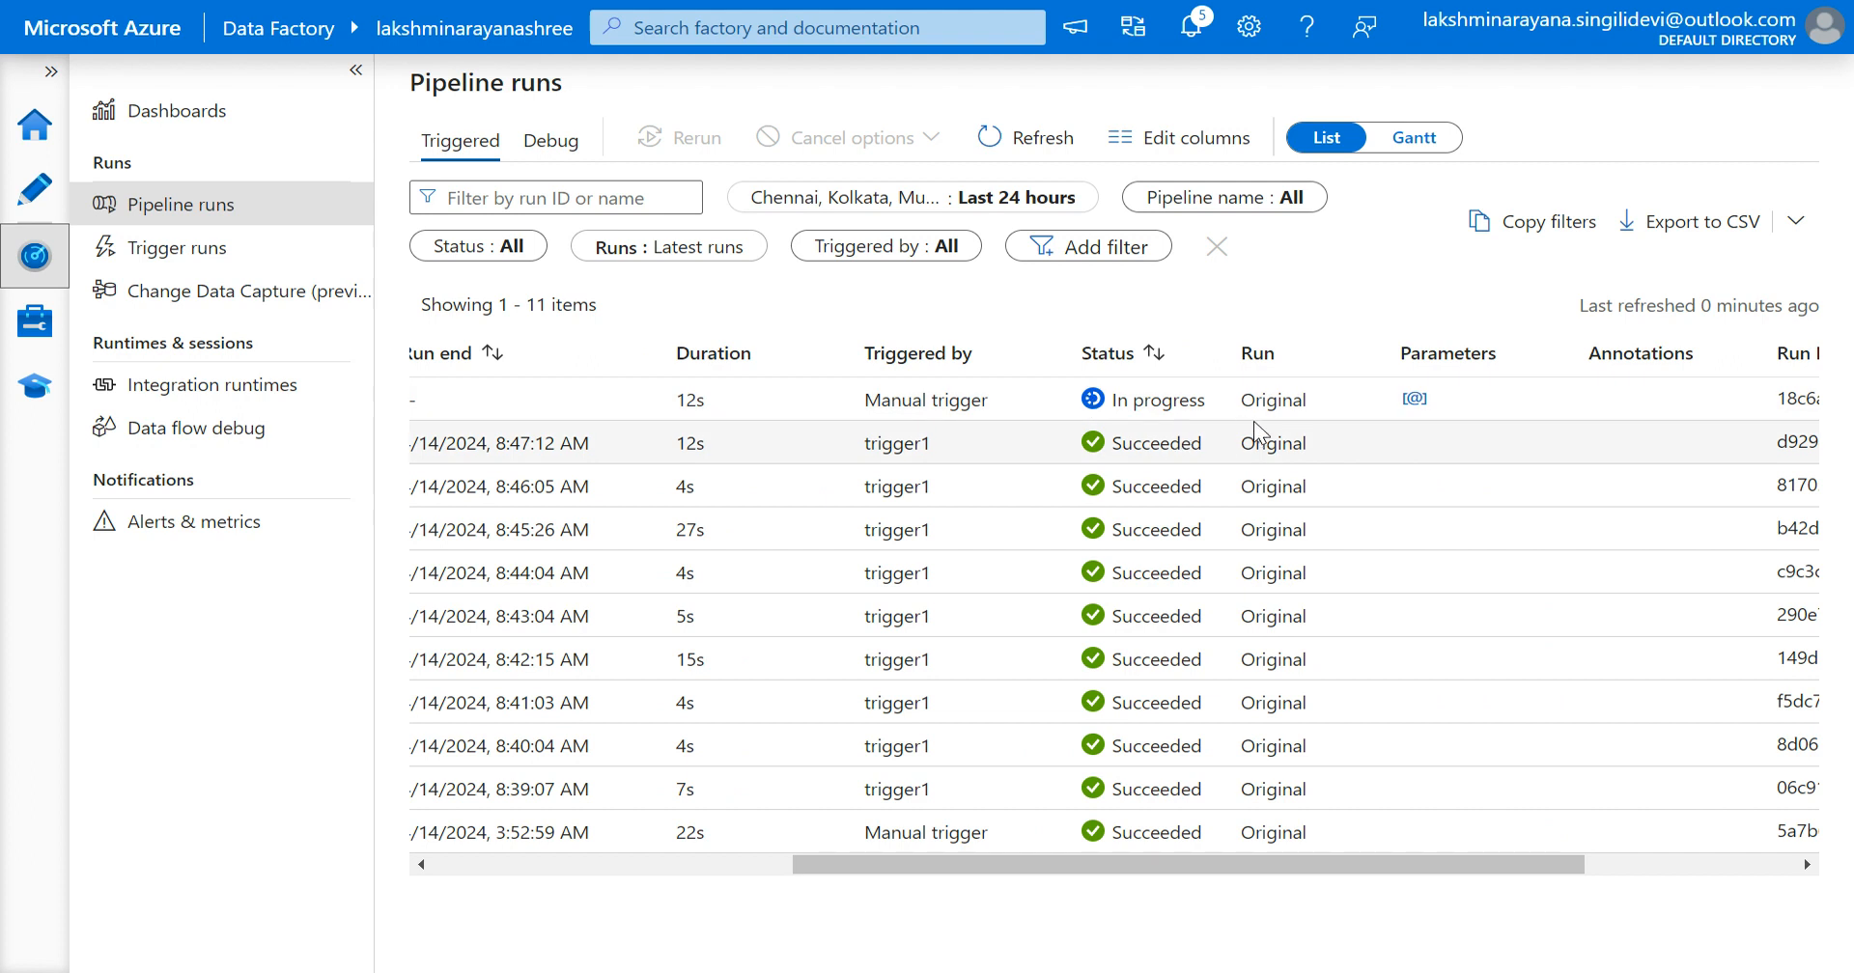
left_click(1024, 140)
left_click(1025, 142)
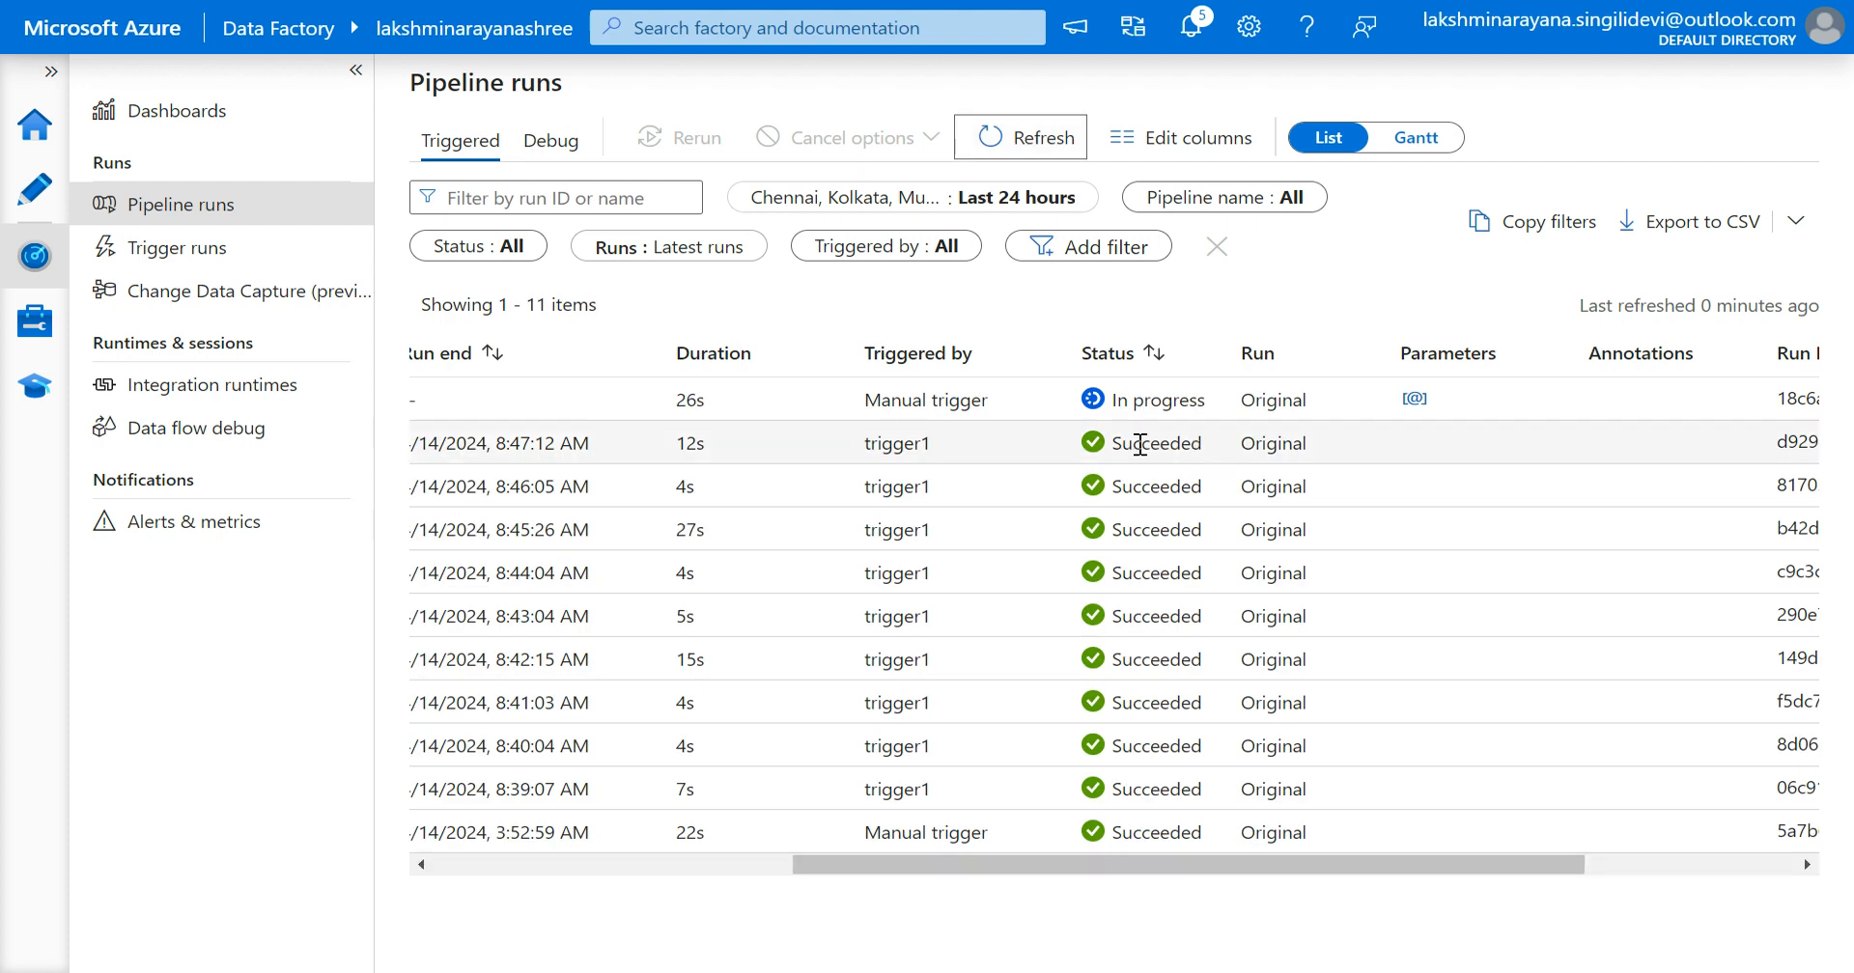
left_click(1011, 142)
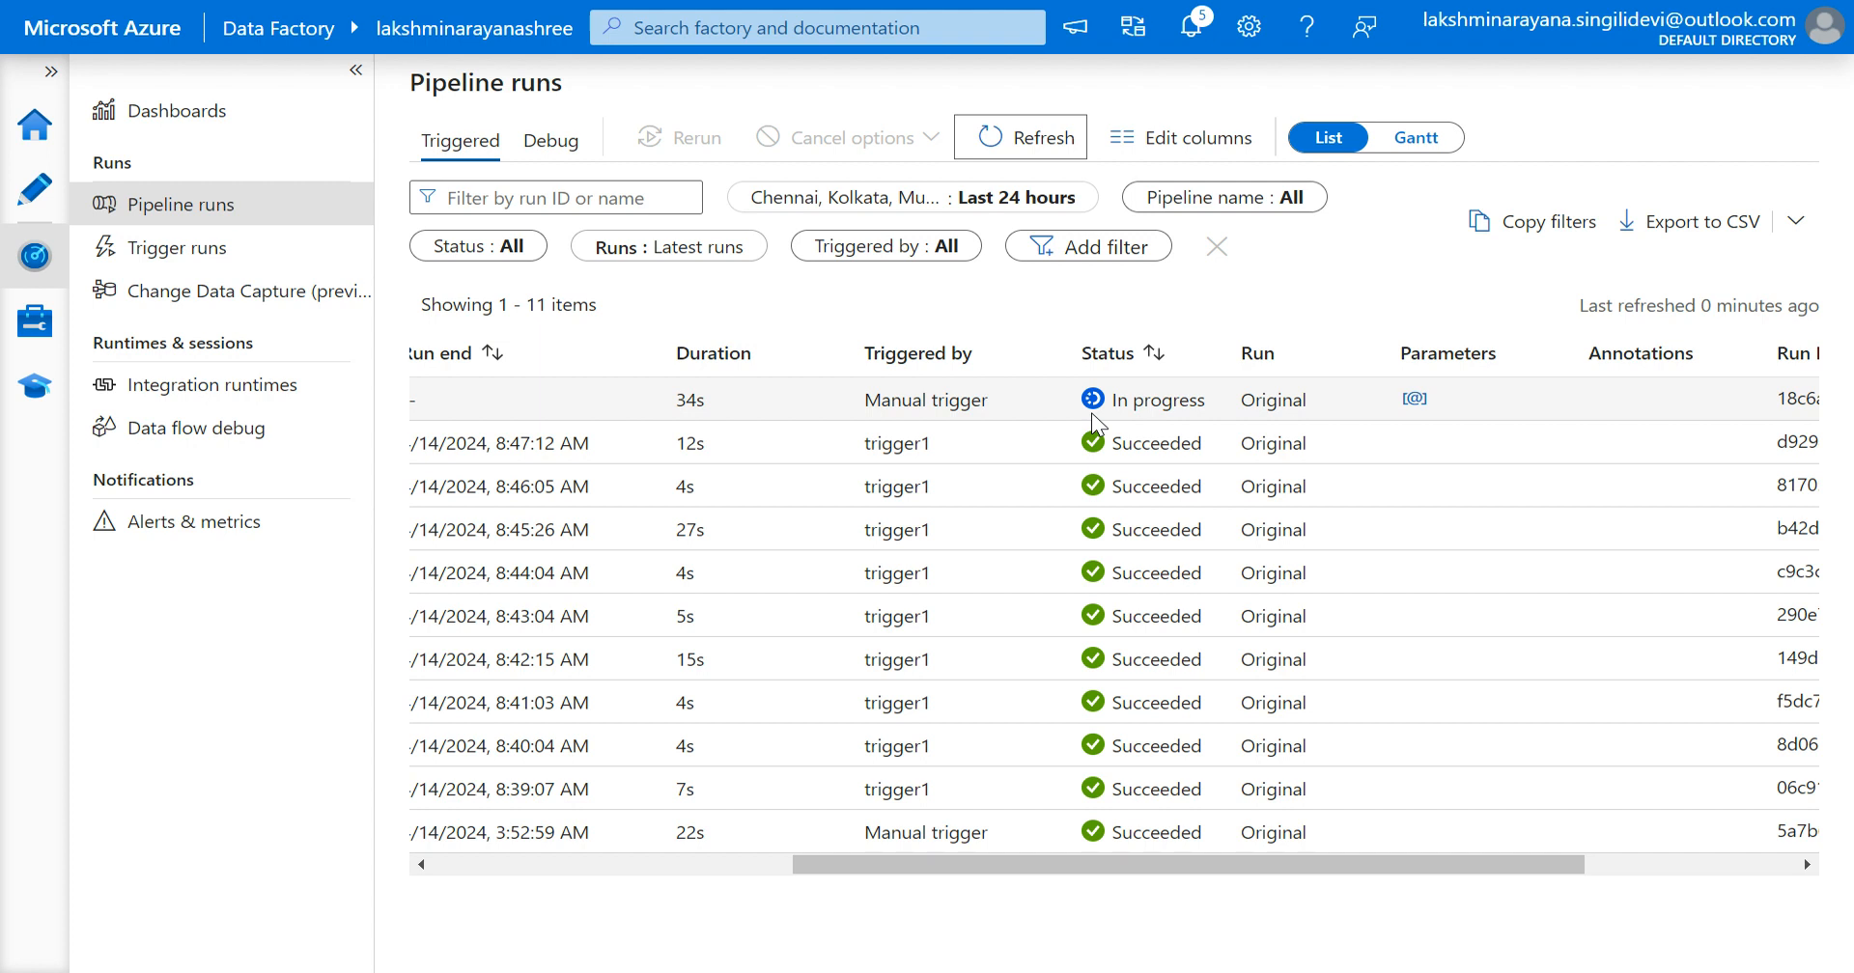
left_click(449, 248)
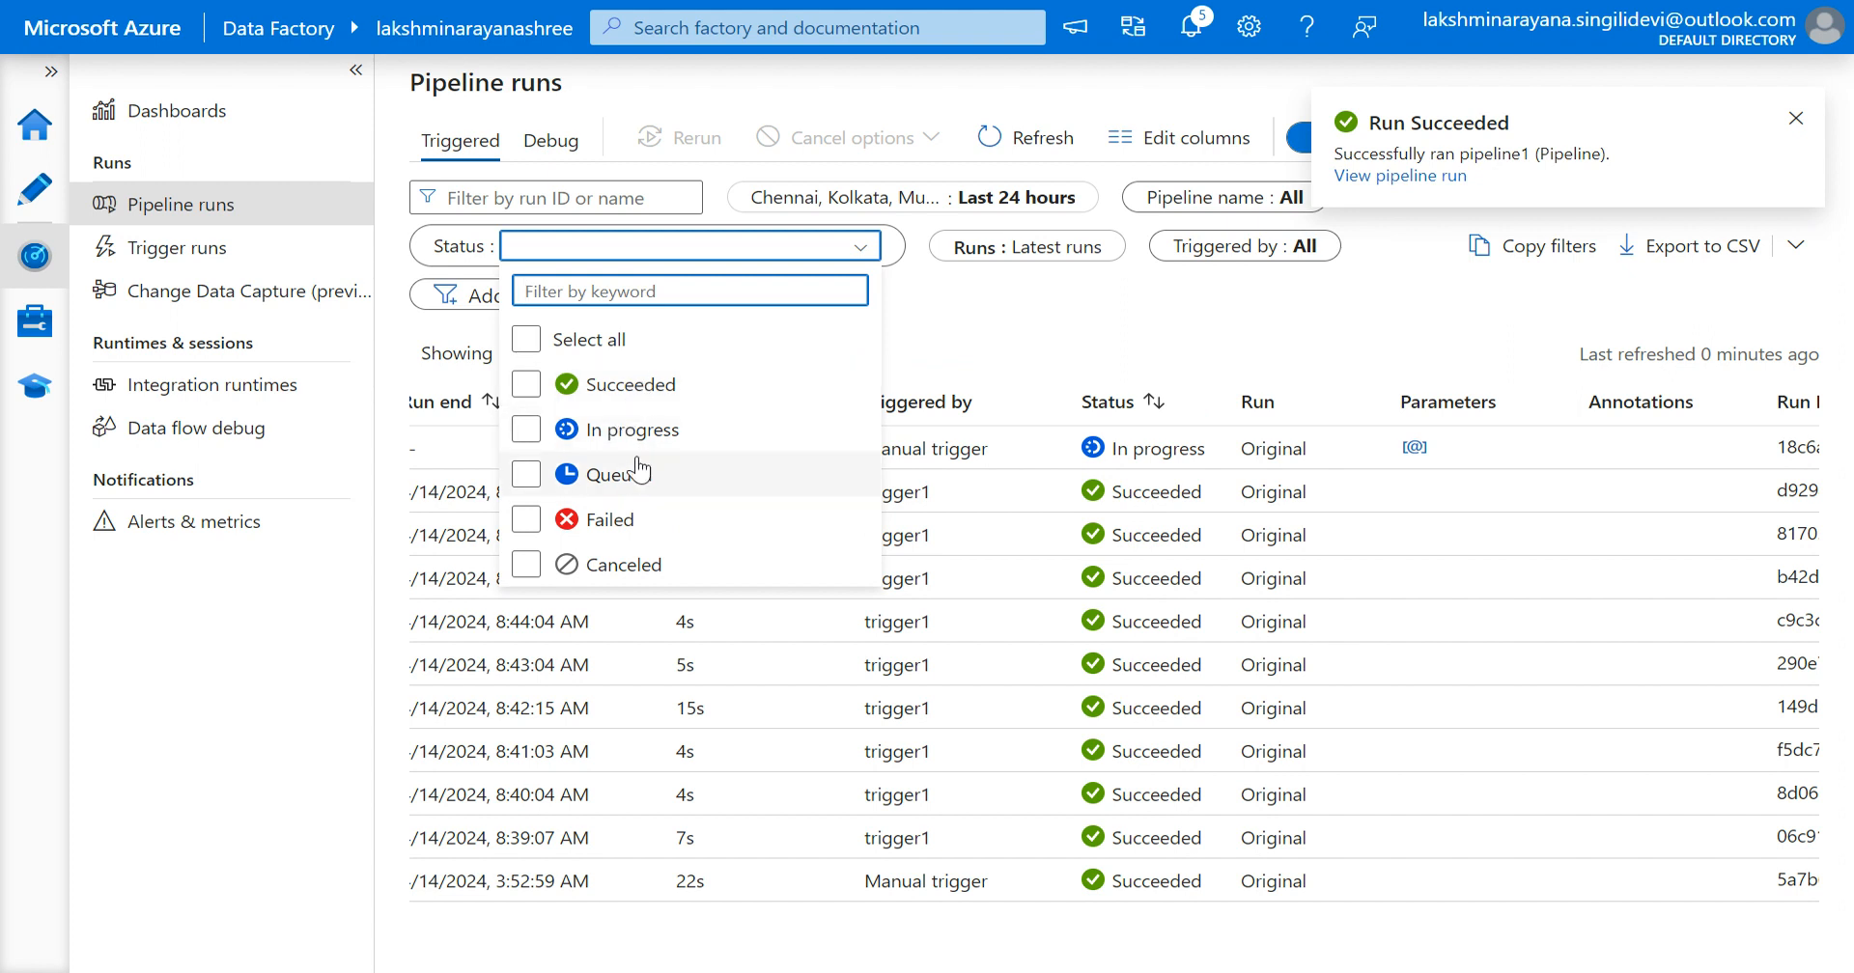
left_click(969, 348)
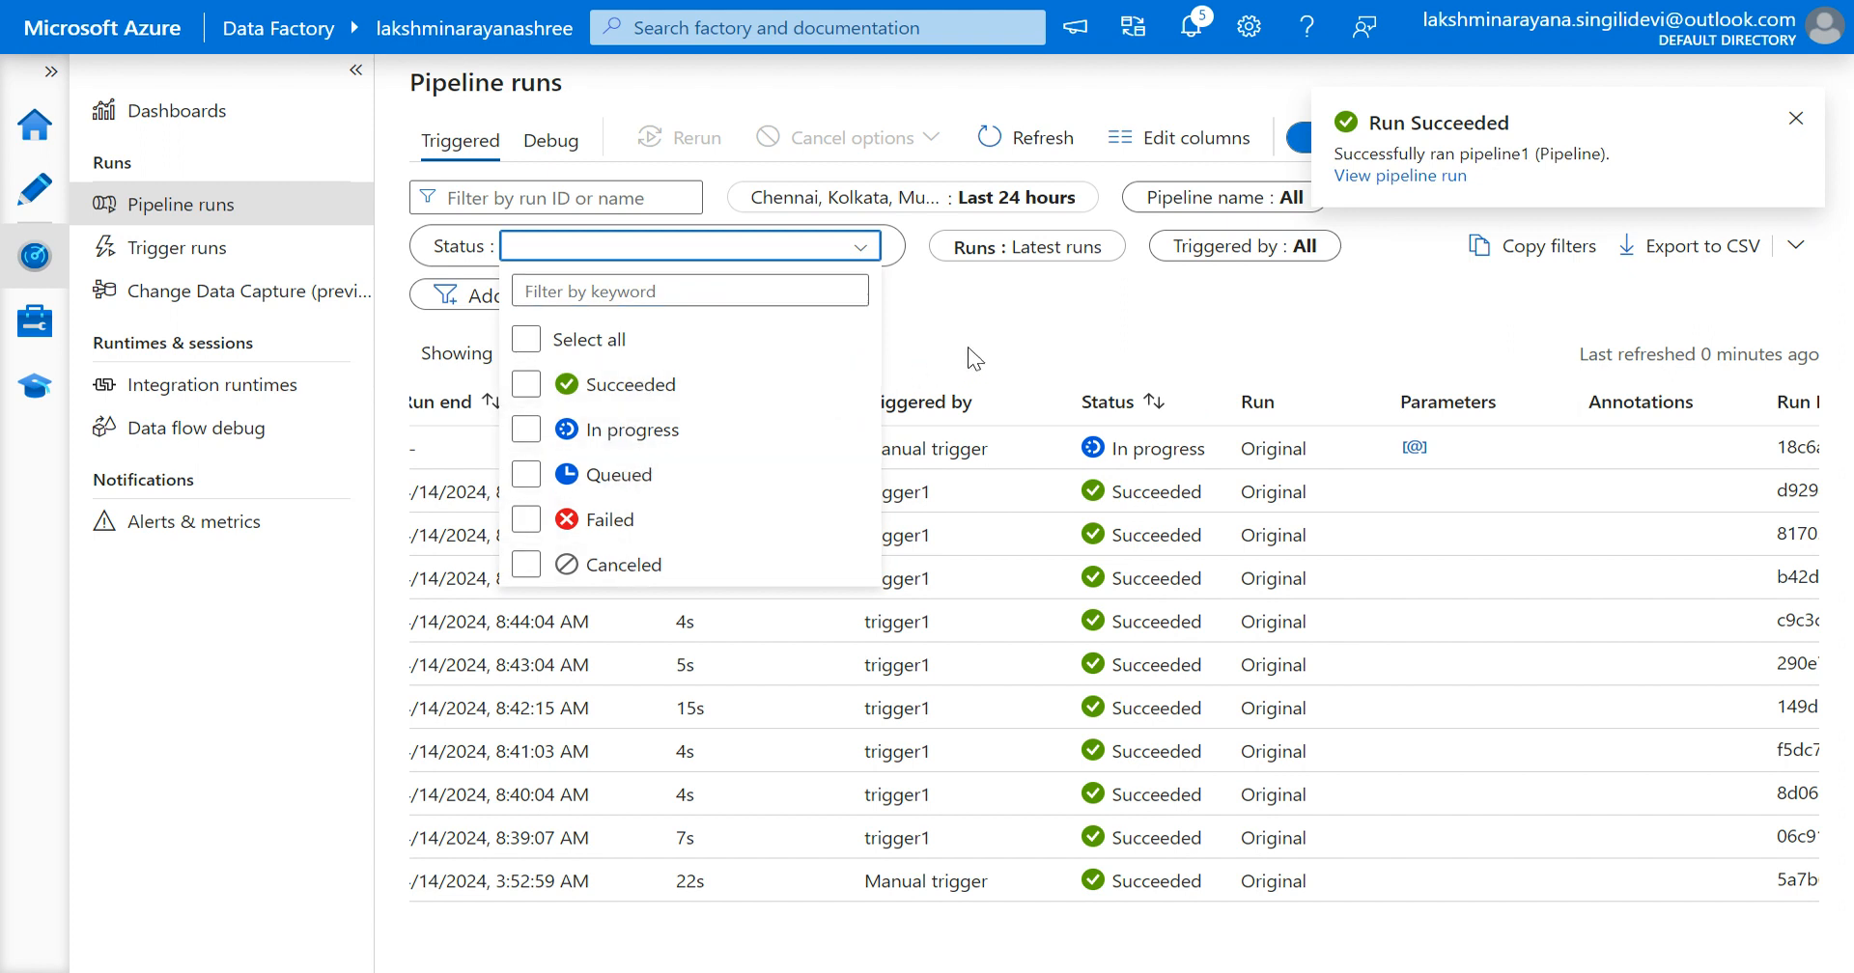
left_click(1039, 141)
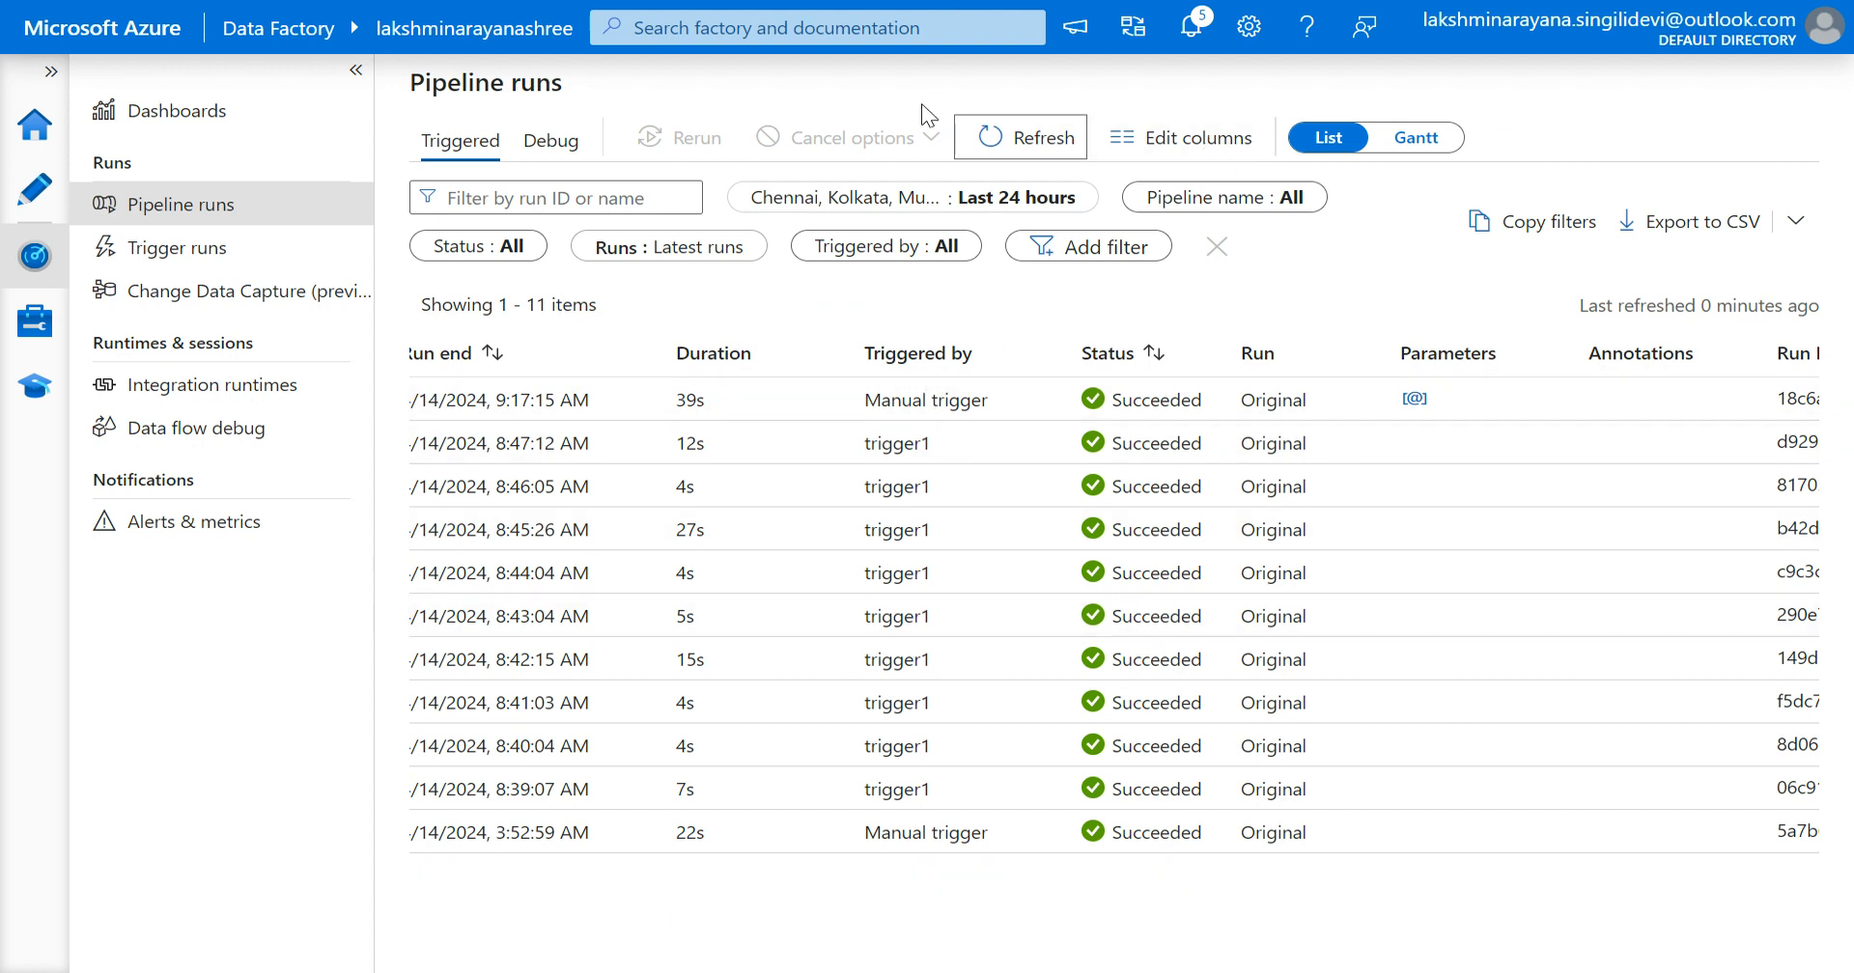
key("F11")
Step: Run 'select * from Customers' and scroll through the 21 loaded customer rows
left_click(580, 30)
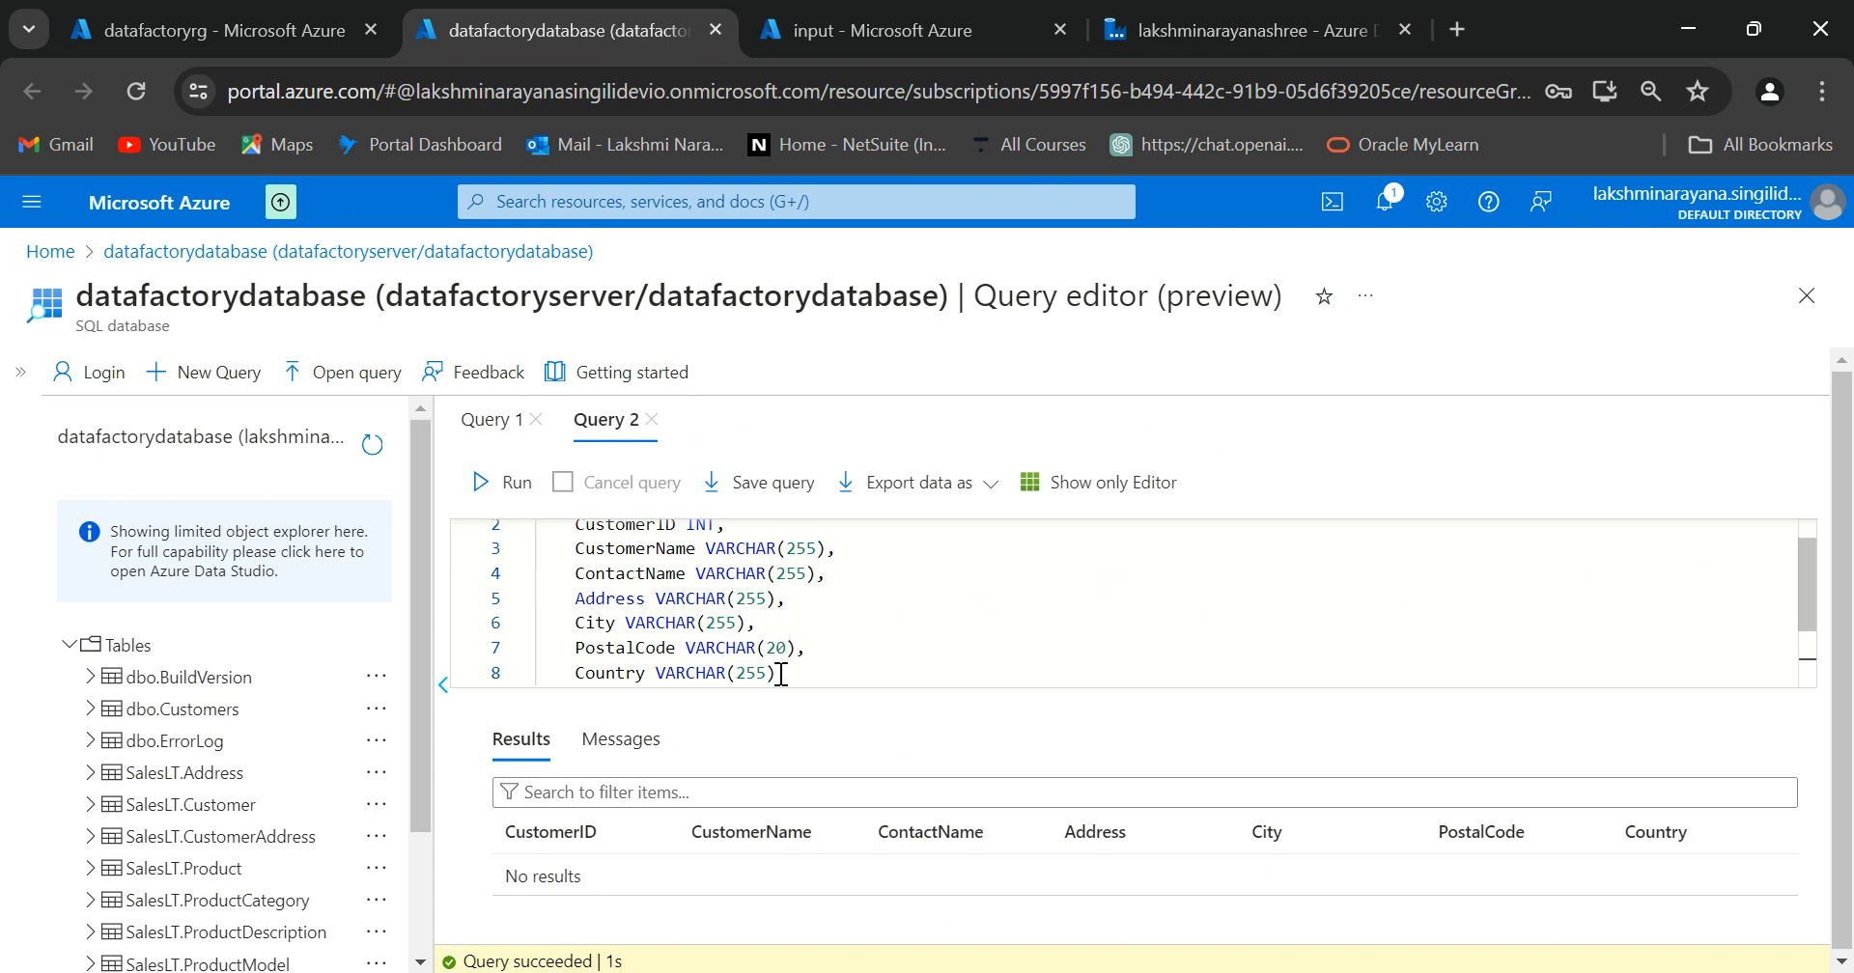
scroll(781, 674, "down", 3)
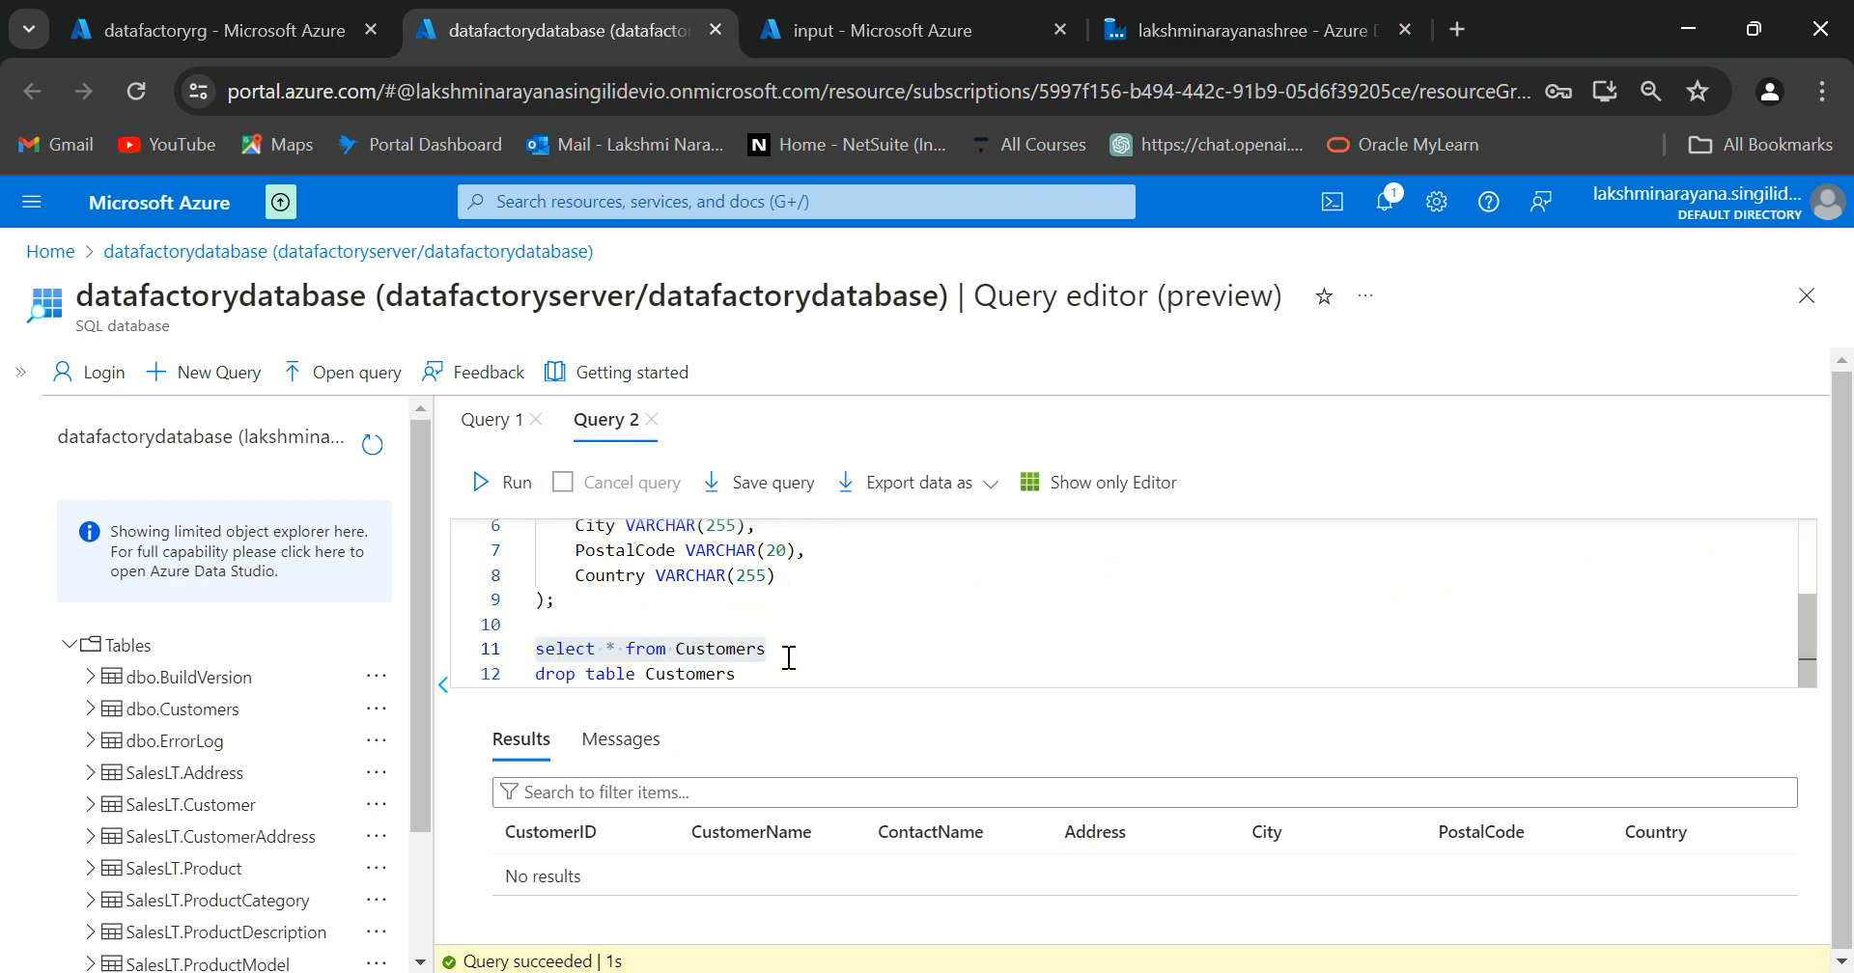
left_click(788, 658)
left_click_drag(778, 647, 535, 648)
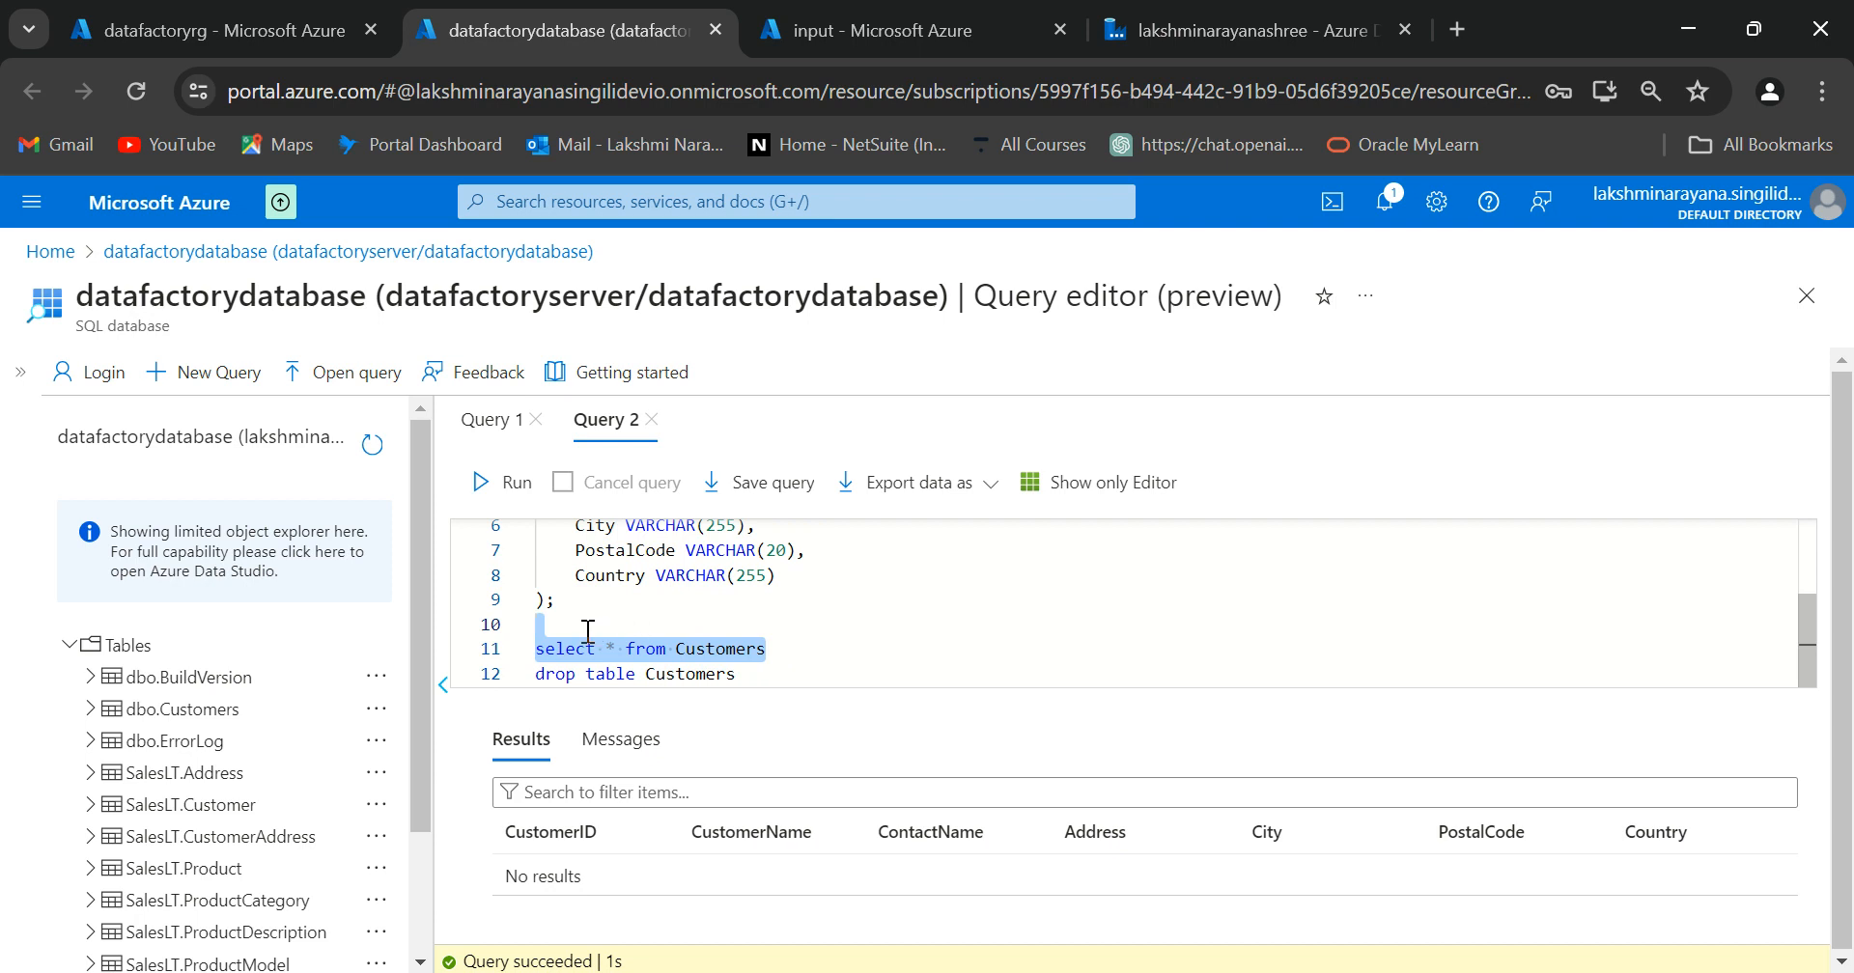
left_click(483, 482)
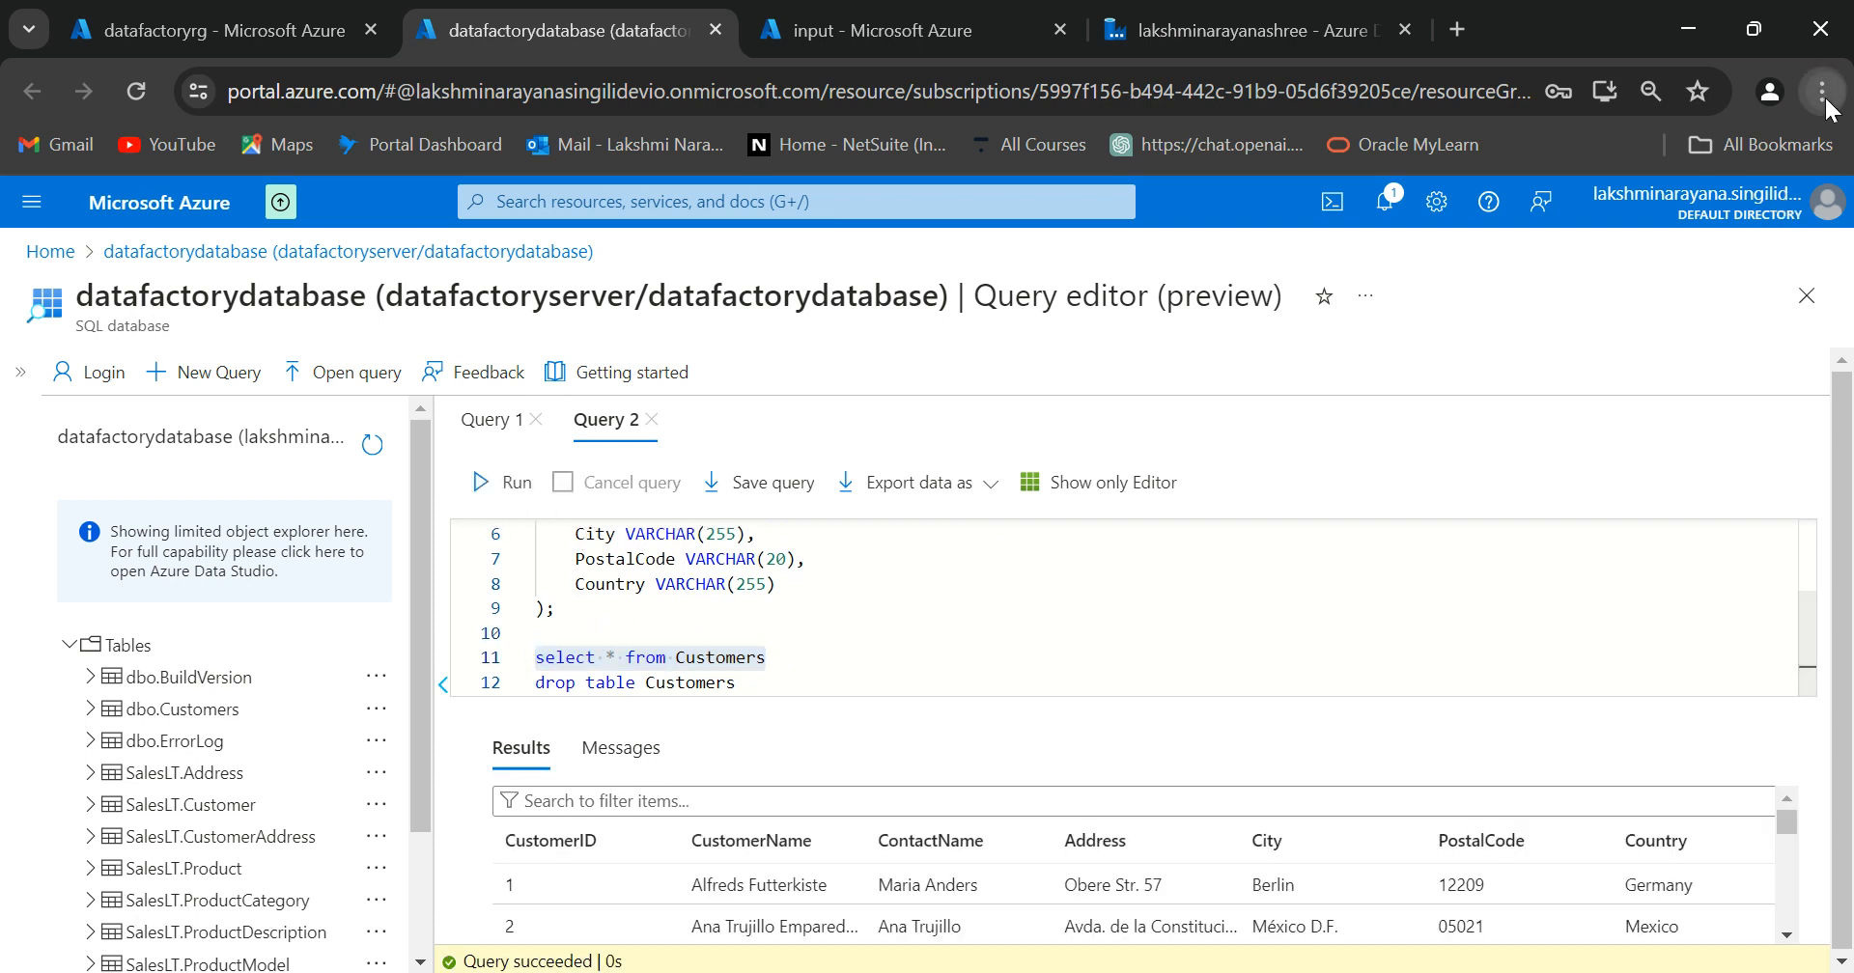
key("F11")
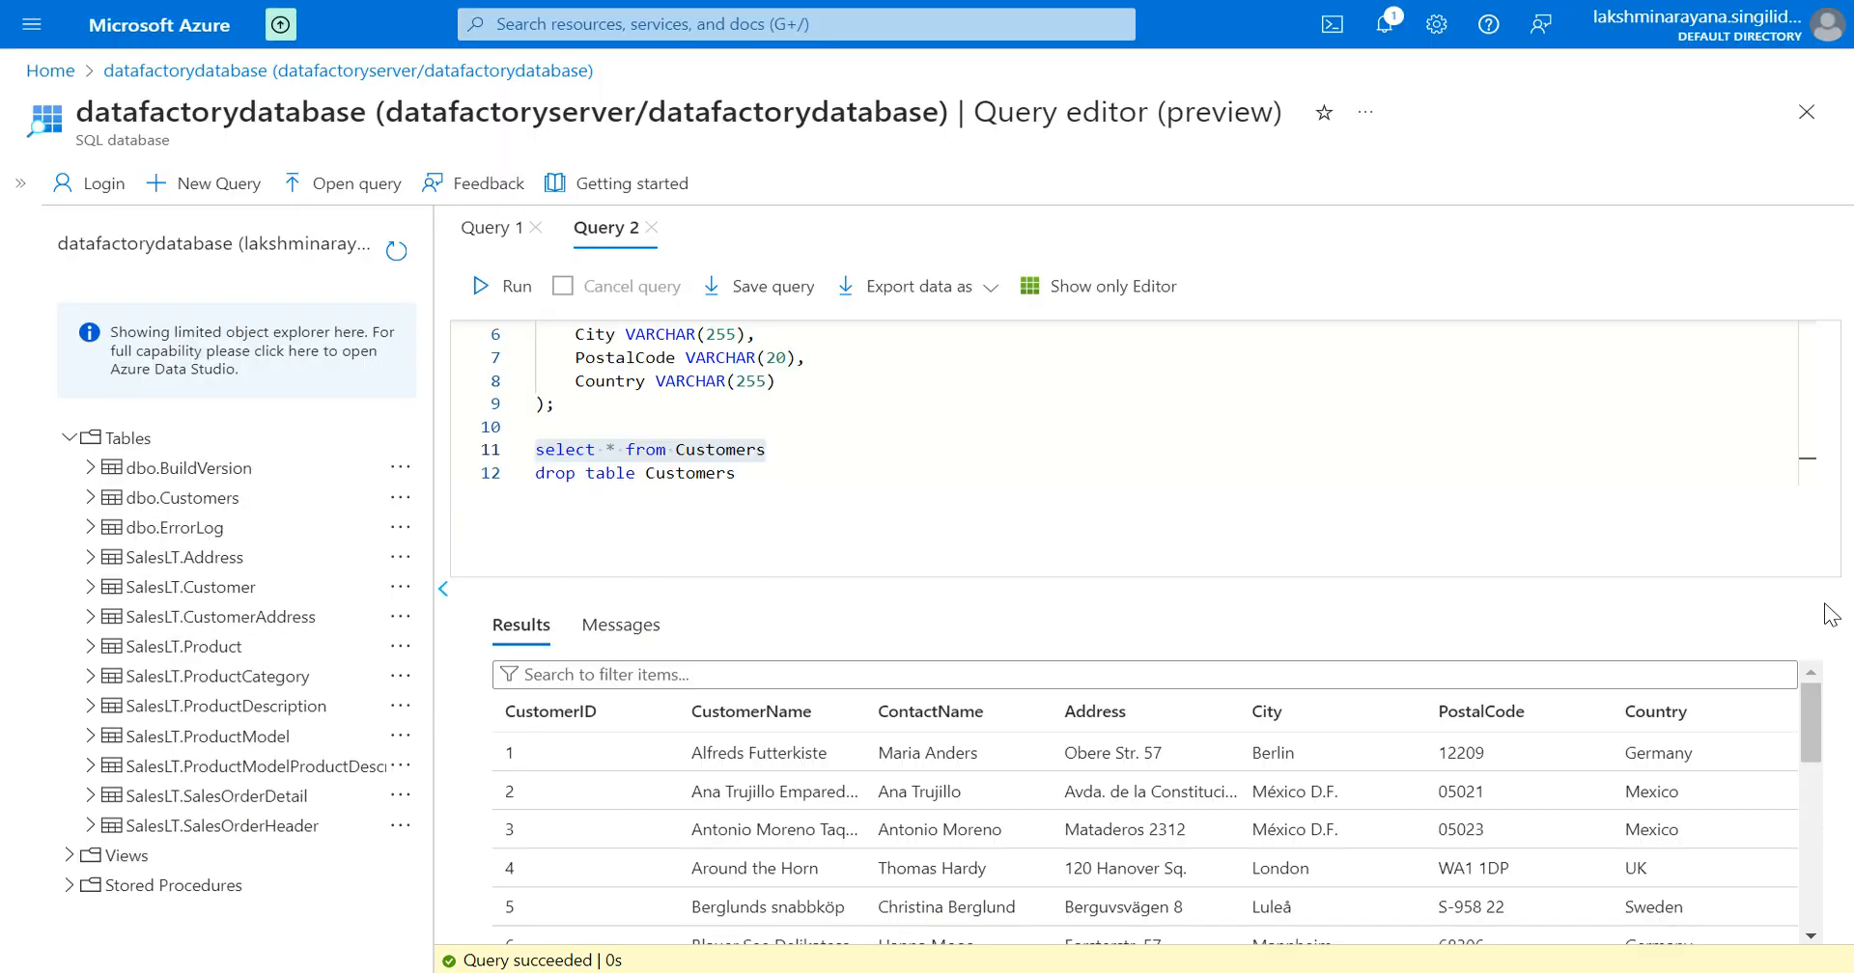
scroll(880, 829, "down", 3)
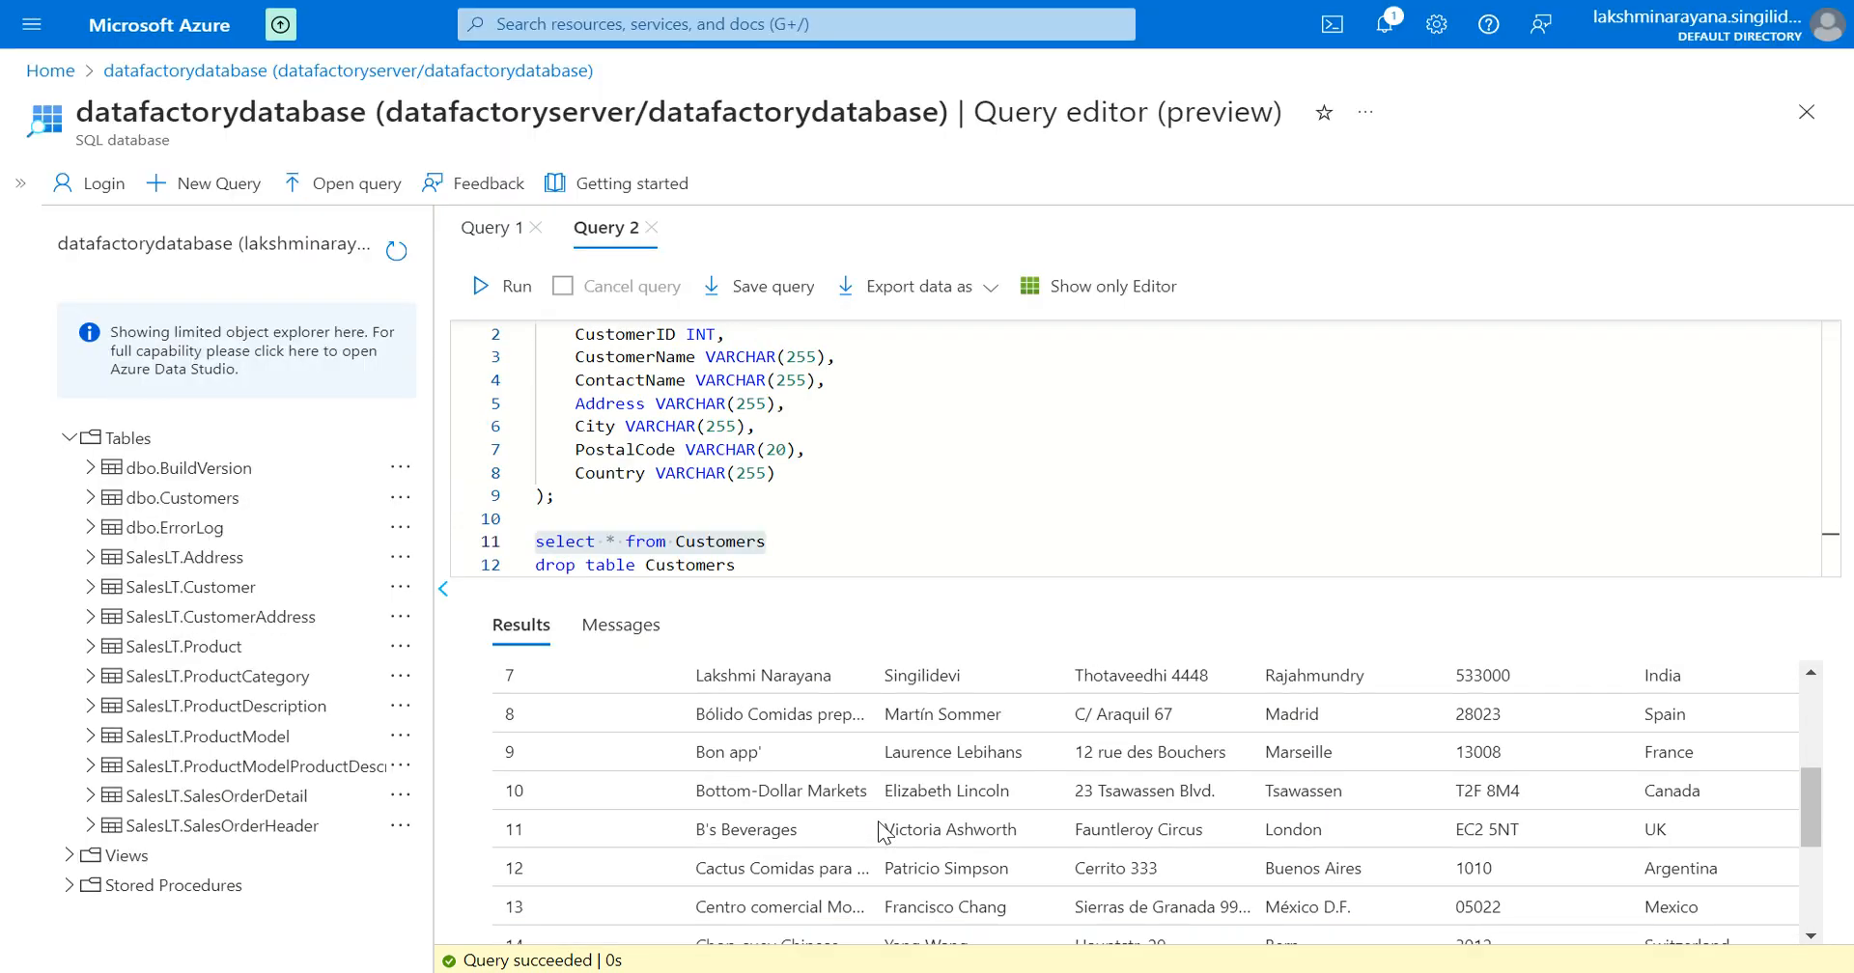
scroll(880, 829, "down", 3)
scroll(980, 762, "up", 6)
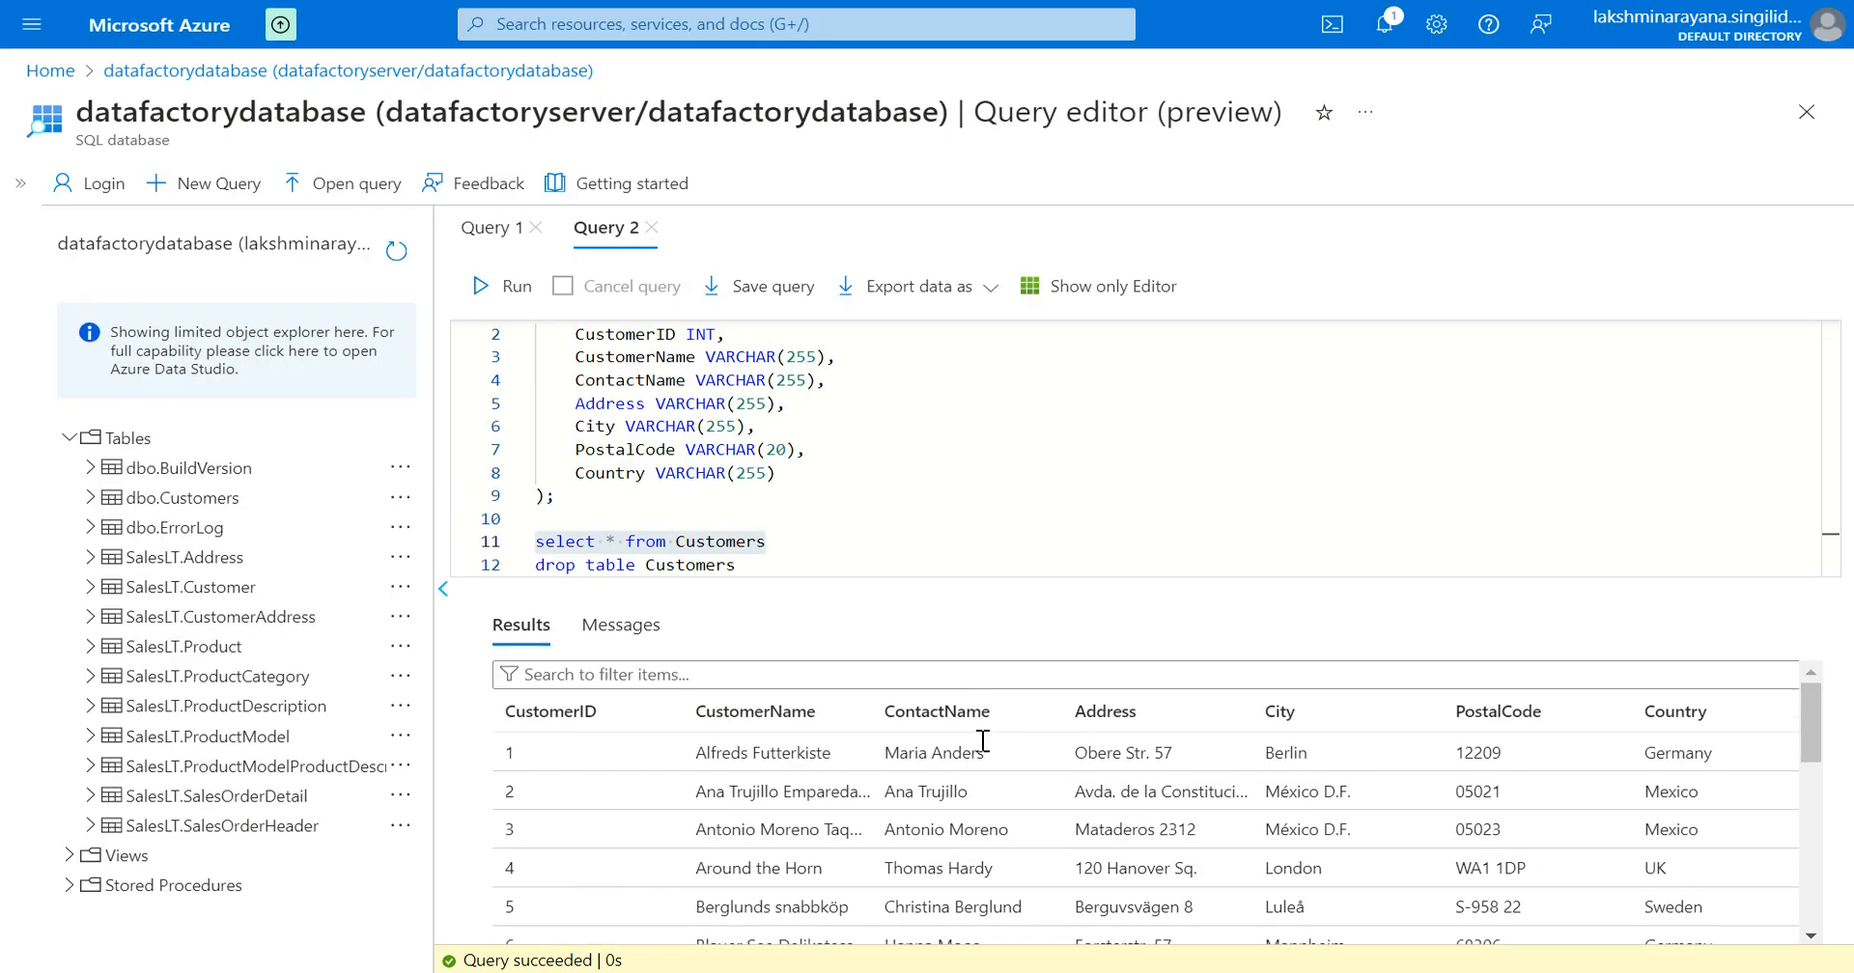
scroll(516, 854, "down", 2)
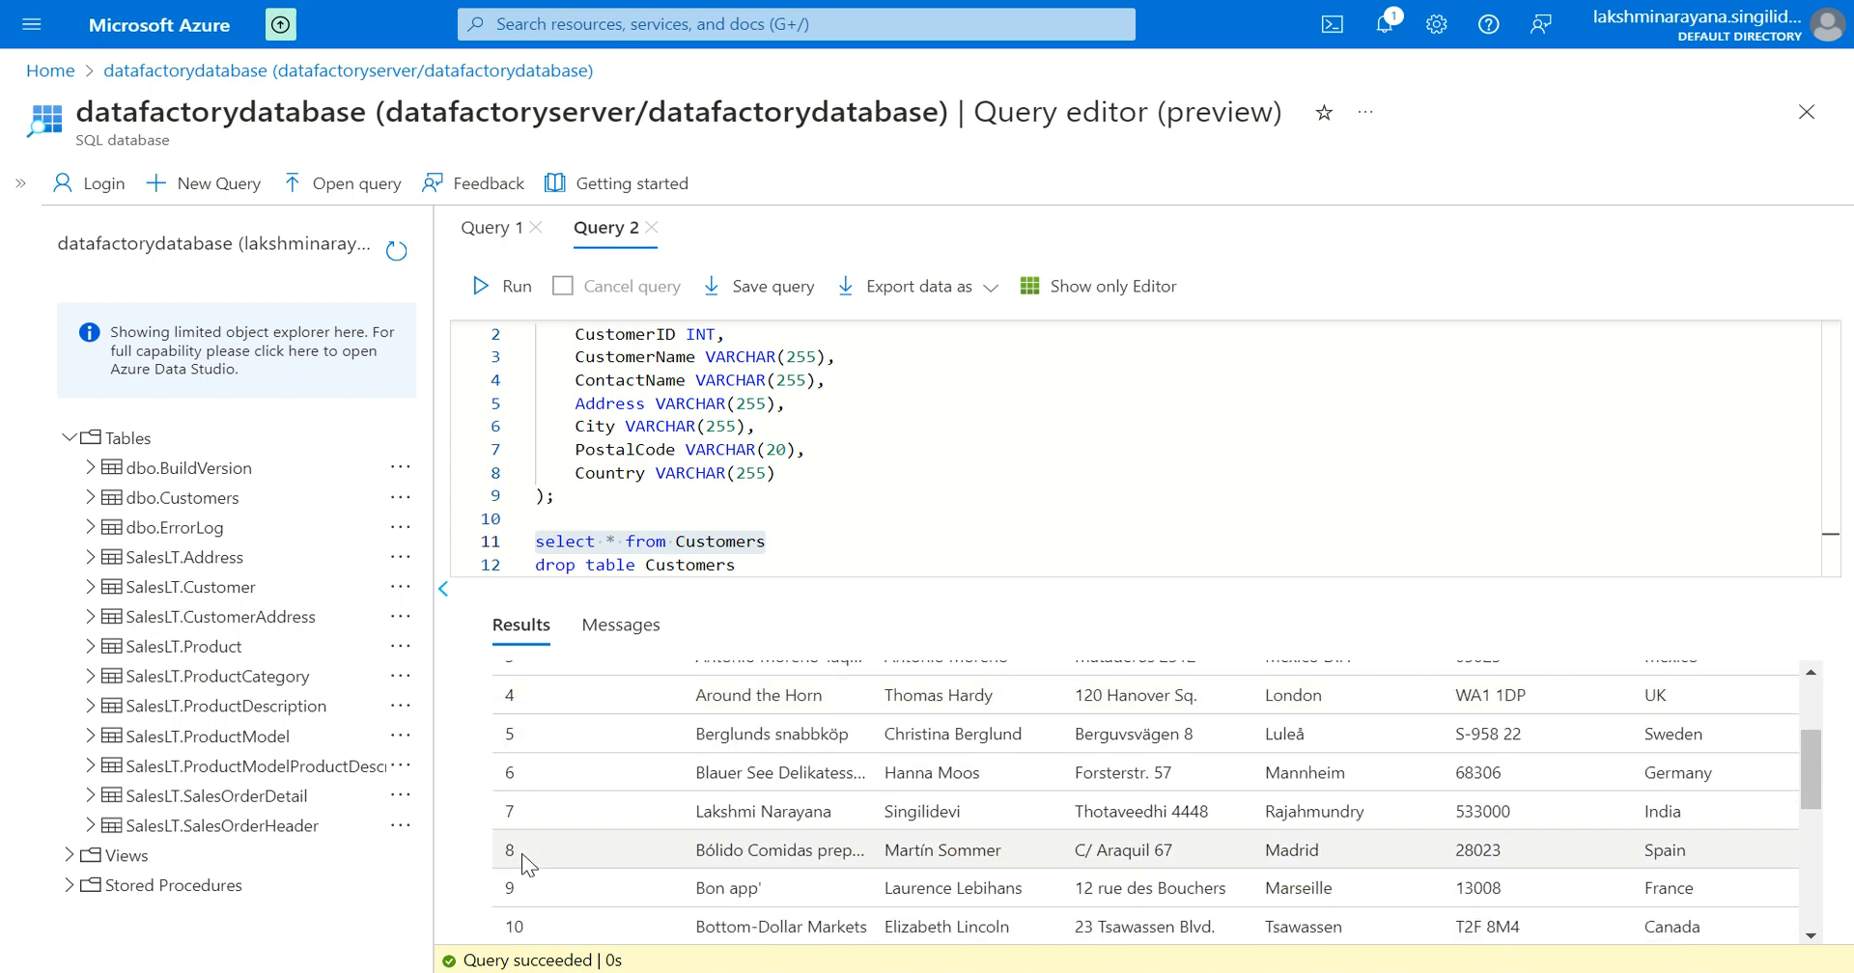
scroll(736, 809, "down", 5)
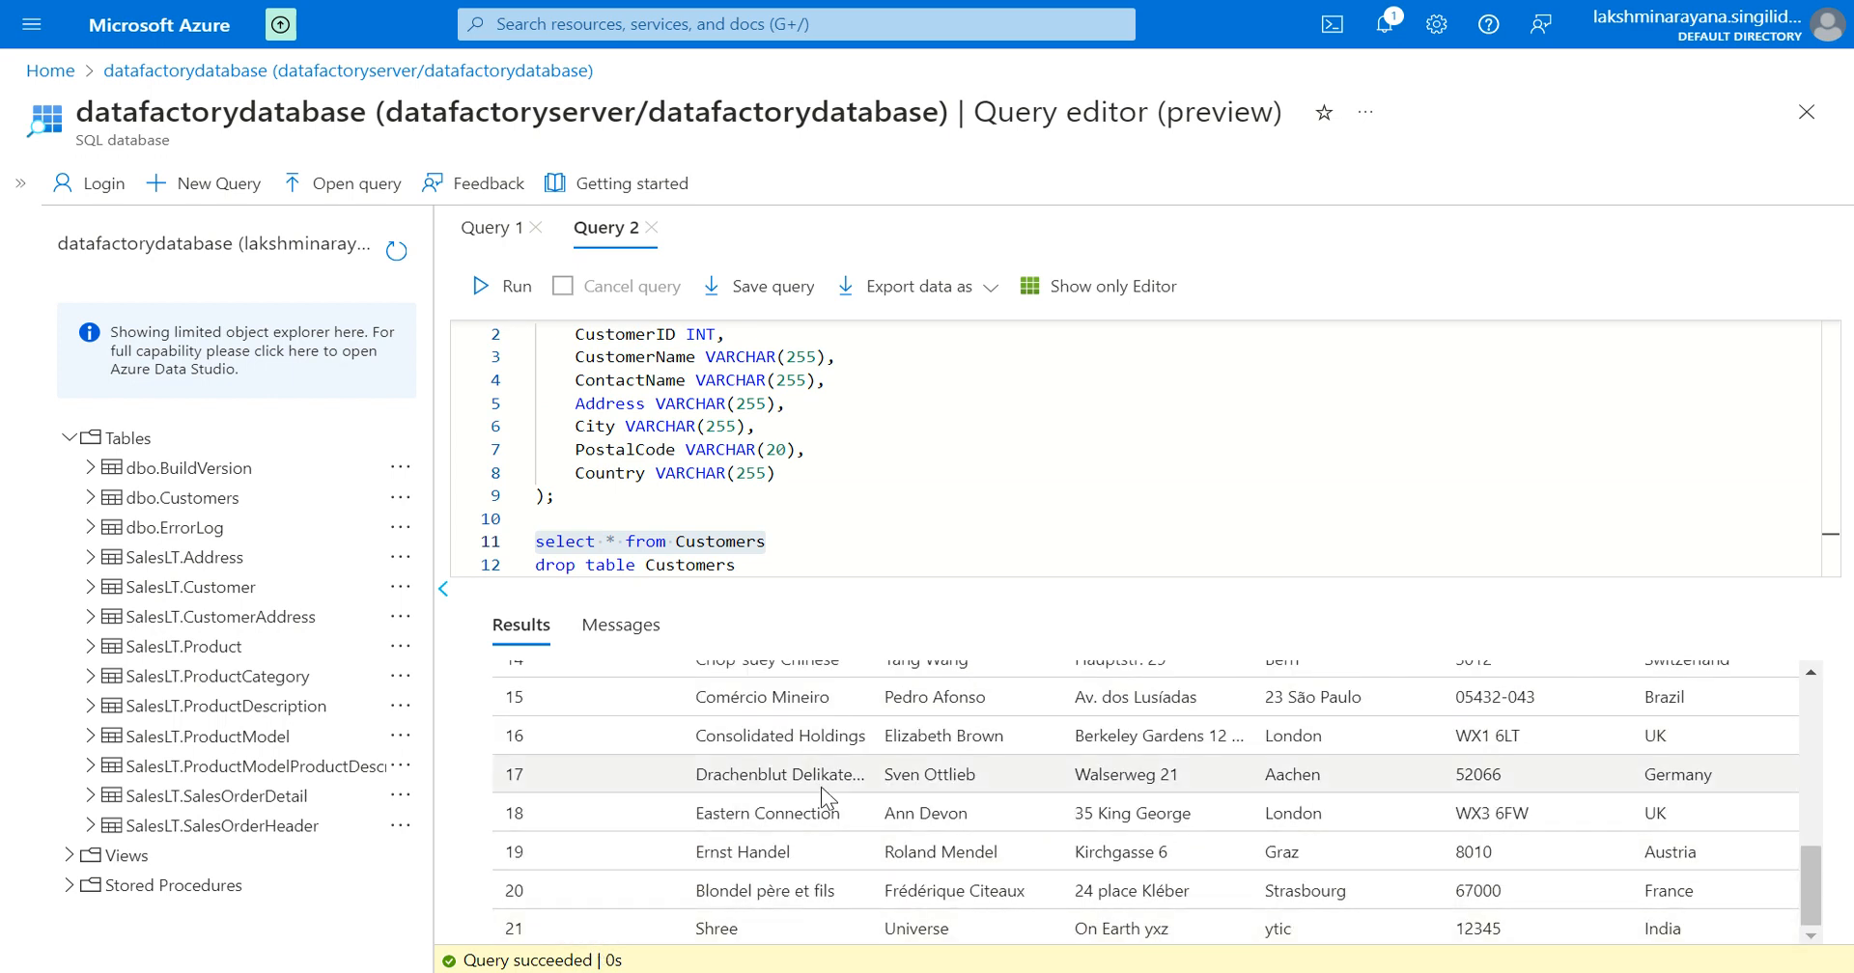
scroll(823, 798, "up", 8)
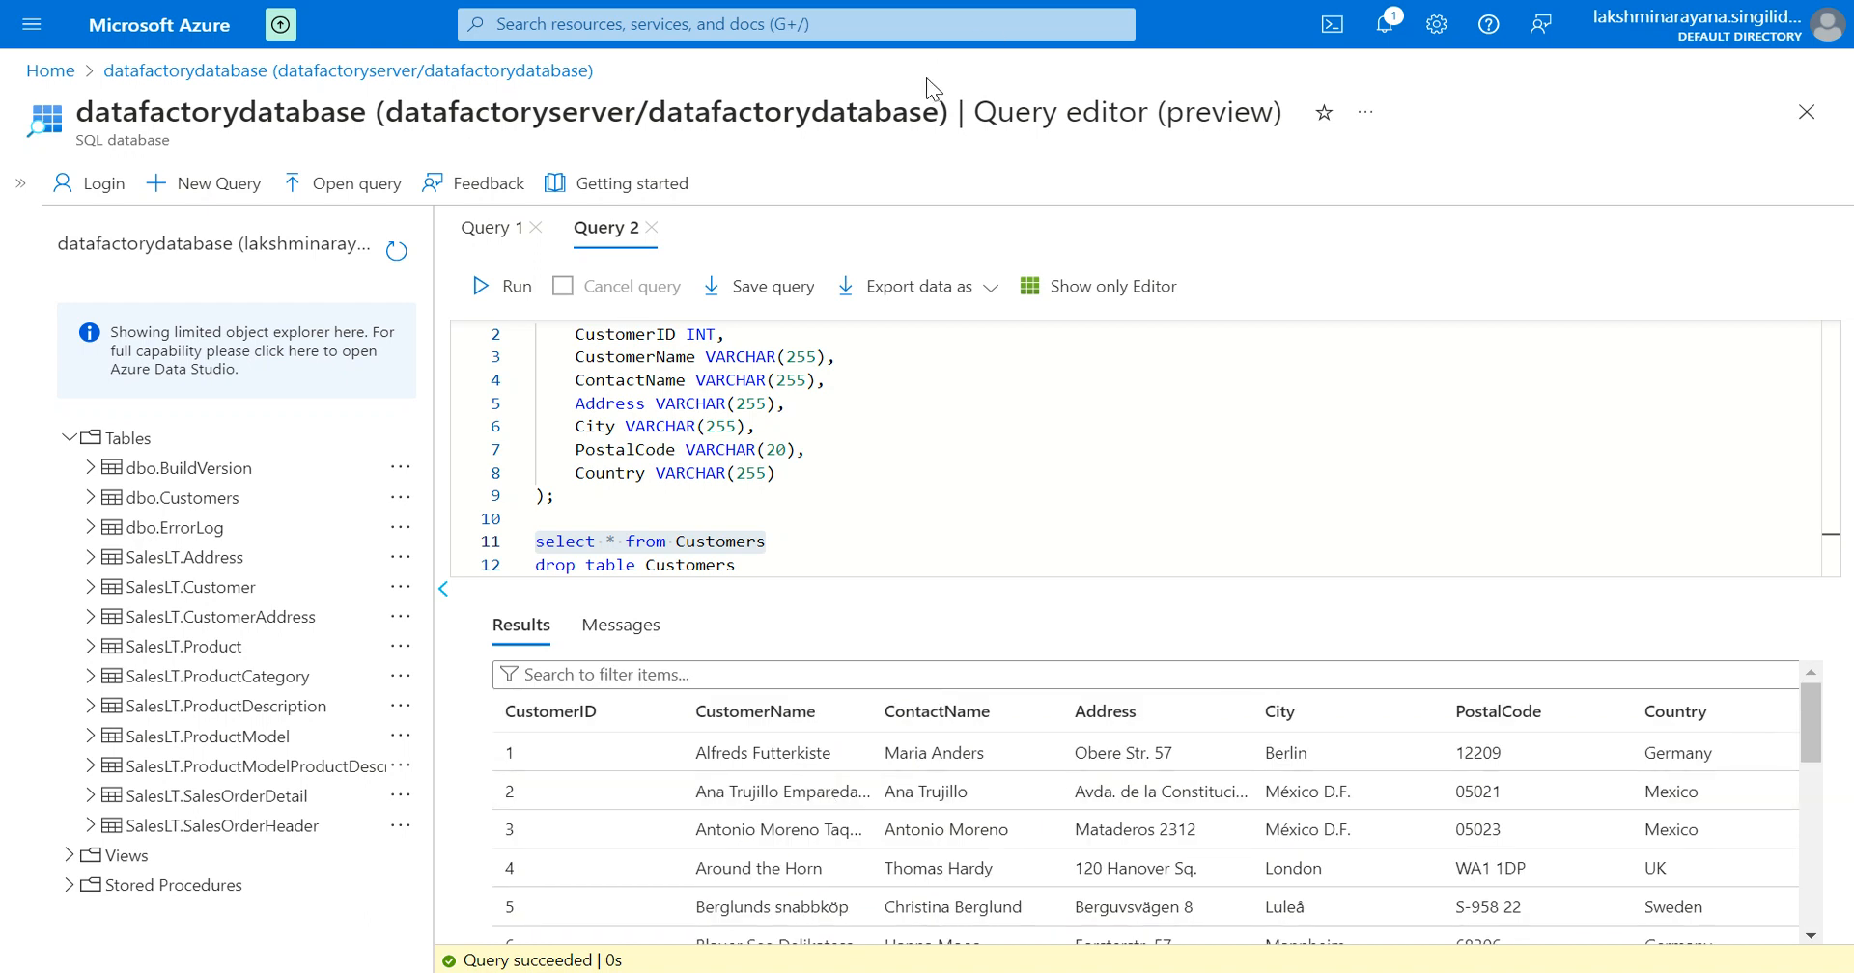
Step: Glance at the storage container holding Customers.csv, then return to the query editor
key("F11")
left_click(877, 27)
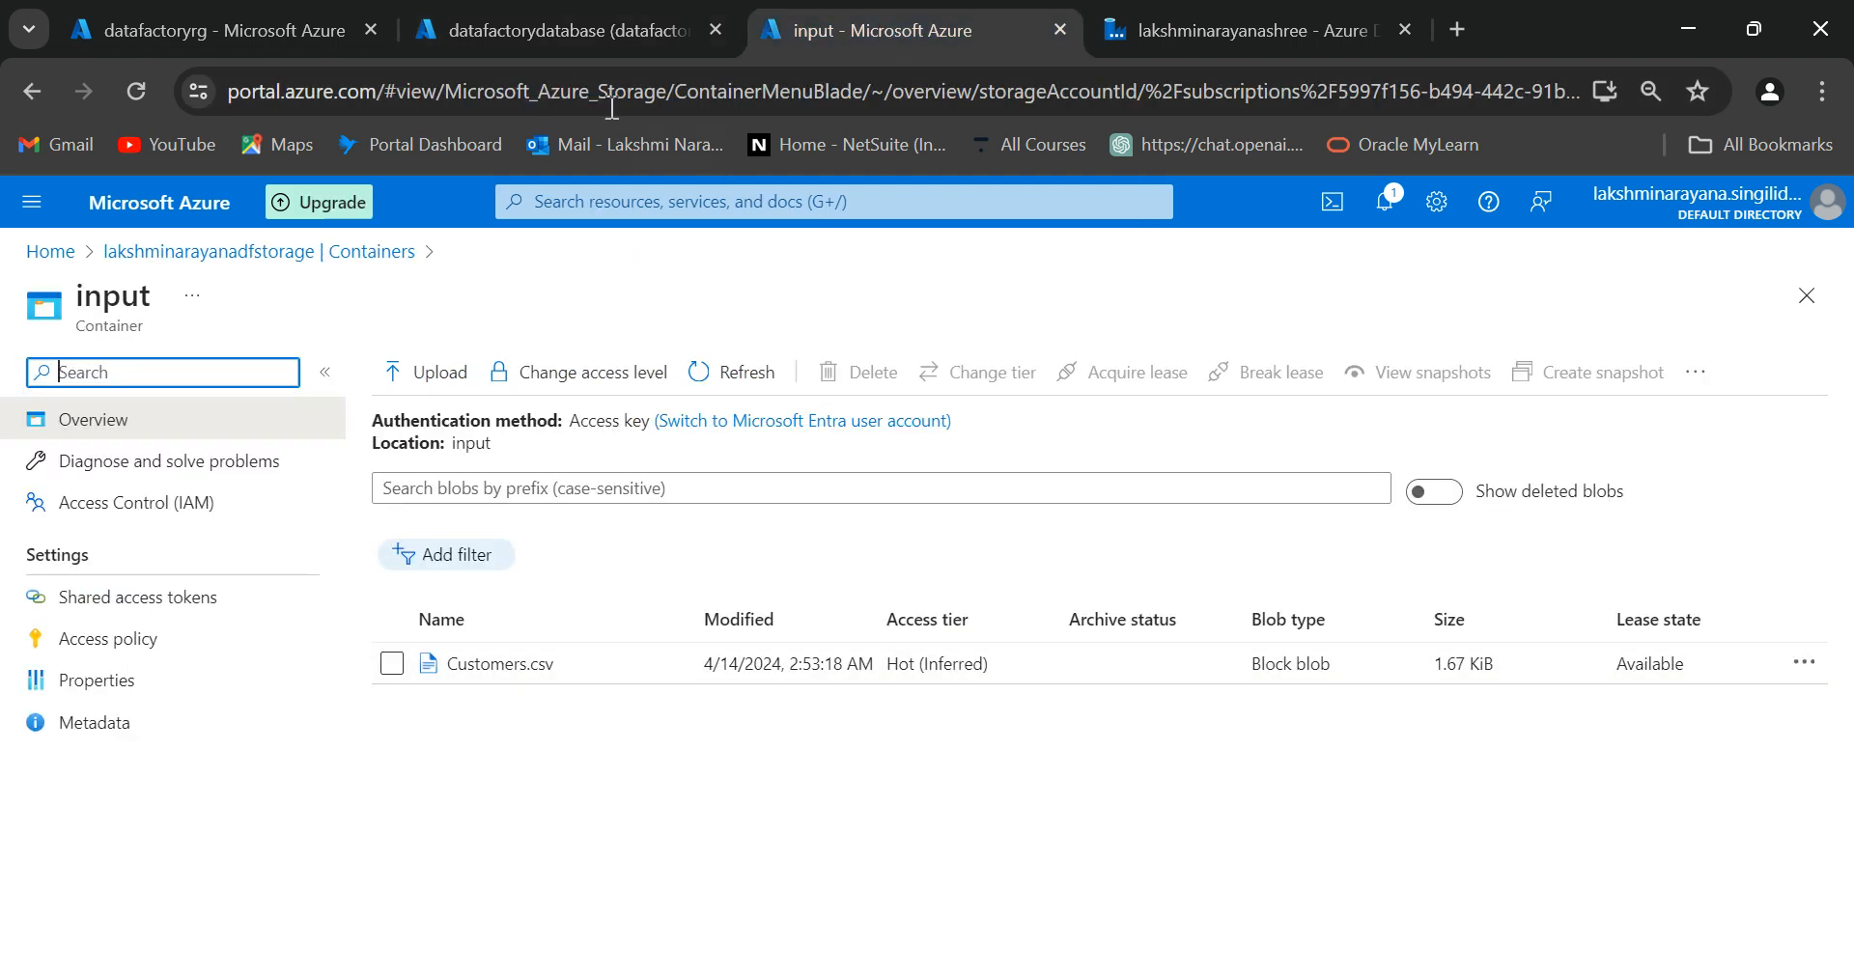
left_click(548, 48)
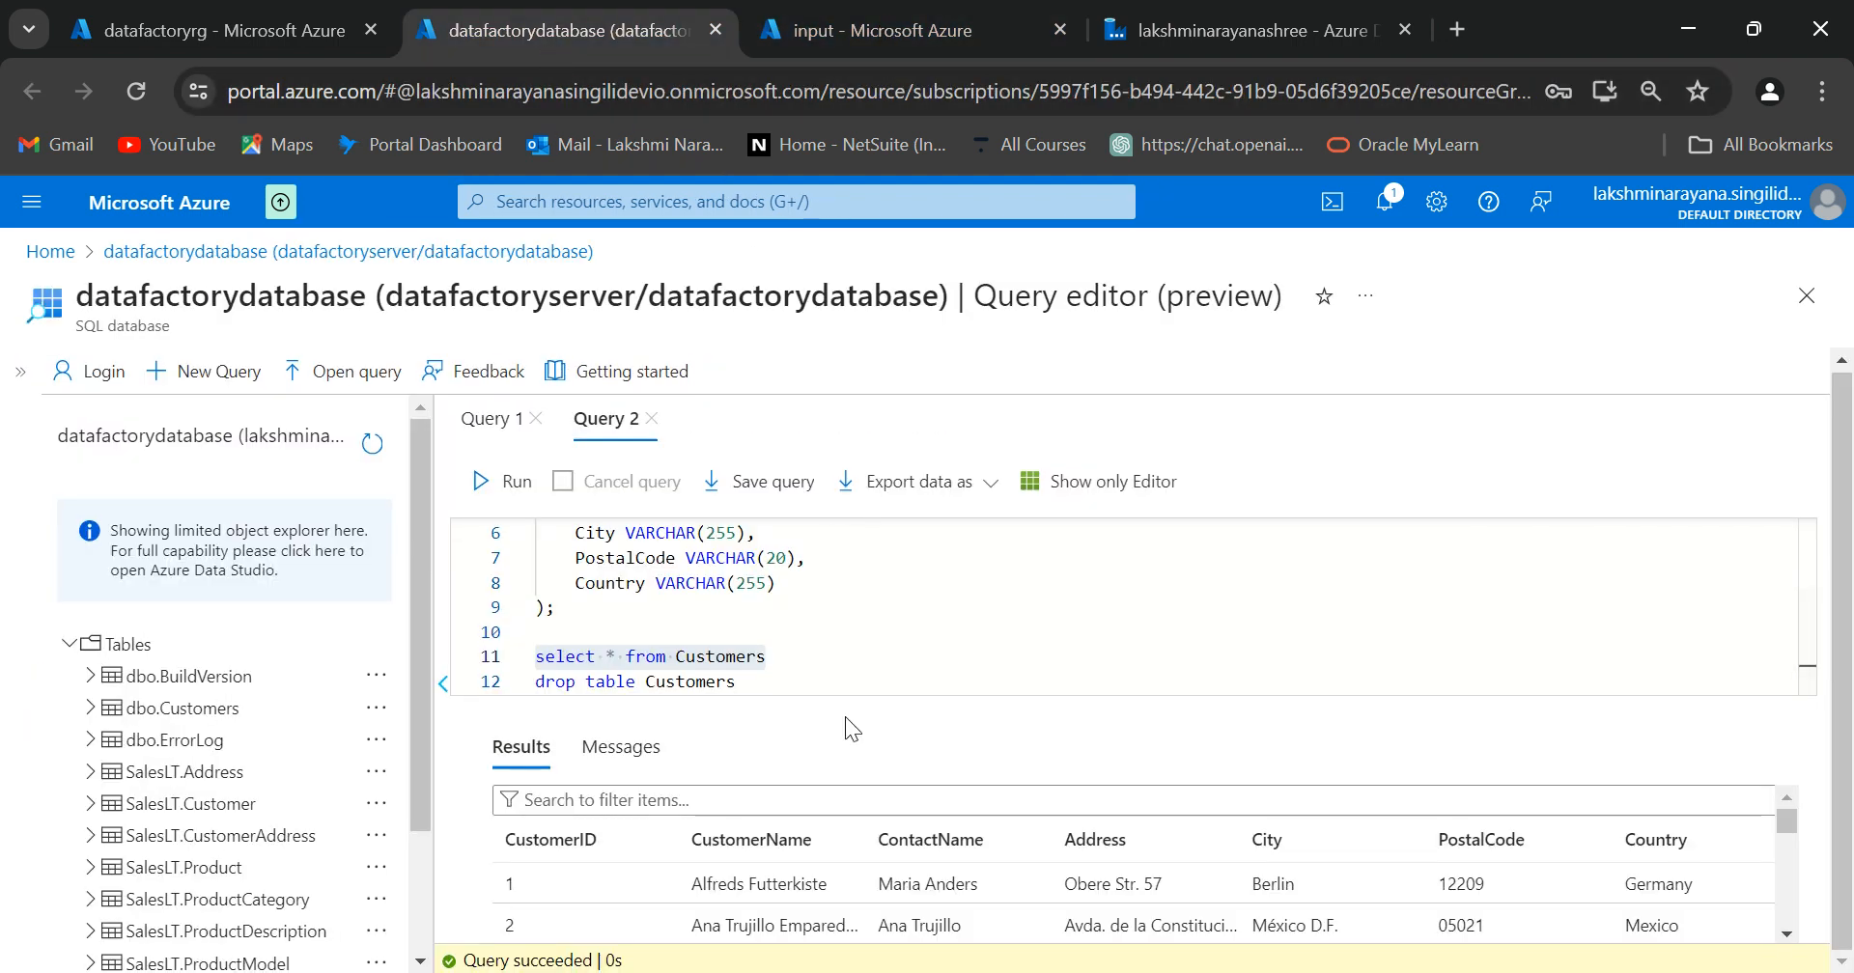
scroll(763, 840, "down", 2)
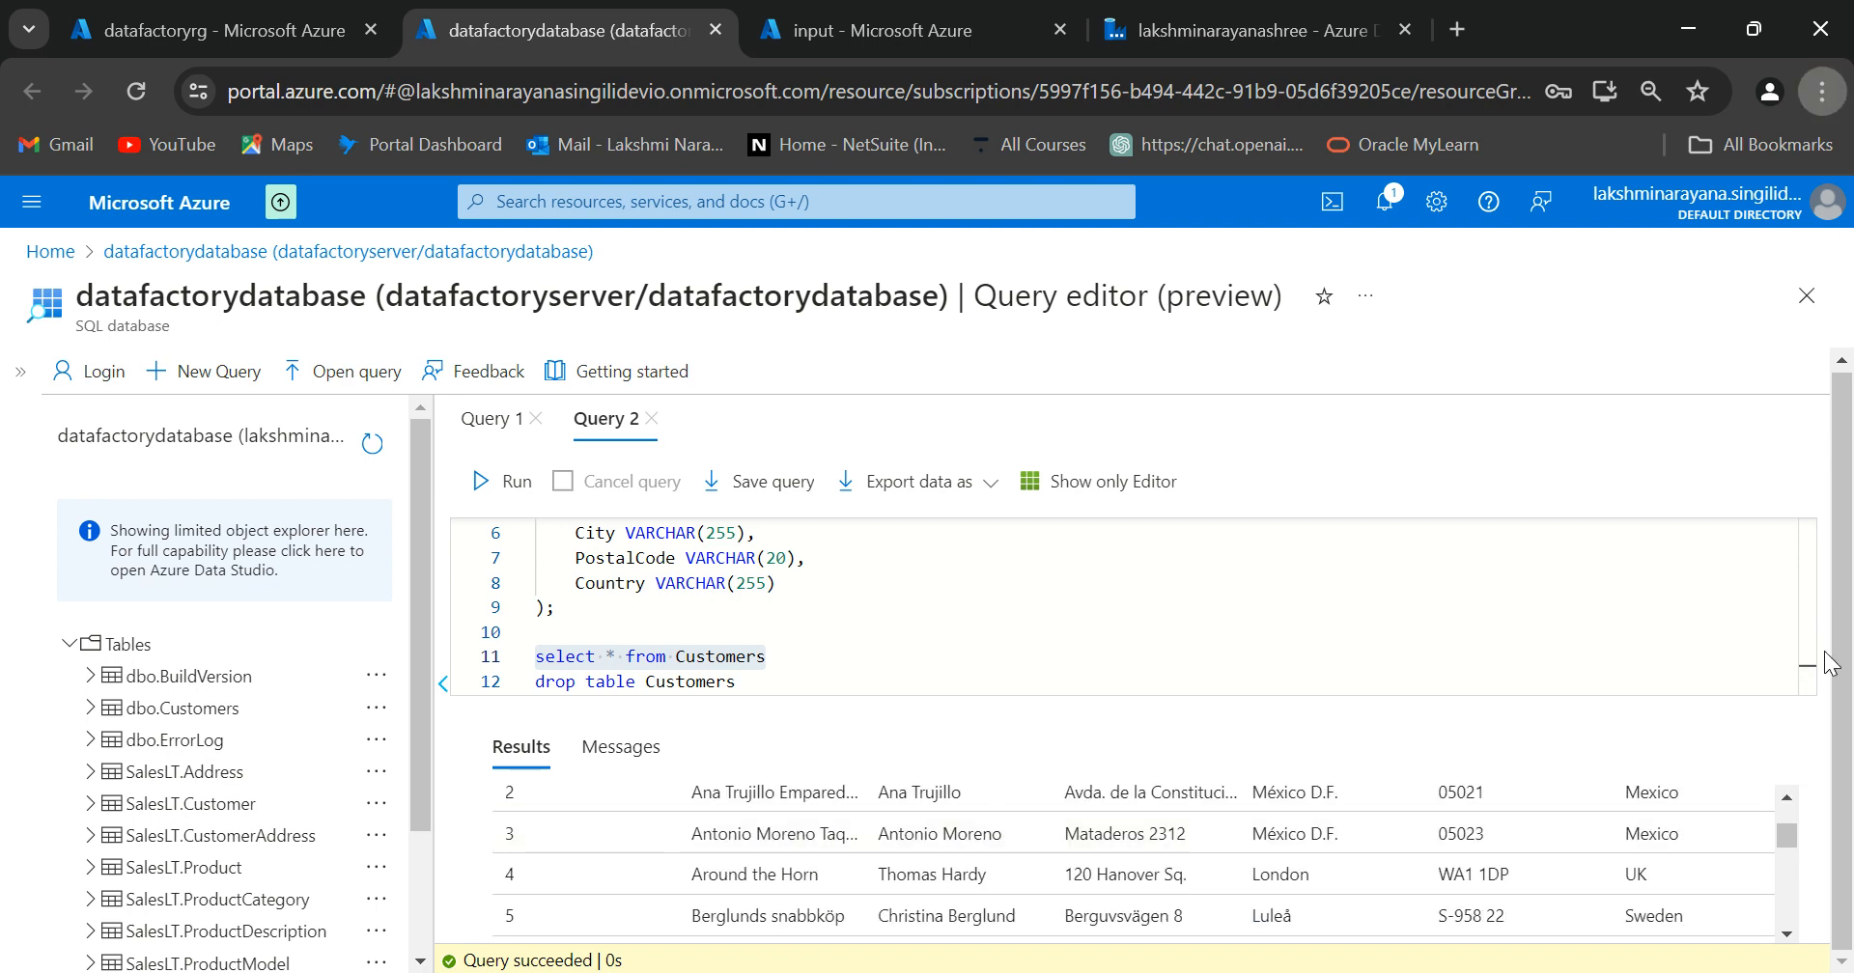
key("F11")
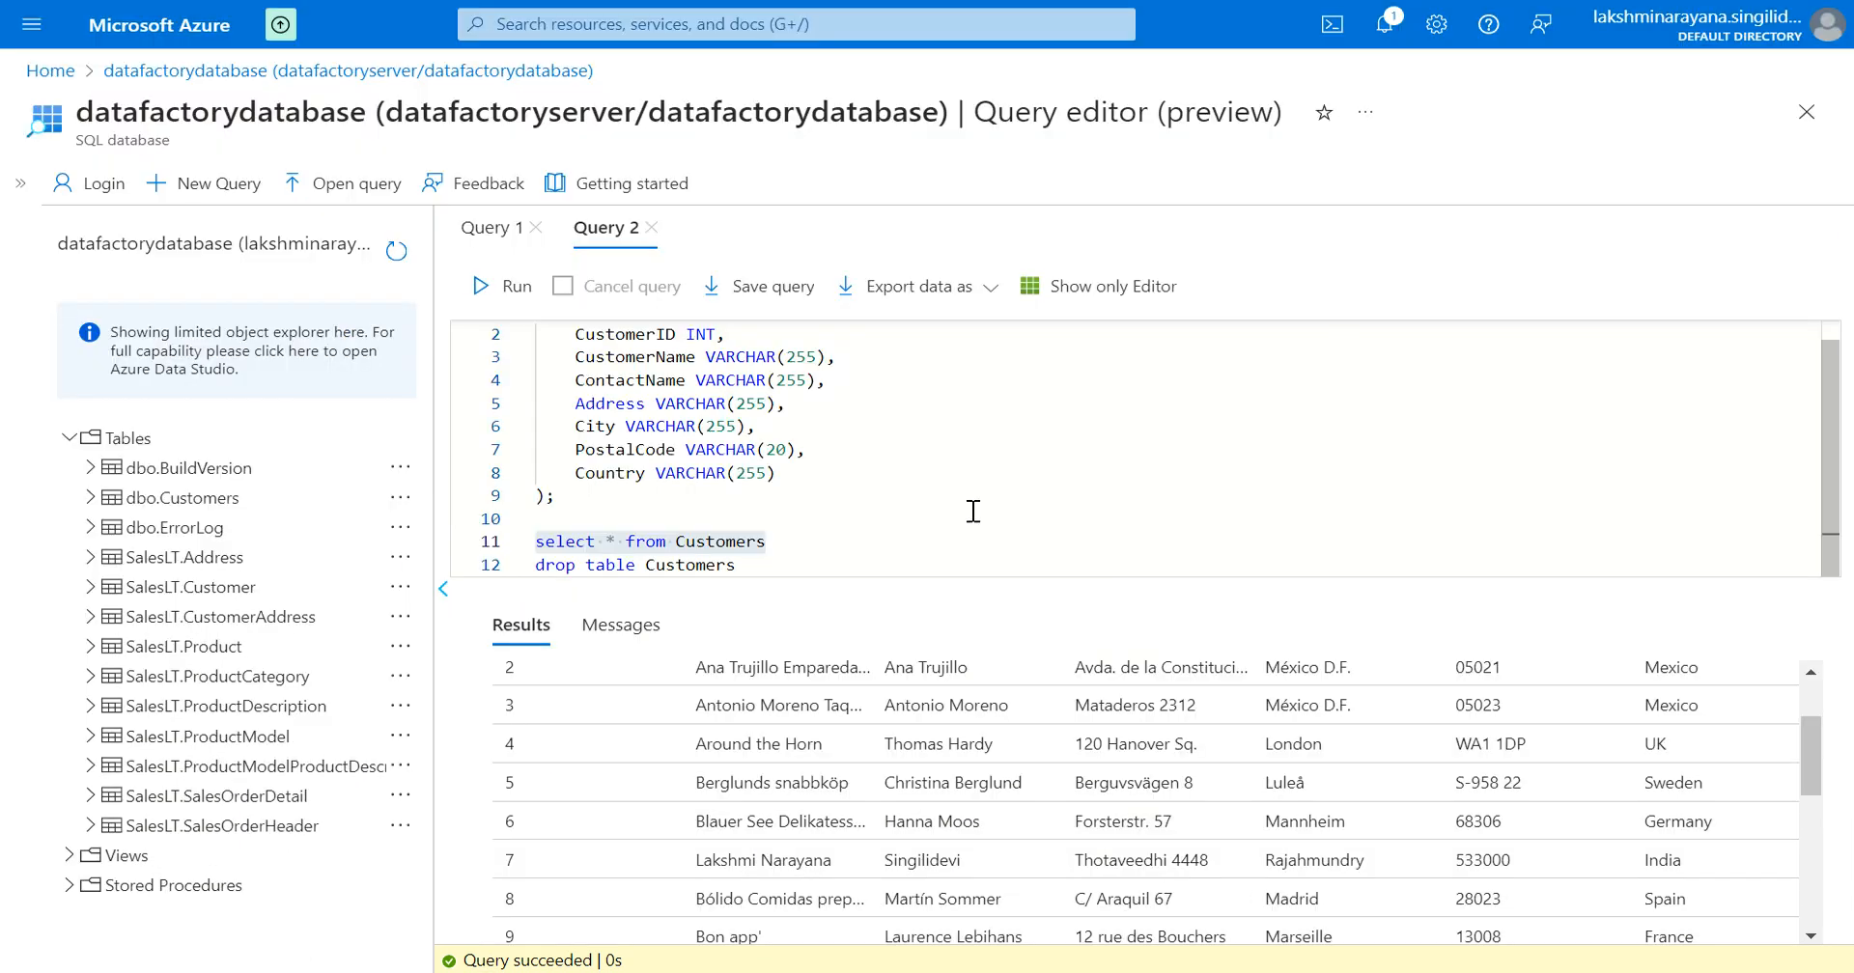
left_click(783, 542)
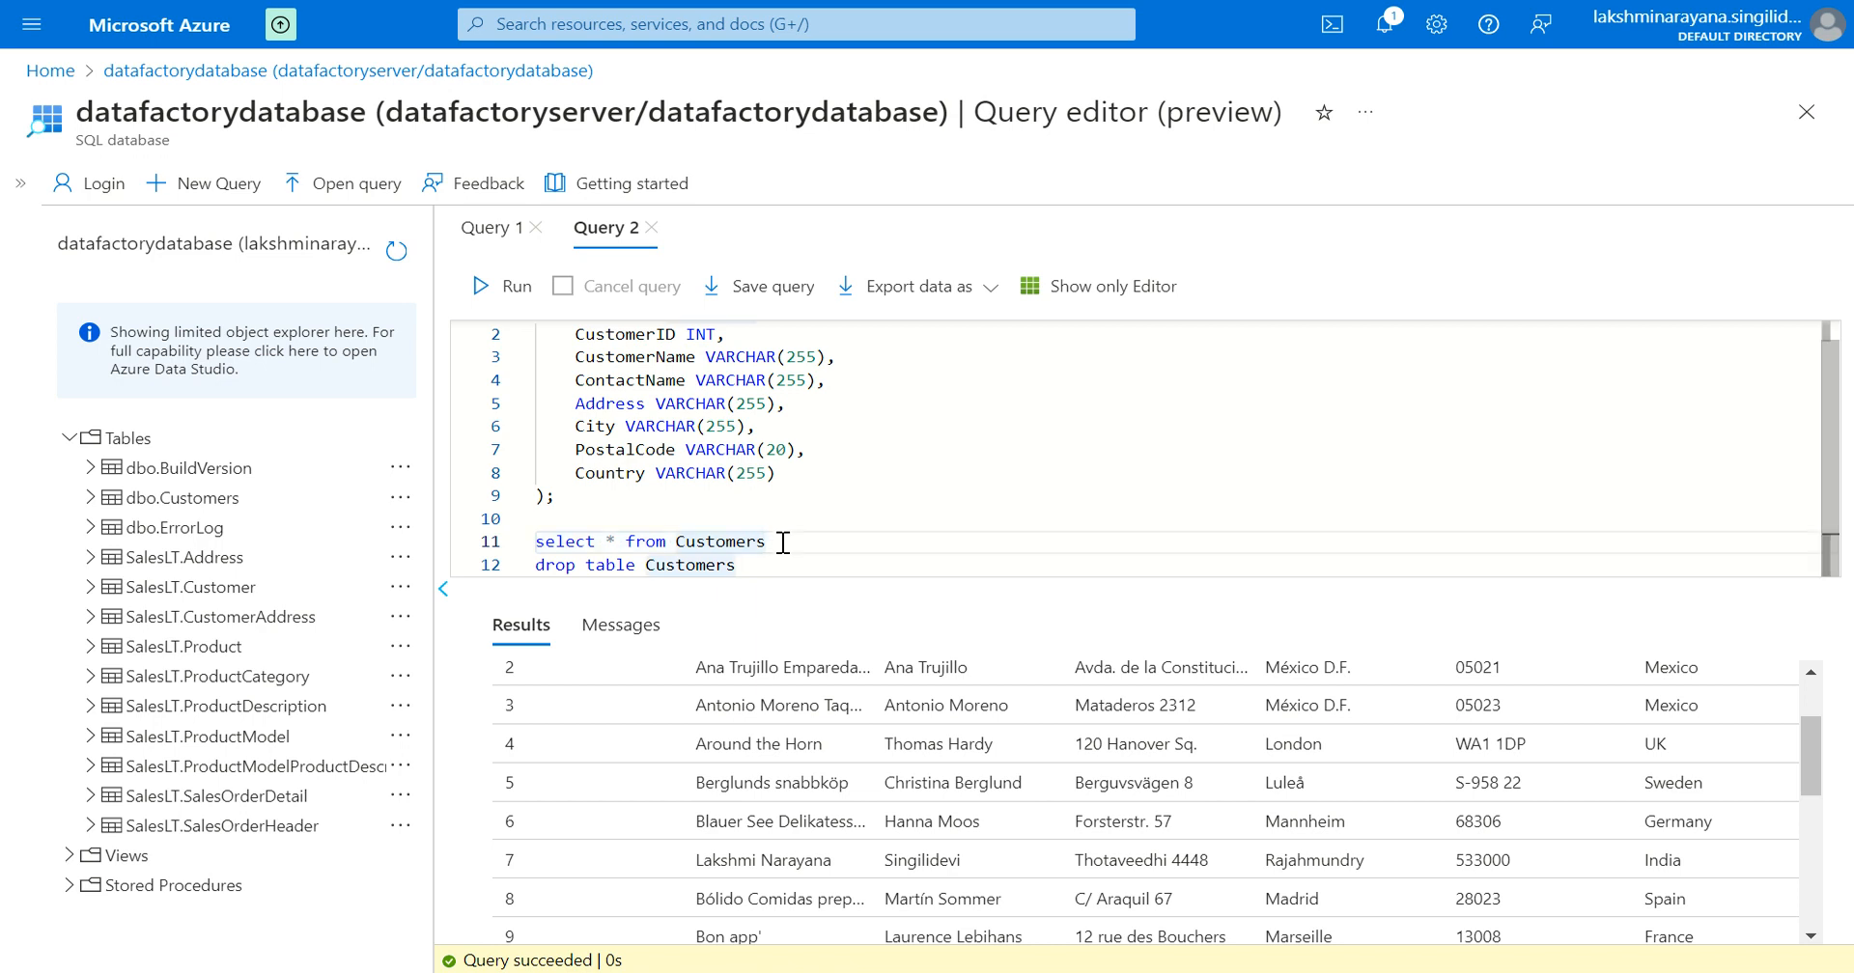
Step: Add a where Country = 'India' filter to the Customers select and run it, returning two India rows
key("Return")
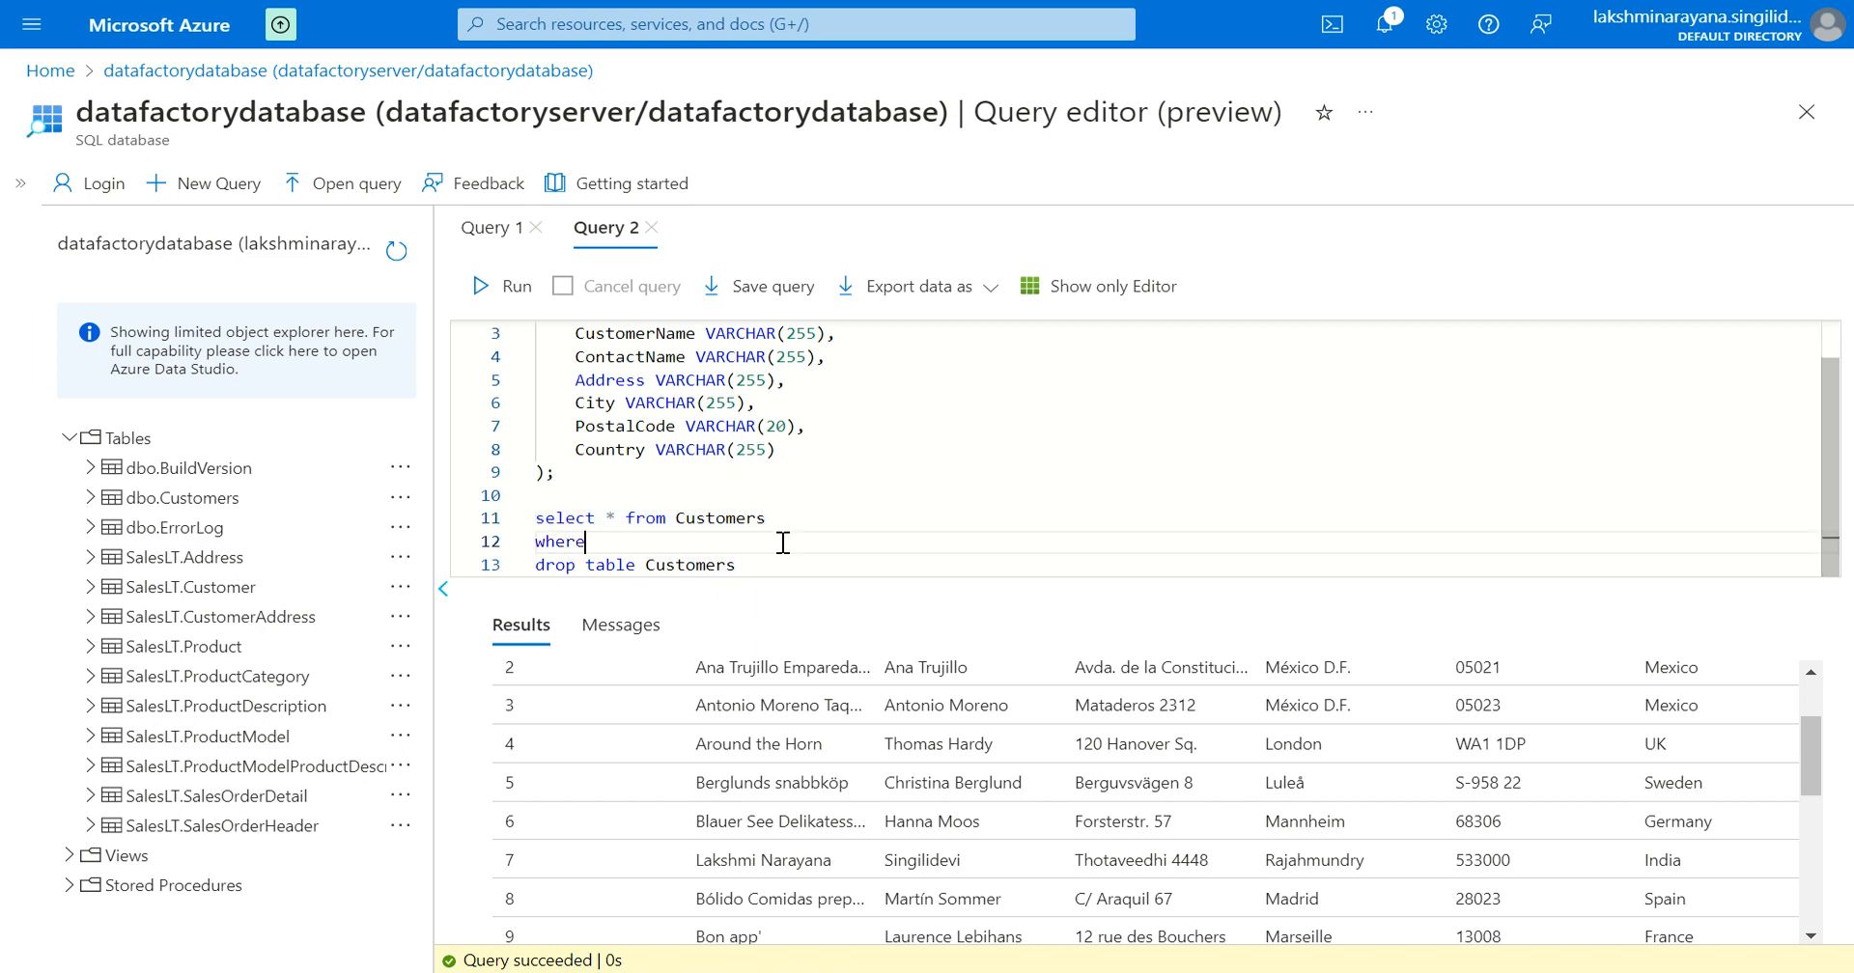
scroll(937, 793, "up", 2)
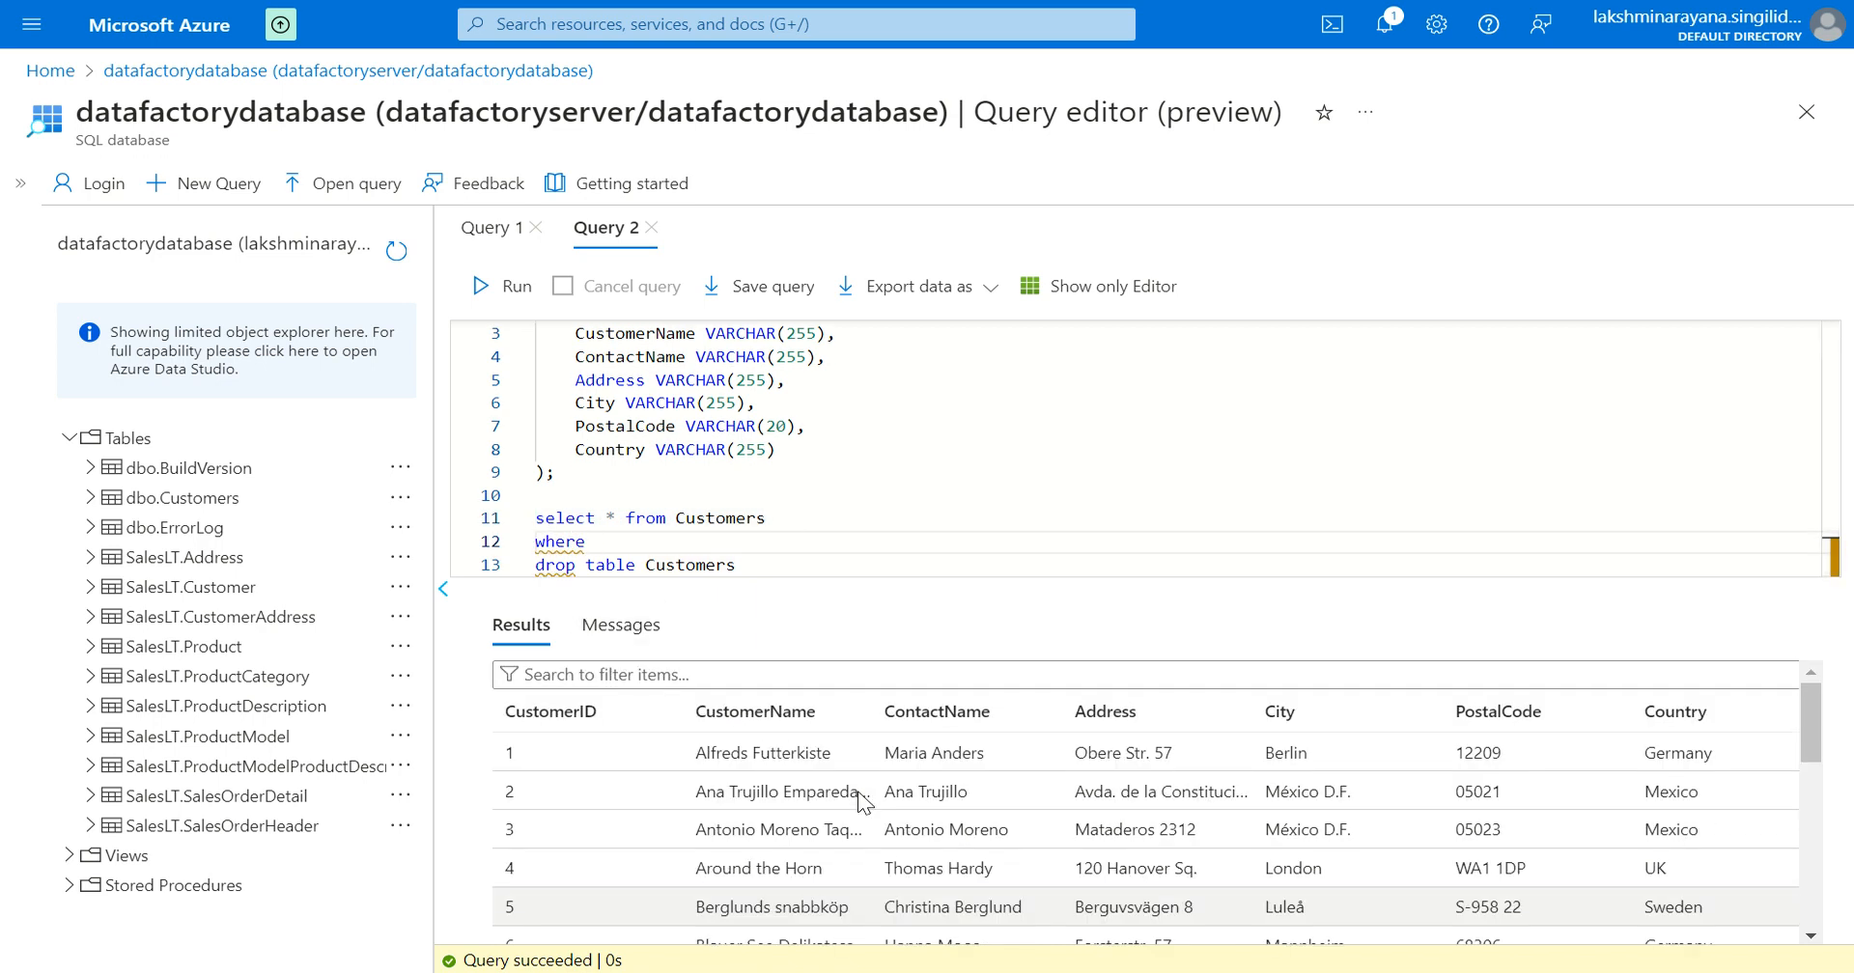
type("where")
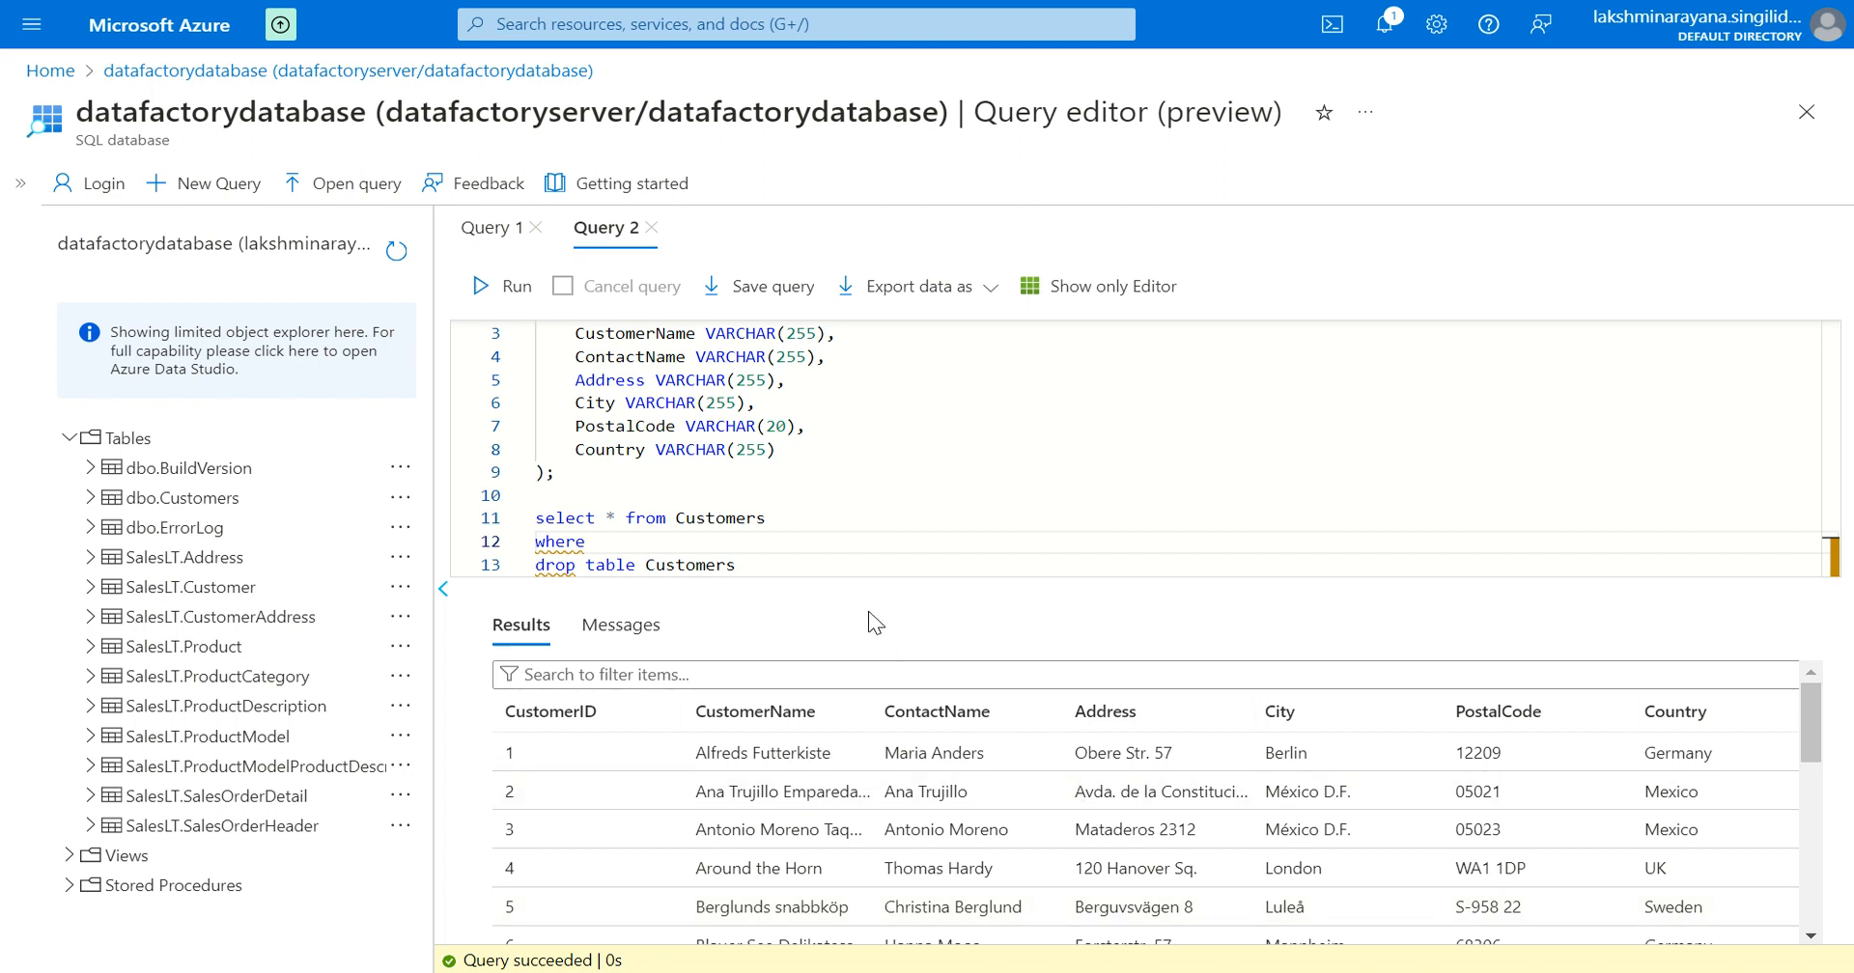
type(" Country = 'India")
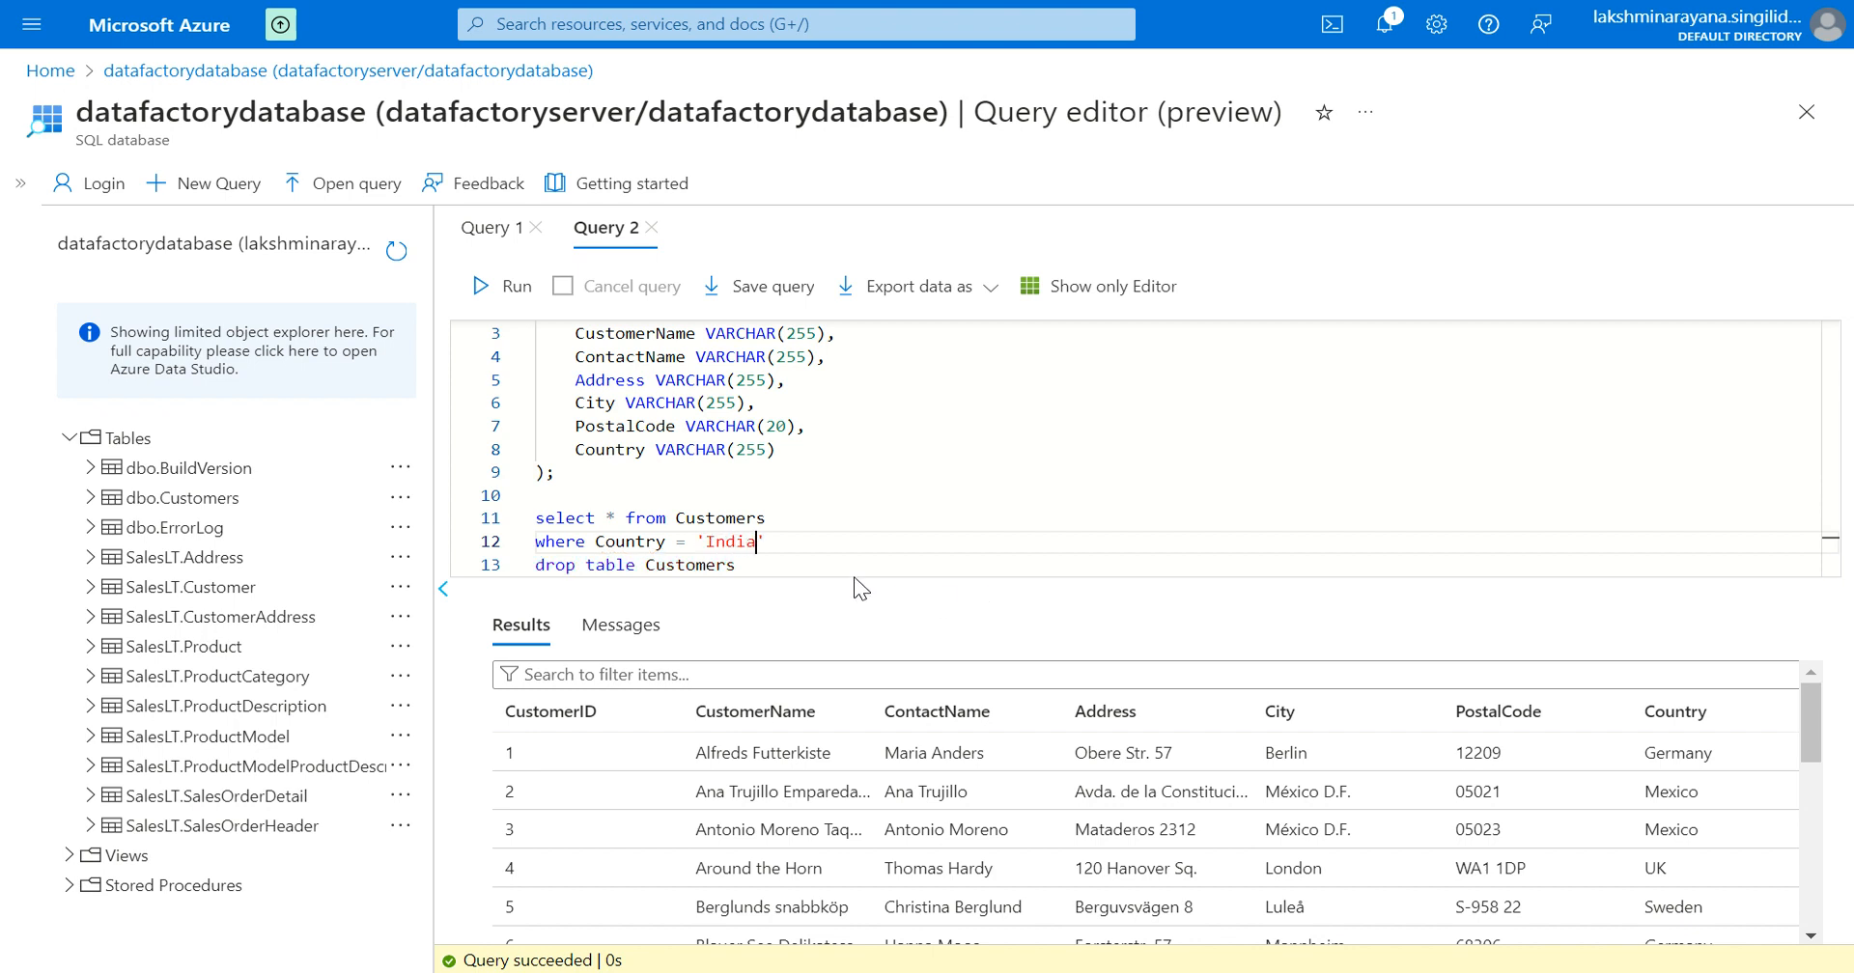
left_click_drag(764, 540, 536, 519)
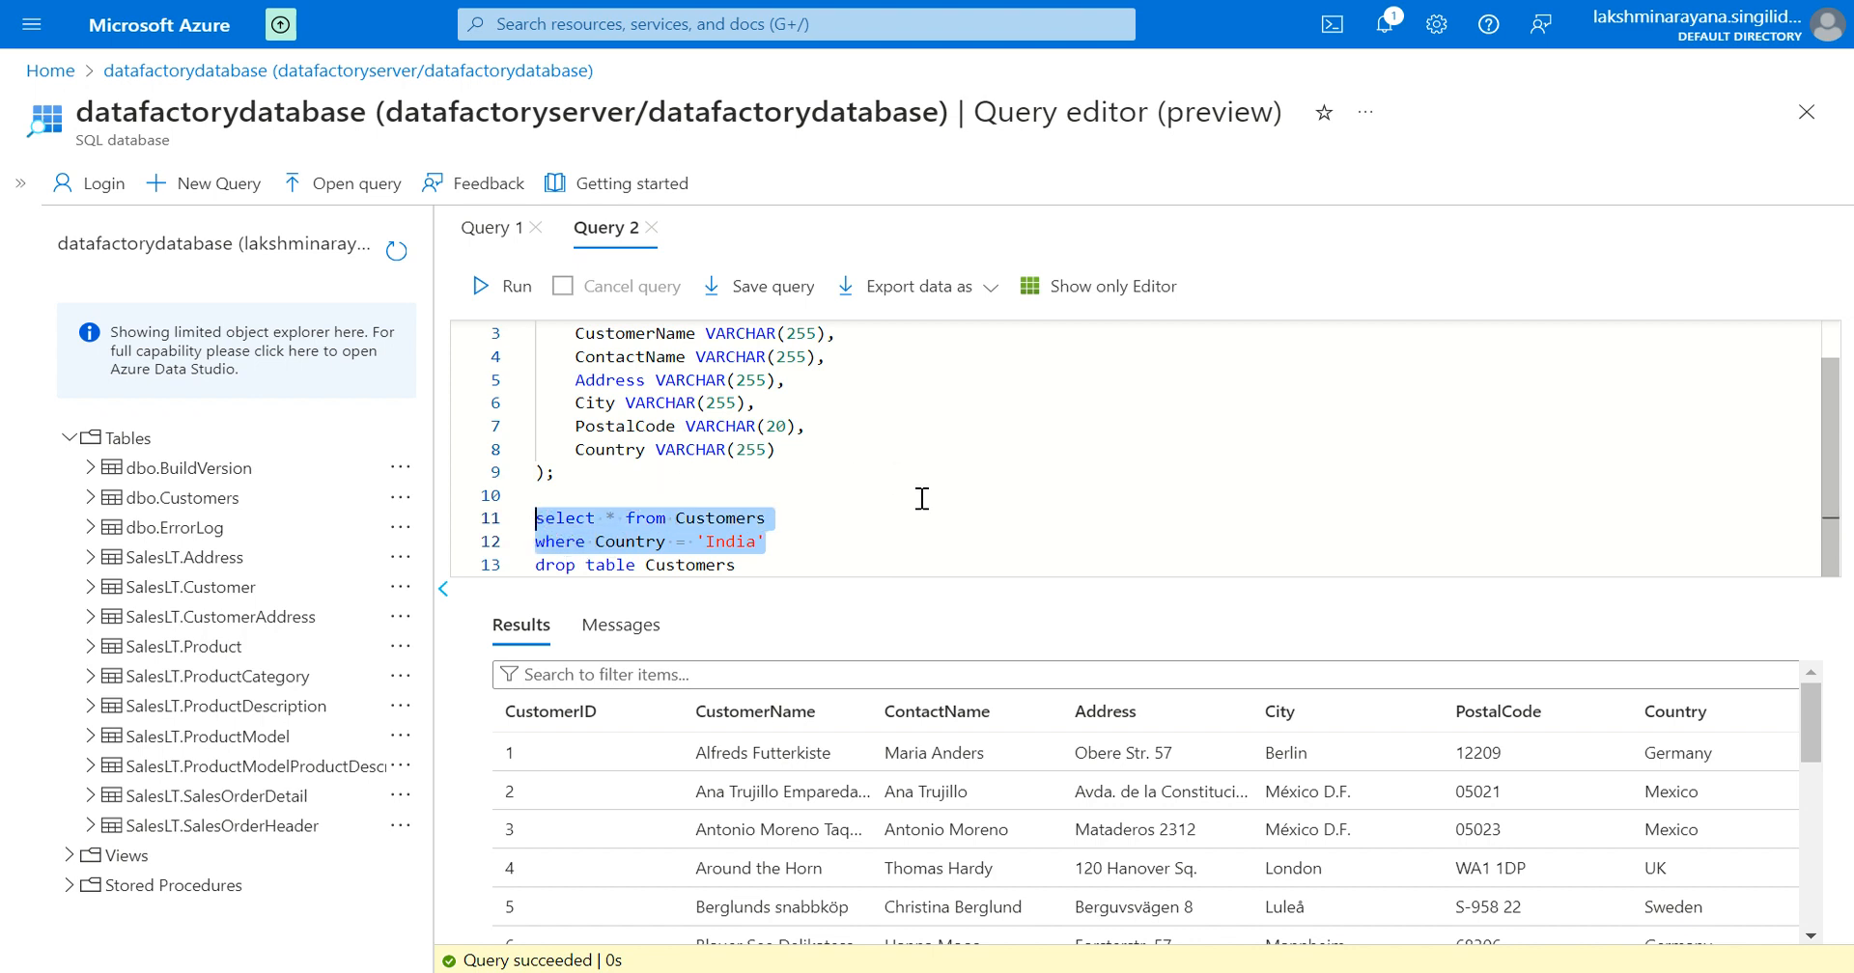
left_click(494, 286)
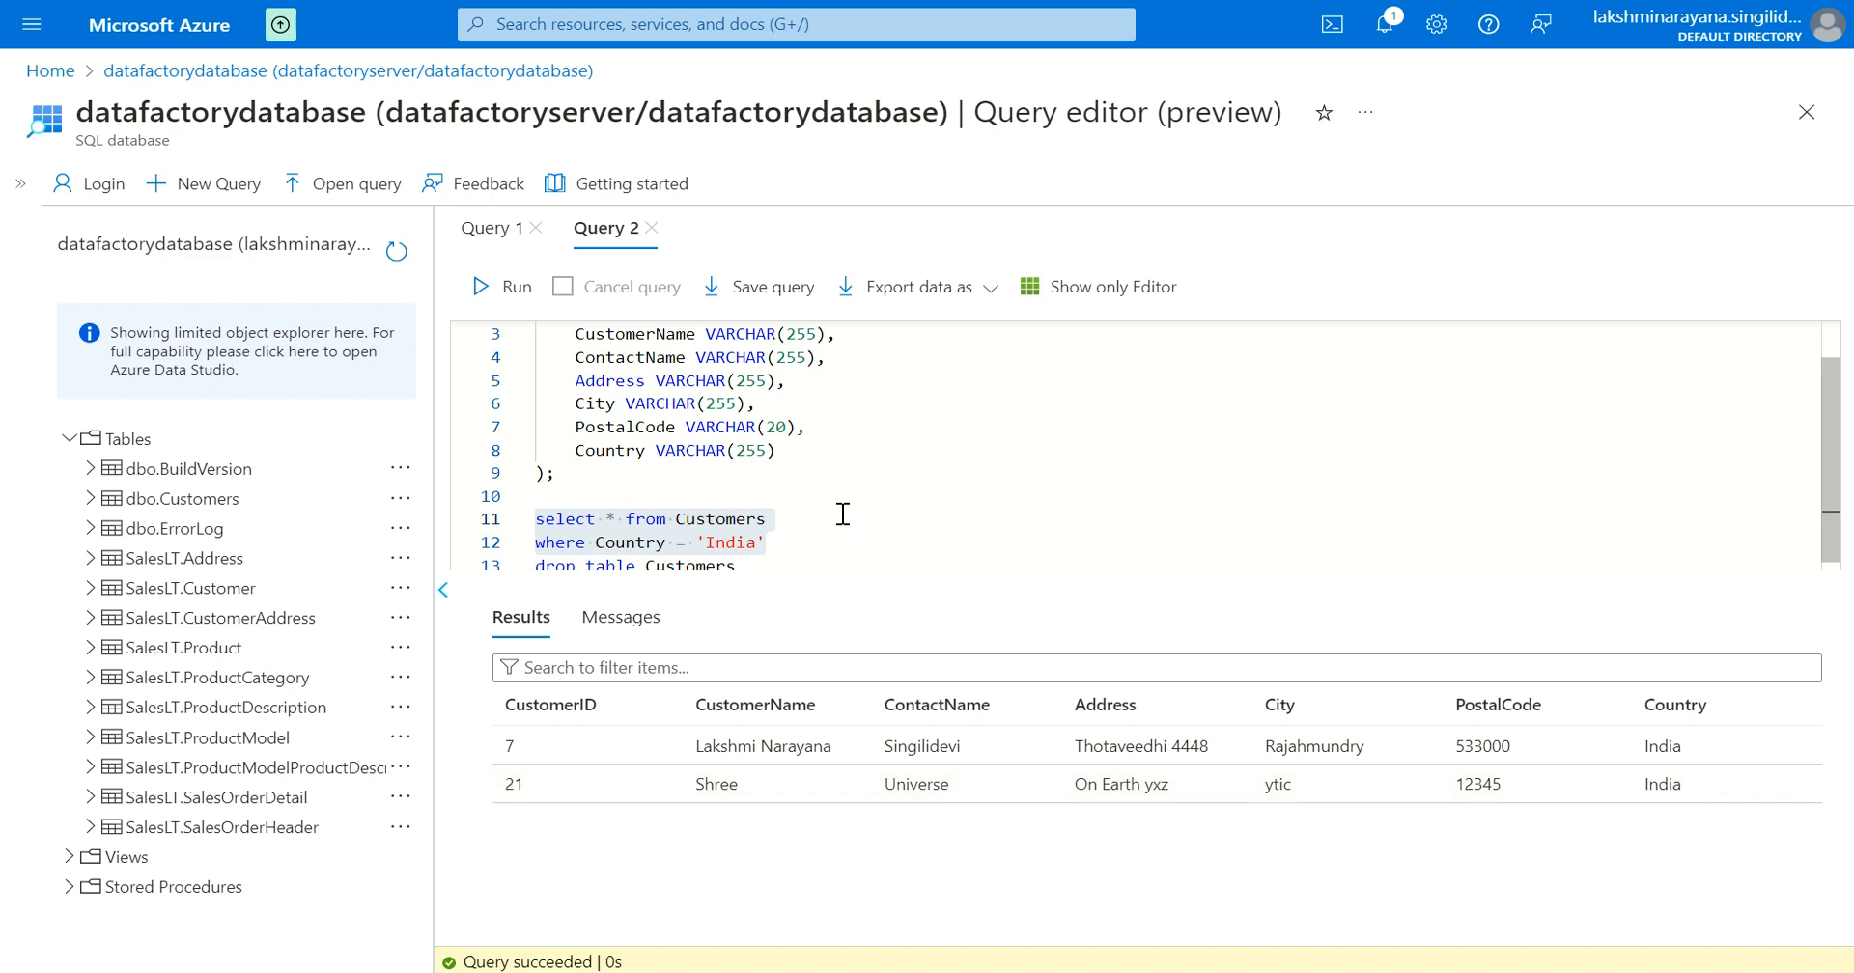
scroll(842, 514, "down", 1)
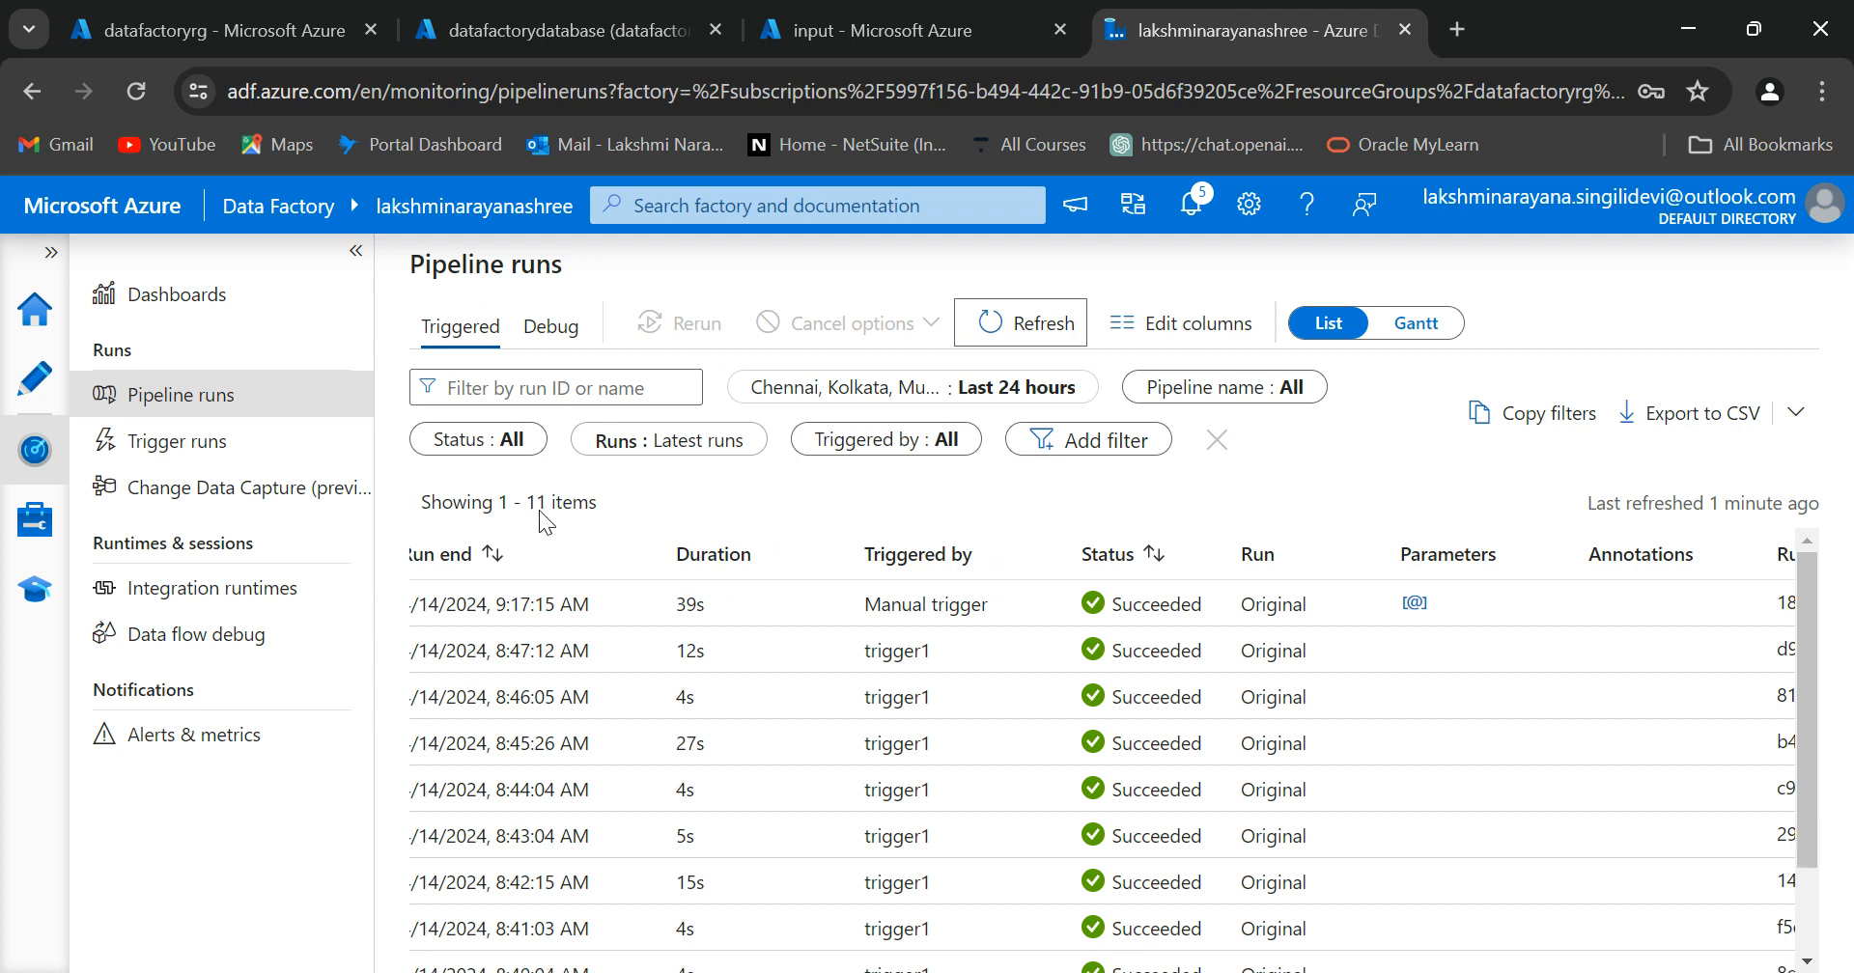
Step: Return to pipeline1 in the Author view and select its 'copy data from Blob to Sql database' activity
left_click(36, 398)
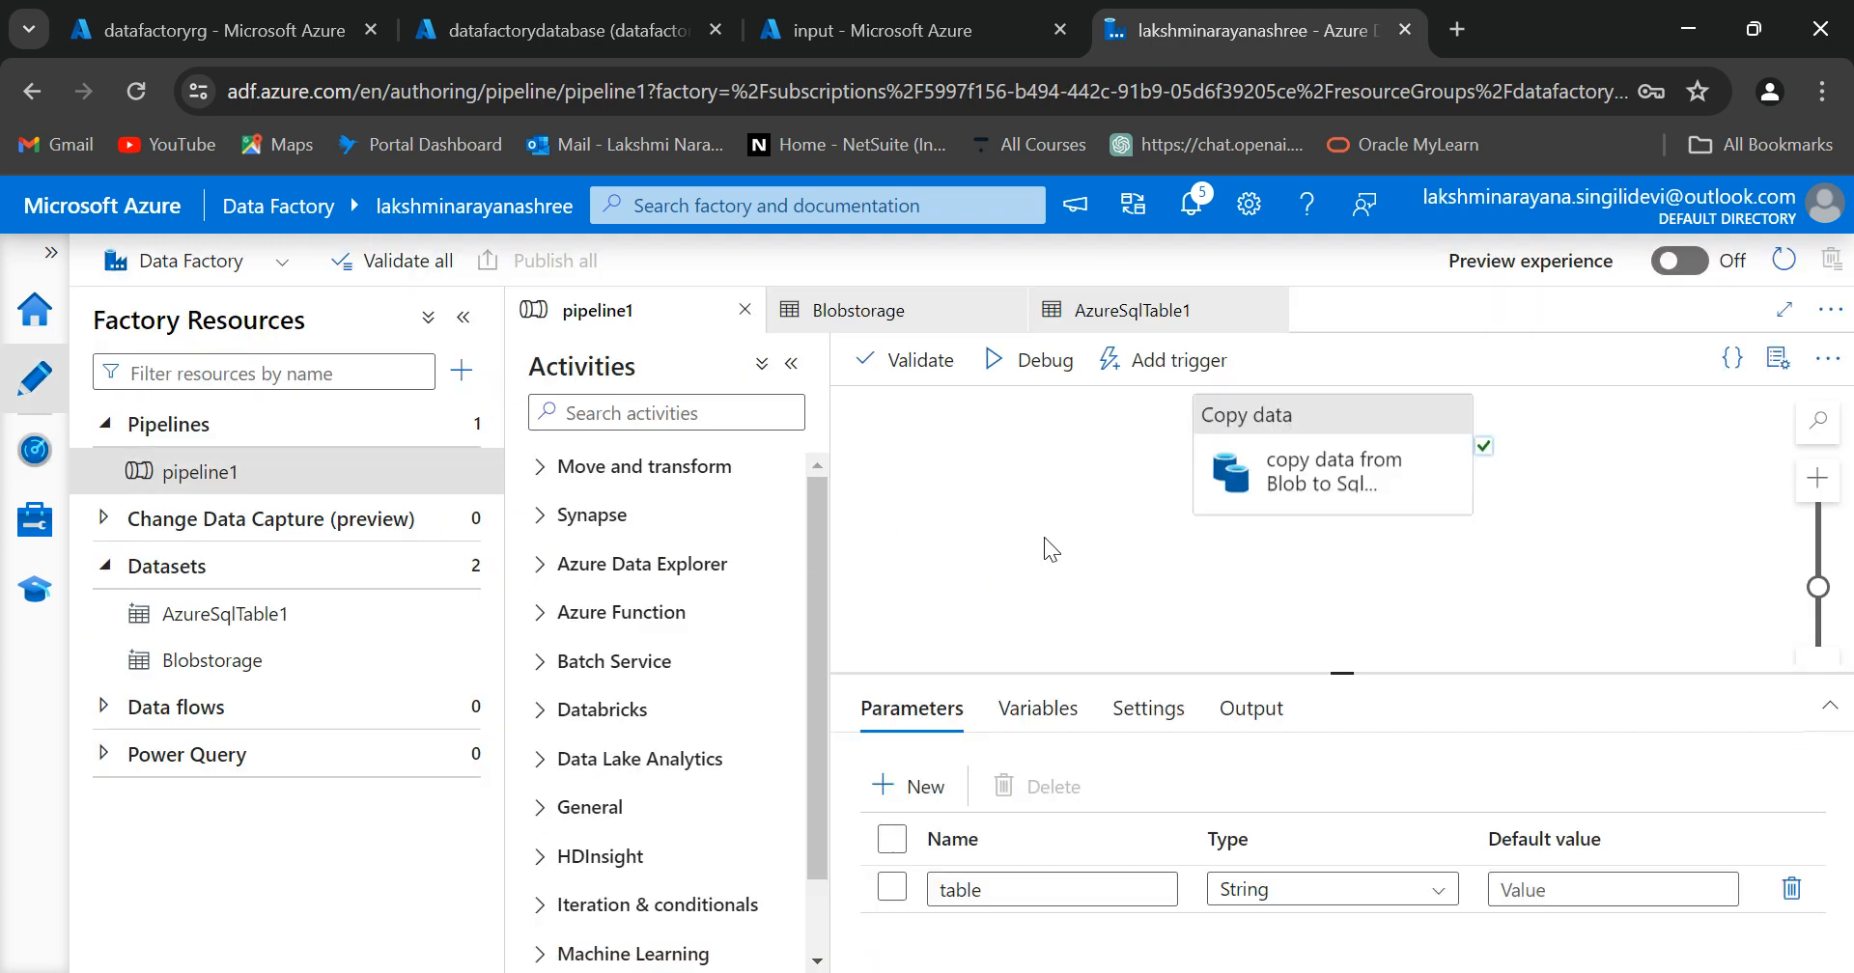
left_click(1323, 473)
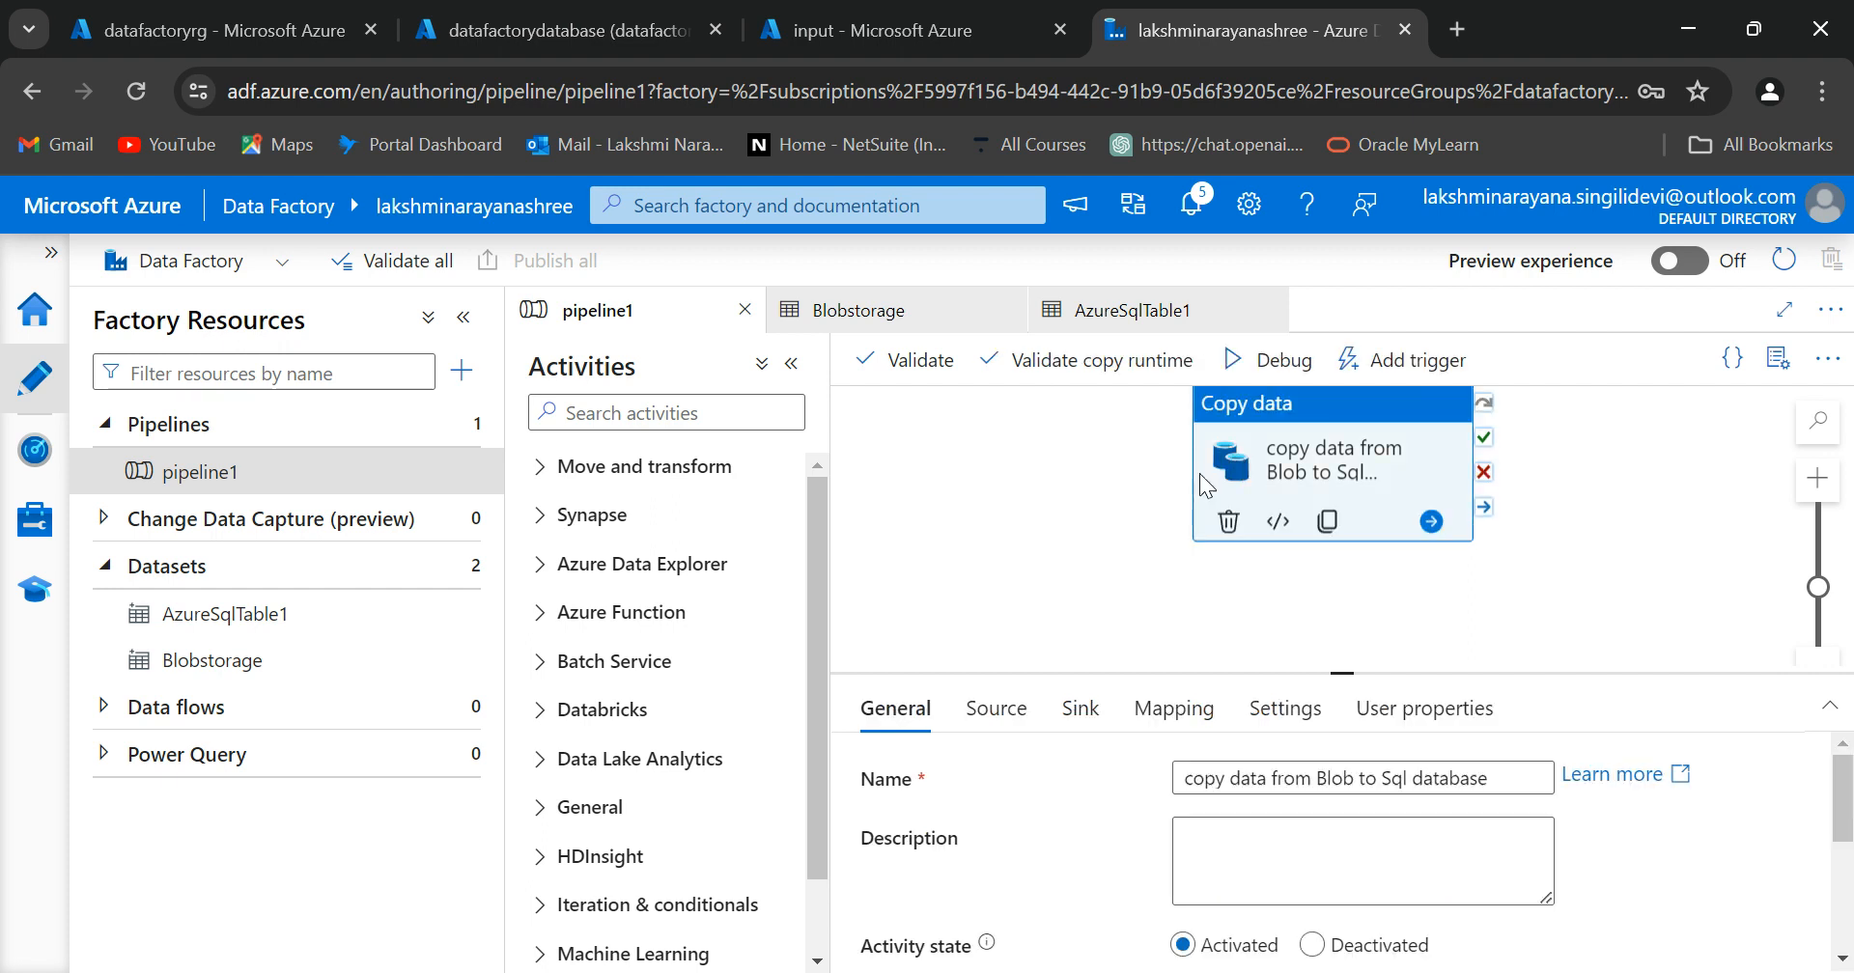